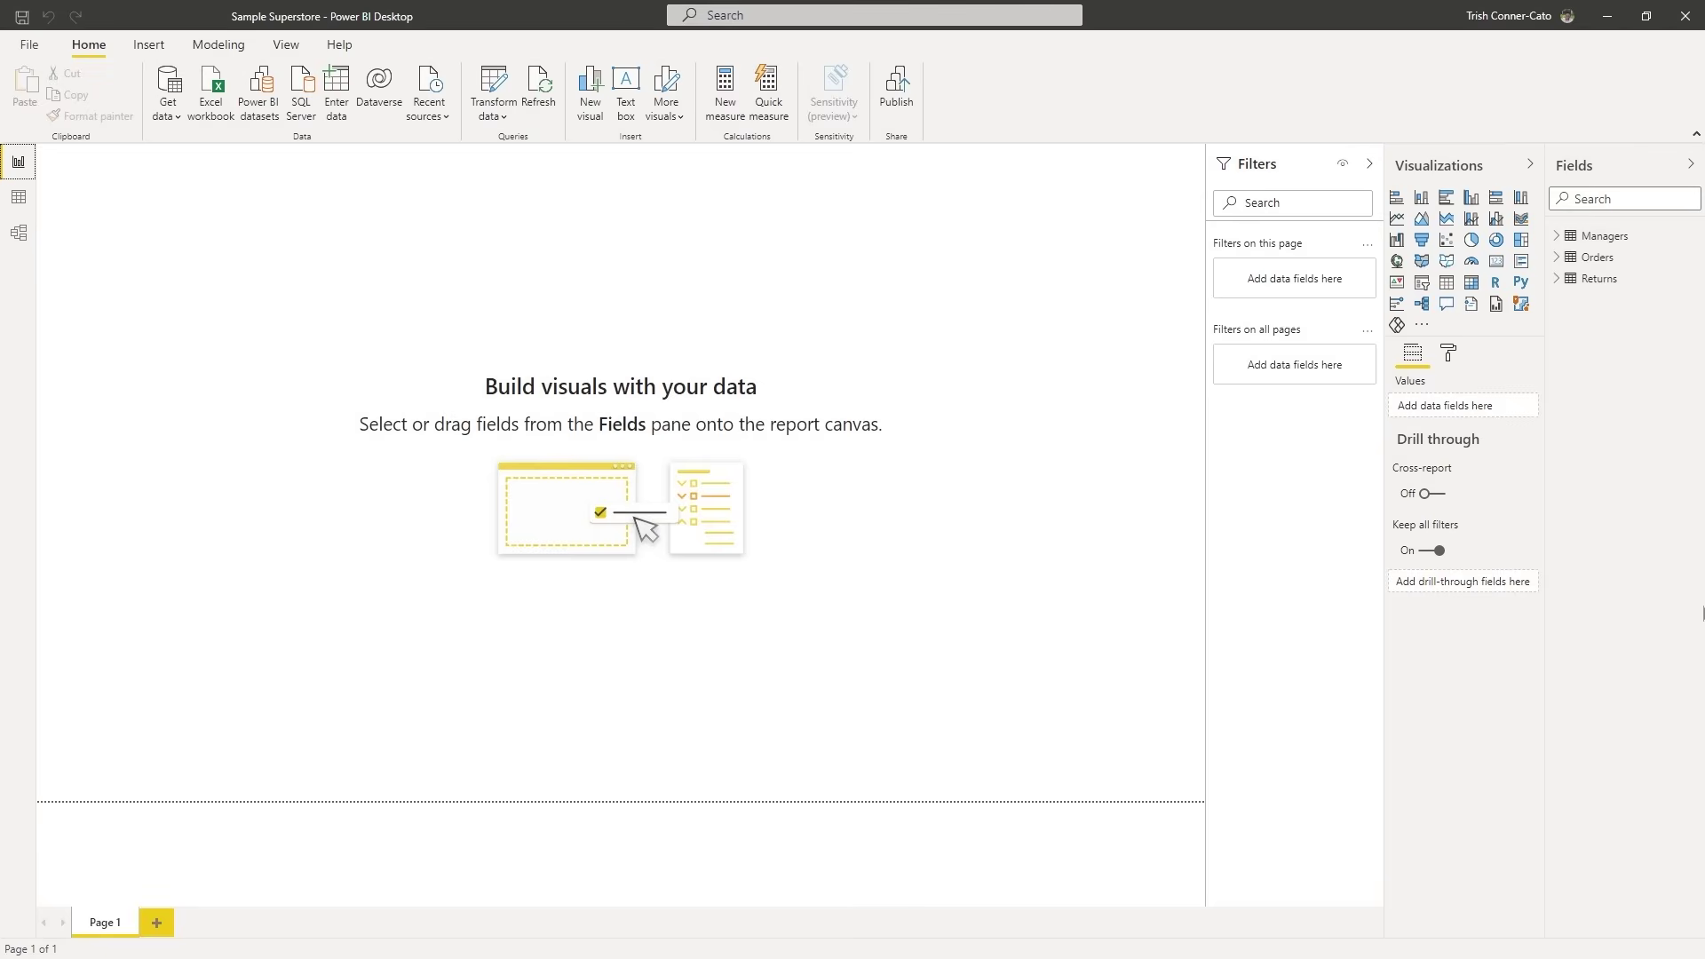
Create a new calculated table and name it Distinct Order Count in its formula.
left_click(236, 48)
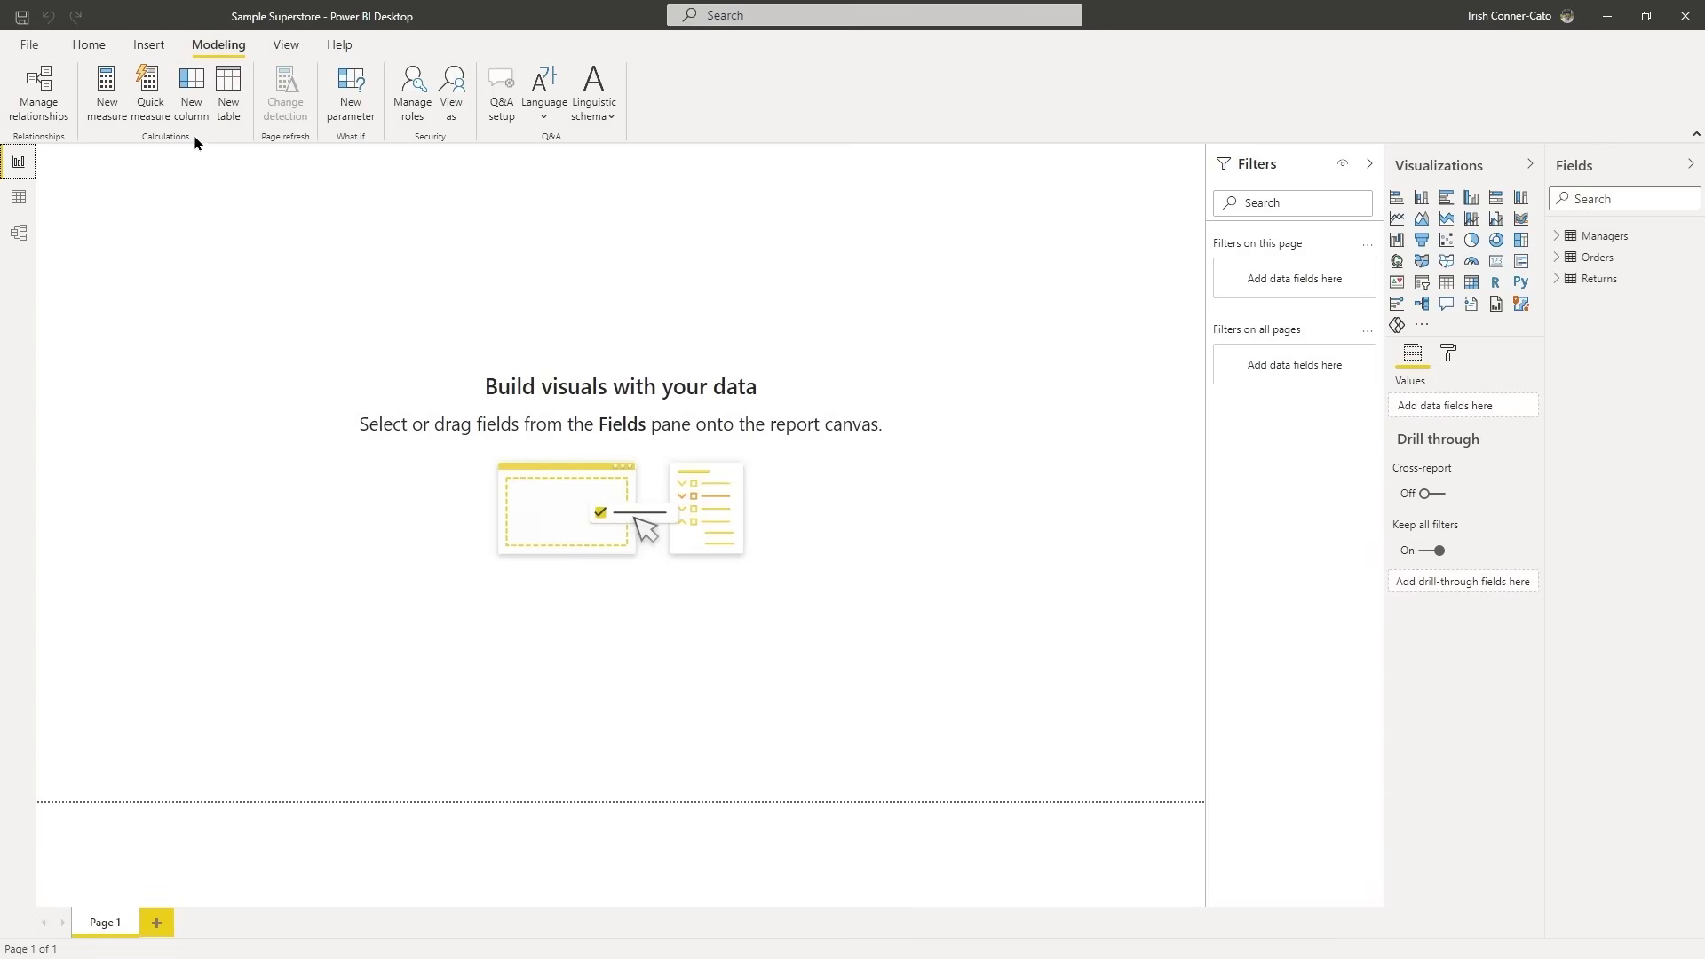
left_click(230, 89)
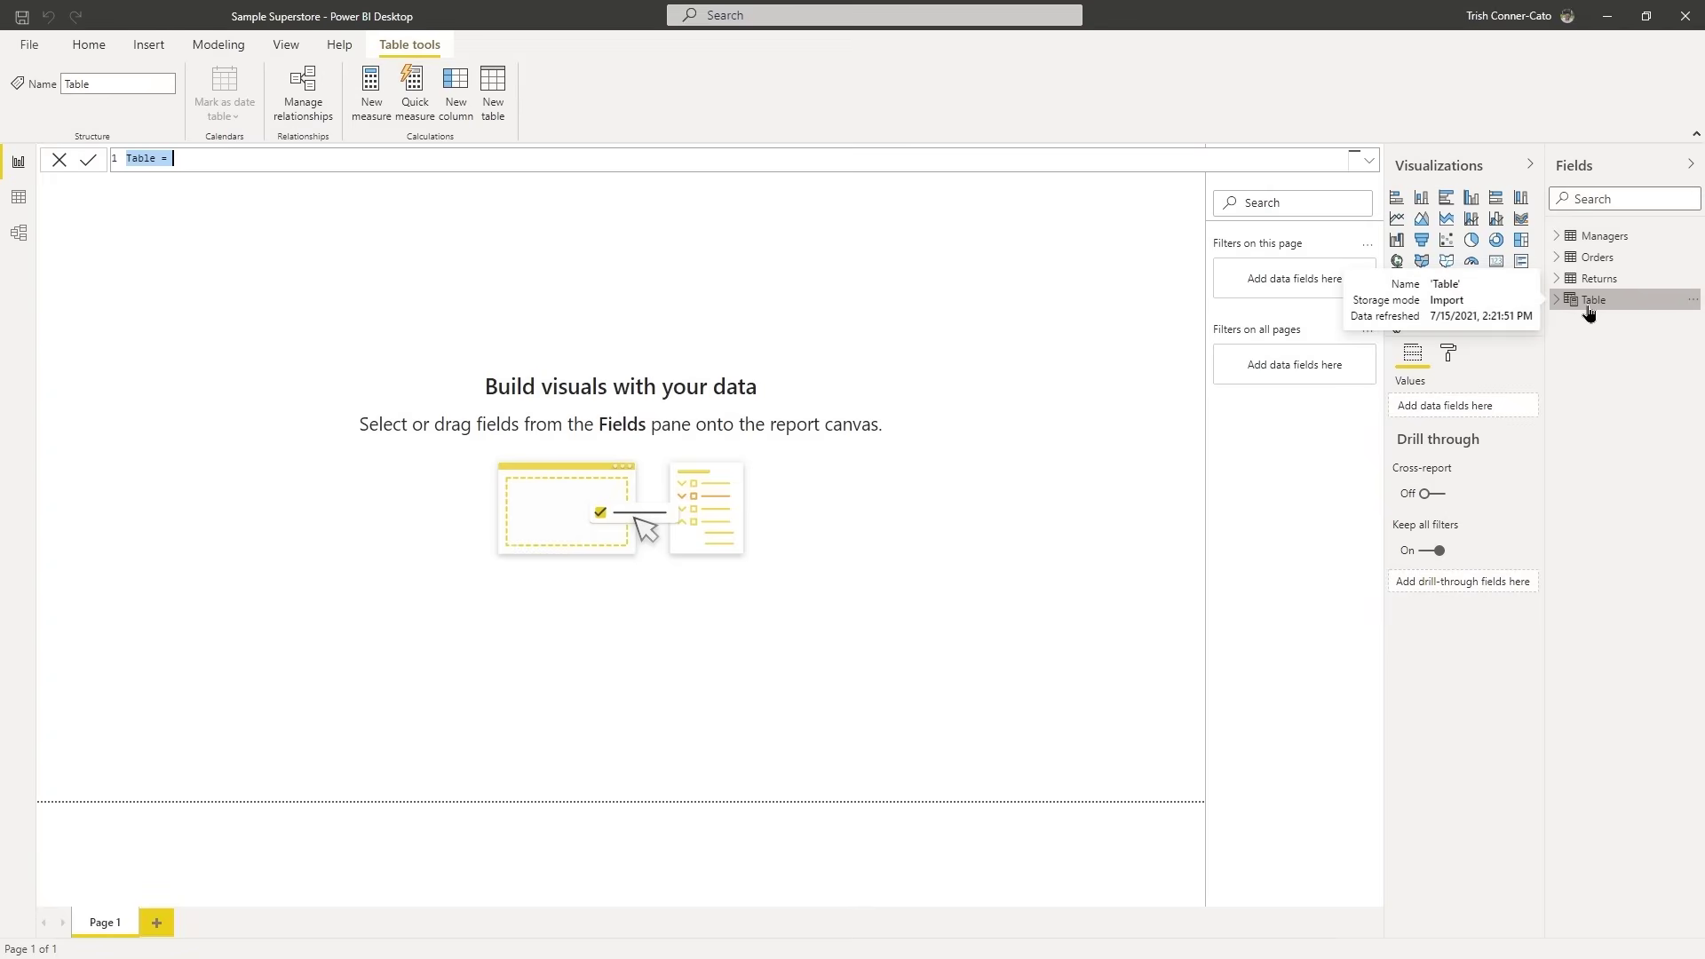
double_click(129, 158)
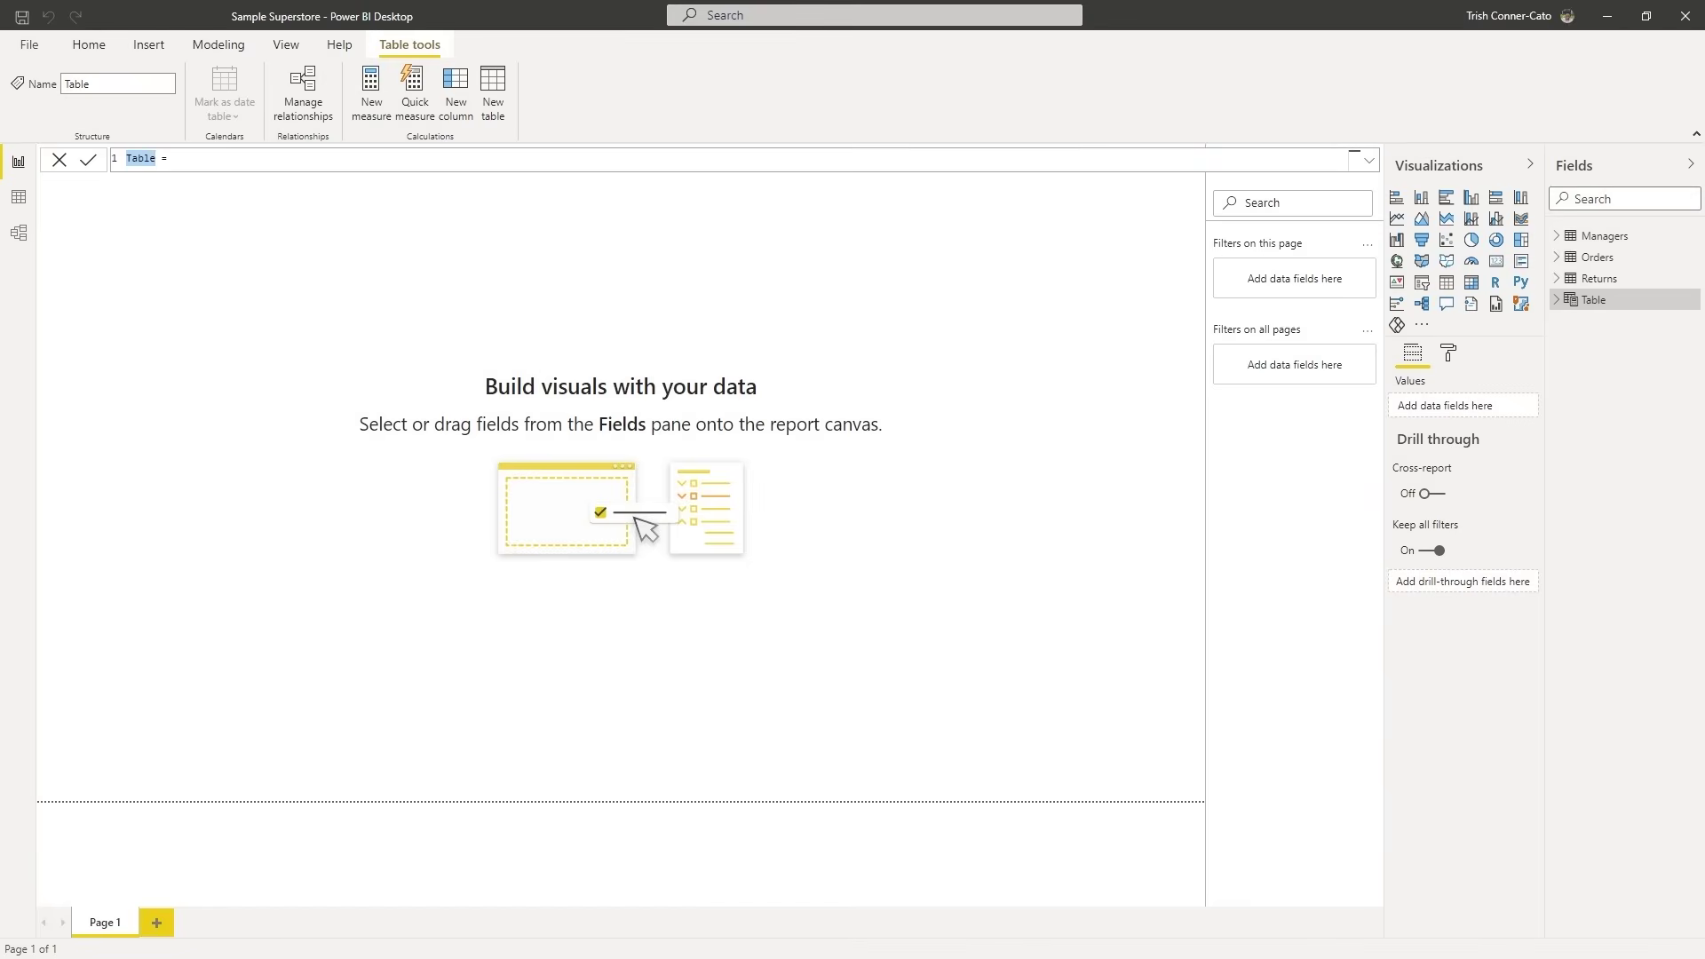
type("Distinct c")
key("BackSpace")
type("Order Count")
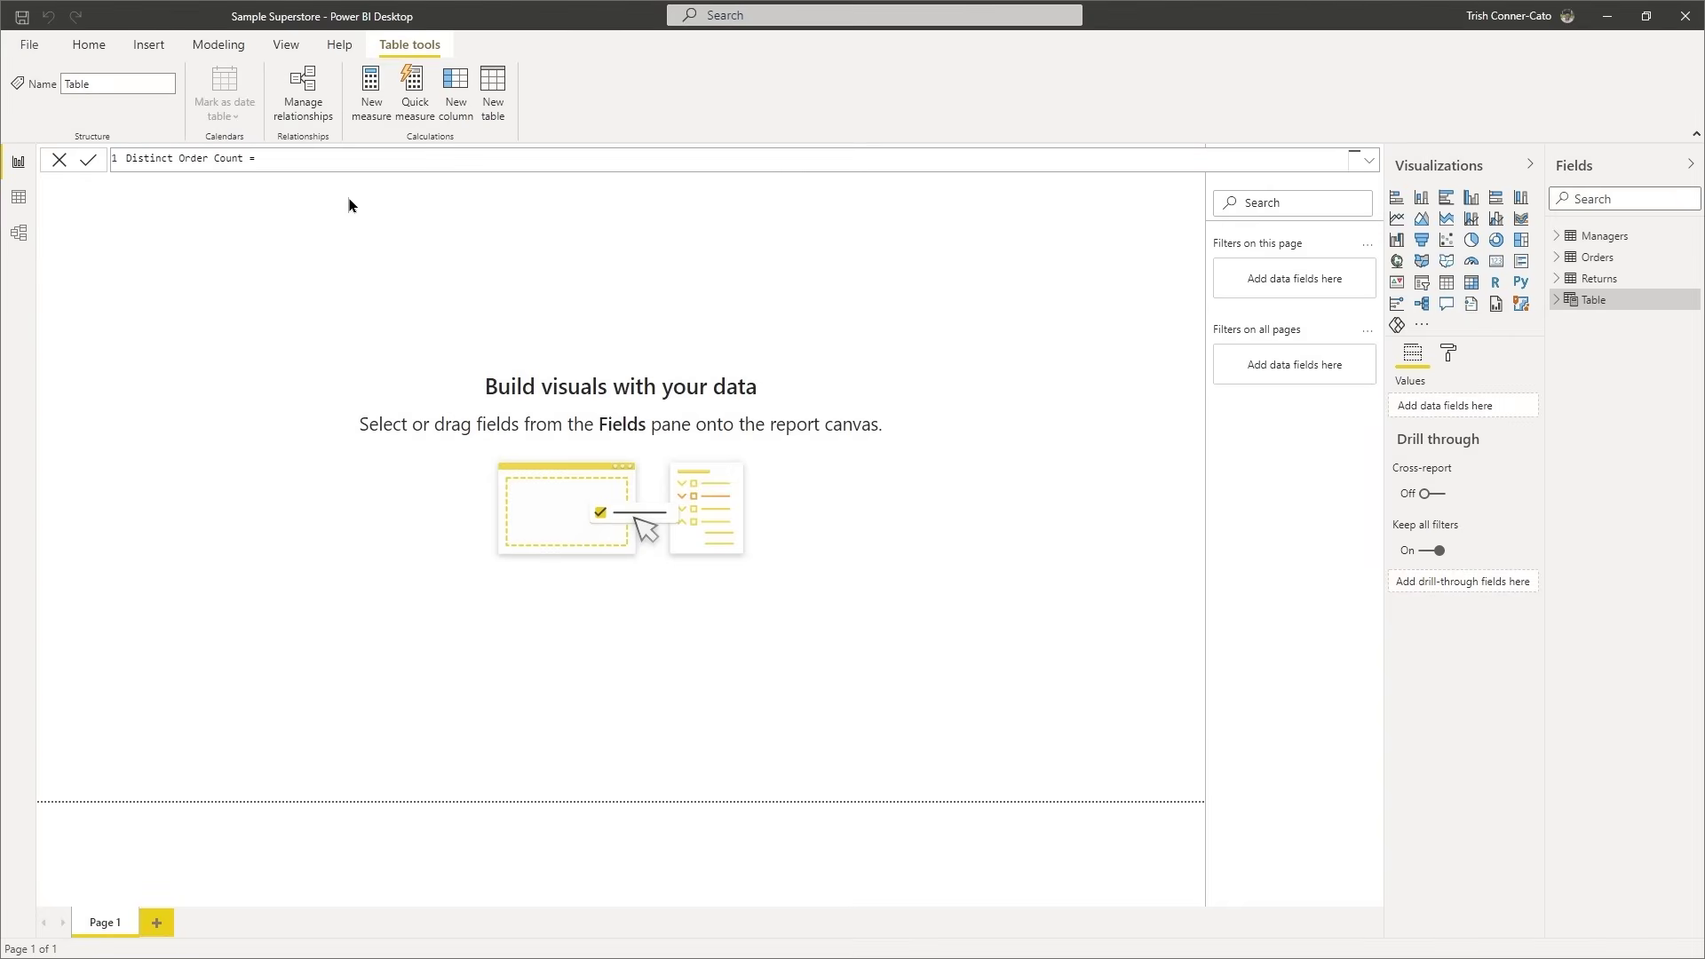
Define the Distinct Order Count table as DISTINCT(Orders[Order ID]) and commit the formula.
left_click(324, 152)
type("dis")
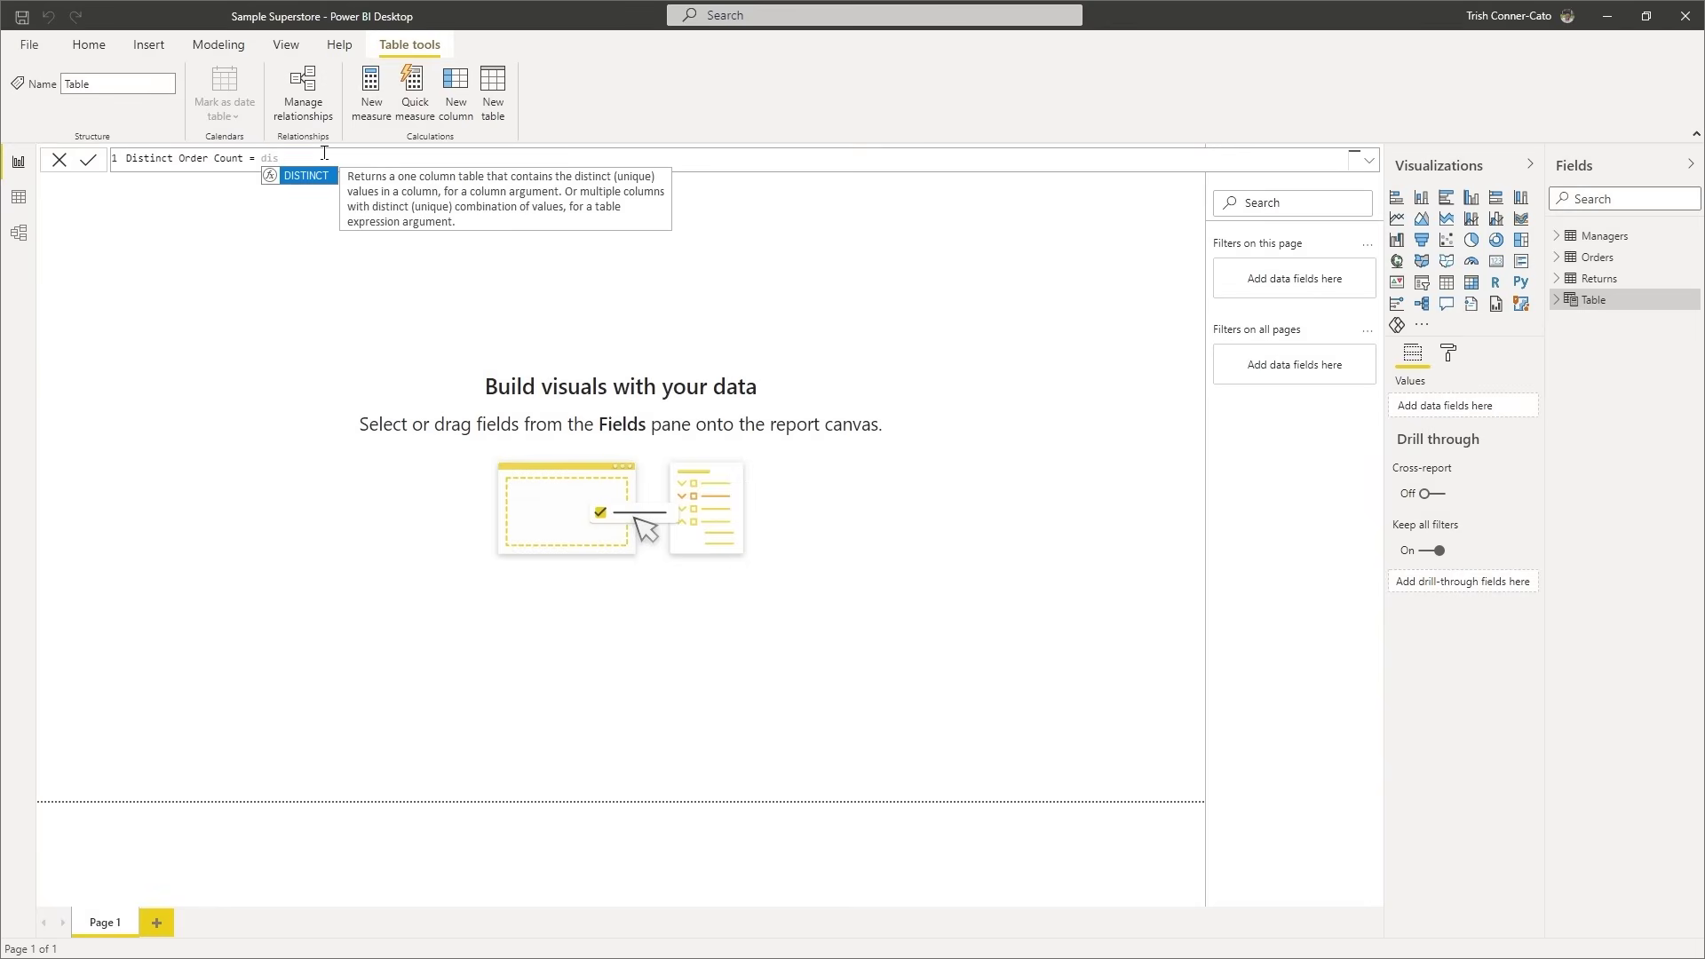
key("Tab")
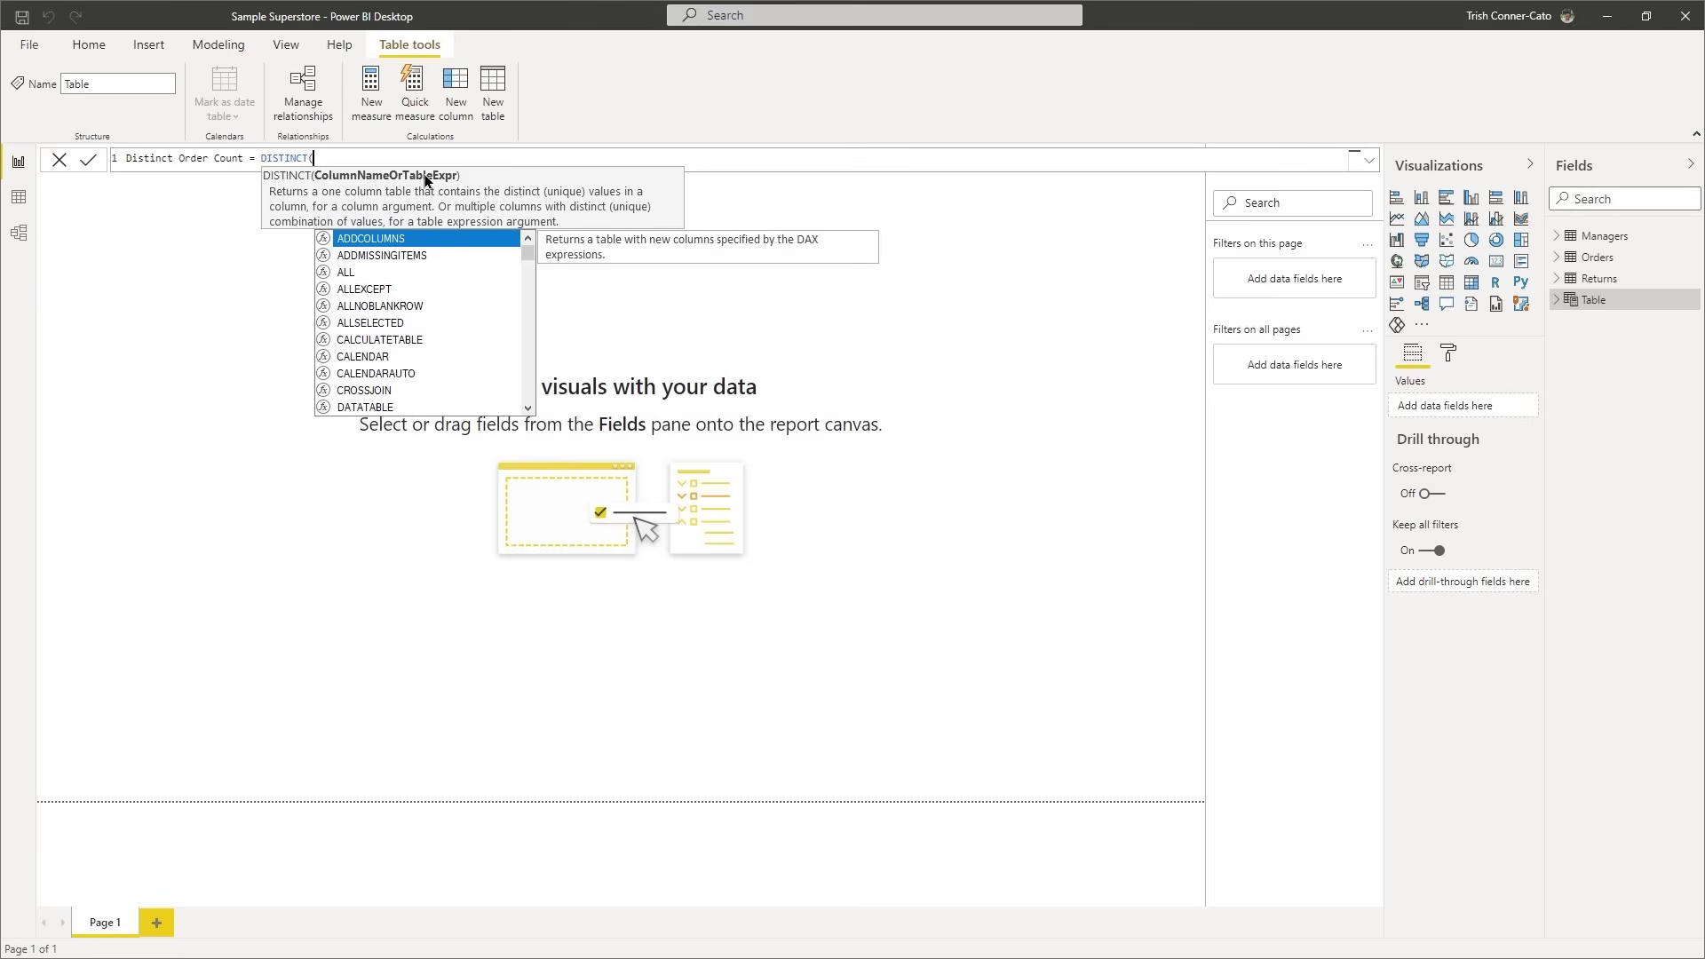
type("or")
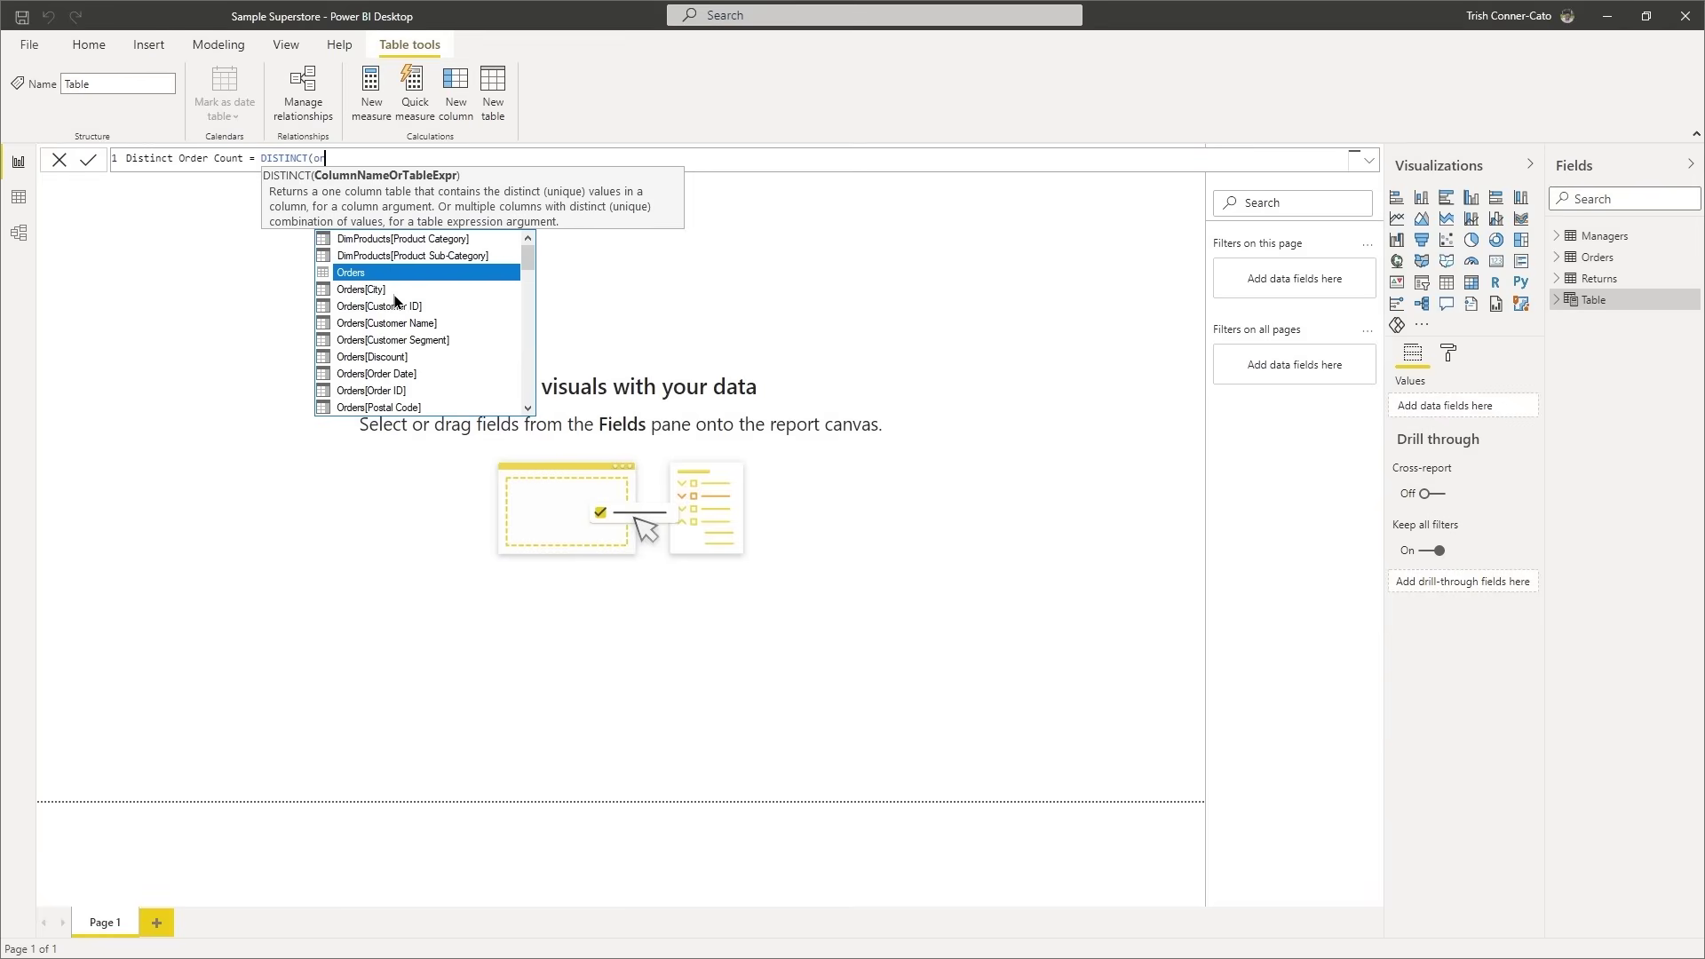
double_click(382, 393)
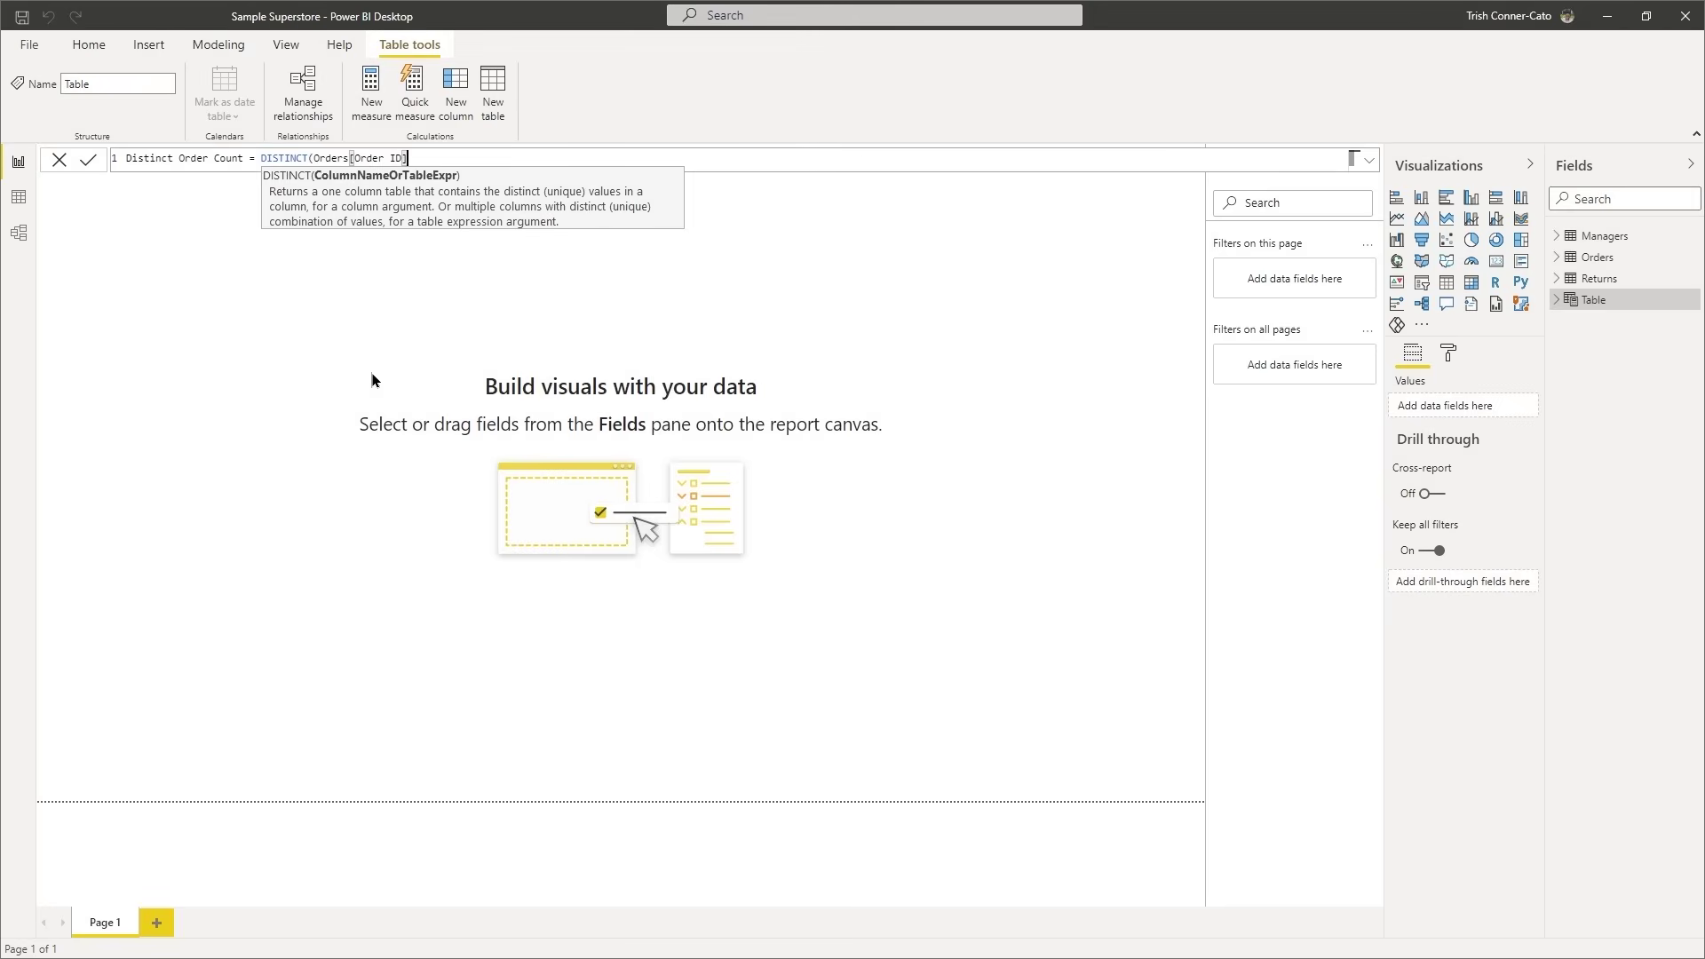
type(")")
key("Return")
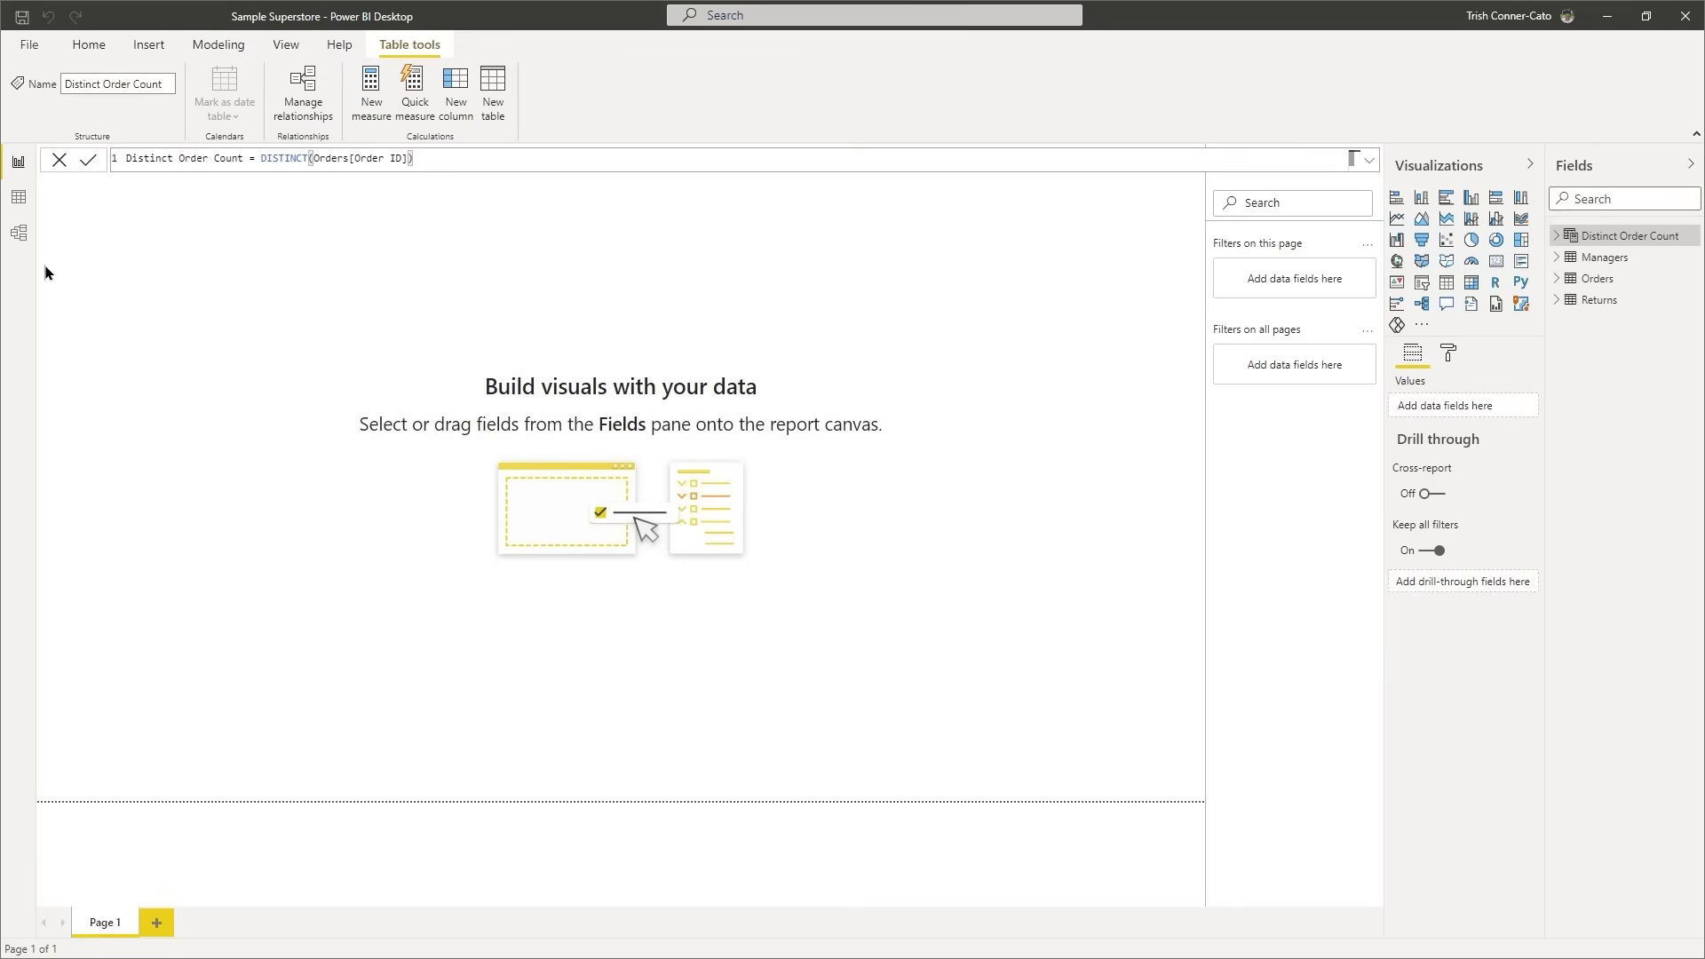
Examine the rows of the Distinct Order Count table and the Orders table in the data view.
left_click(18, 199)
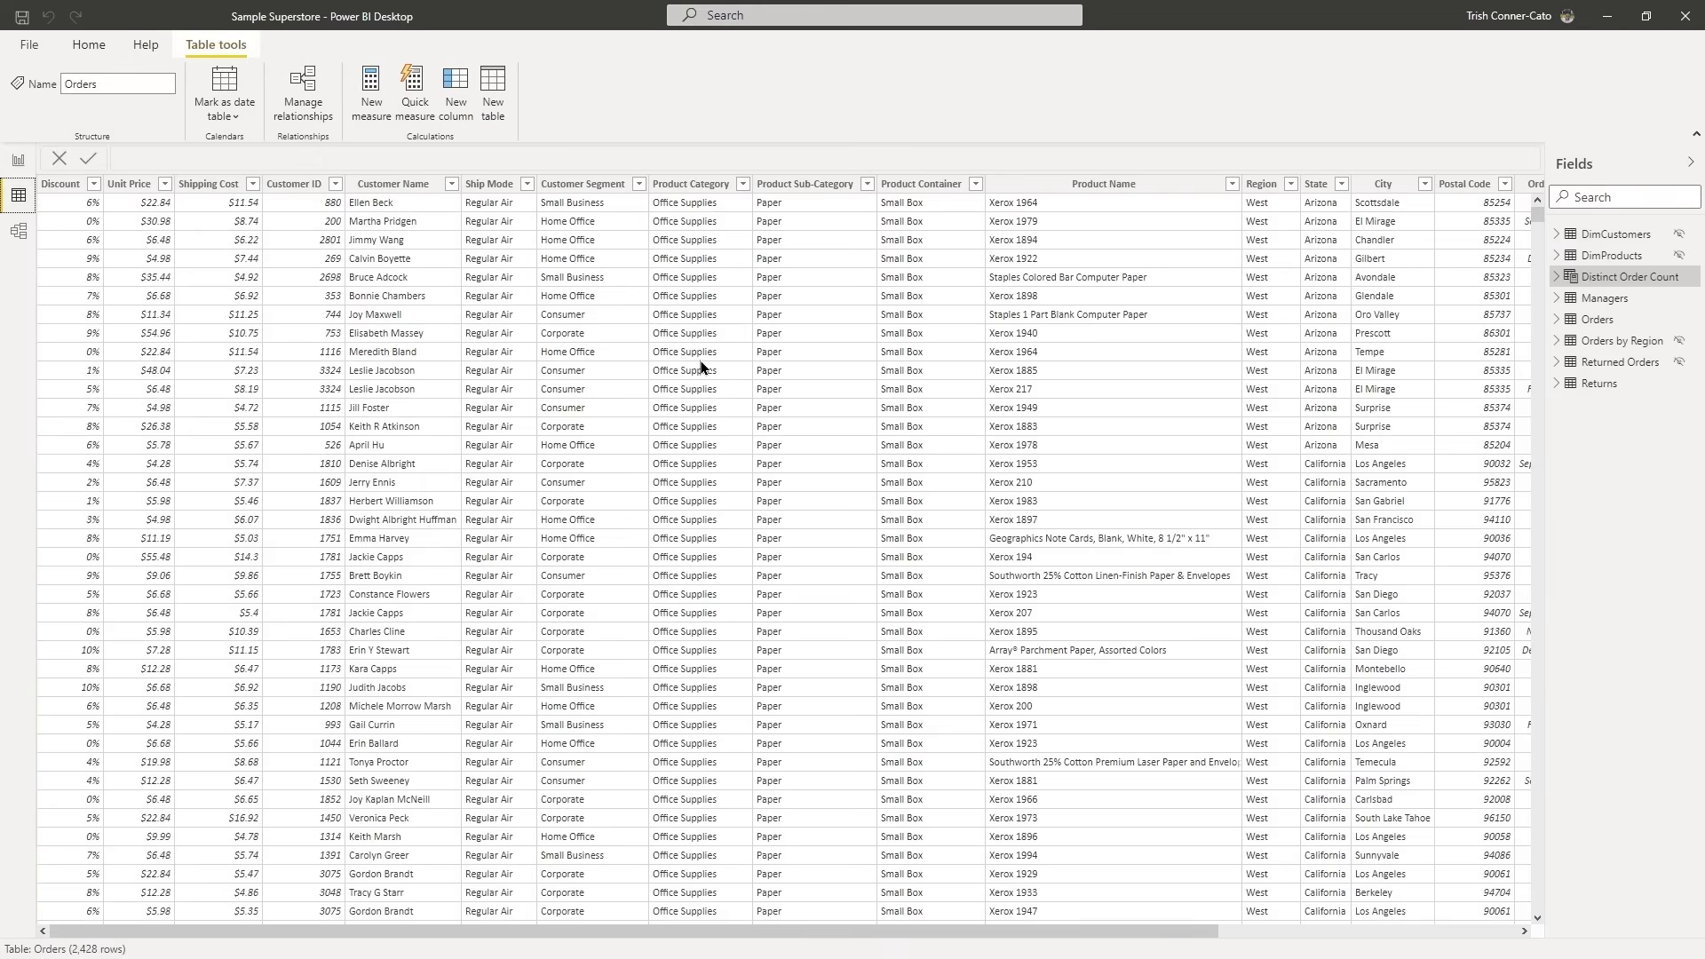
left_click(1602, 279)
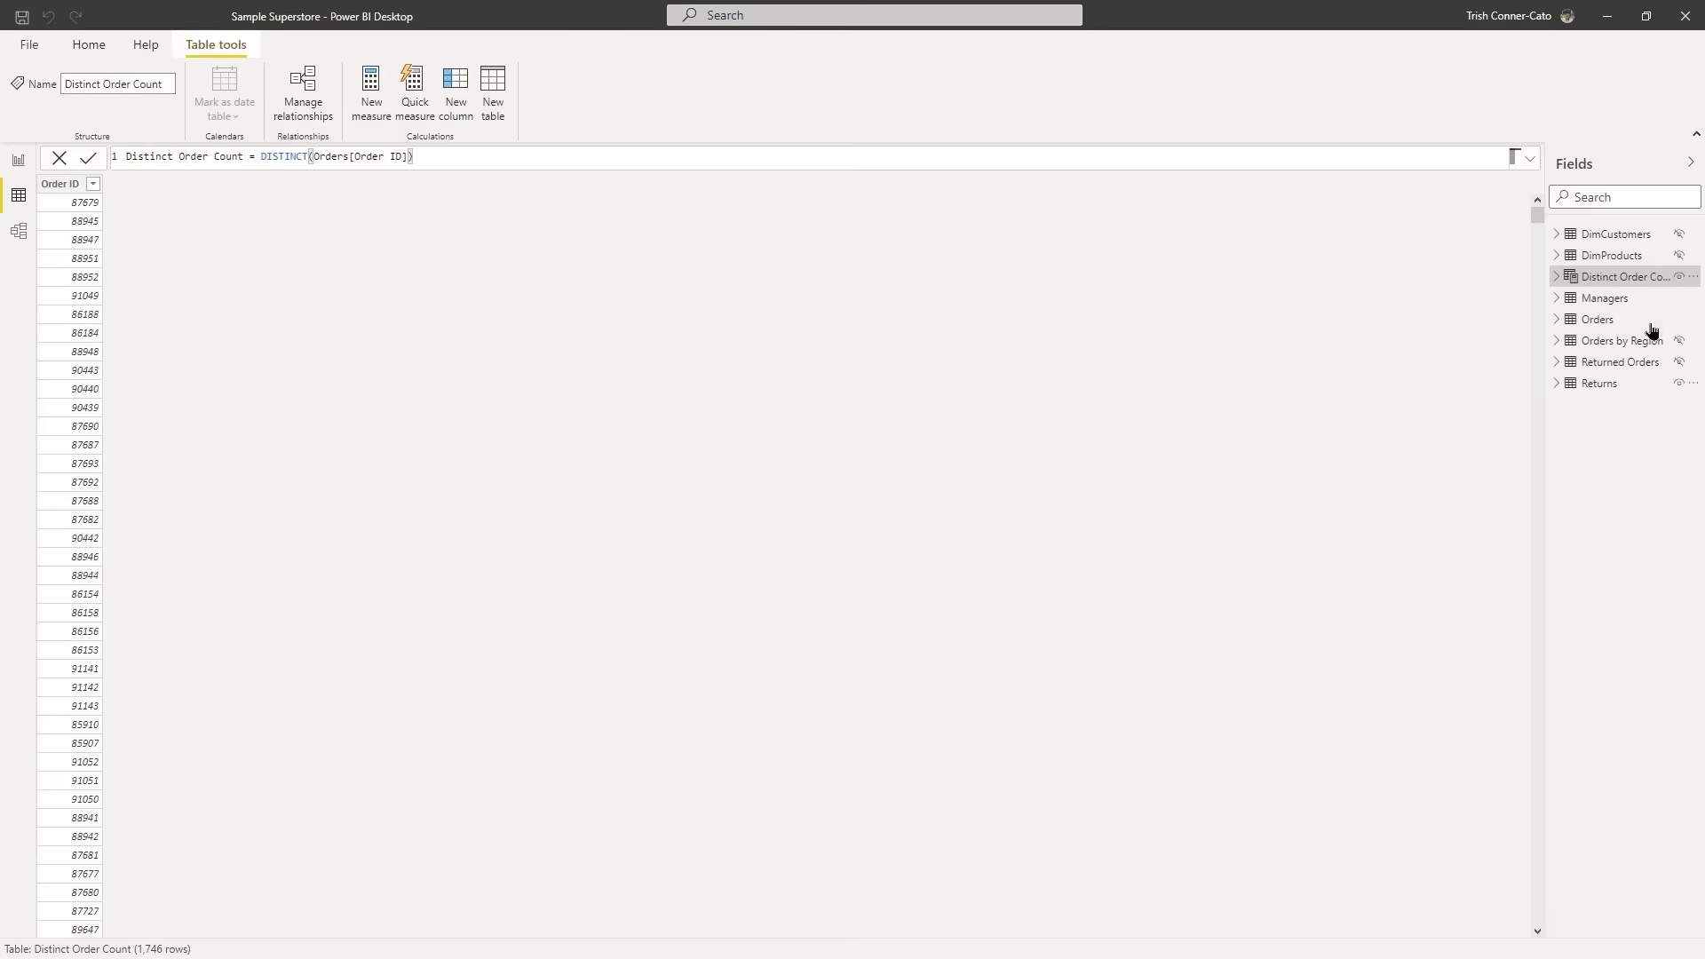
left_click(1609, 322)
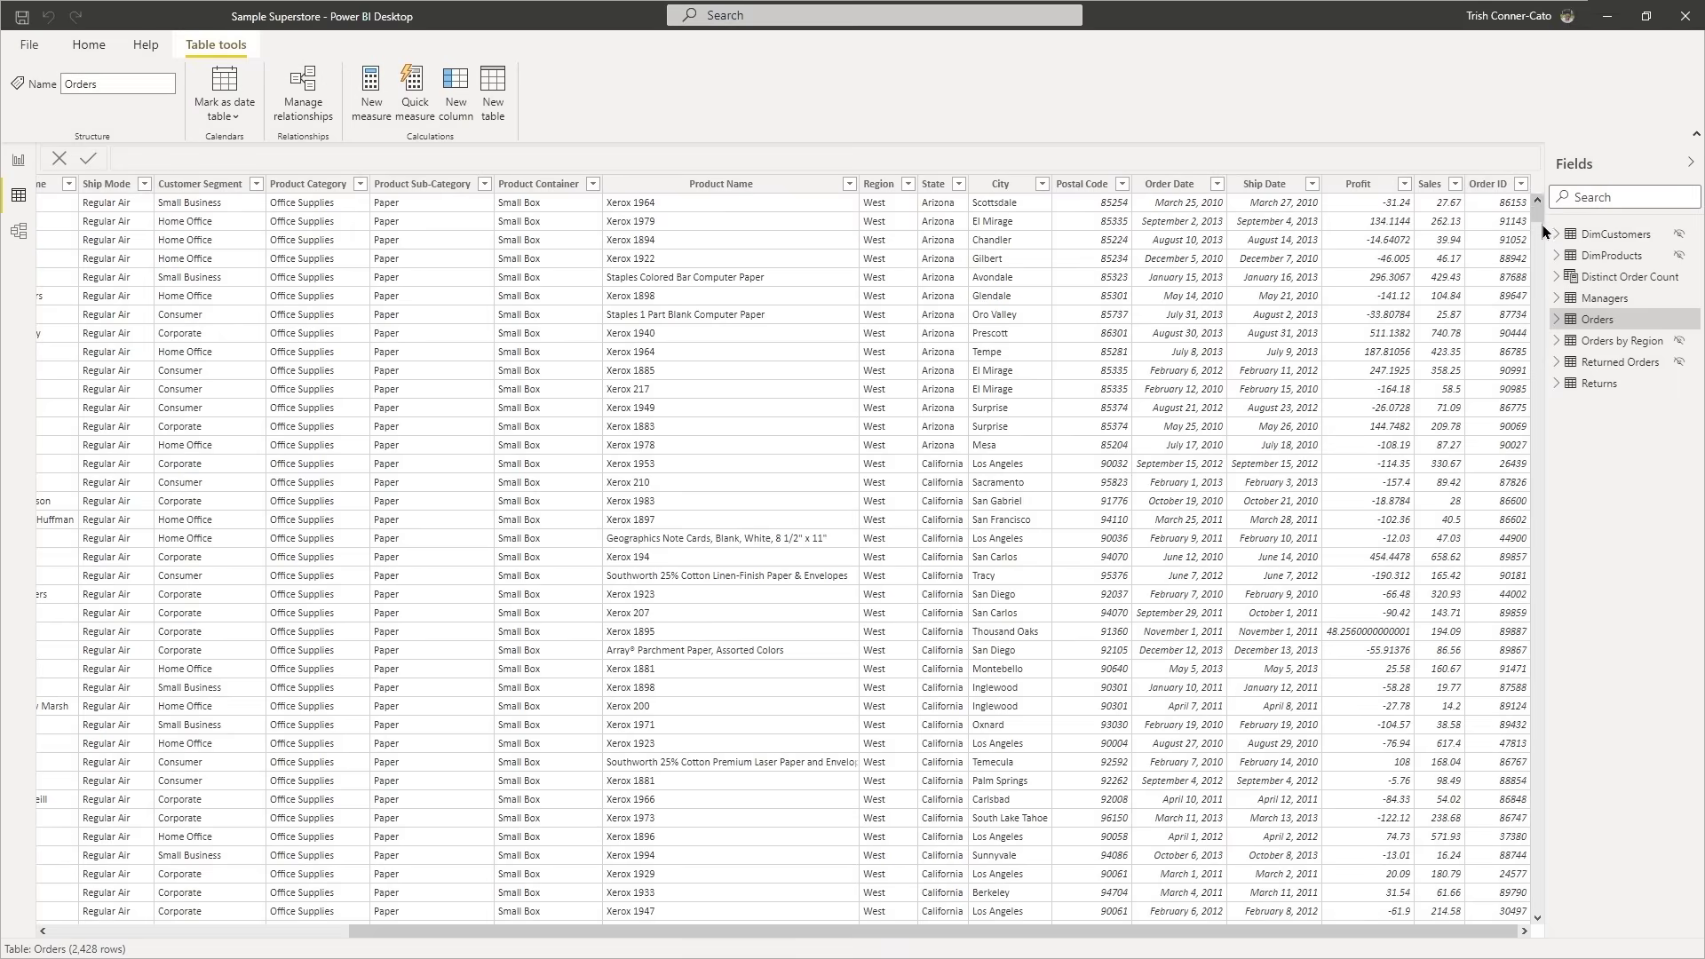
Add a calculated column to the Orders table and name it Days to Ship.
right_click(1570, 320)
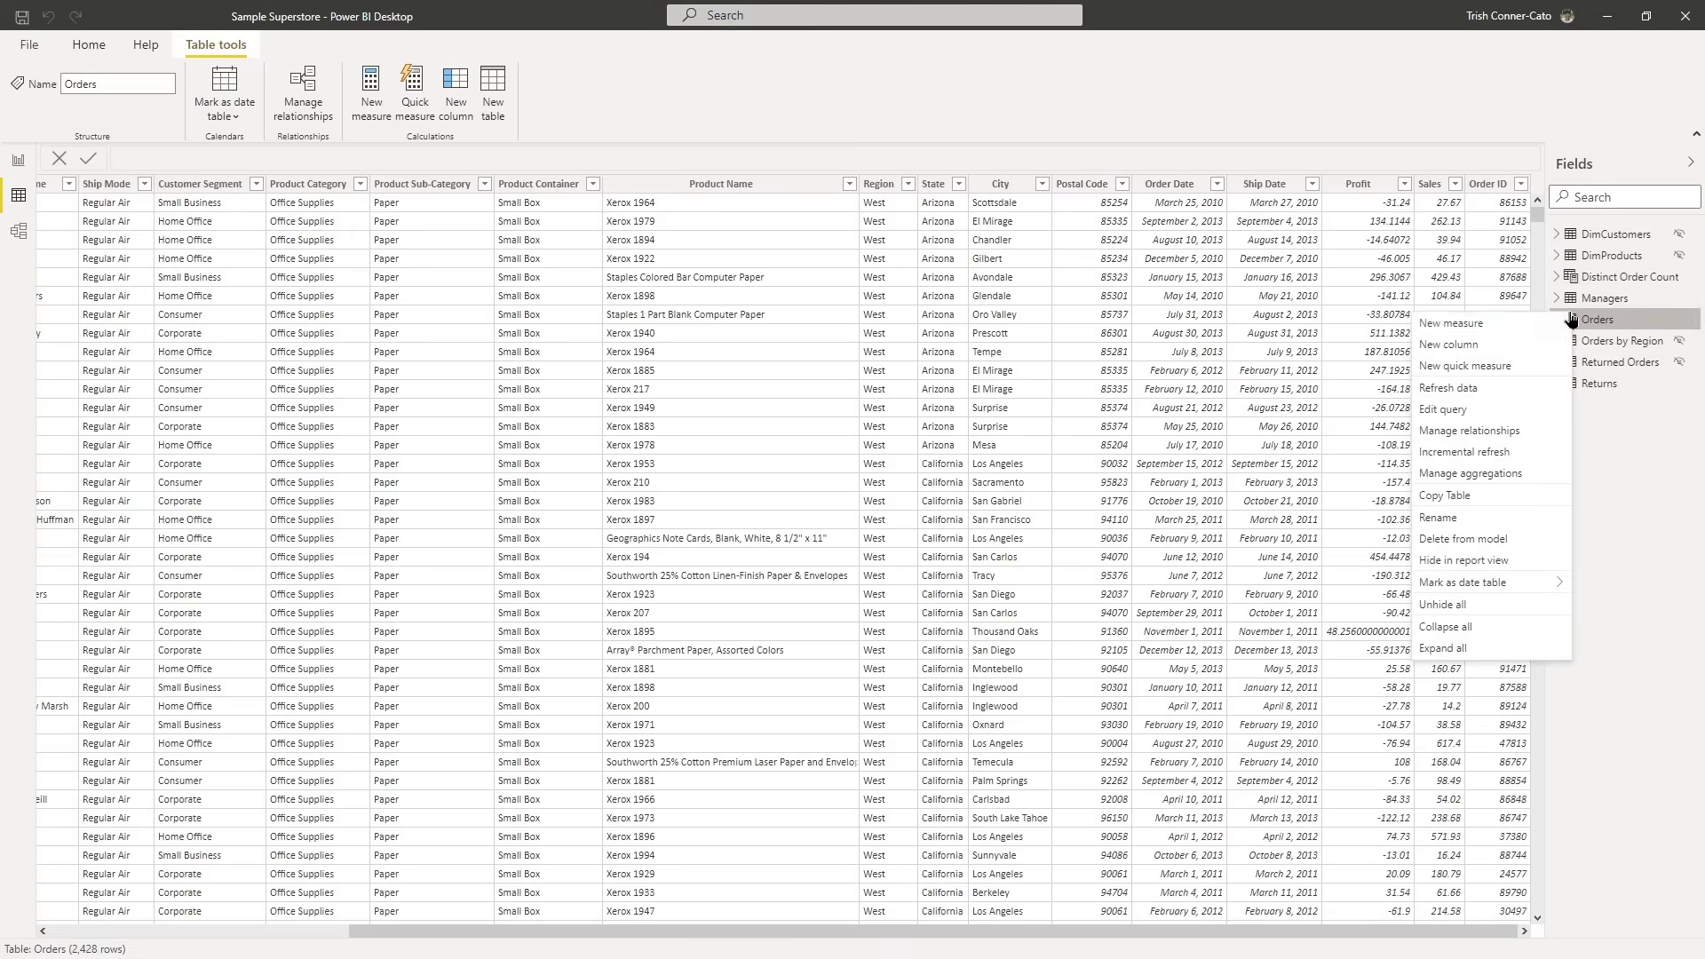
left_click(1459, 347)
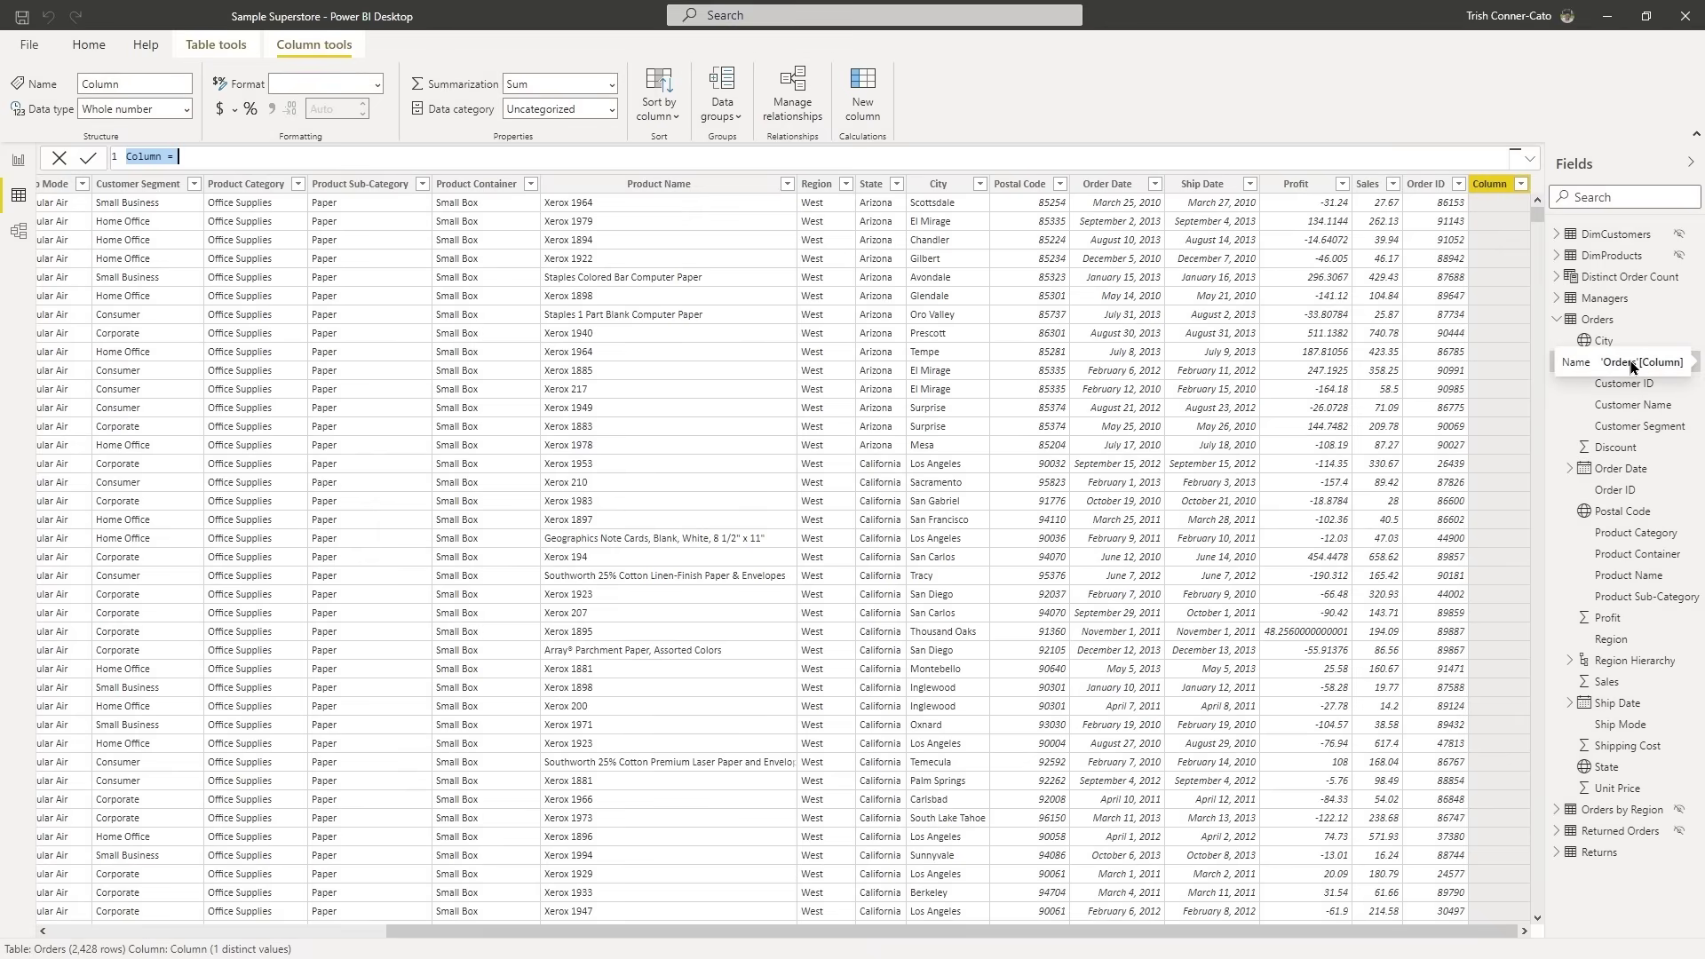
double_click(134, 157)
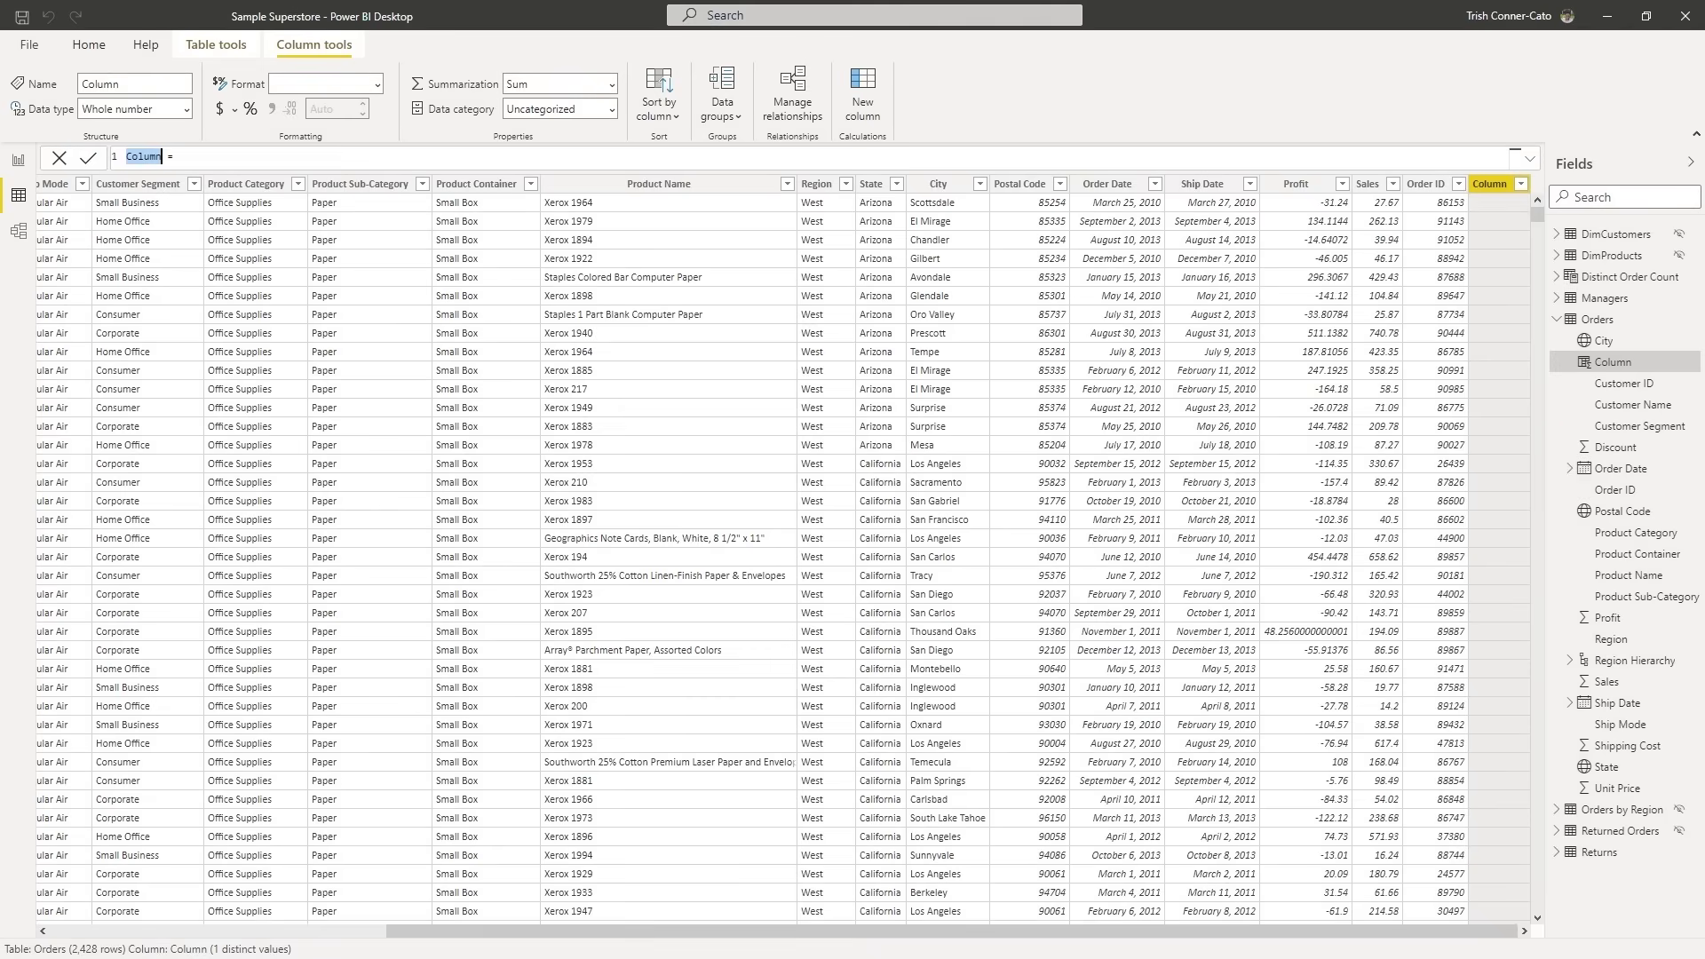
type("Days to Ship")
Begin the Days to Ship formula with DATEDIFF, using Orders[Order Date].[Date] as the first date.
left_click(231, 157)
type("d")
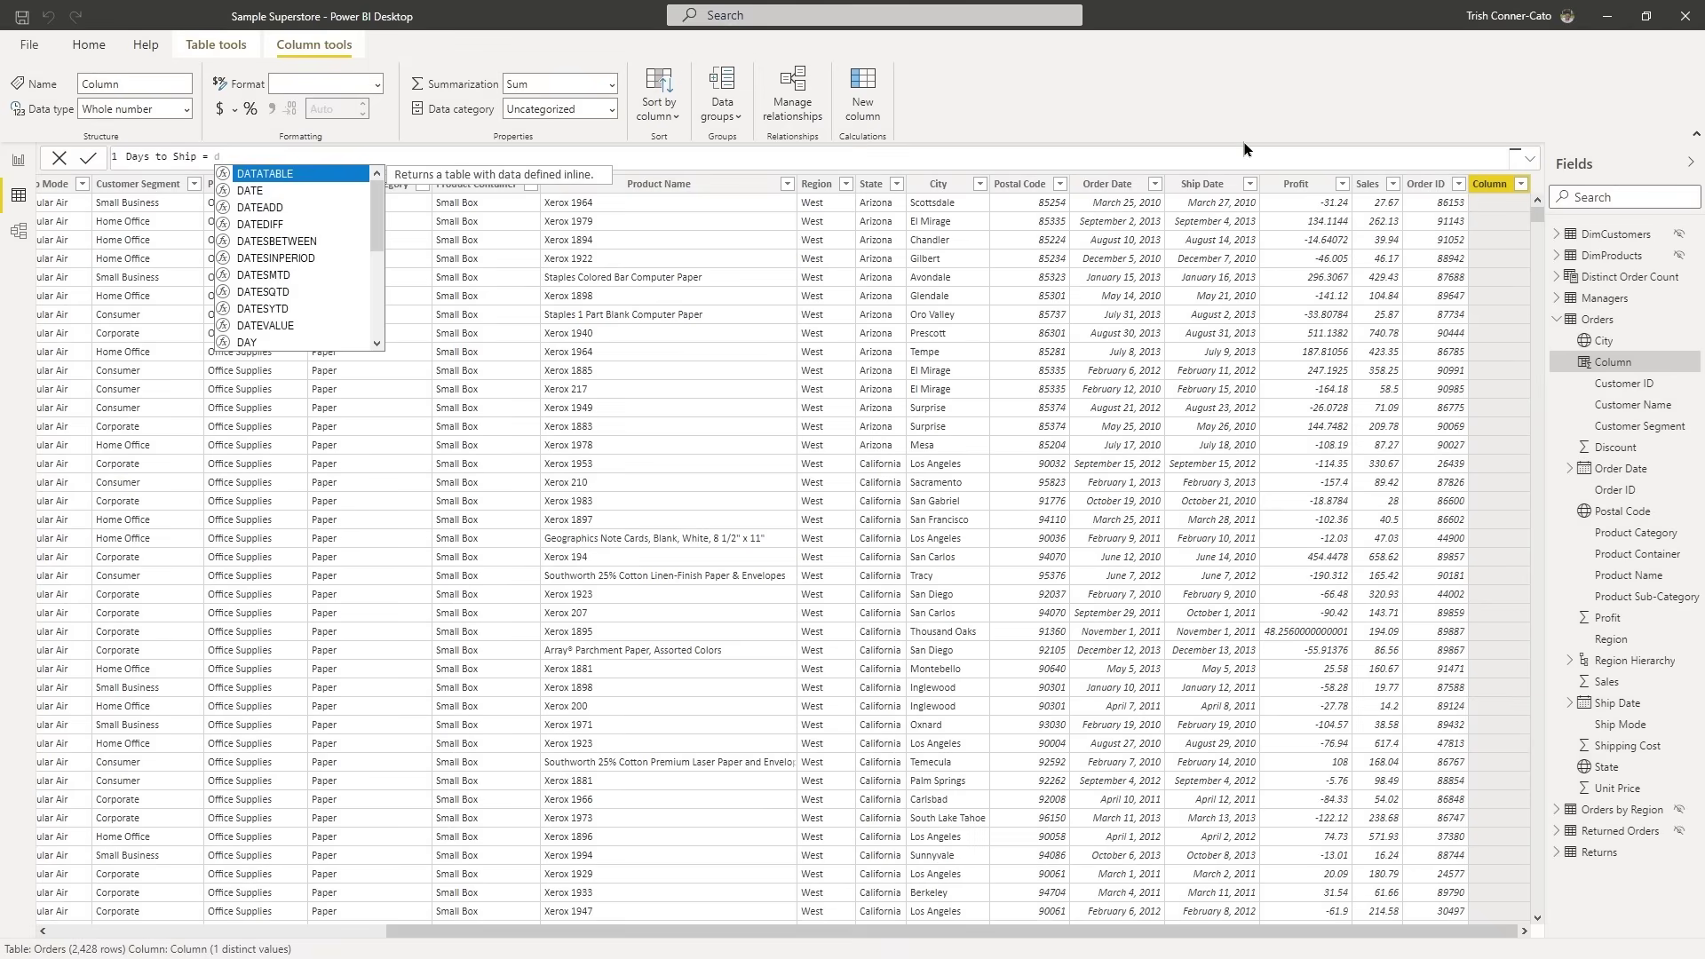
type("a")
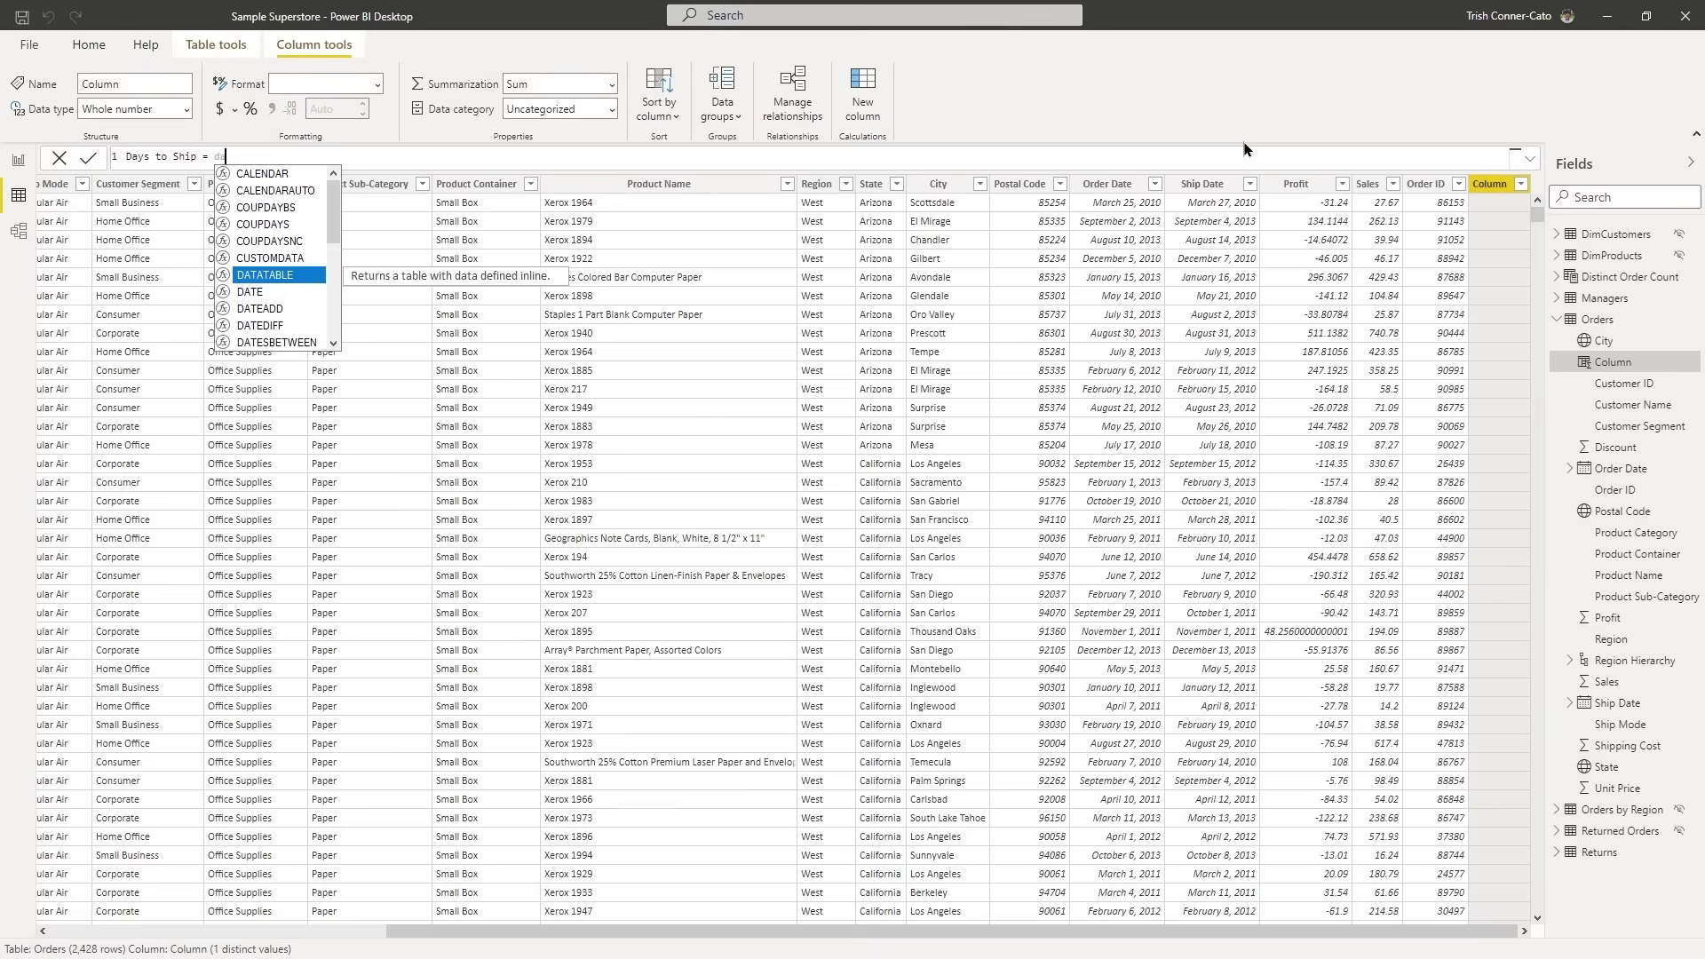
key("Down")
key("Down")
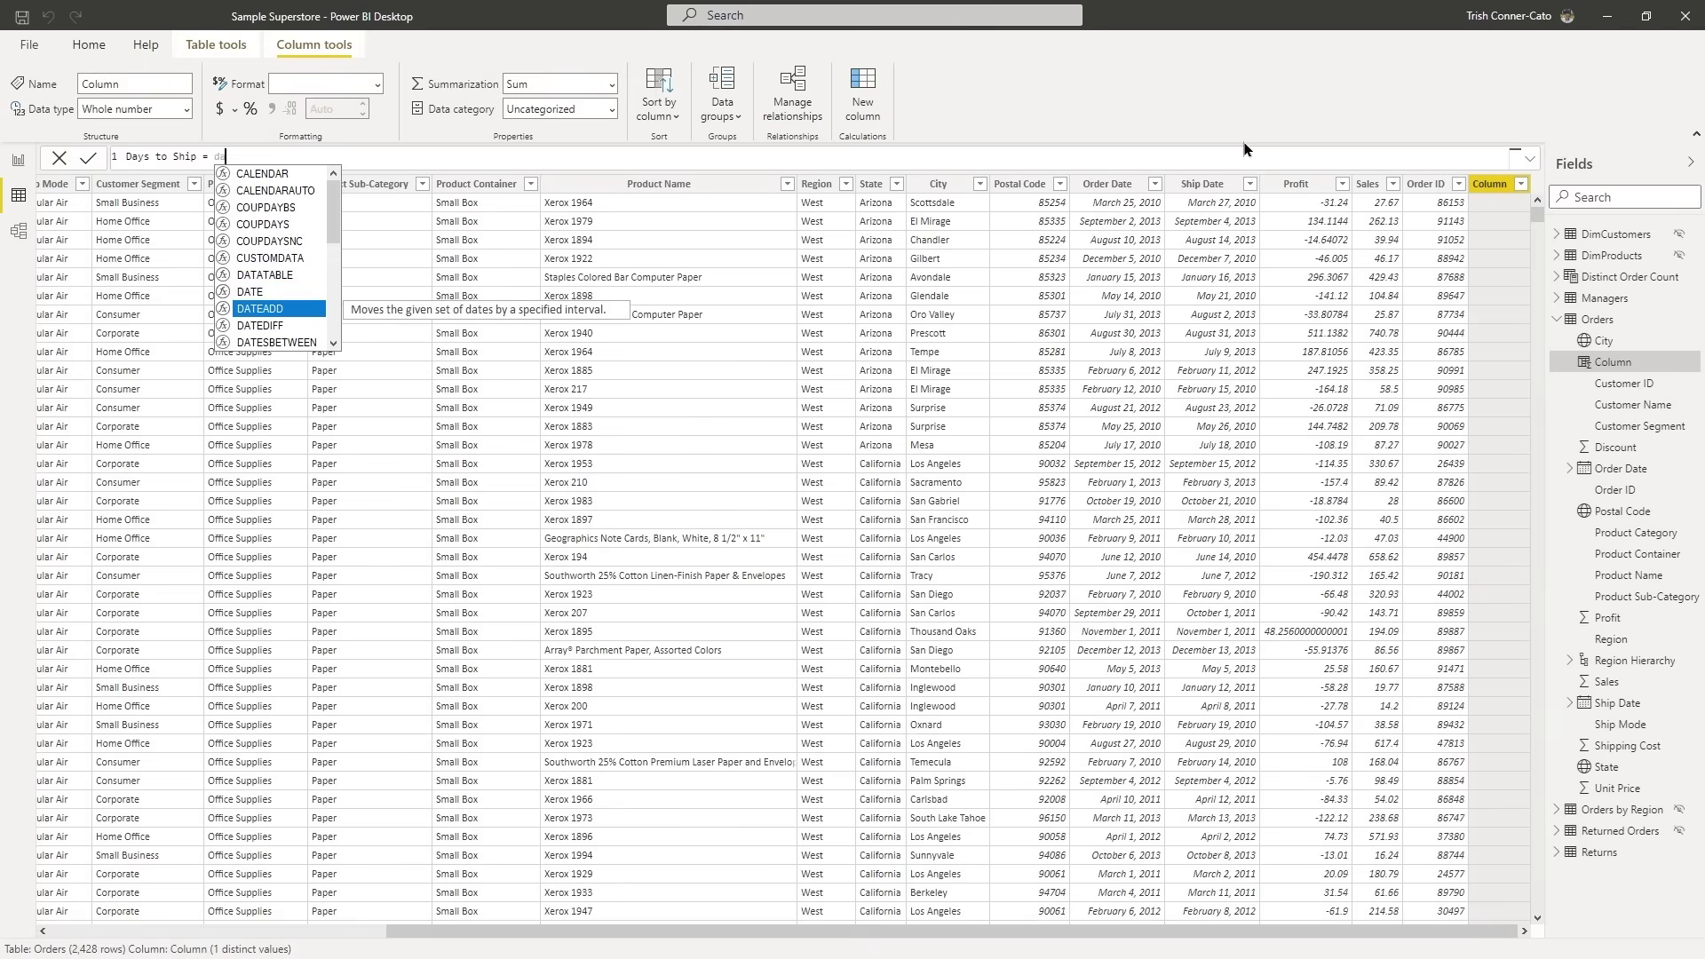
key("Down")
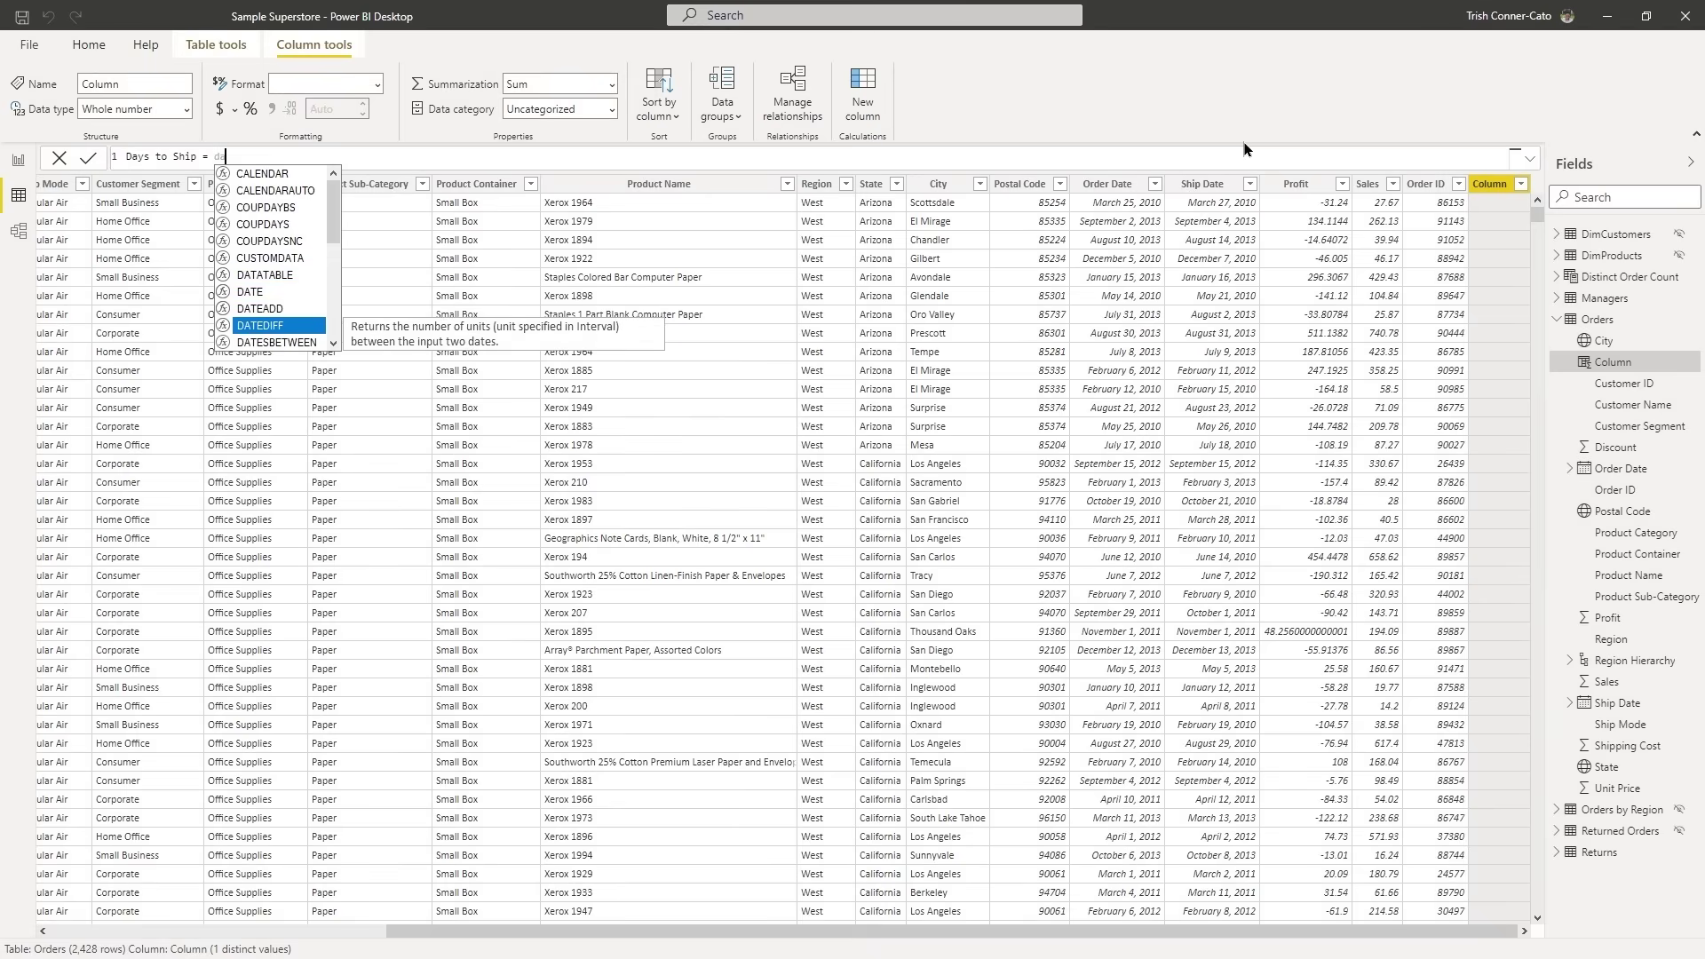
key("Tab")
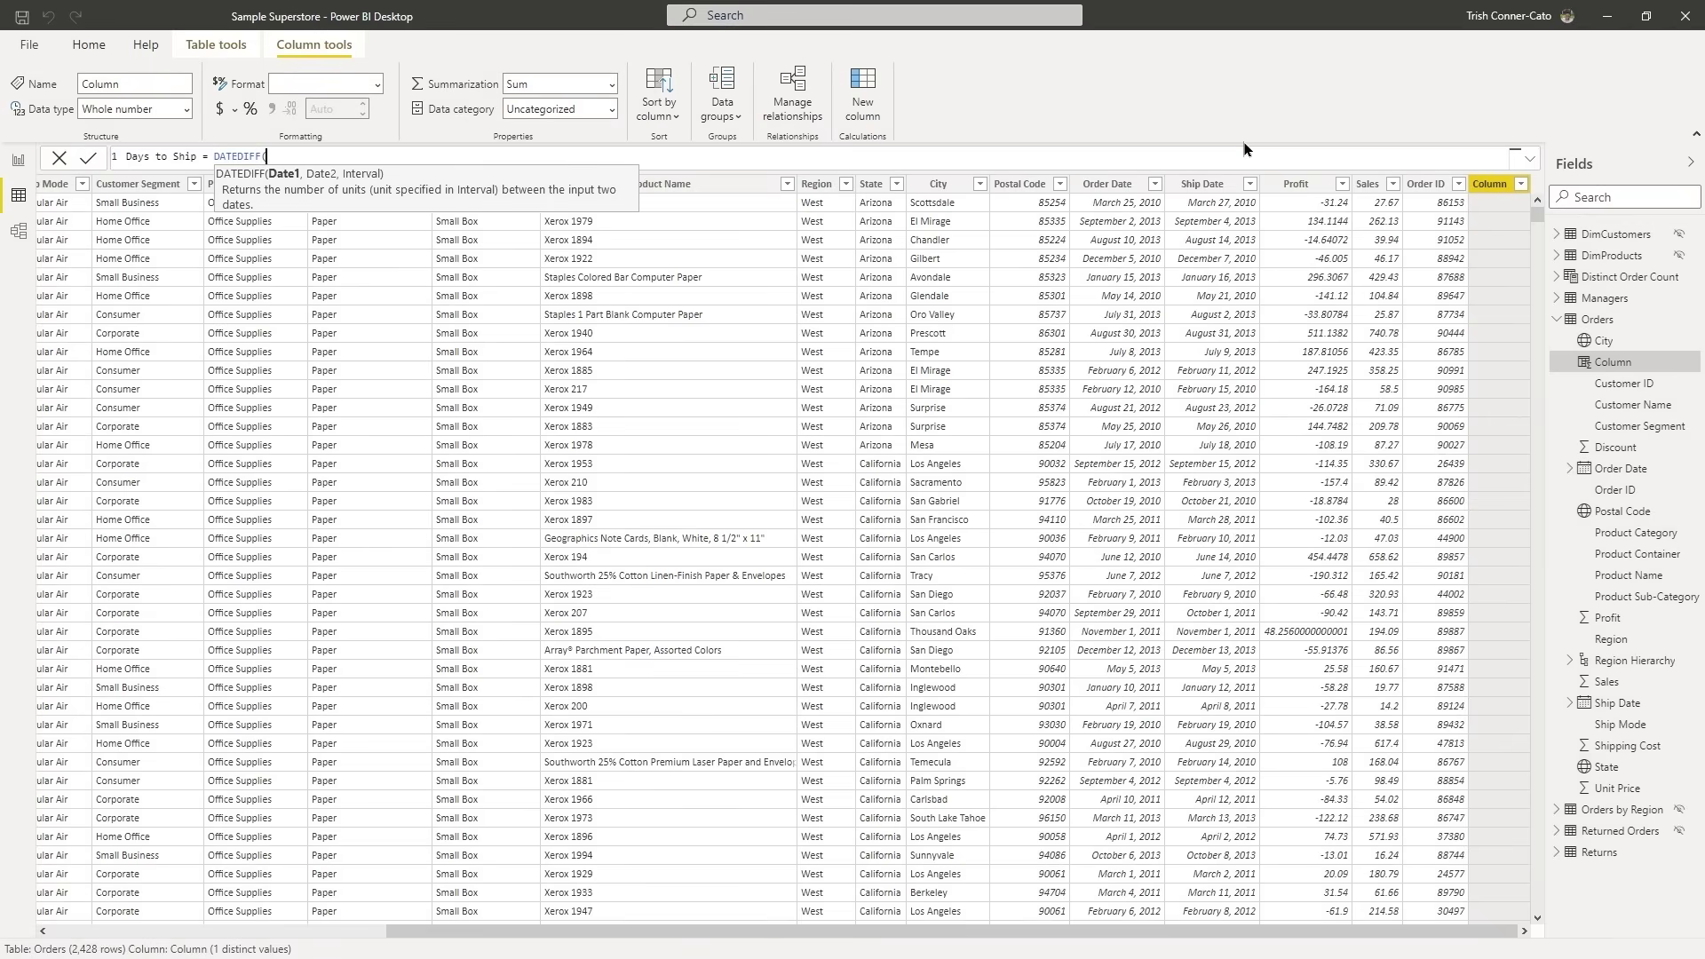
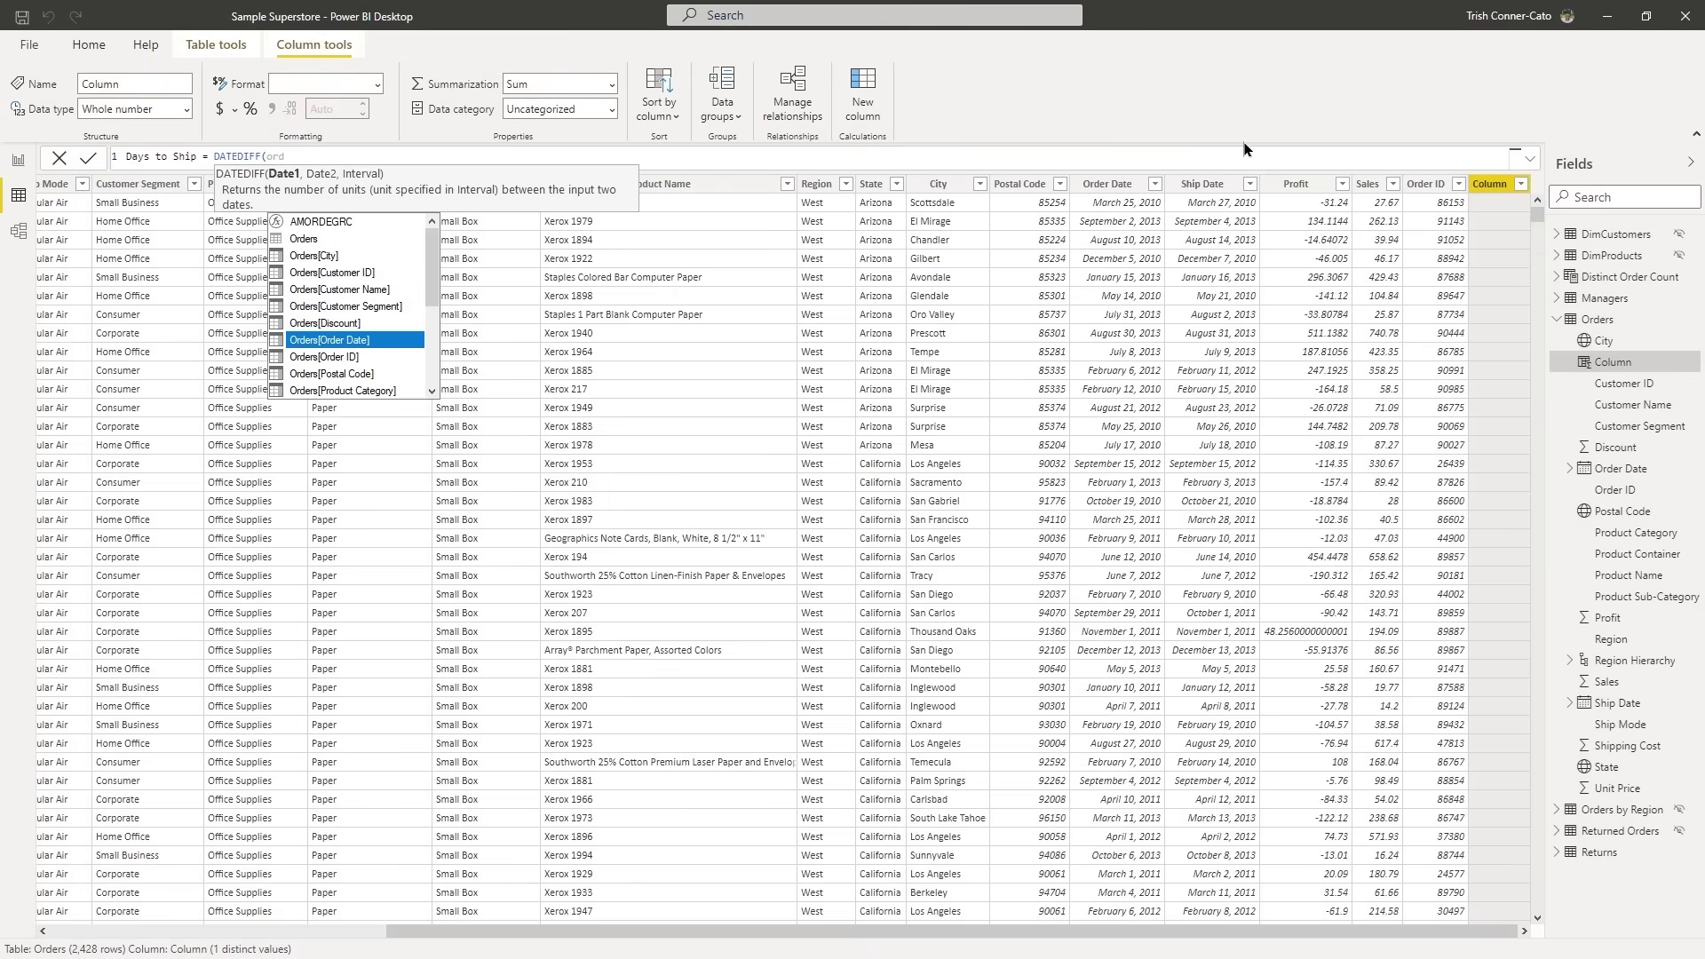
key("Tab")
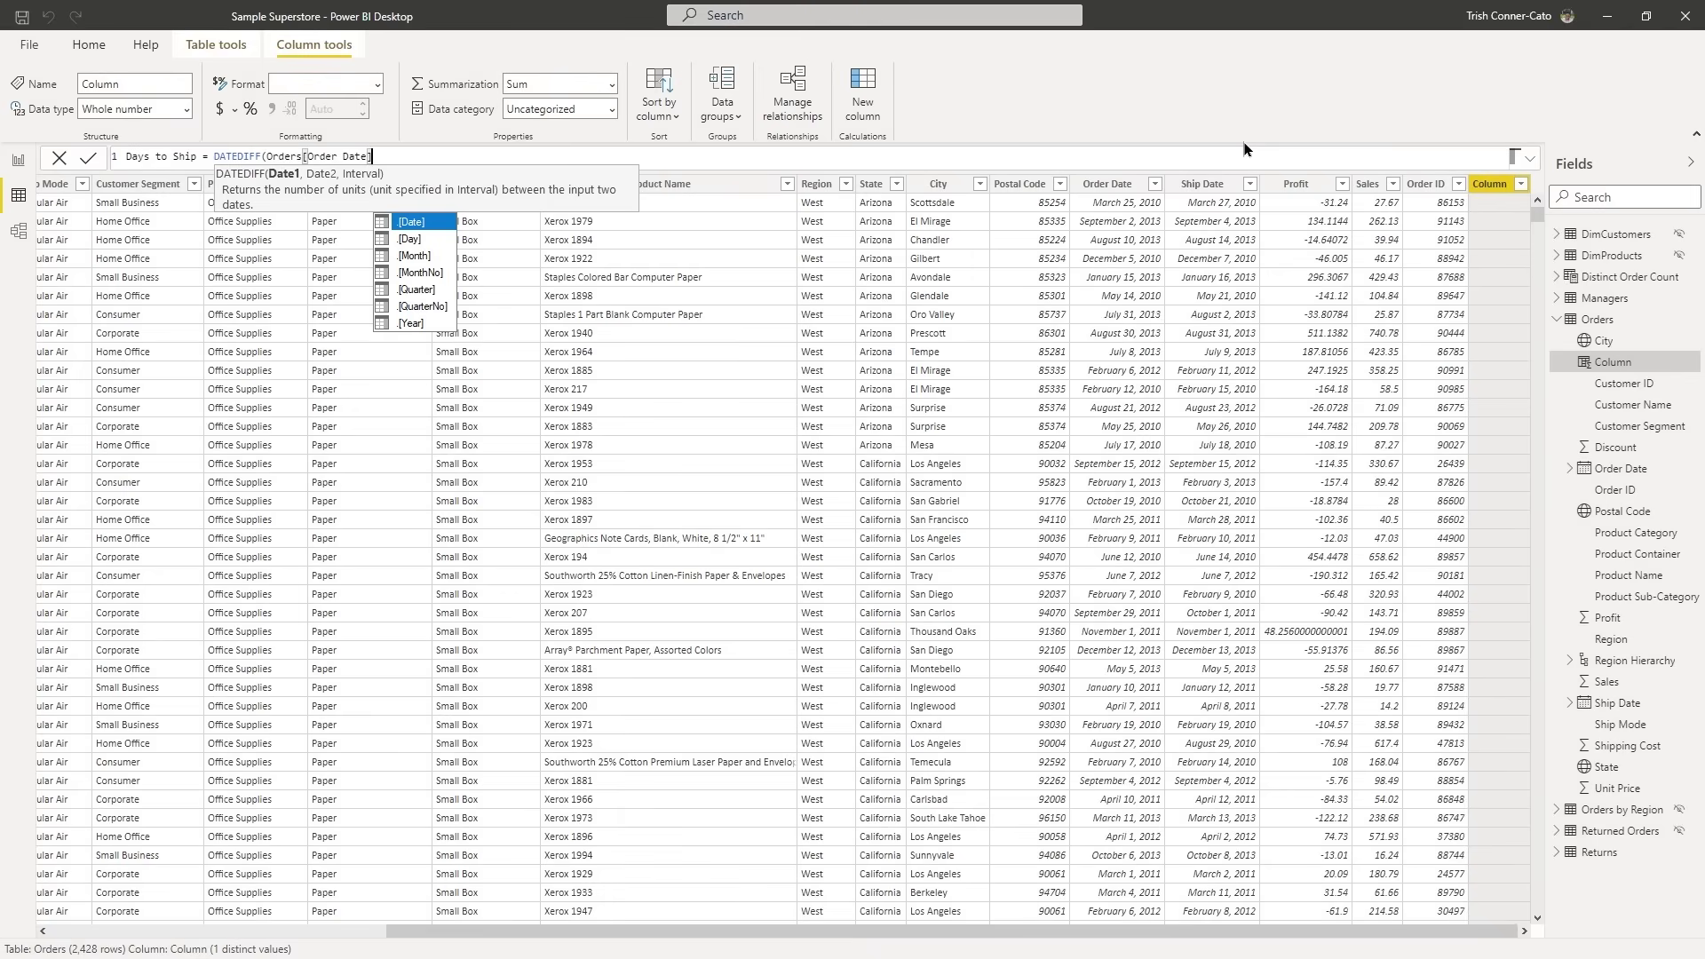
key("Tab")
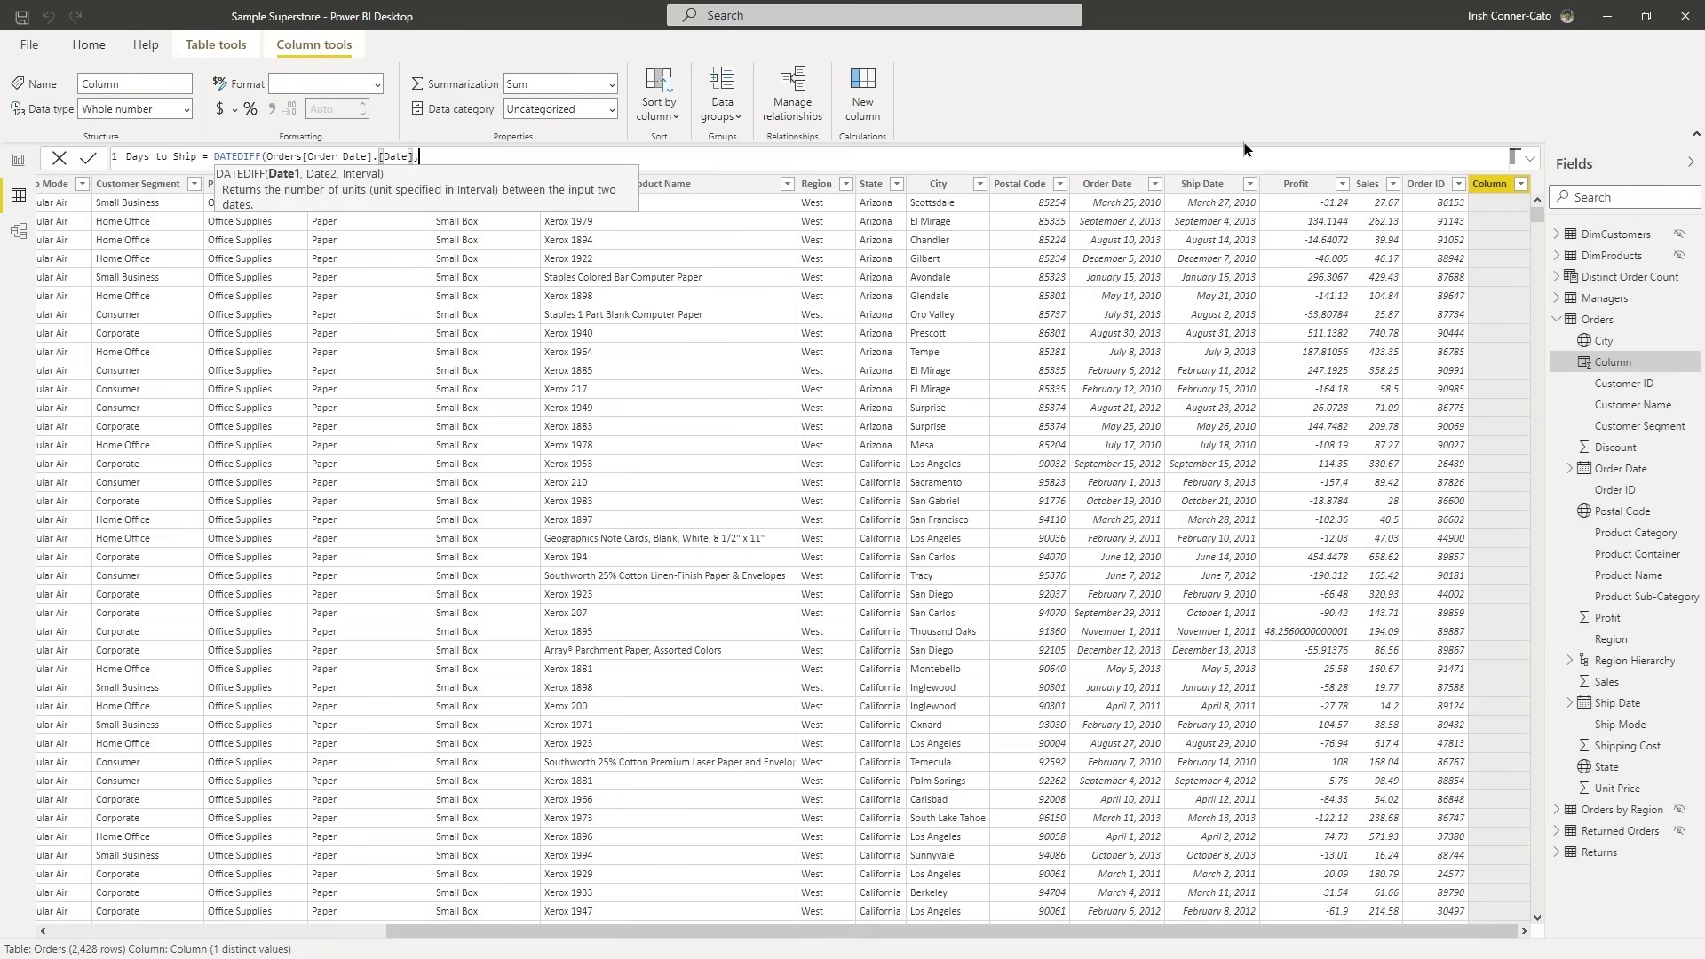
Enter Orders[Ship Date].[Date] as the second date of the DATEDIFF function.
type(",")
type("o")
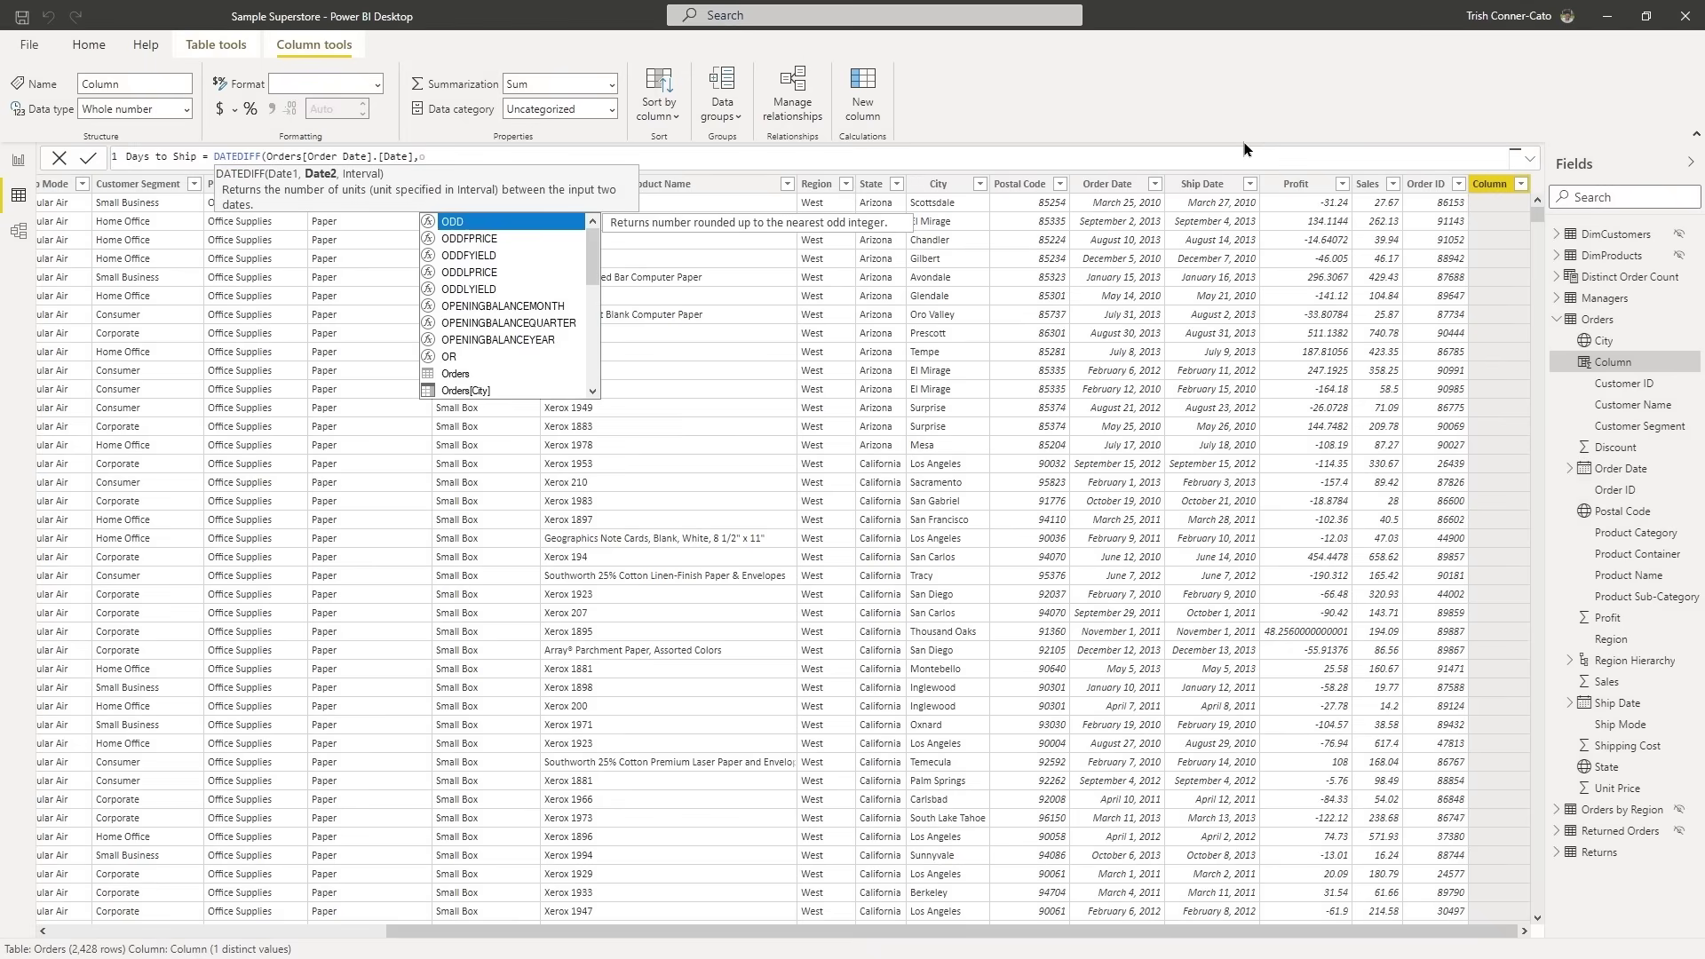
type("rd")
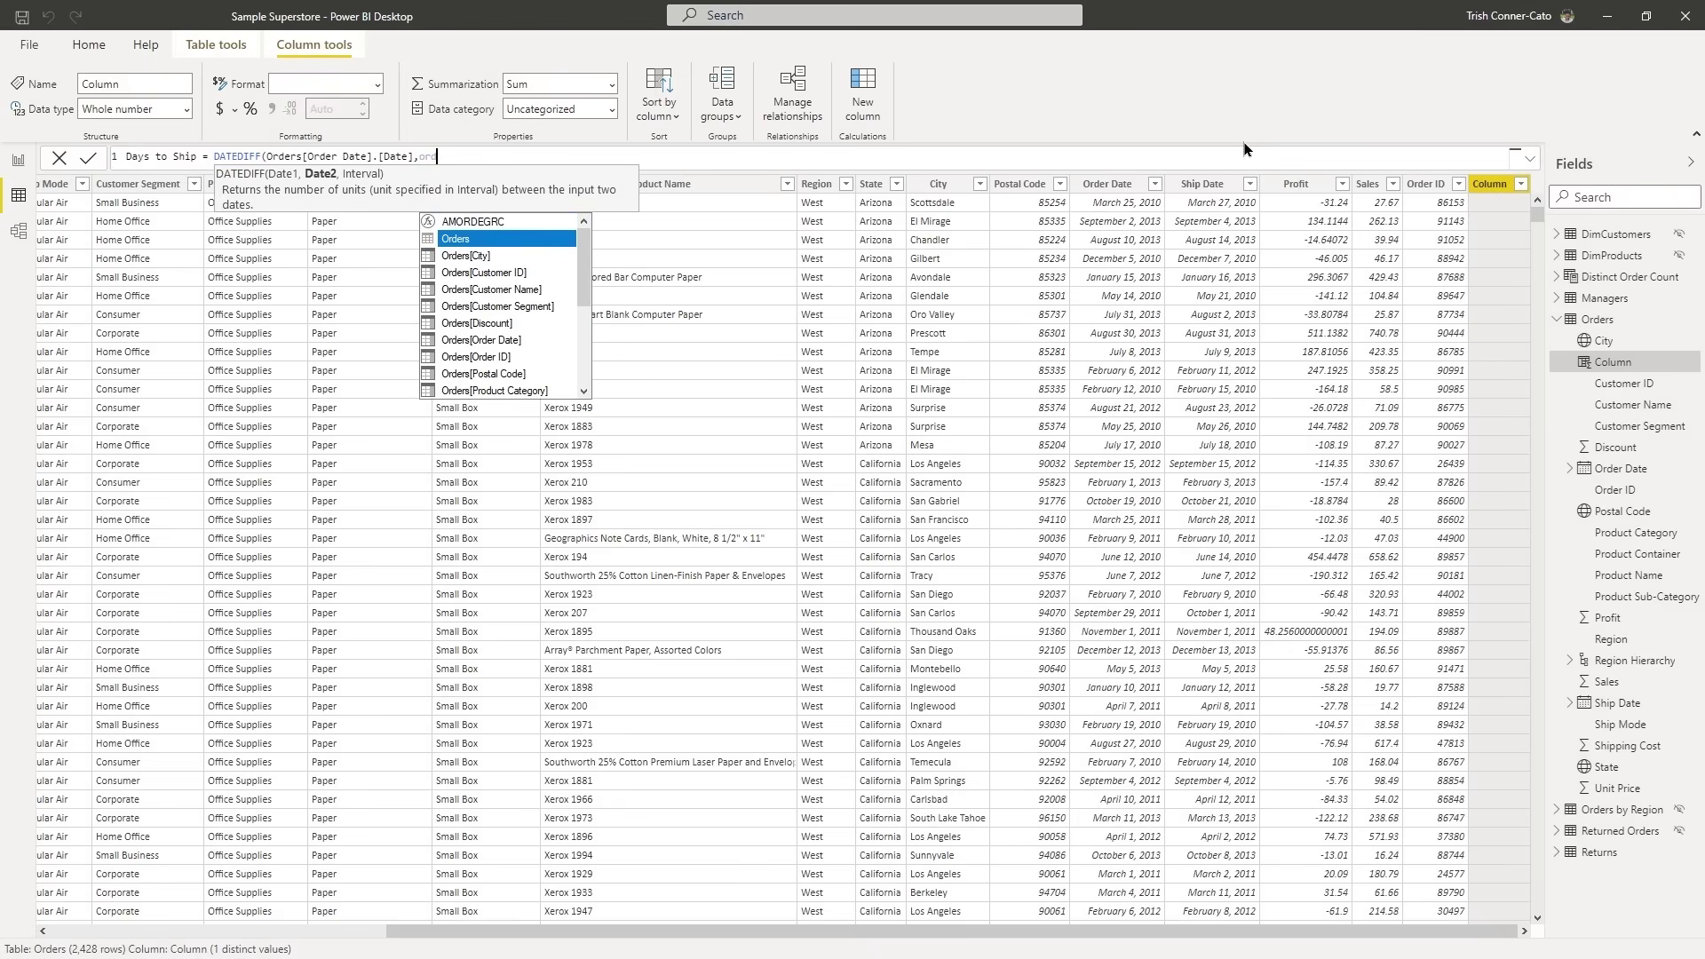
key("Down")
key("Down")
key("Down")
key("Down")
key("Down")
key("Down")
key("Down")
key("Down")
key("Down")
key("Down")
key("Down")
key("Down")
key("Down")
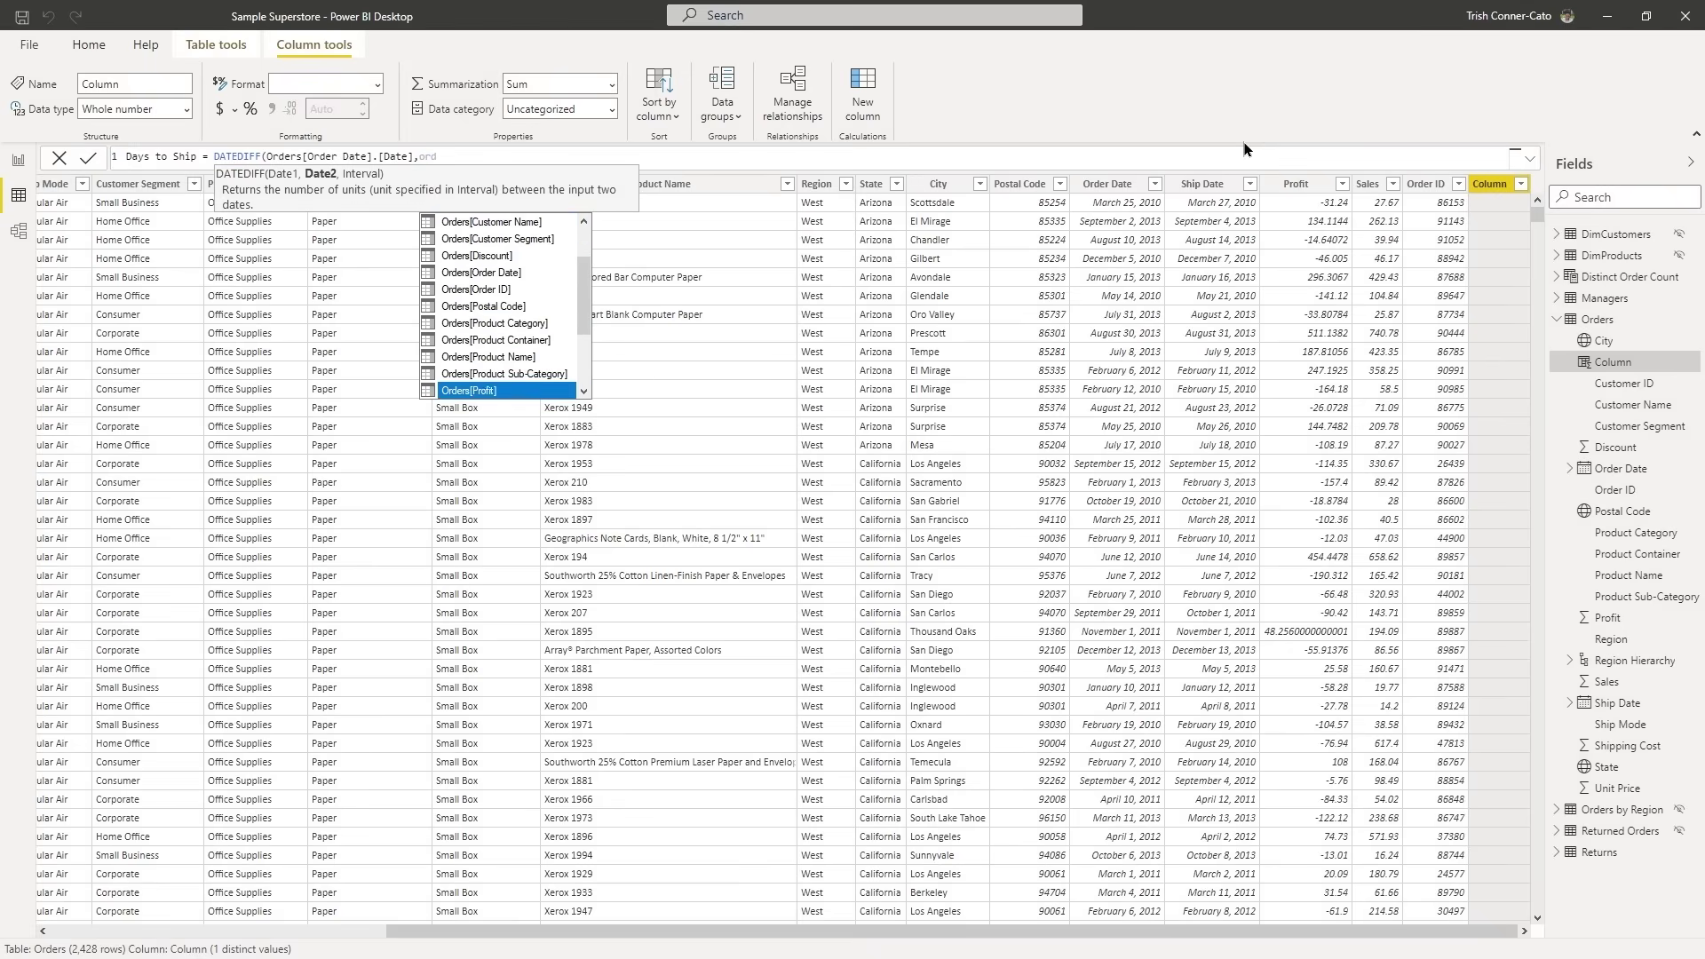
key("Down")
key("Down")
key("Down")
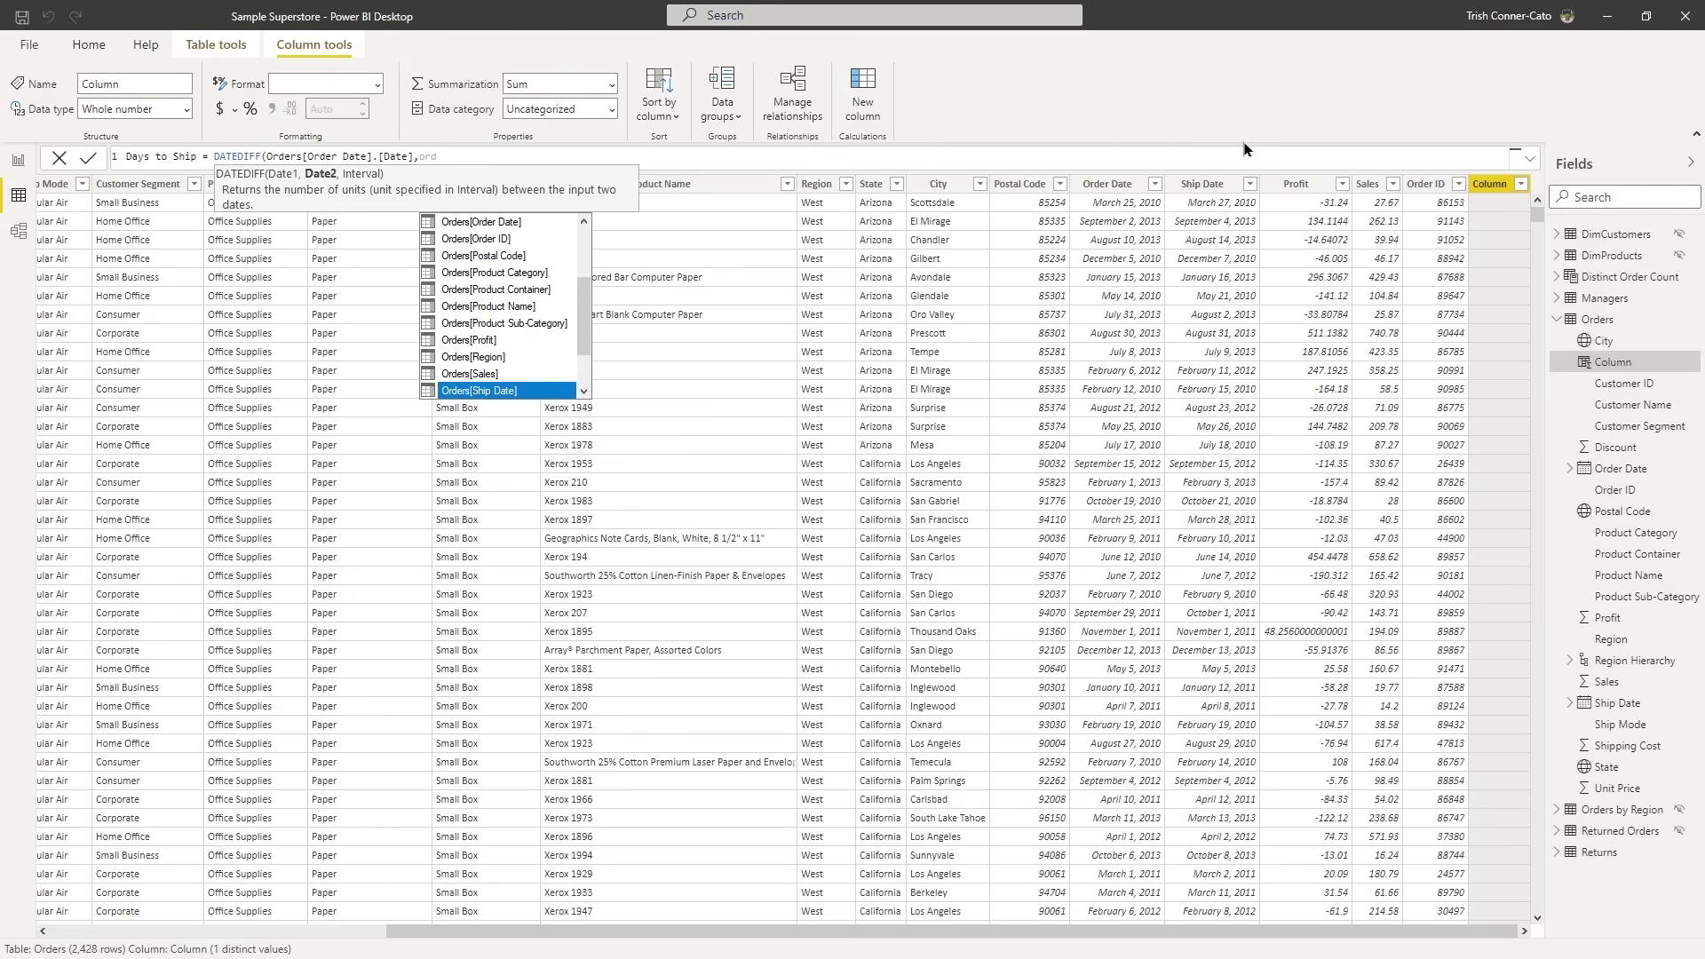
key("Tab")
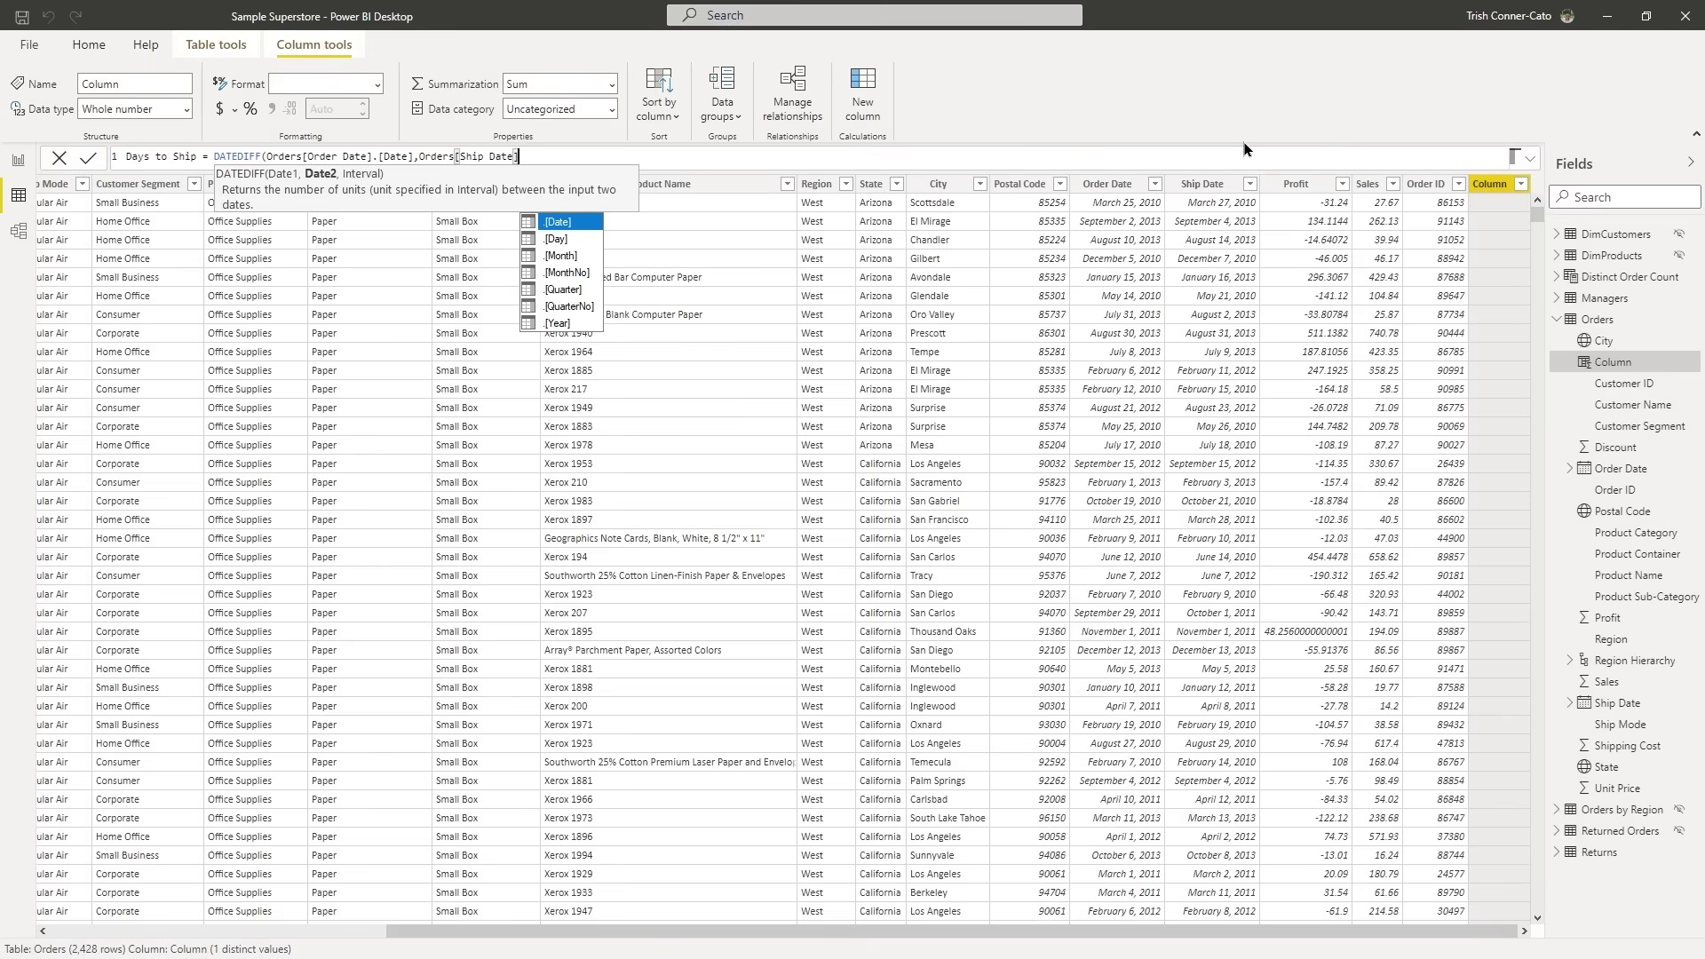
key("Tab")
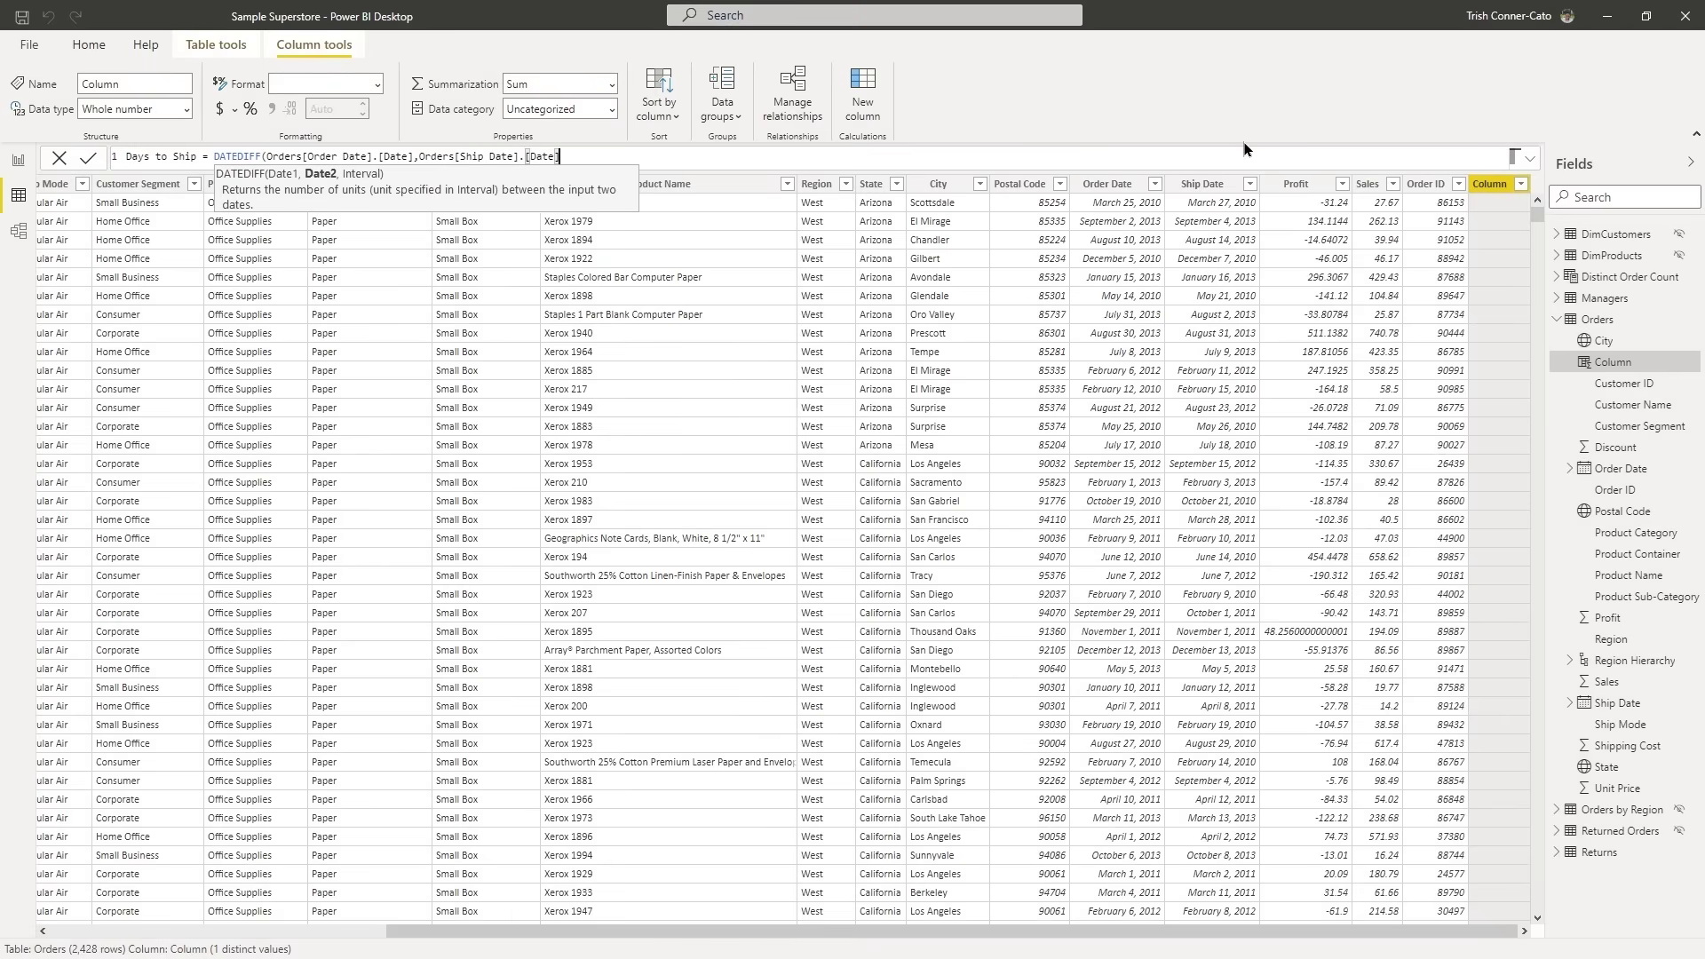
Complete the Days to Ship formula with DAY as the interval, commit it and save the report.
type(",")
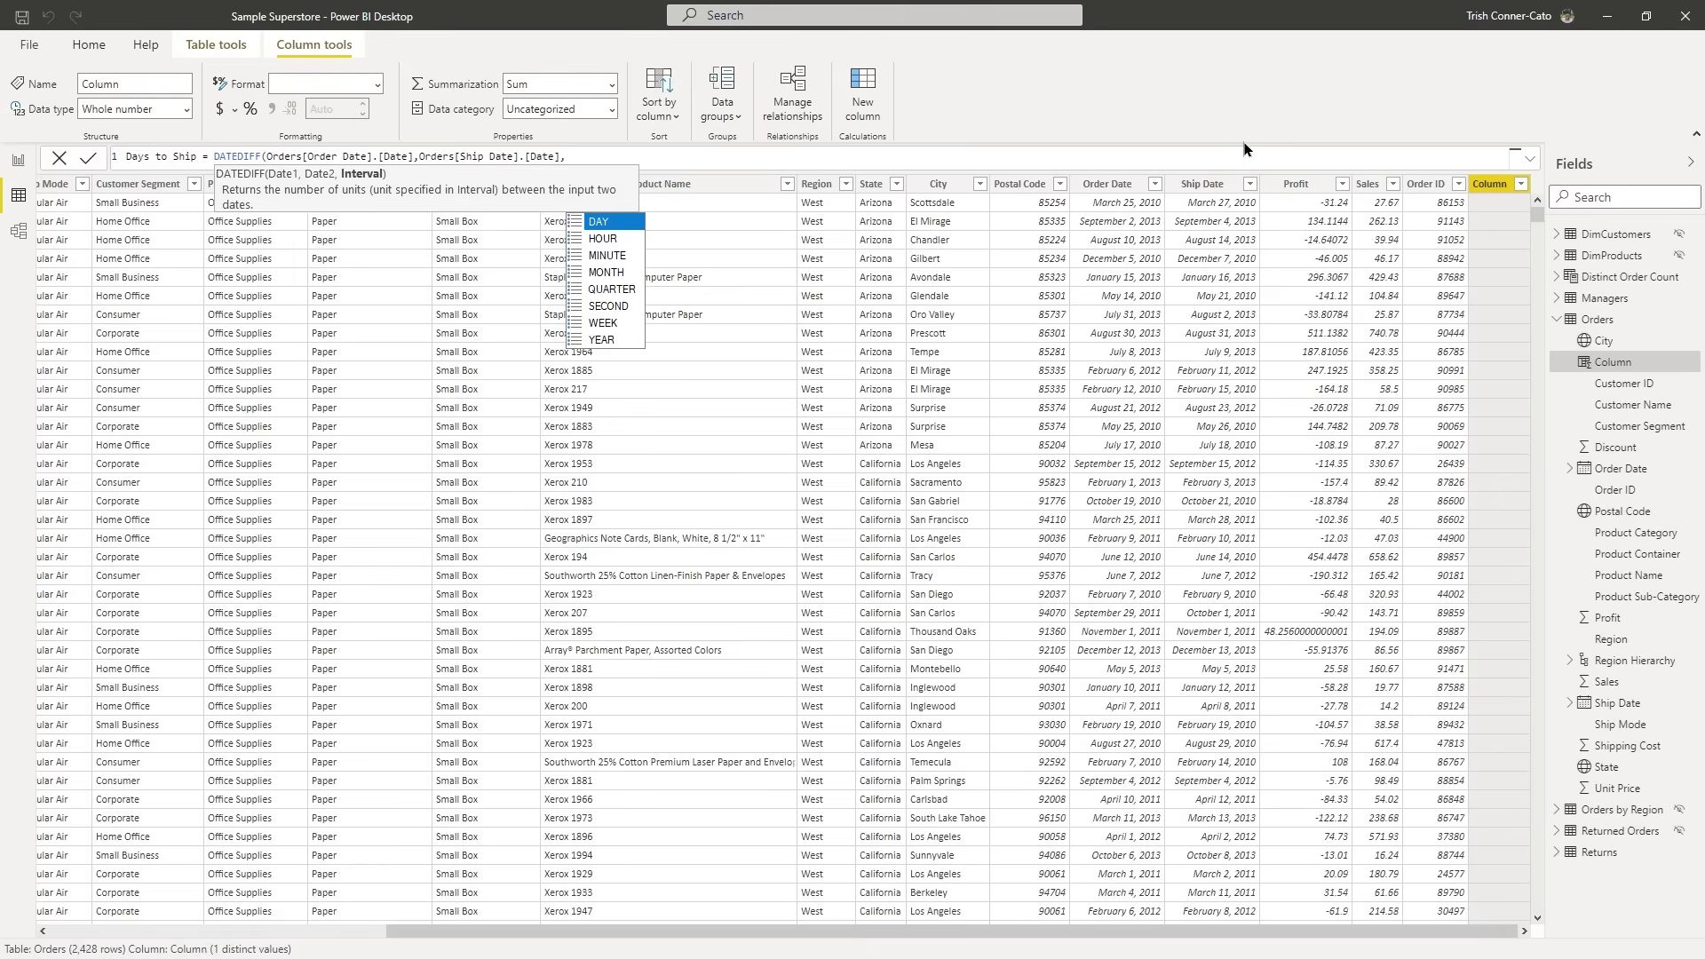
key("Tab")
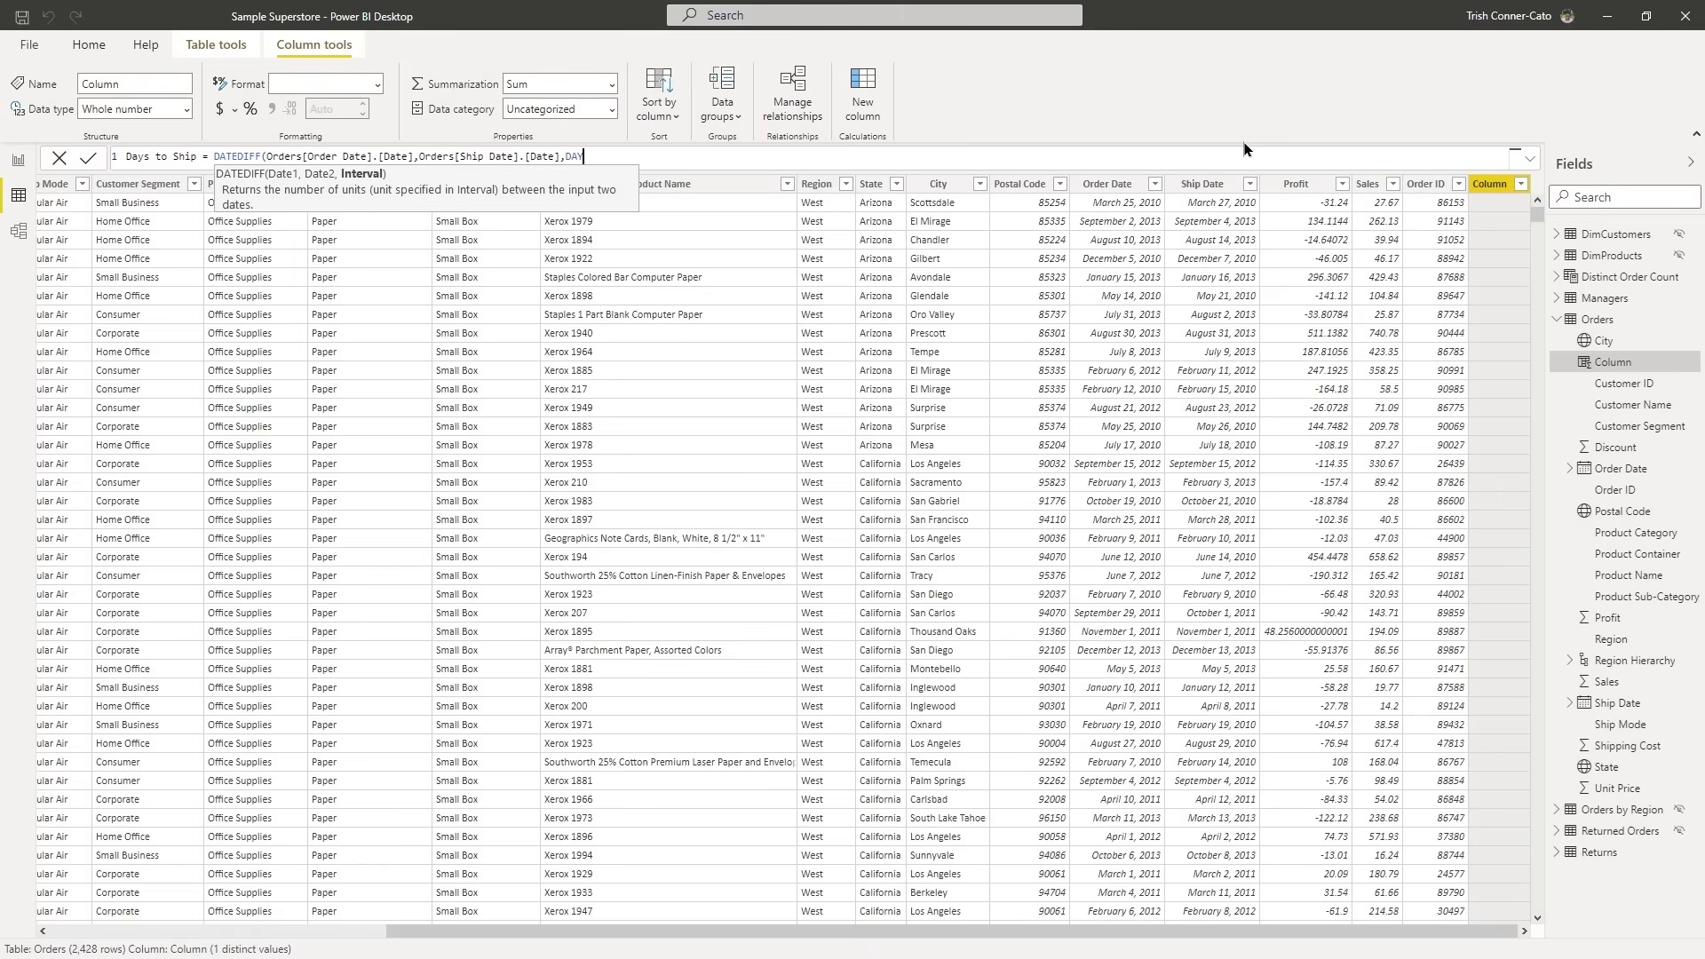
key("Return")
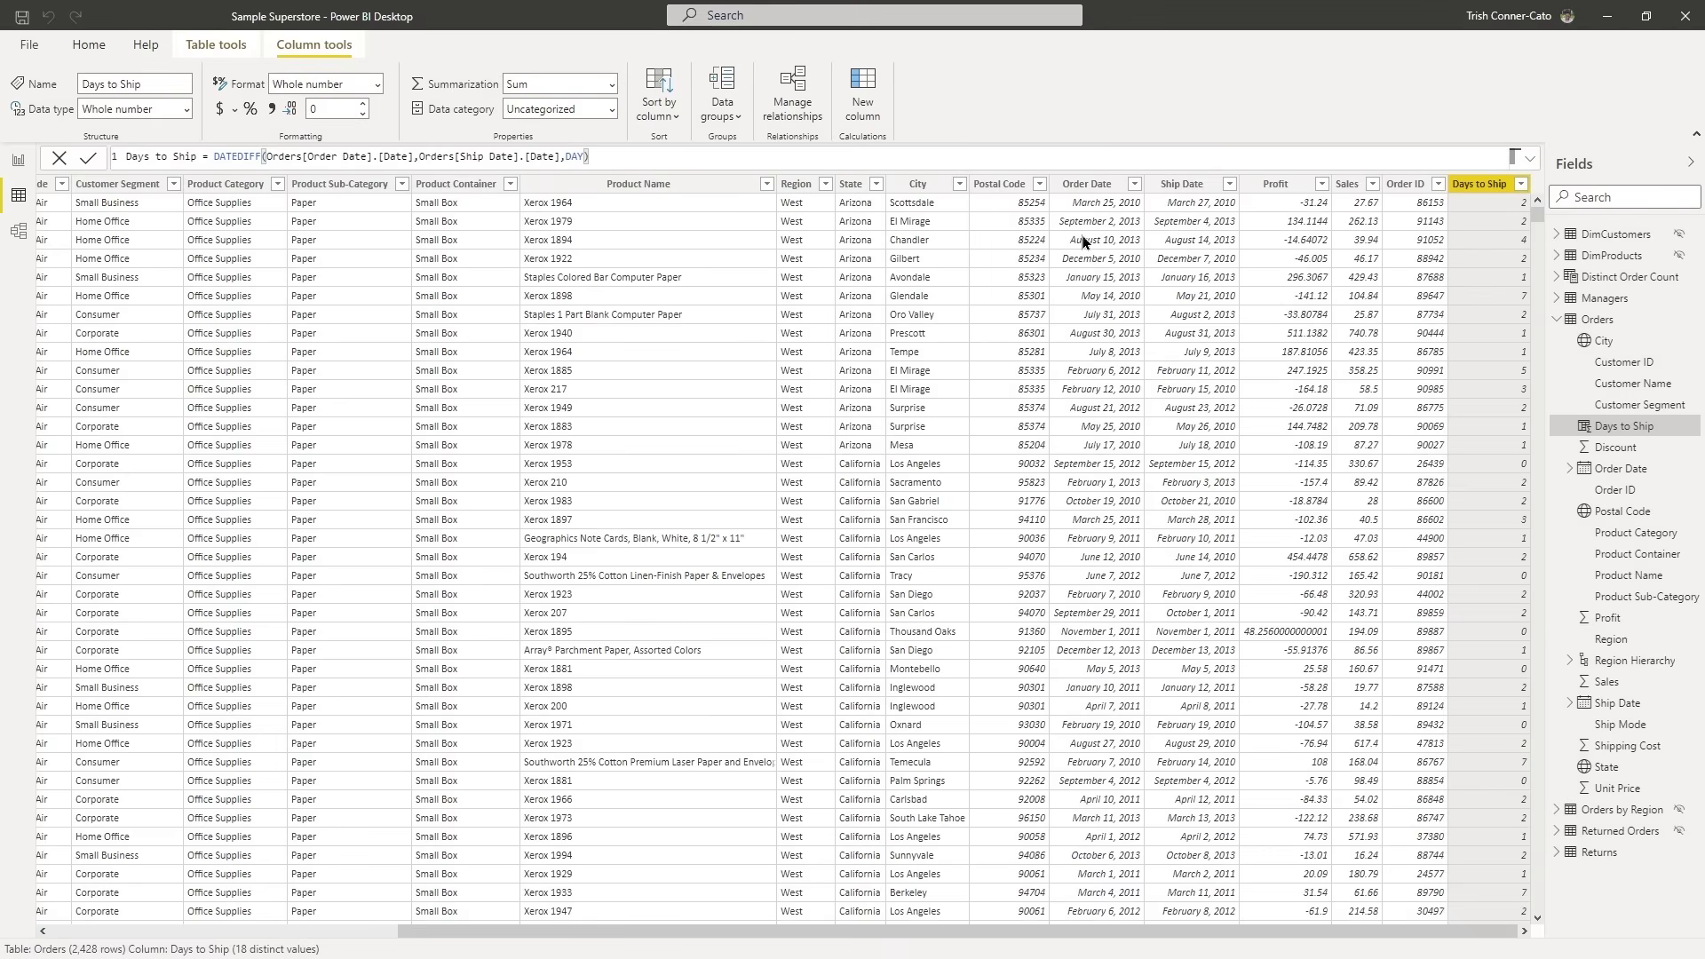
left_click(25, 23)
Add a calculated column to the Orders table and name it Sales Ranking Highest.
left_click(863, 86)
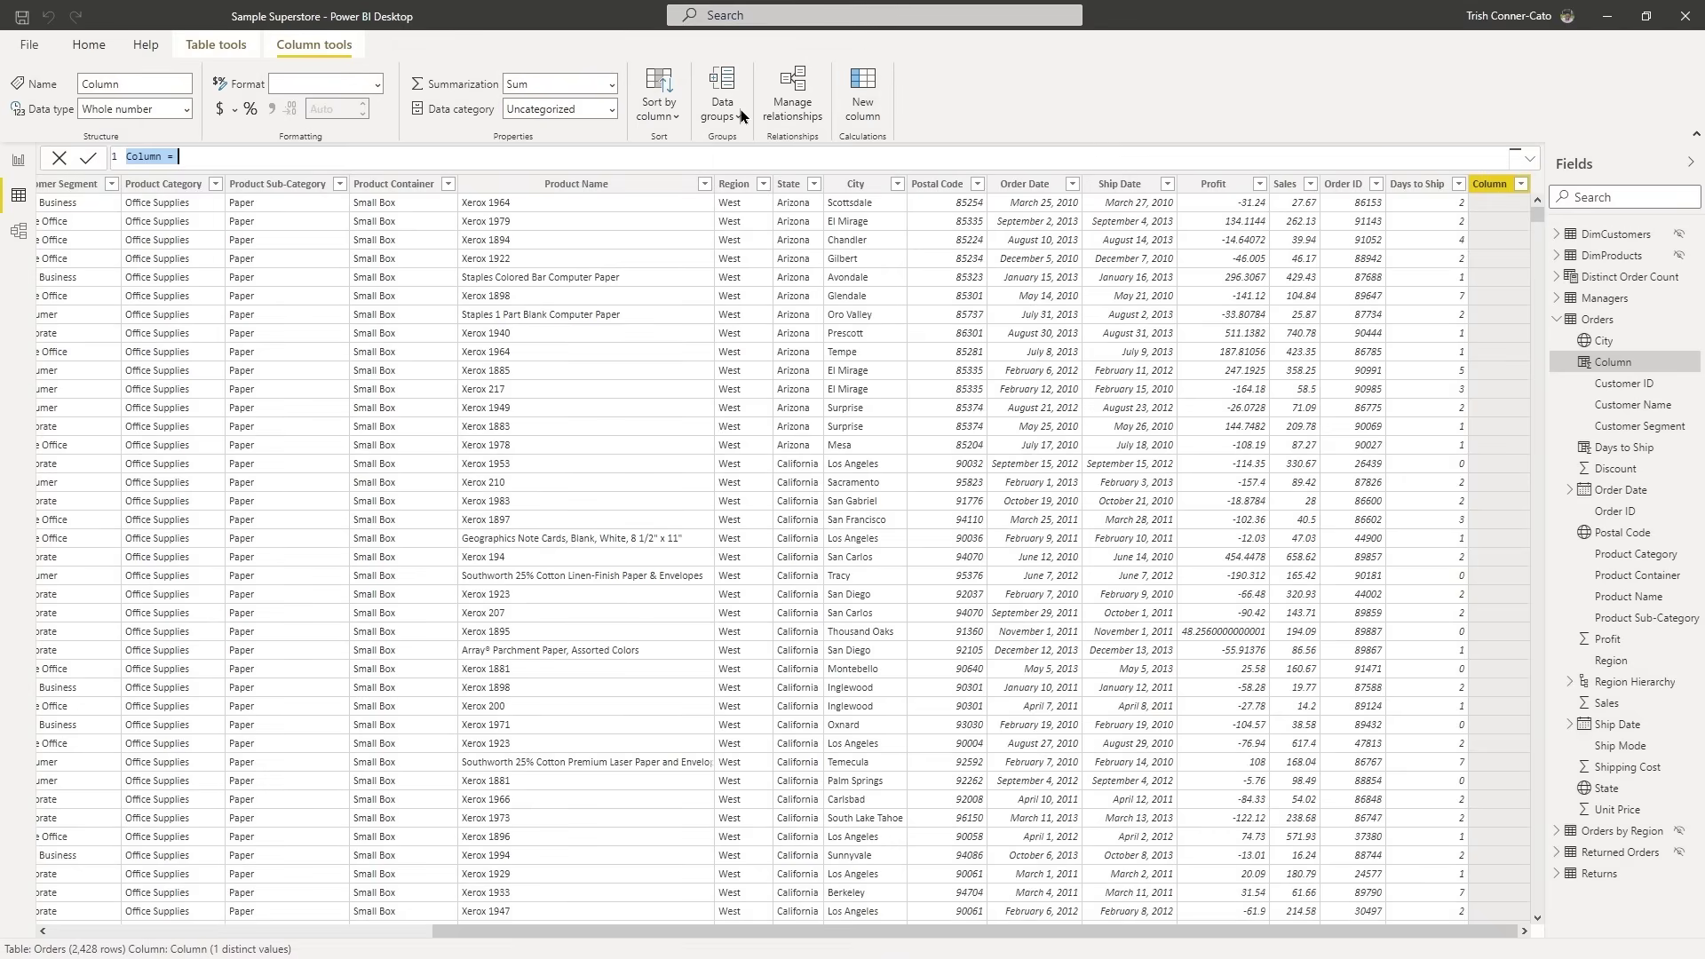
double_click(138, 158)
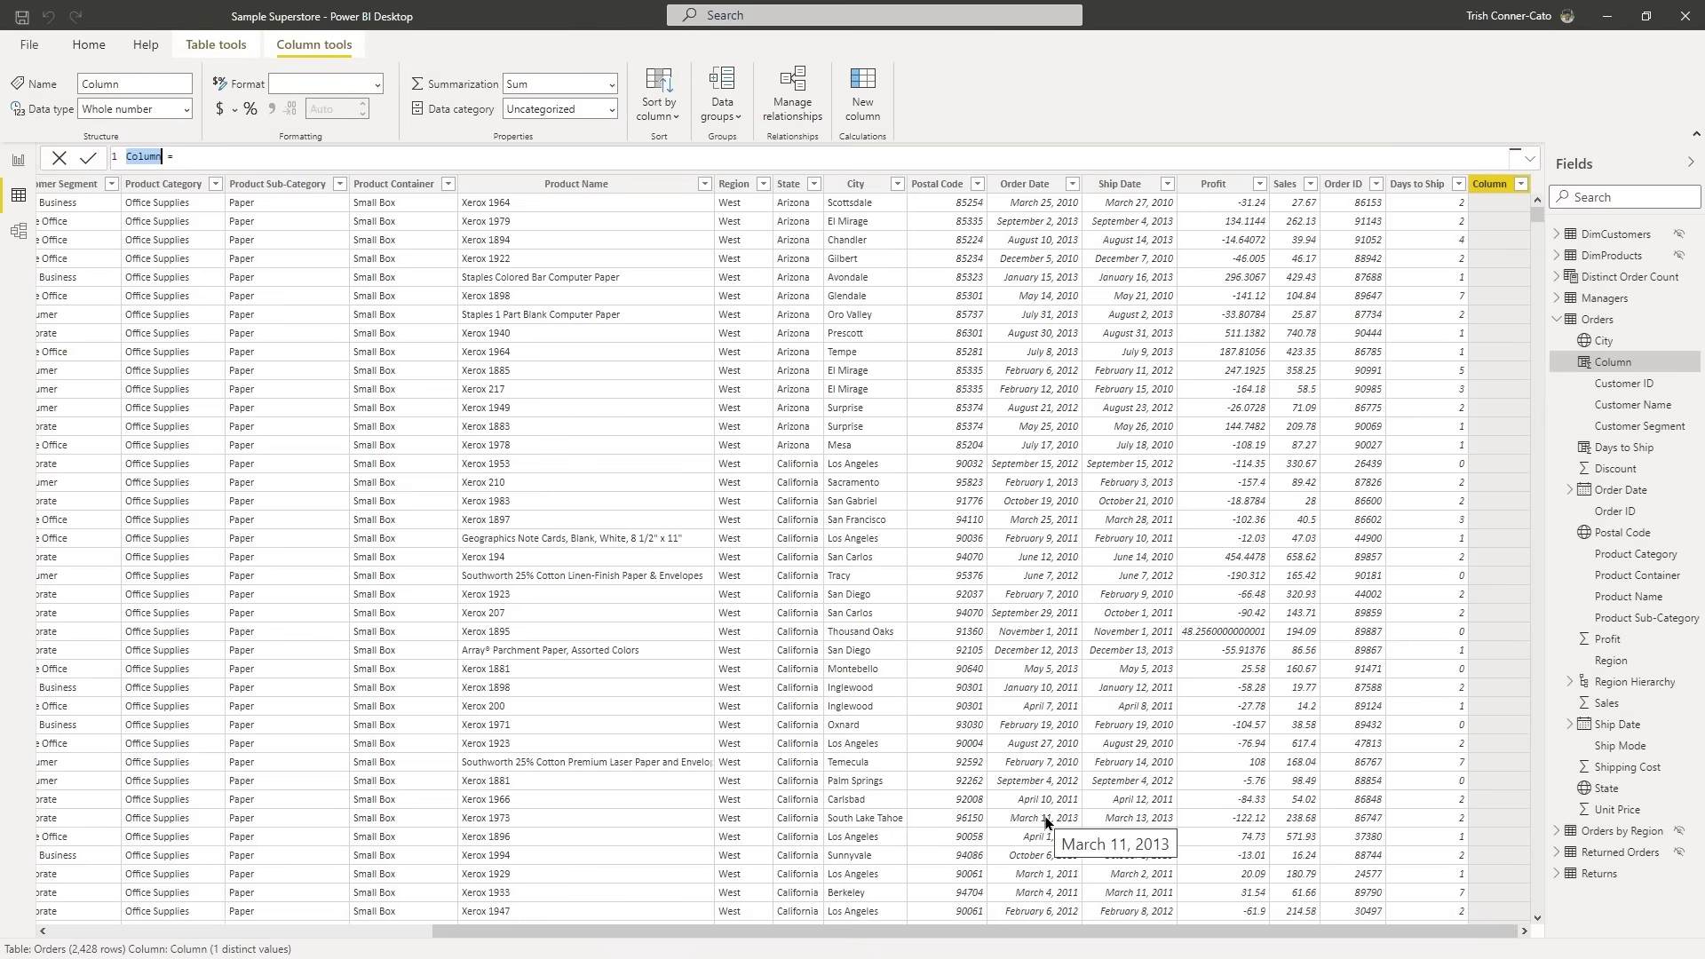
key("BackSpace")
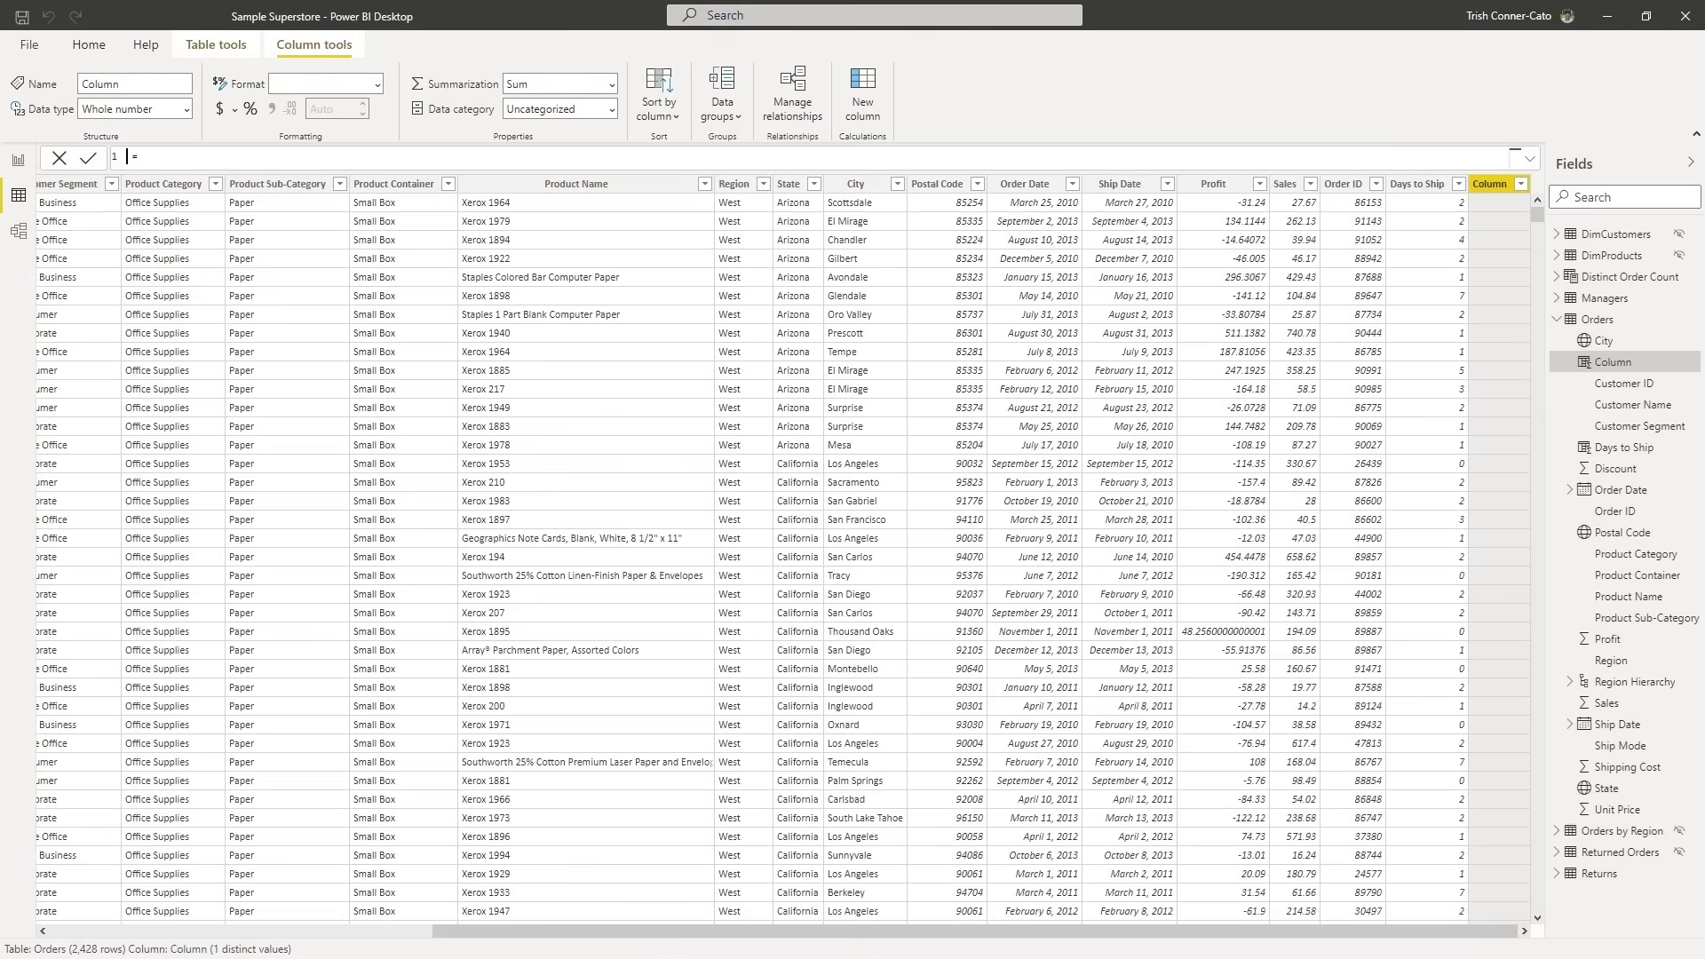
type("Sales R")
type("anking Highes")
type("t ")
type("st")
Begin the Sales Ranking Highest formula with RANKX, using Orders as the table argument.
left_click(366, 158)
type("ran")
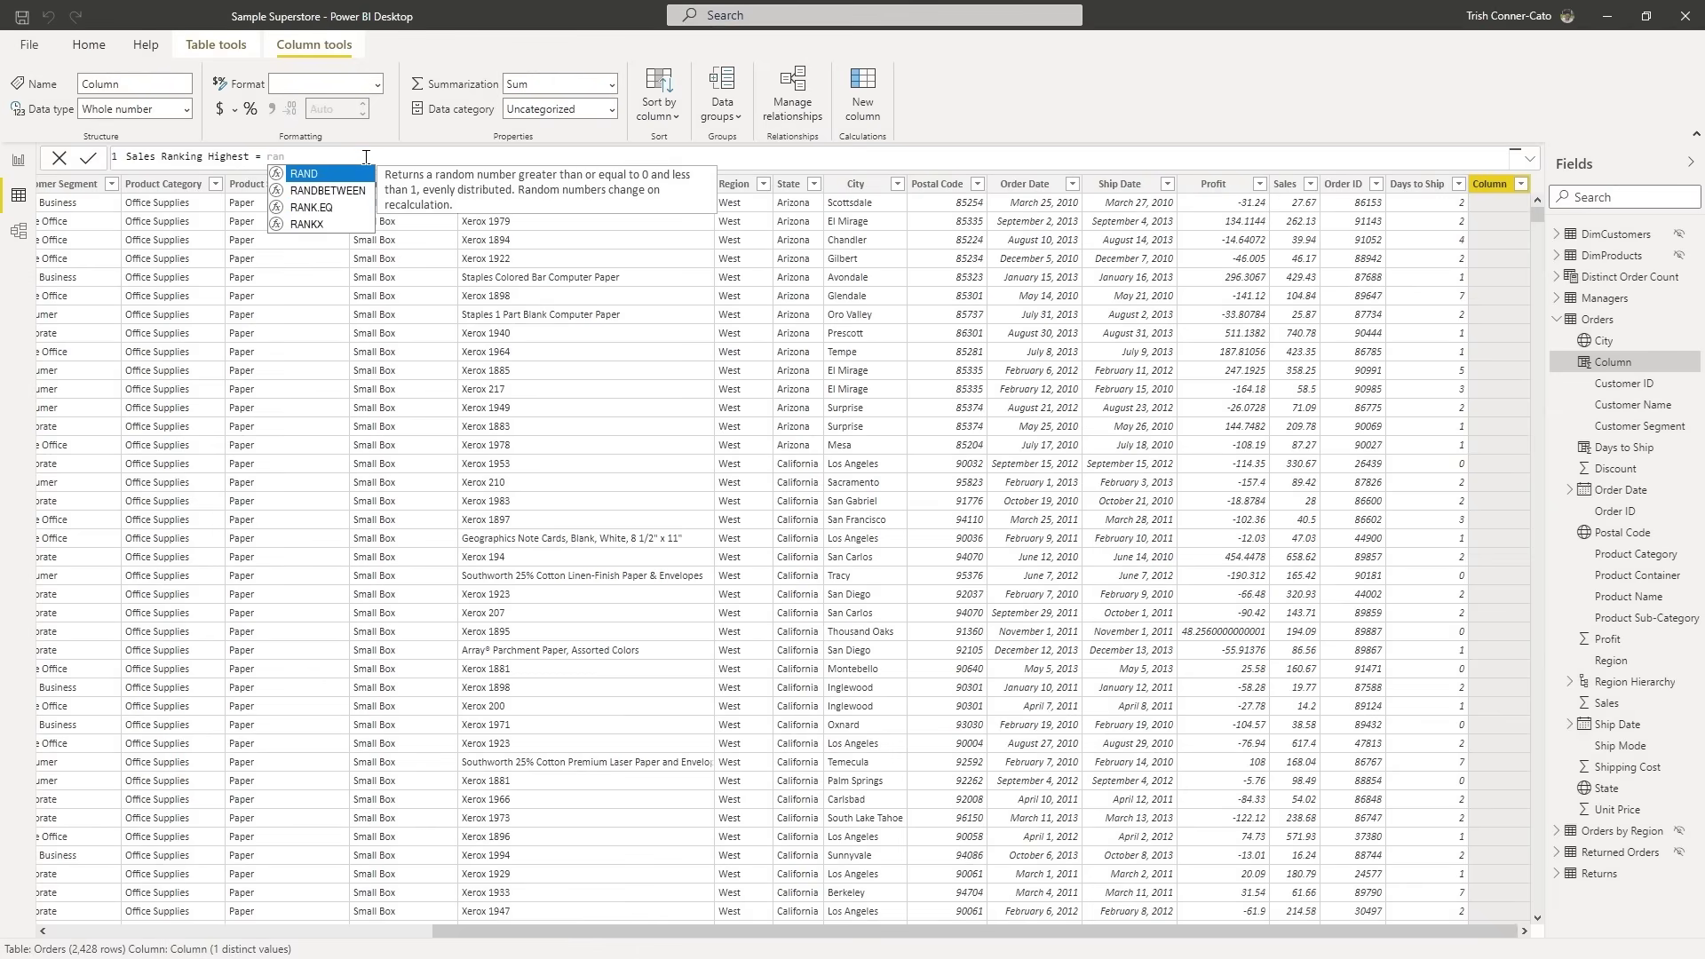
key("Down")
key("Down")
key("Down")
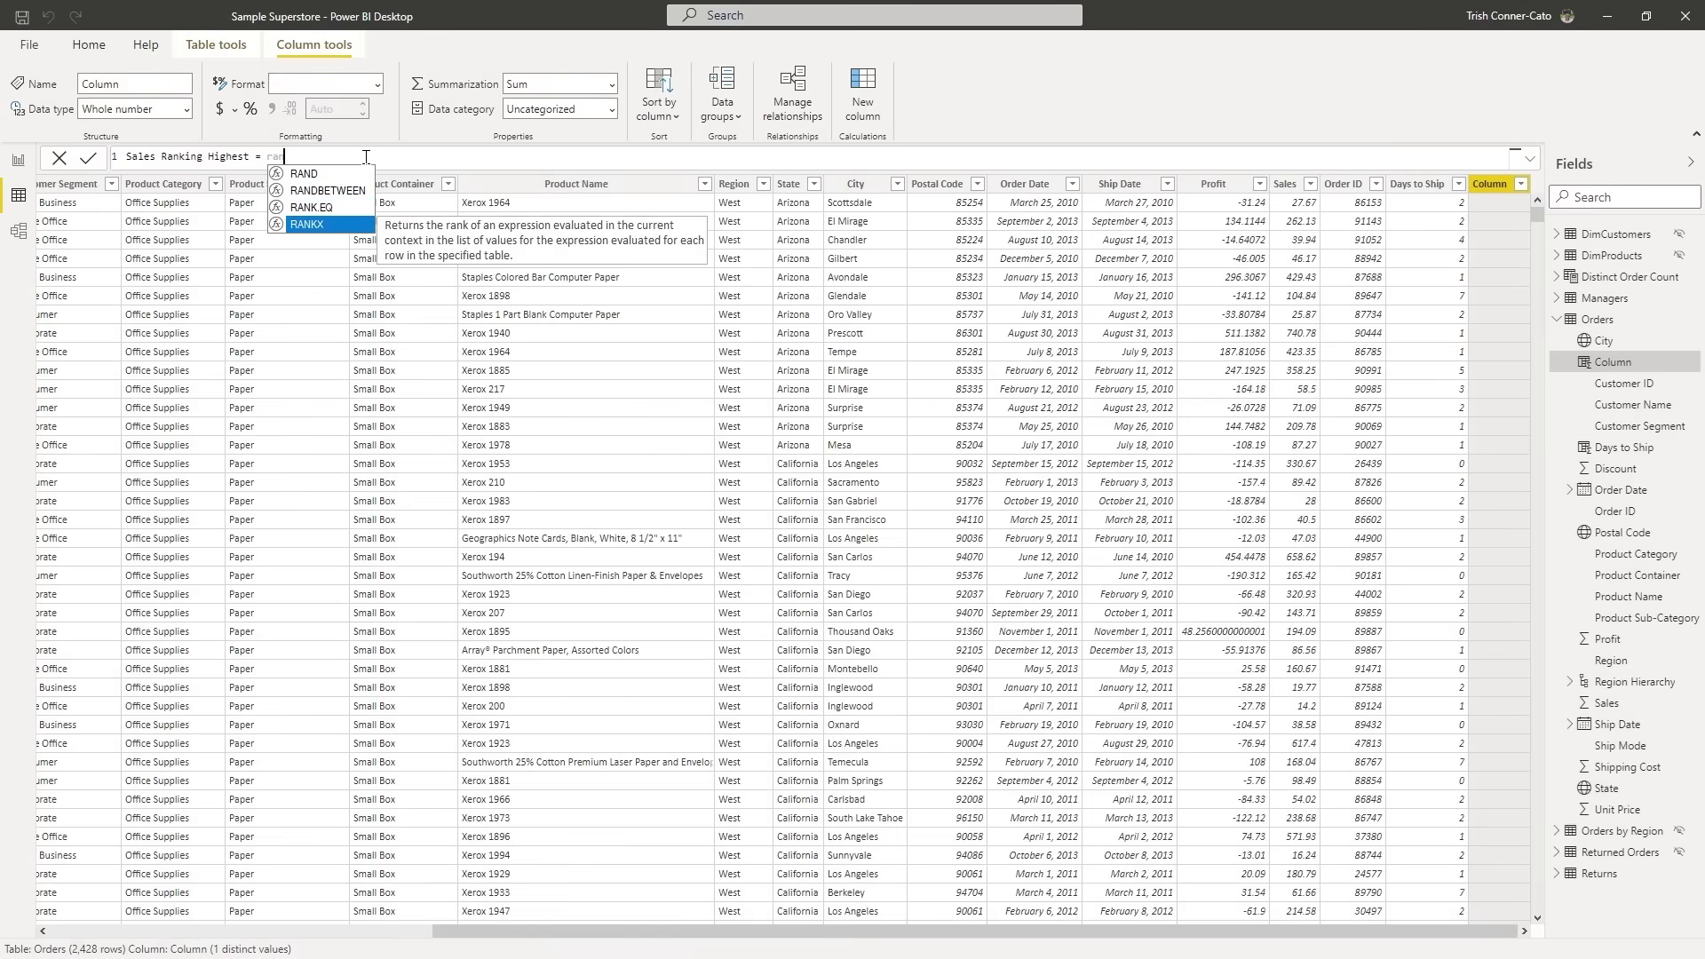
key("Tab")
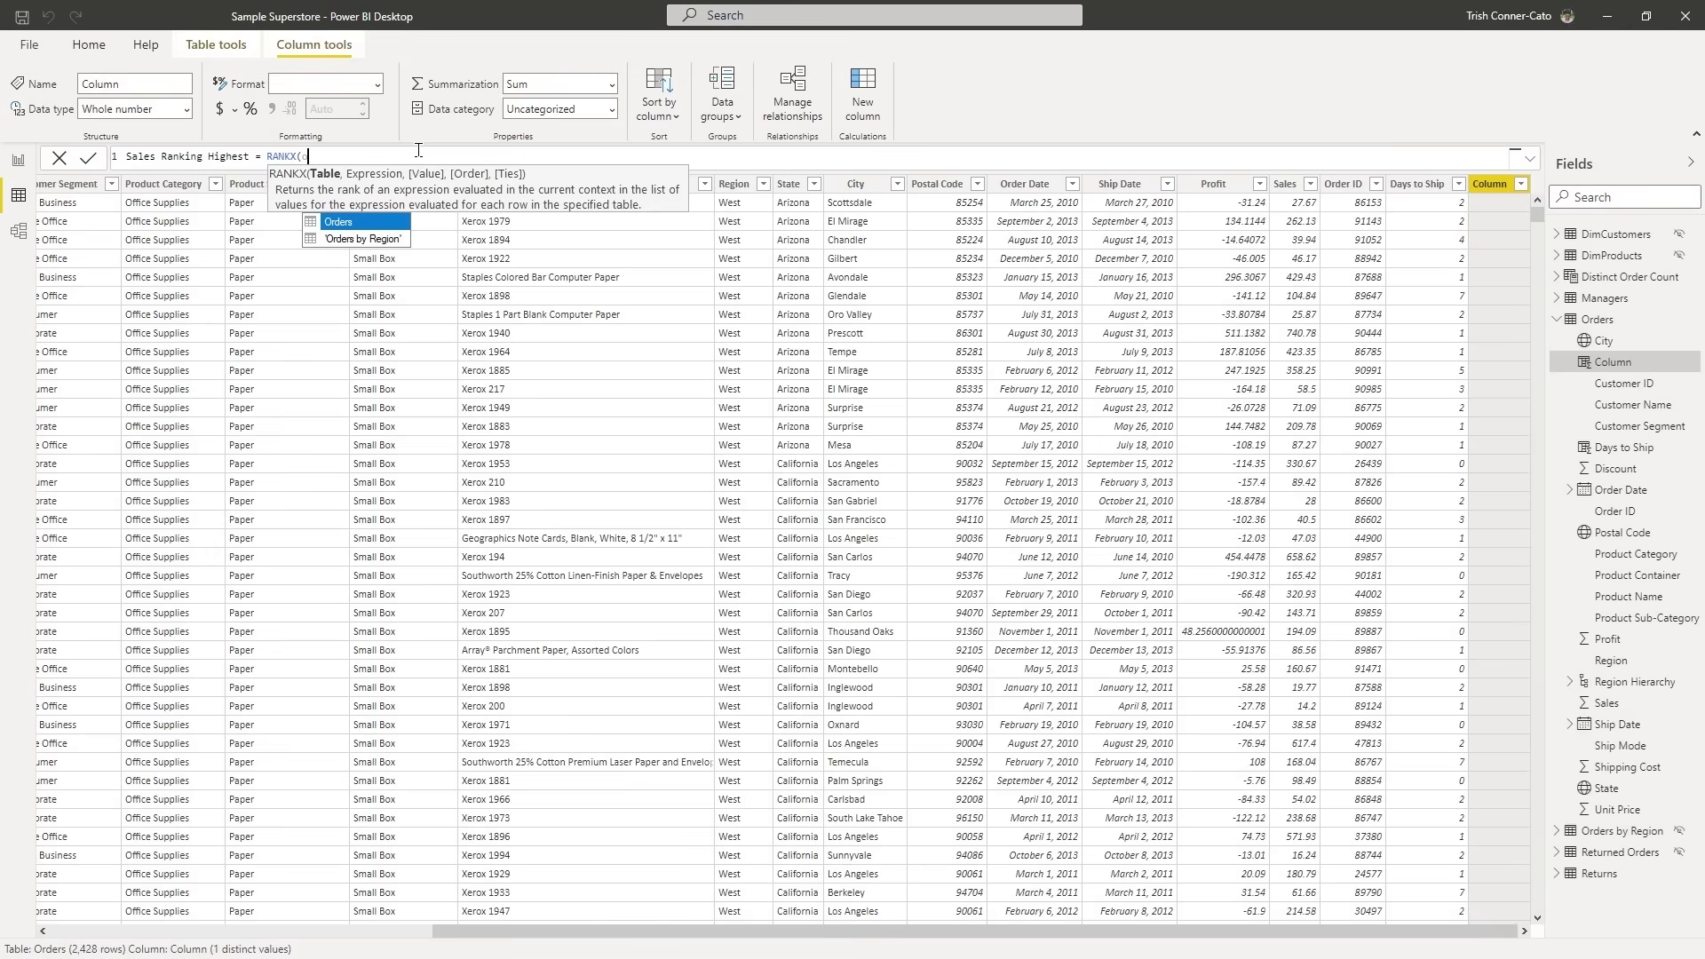
key("Tab")
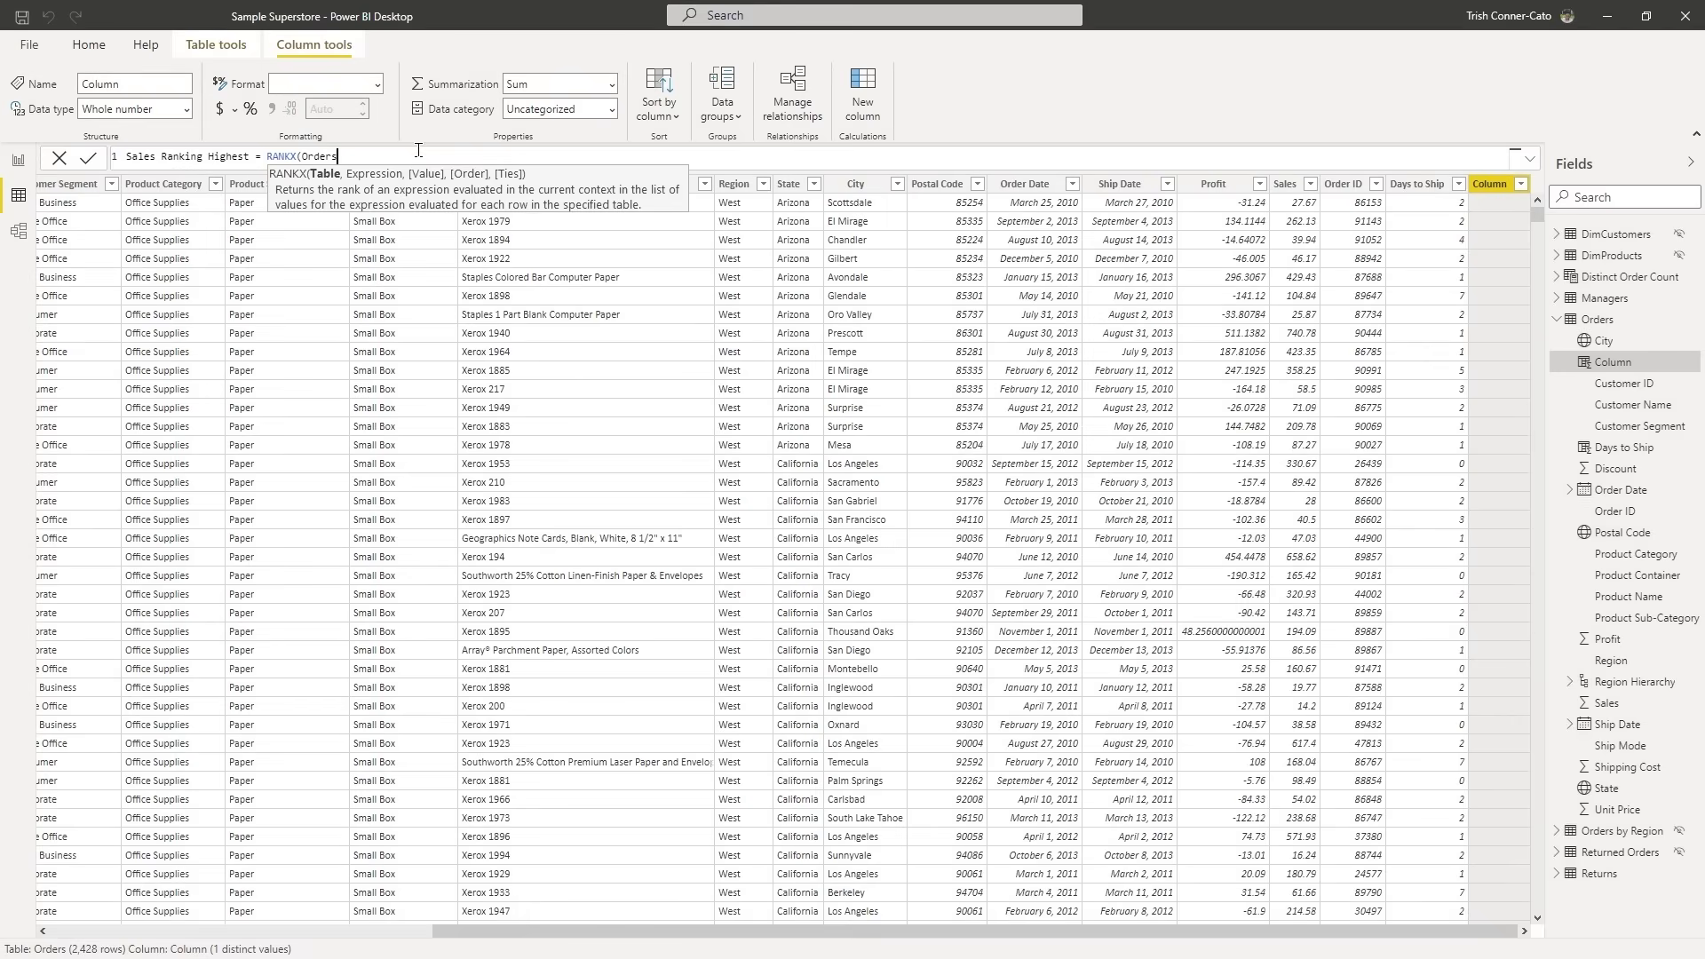
Enter Orders[Sales] as the RANKX expression, close the function and commit the Sales Ranking Highest formula.
type(",")
type("ord")
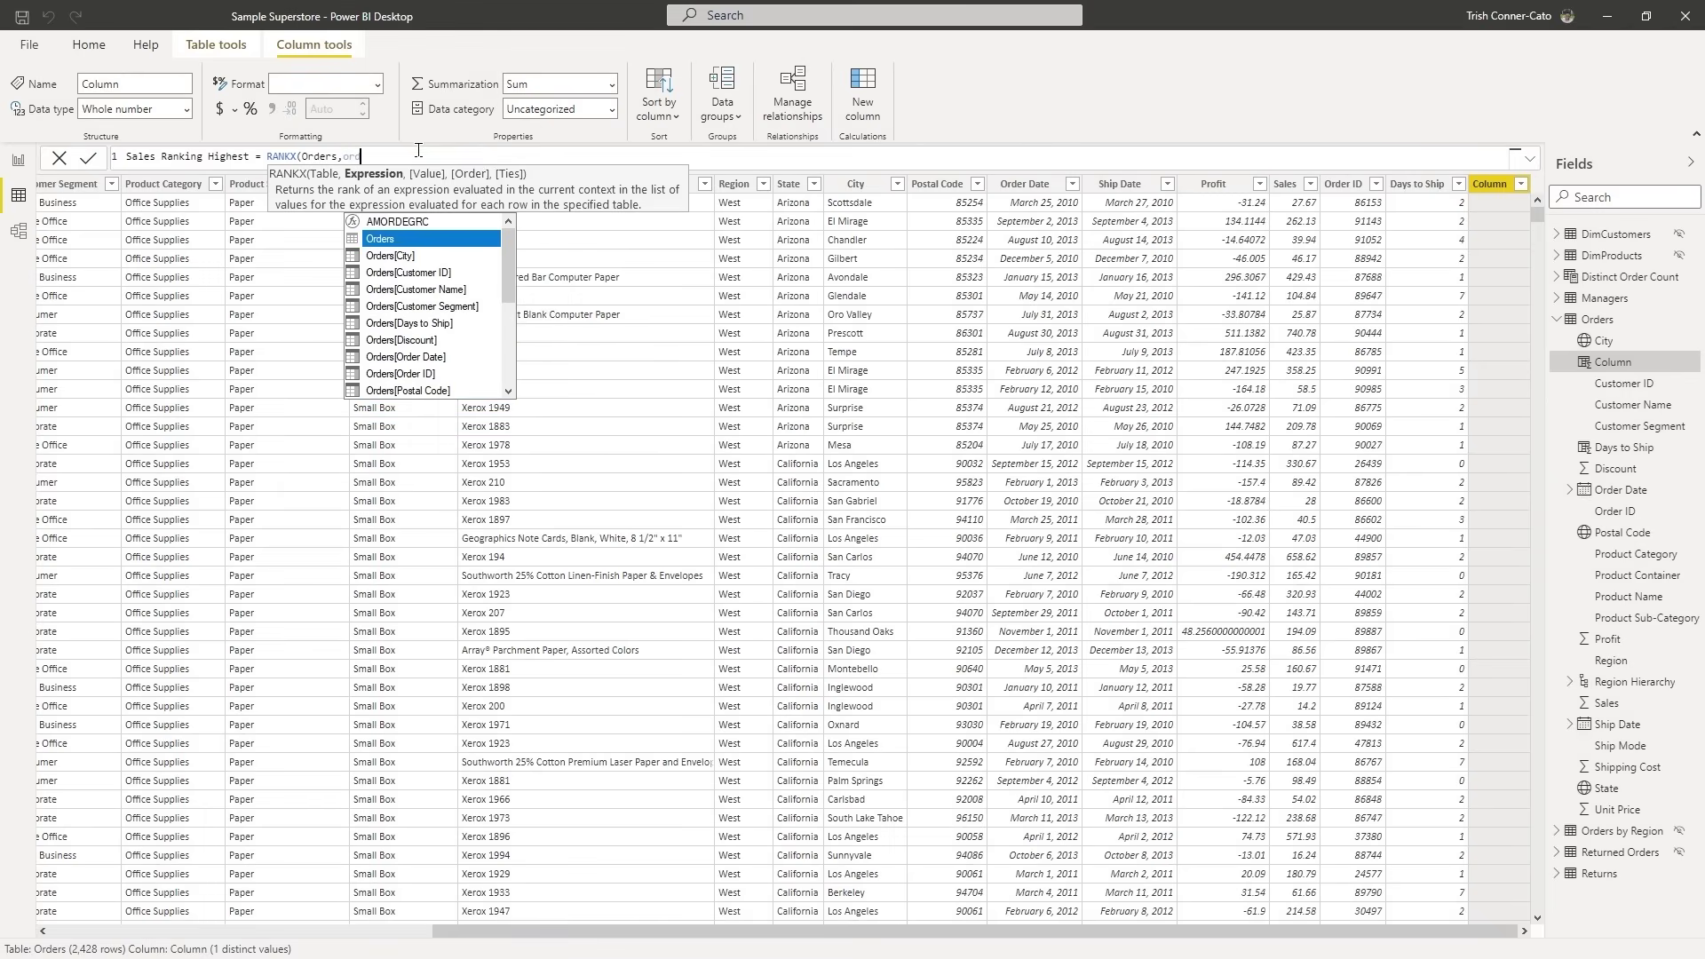
key("Down")
key("Down")
key("Down")
key("Down")
key("Down")
key("Down")
key("Down")
key("Down")
key("Down")
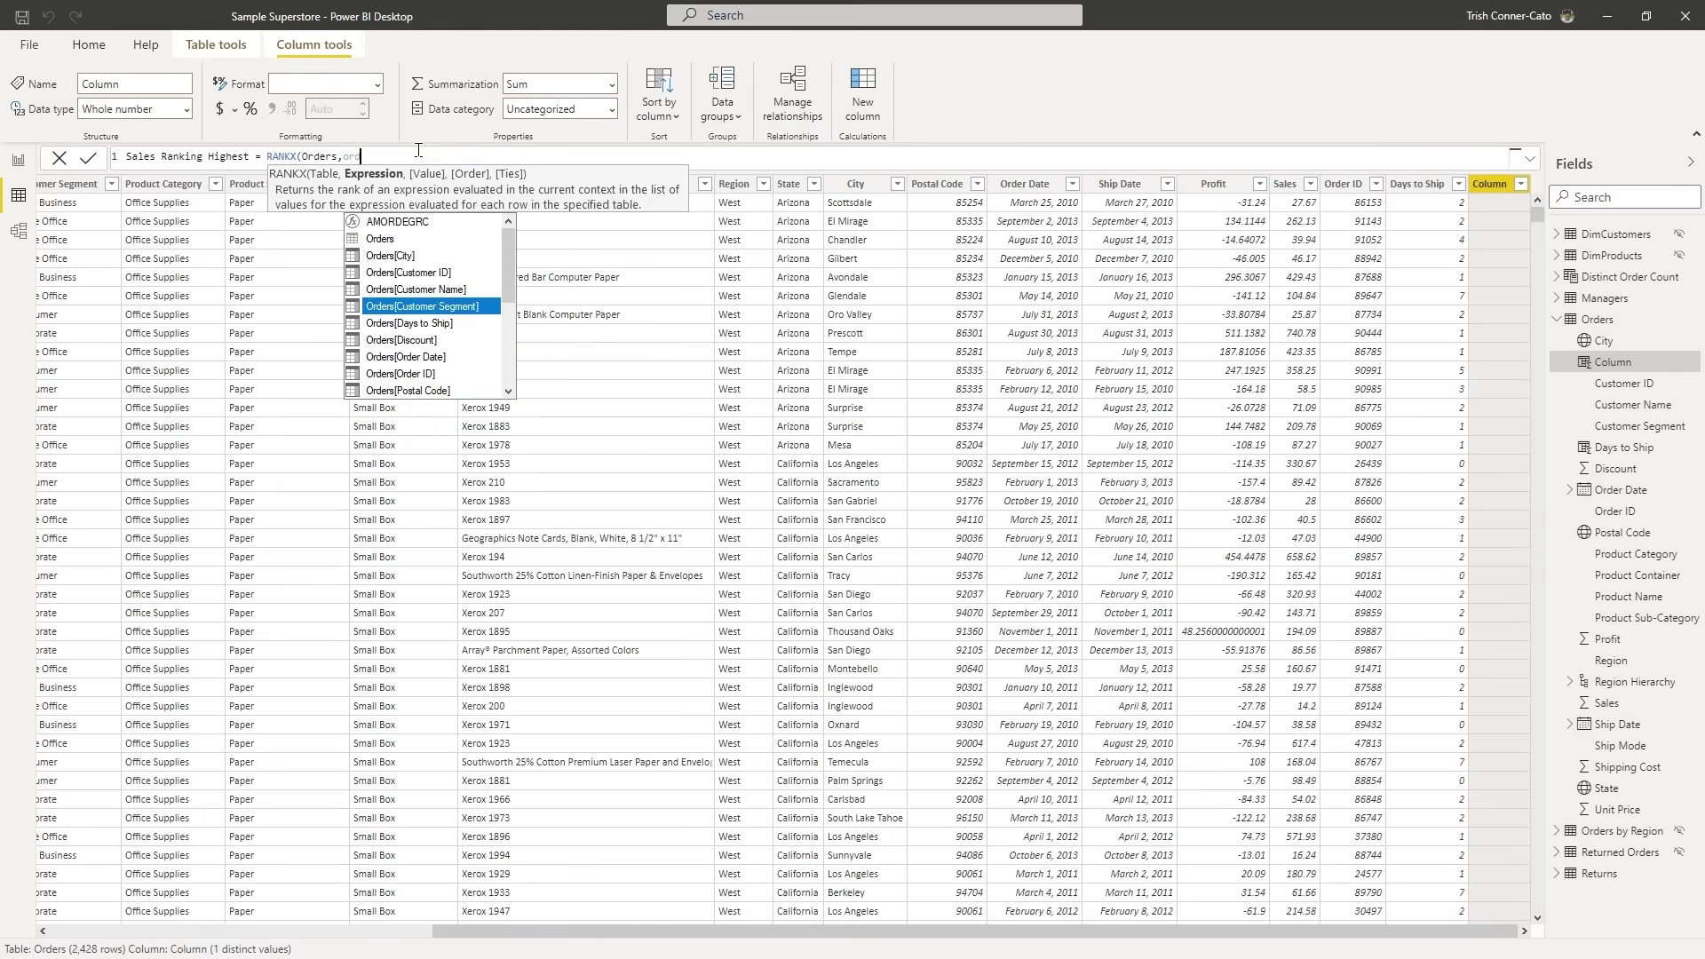
key("Down")
key("Down")
key("Down")
key("Down")
key("Down")
key("Down")
key("Down")
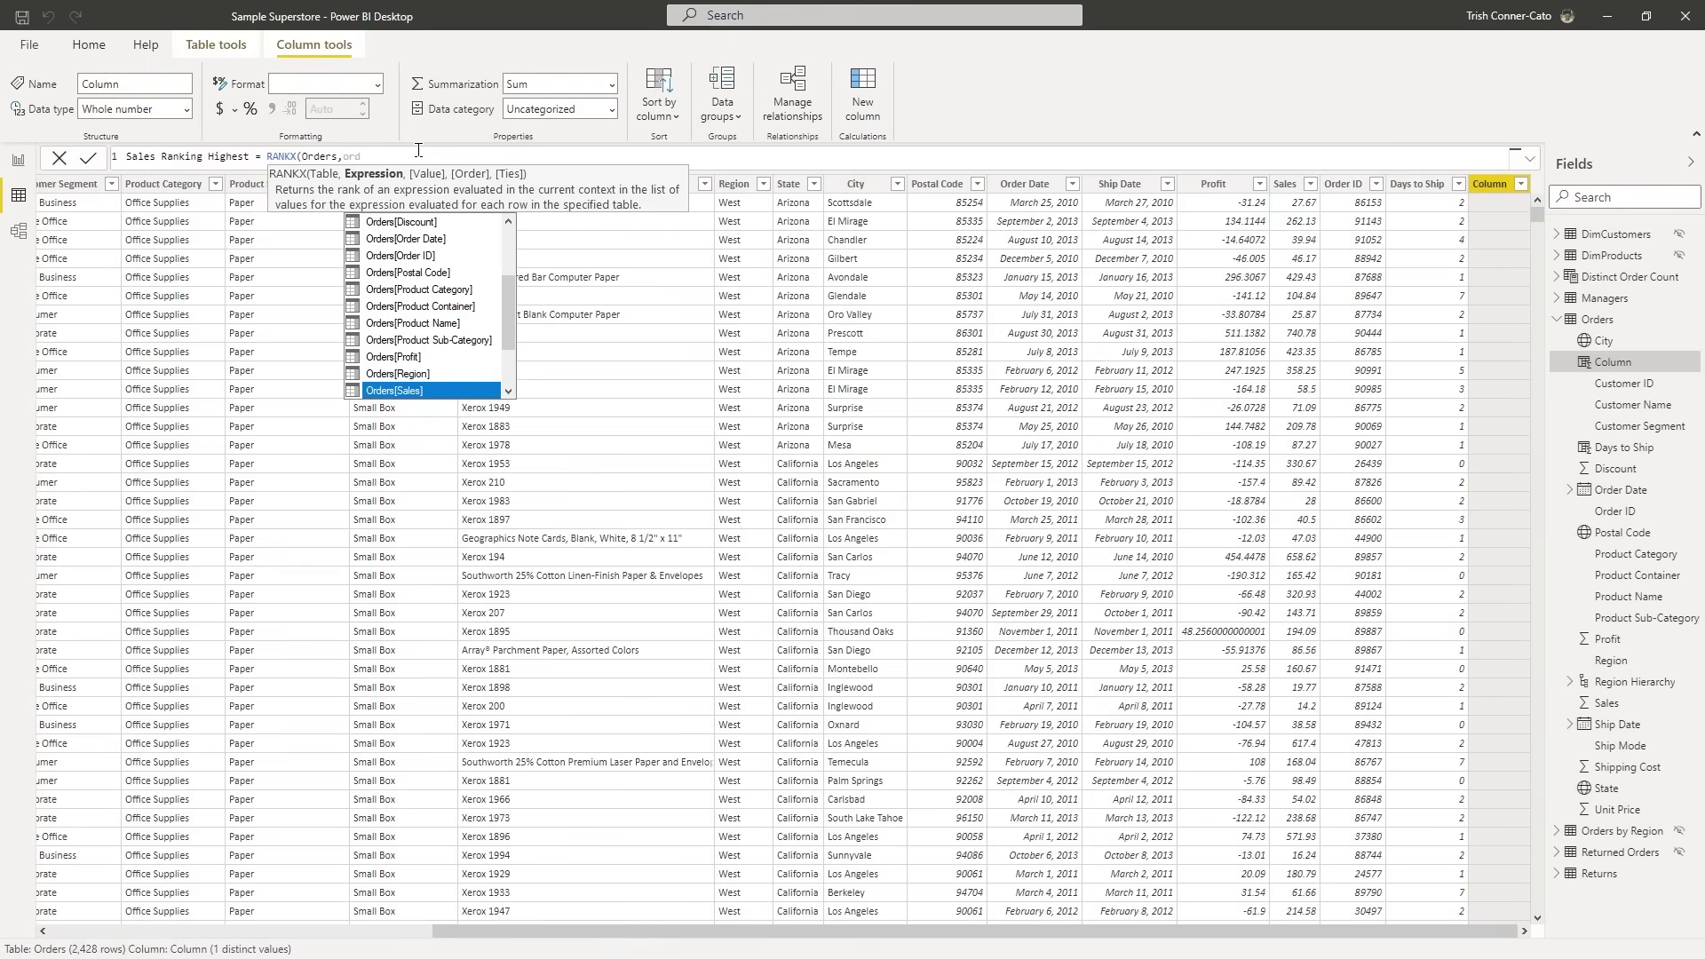
key("Tab")
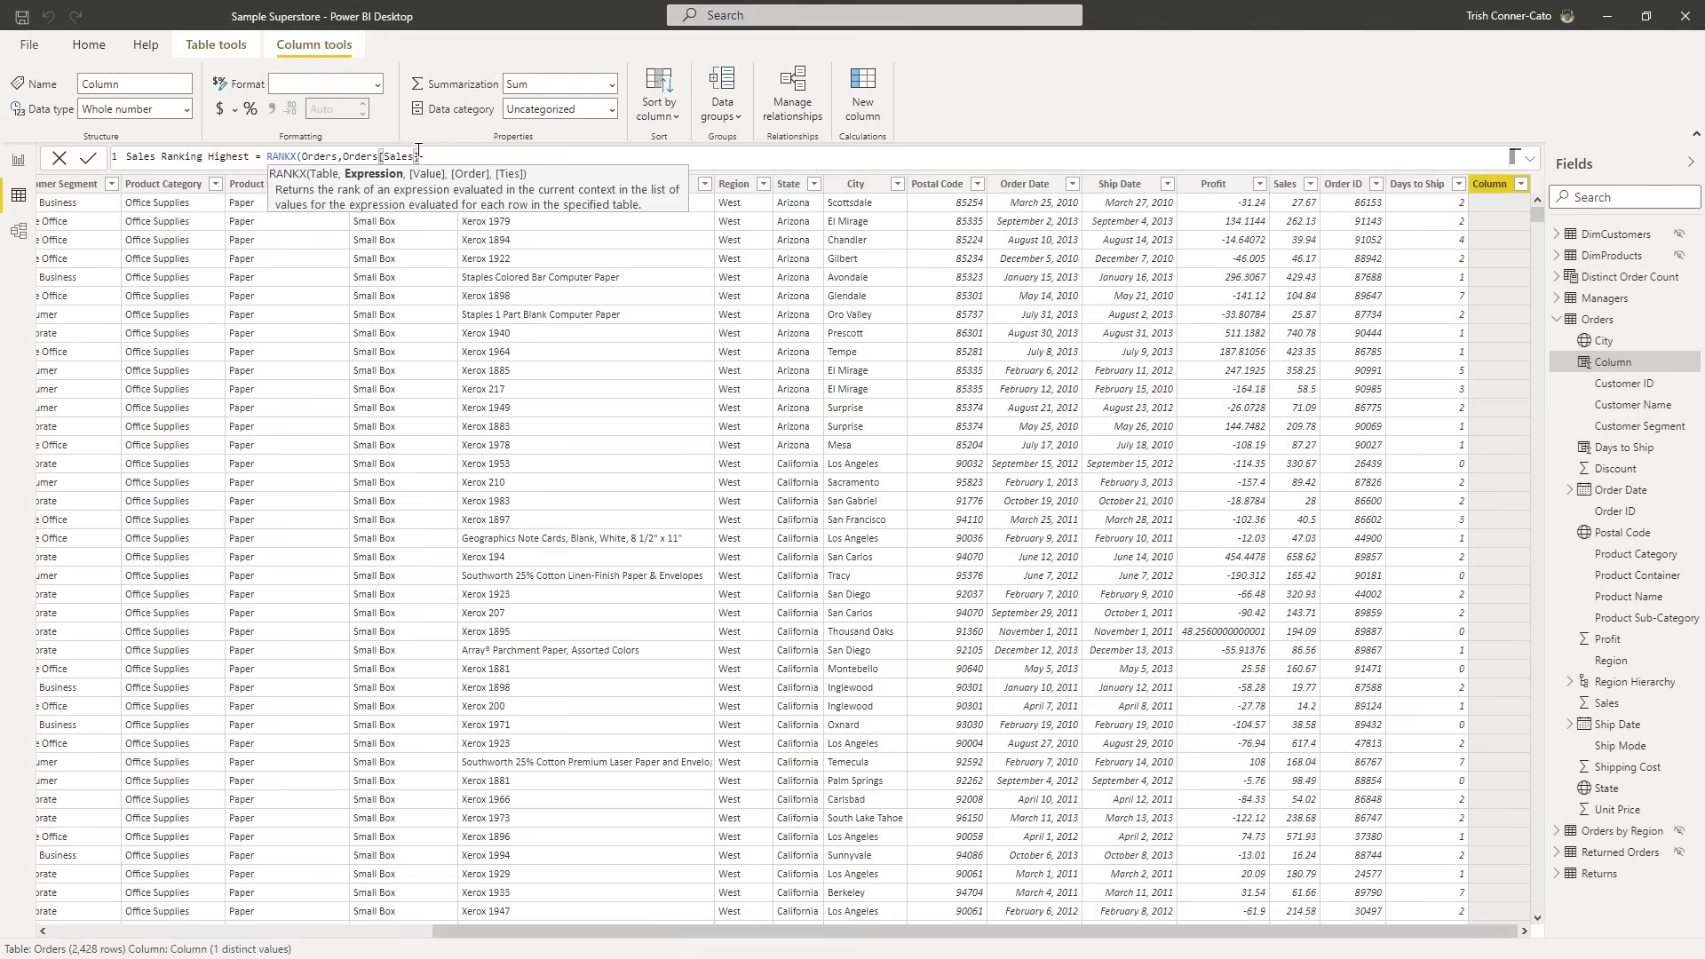
type(")")
key("Return")
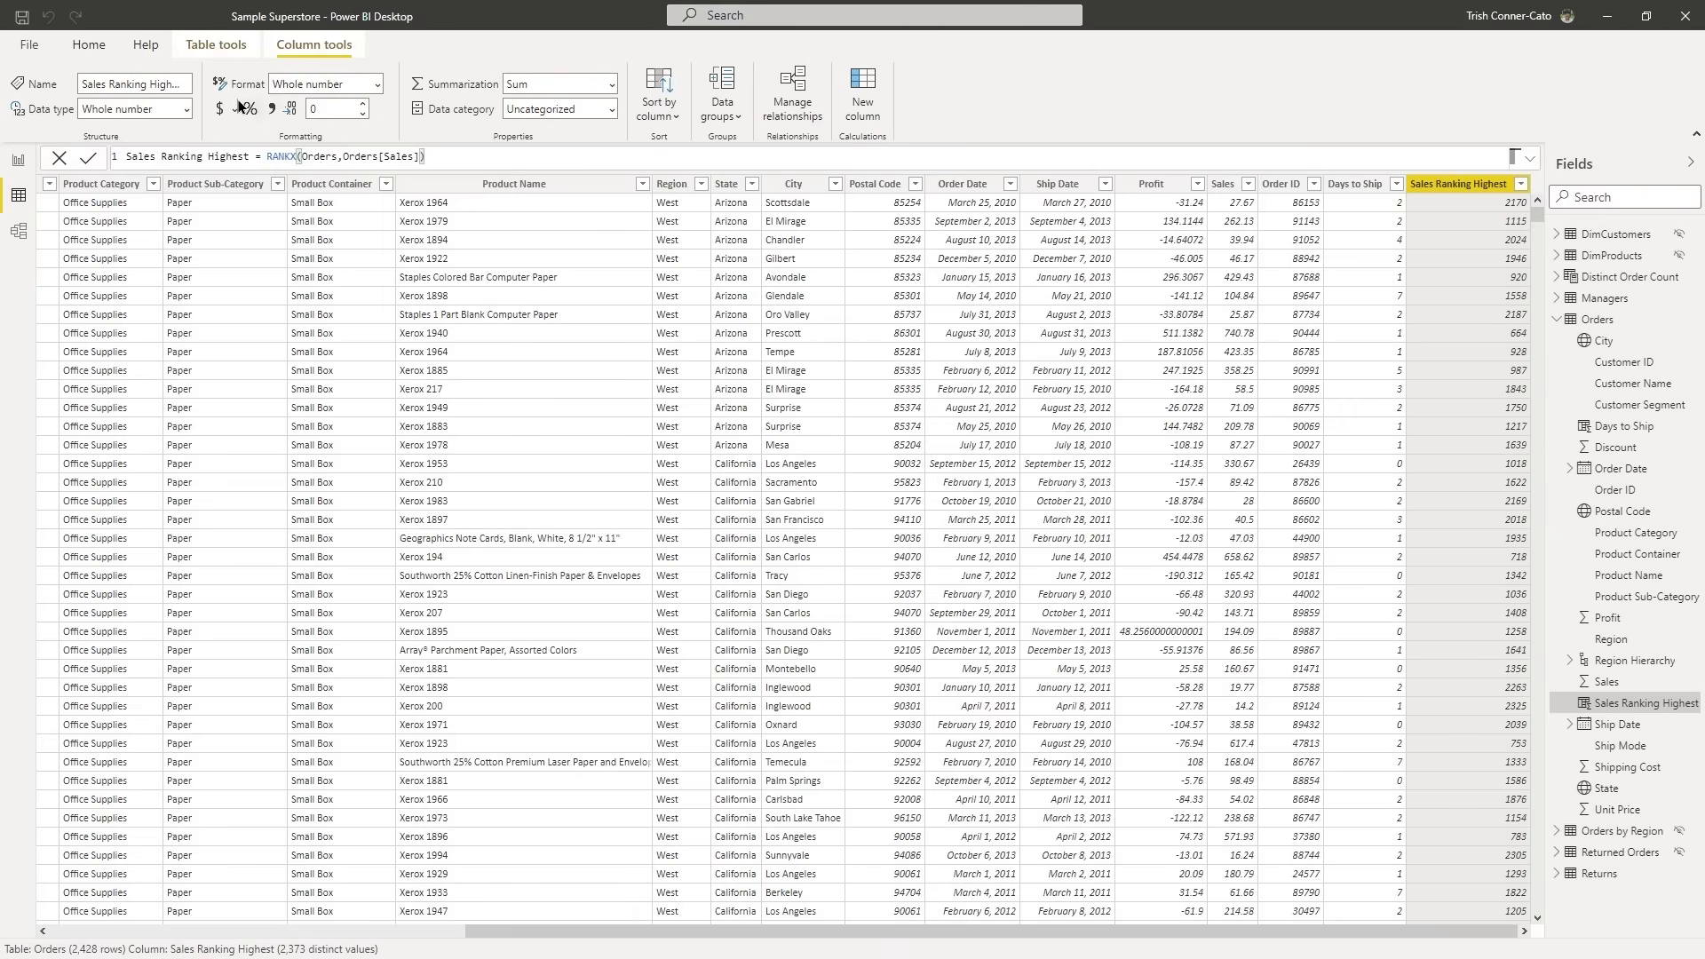
Rename the ranking column Sales Ranking Lowest and add ASC as its RANKX order, leaving the value argument empty.
double_click(229, 157)
type("Lowest")
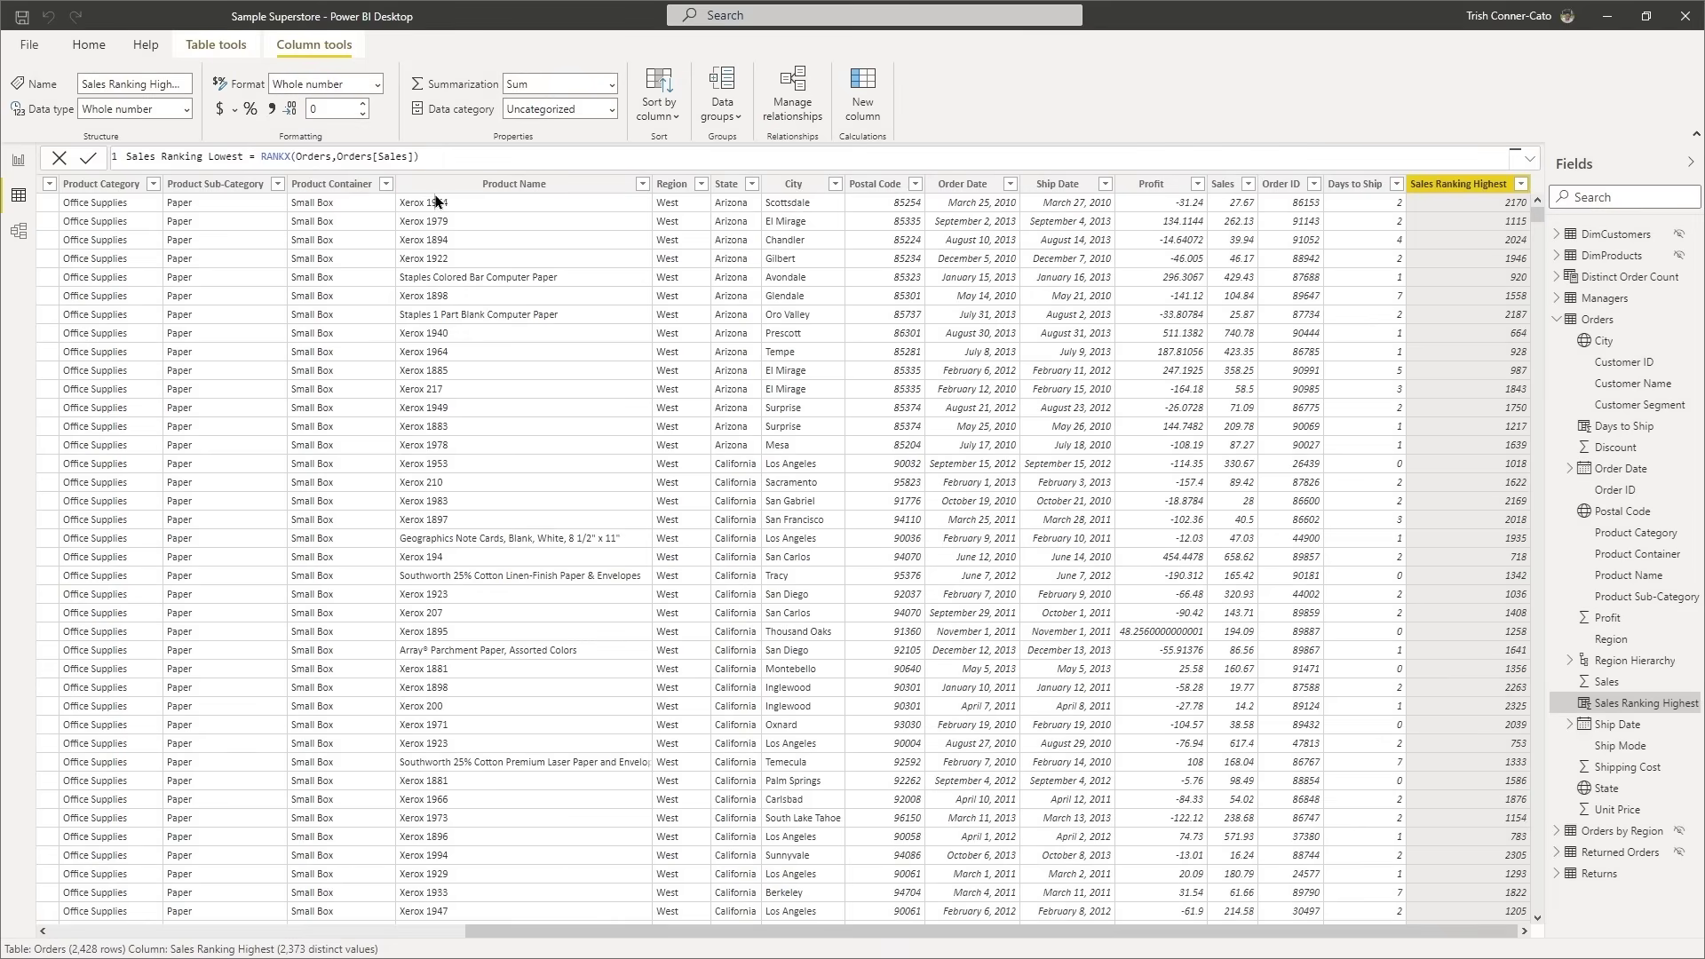
left_click(408, 157)
key("Right")
key("ctrl+shift+space")
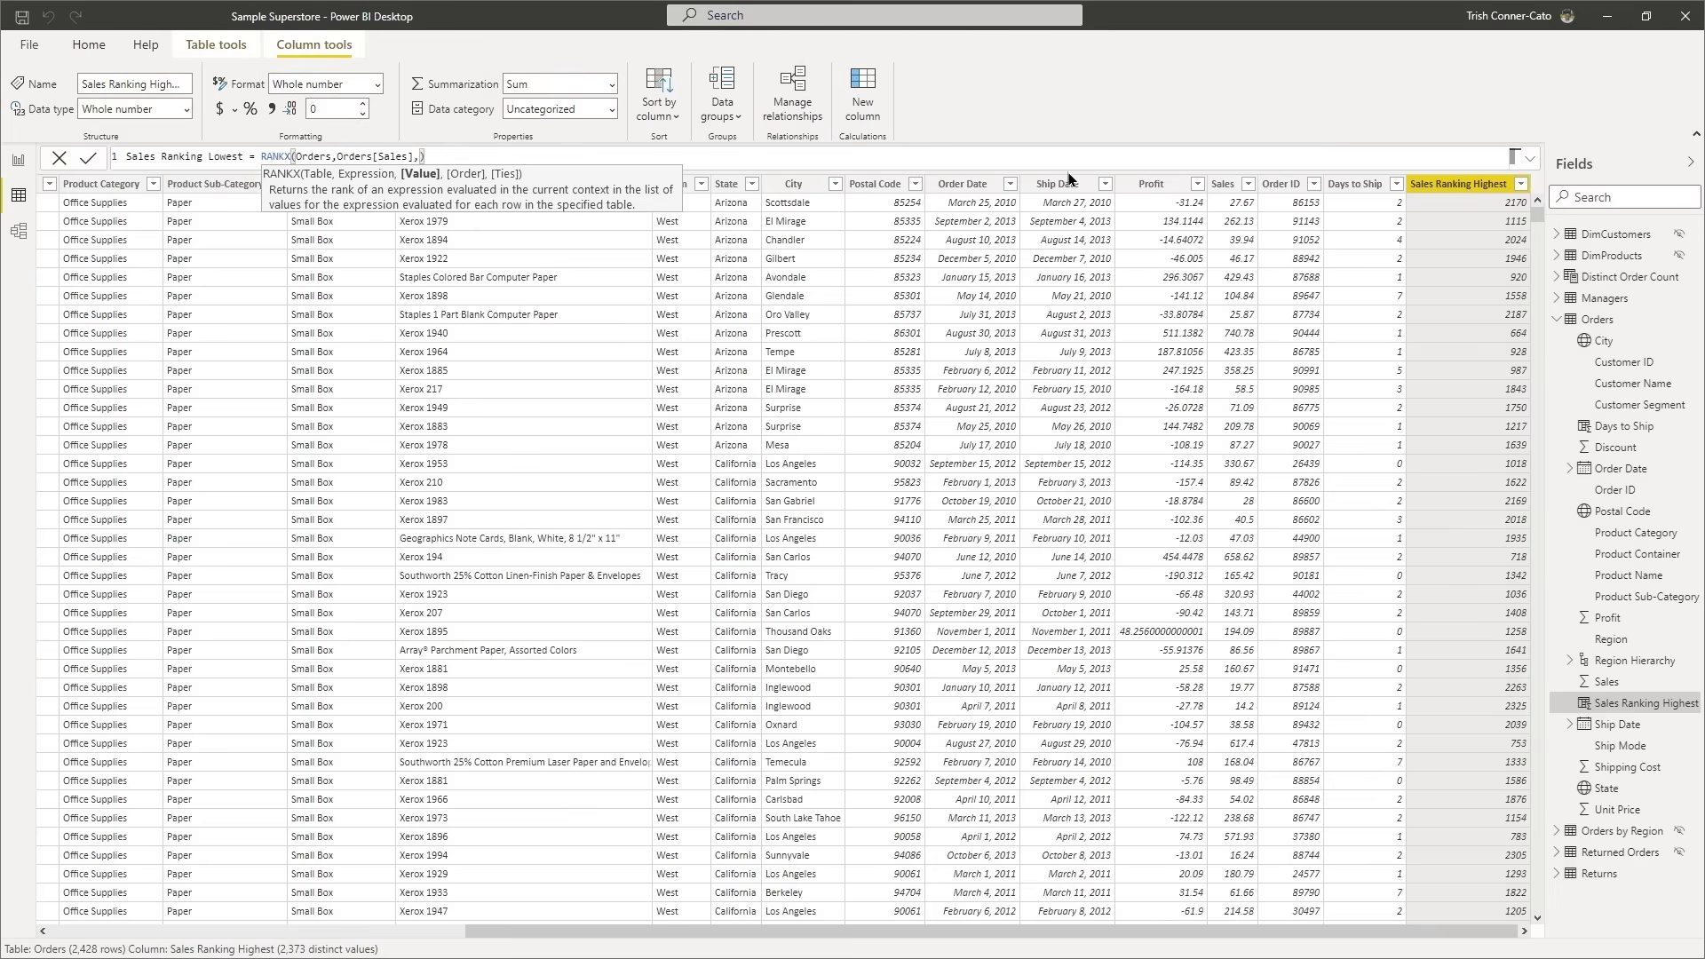
type(",")
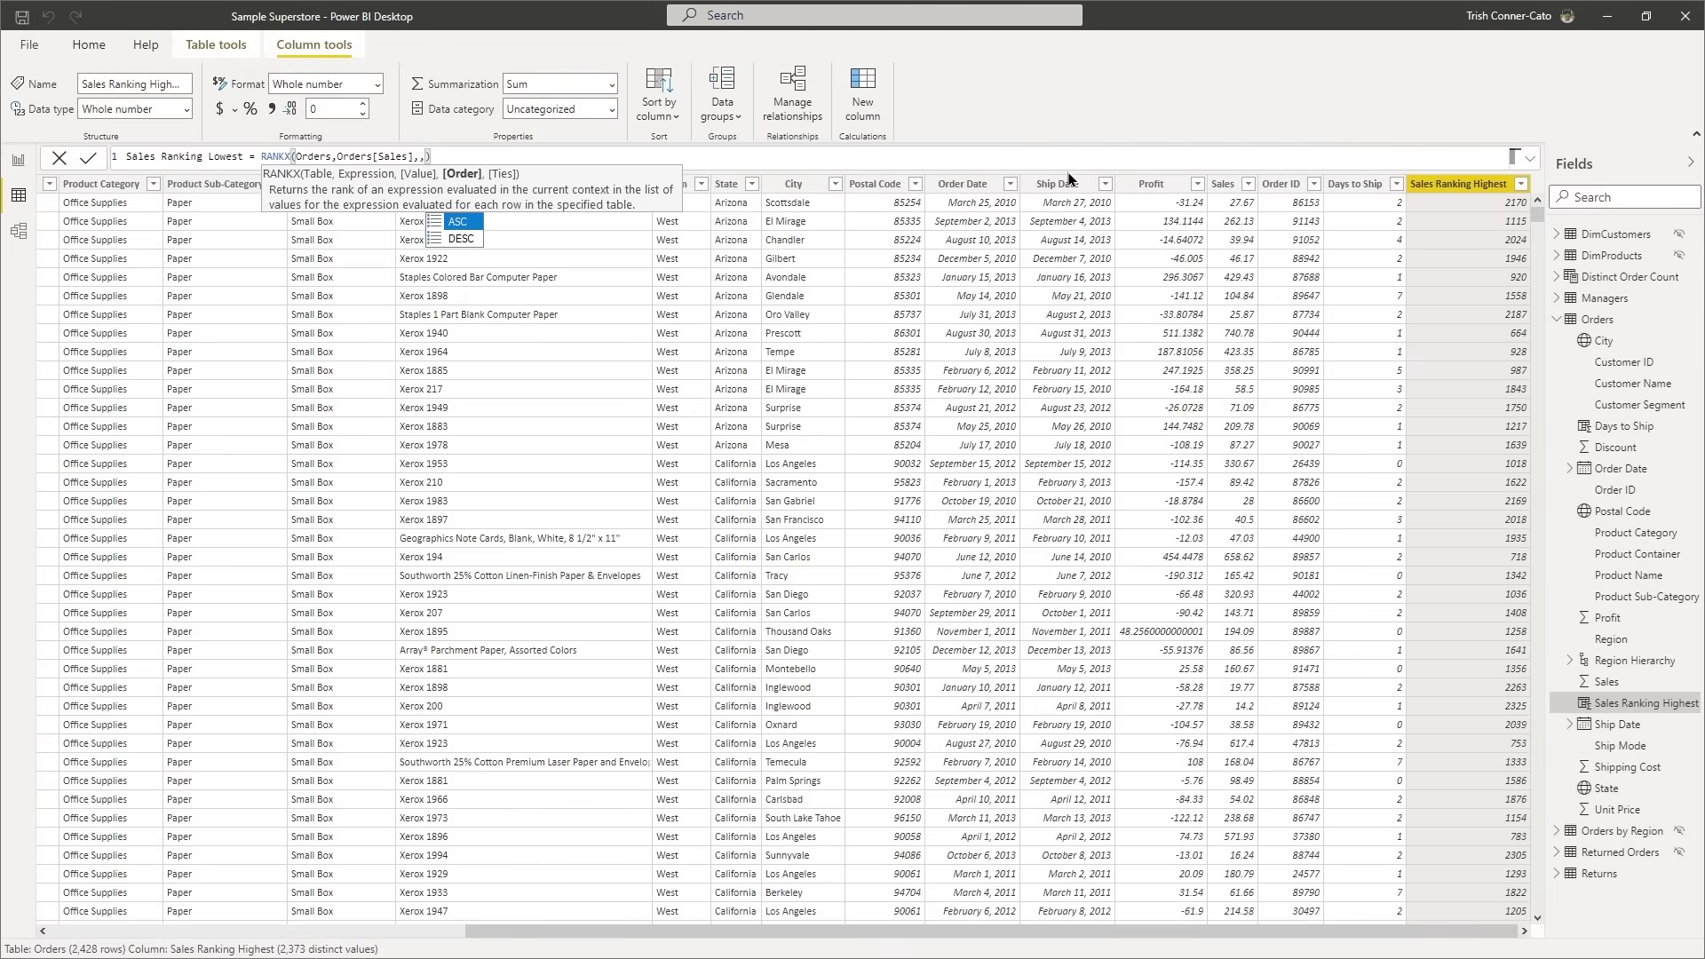
key("Tab")
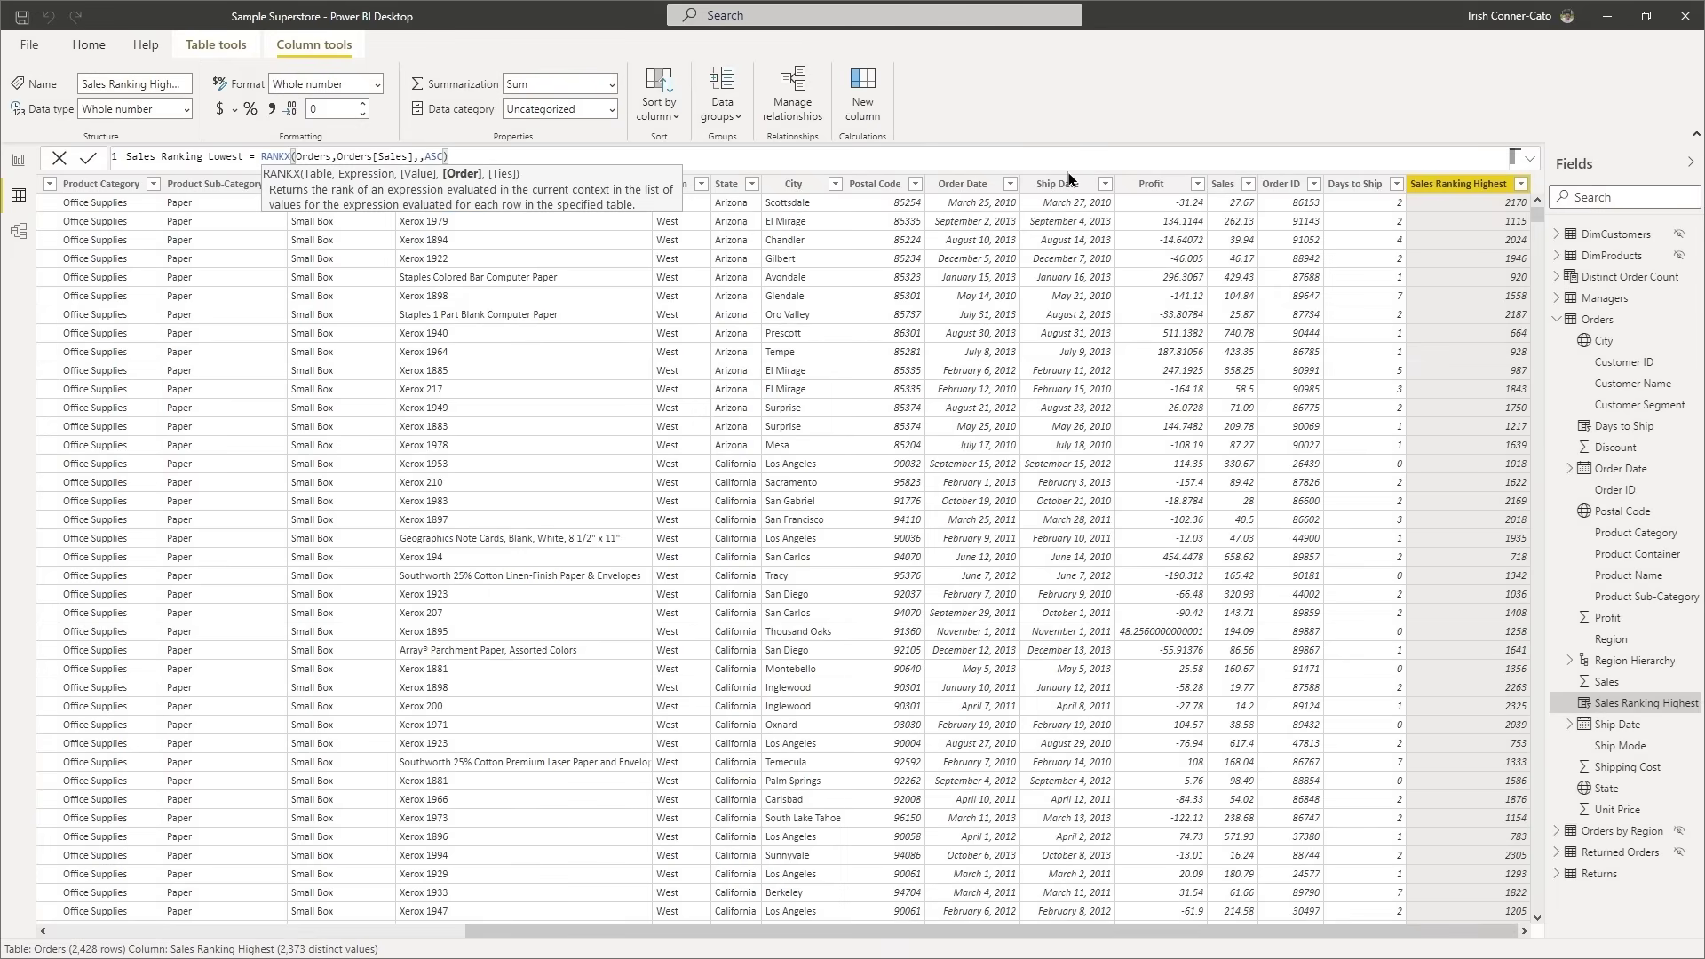
key("Return")
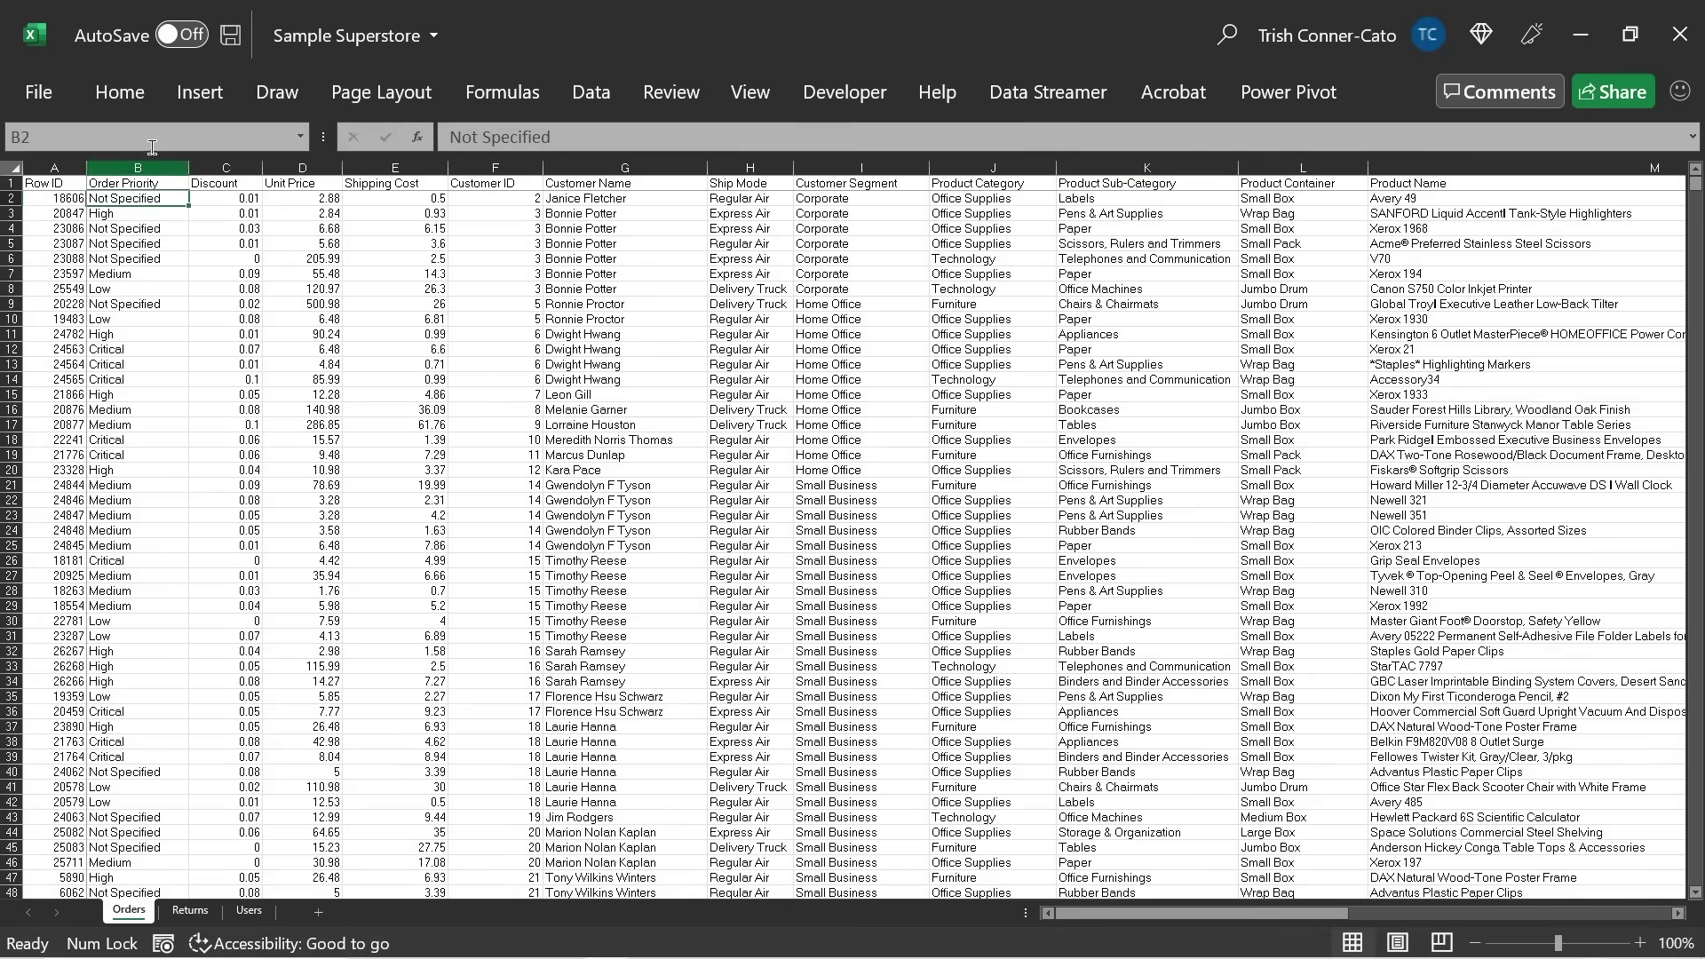
In the Sample Superstore Excel workbook, set the Sales value in cell W369 of the Orders sheet to 52.97.
left_click(56, 135)
type("w369")
key("Return")
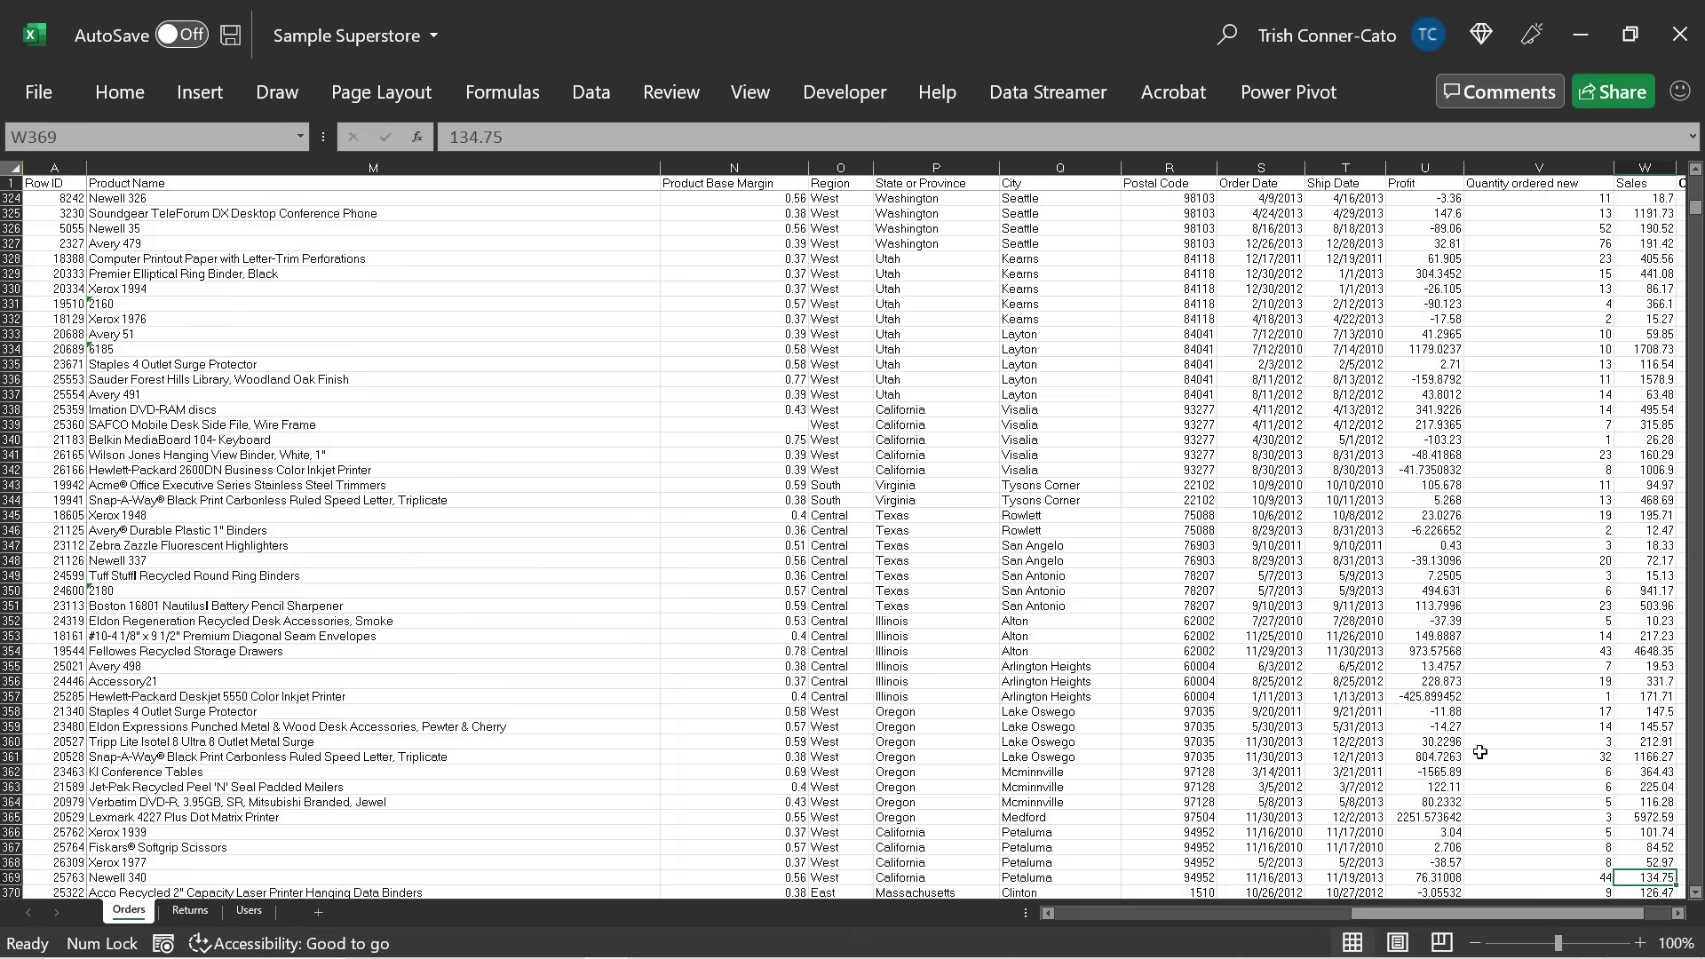
left_click(1683, 915)
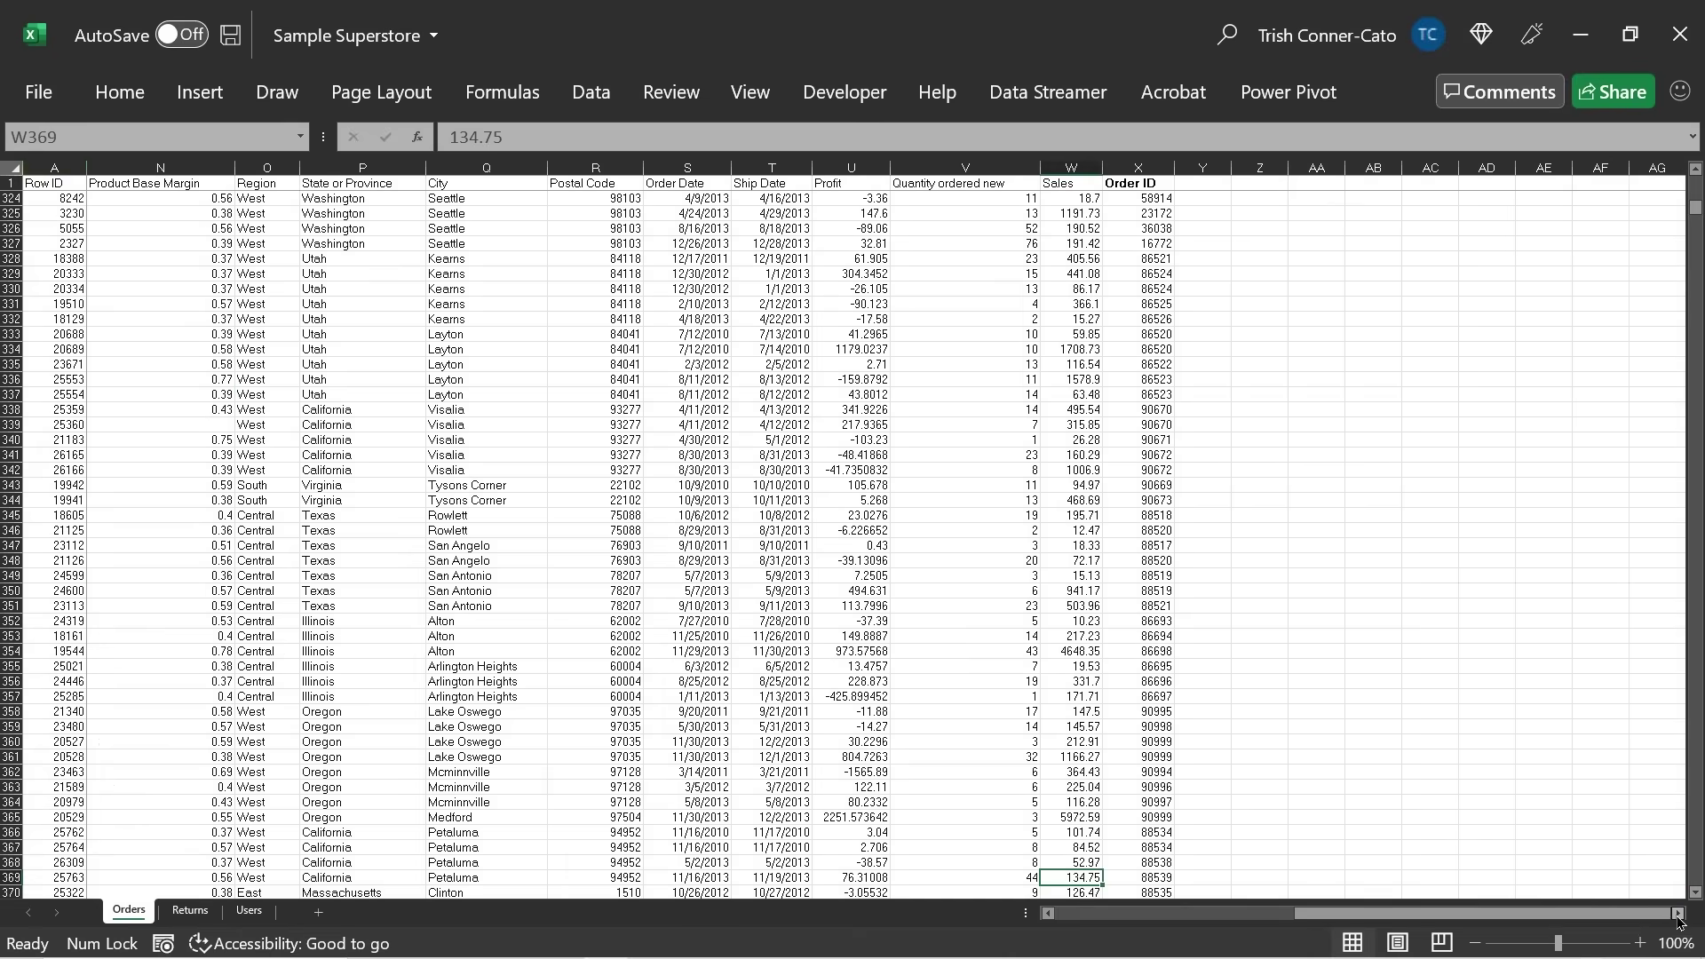
scroll(1082, 816, "down", 1)
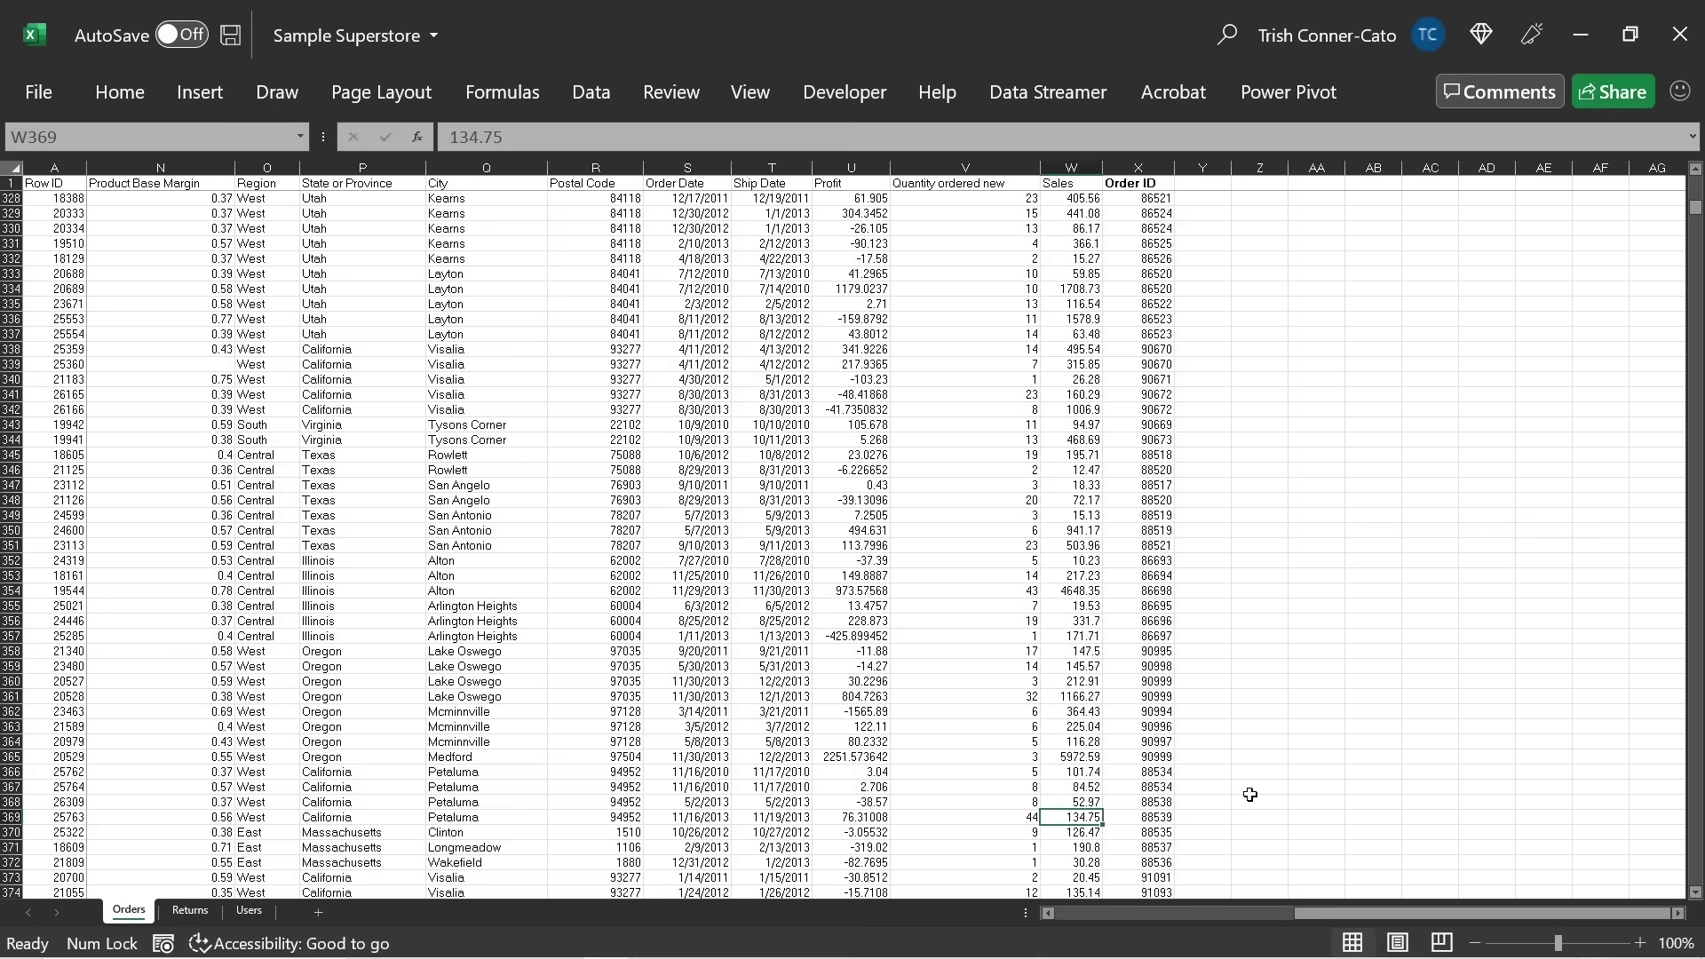
type("52.97")
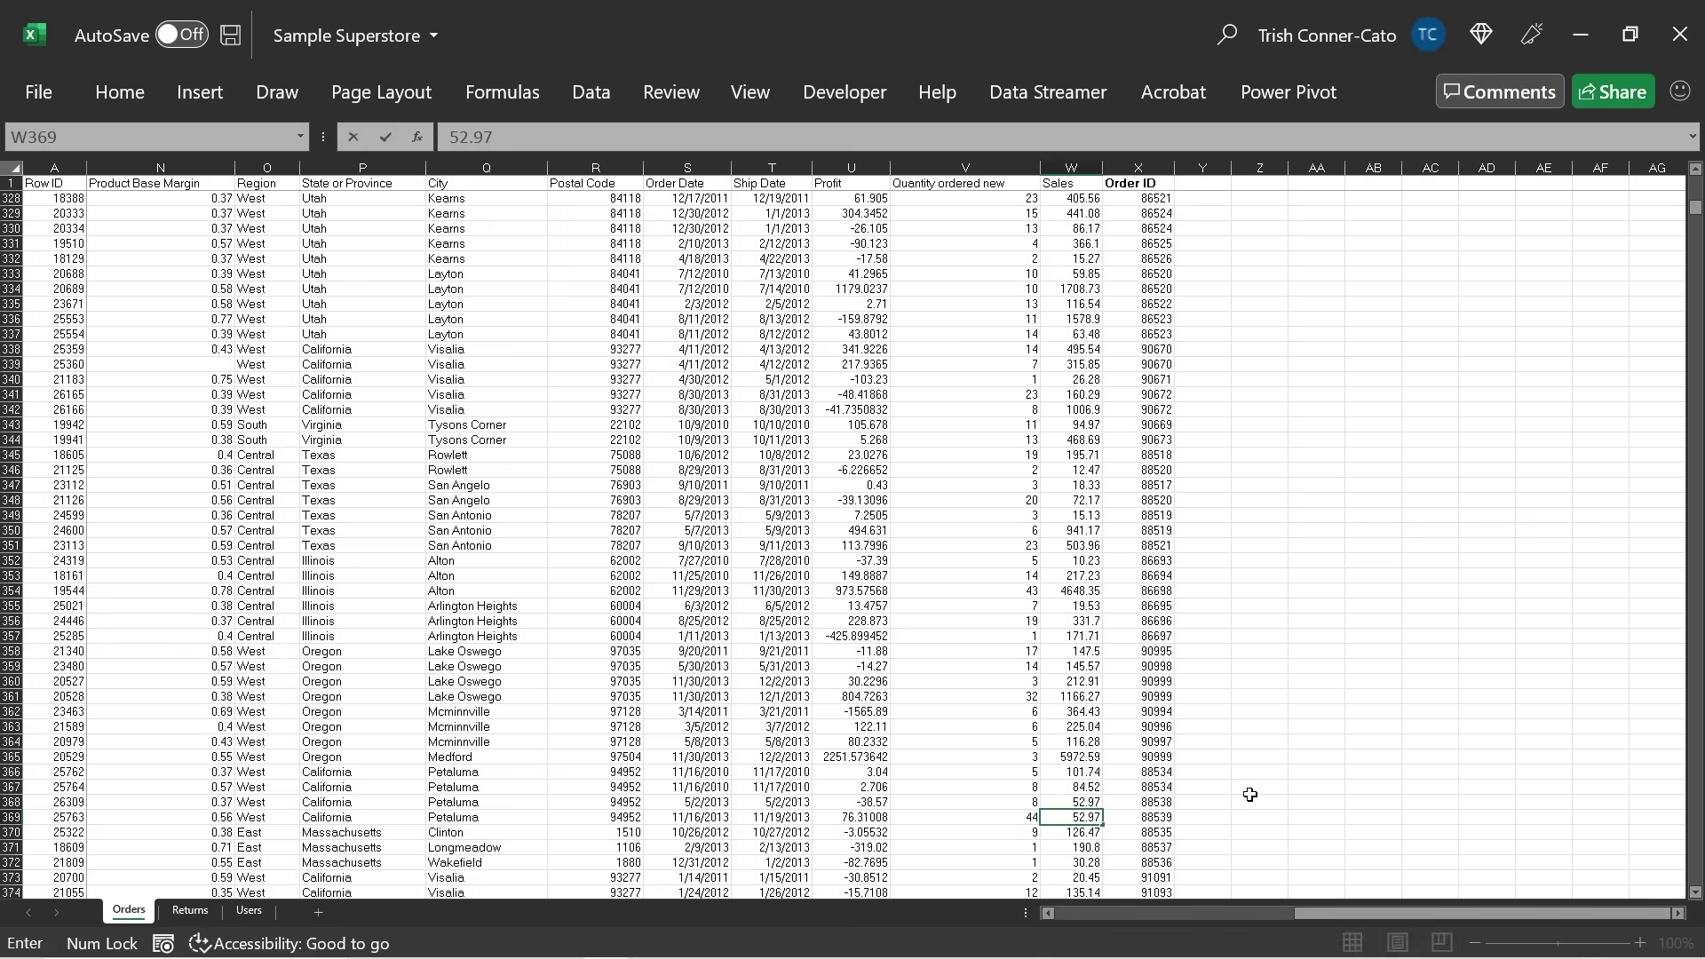
key("Return")
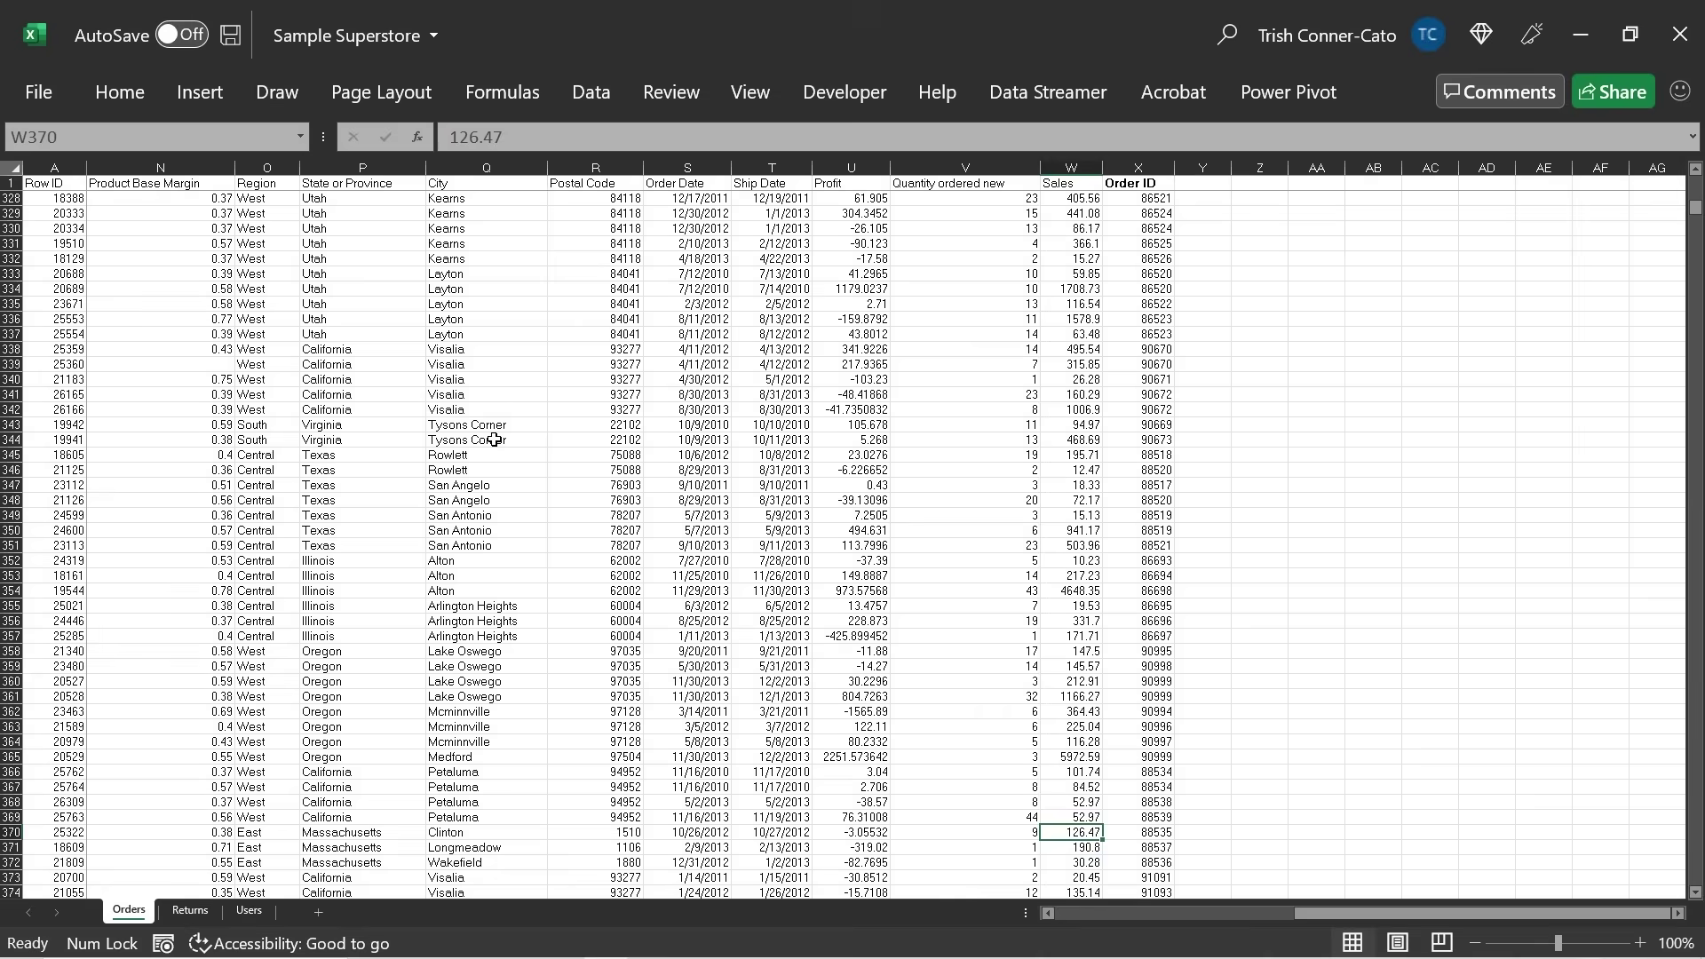
Switch back to Power BI Desktop and refresh the report data.
key("alt+Tab")
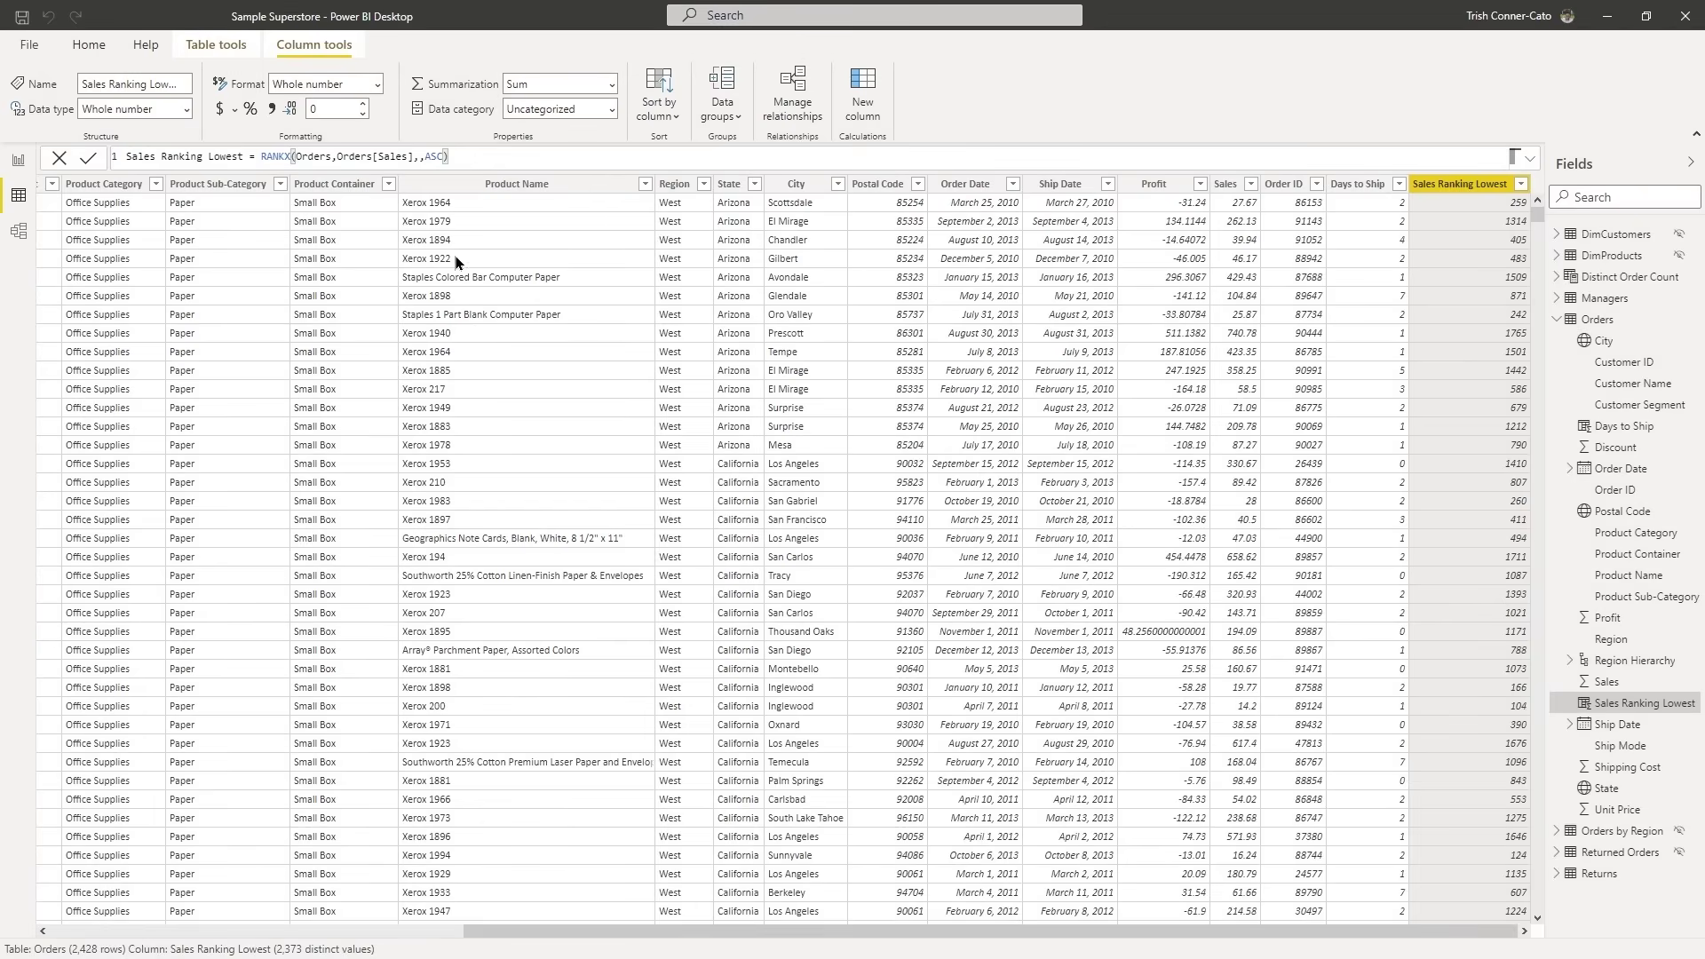
left_click(89, 45)
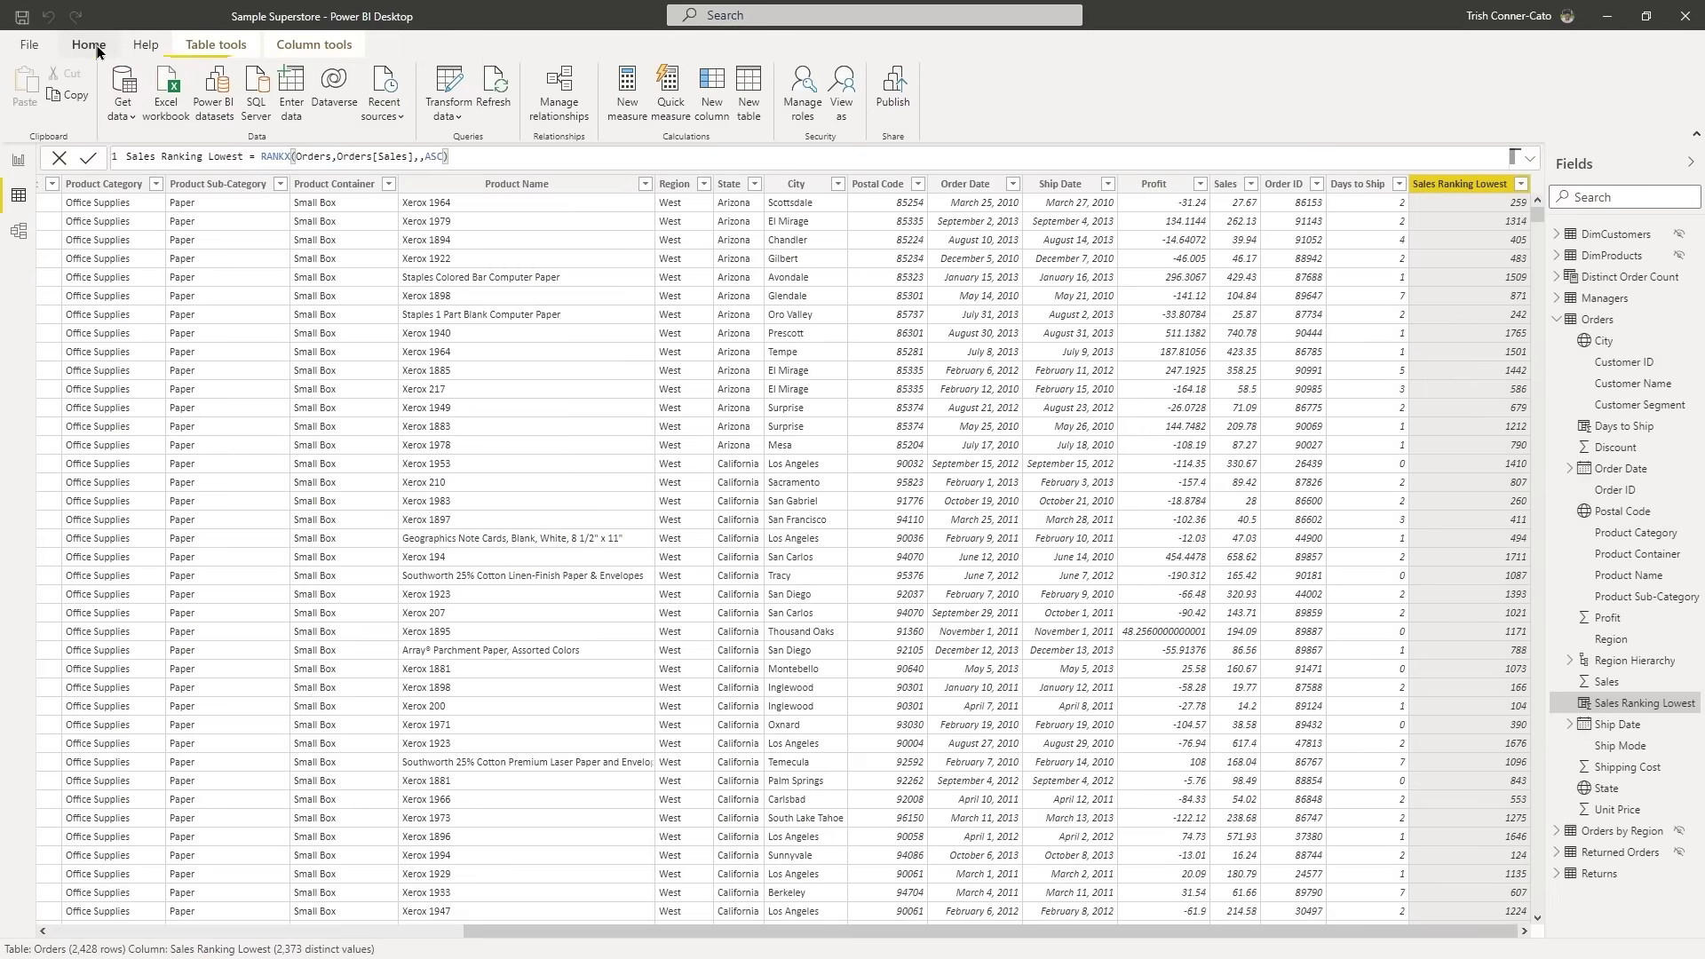
left_click(499, 84)
Filter the Order ID column to the two Petaluma orders that share the Sales value 52.97.
left_click(1317, 188)
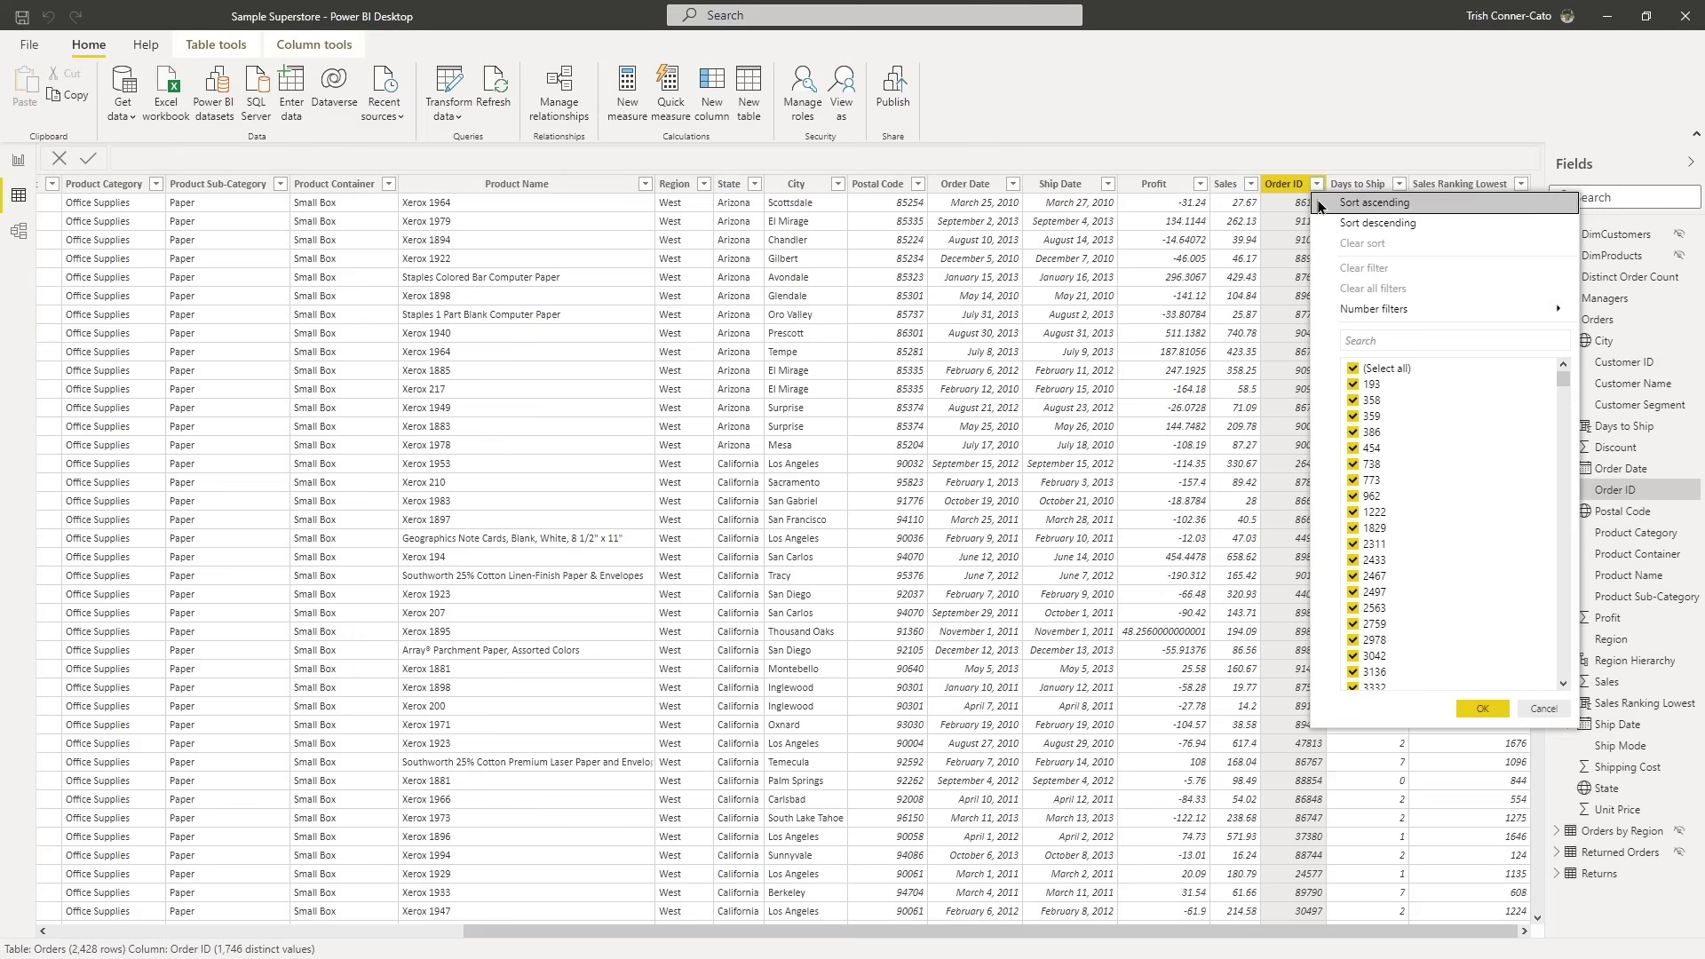
left_click(1345, 347)
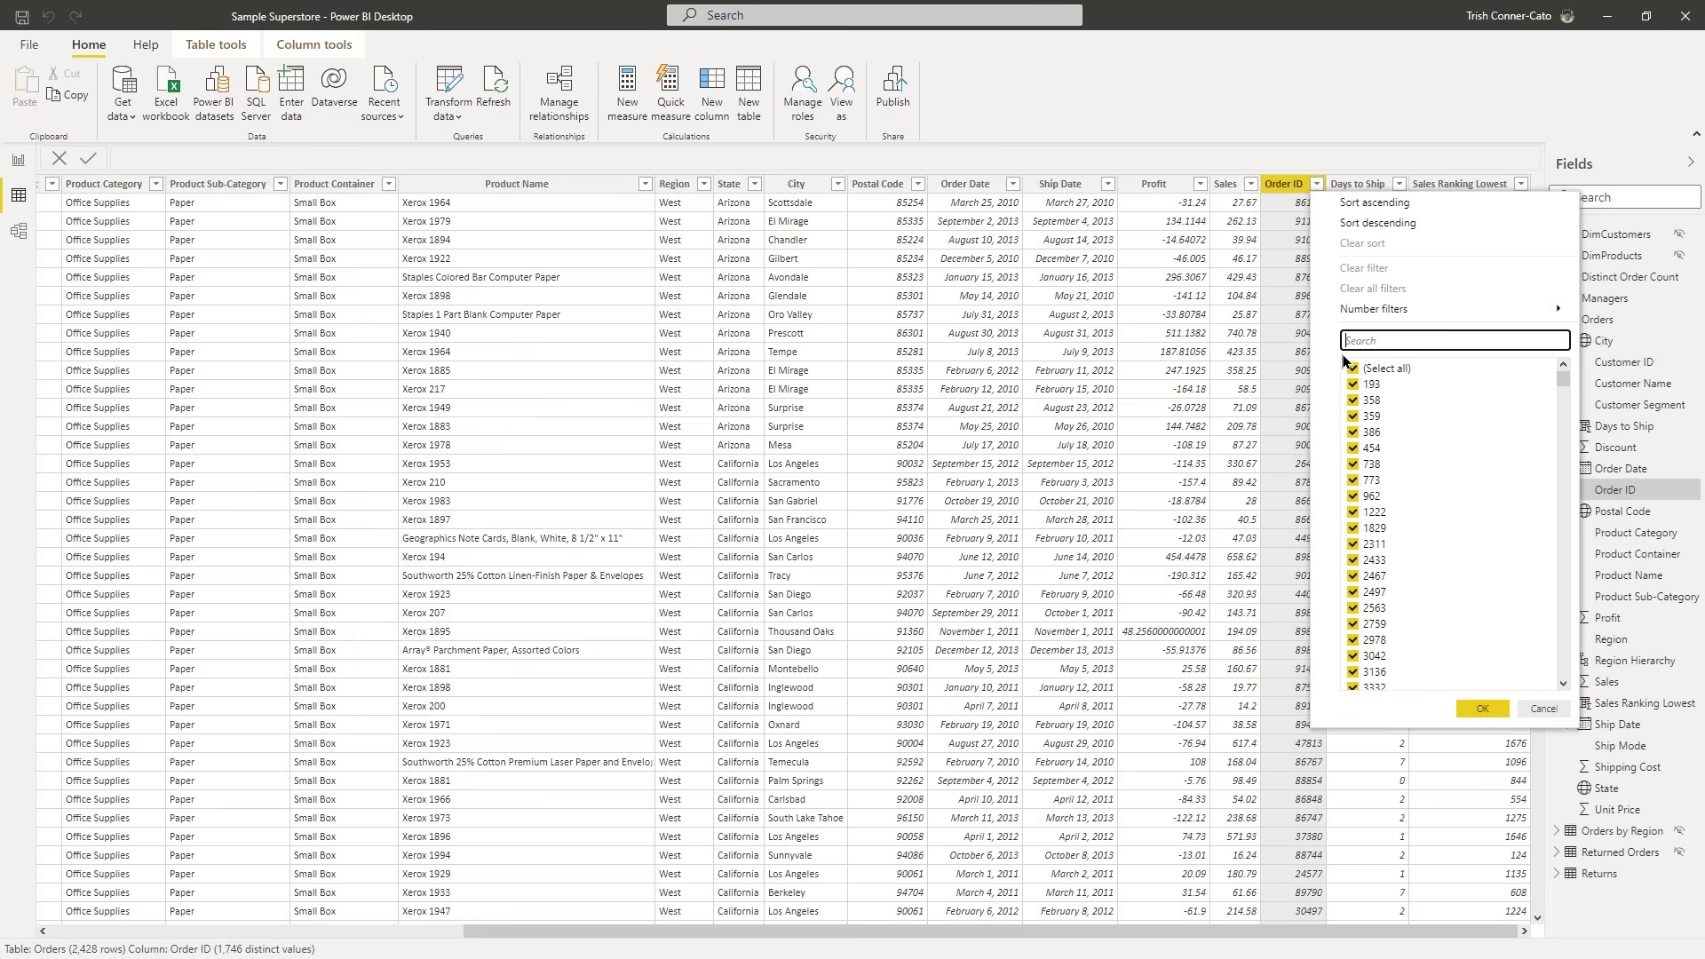
type("8853")
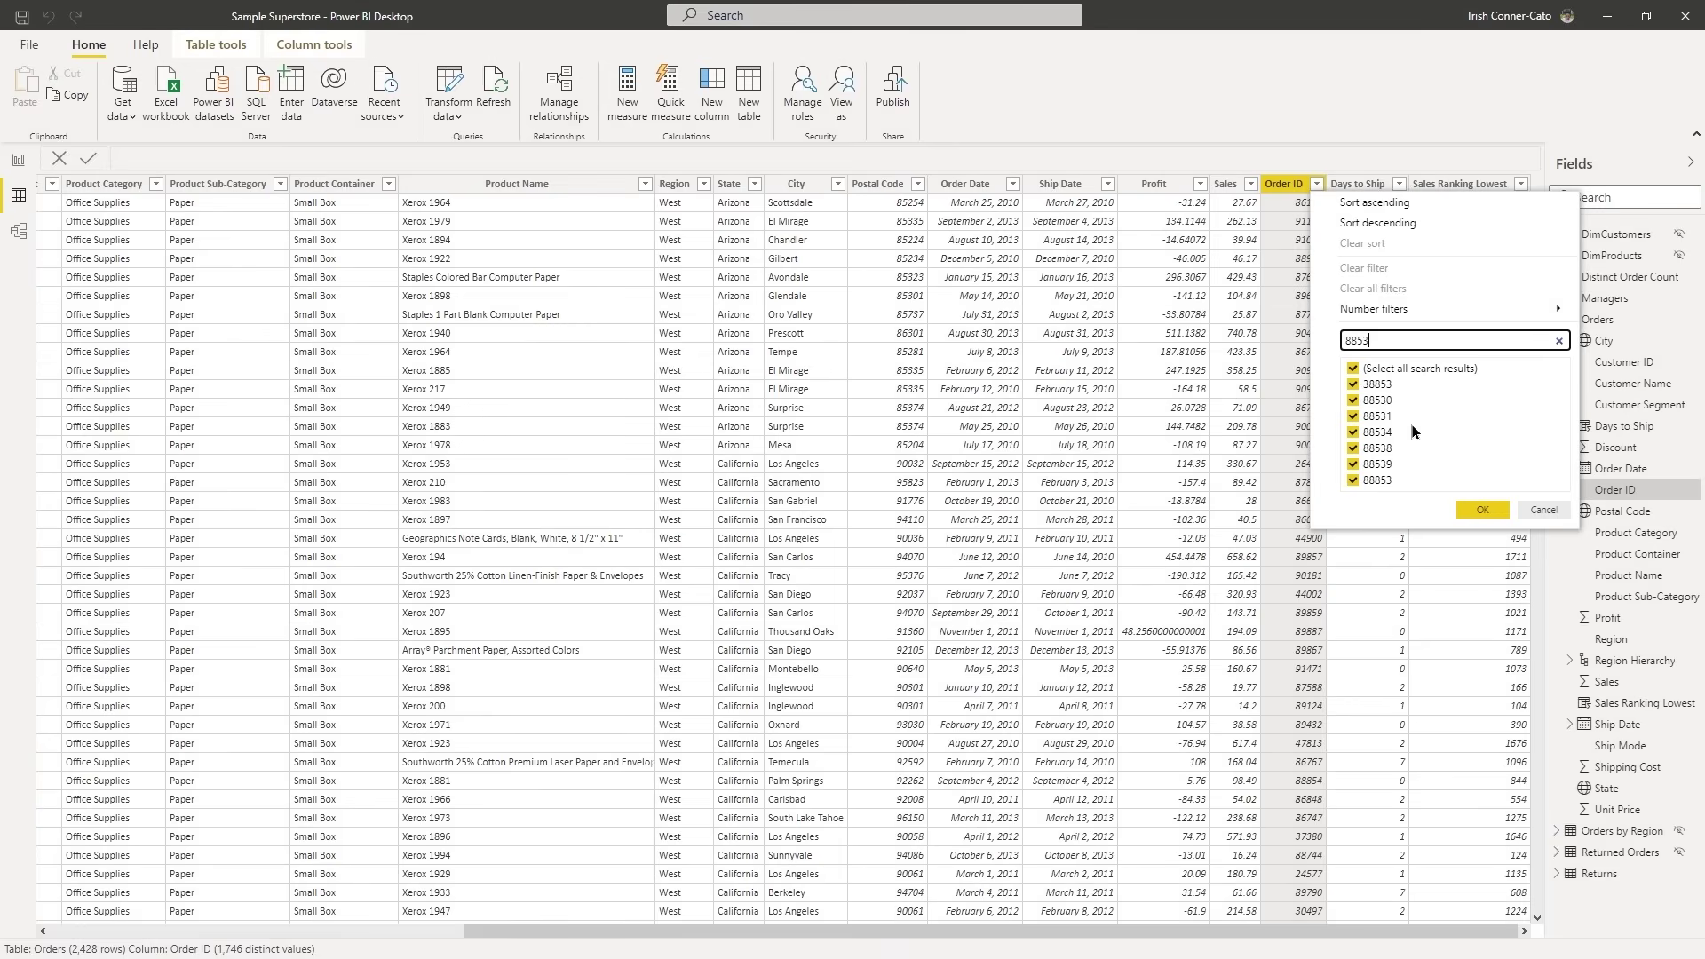
left_click(1353, 369)
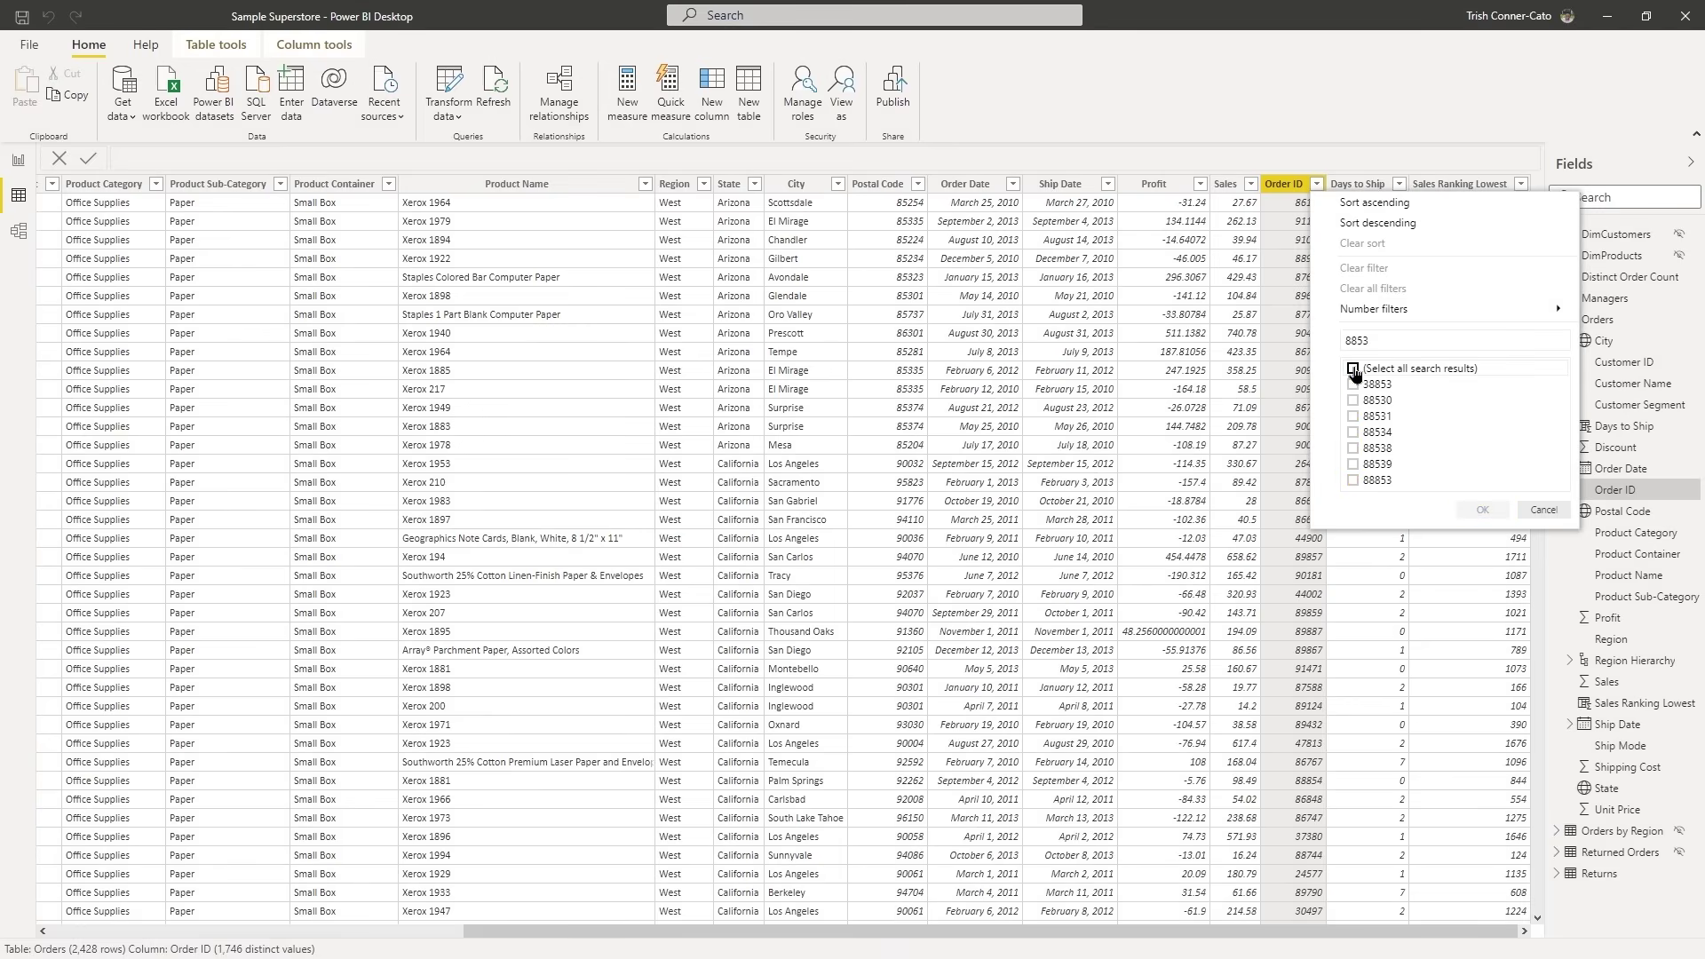
left_click(1354, 450)
left_click(1353, 466)
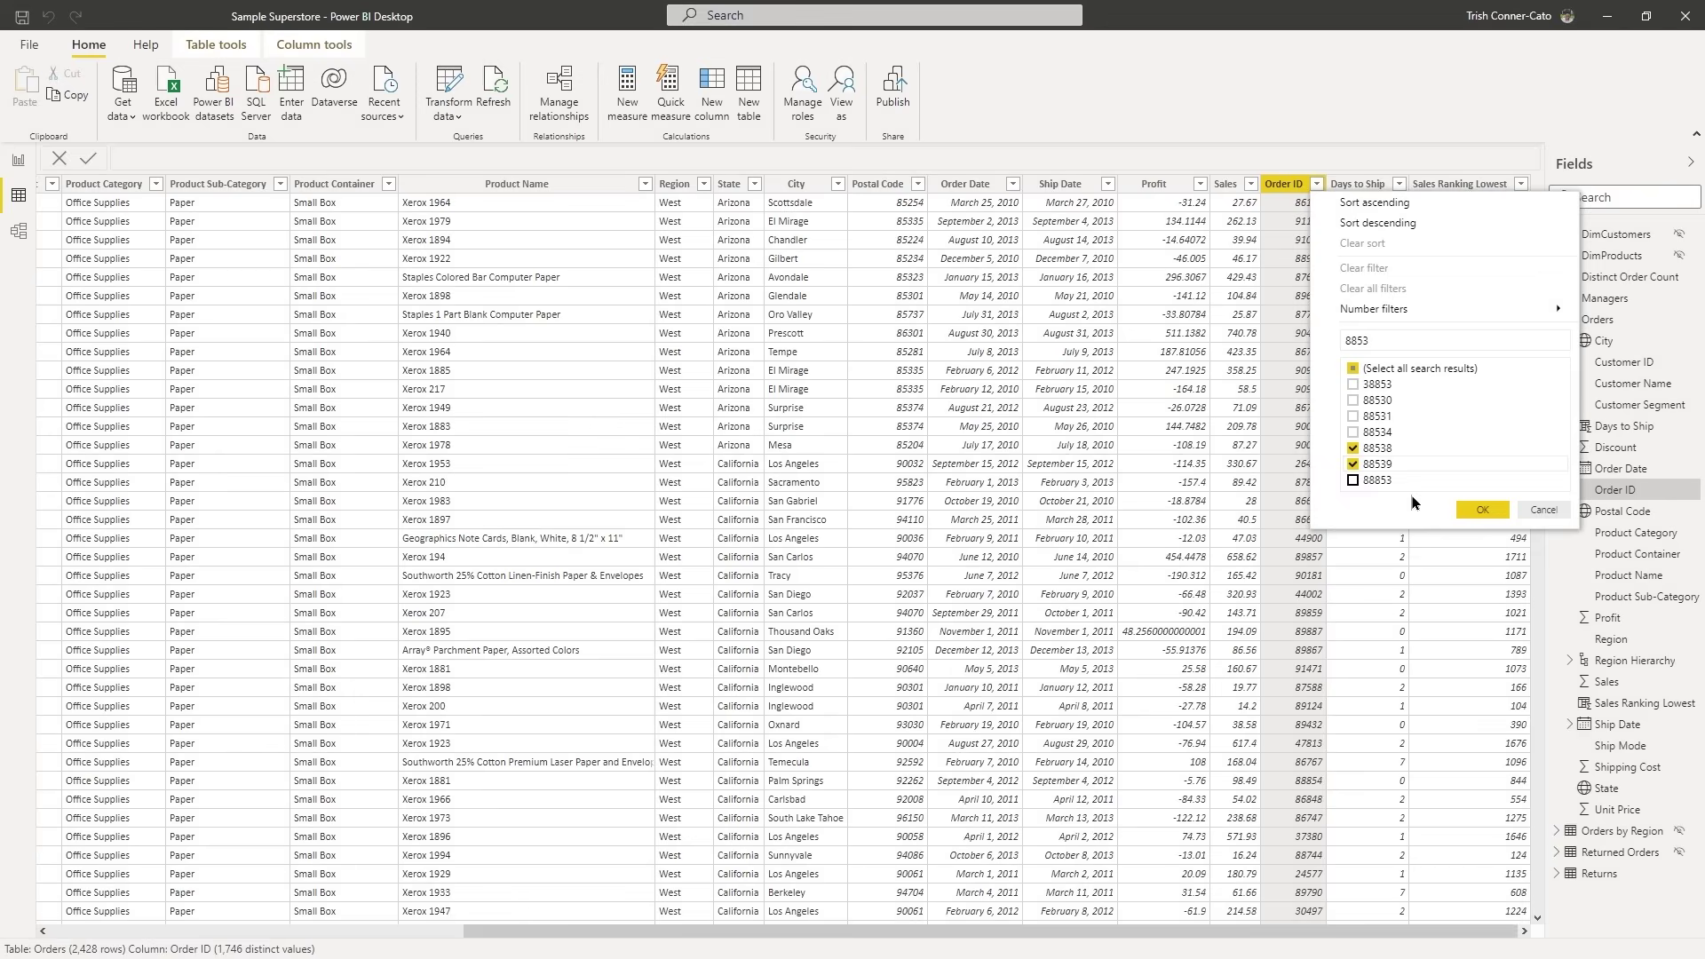
left_click(1483, 511)
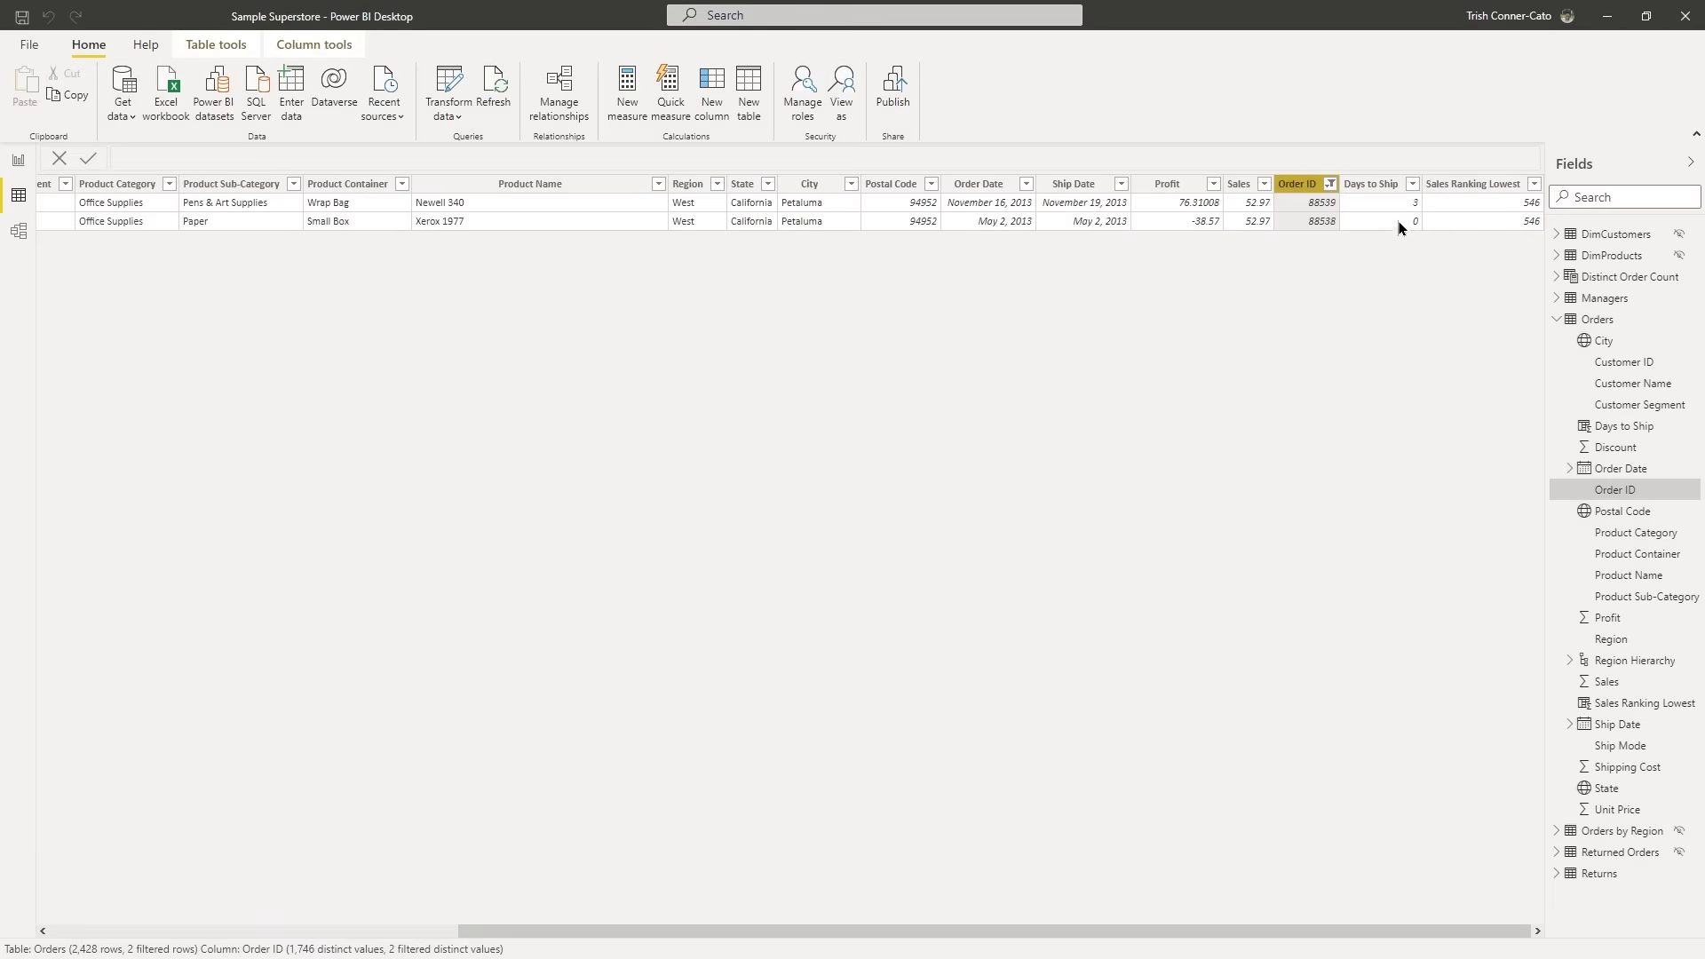
Clear the Order ID filter and search the Sales Ranking Lowest filter values for 547.
left_click(1329, 184)
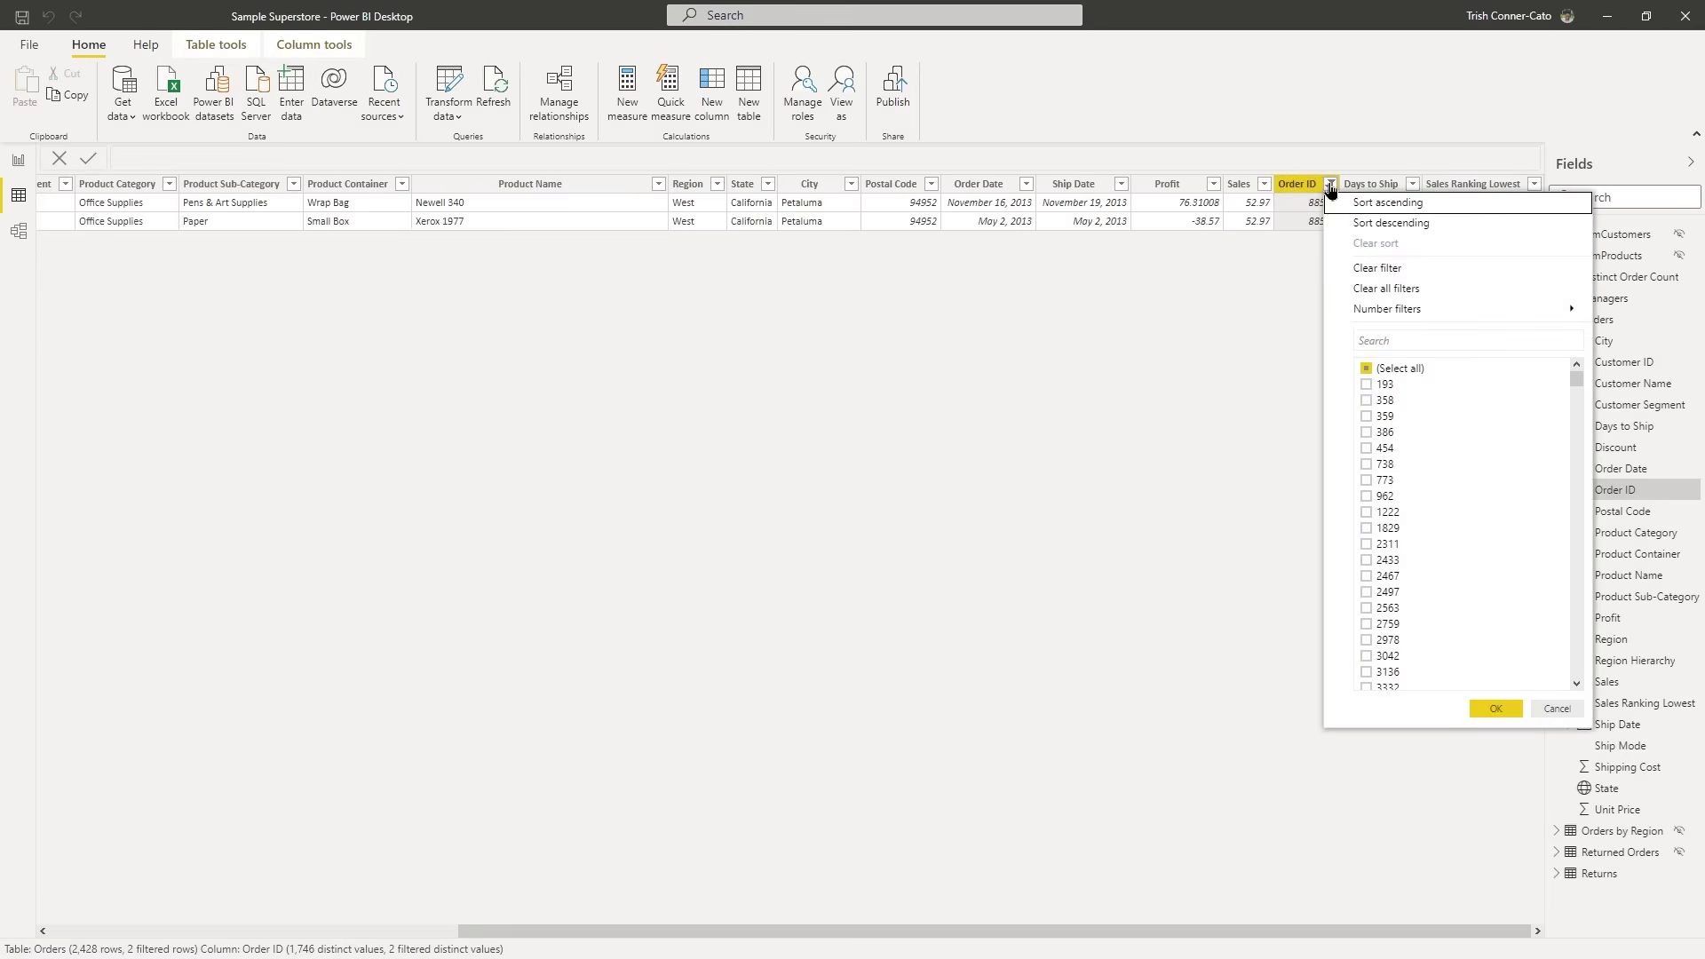
left_click(1378, 268)
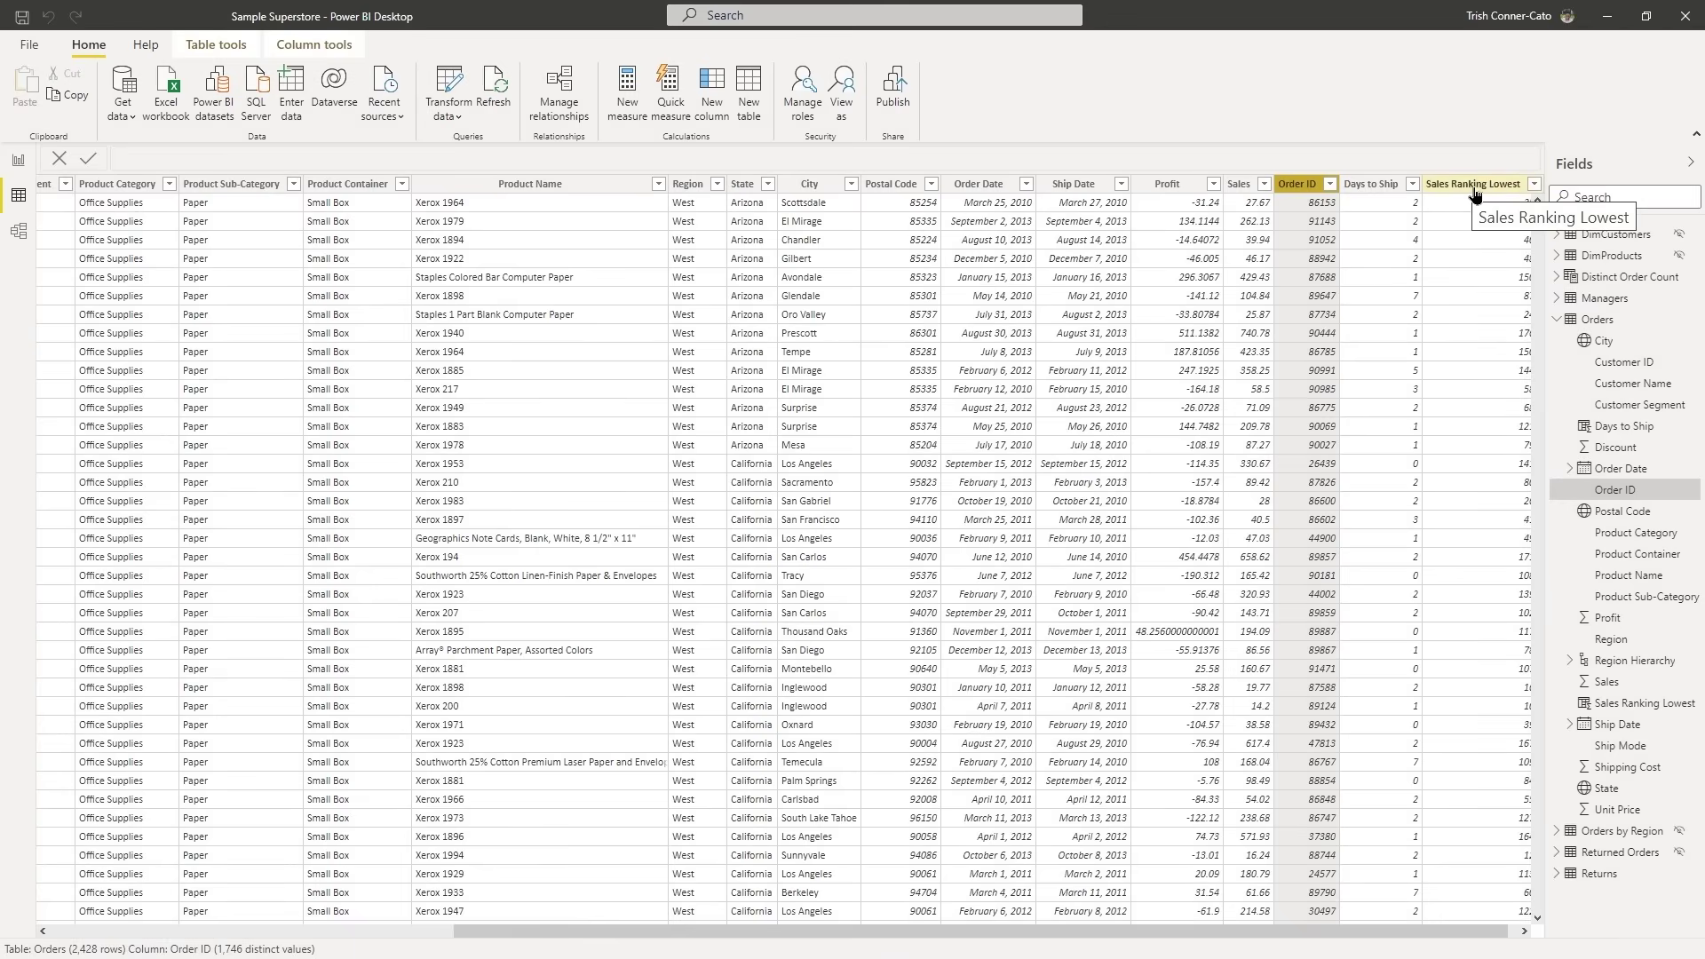
left_click(1533, 185)
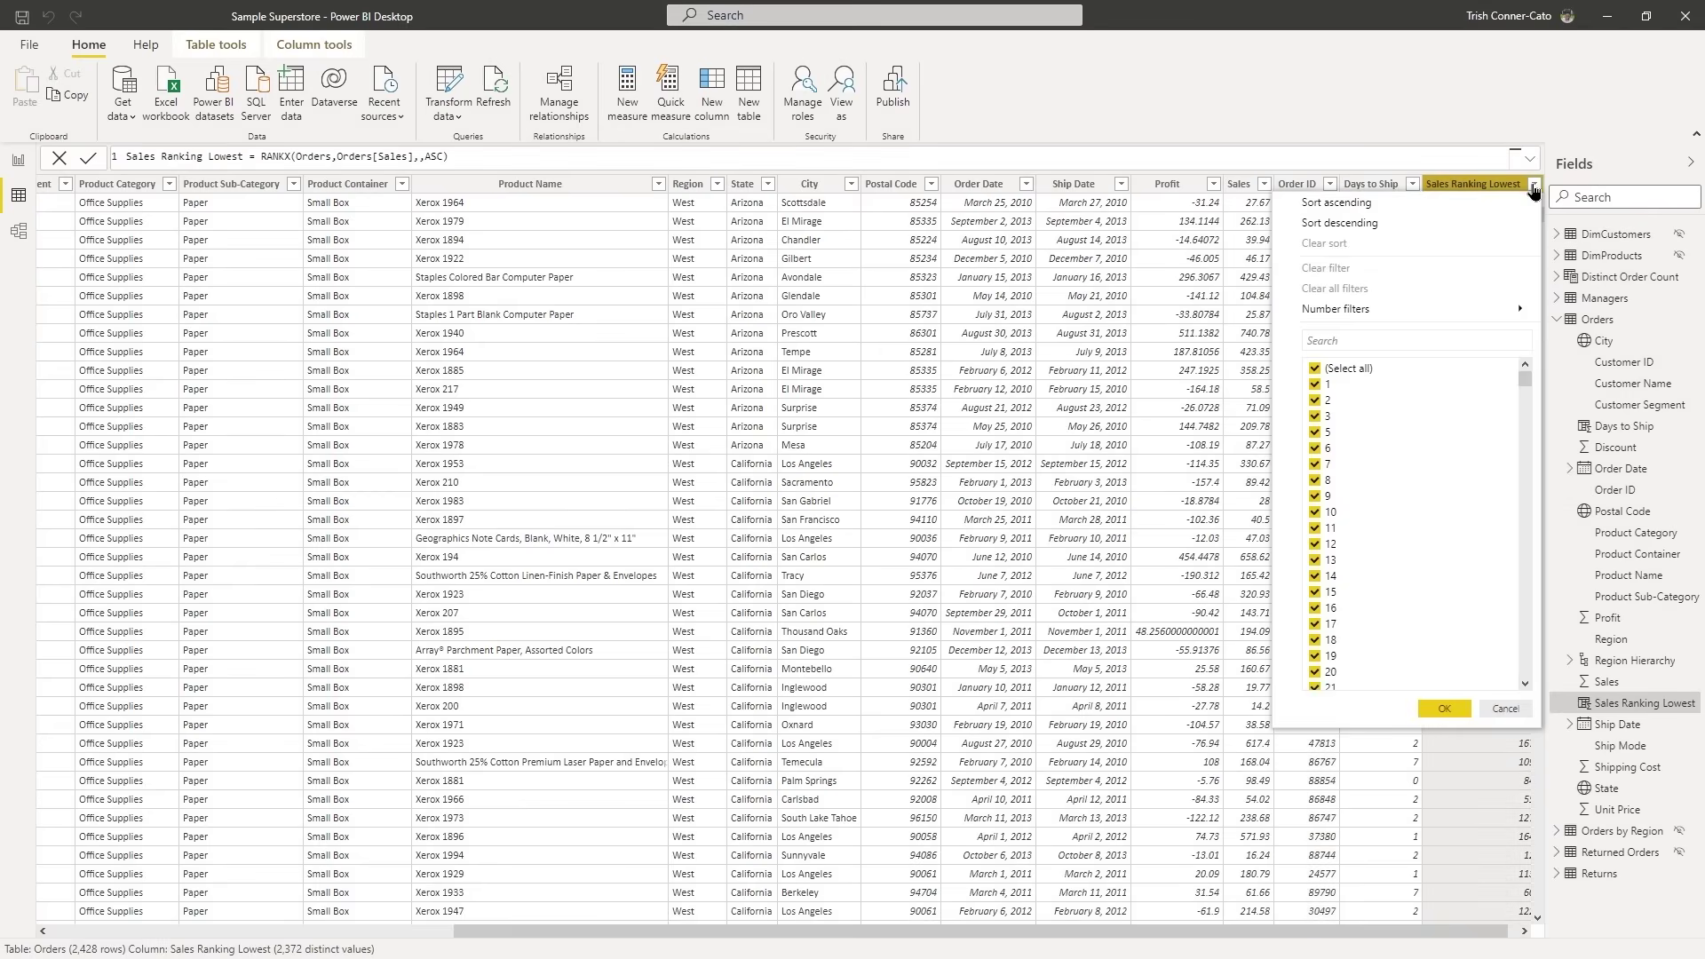
left_click(1534, 186)
left_click(1534, 187)
left_click(1340, 346)
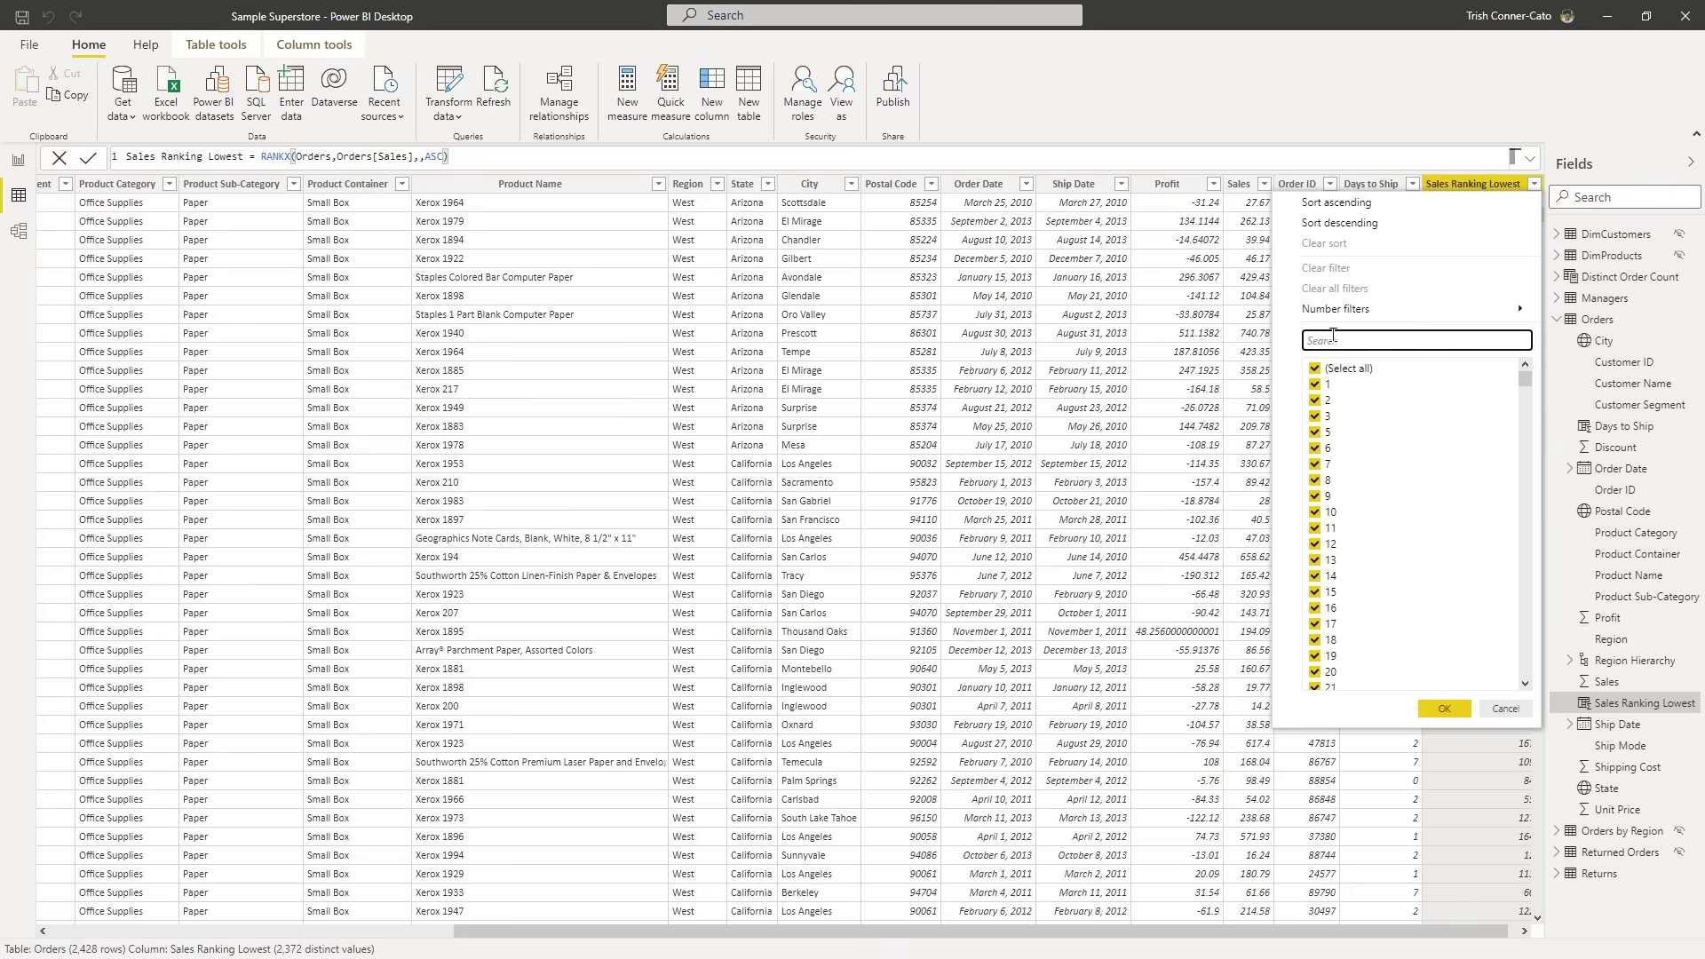
type("547")
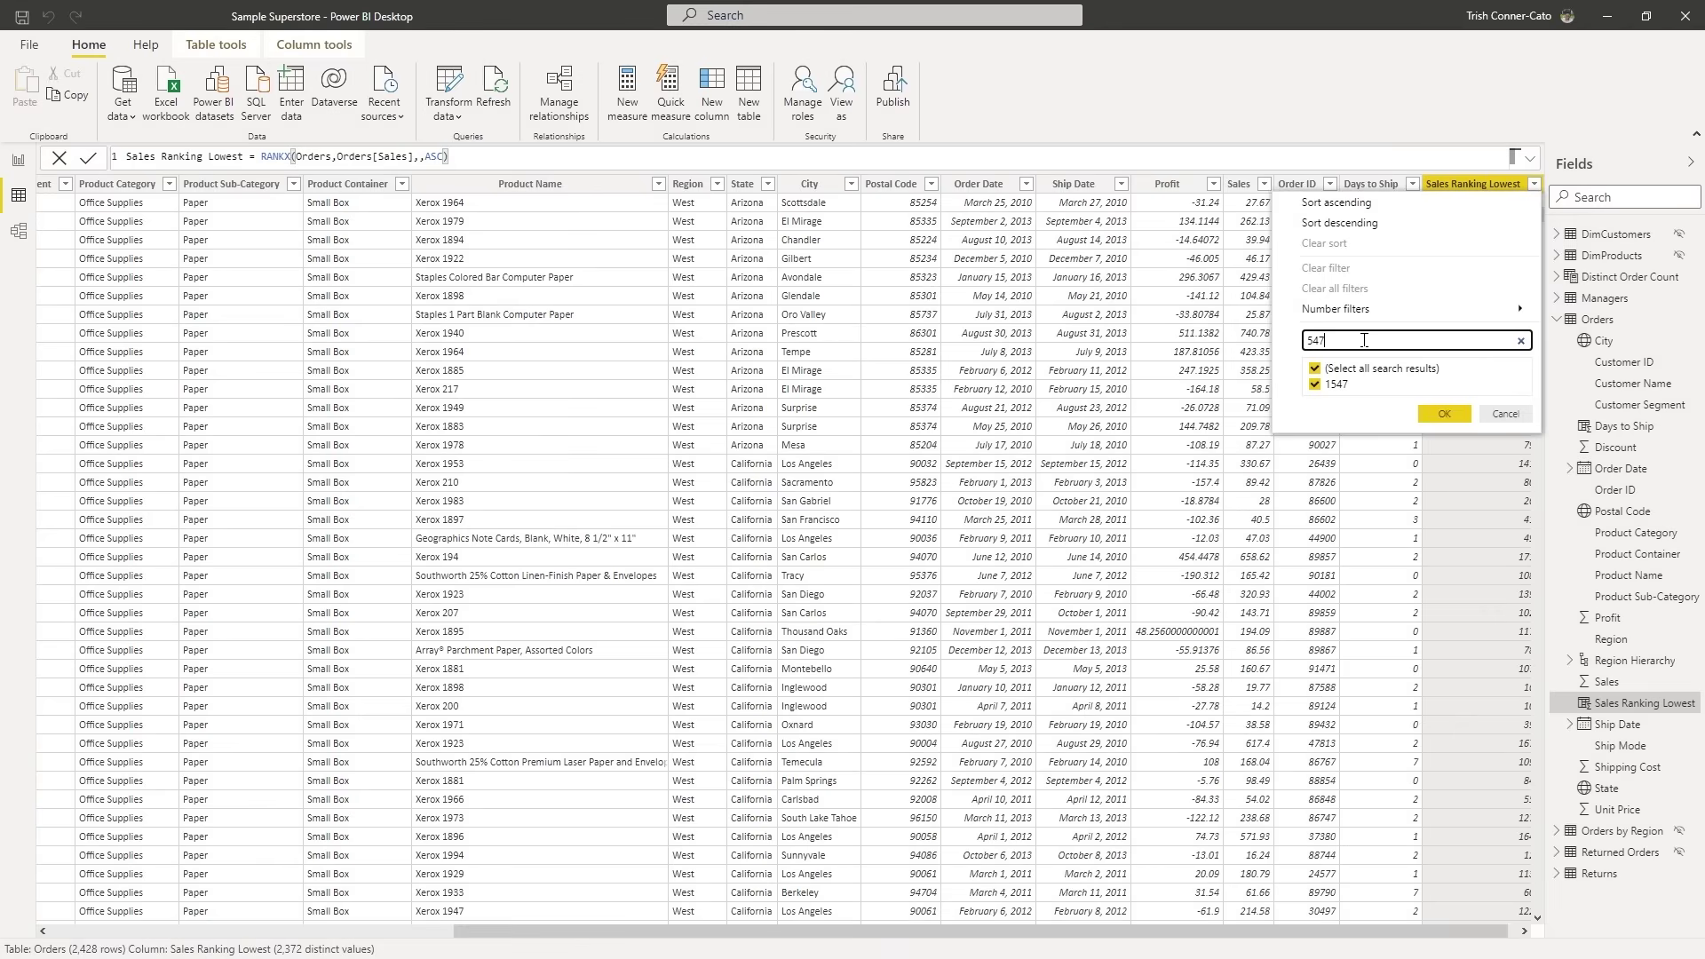
Search the Sales Ranking Lowest filter values for 548 and close the filter without applying it.
key("BackSpace")
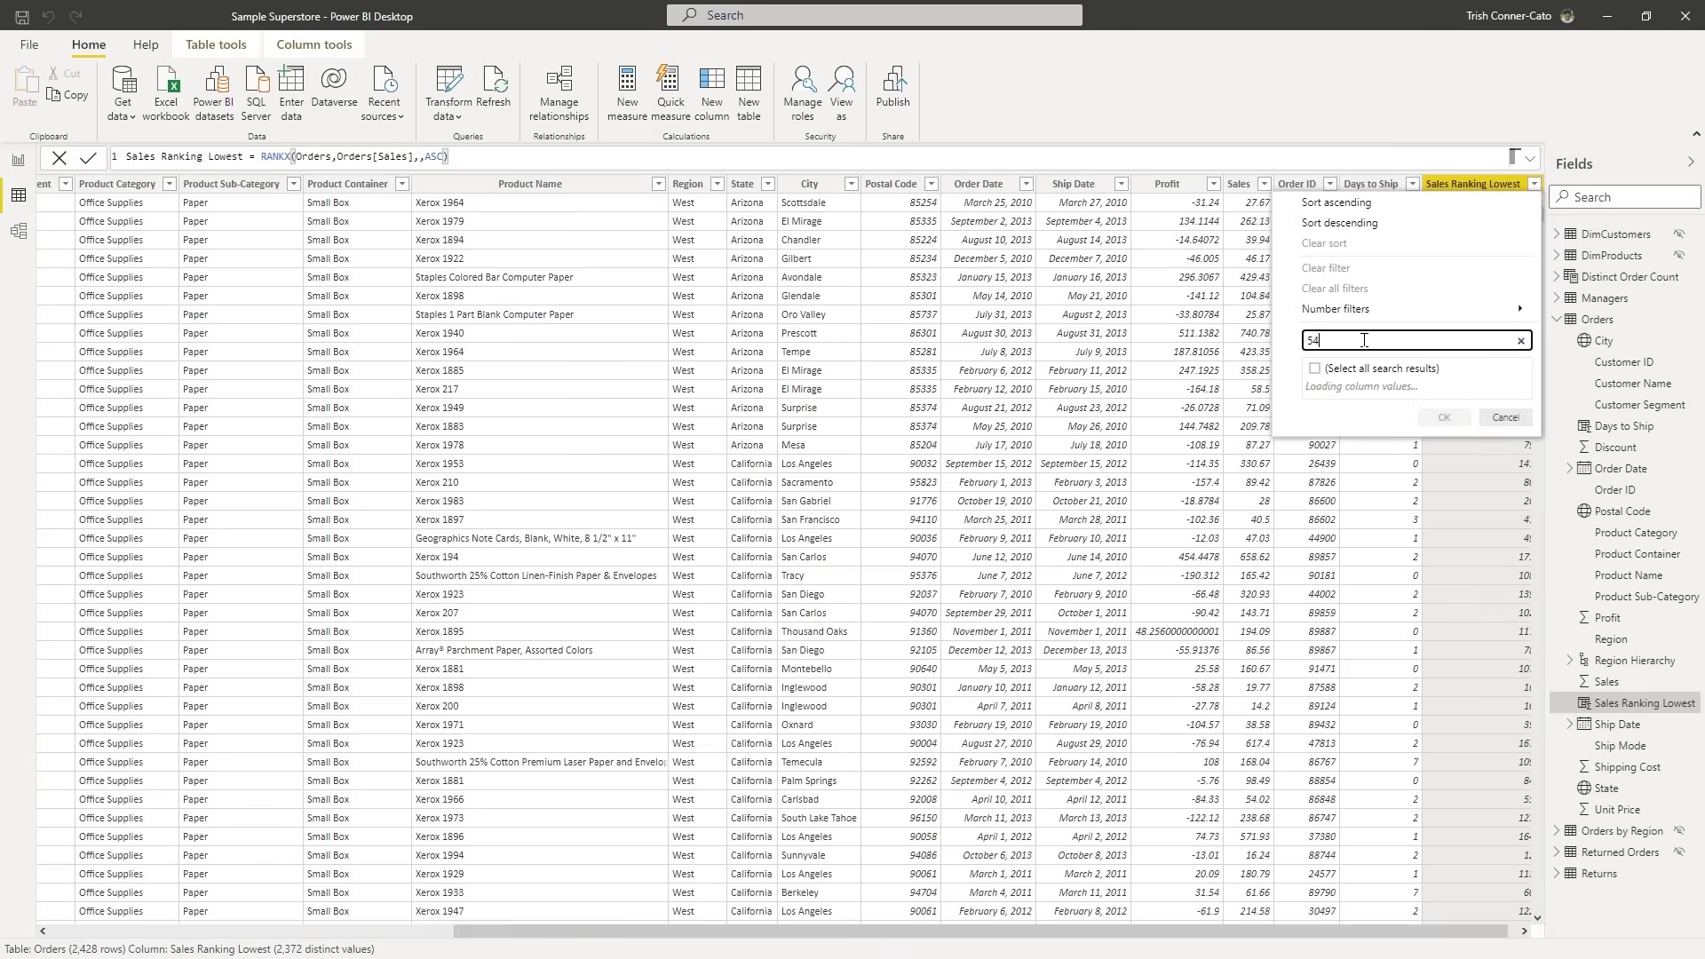
type("8")
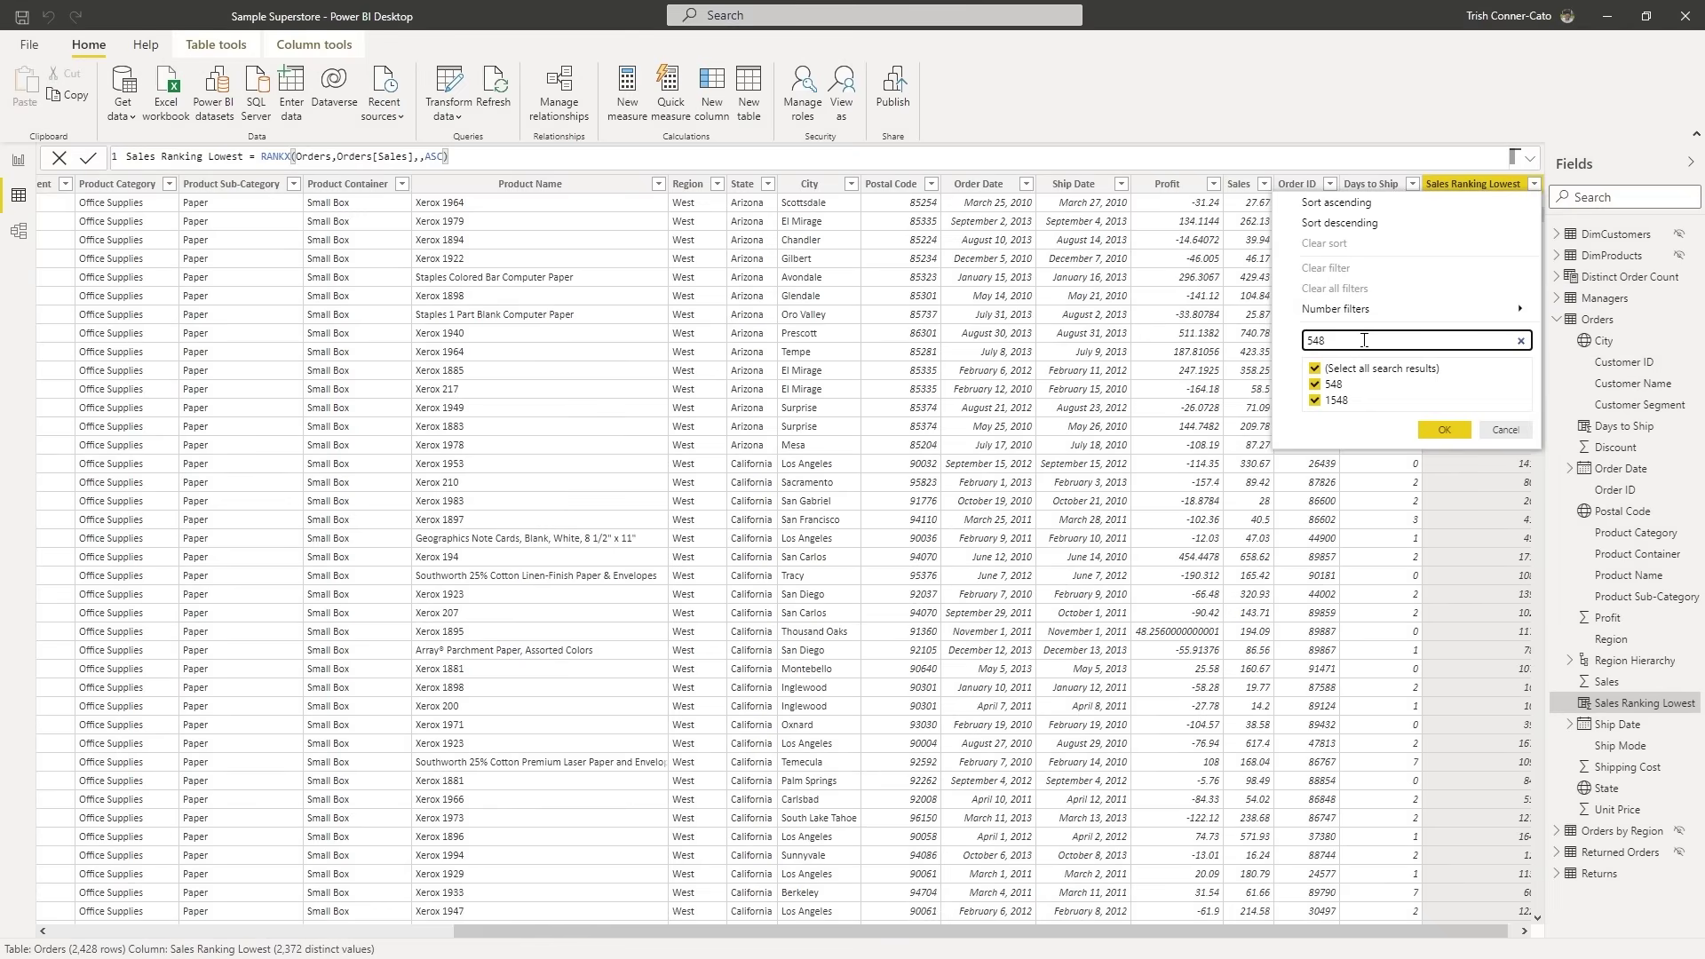
left_click(1505, 430)
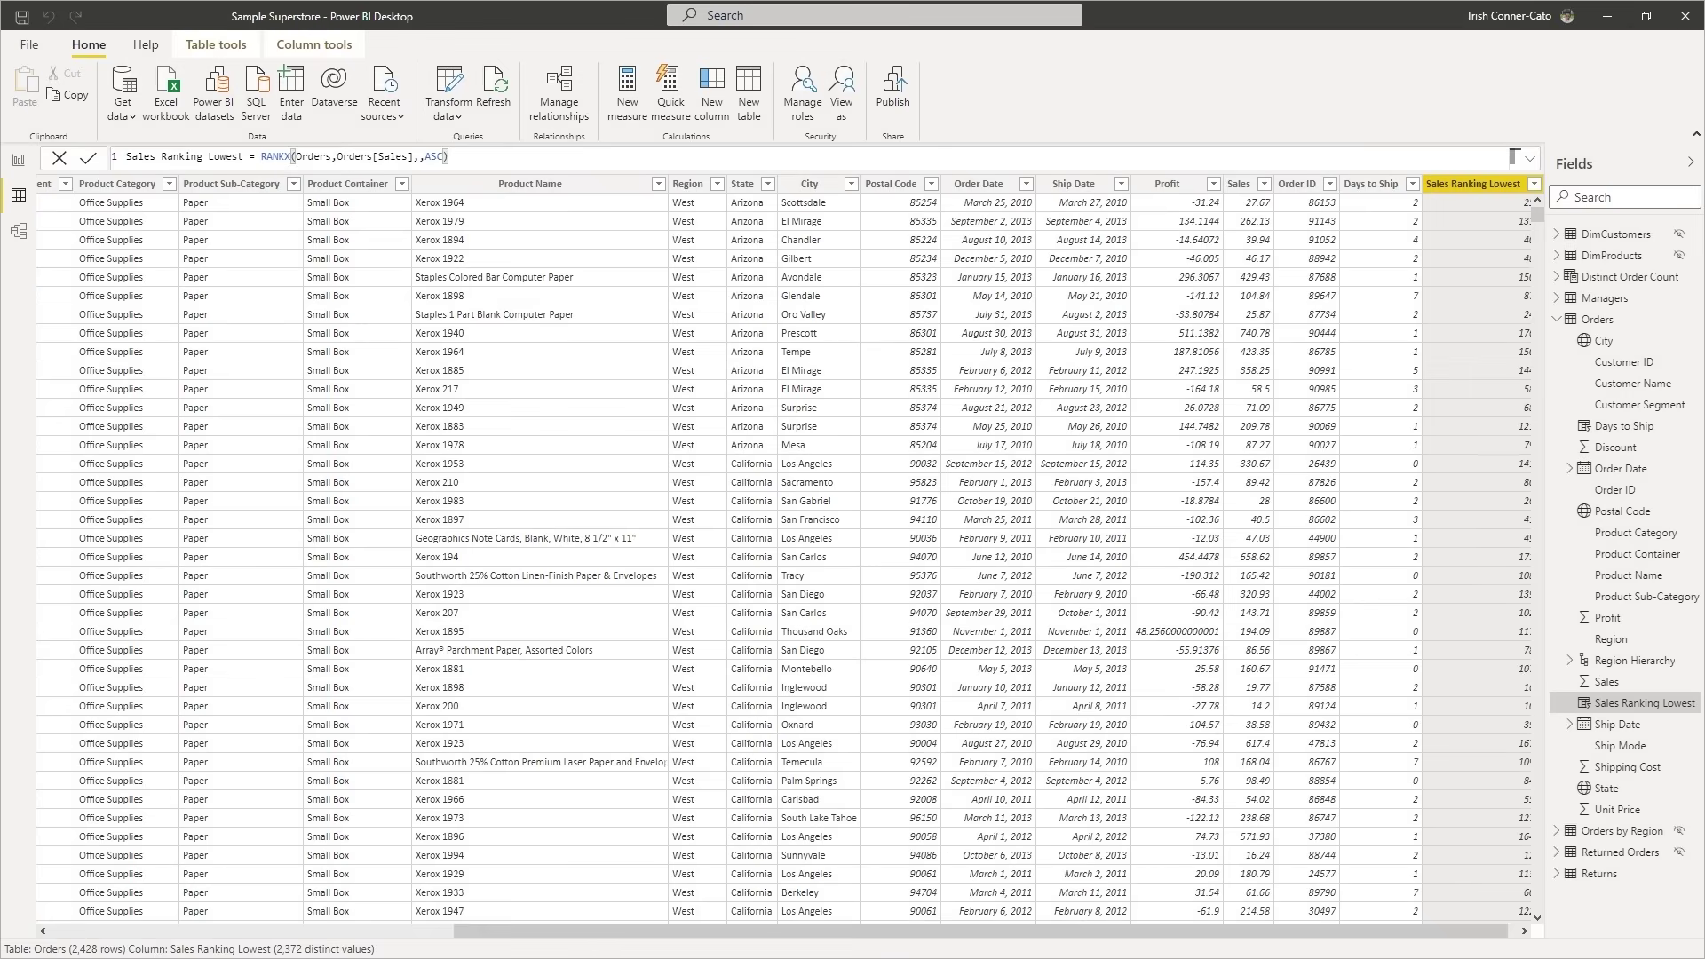
Rename the Sales Ranking Lowest column to Sales Ranking Lowest No Skip and add Dense as the ties argument of its RANKX formula.
left_click(240, 155)
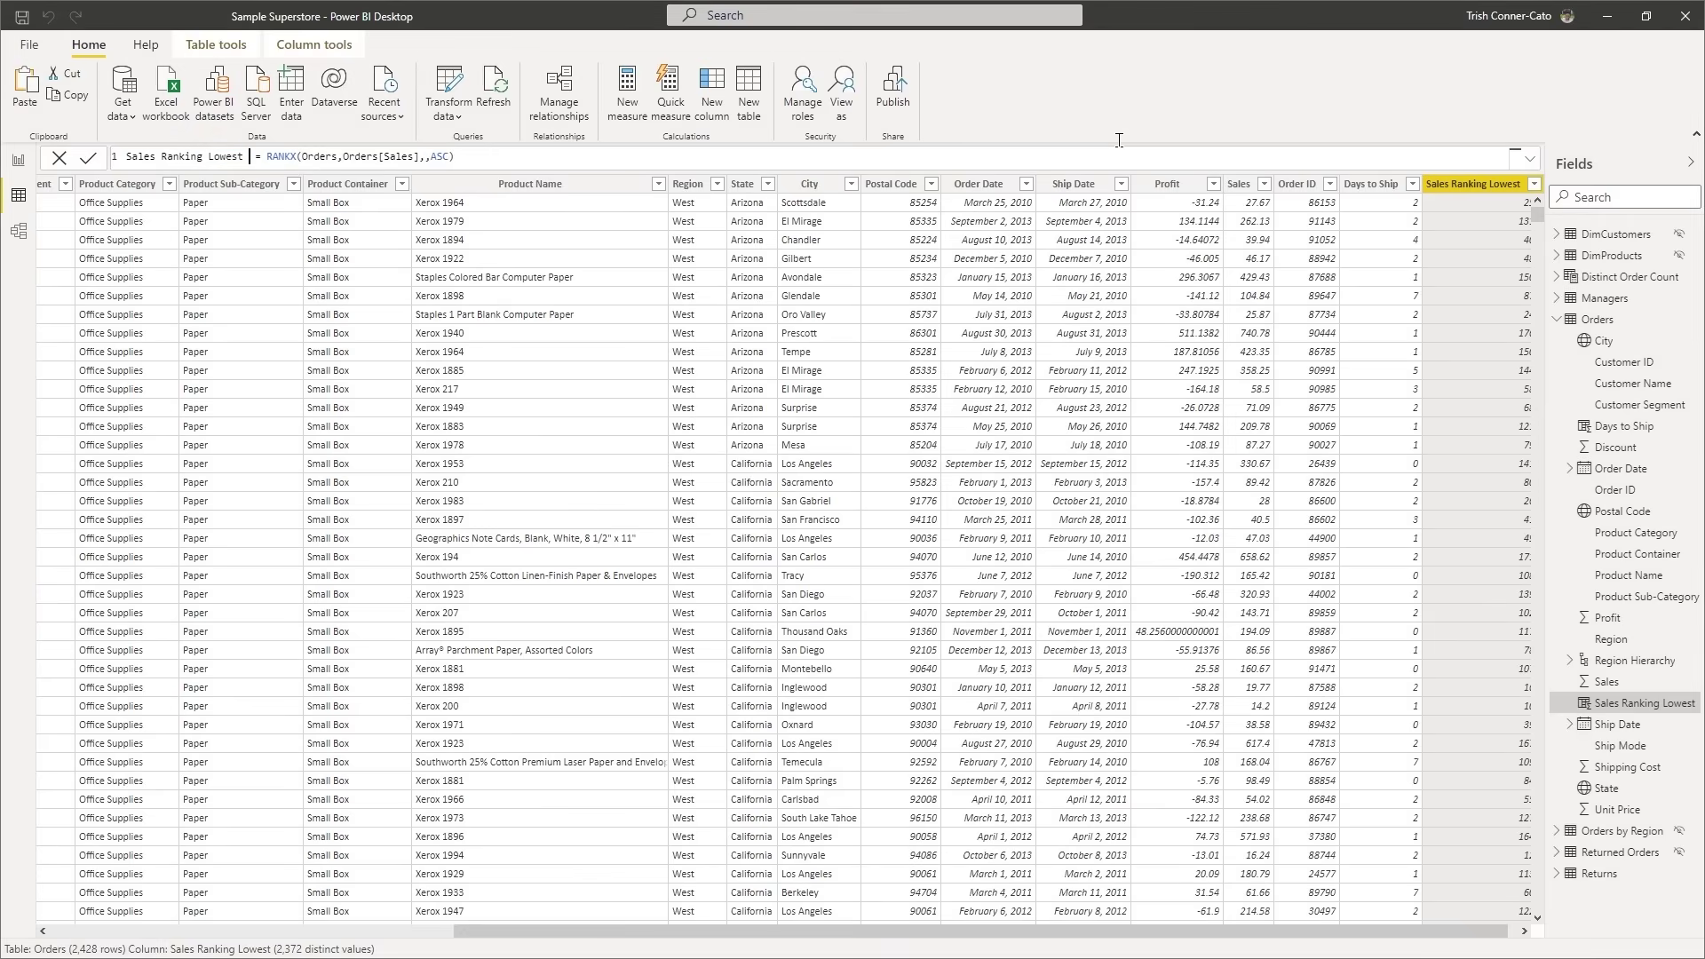
type("No Skip")
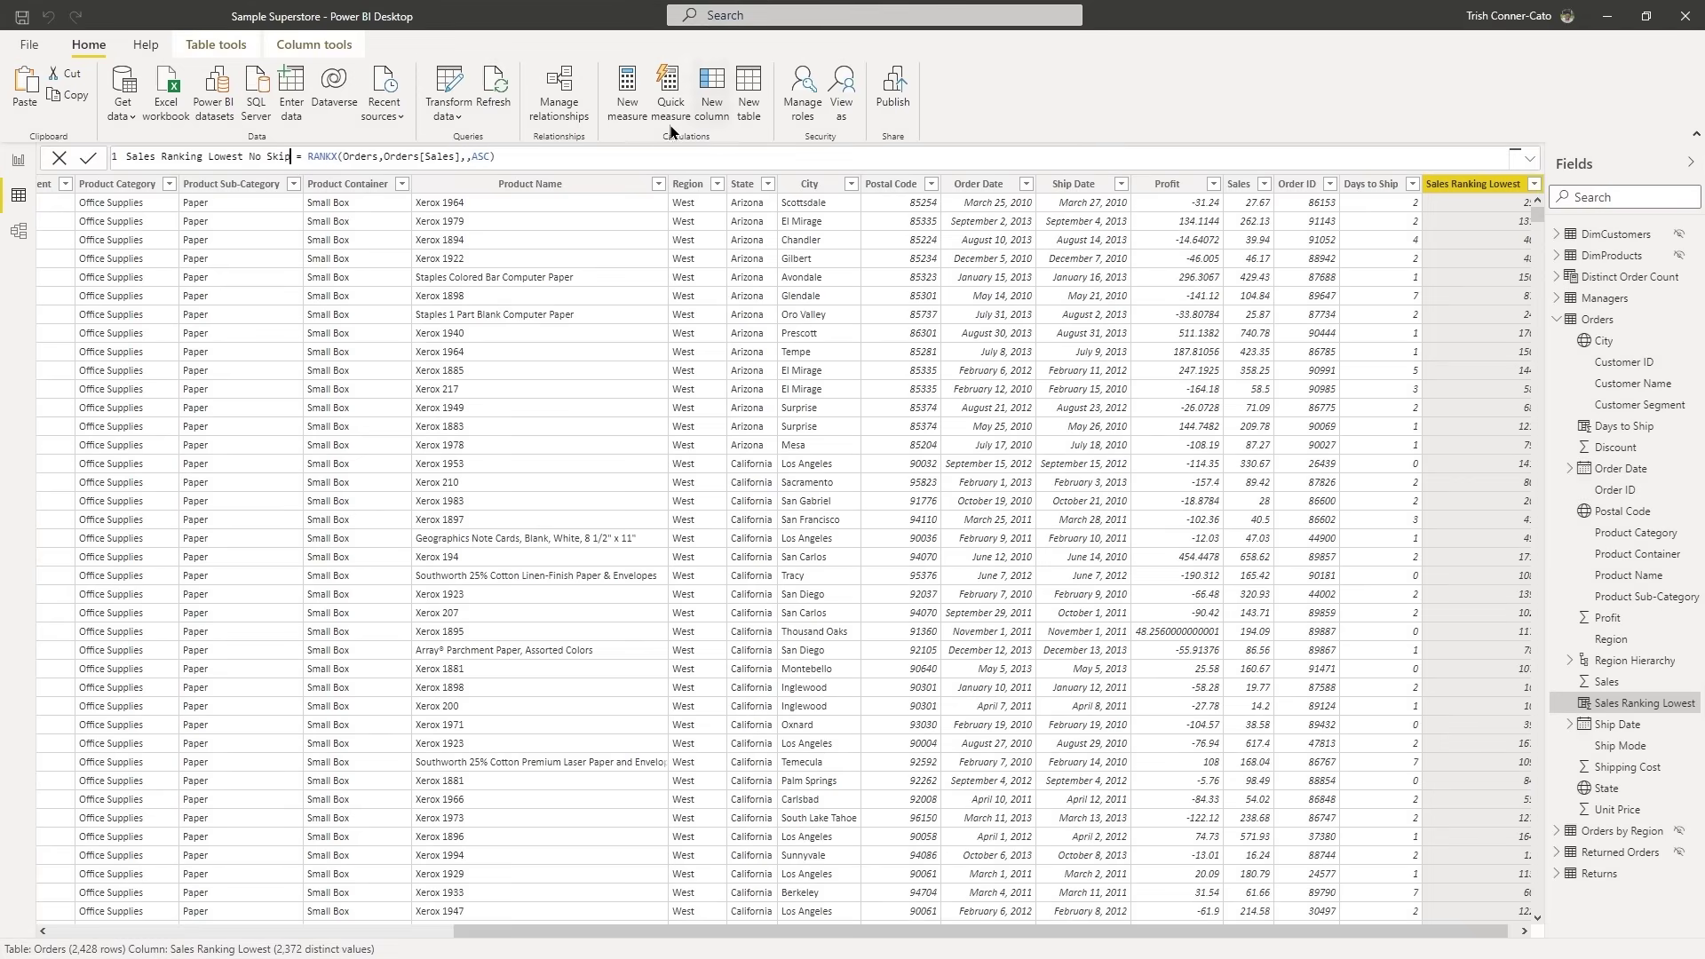
left_click(489, 156)
type(",")
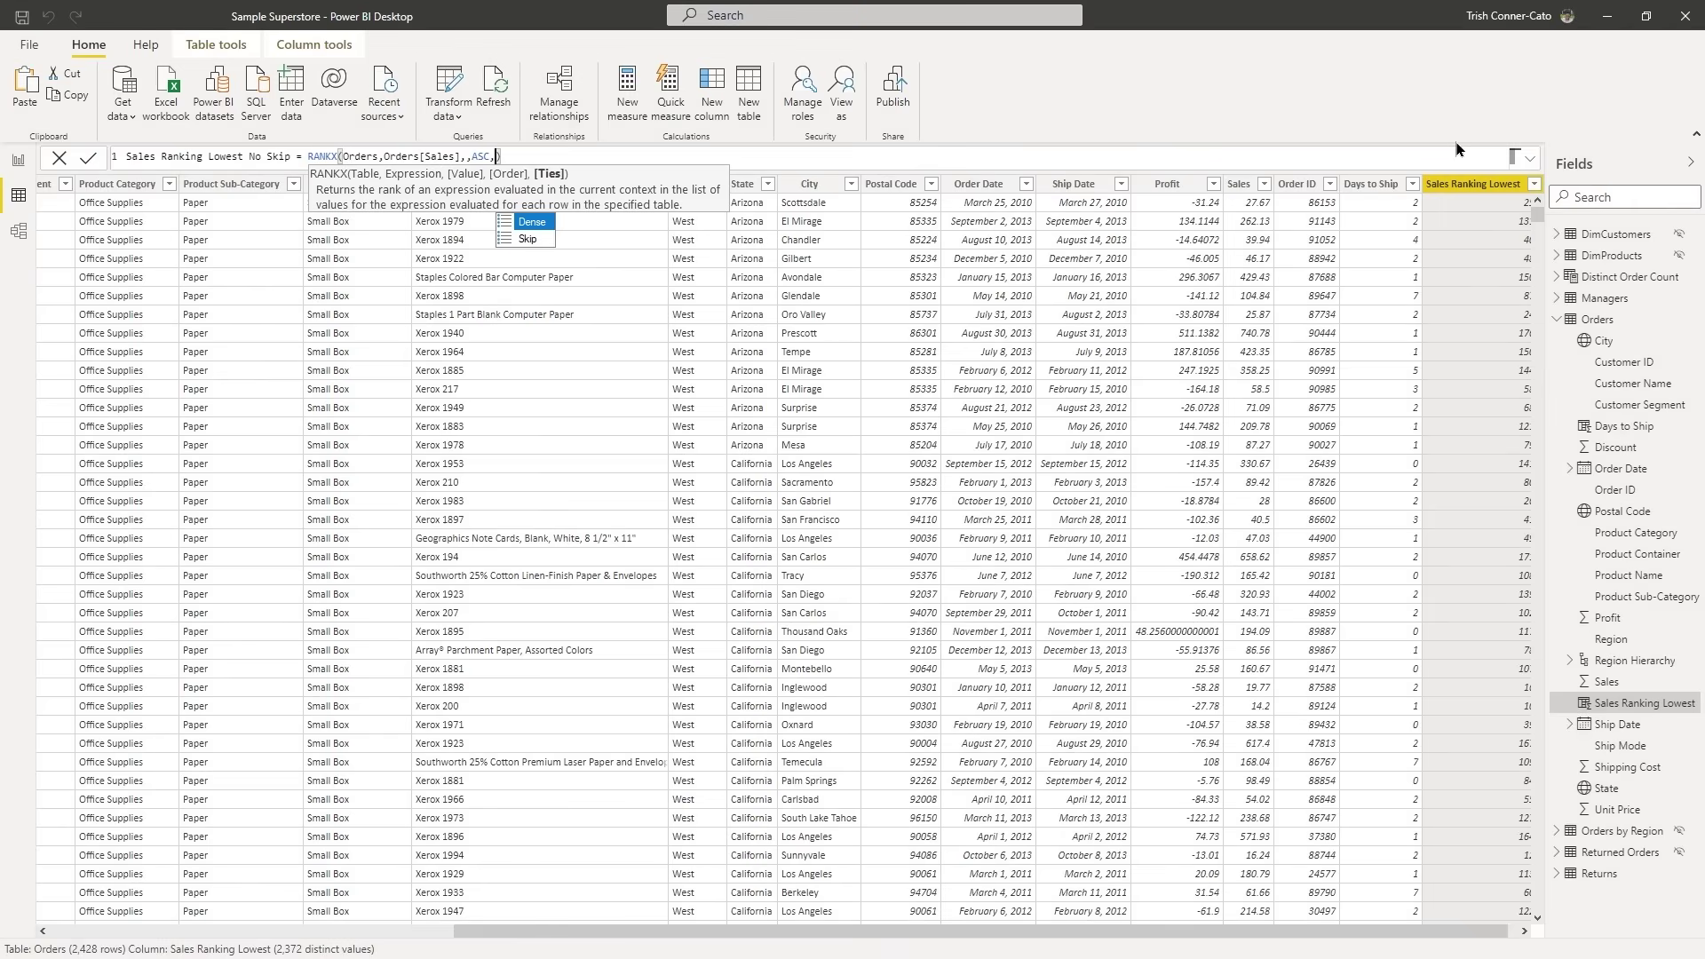
key("Escape")
type("Dense")
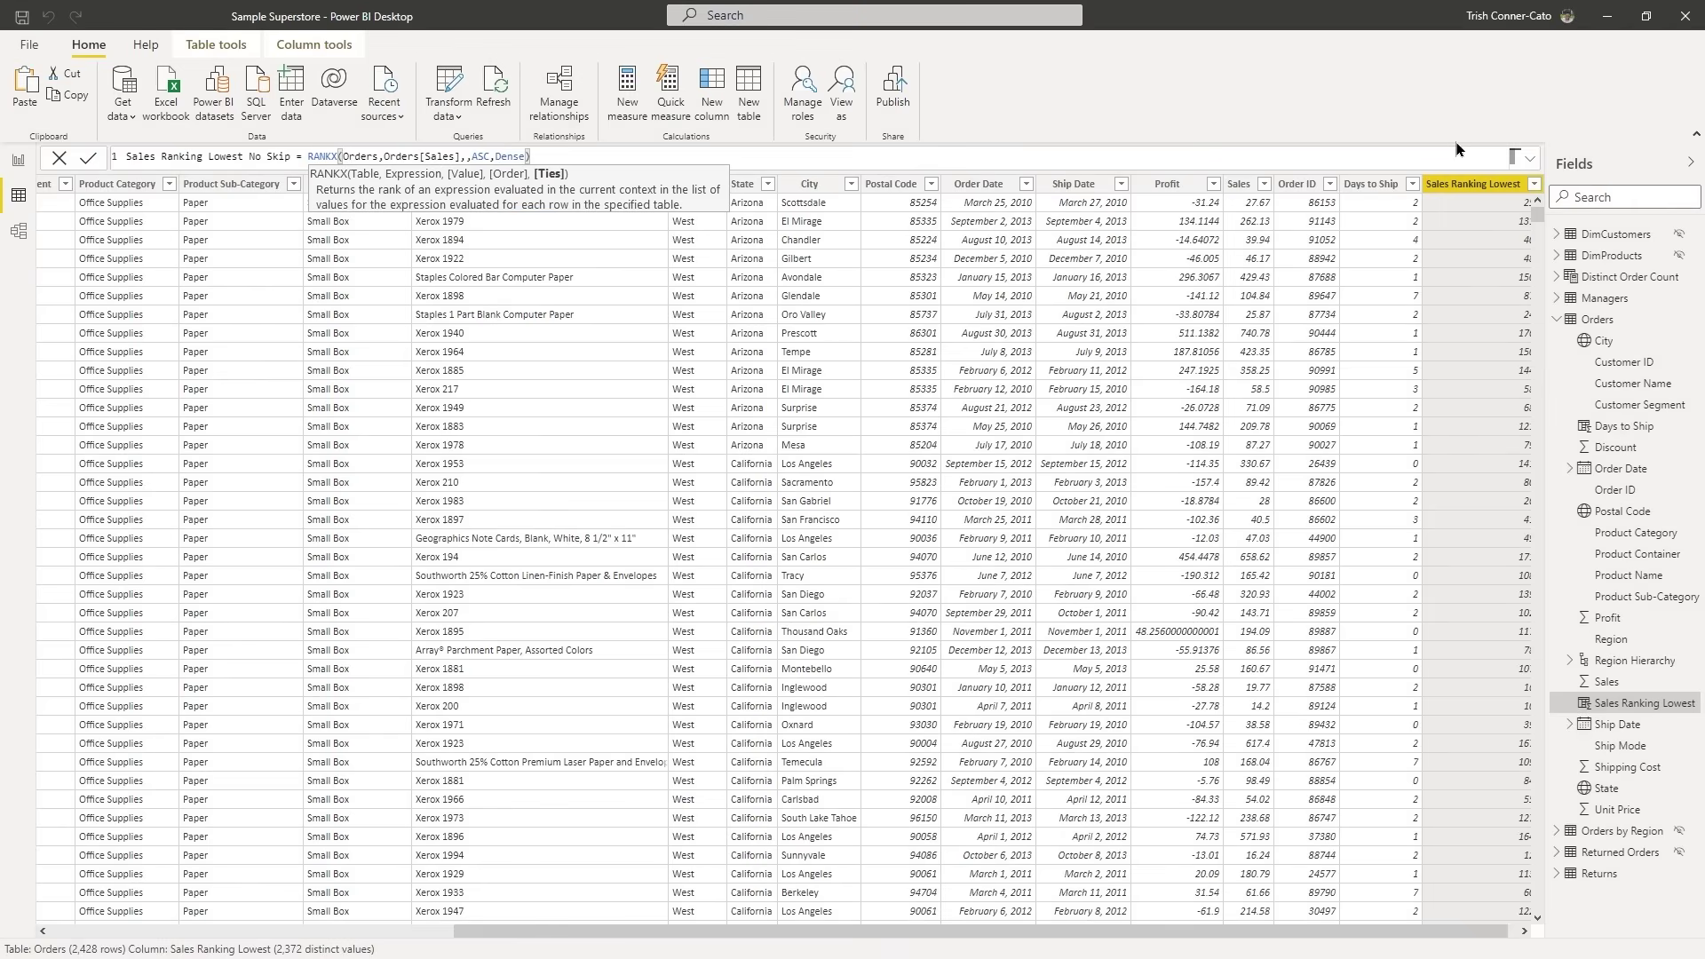
key("Return")
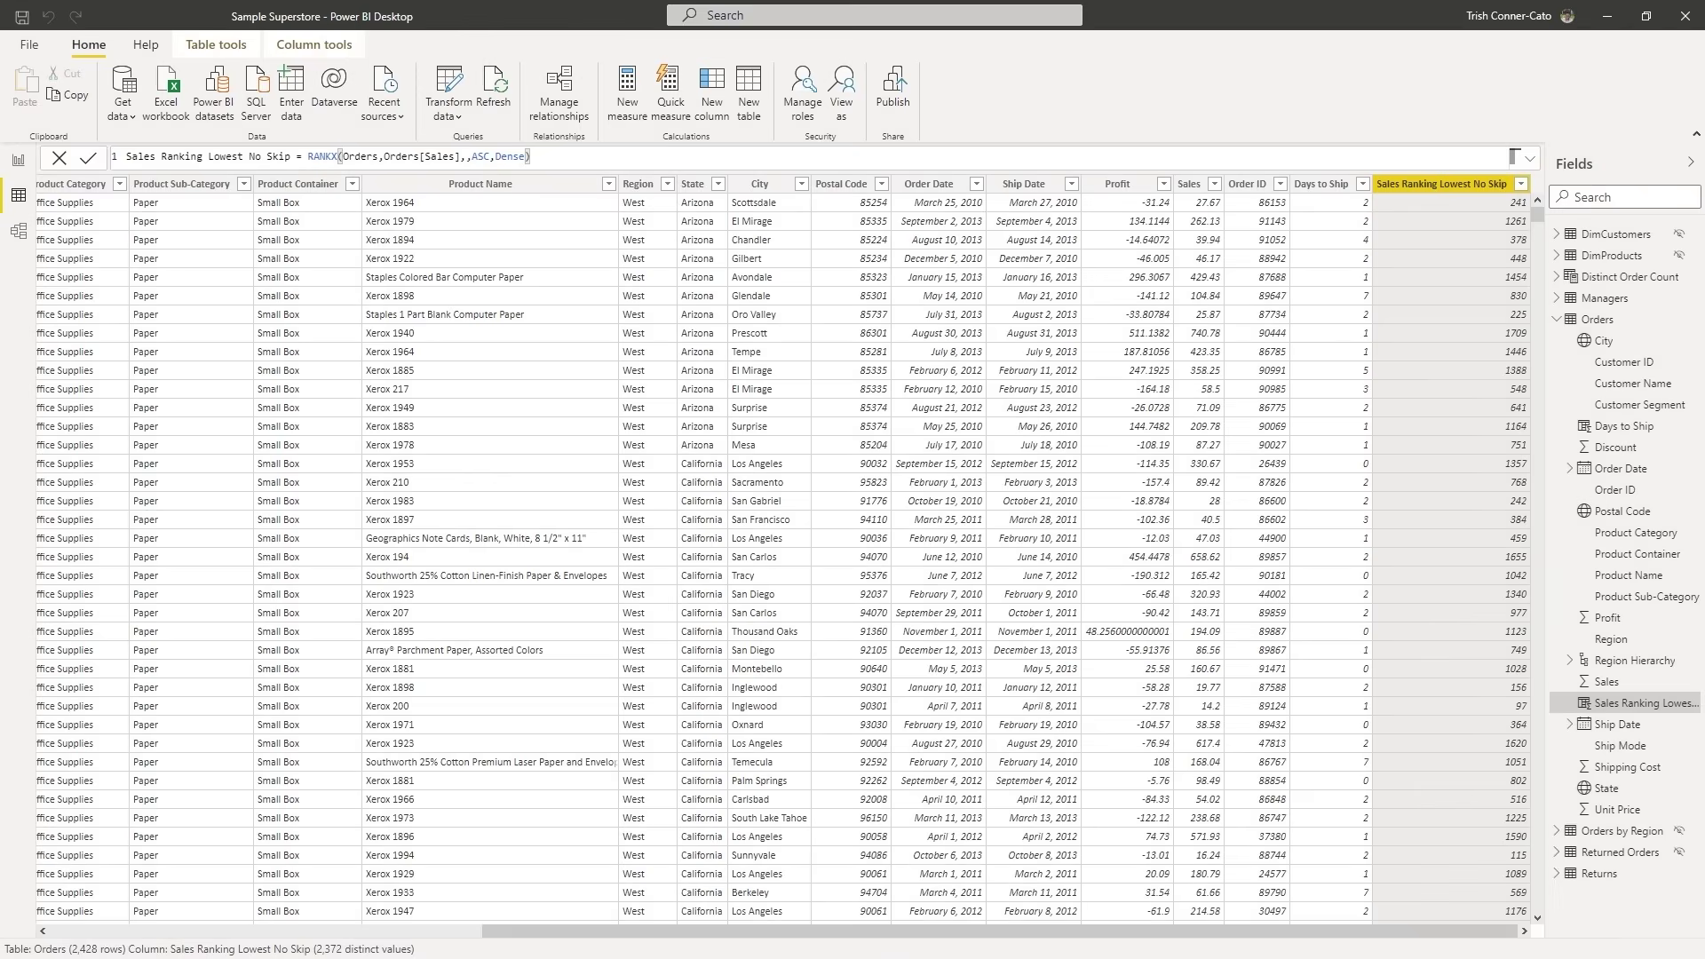
Start a new quick measure on the Orders table with the calculation Total for category (filters not applied).
right_click(1577, 329)
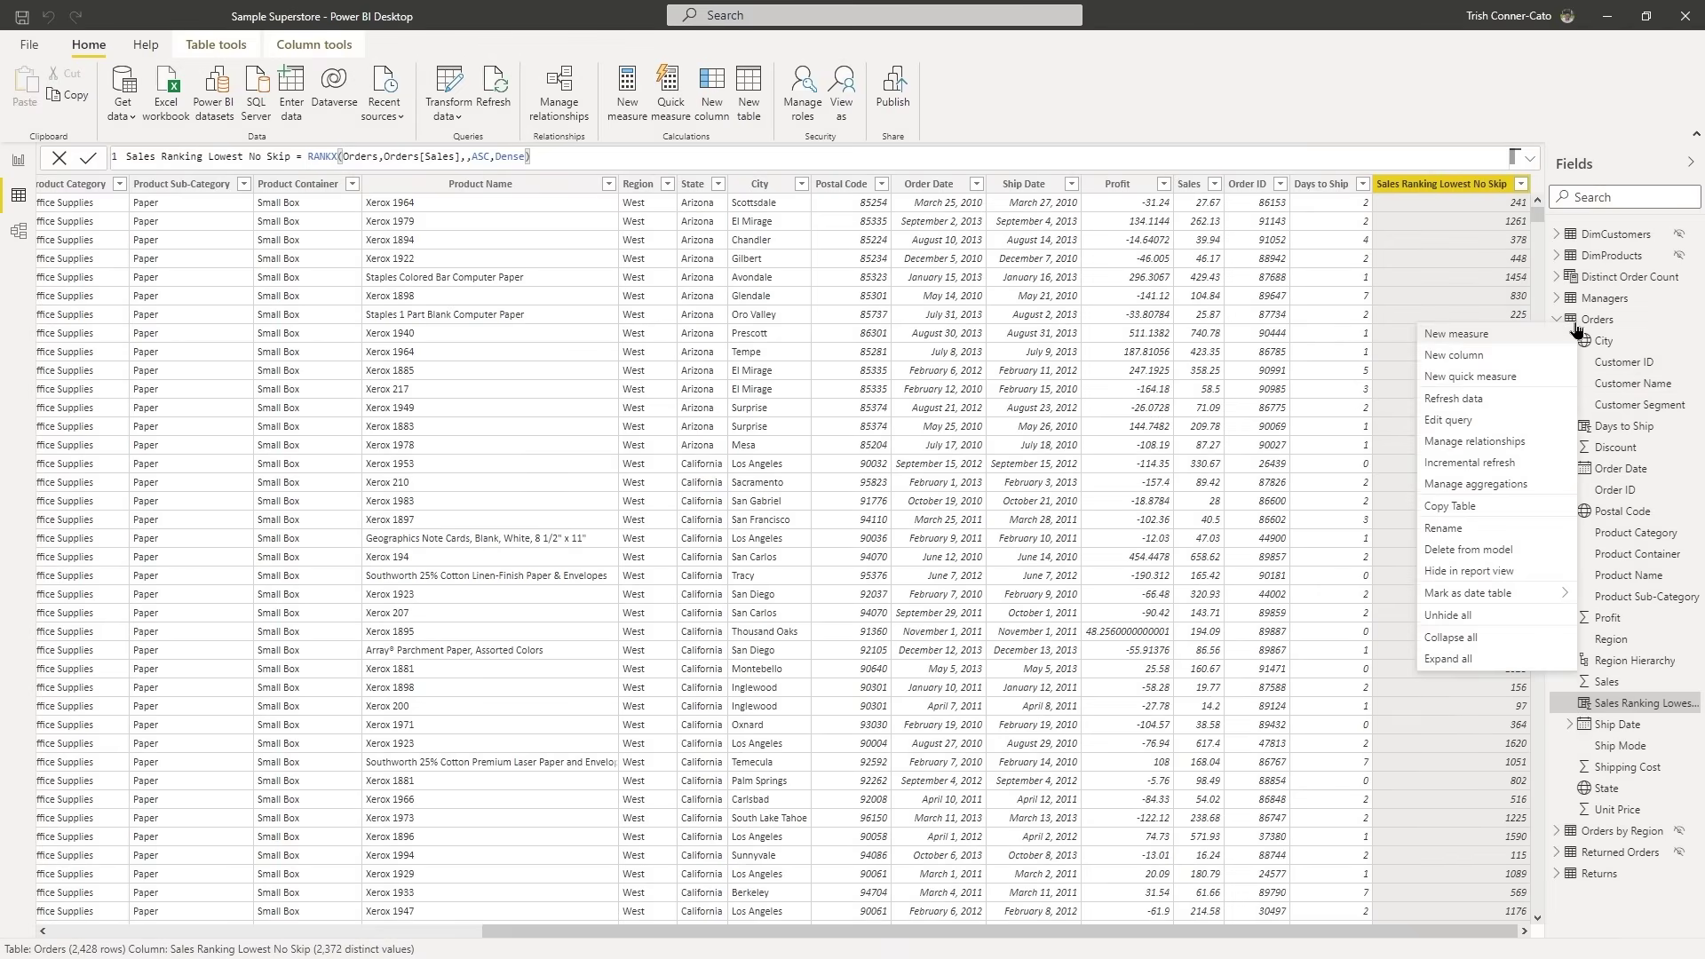
left_click(1474, 376)
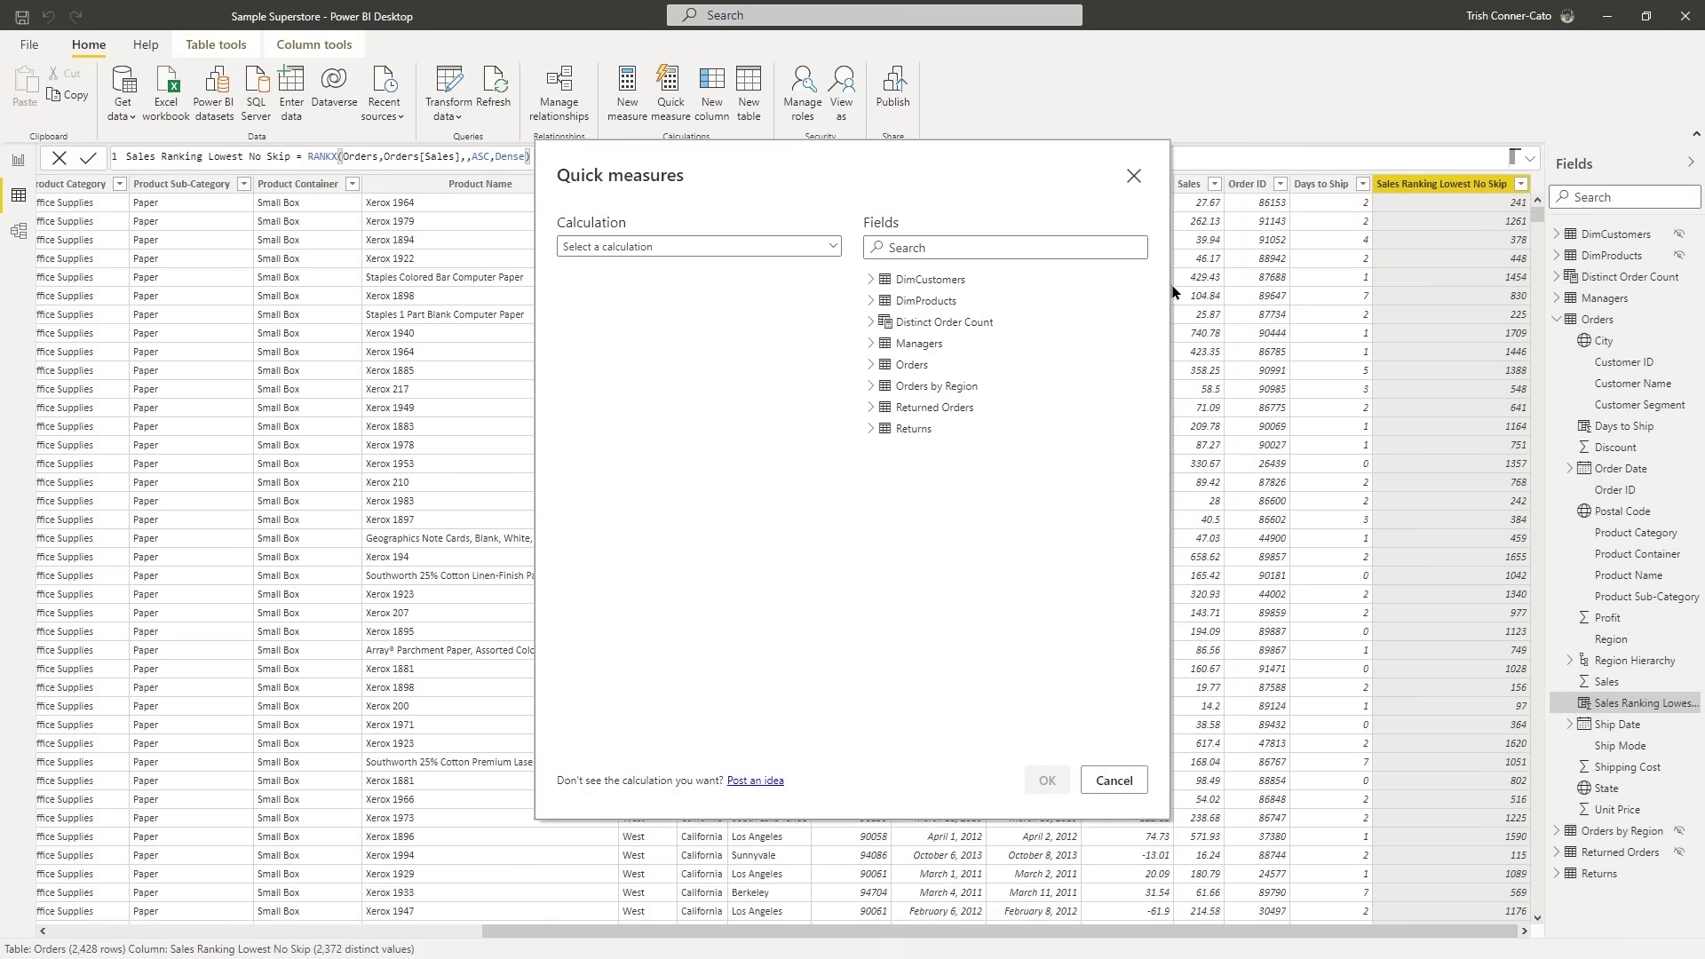
left_click(833, 250)
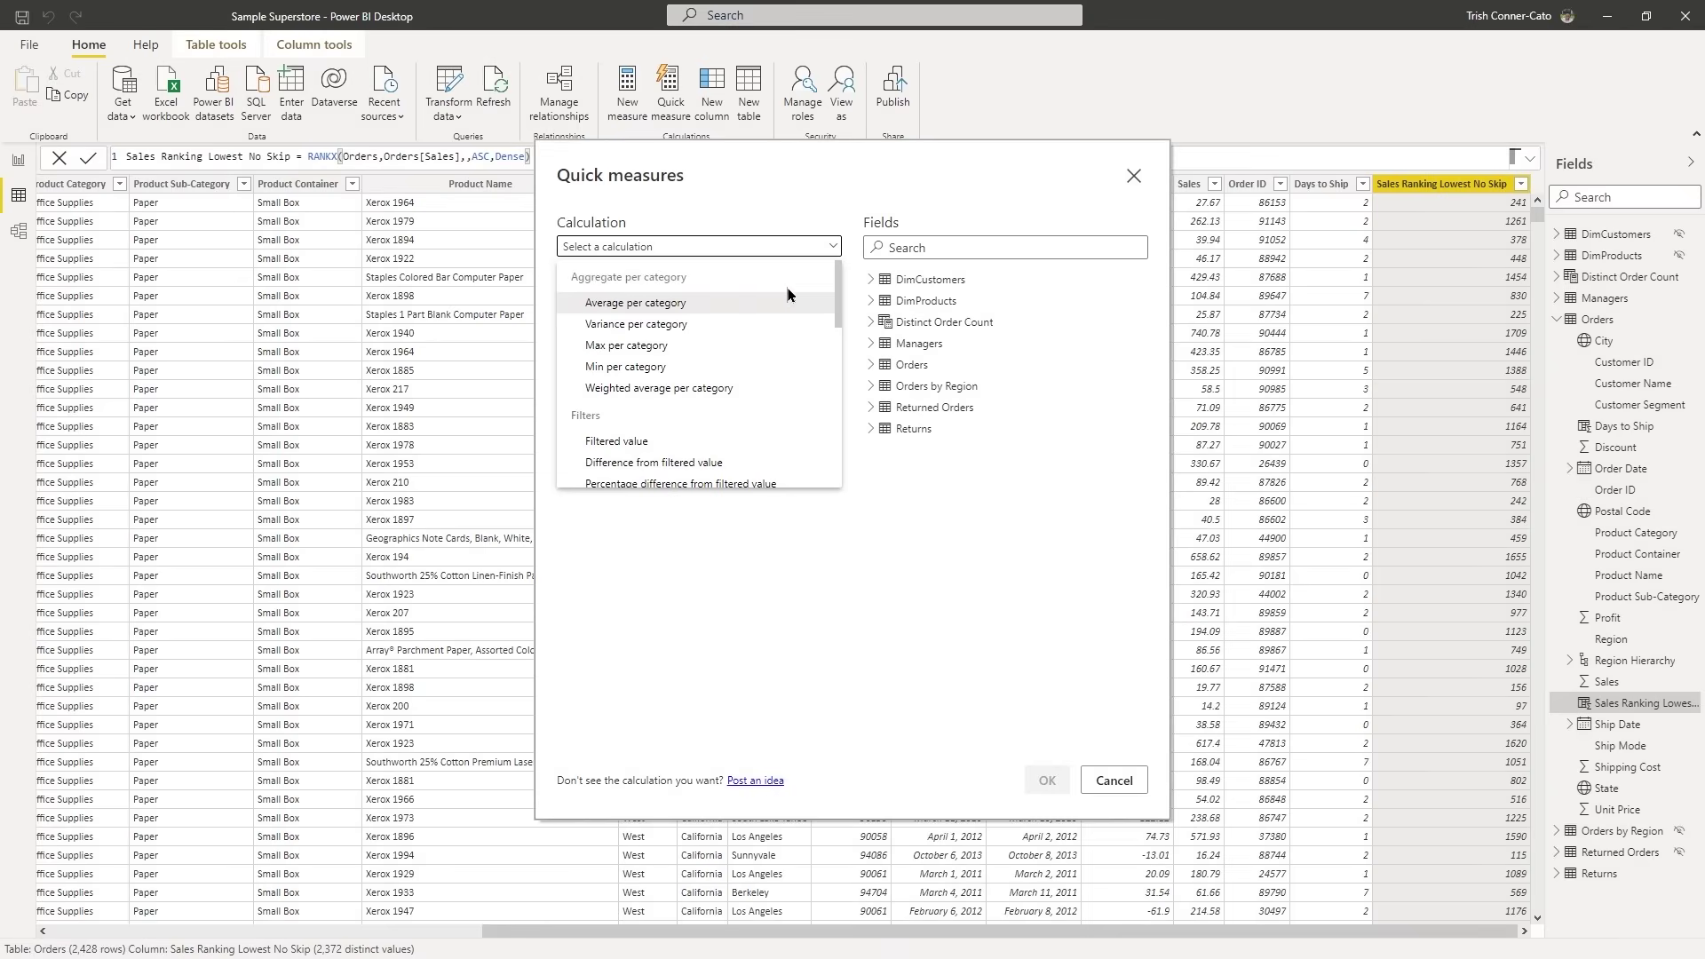
left_click_drag(837, 294, 840, 342)
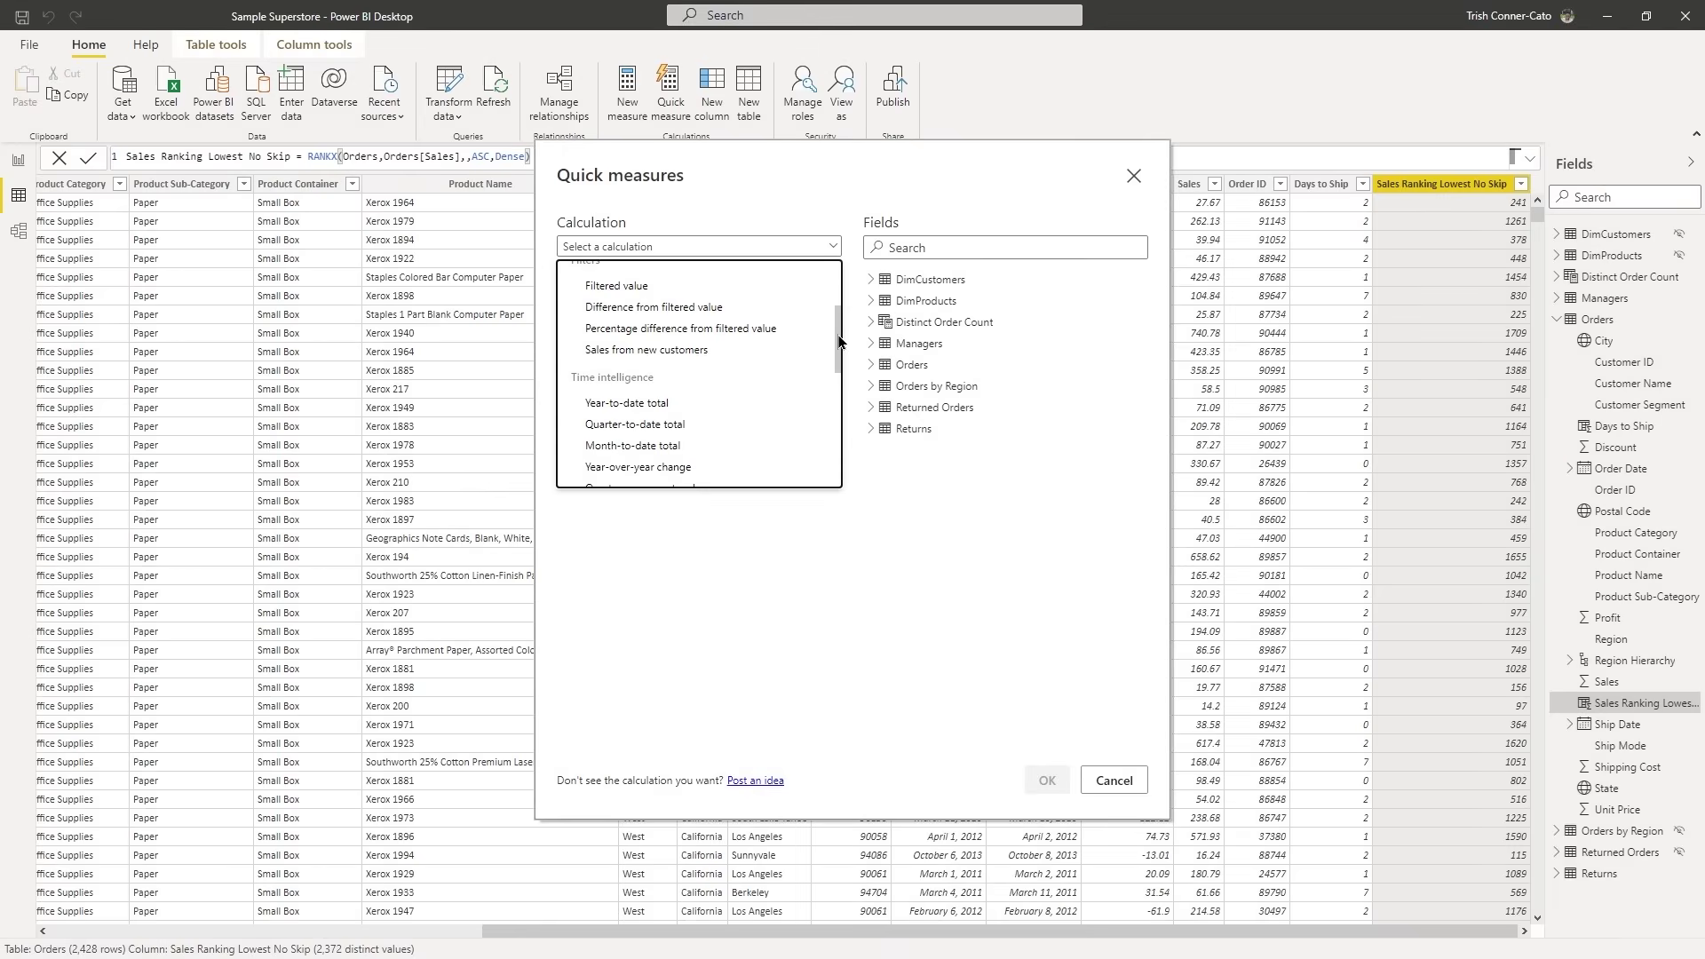
left_click_drag(840, 342, 819, 412)
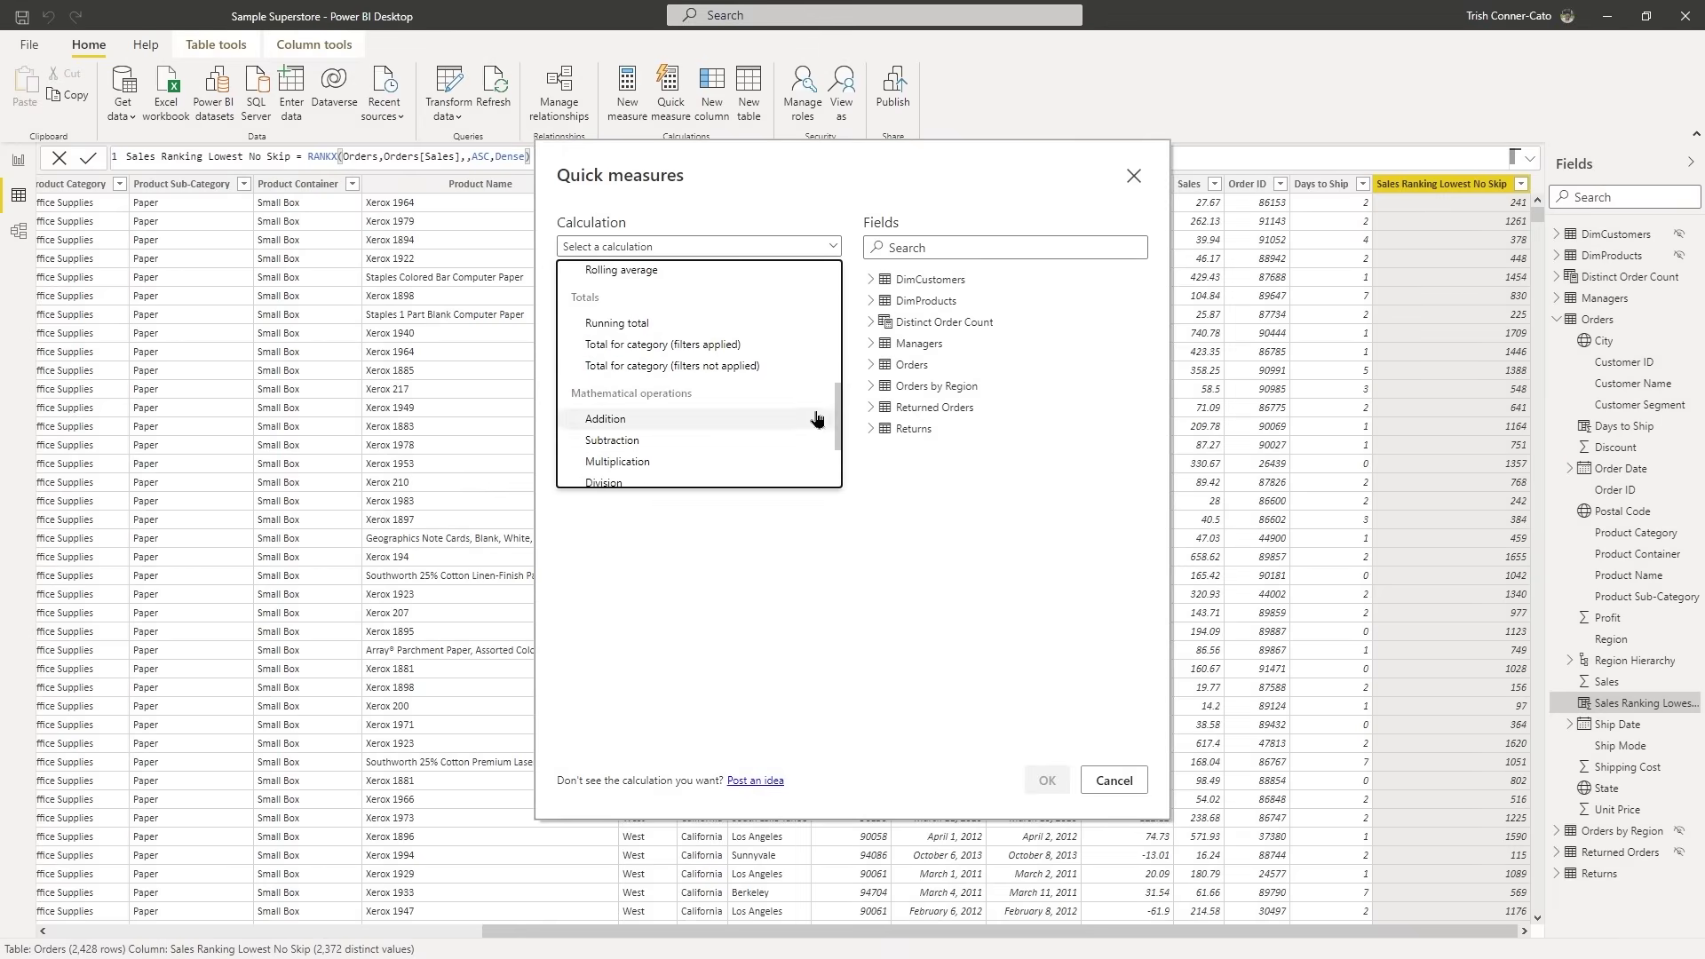
left_click(667, 366)
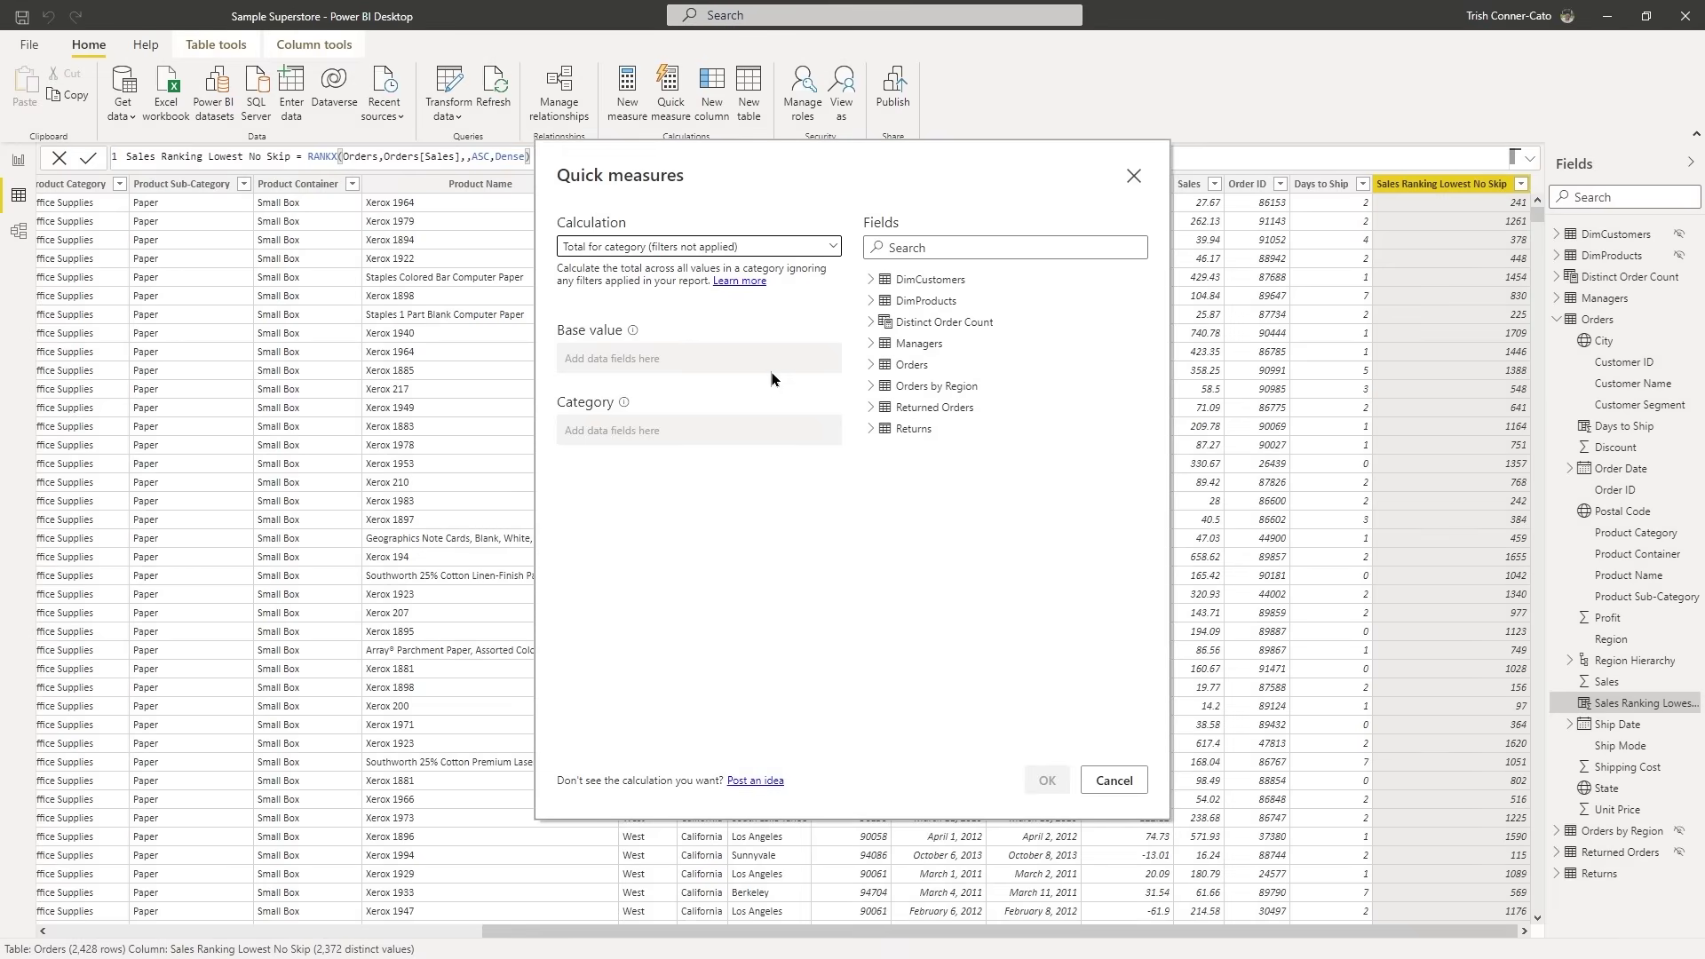
Set the quick measure's base value to Average of Sales and its category to Customer Segment from Orders, and create it.
left_click(873, 366)
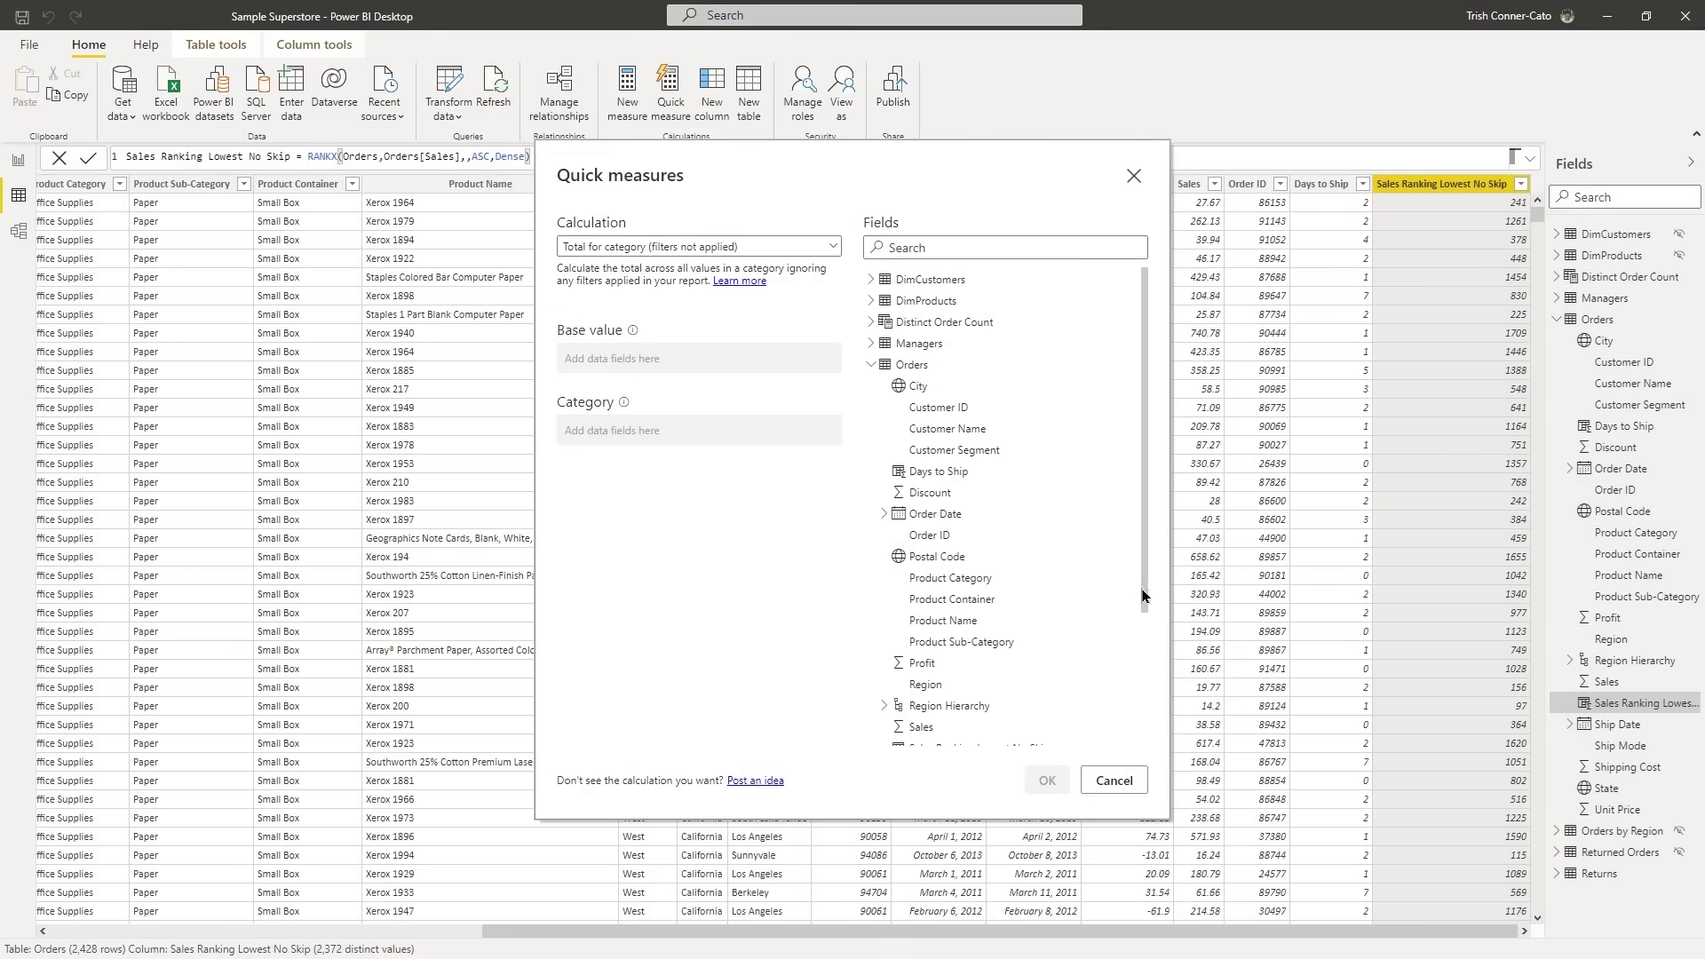
left_click_drag(944, 728, 624, 367)
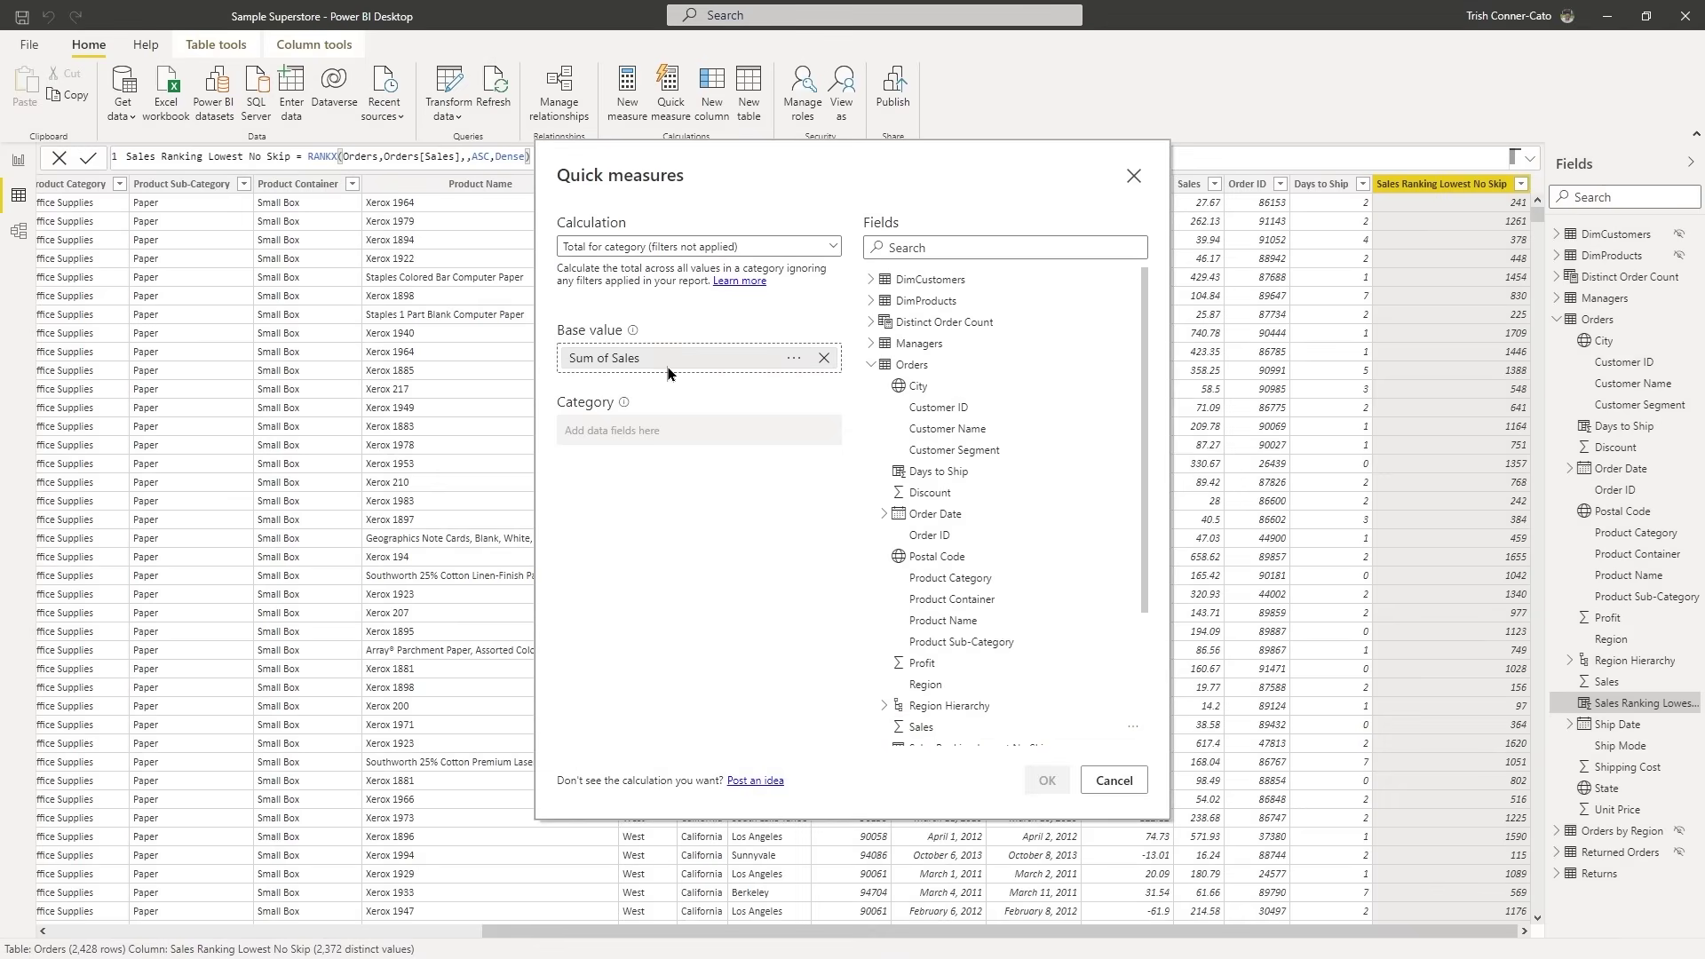
left_click(796, 361)
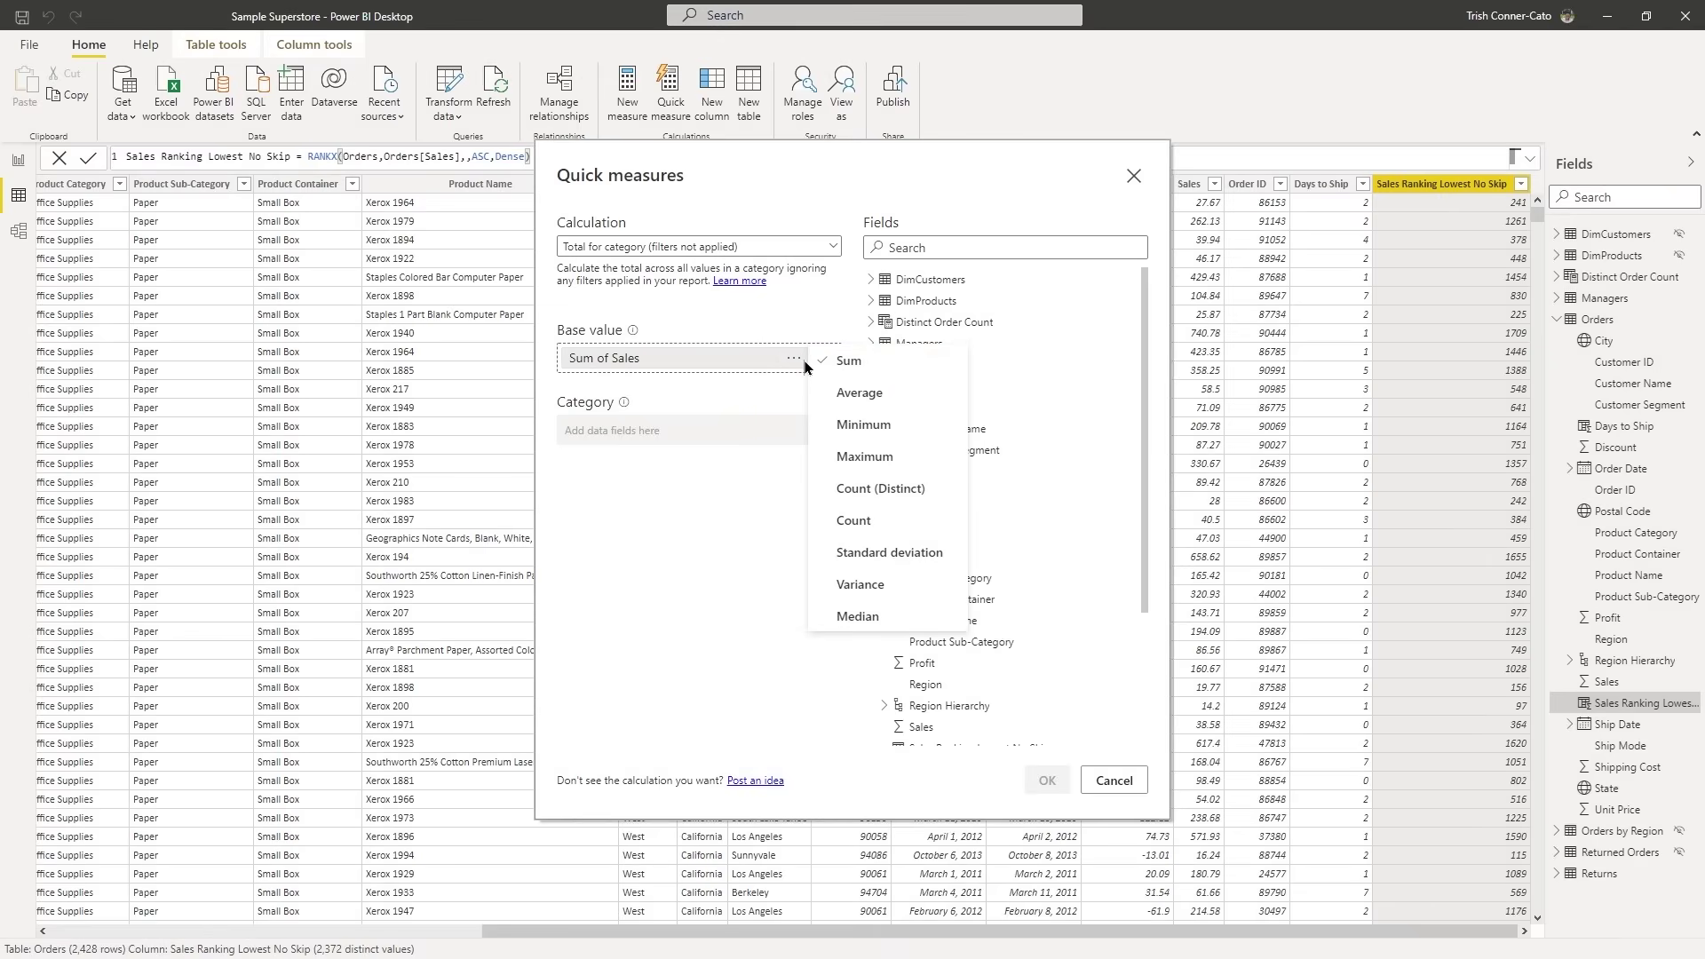
left_click(846, 393)
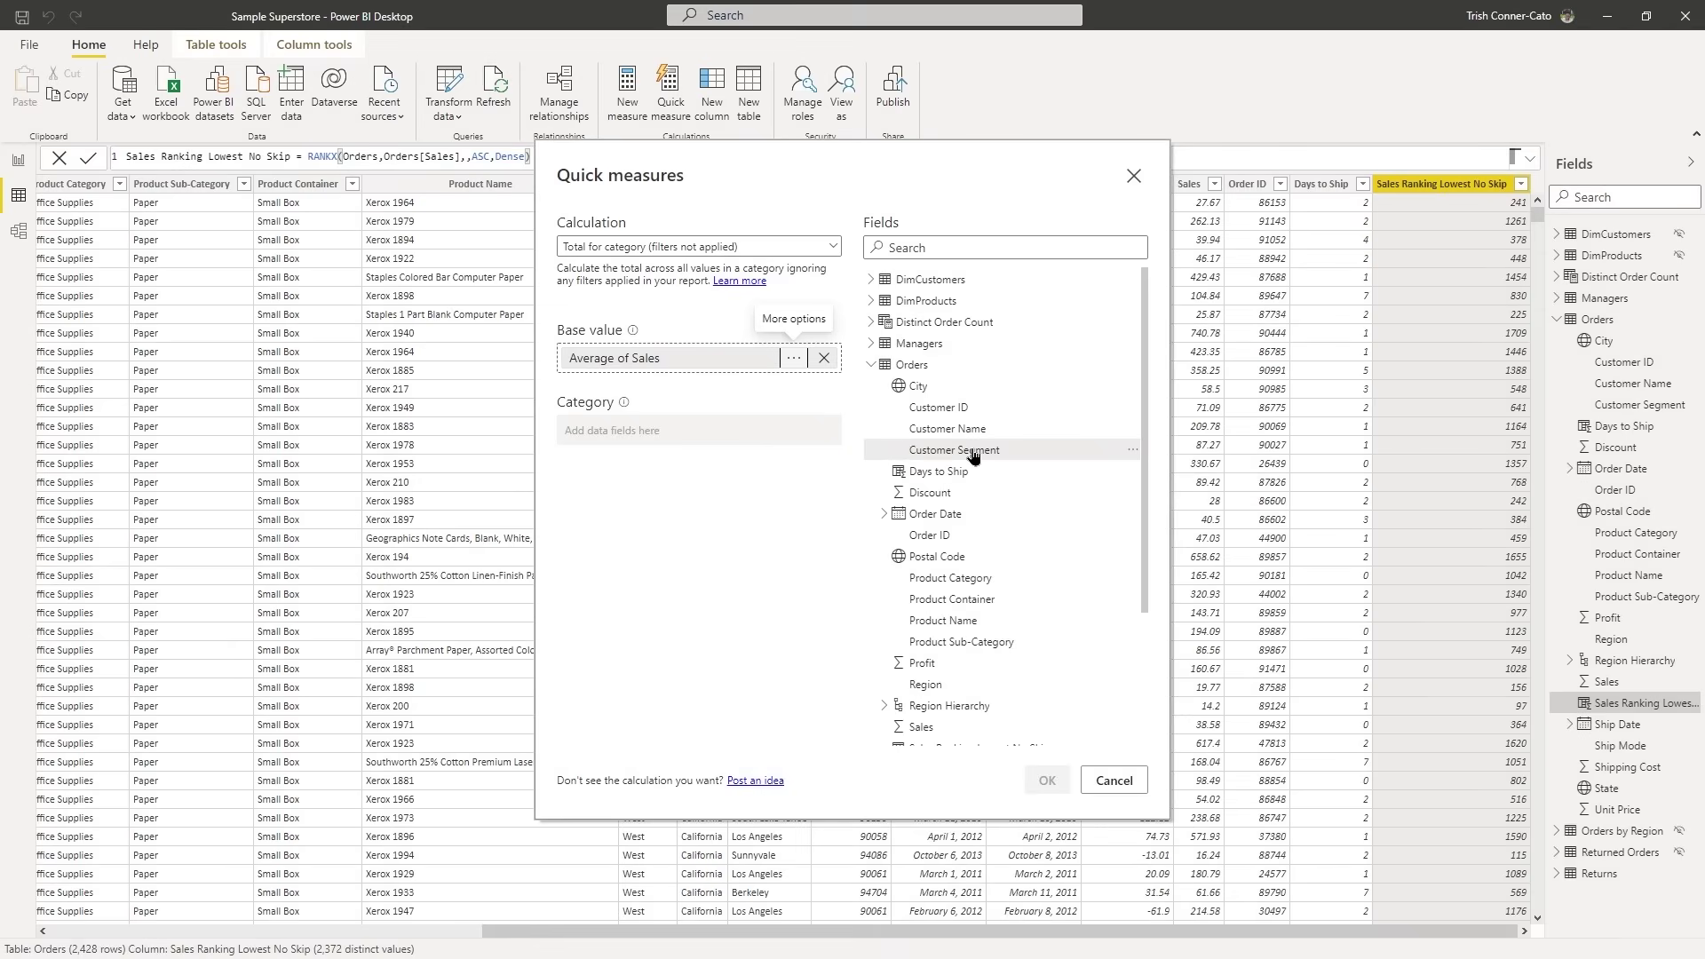
left_click_drag(973, 451, 639, 435)
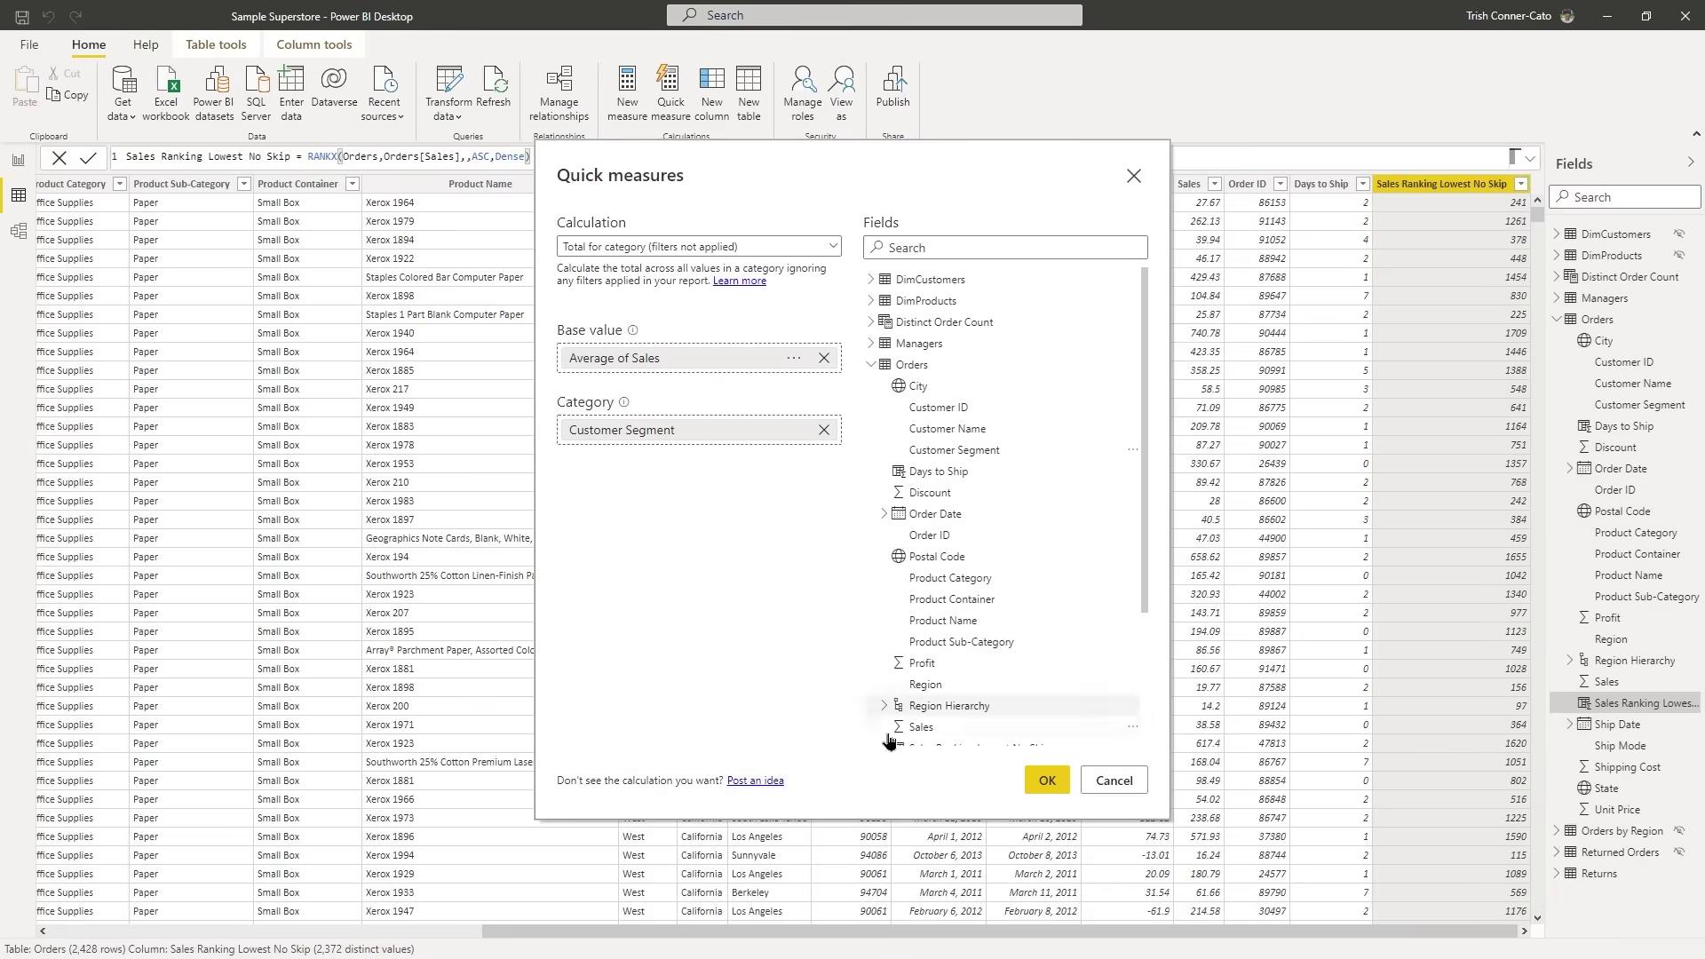
left_click(1047, 781)
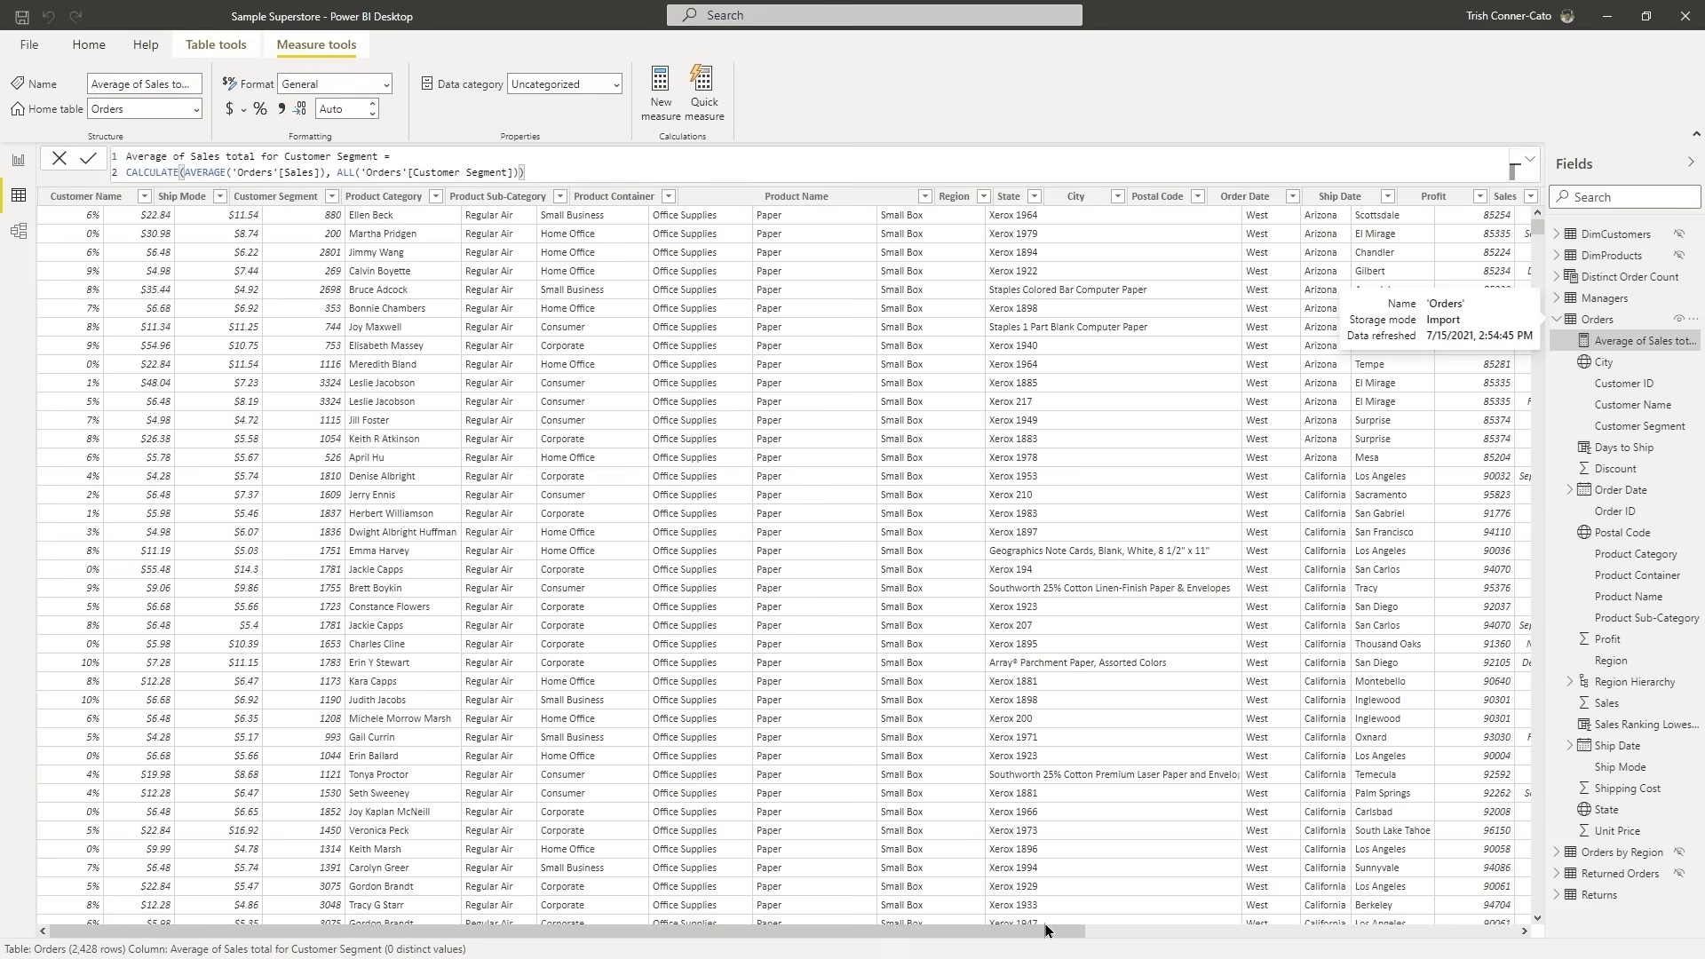
left_click_drag(1048, 937, 932, 915)
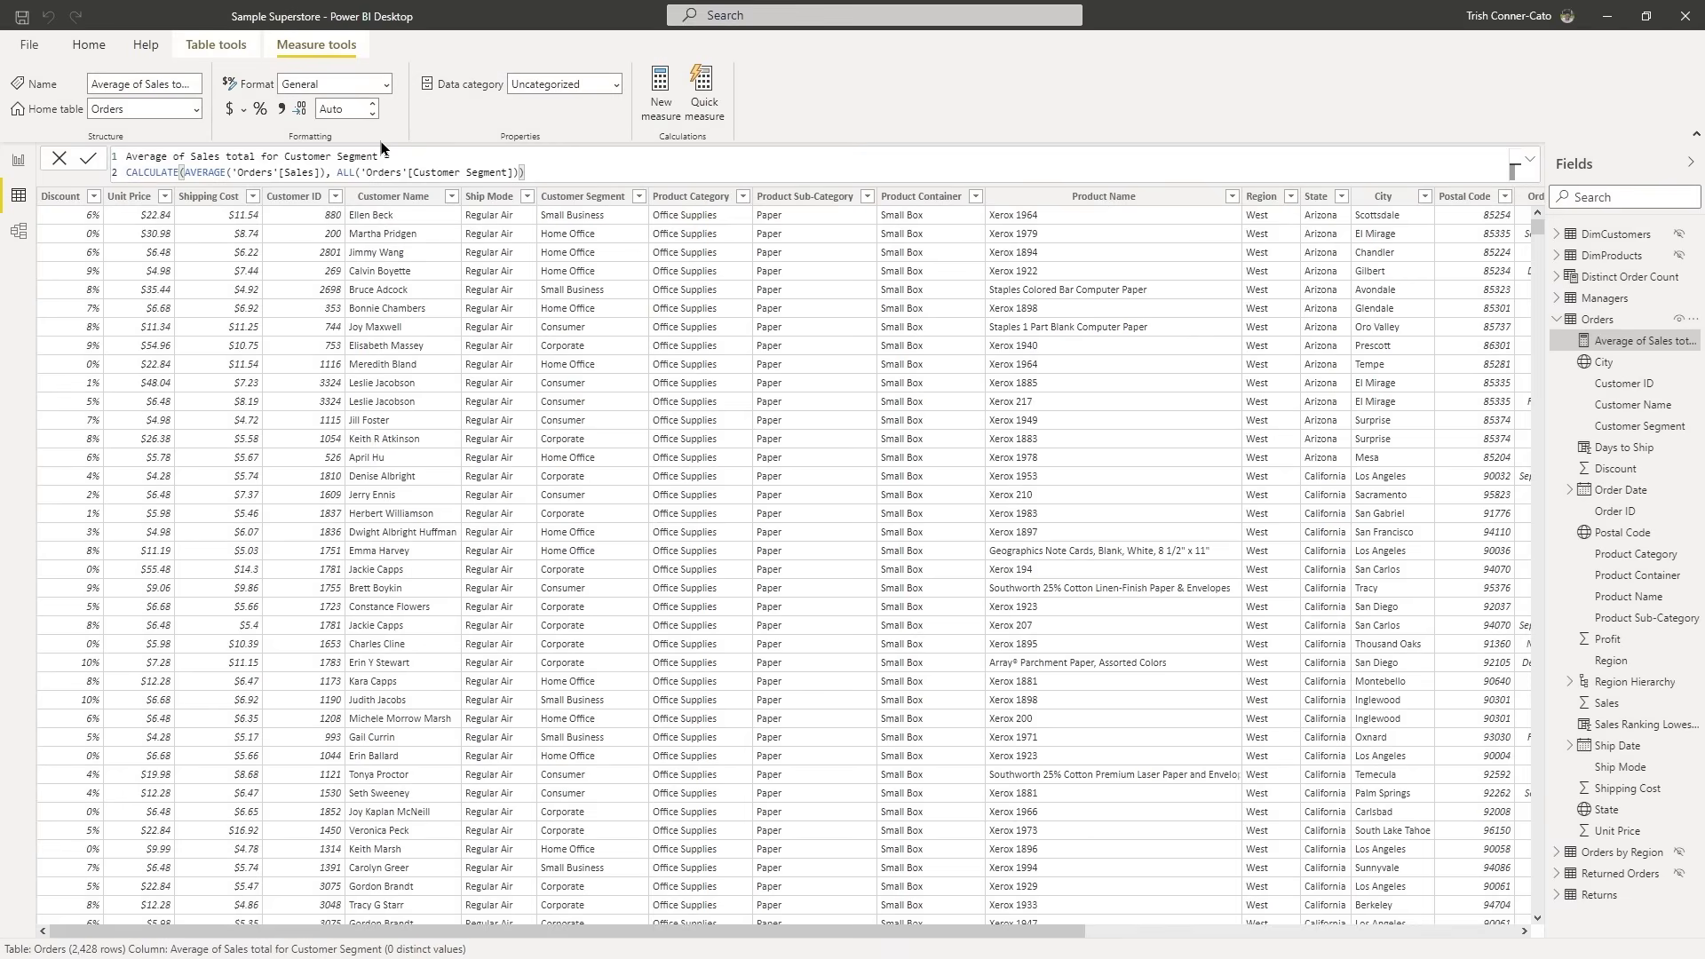
In Report view, create a column chart of the Average of Sales total for Customer Segment measure with Customer Segment on the axis.
left_click(17, 163)
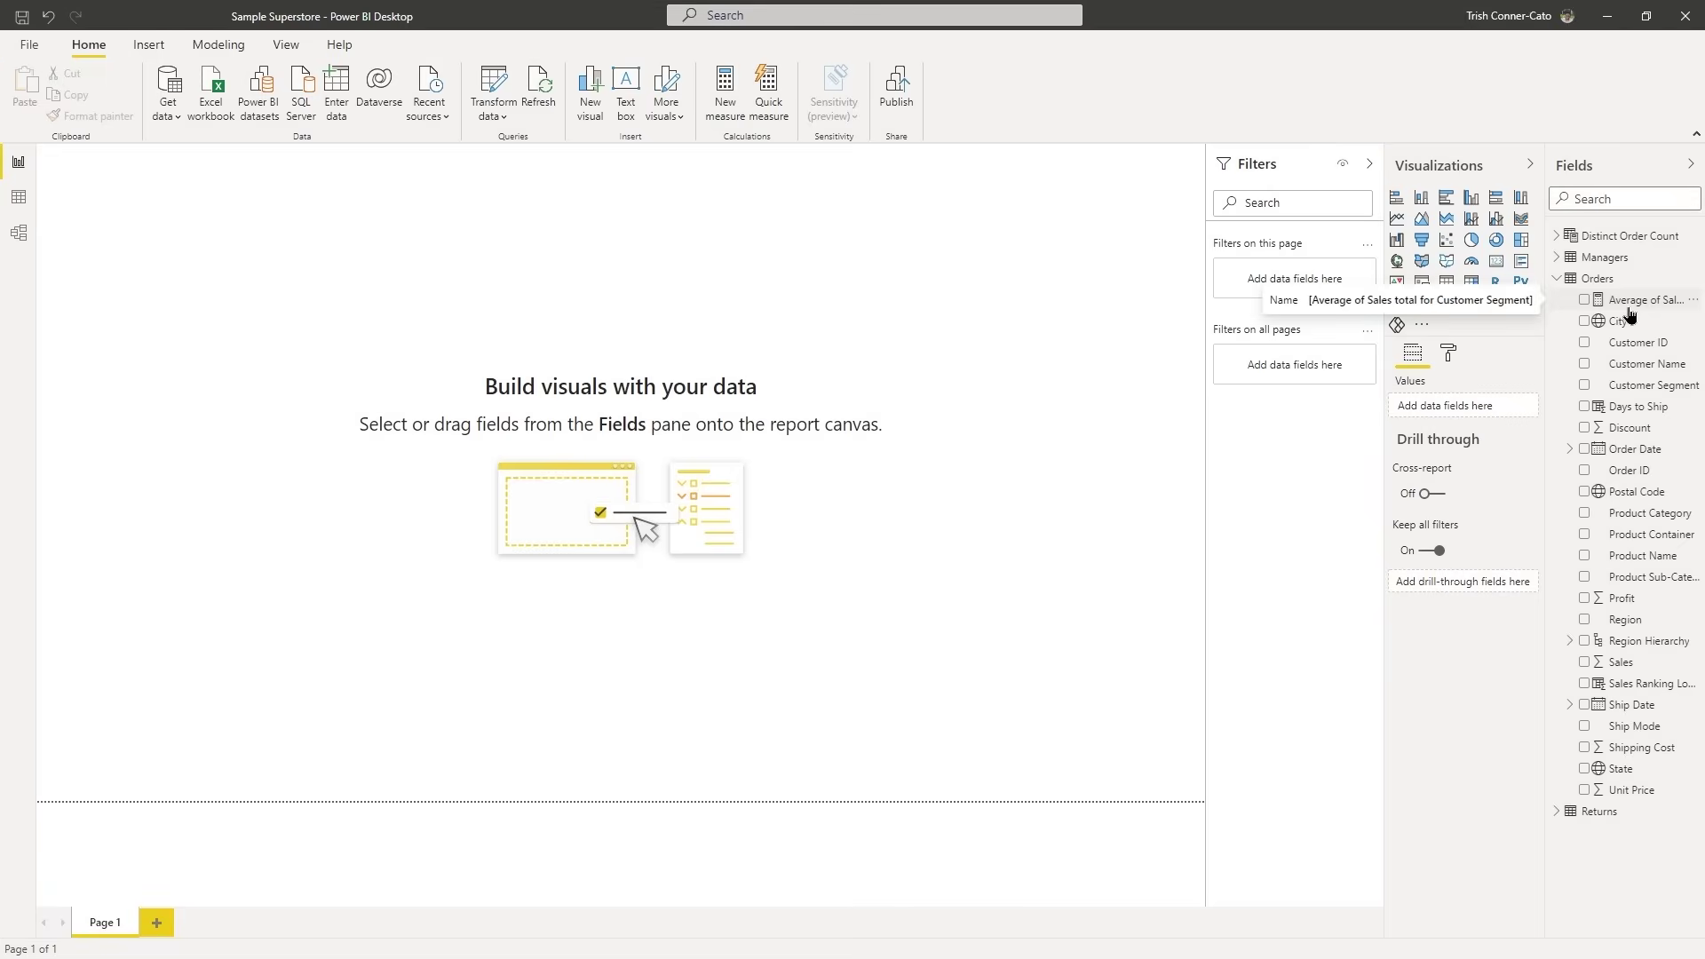
left_click_drag(1633, 304, 586, 415)
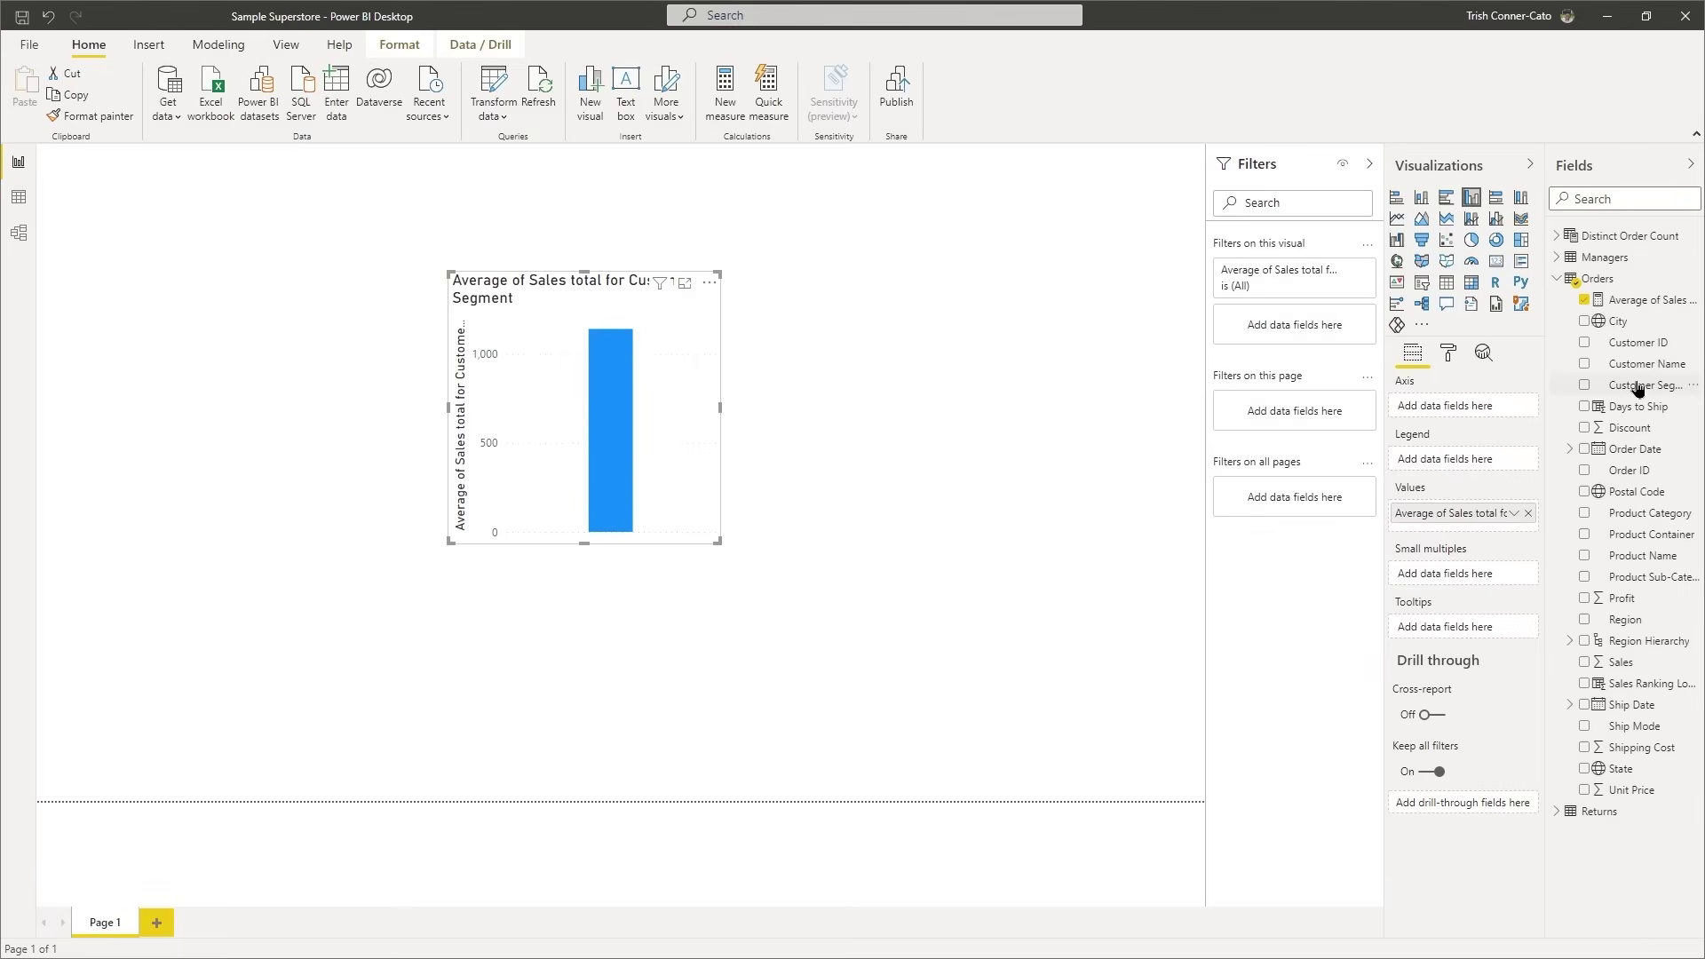
left_click_drag(1639, 390, 1462, 409)
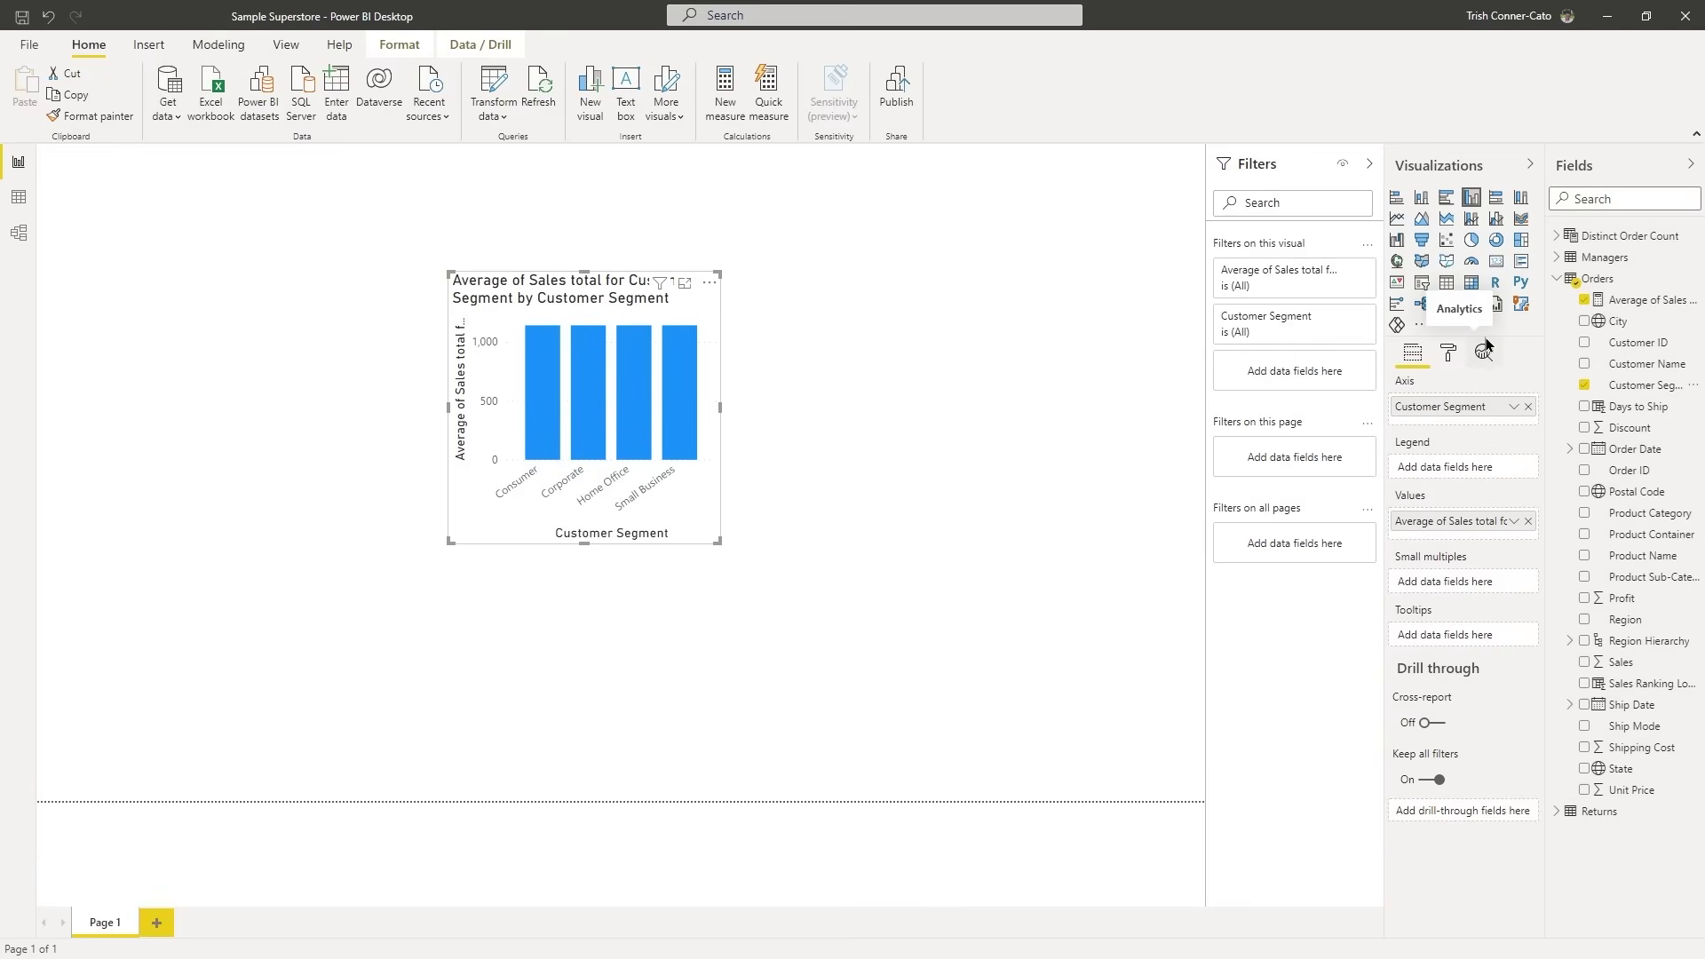
Split the column chart into small multiples by Product Category and enlarge it across the page to compare the averages.
left_click(1642, 515)
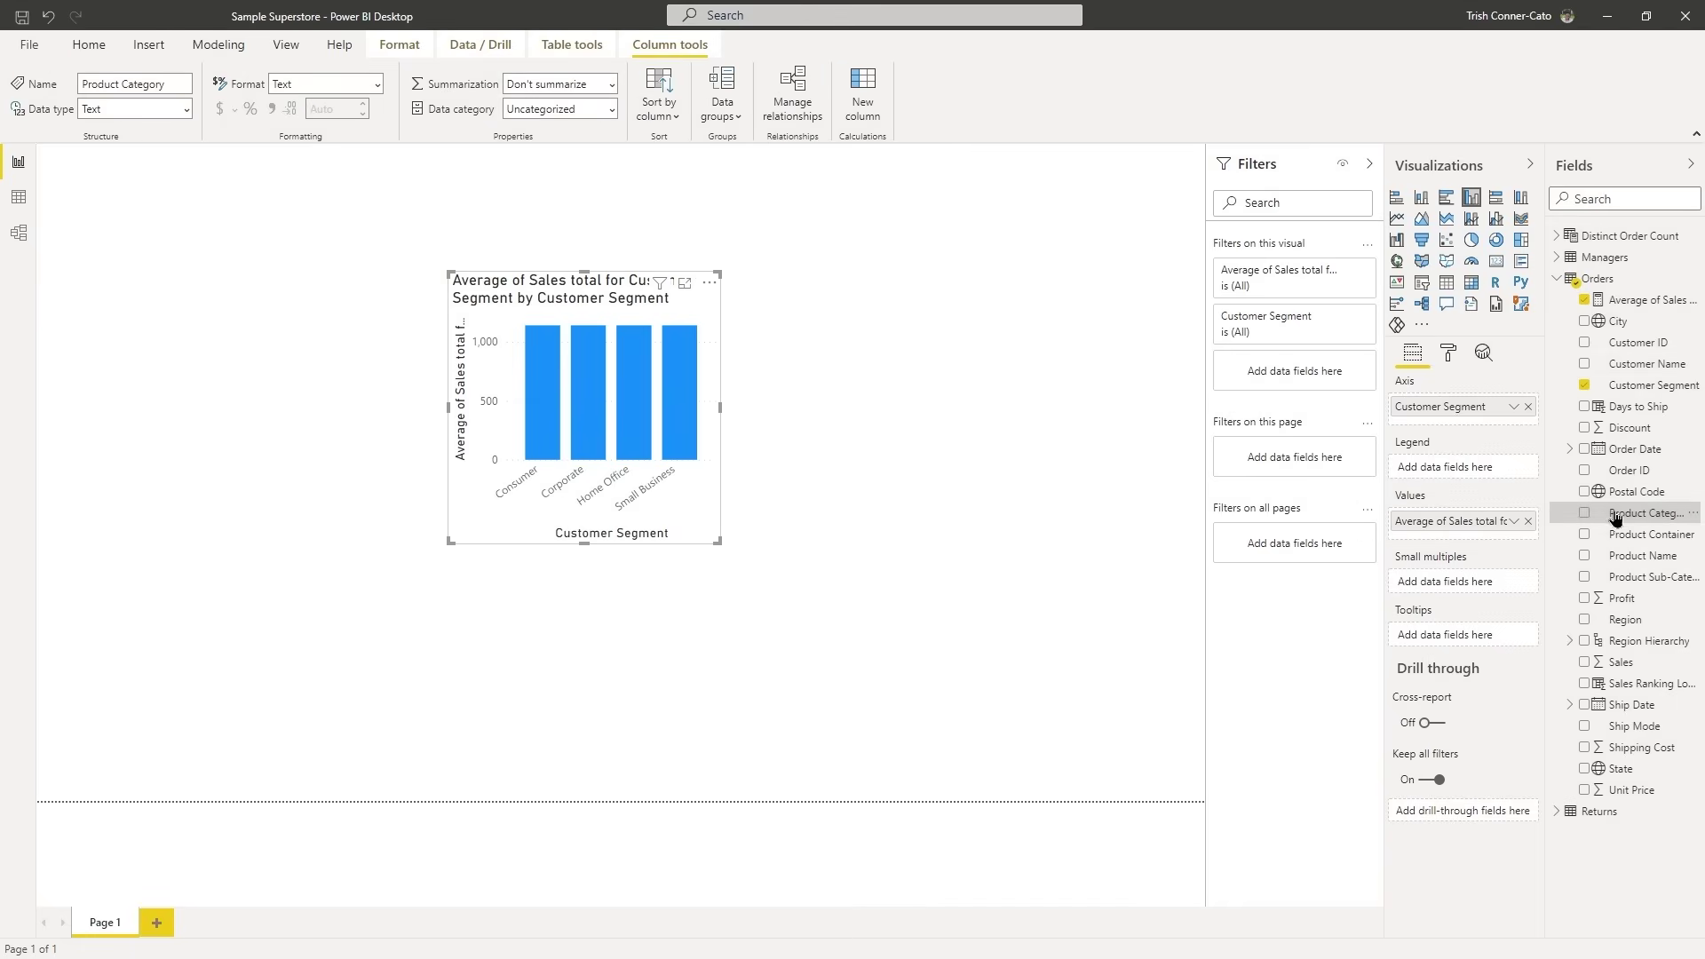
left_click_drag(1614, 518, 1477, 584)
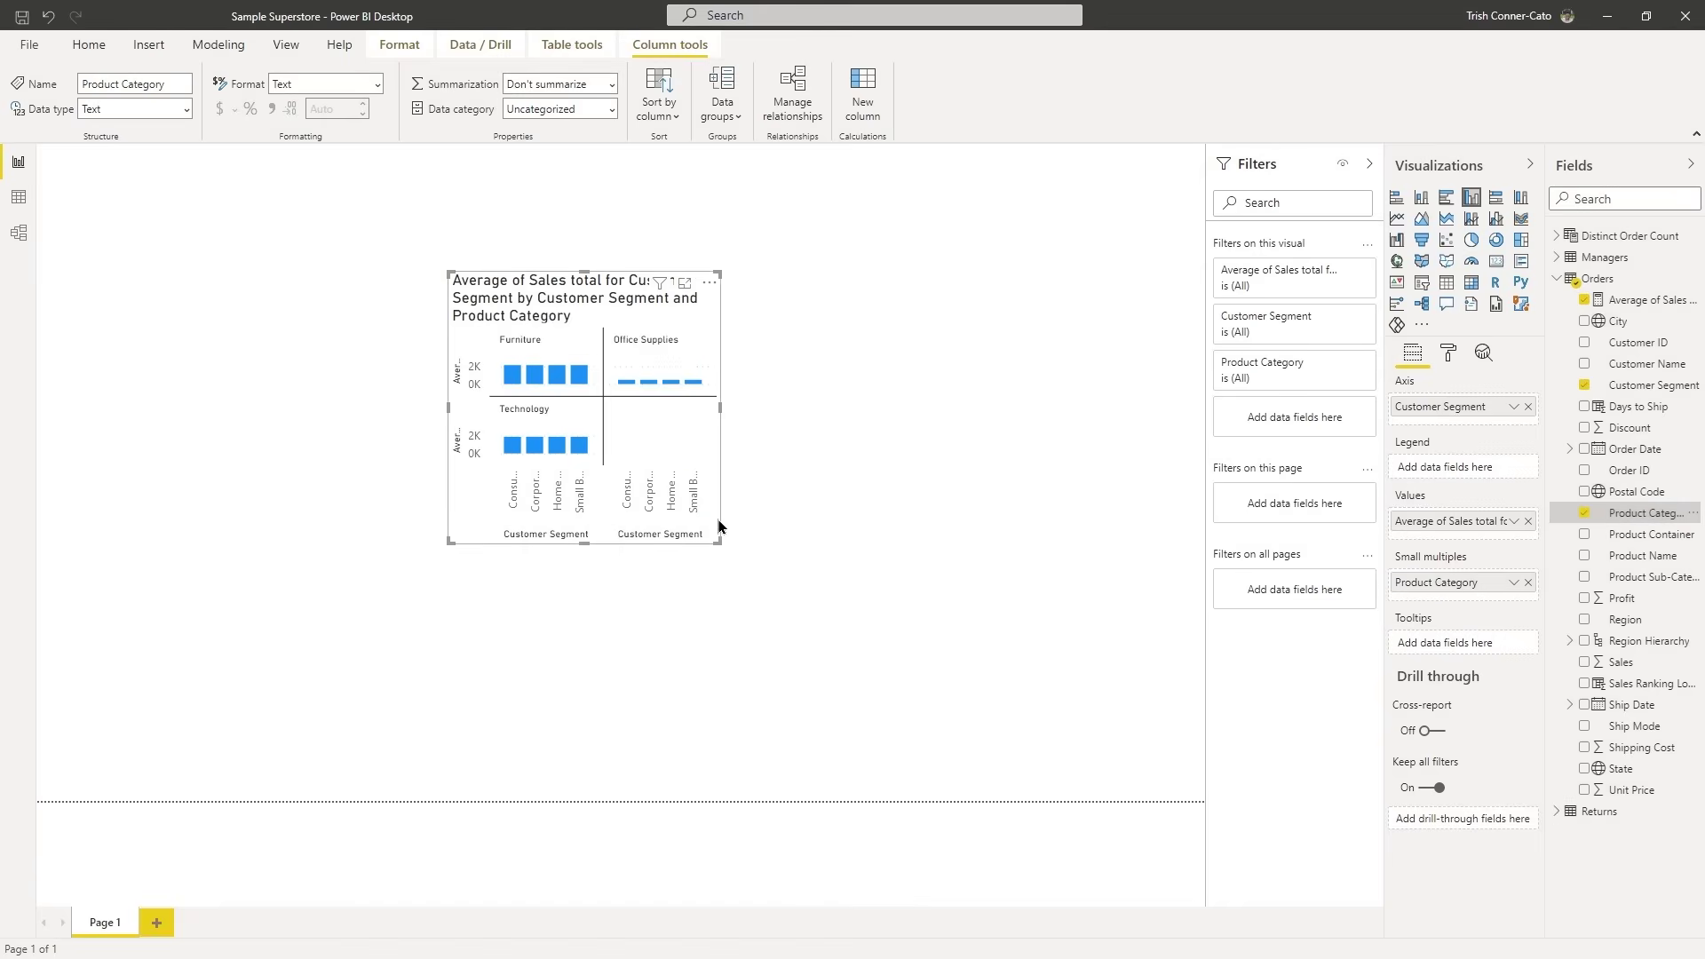
left_click_drag(719, 541, 1153, 660)
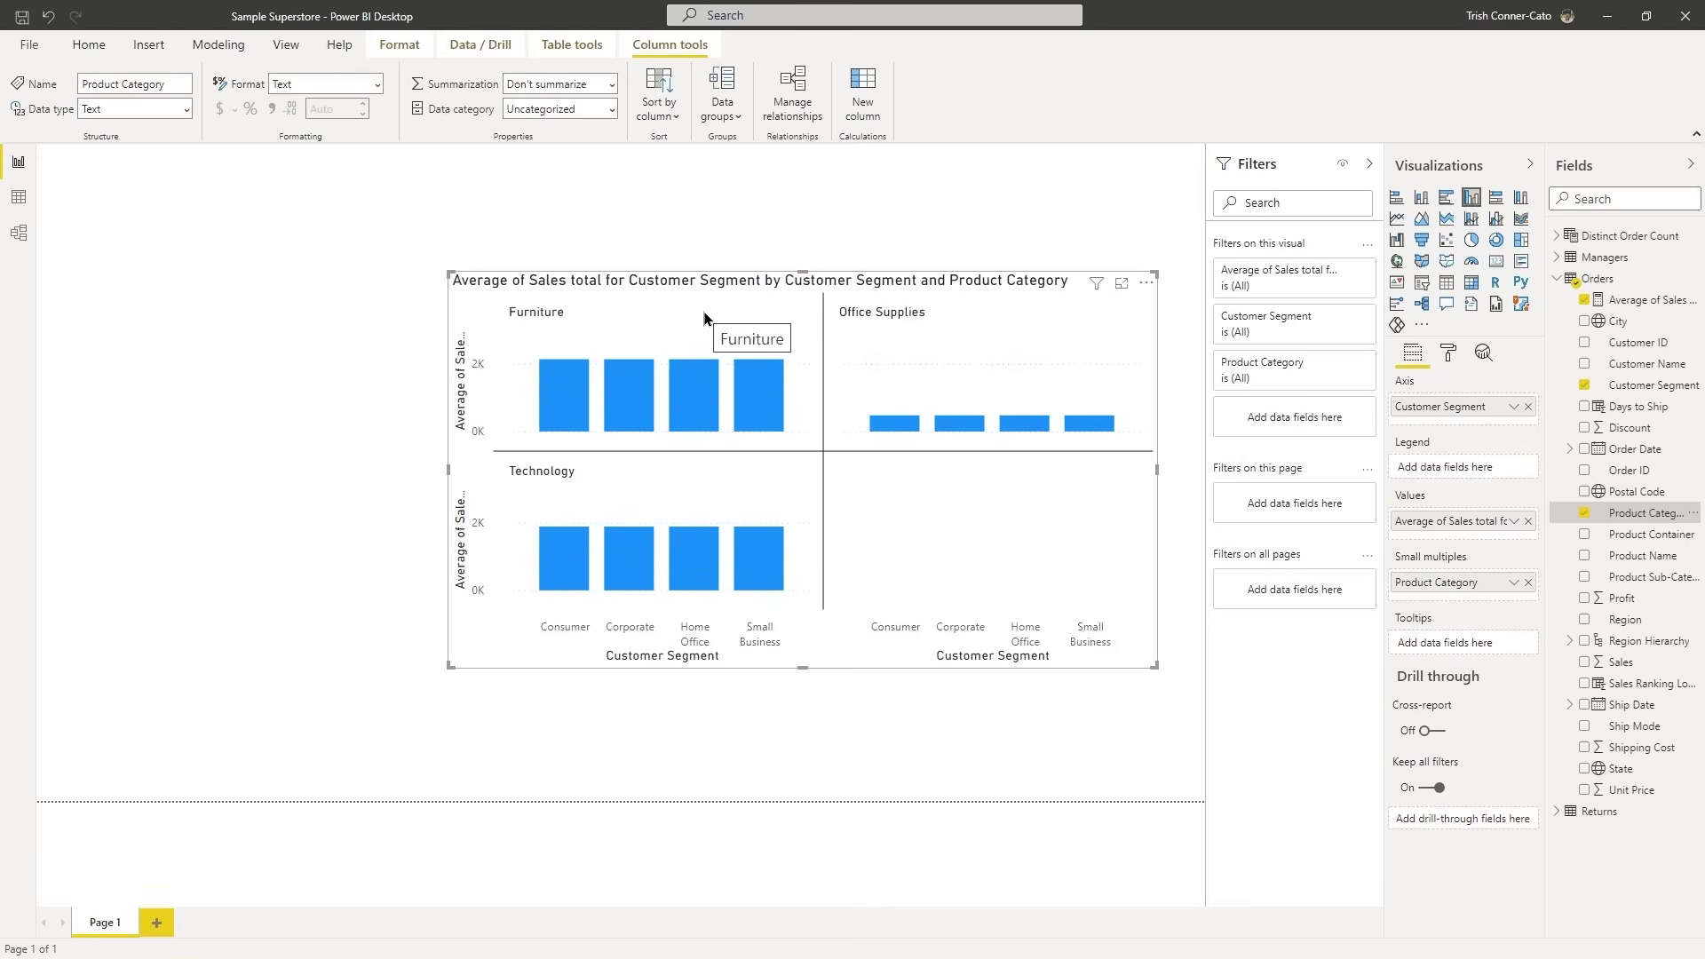
mouse_move(569, 390)
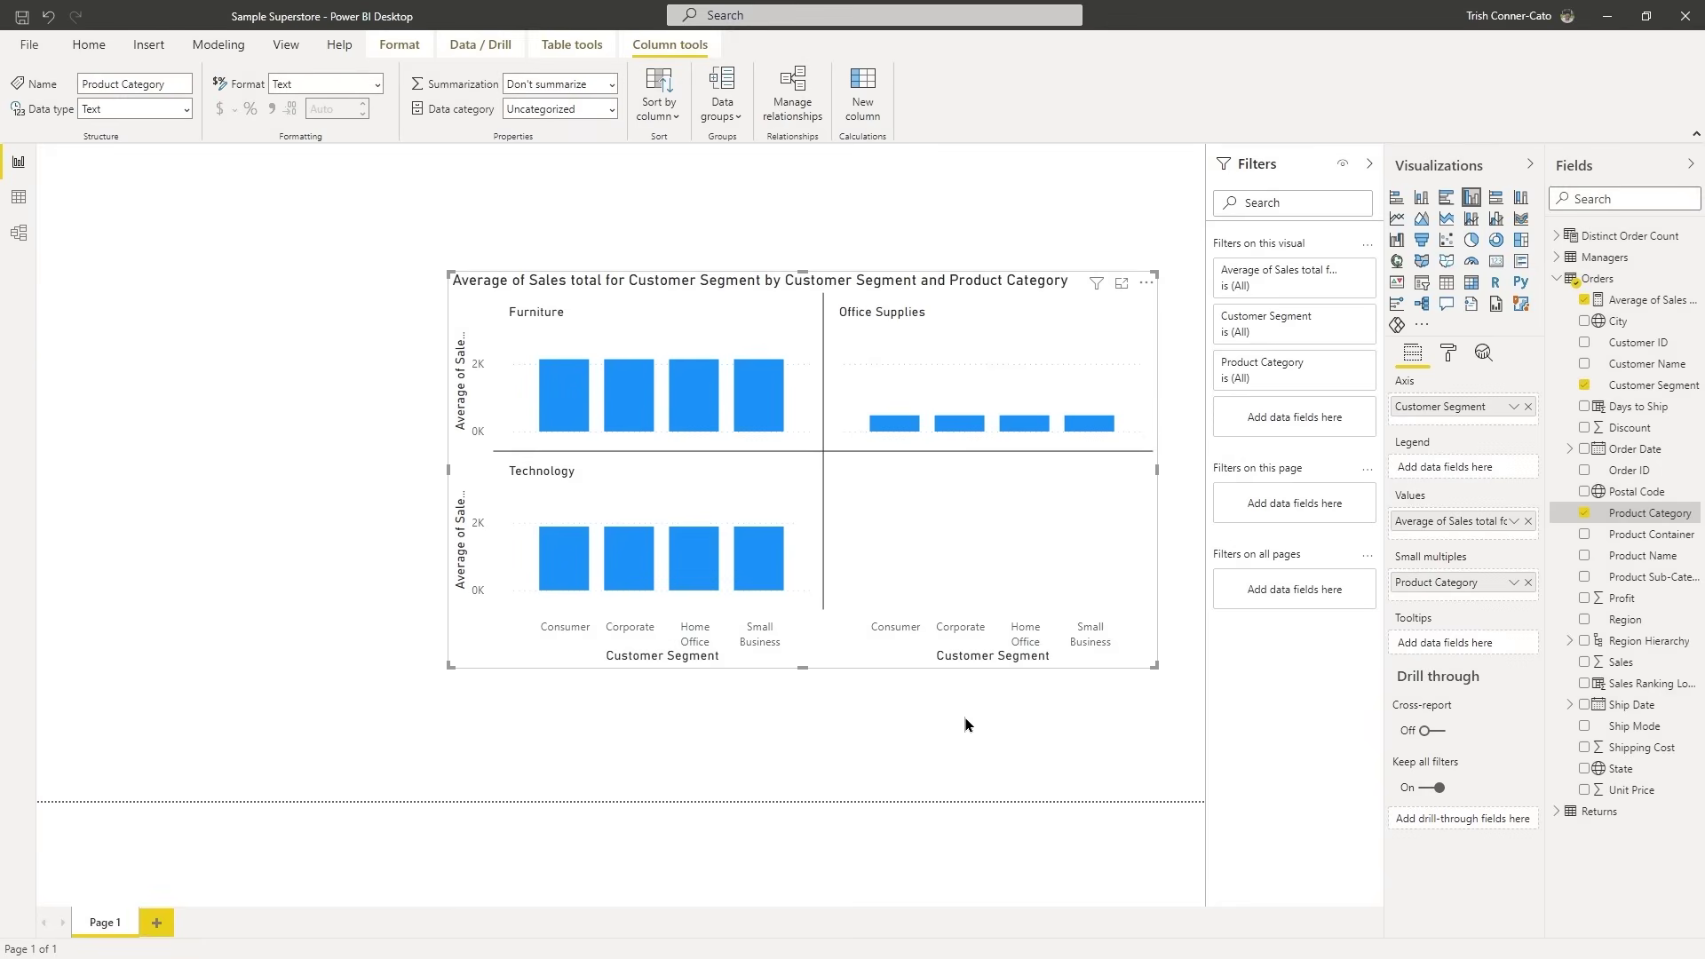
Delete the column chart from the report page and save the report.
key("Delete")
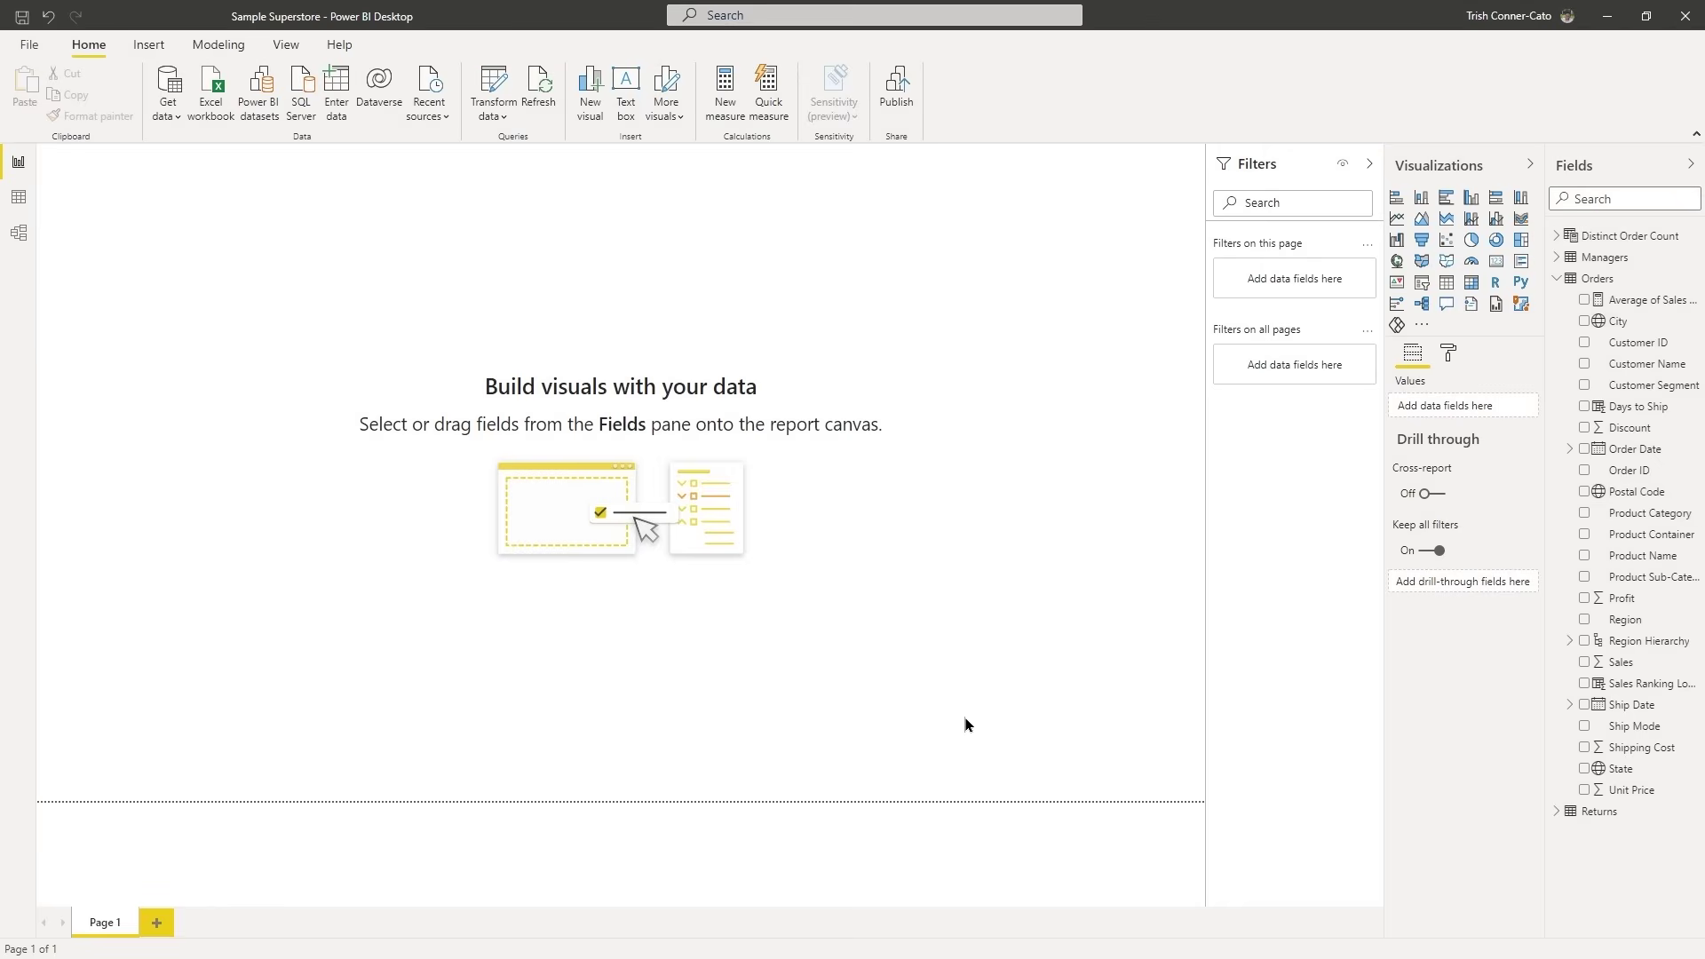
left_click(22, 19)
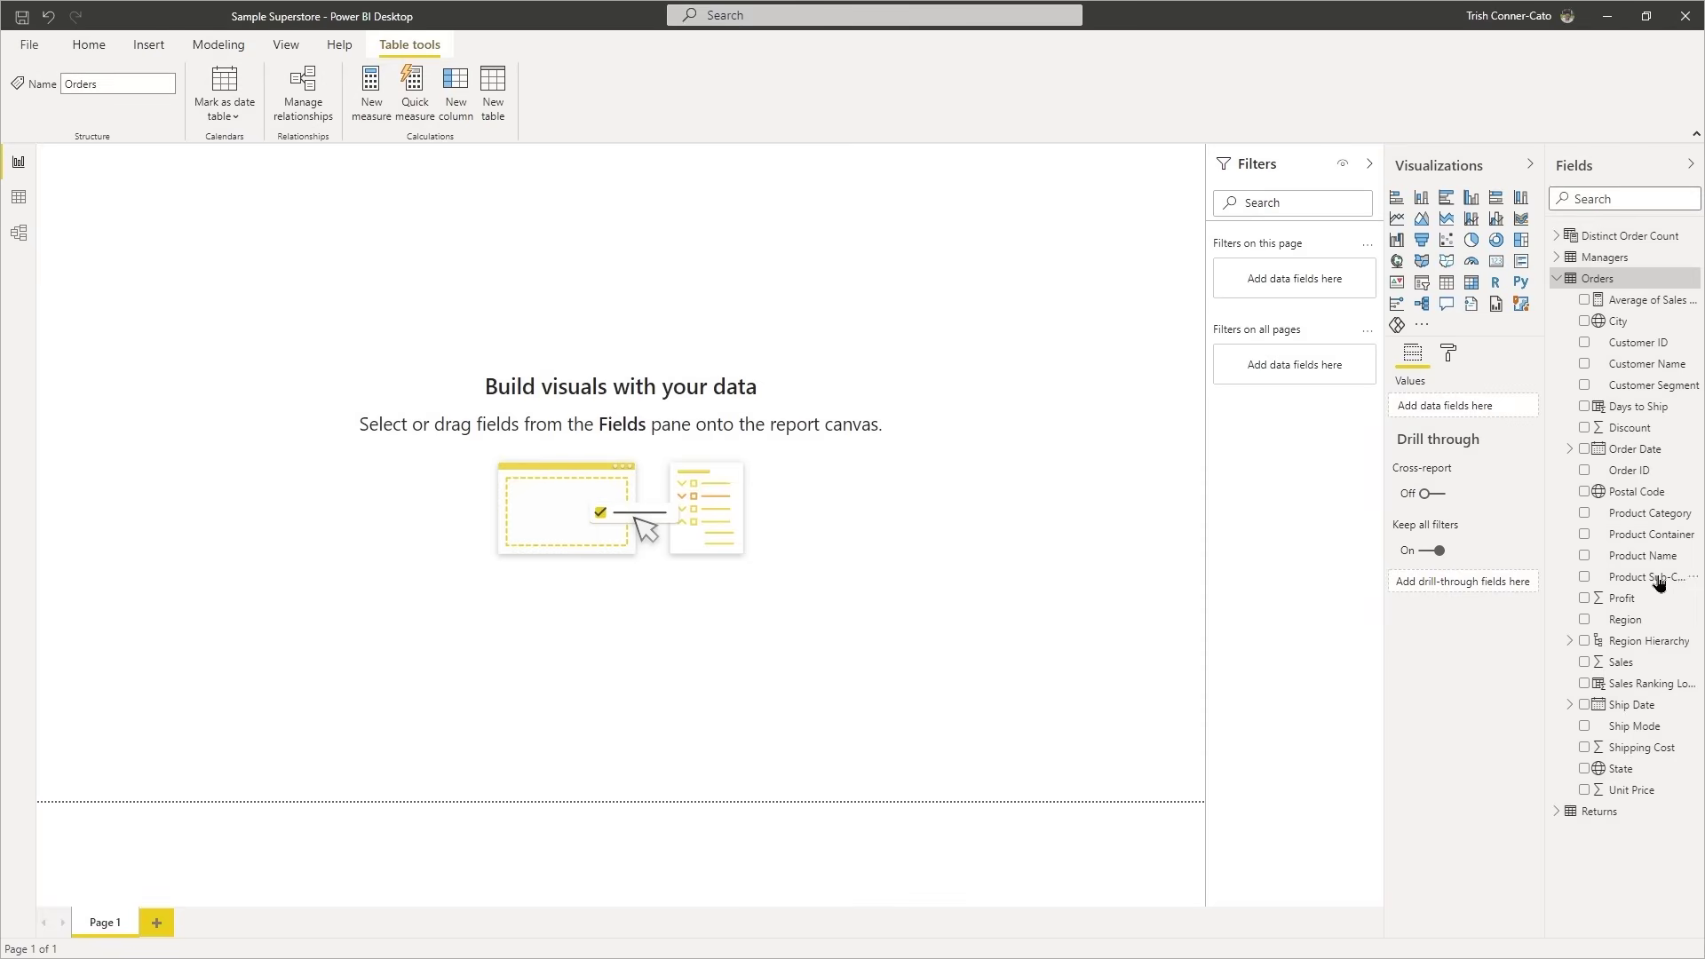
Add a new measure to the Orders table named Average Sales per Product Category and begin its formula with CALCULATE.
right_click(1590, 282)
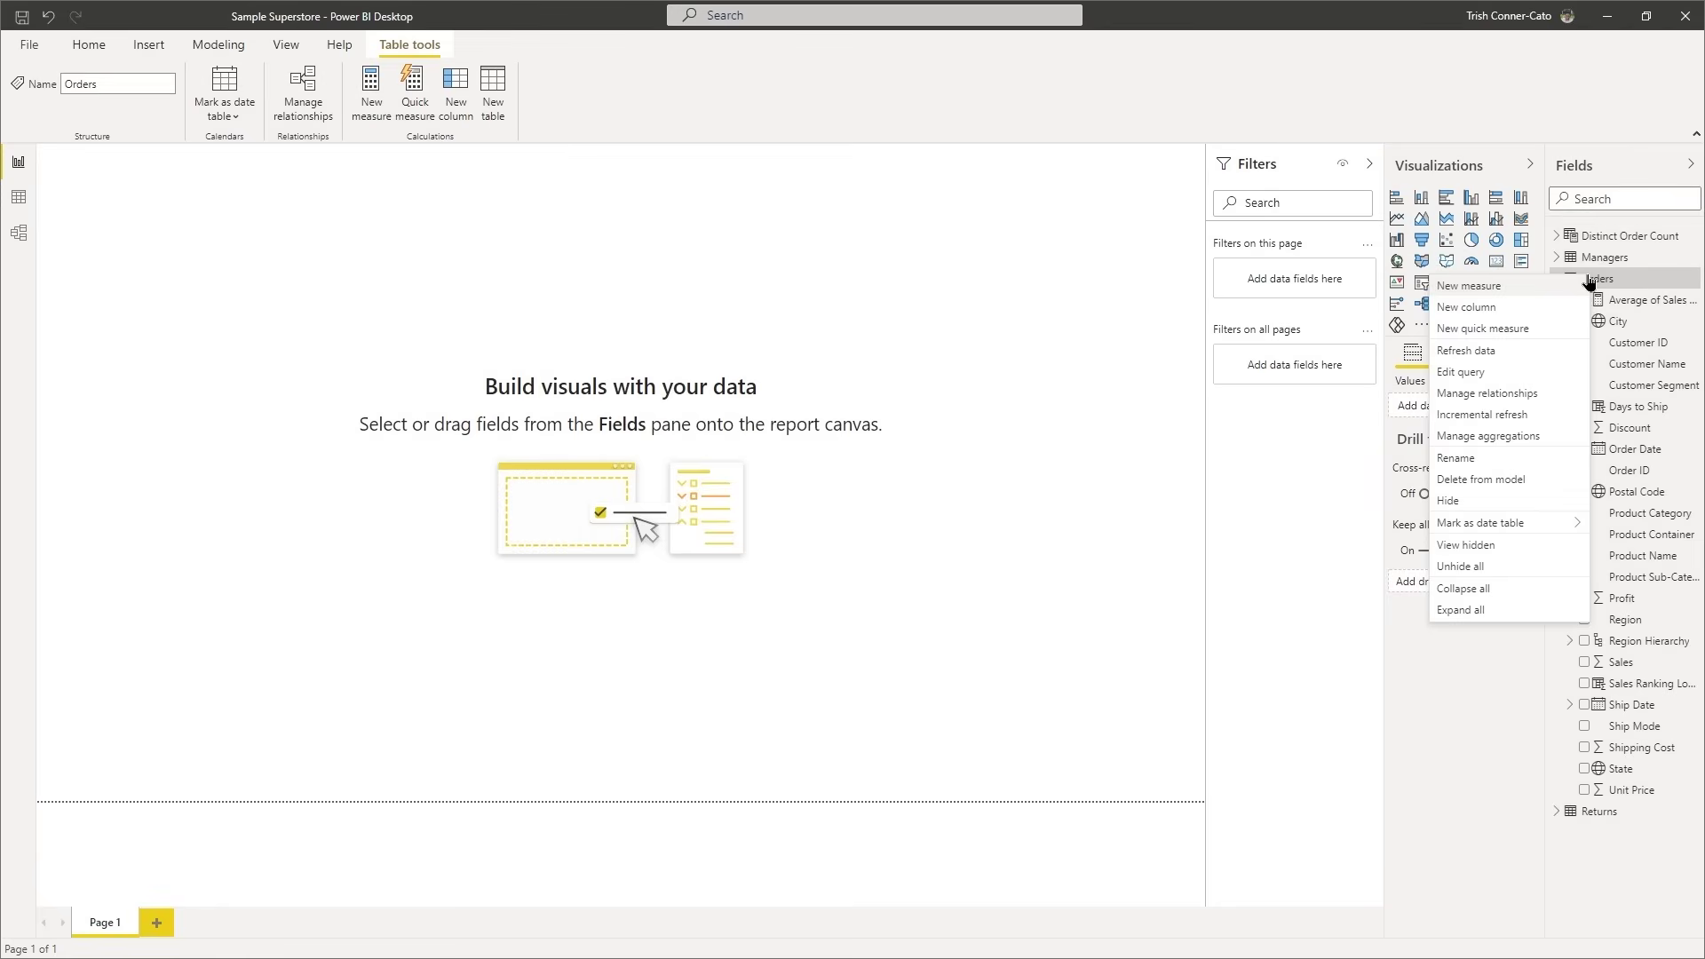
left_click(1490, 288)
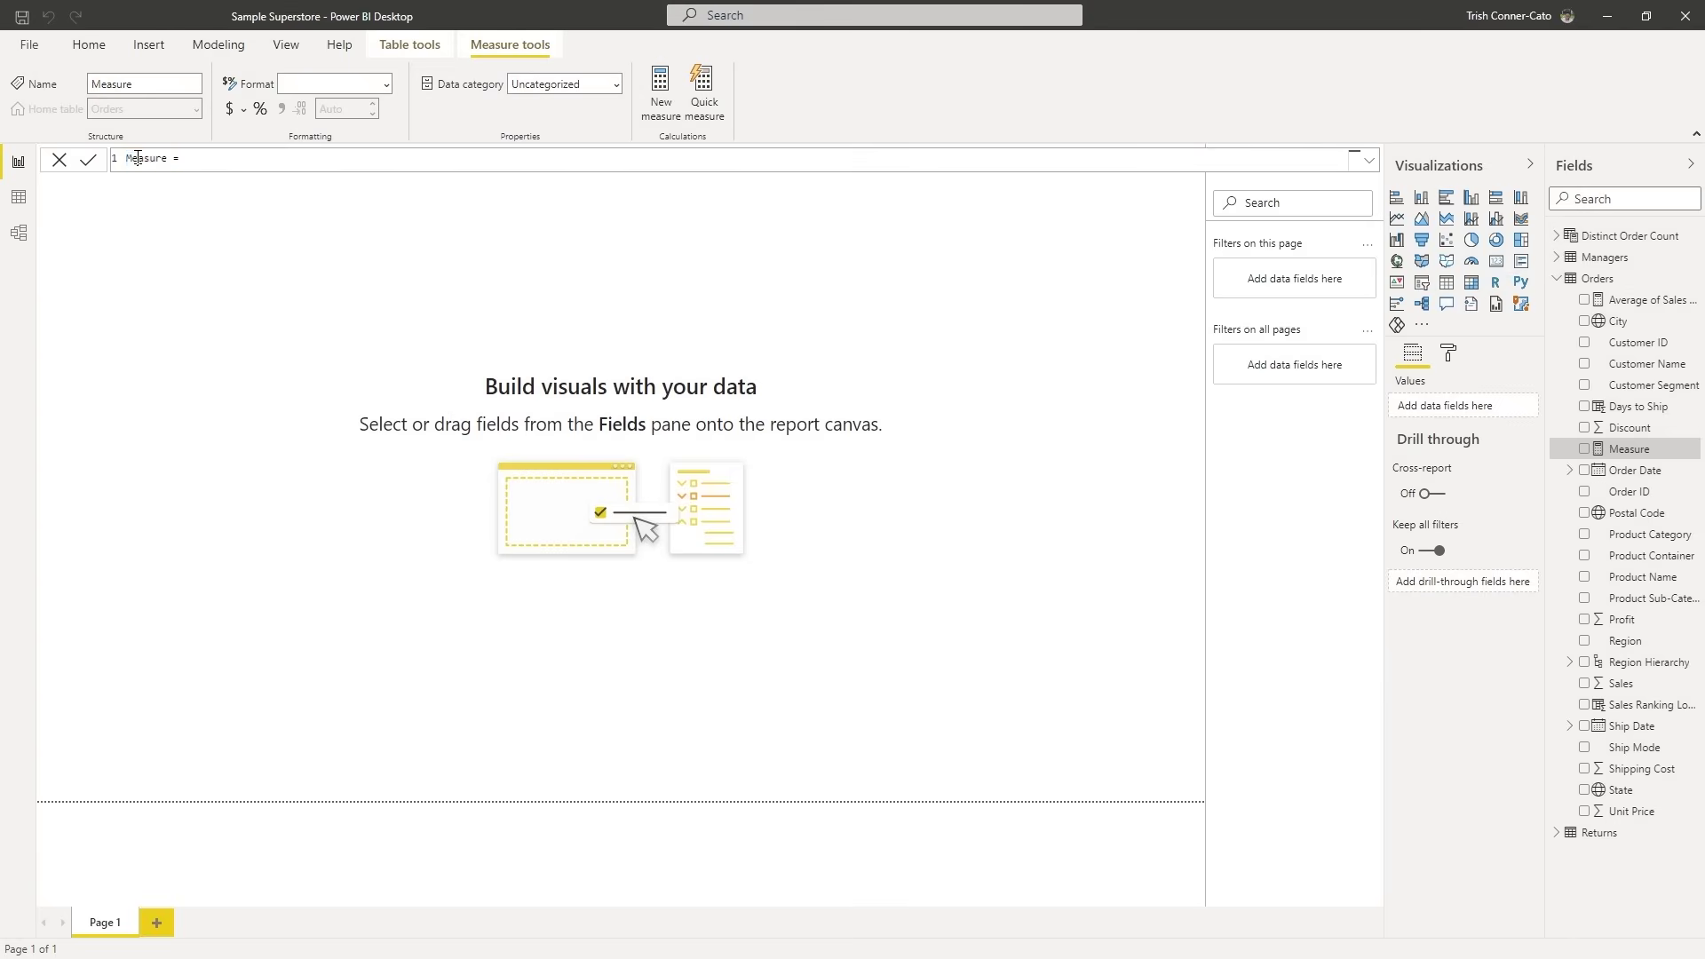
double_click(138, 159)
type("Average Sales per Product Category")
type("c")
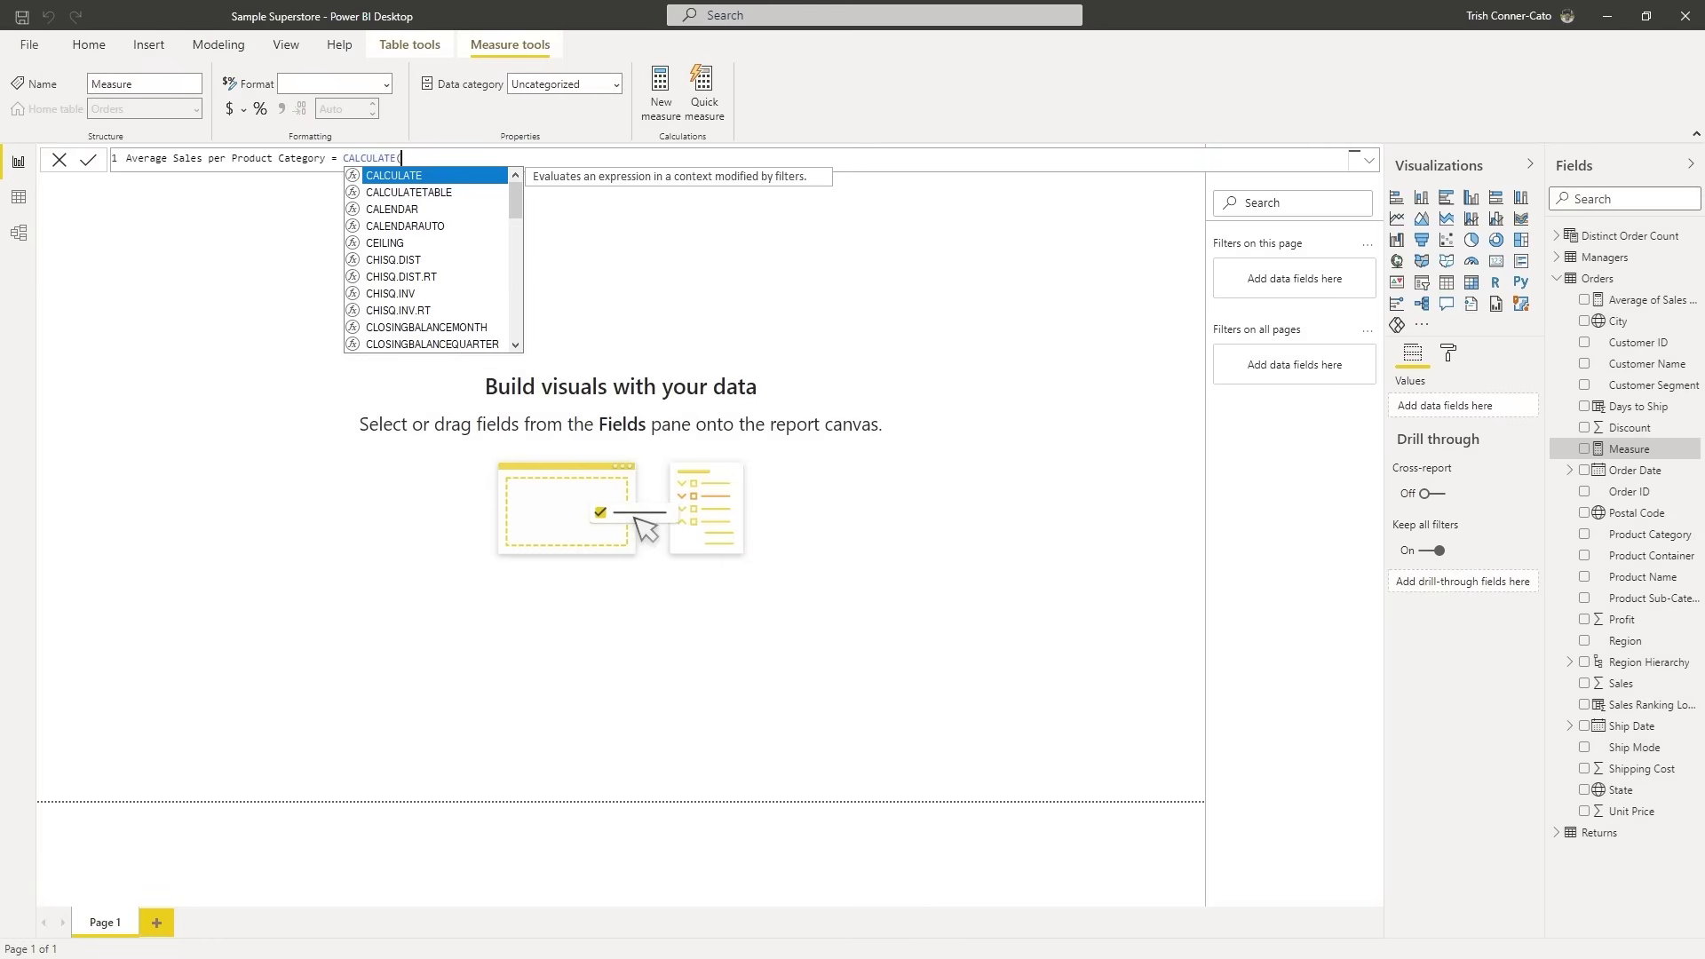
key("Tab")
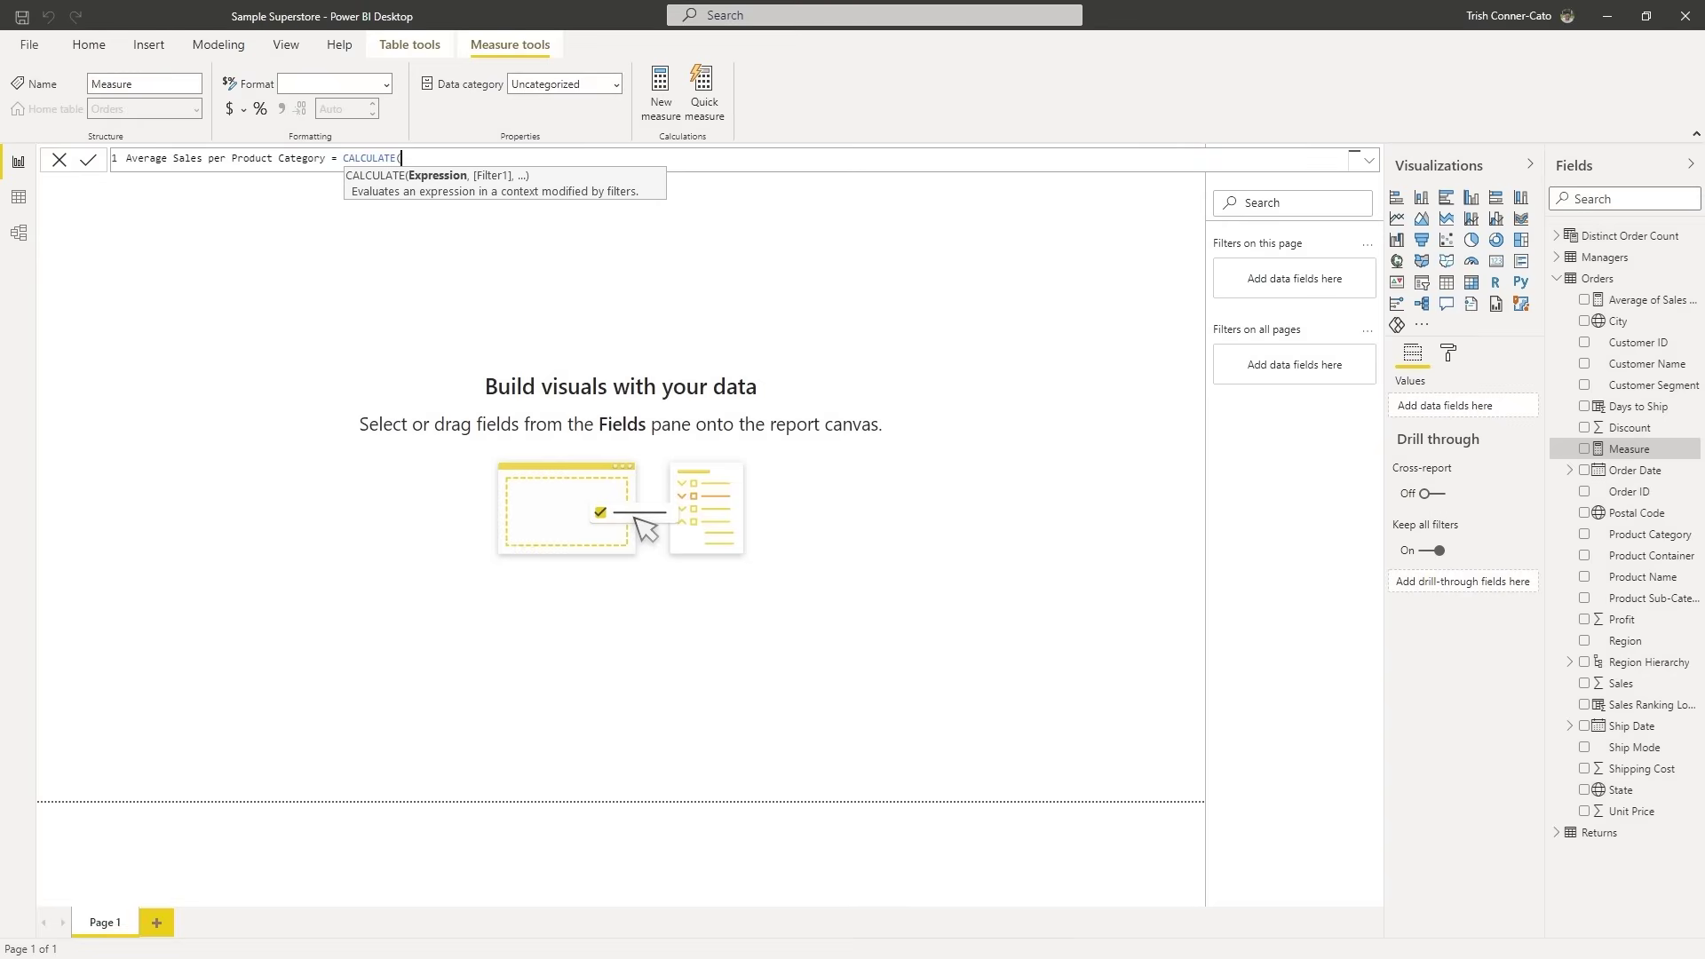
Enter AVERAGE(Orders[Sales]) as the expression argument of CALCULATE.
type("av")
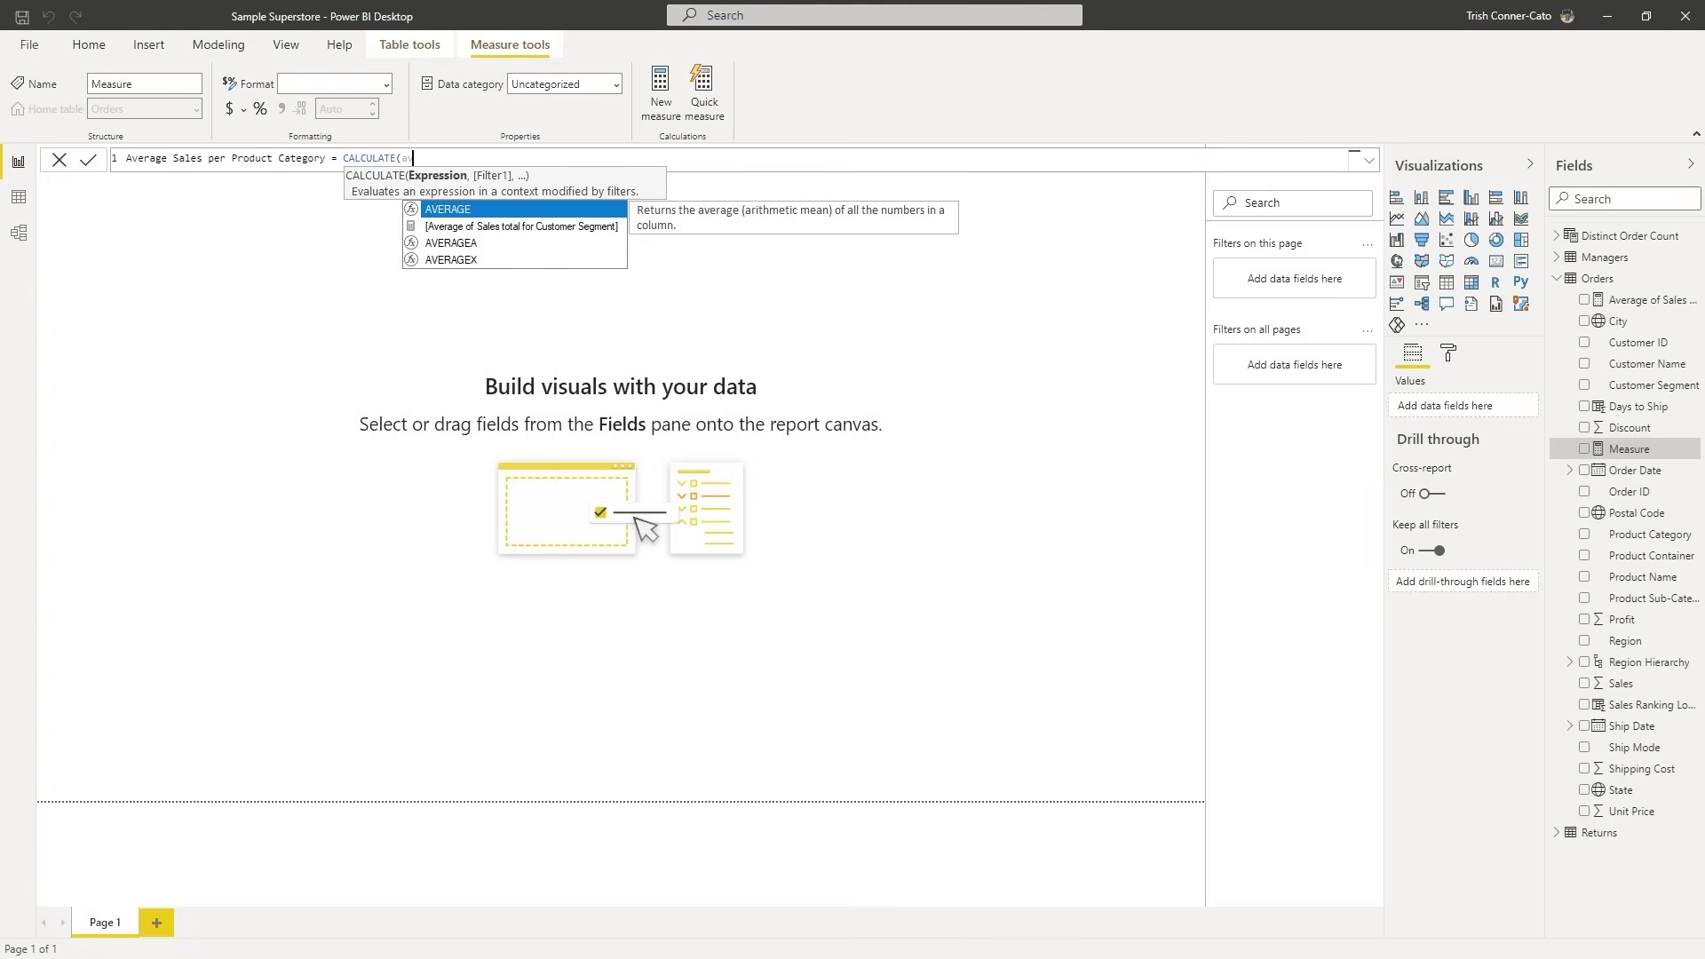
key("Tab")
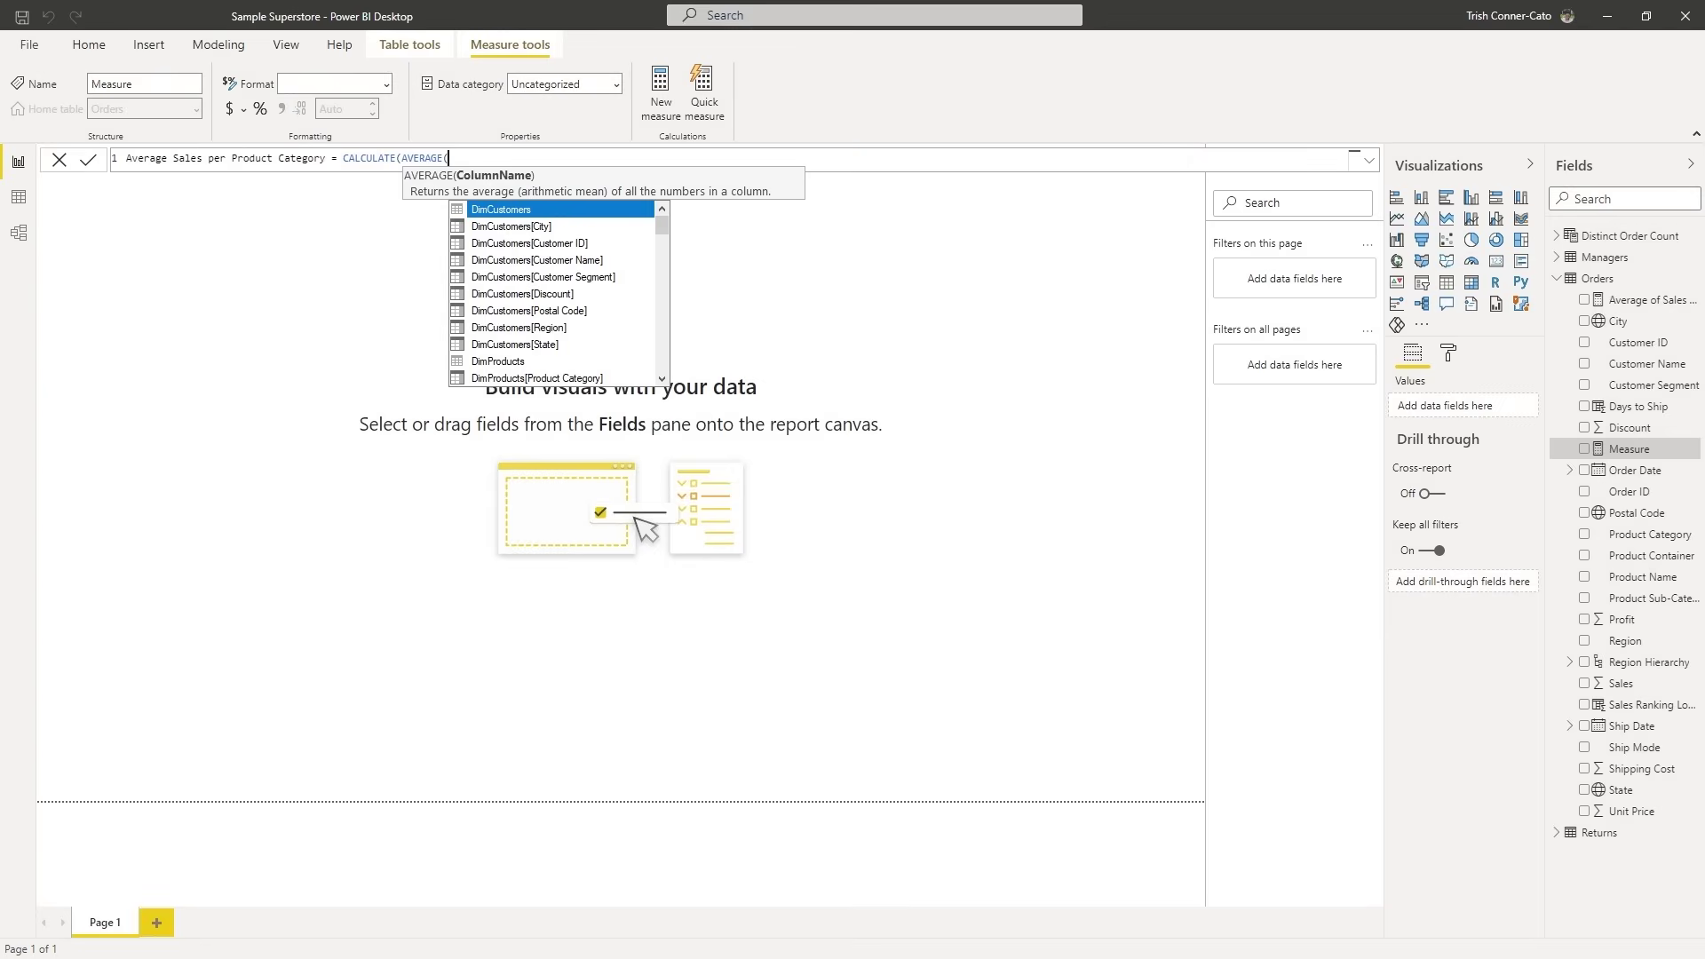
type("ord")
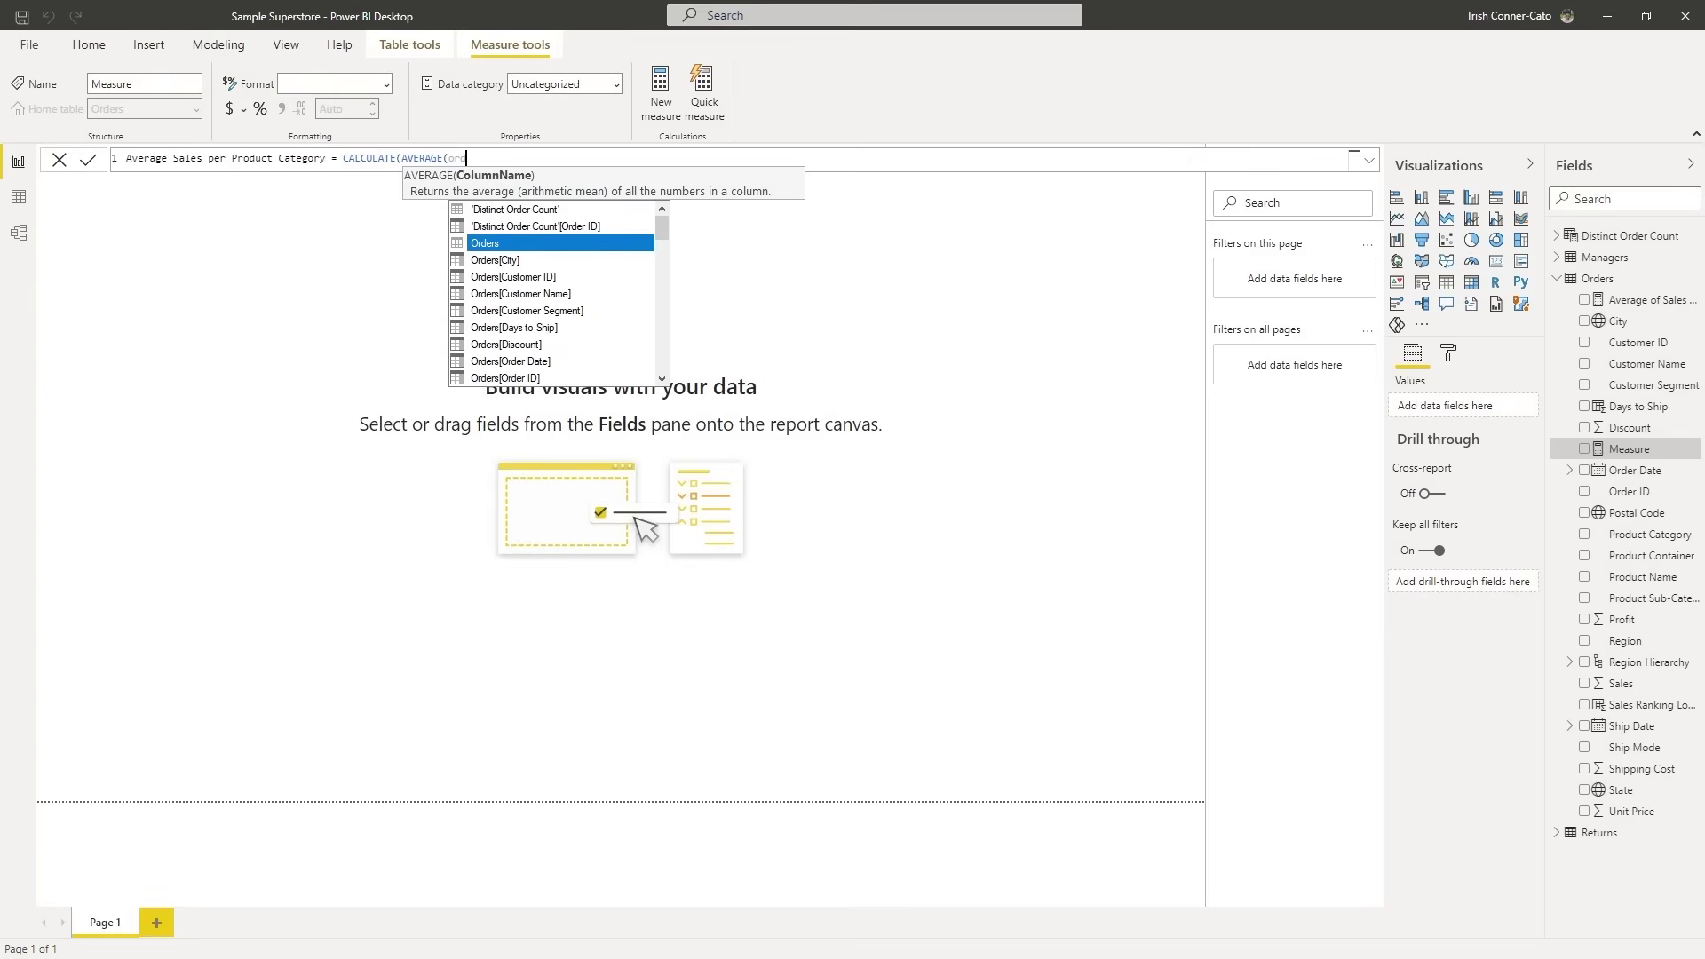
key("Down")
key("Down")
key("Down")
key("Down")
key("Down")
key("Down")
key("Down")
key("Down")
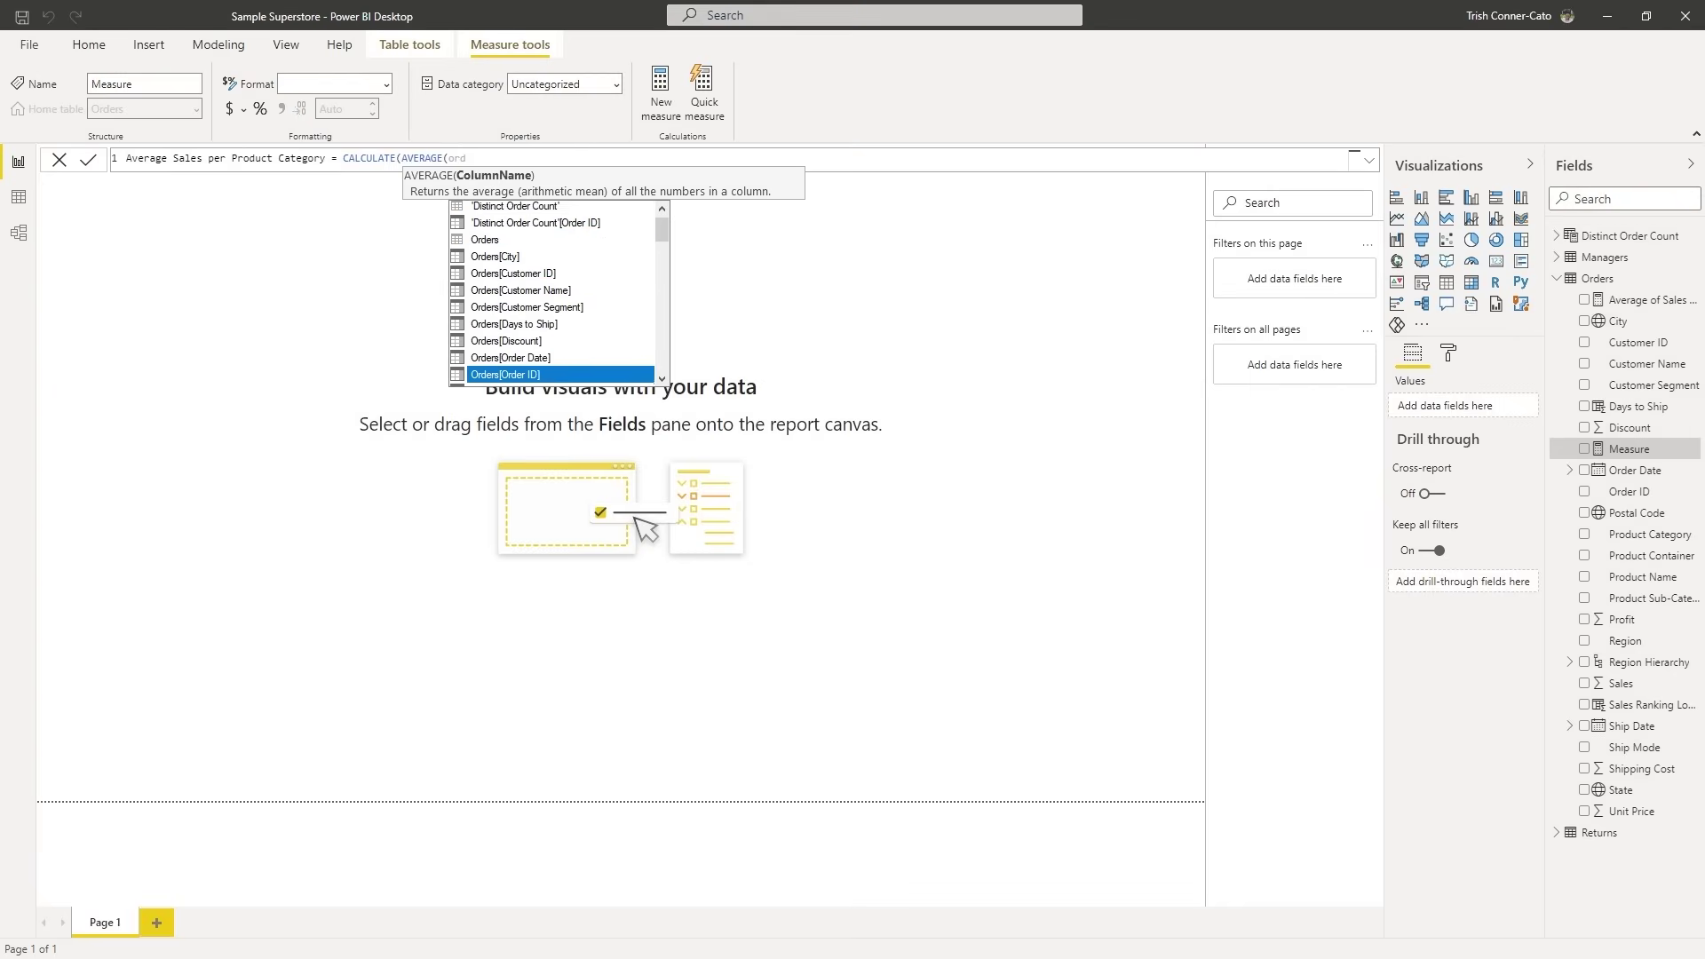
key("Down")
key("Down")
key("Down")
key("Down")
key("Down")
key("Down")
key("Down")
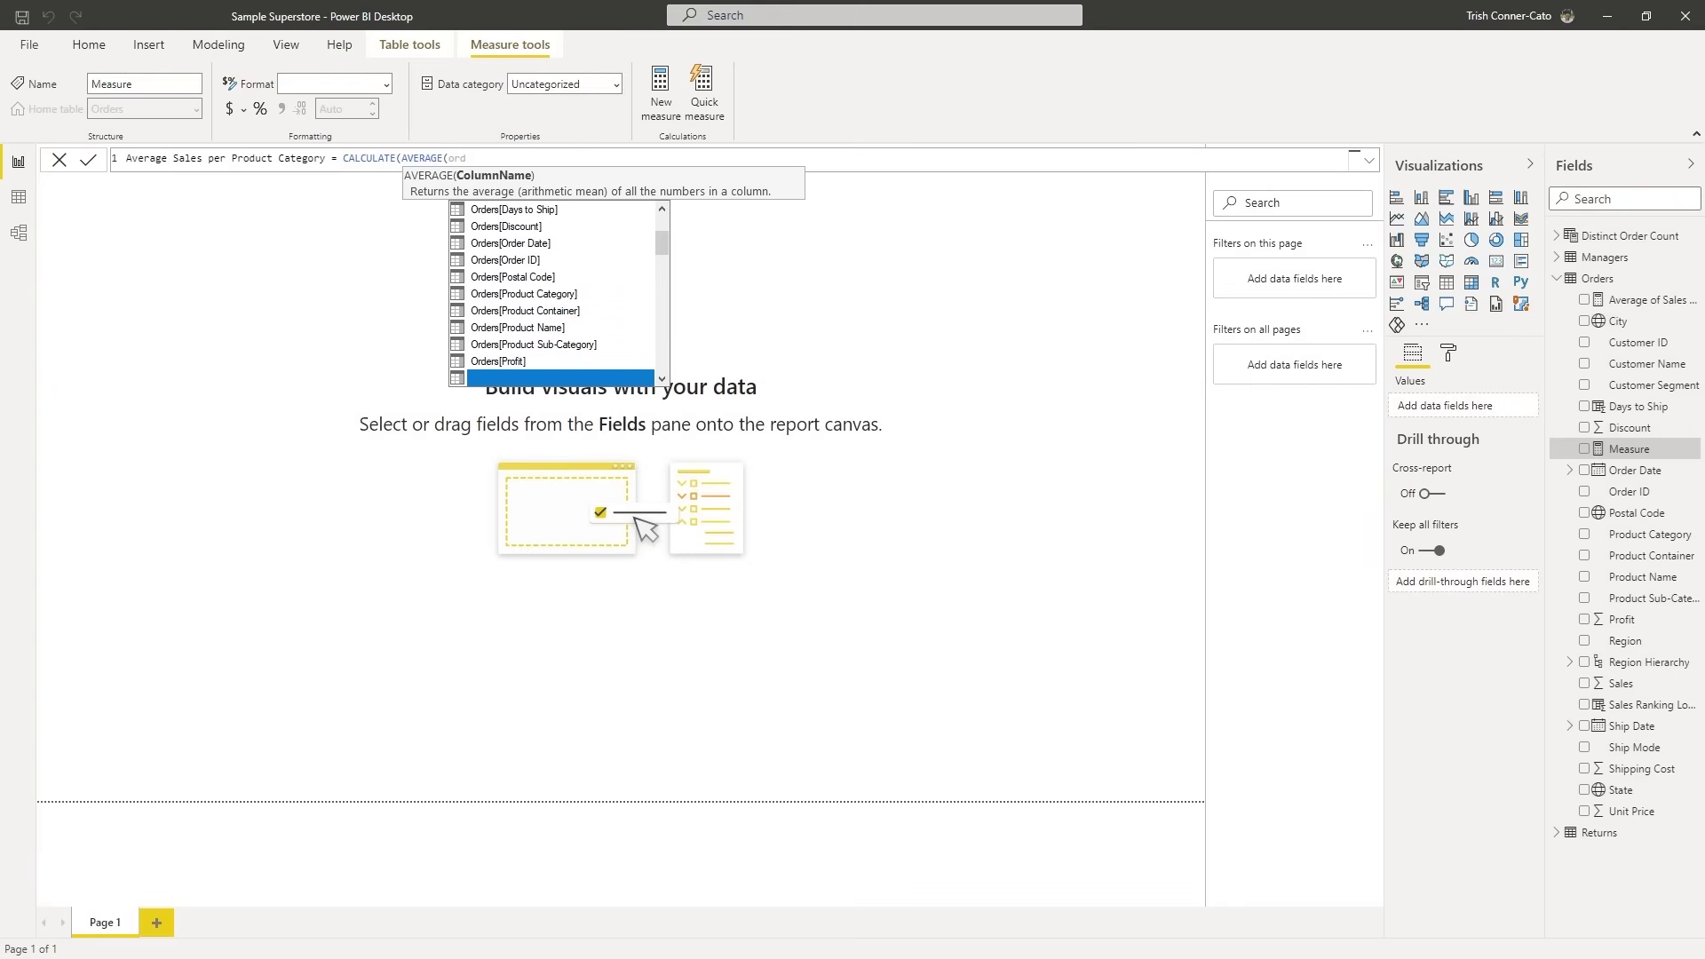
key("Down")
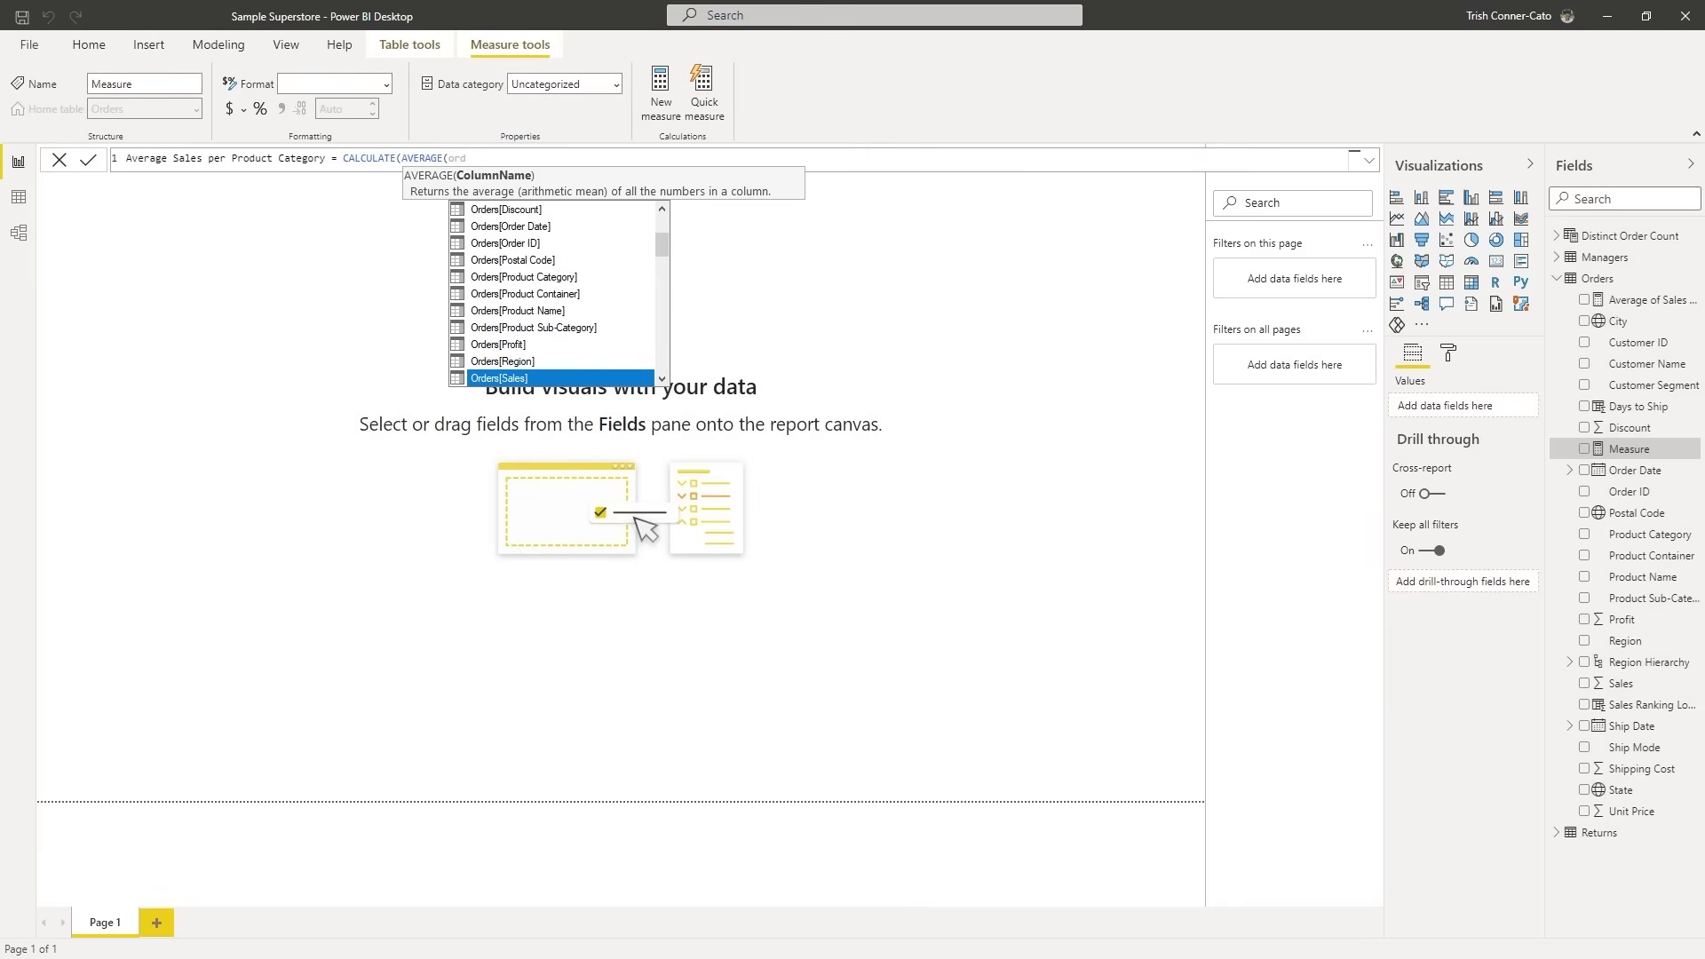
key("Tab")
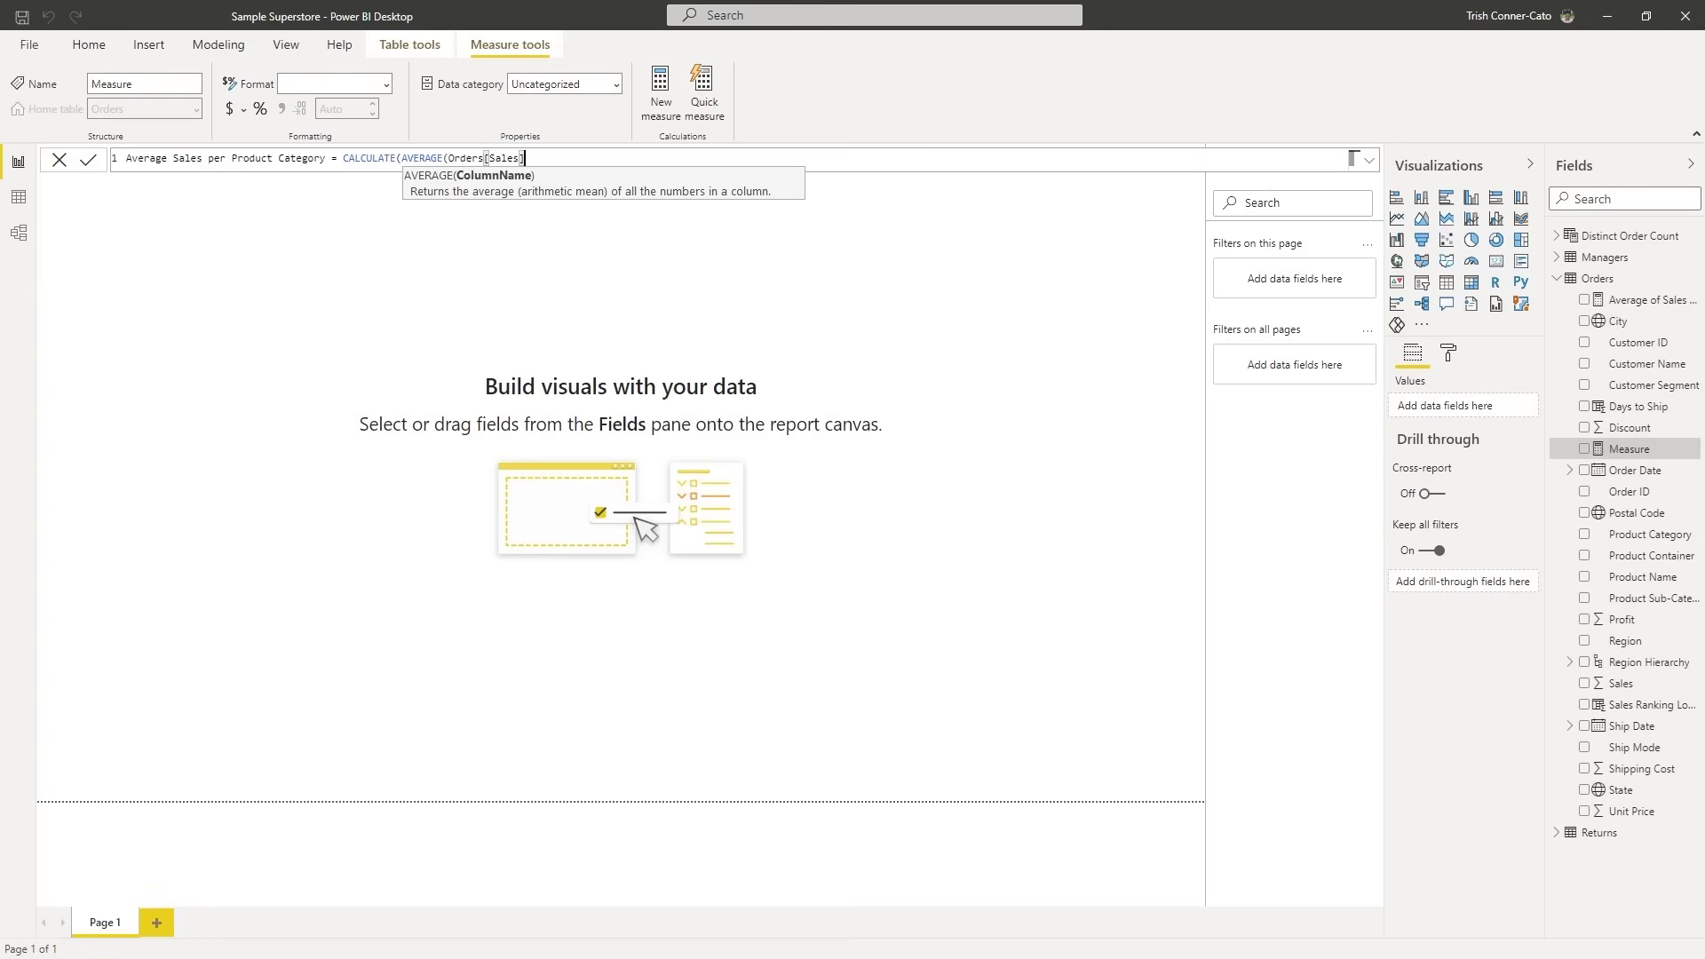
type(")")
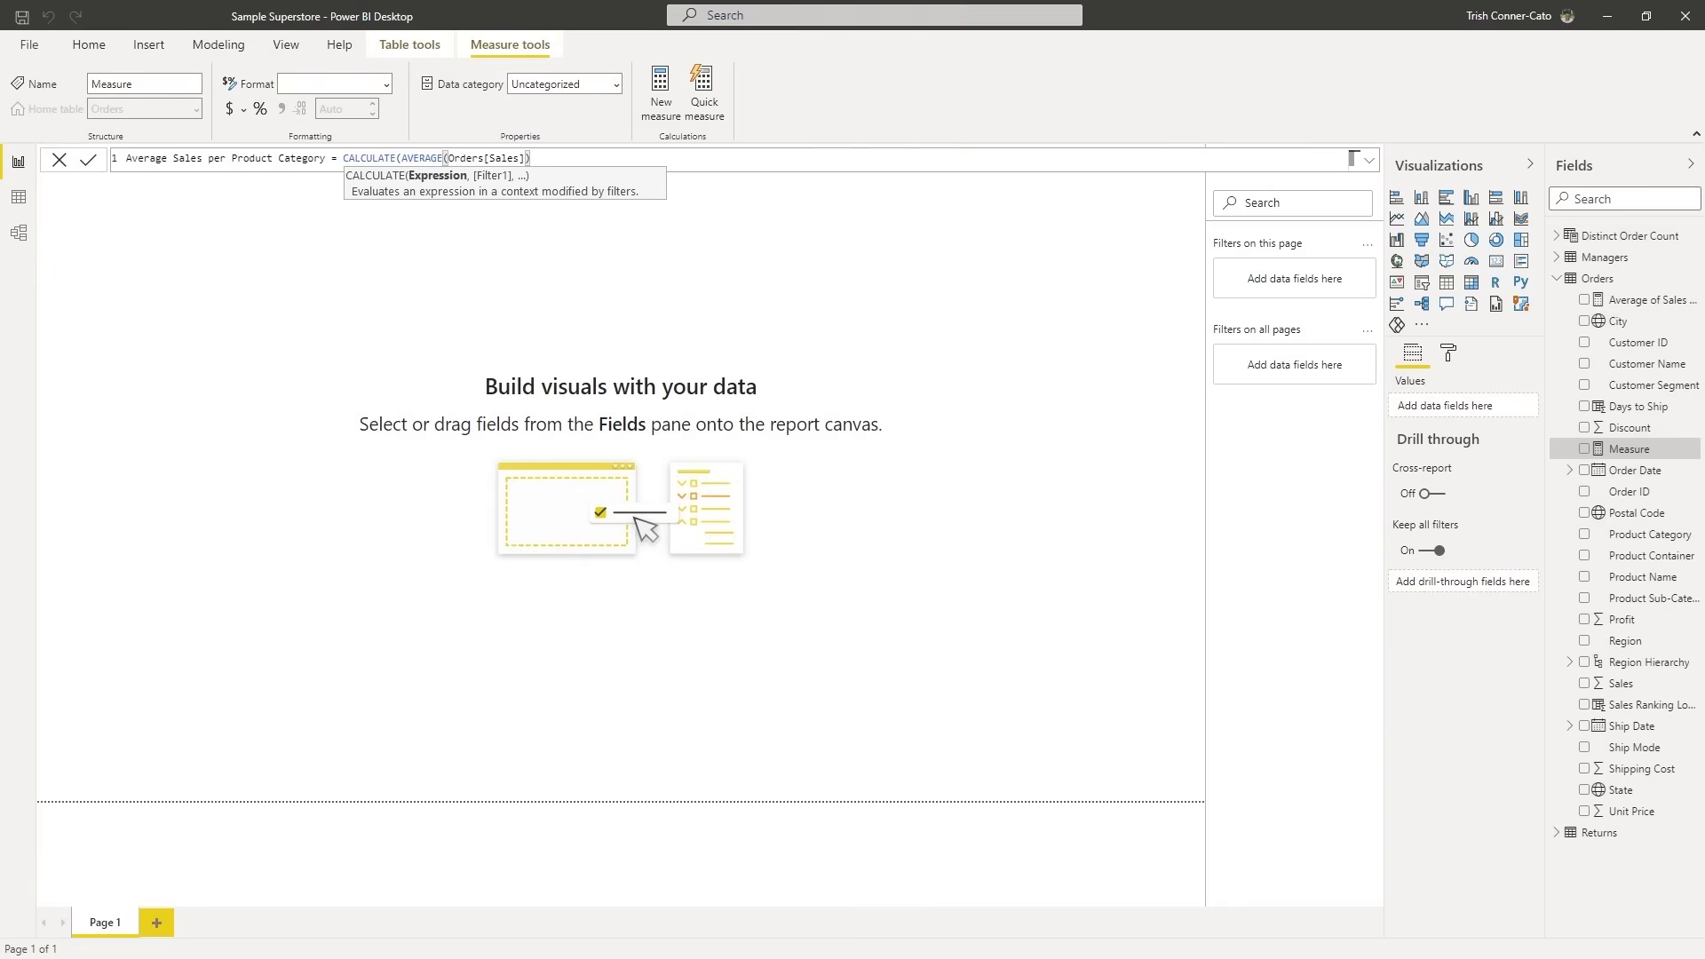
Add the ALLSELECTED function as the filter argument of CALCULATE.
type(",")
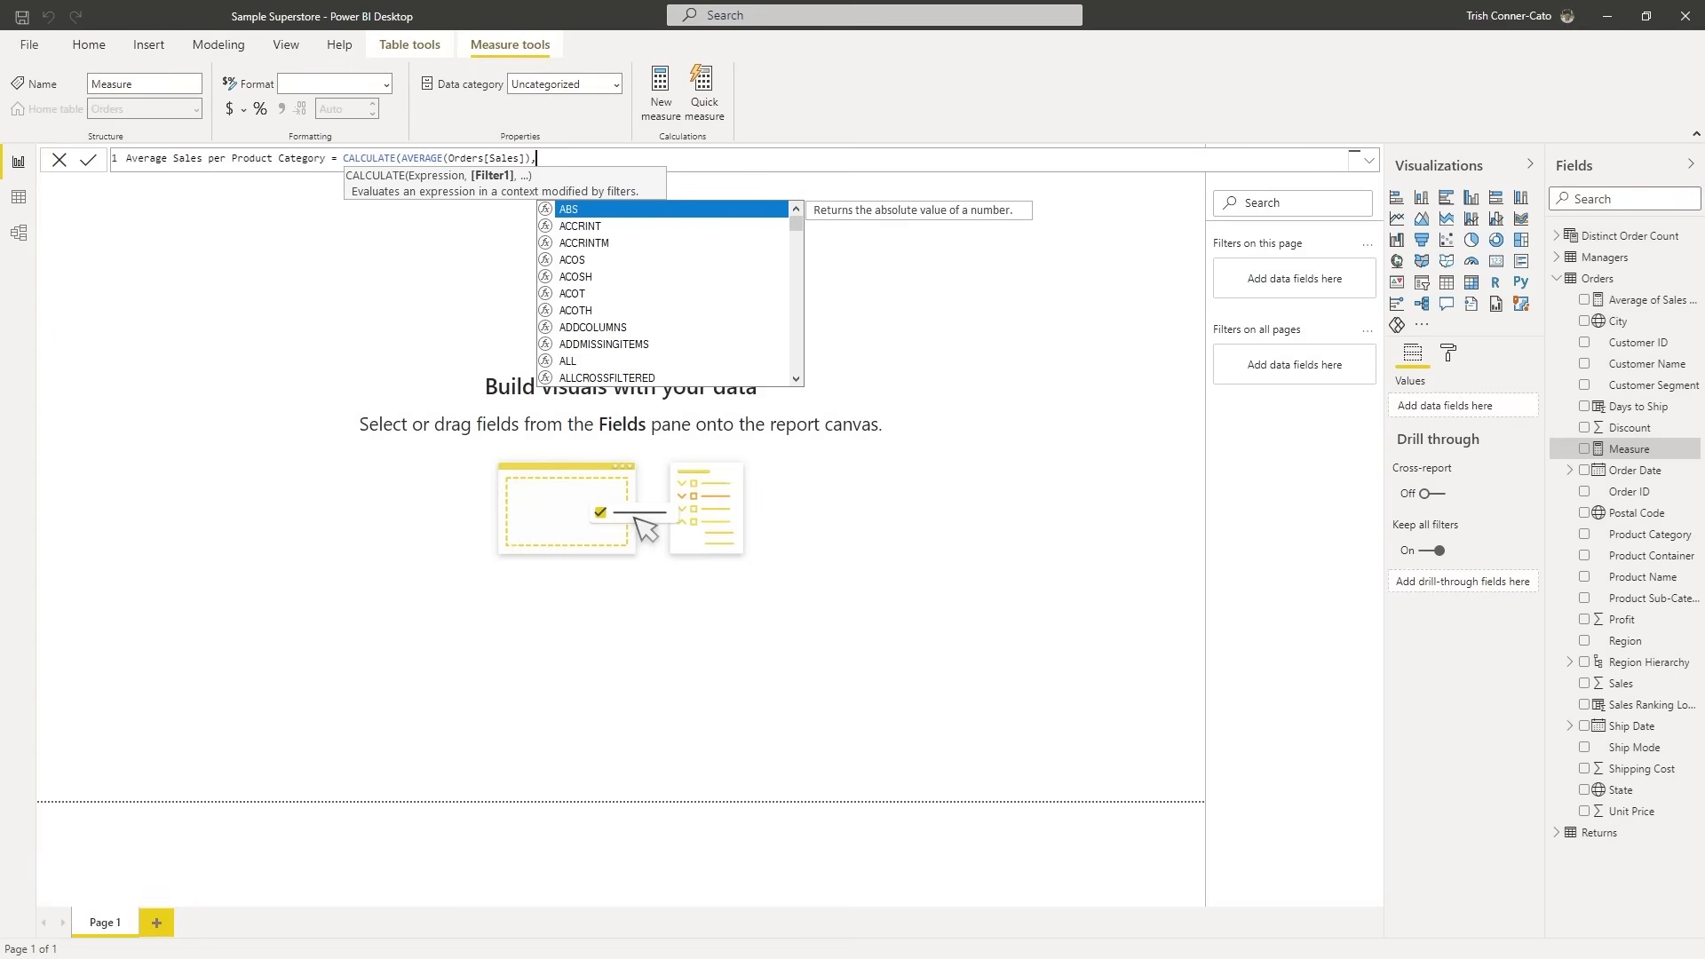
type("ll")
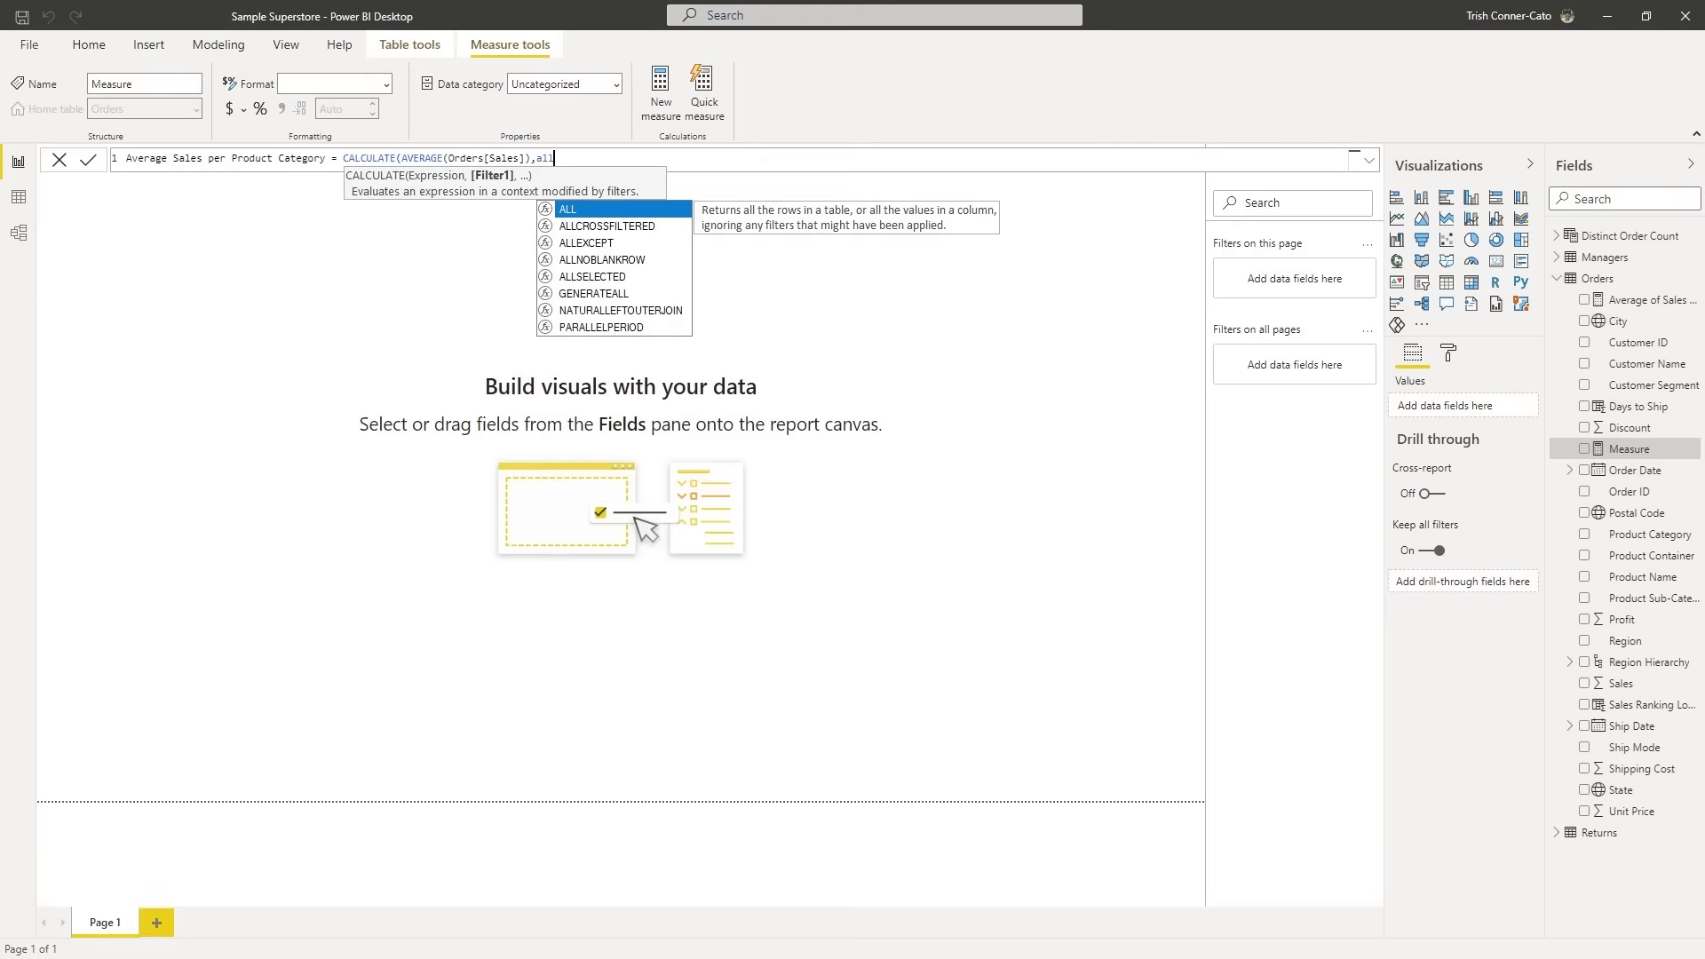
key("Down")
key("Down")
key("Down")
key("Down")
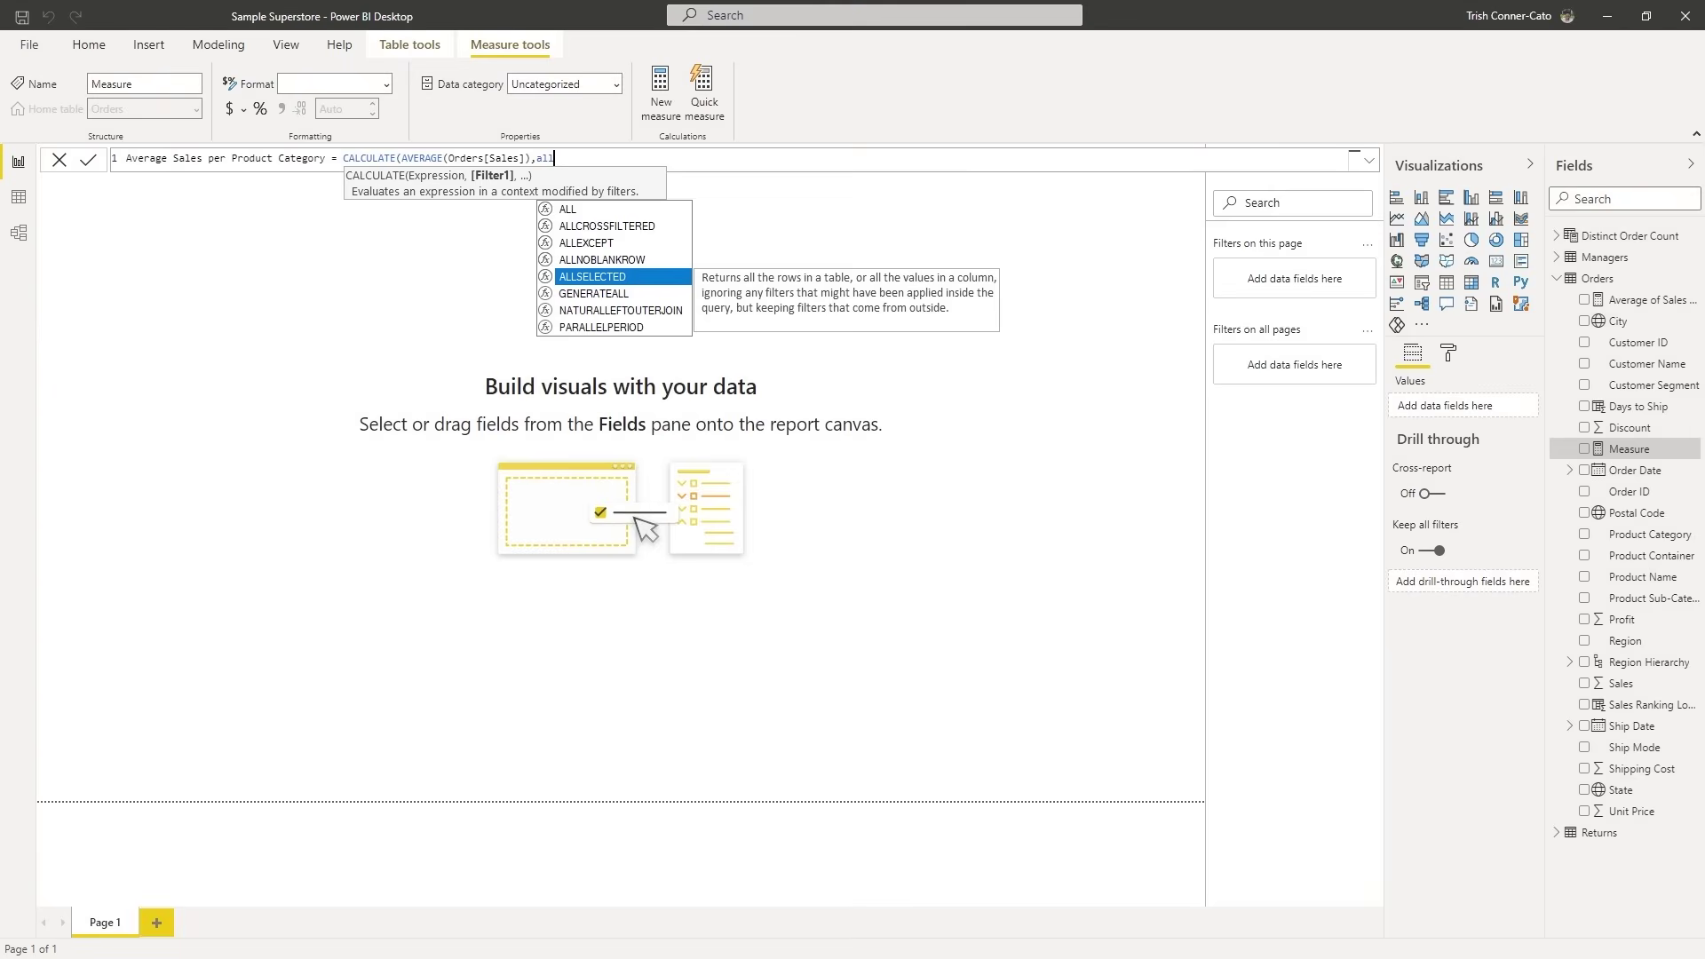
type("s")
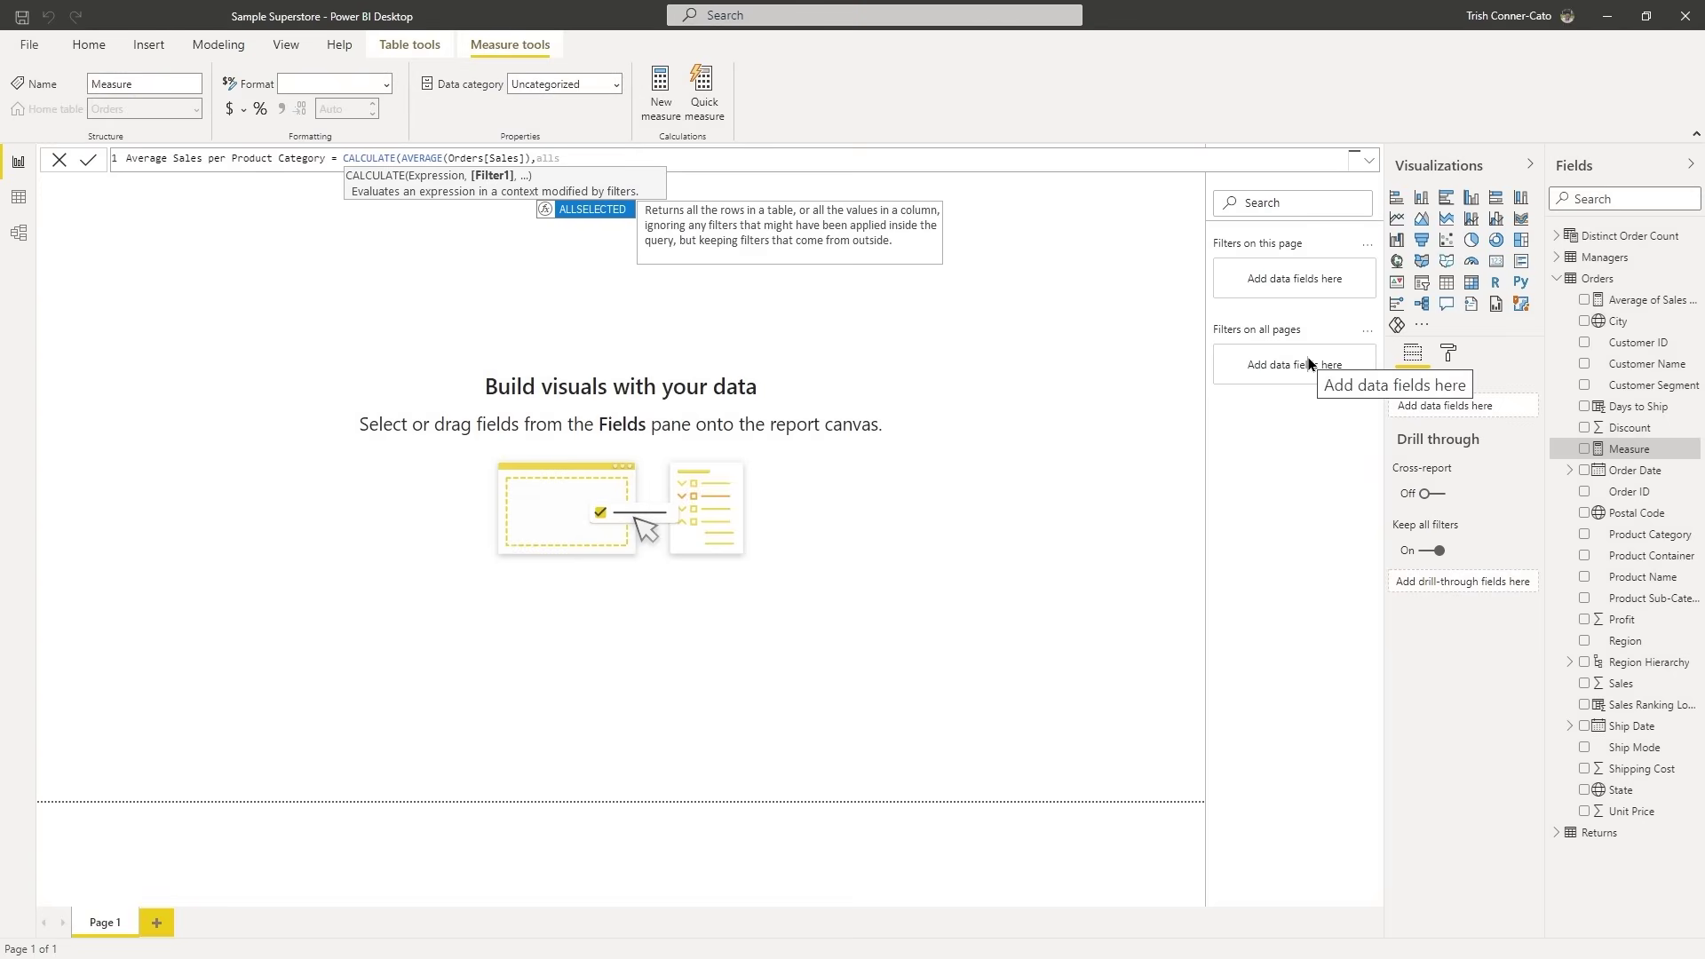
key("Tab")
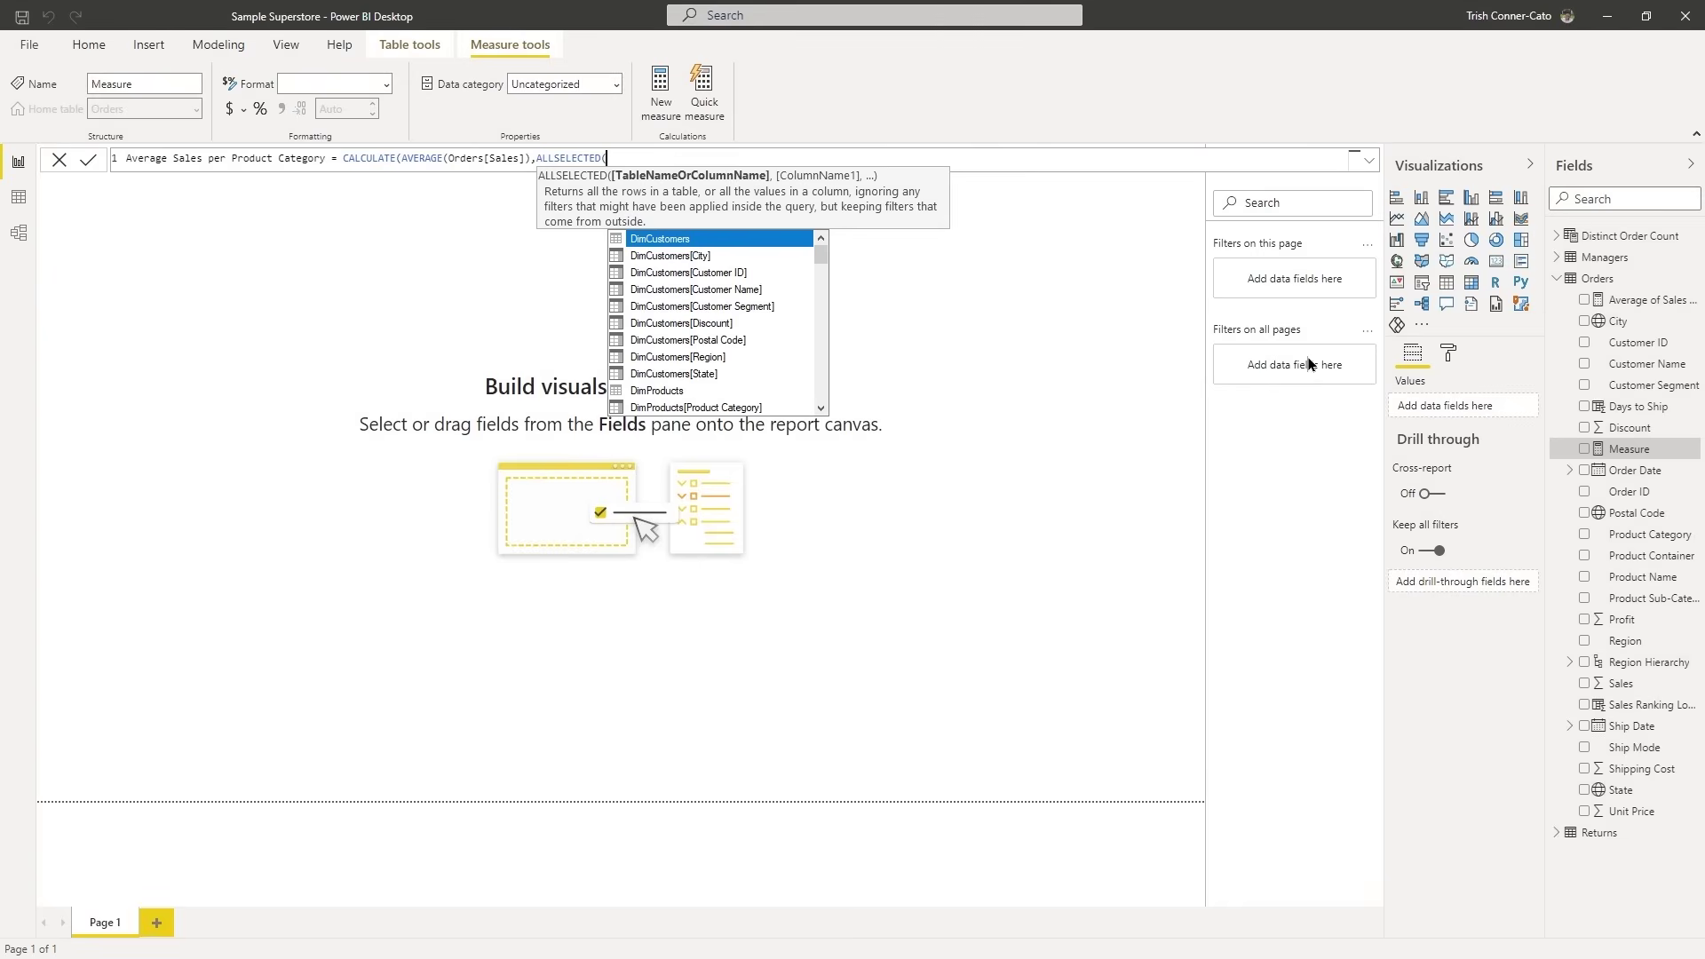
Give ALLSELECTED the Orders[Product Category] column, close both functions and commit the measure.
type("or")
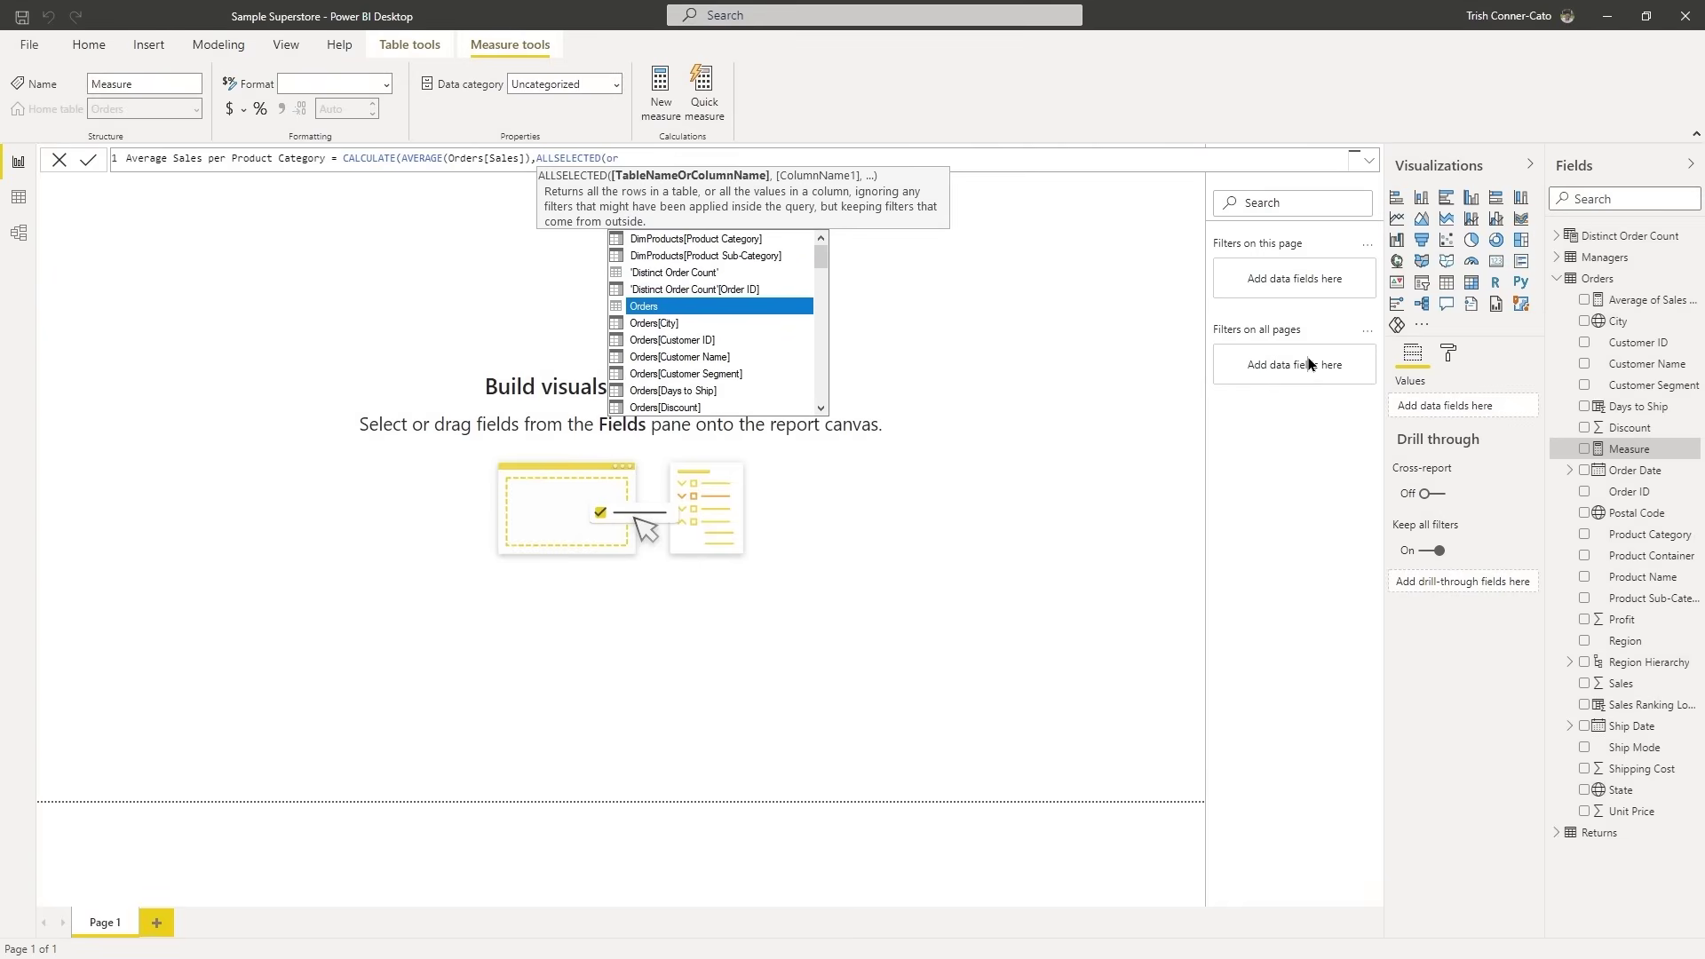
key("Down")
key("Down")
key("Down")
key("Down")
key("Down")
key("Down")
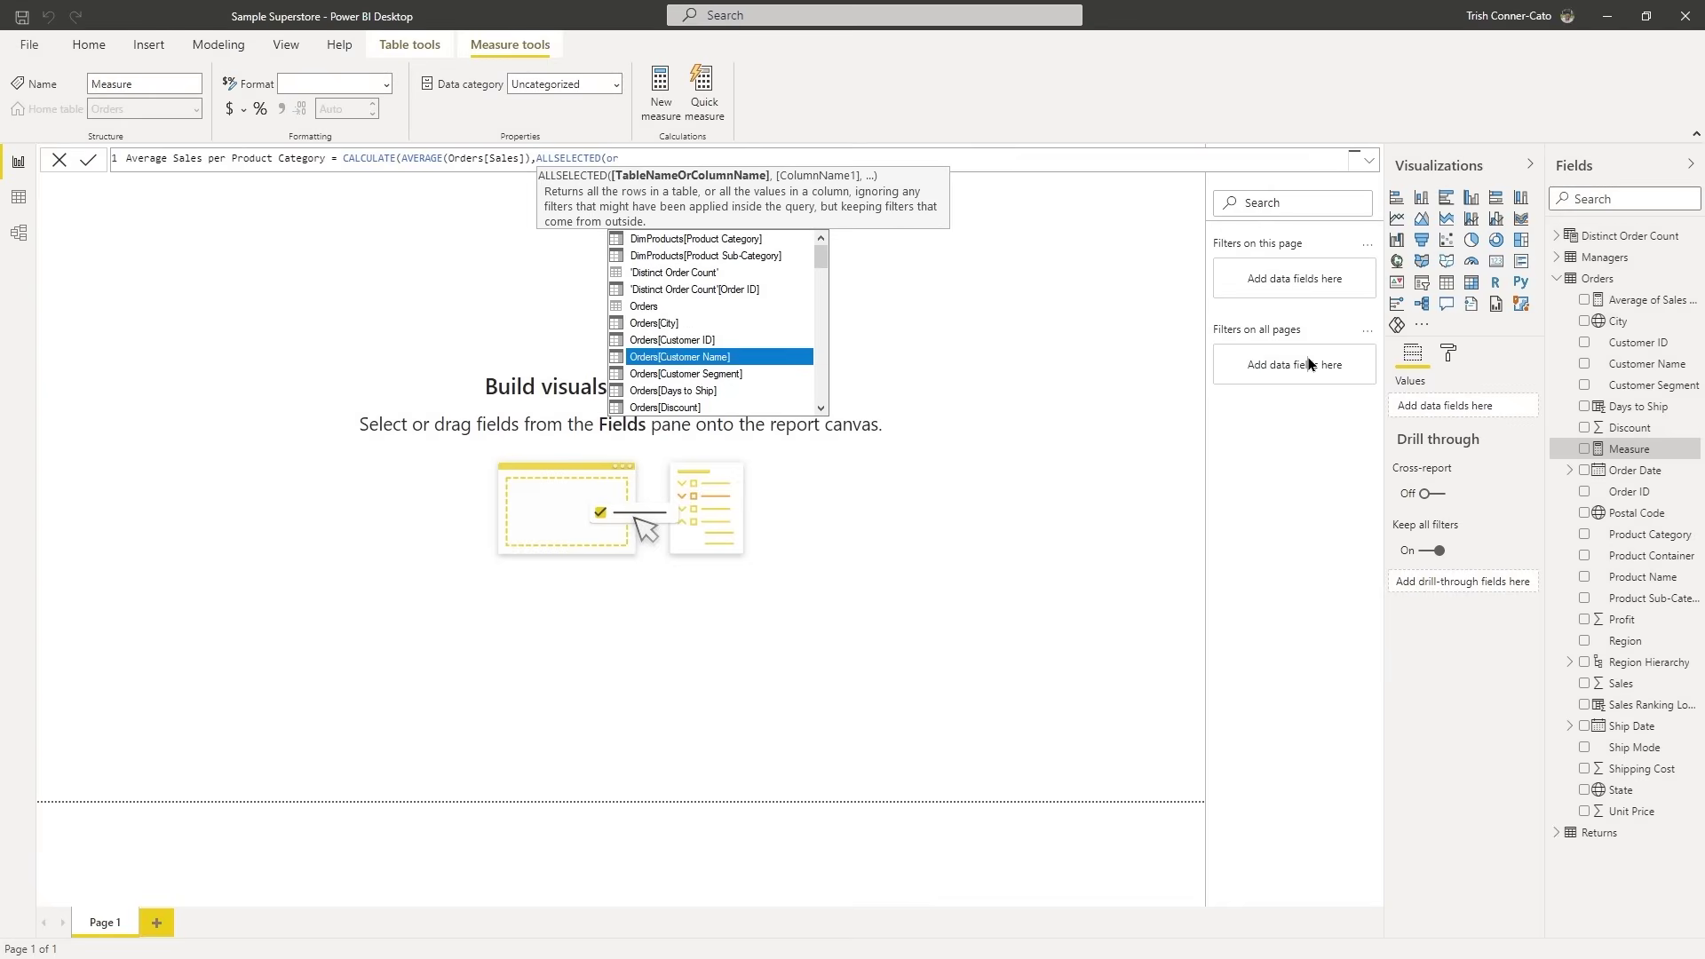
key("Down")
key("Down")
key("Down")
key("Down")
key("Down")
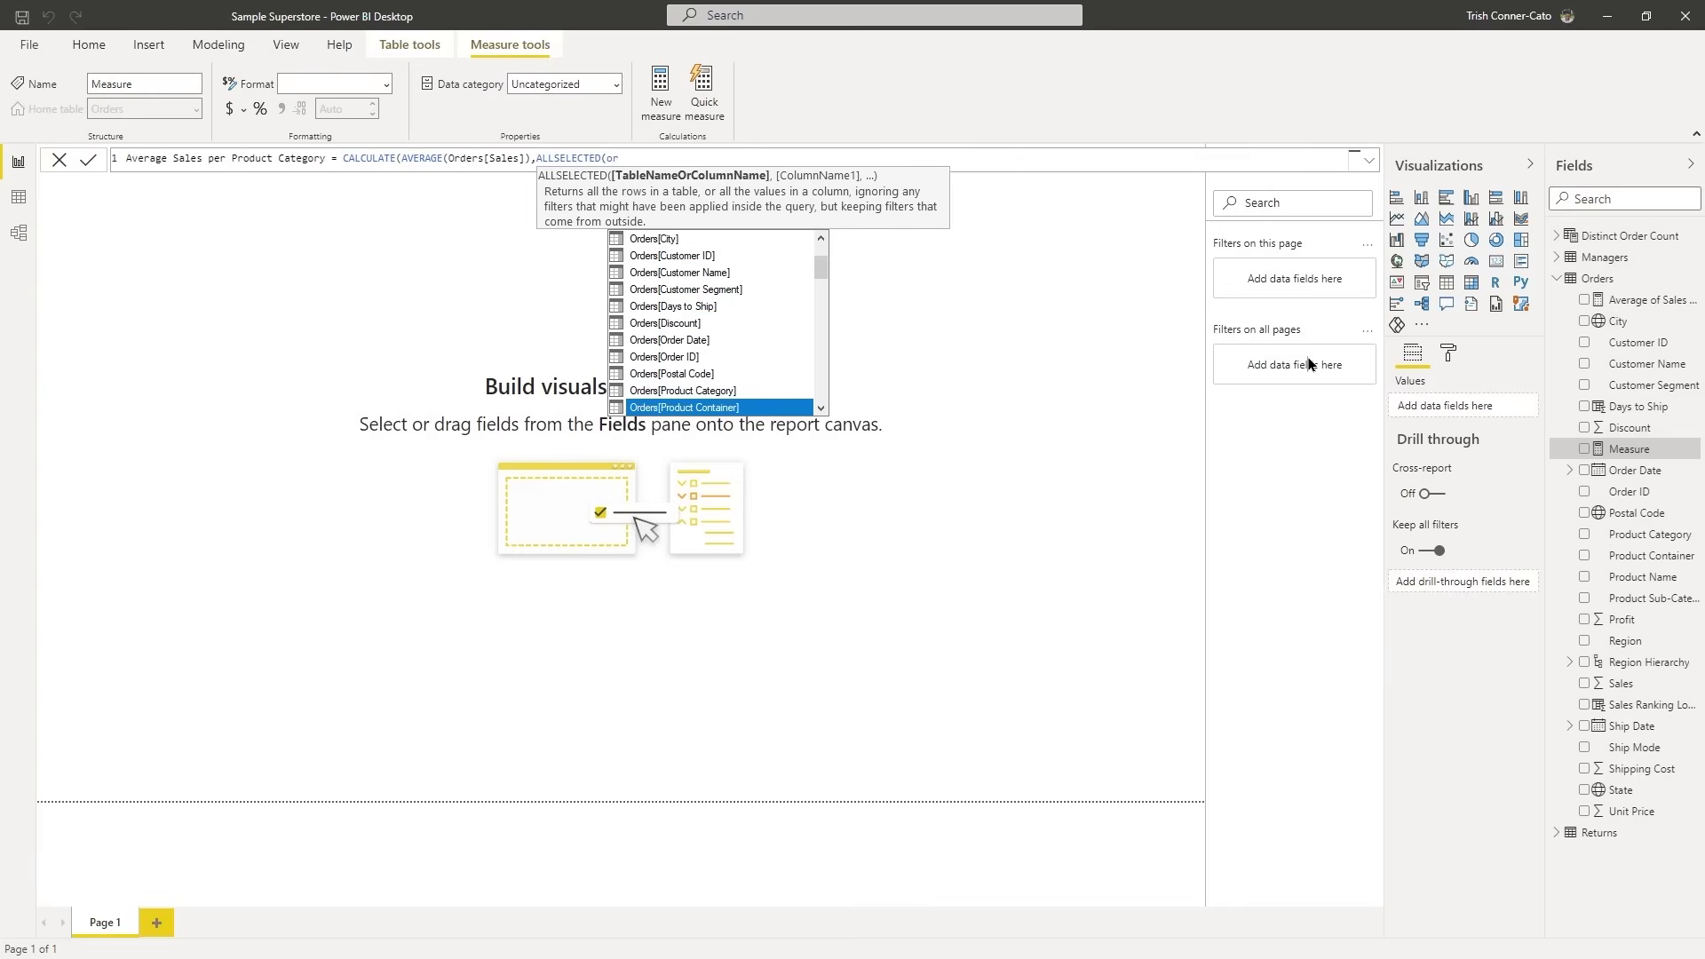
key("Up")
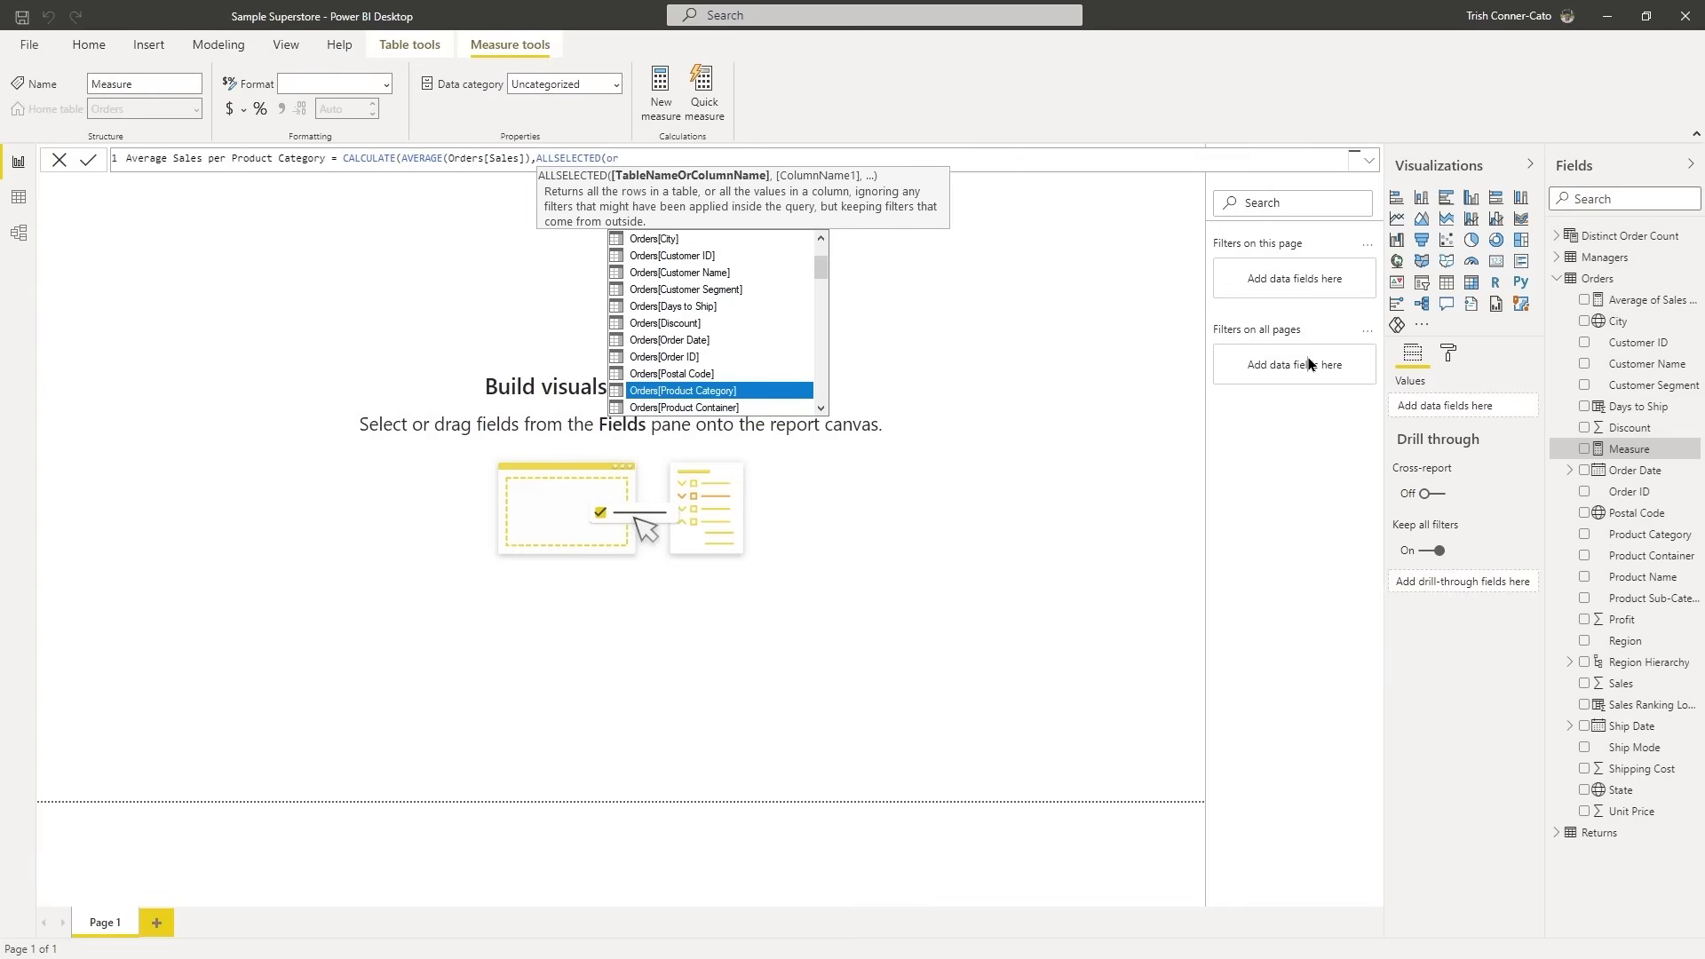
key("Tab")
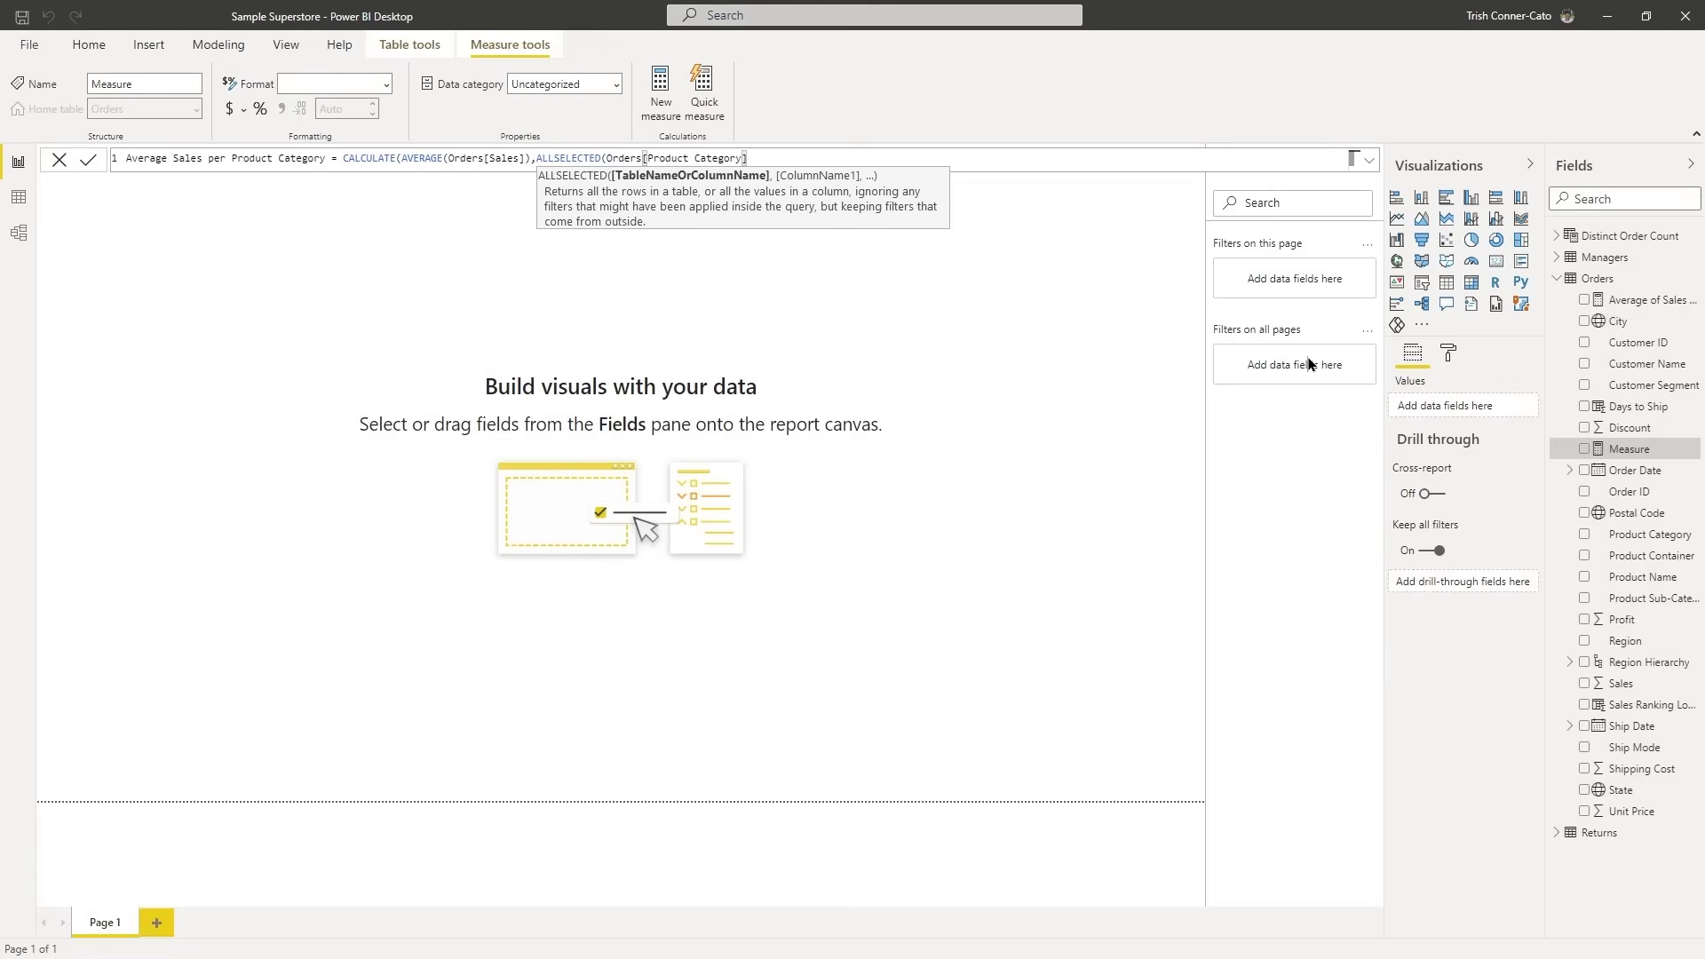
type("))")
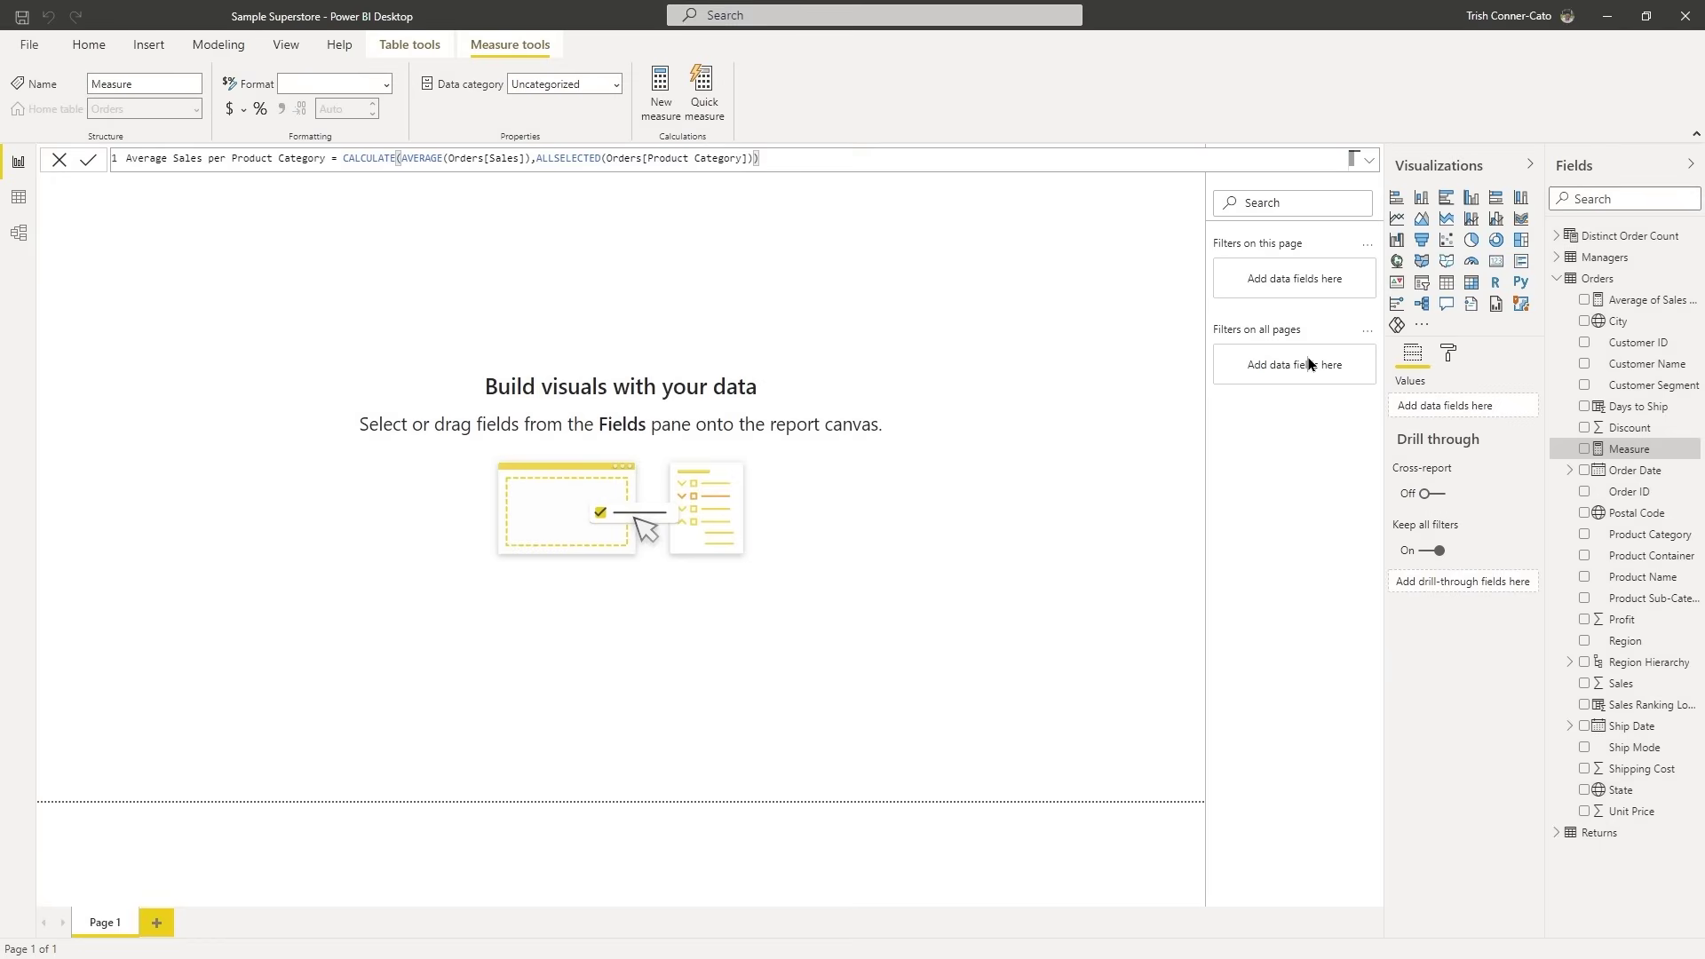
key("Return")
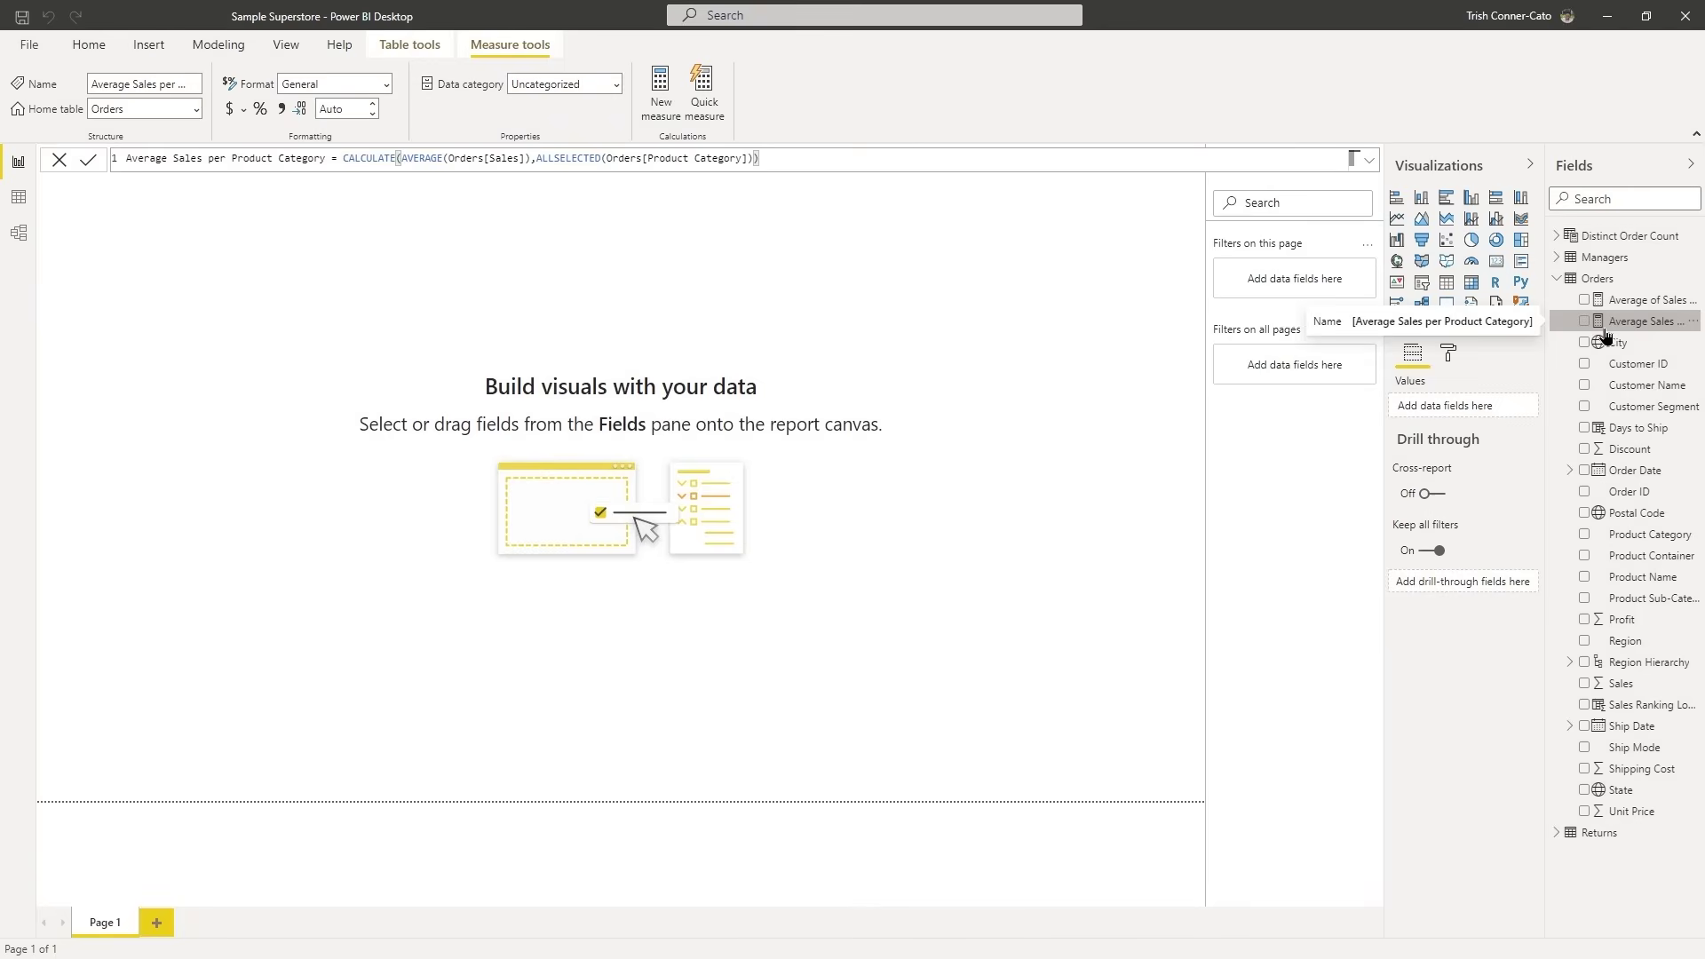
Collapse the Orders field list and create a calculated table with the formula Dates = CALENDARAUTO().
left_click(1597, 278)
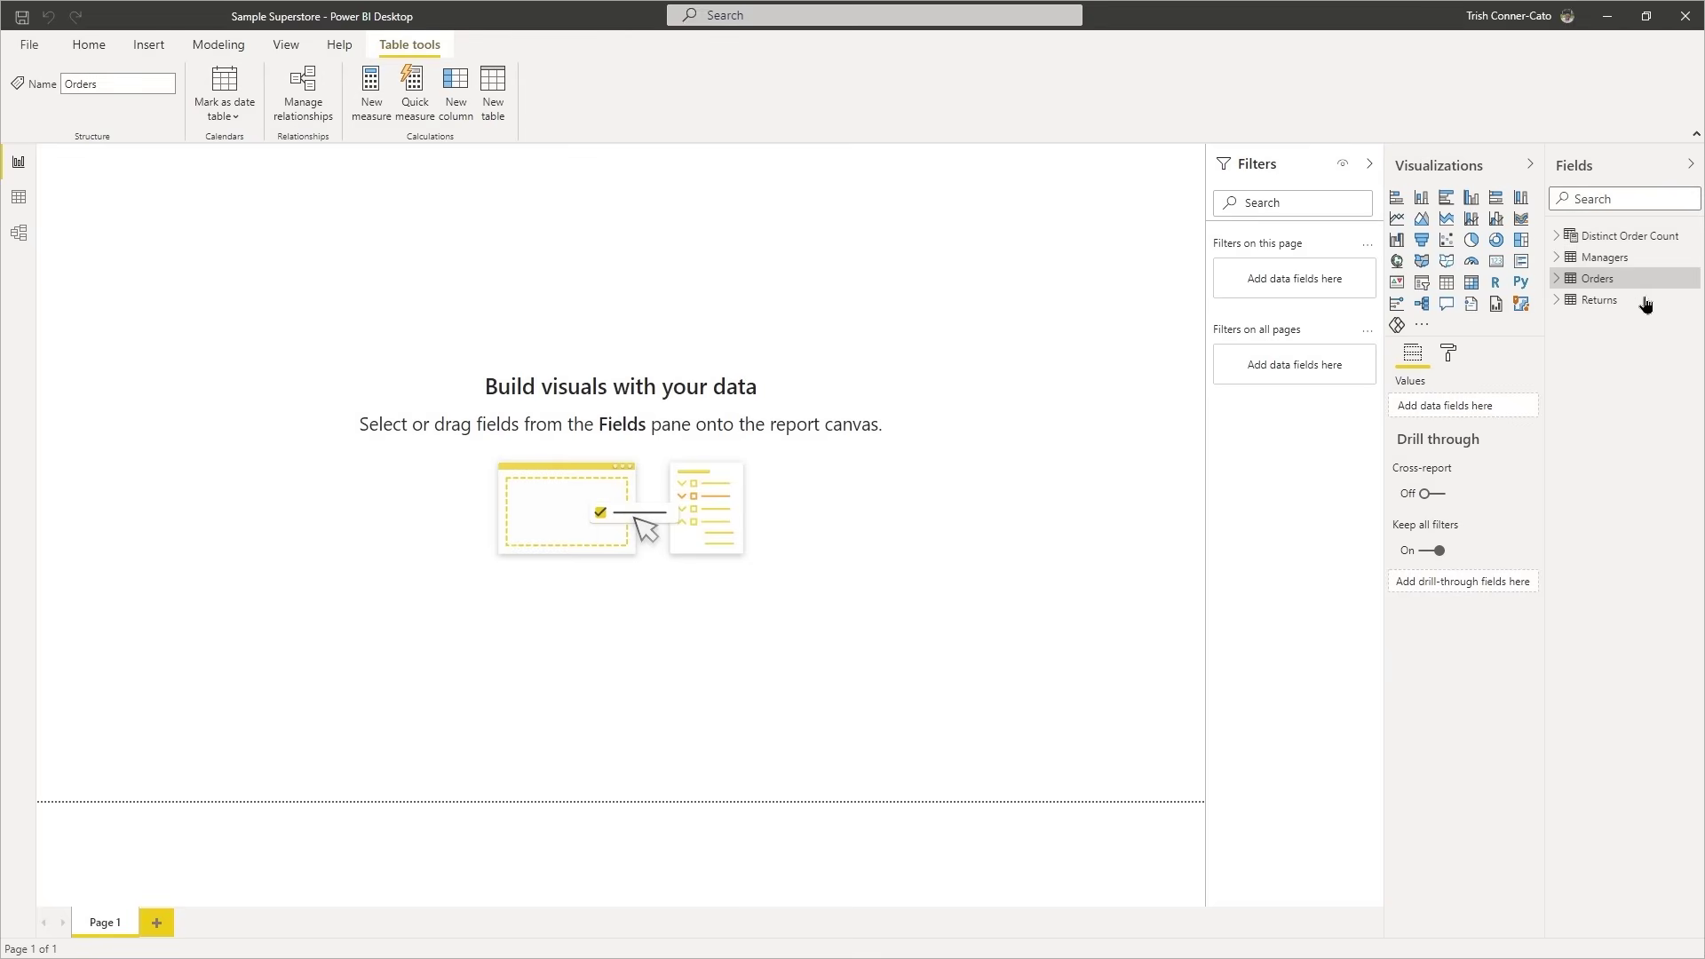
left_click(492, 93)
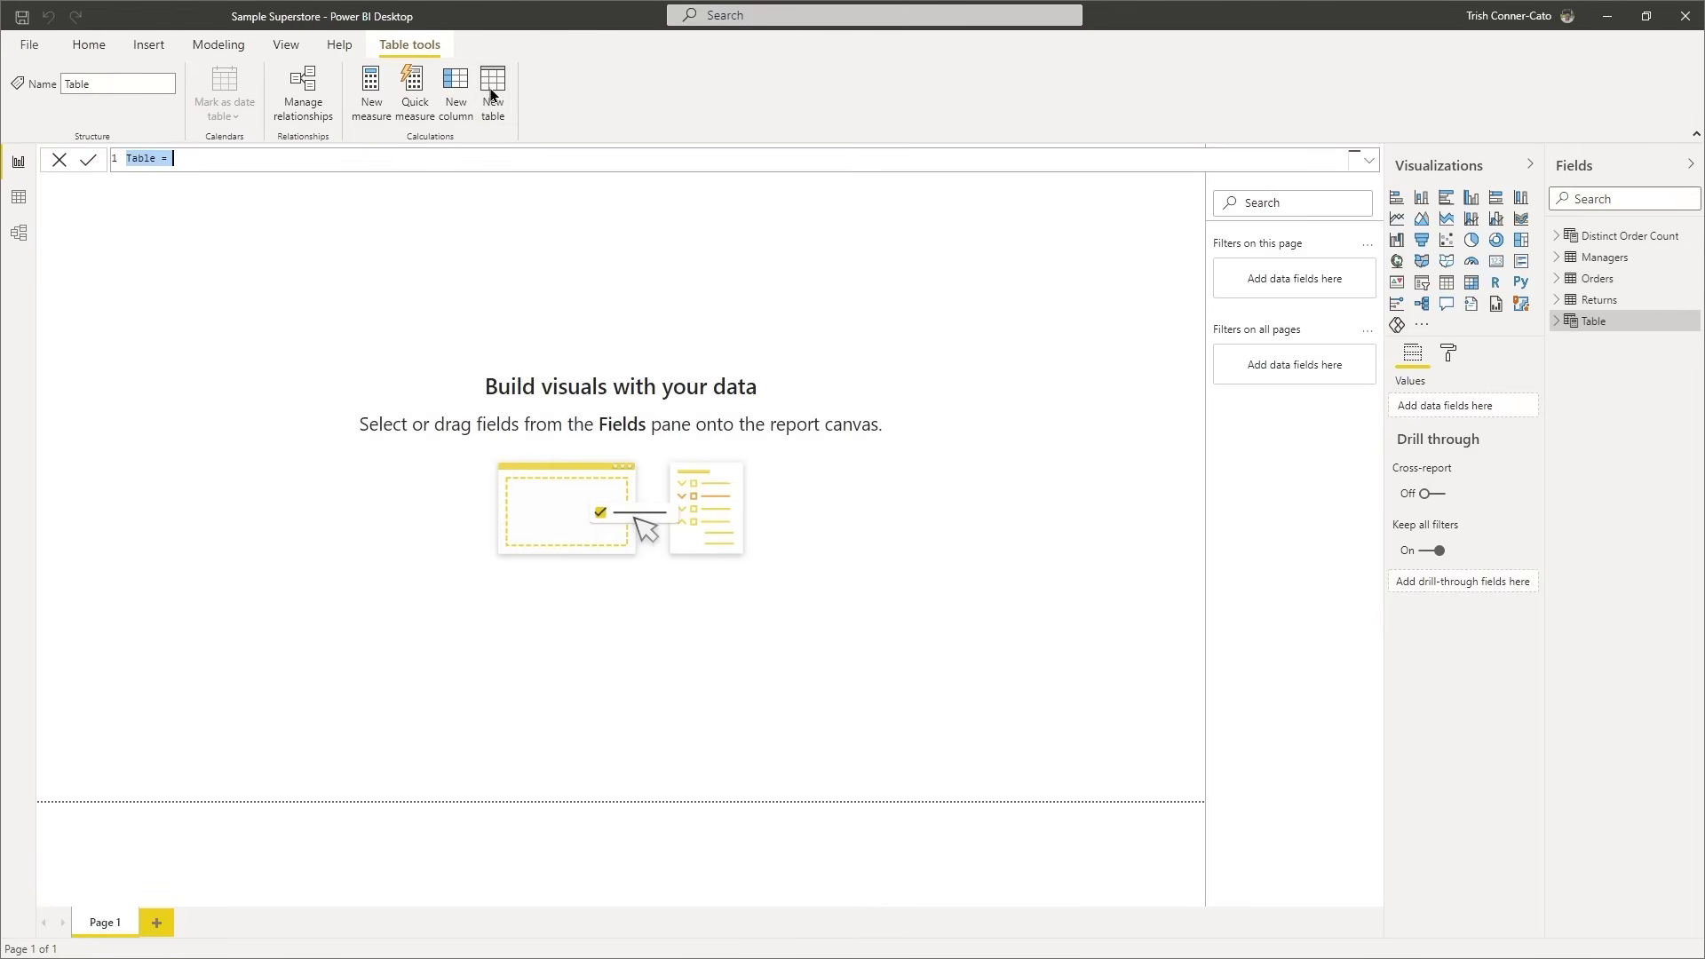
double_click(130, 158)
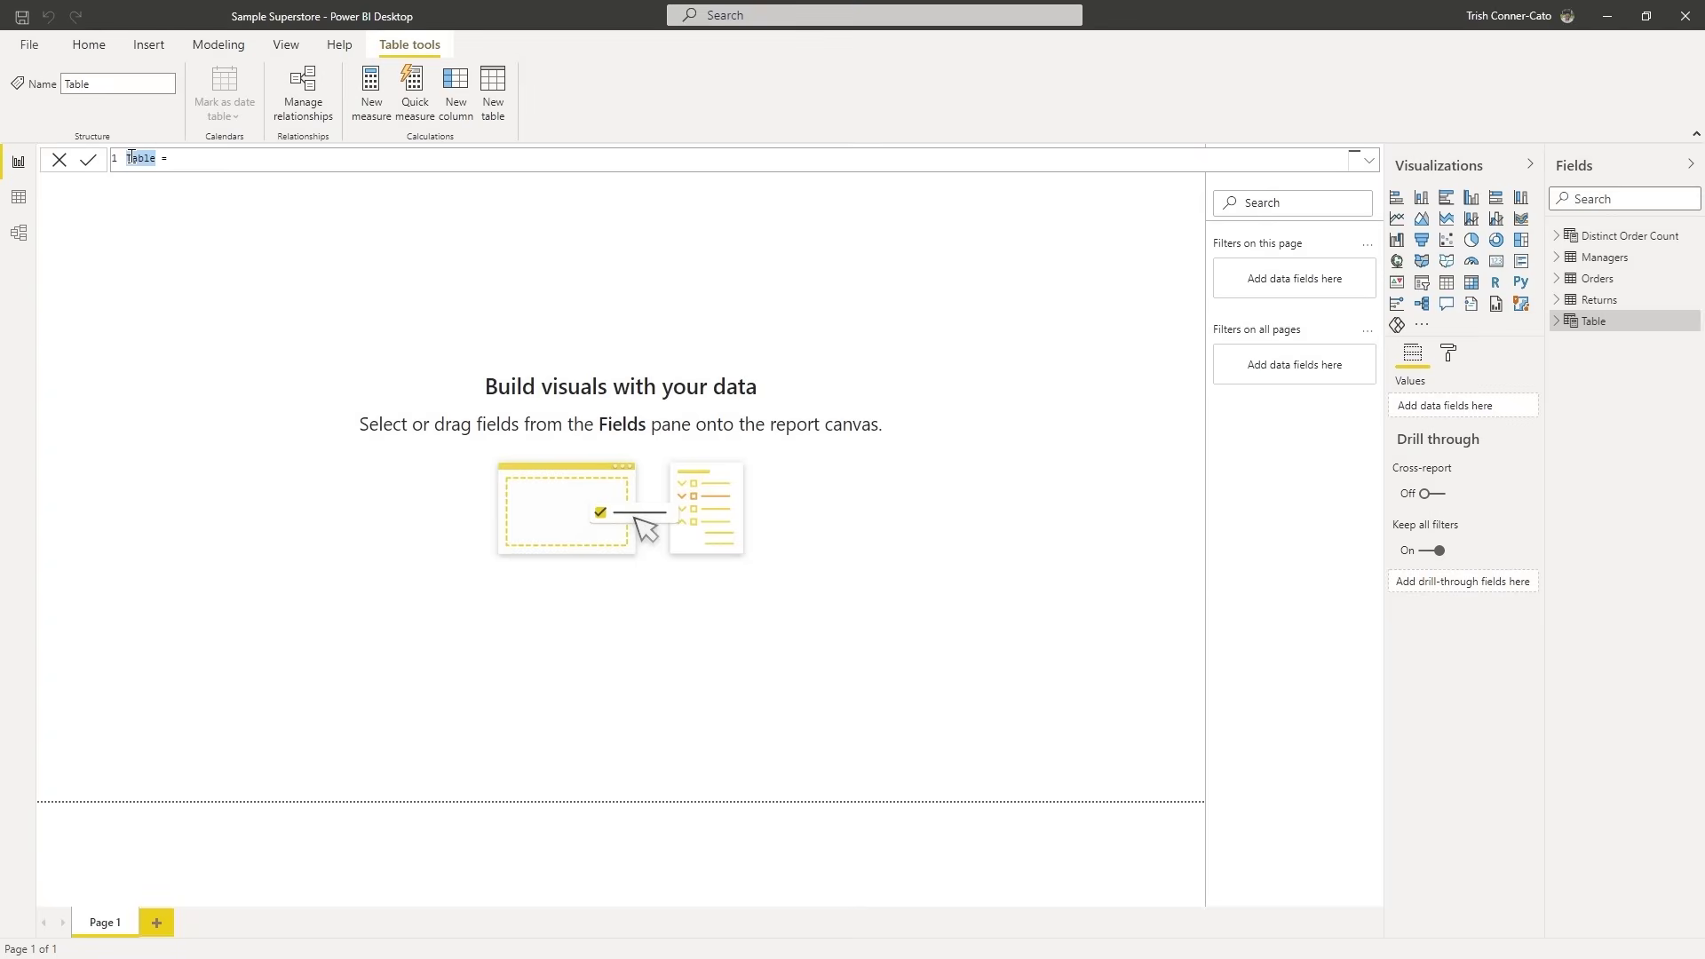
type("Dates")
type("ca")
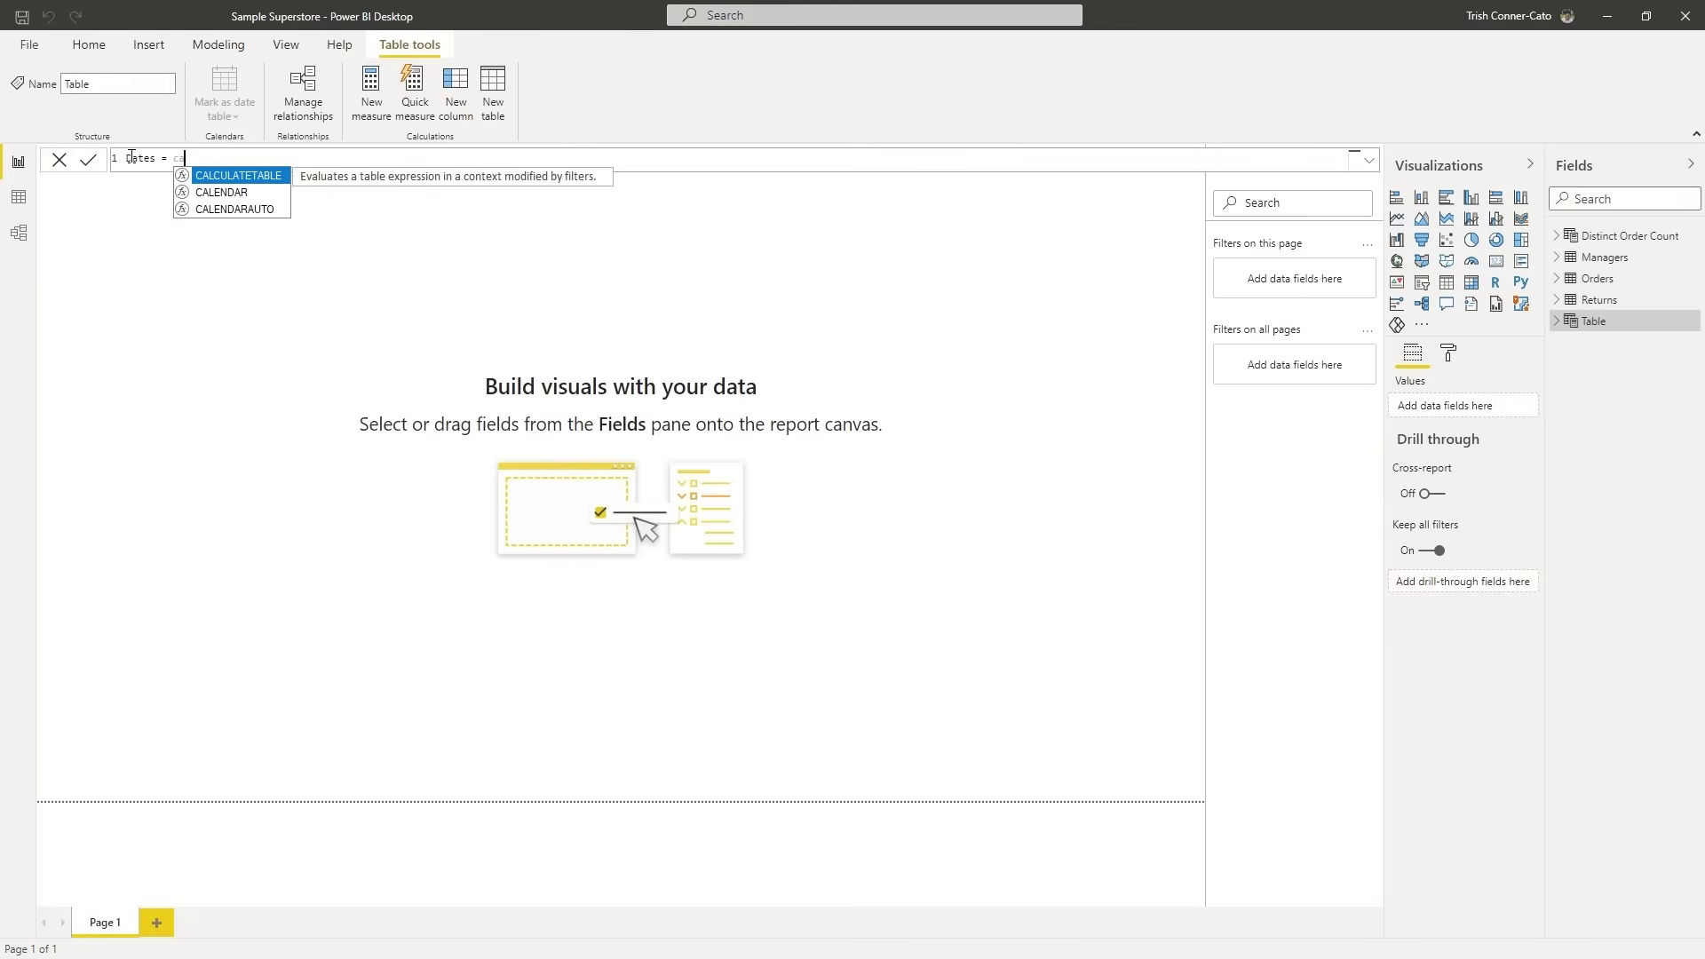
key("Down")
key("Down")
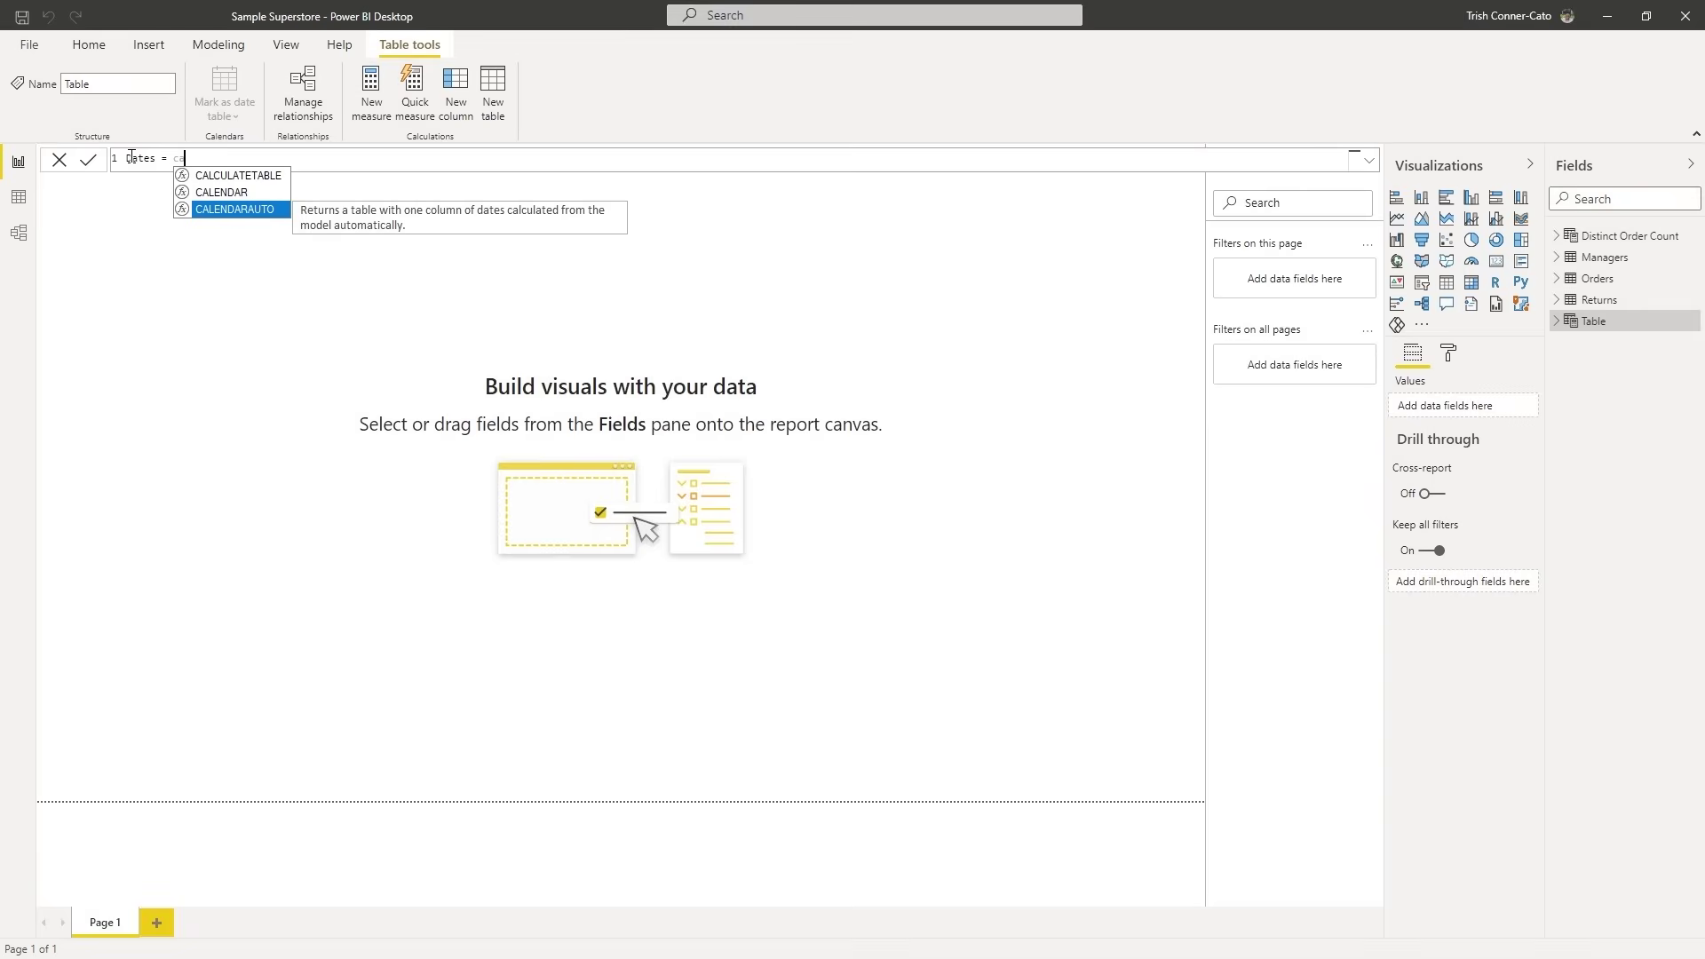
key("Tab")
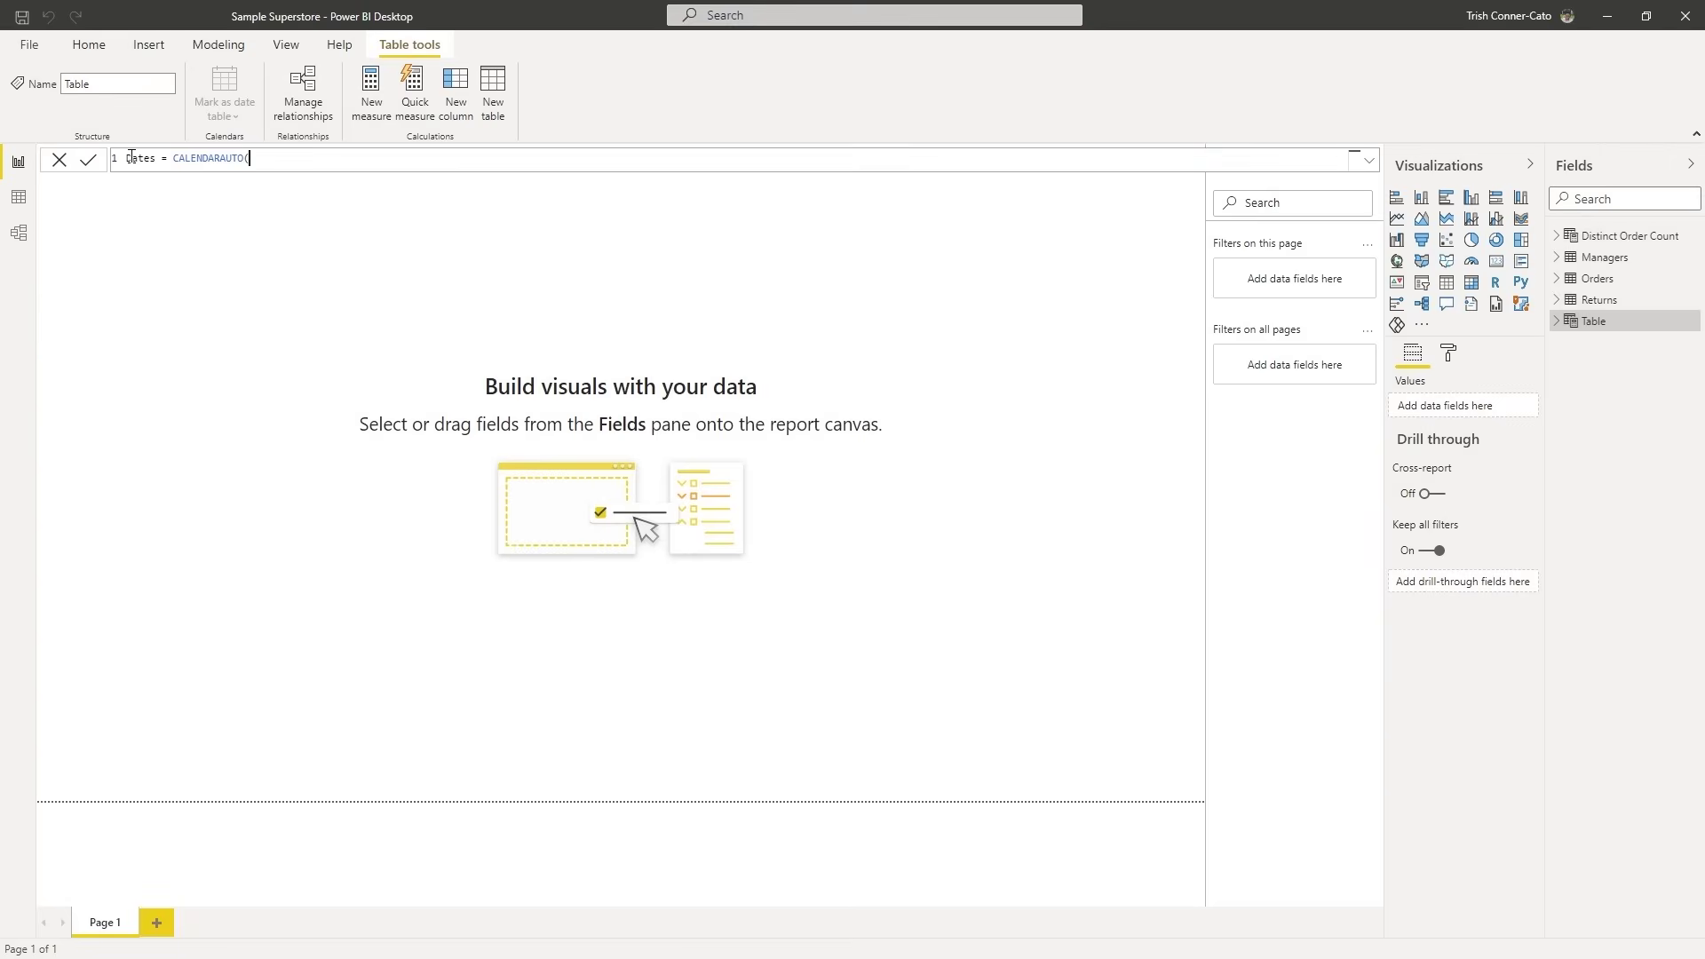
type(")")
key("Return")
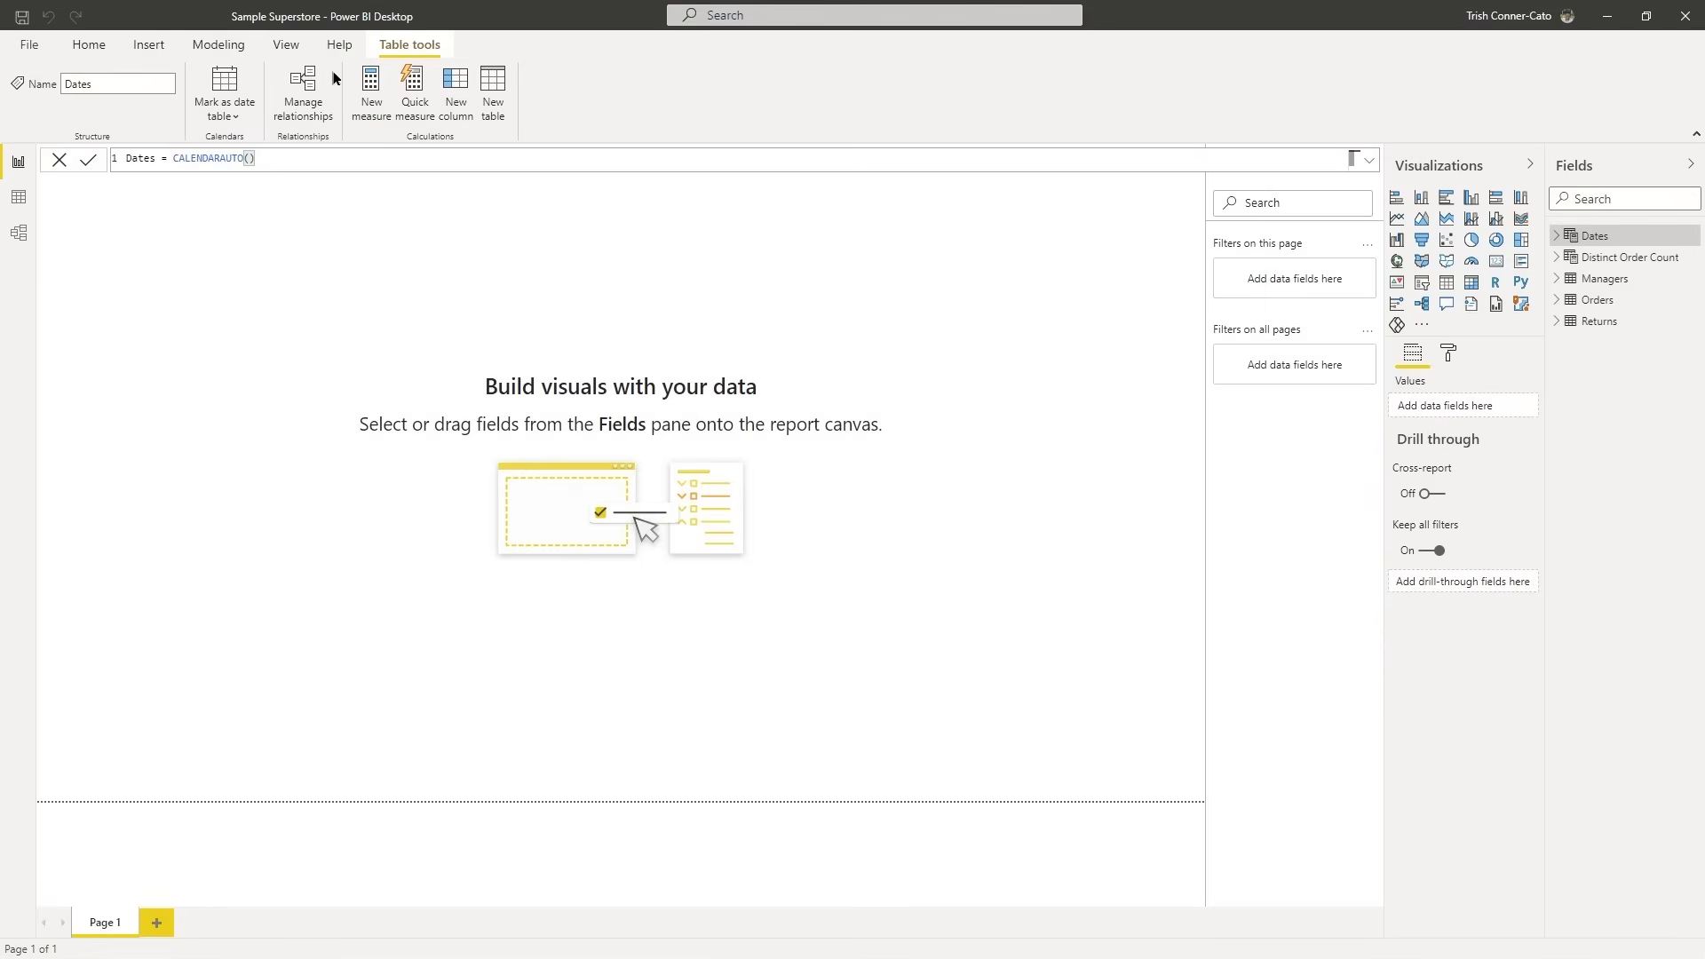
Inspect the Date column of the Dates table in the data view, from its first row to its last.
left_click(1557, 239)
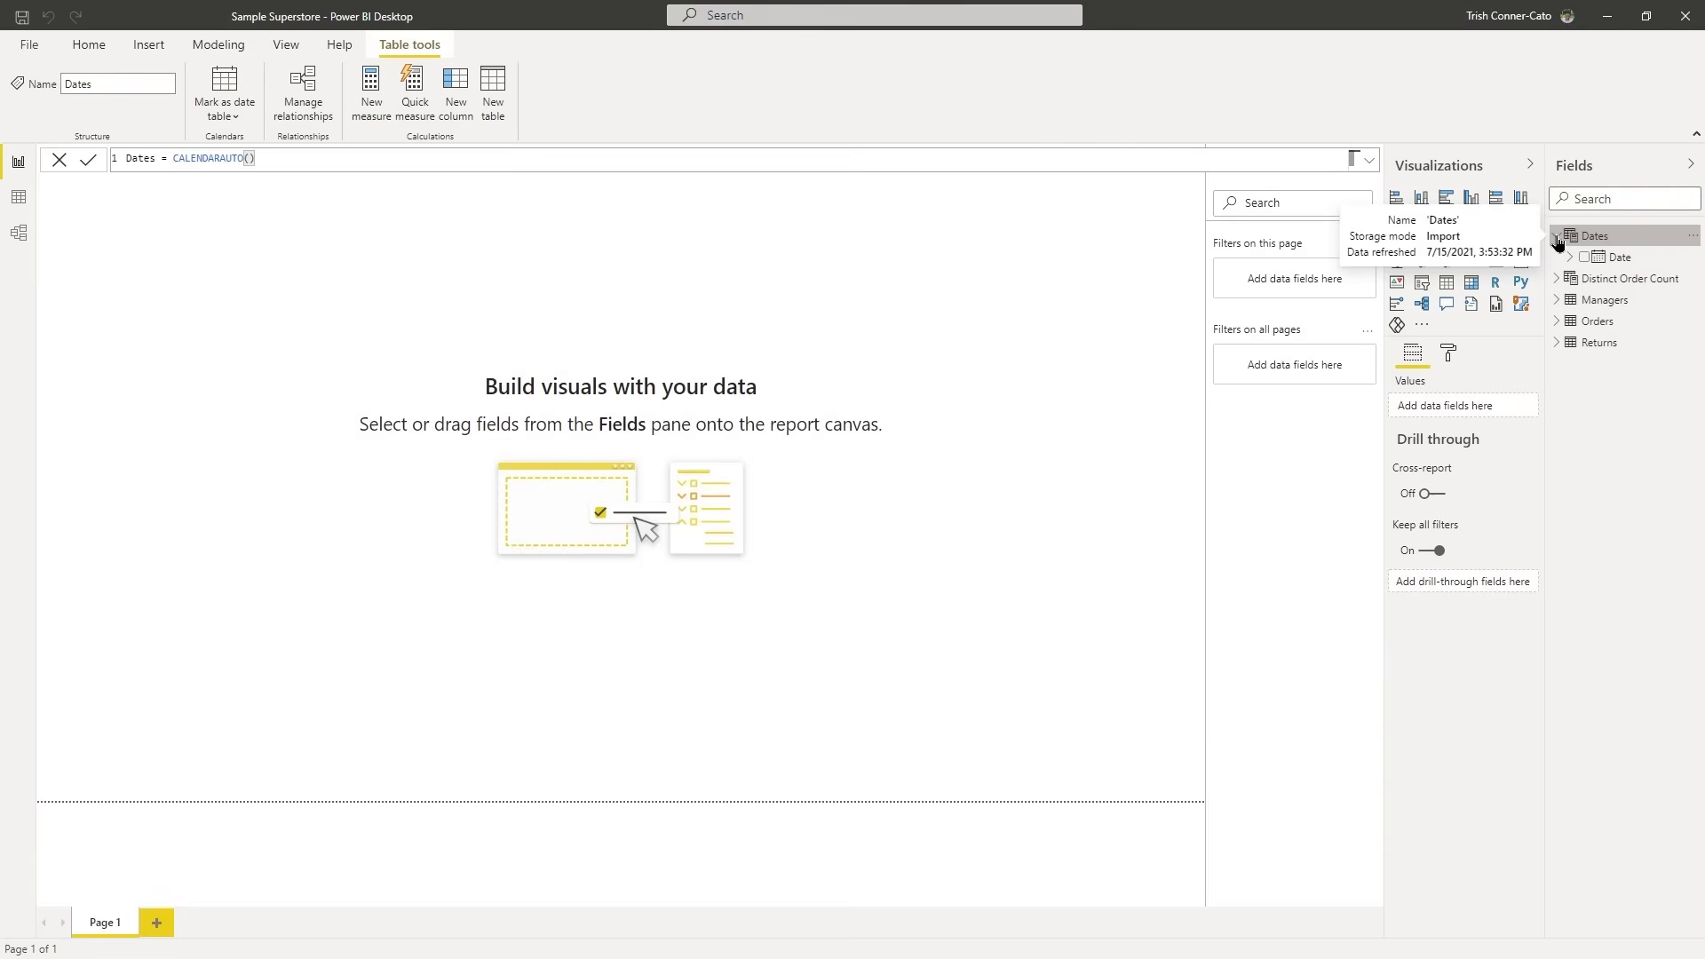
left_click(1594, 259)
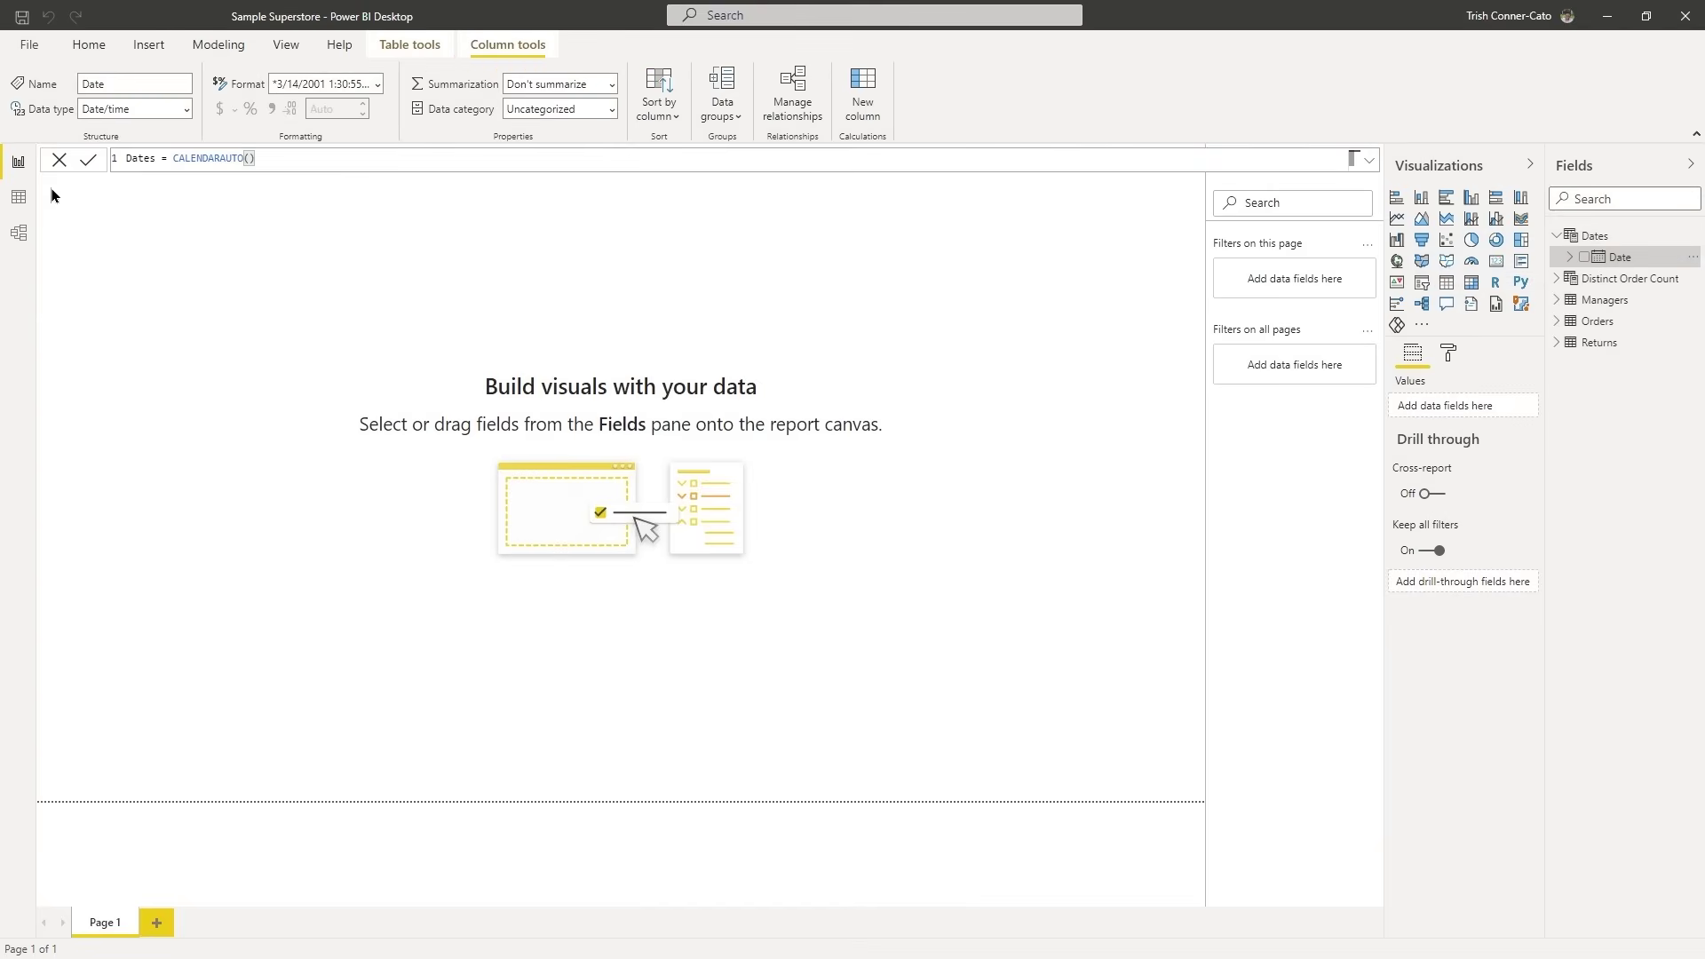
left_click(18, 197)
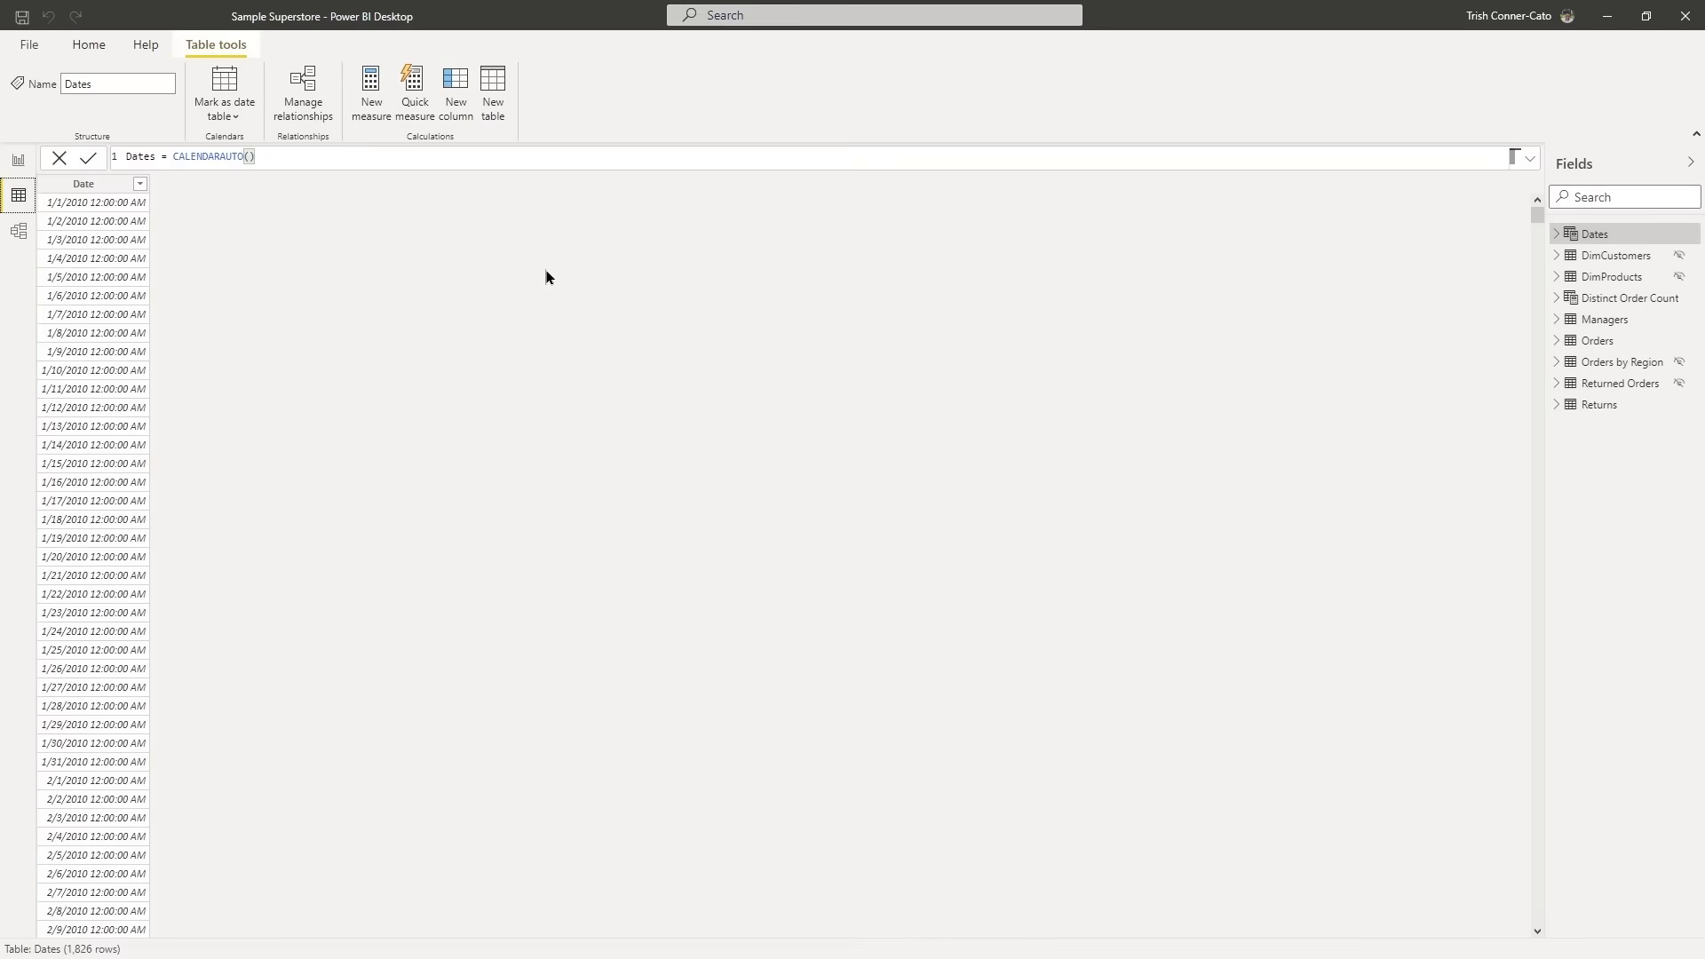
left_click(110, 183)
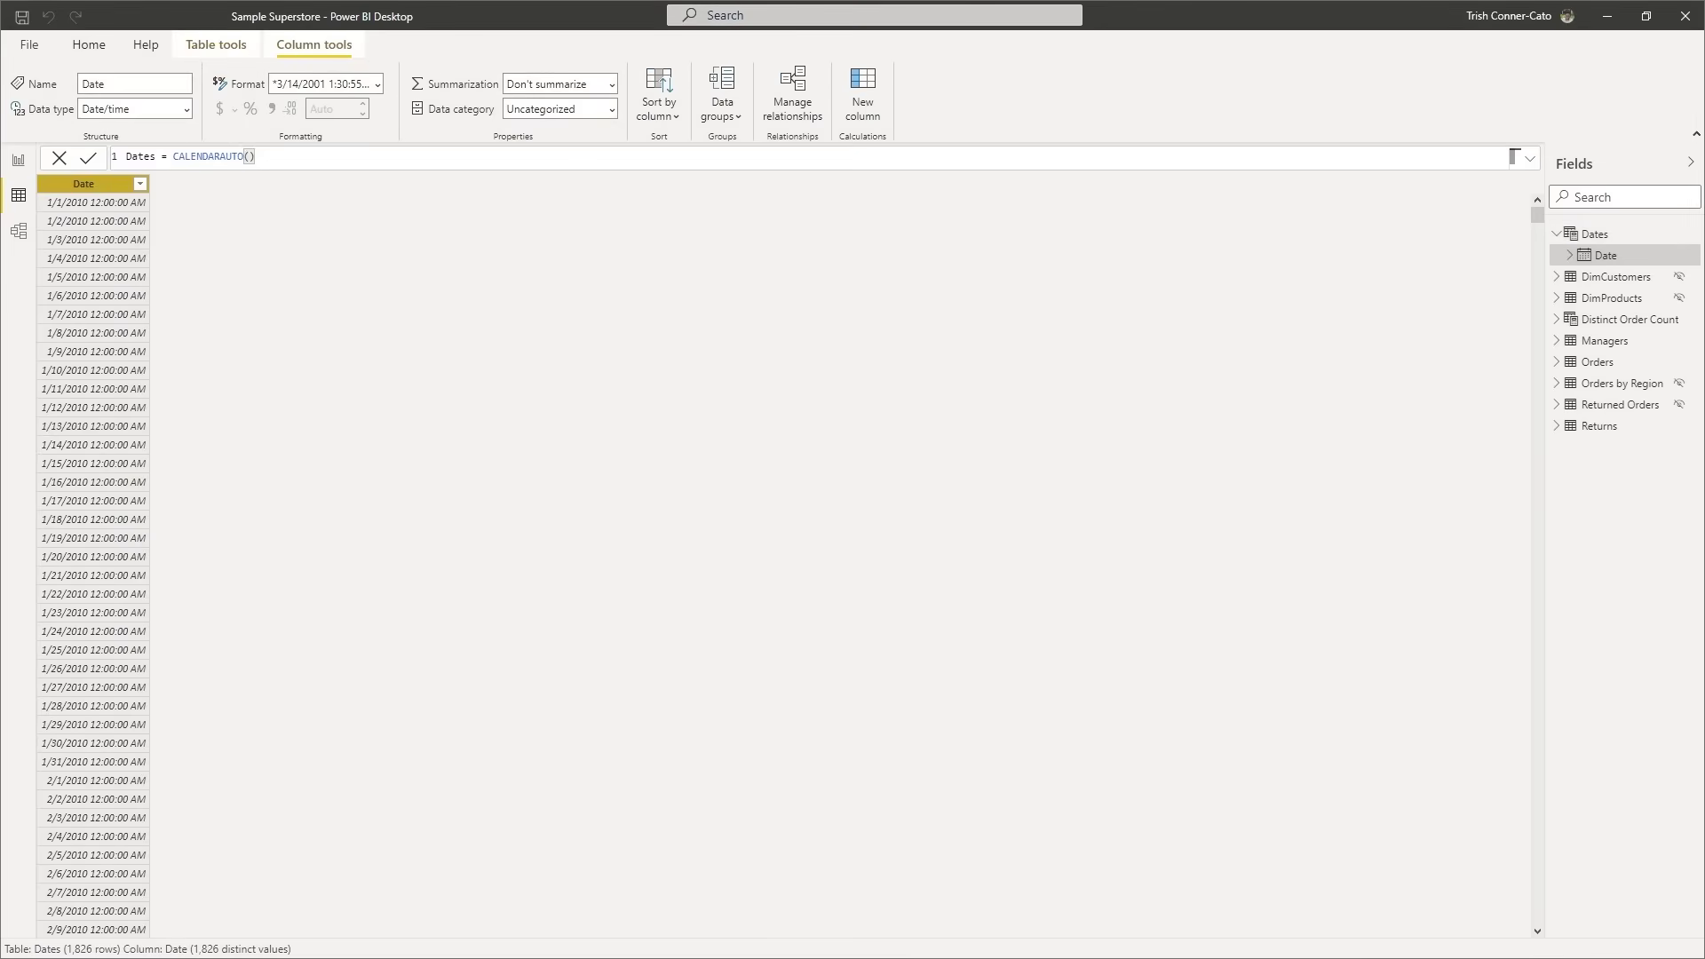
left_click_drag(1538, 214, 1537, 915)
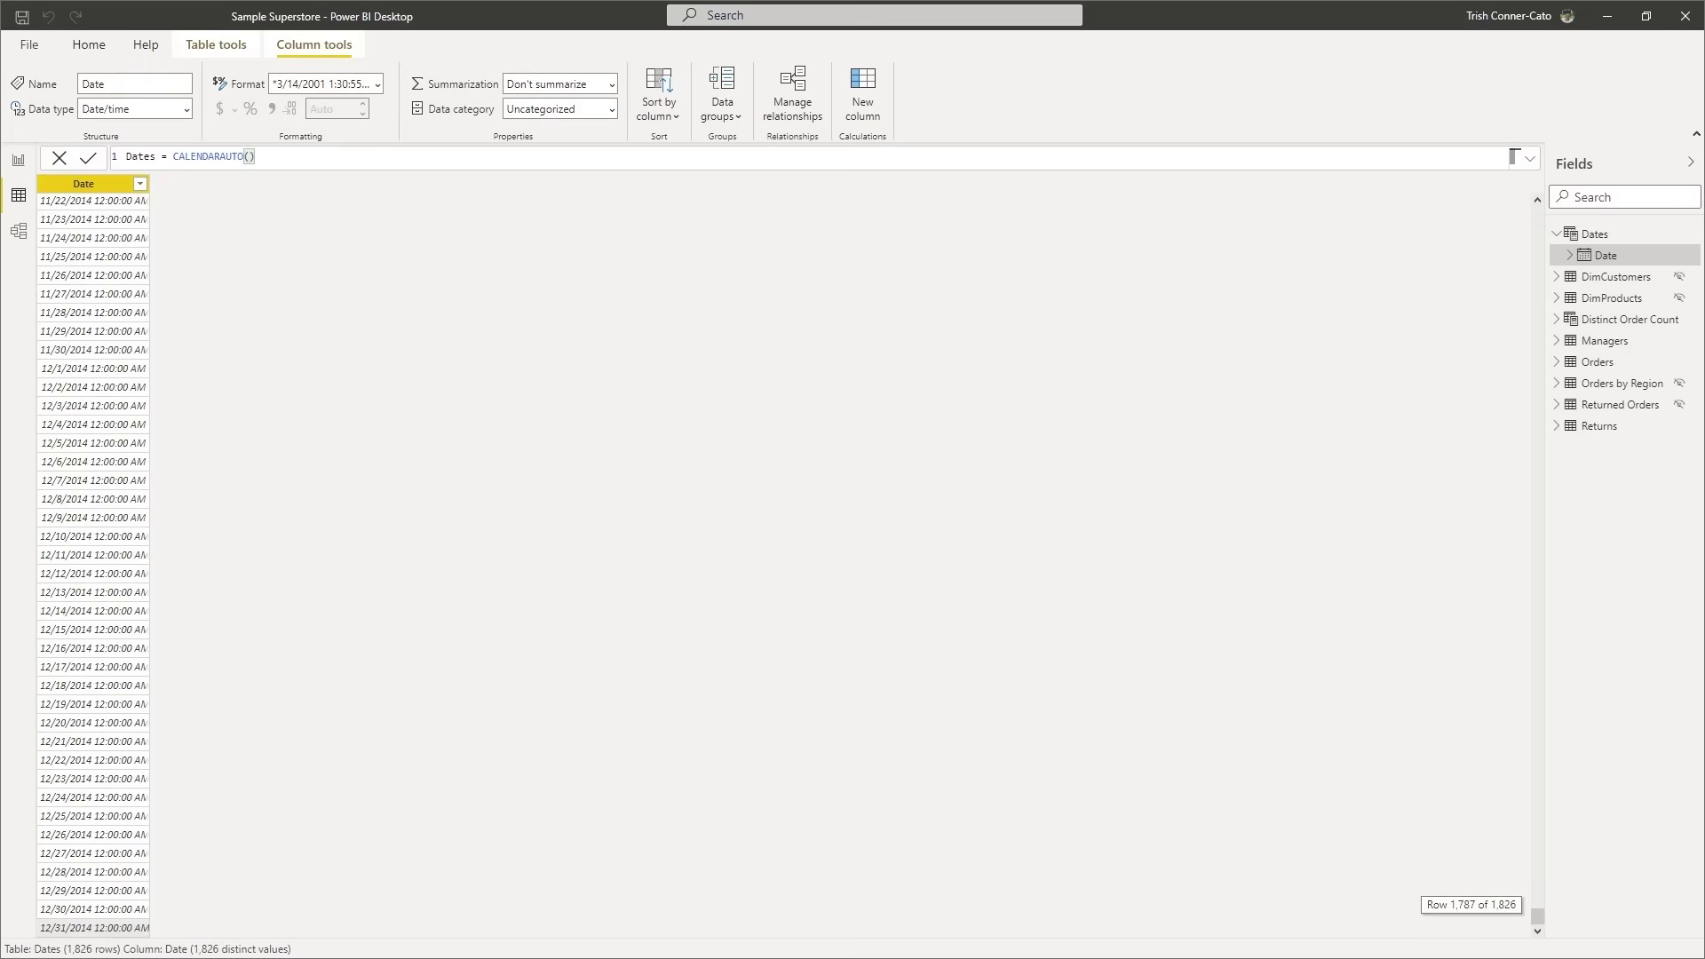
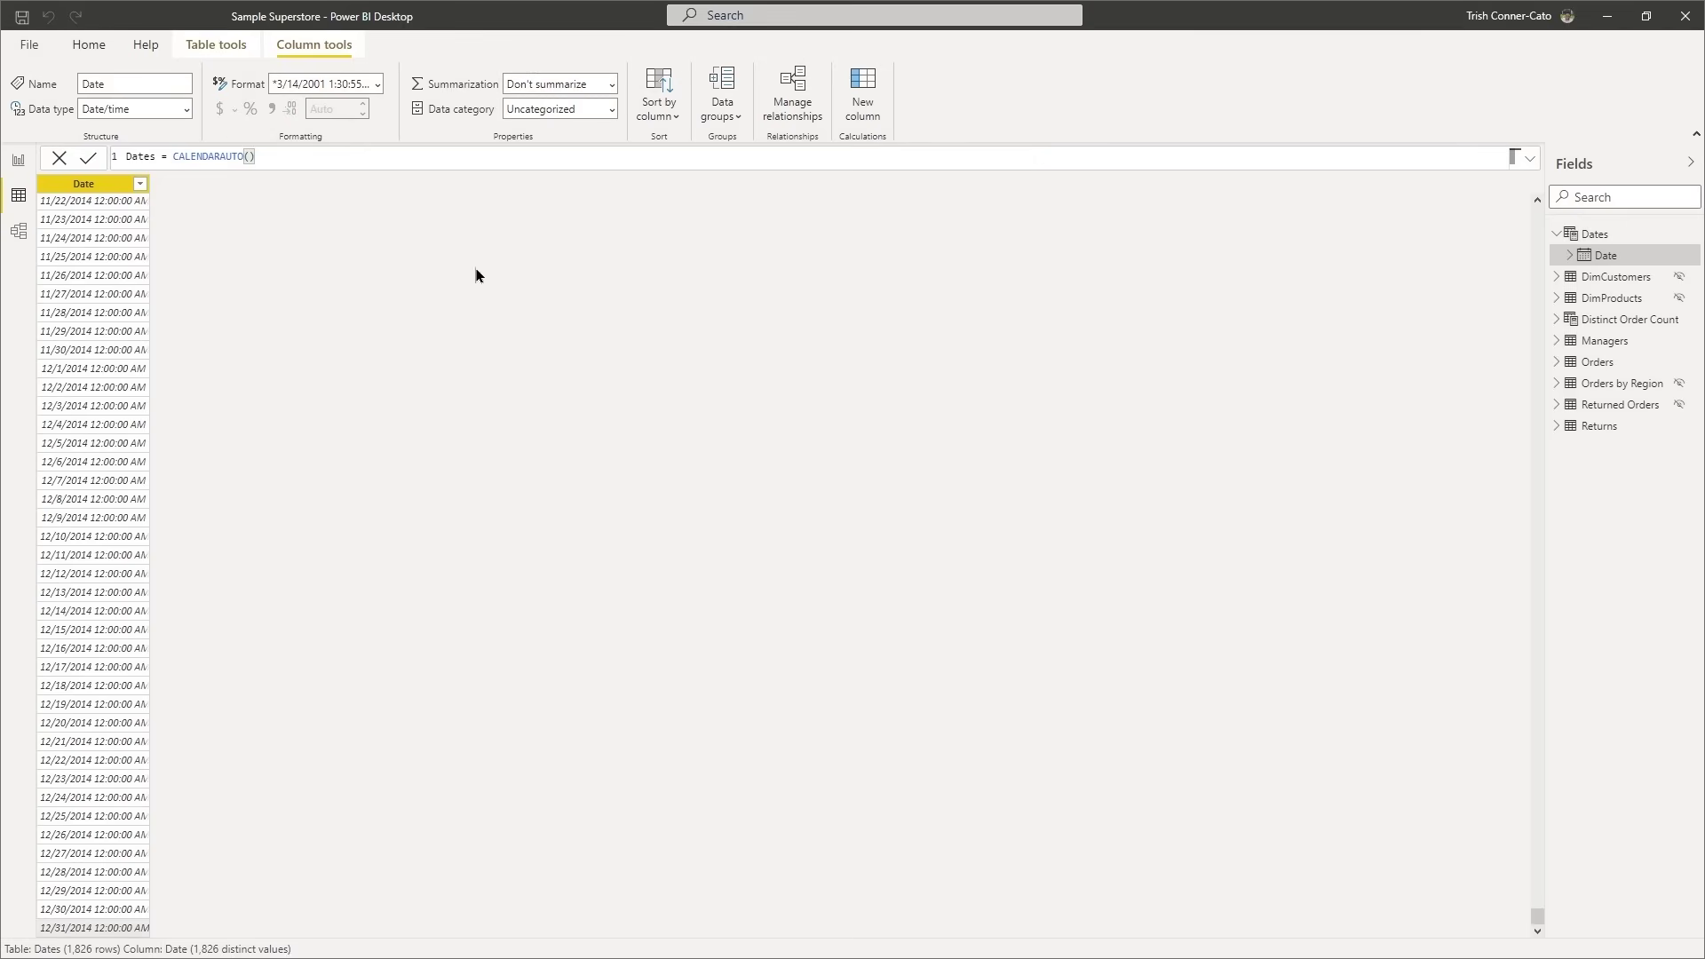
Wrap CALENDARAUTO() in the Dates formula with the ADDCOLUMNS function as its table argument.
left_click(171, 155)
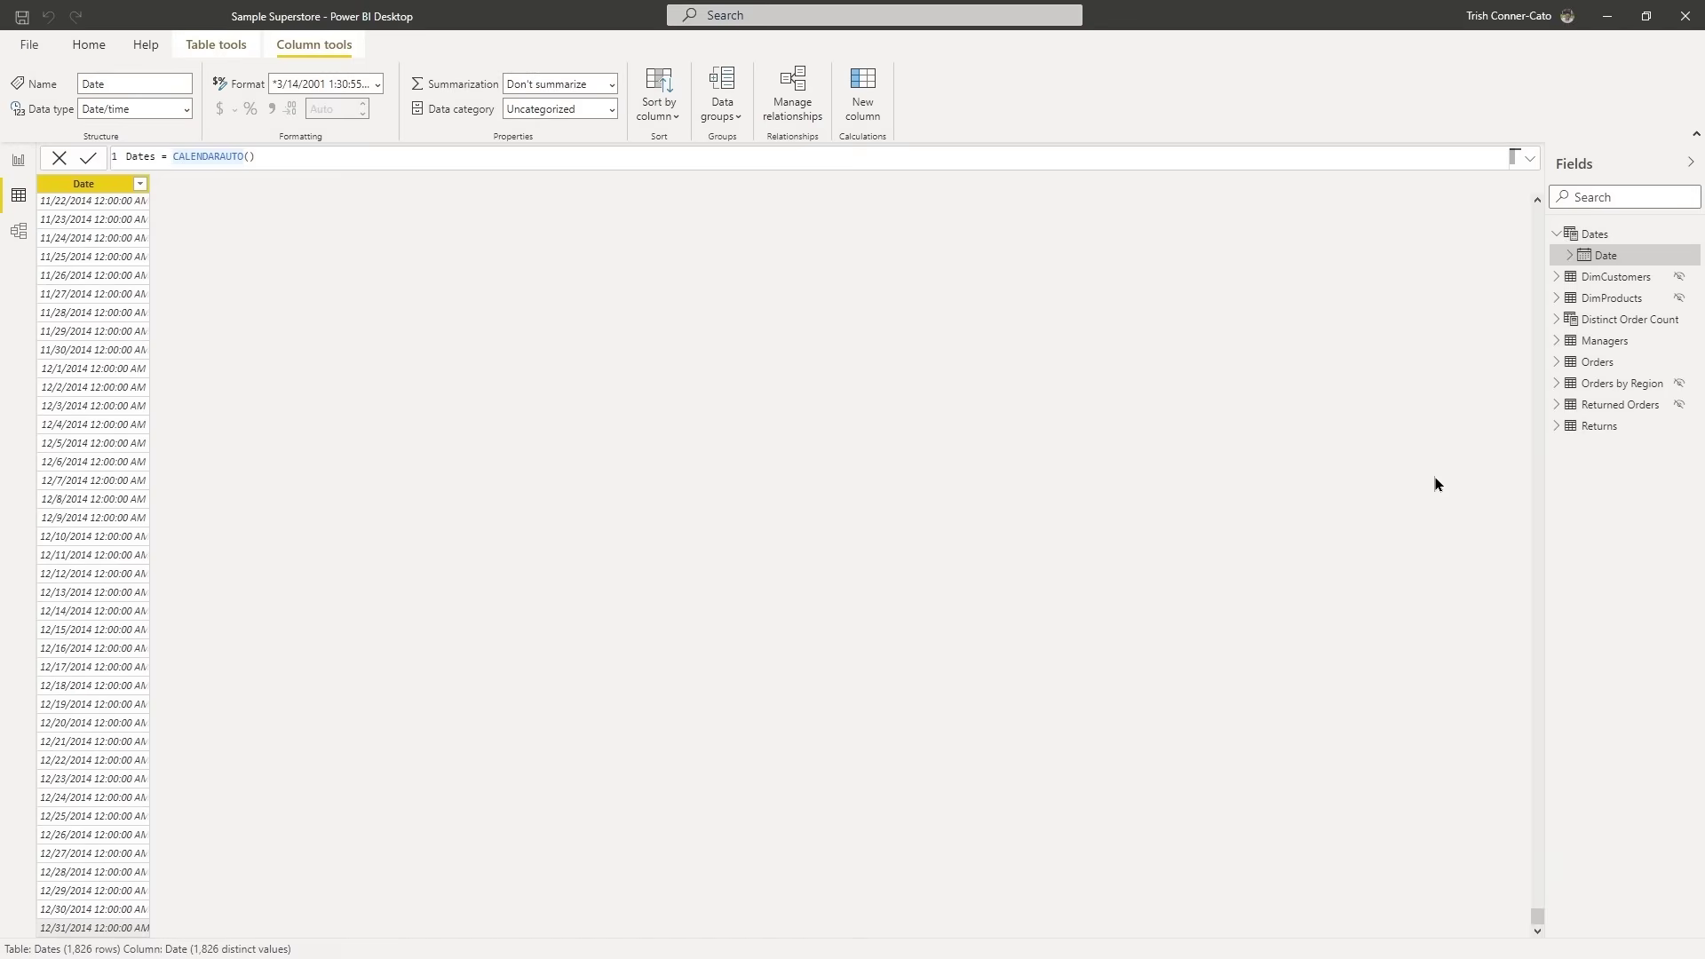
type("a")
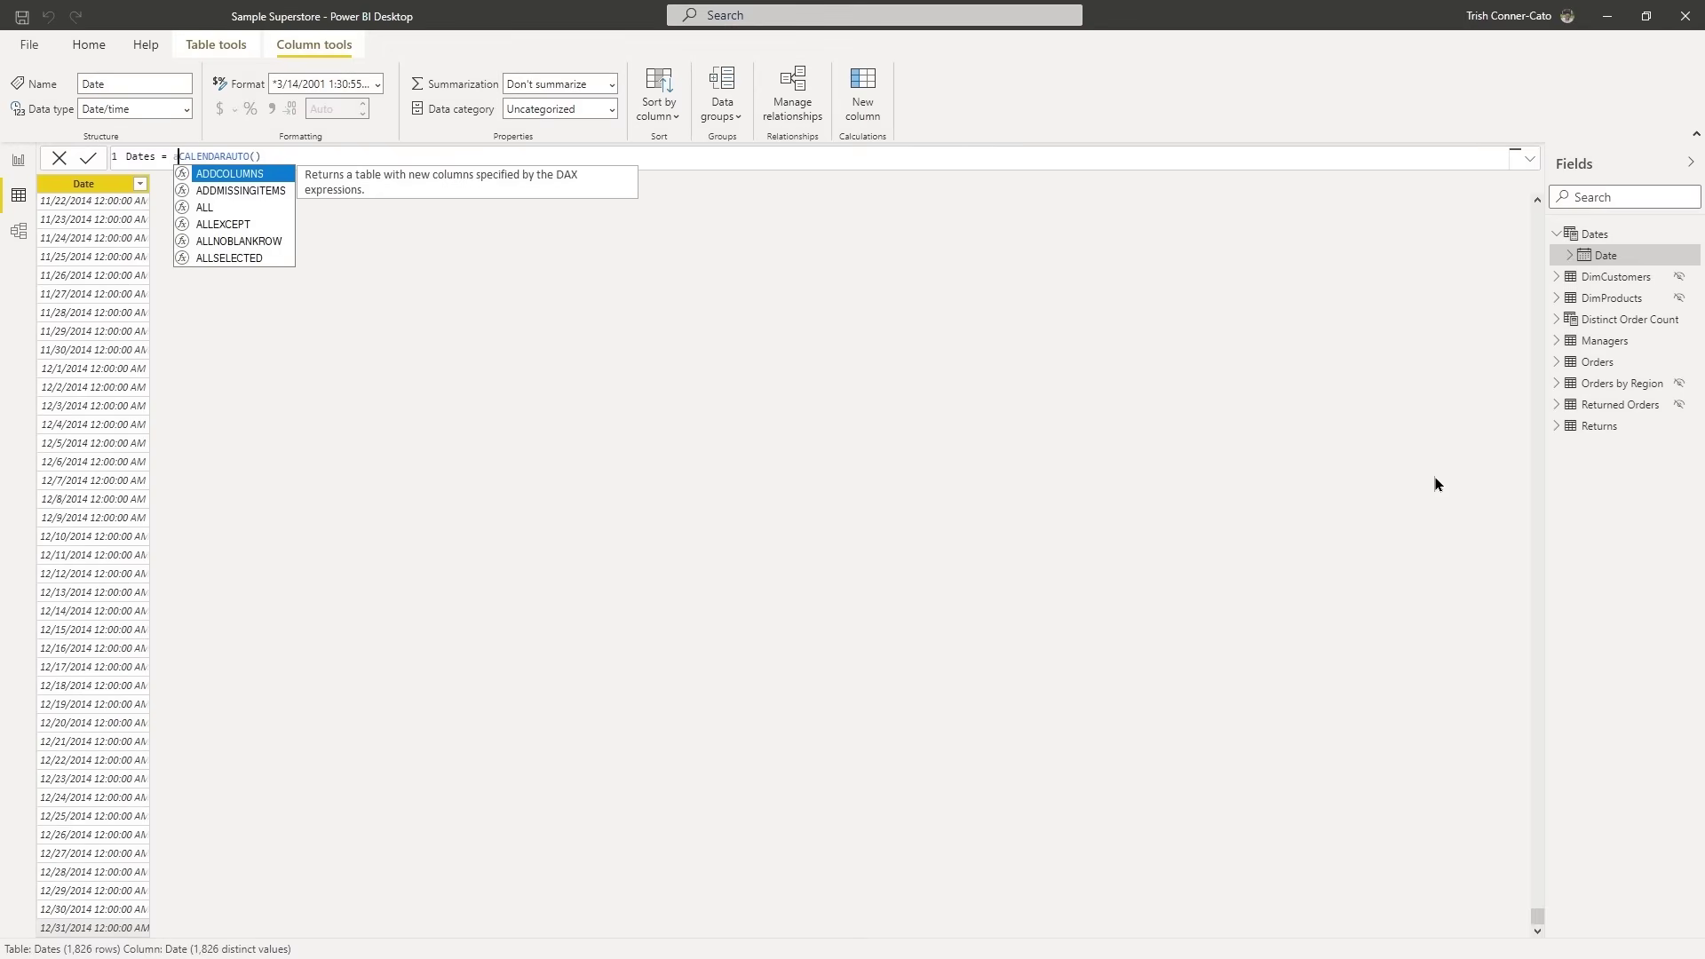
key("Tab")
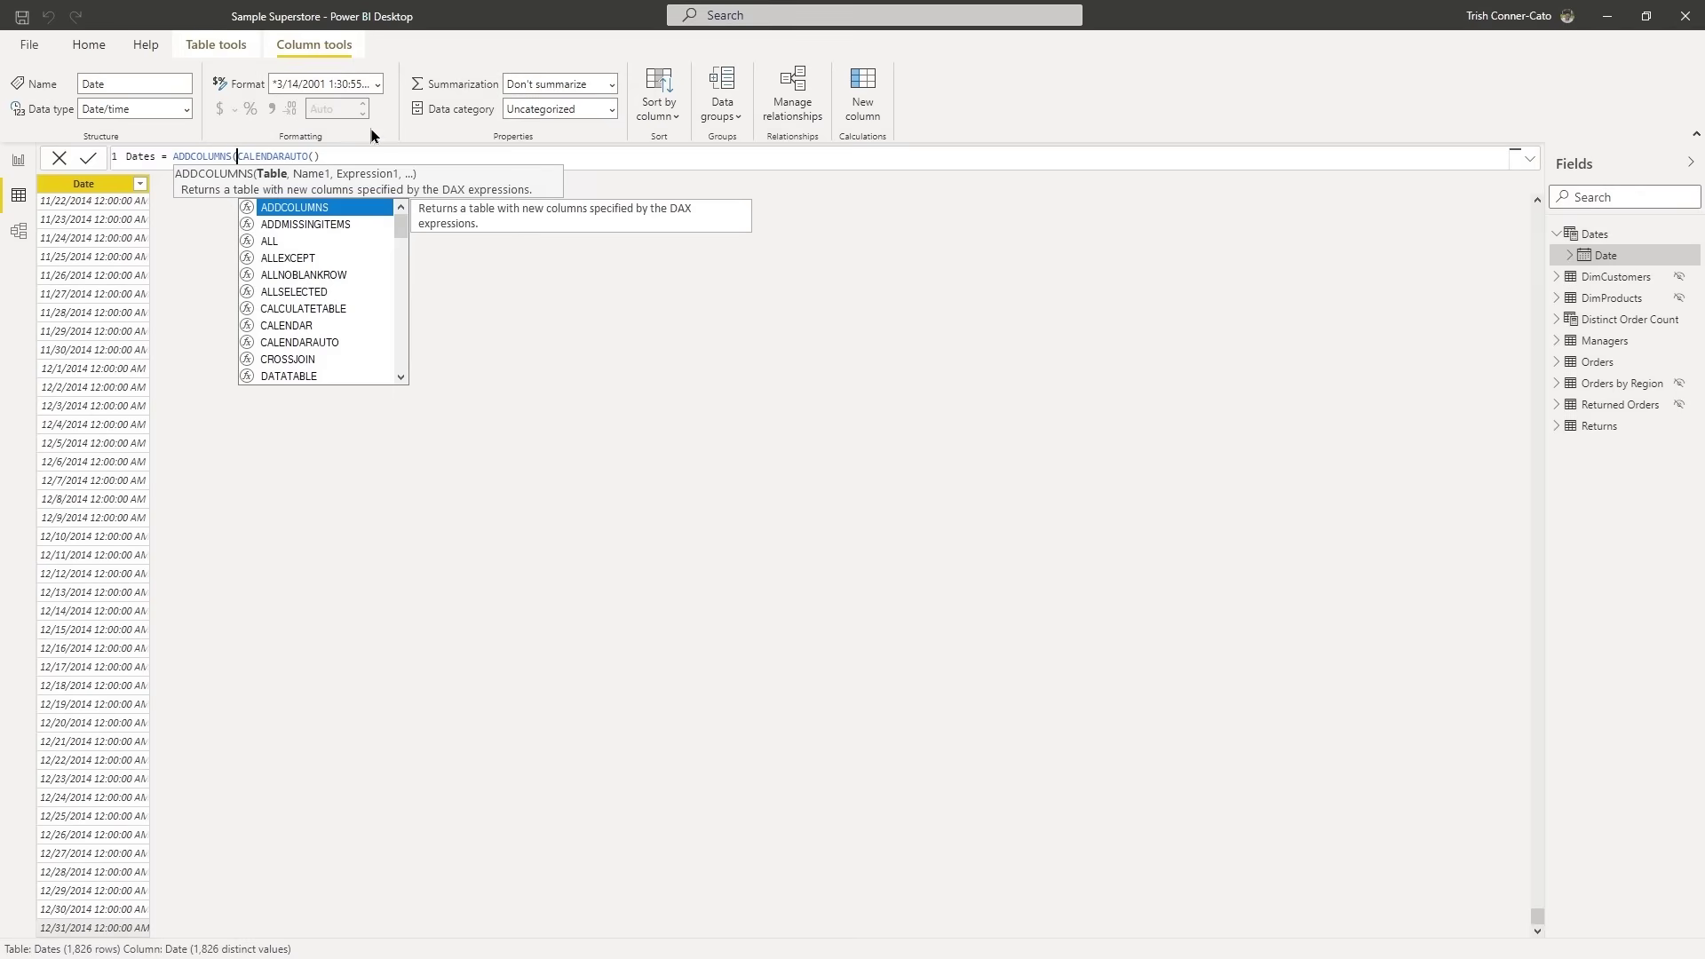
left_click(331, 154)
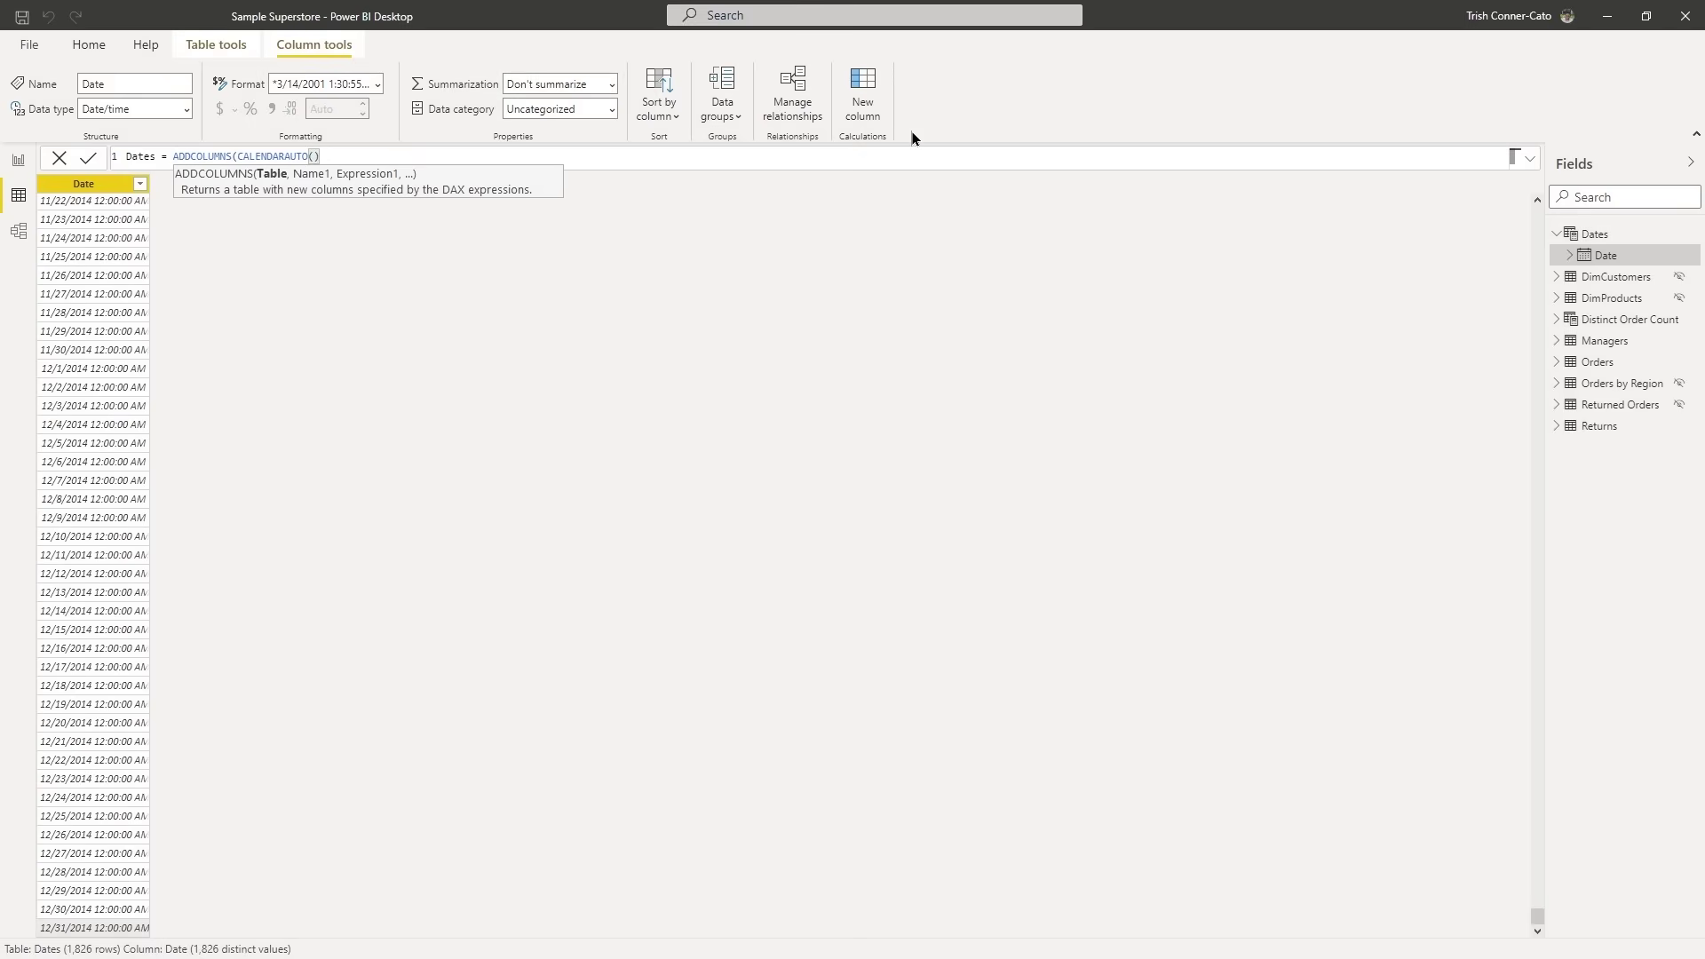
Add a "Year" column to the ADDCOLUMNS formula with the expression YEAR([Date]).
type(",")
type("Year\",")
type("y")
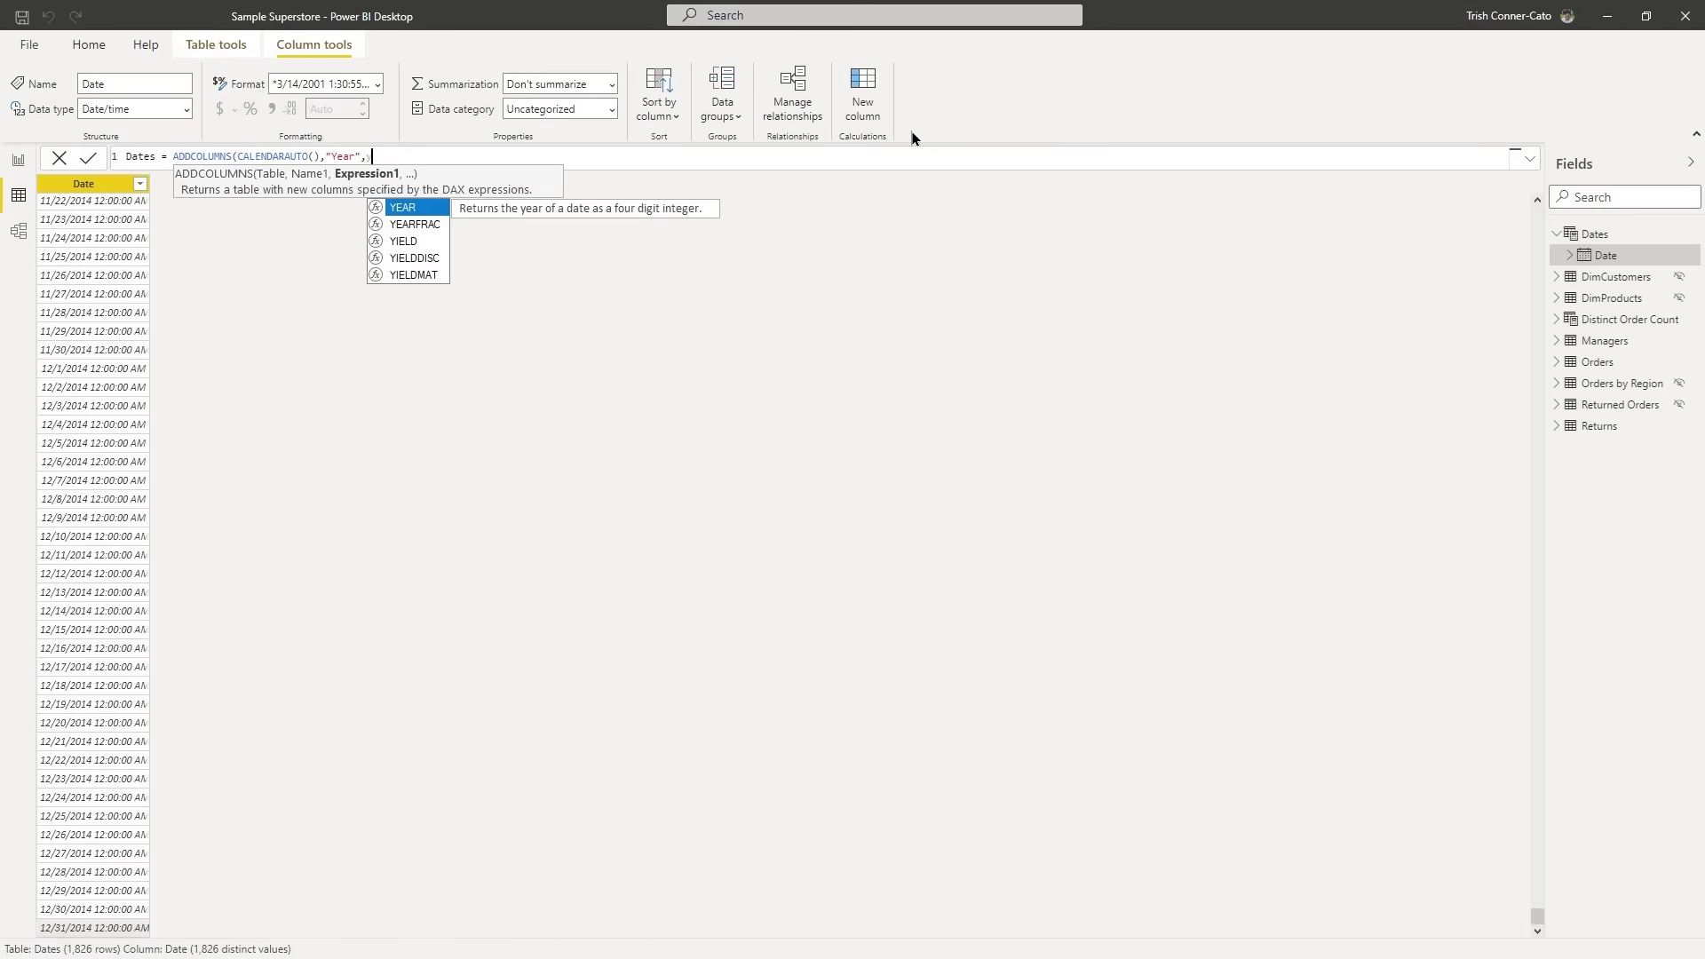
key("Tab")
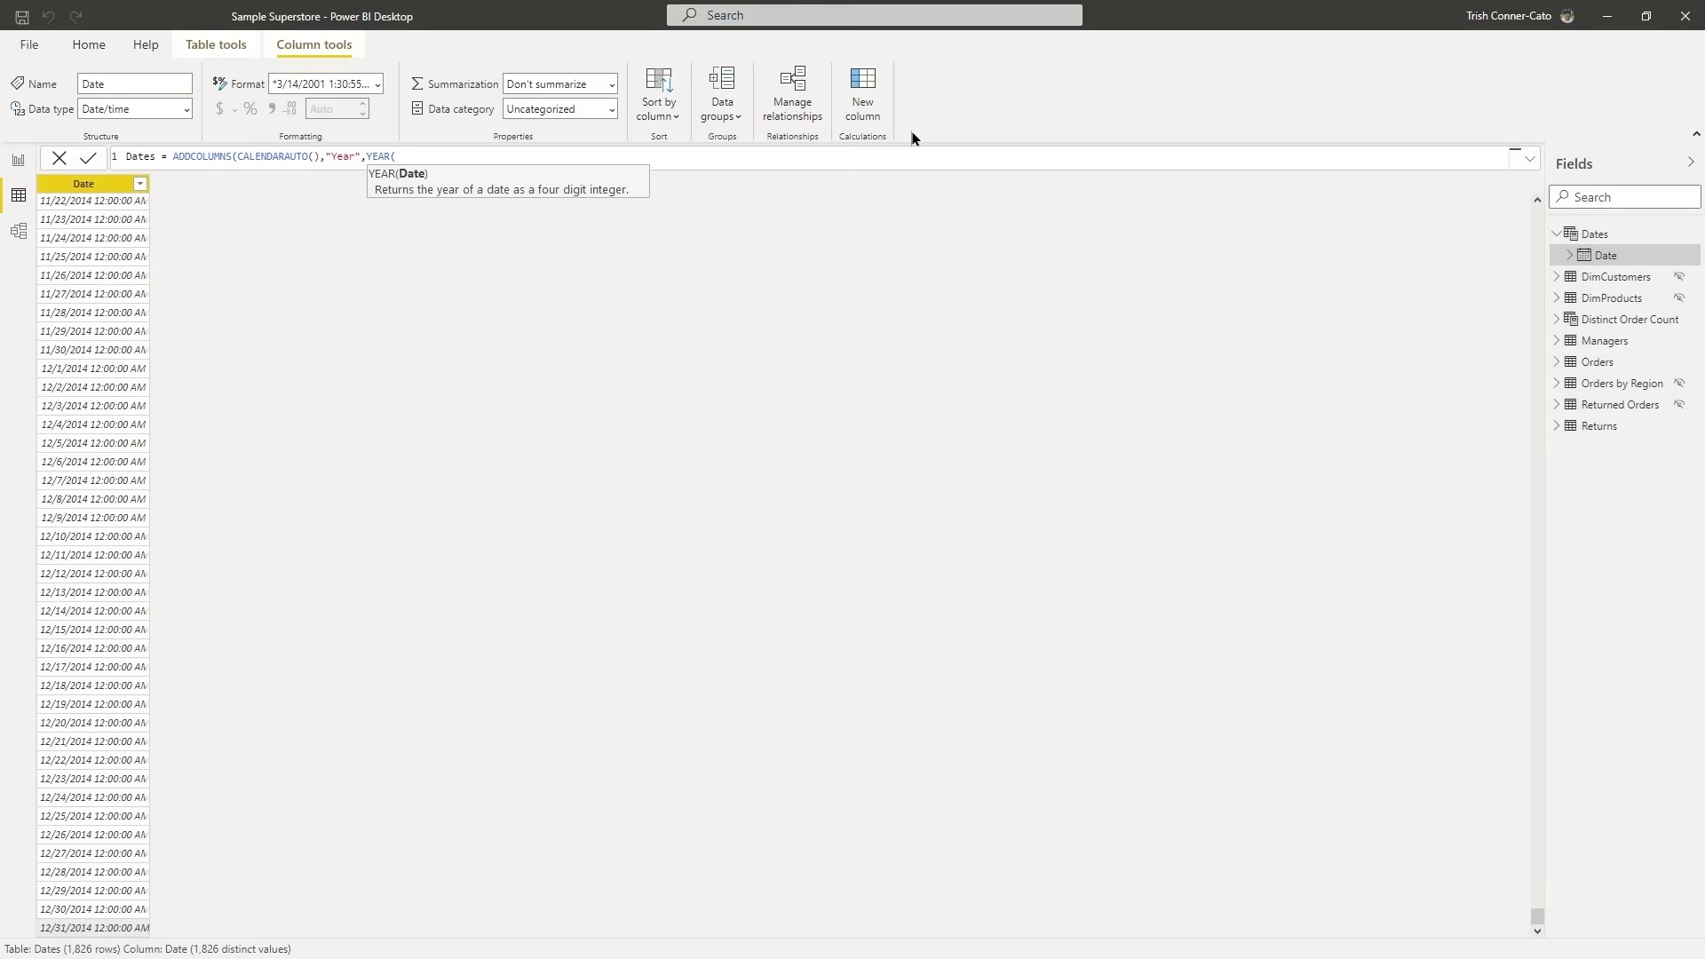
type("[")
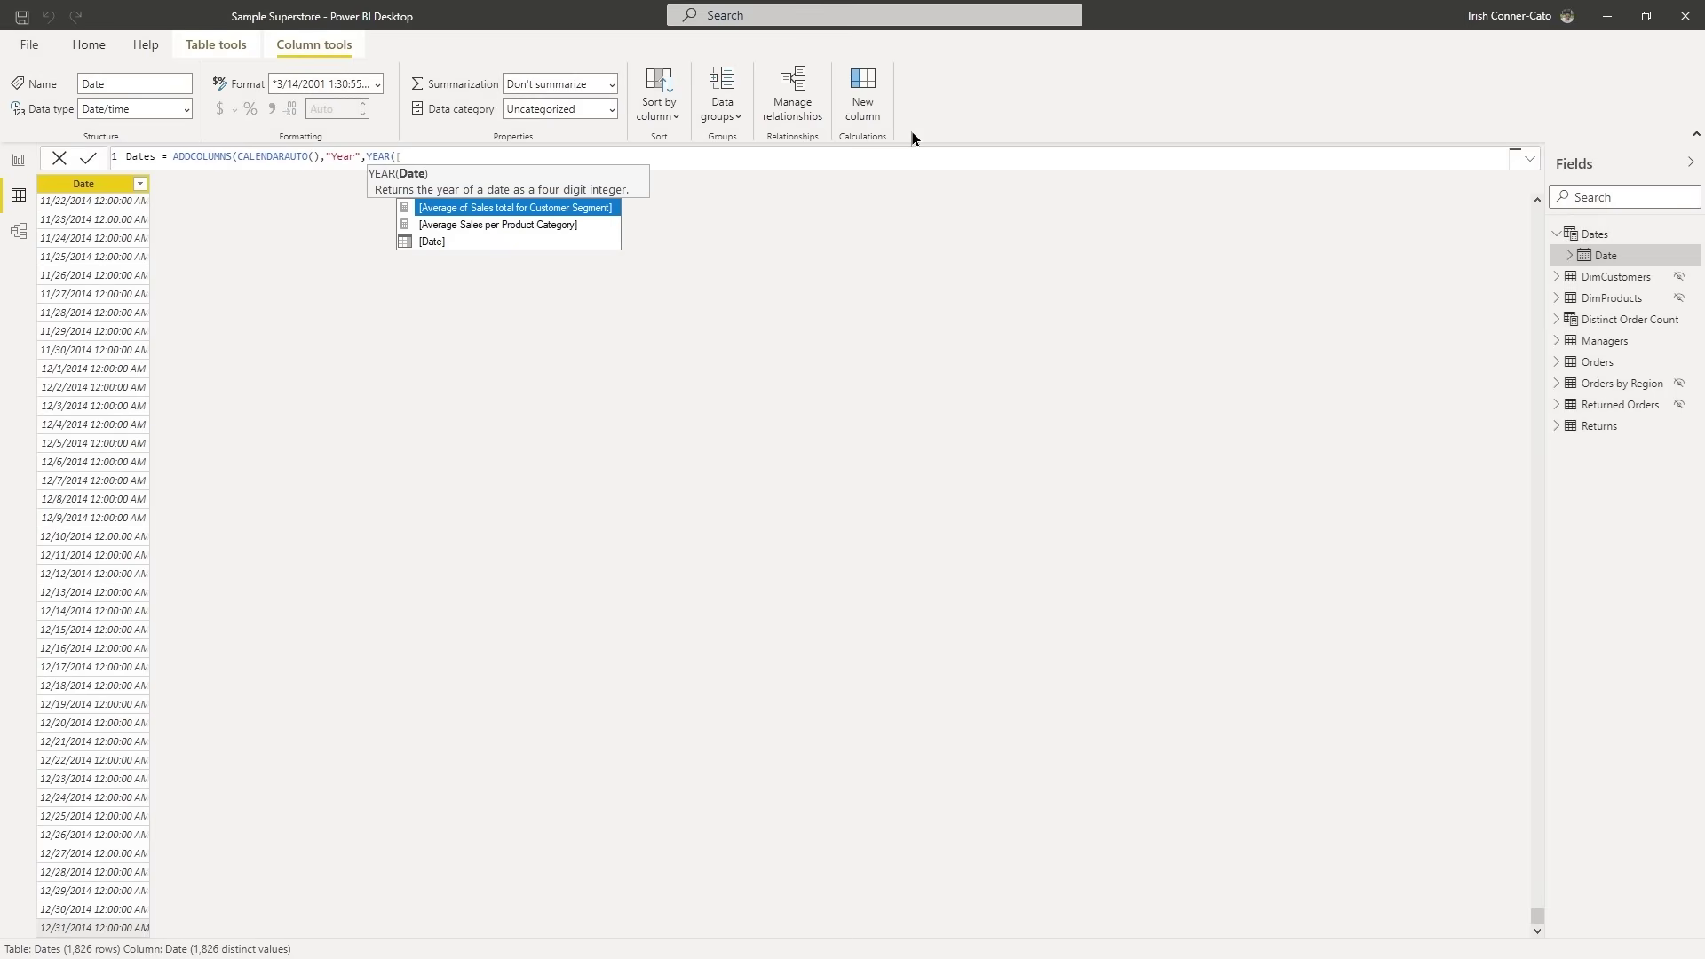
key("Down")
key("Down")
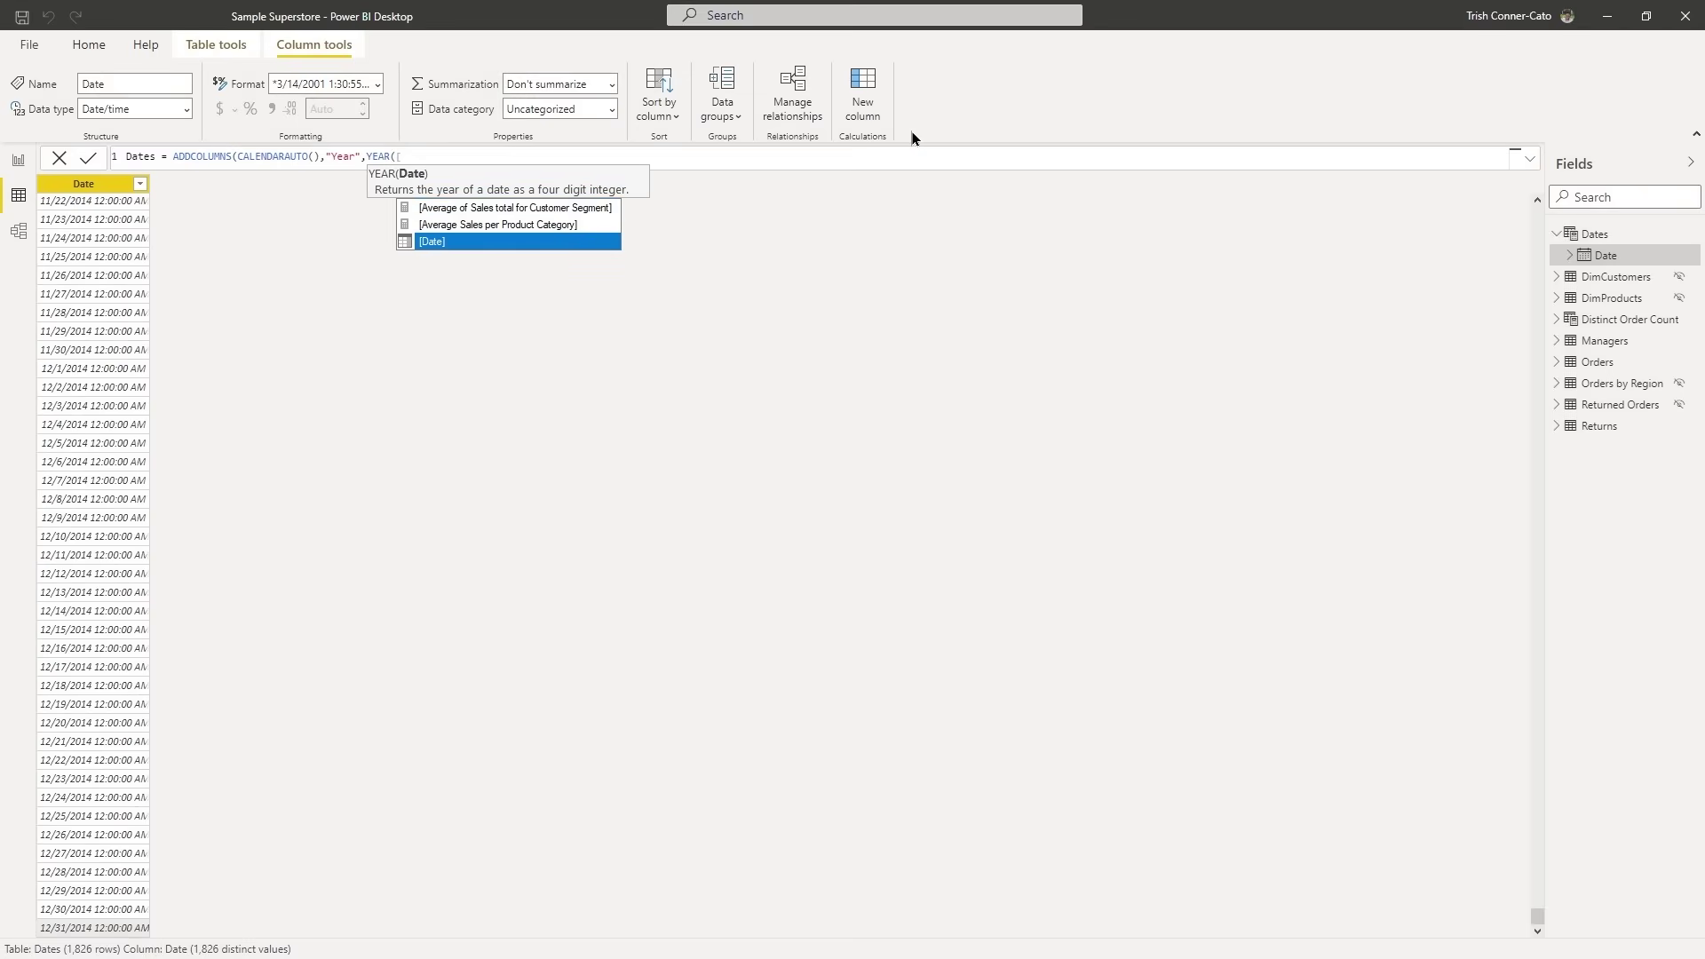
key("Tab")
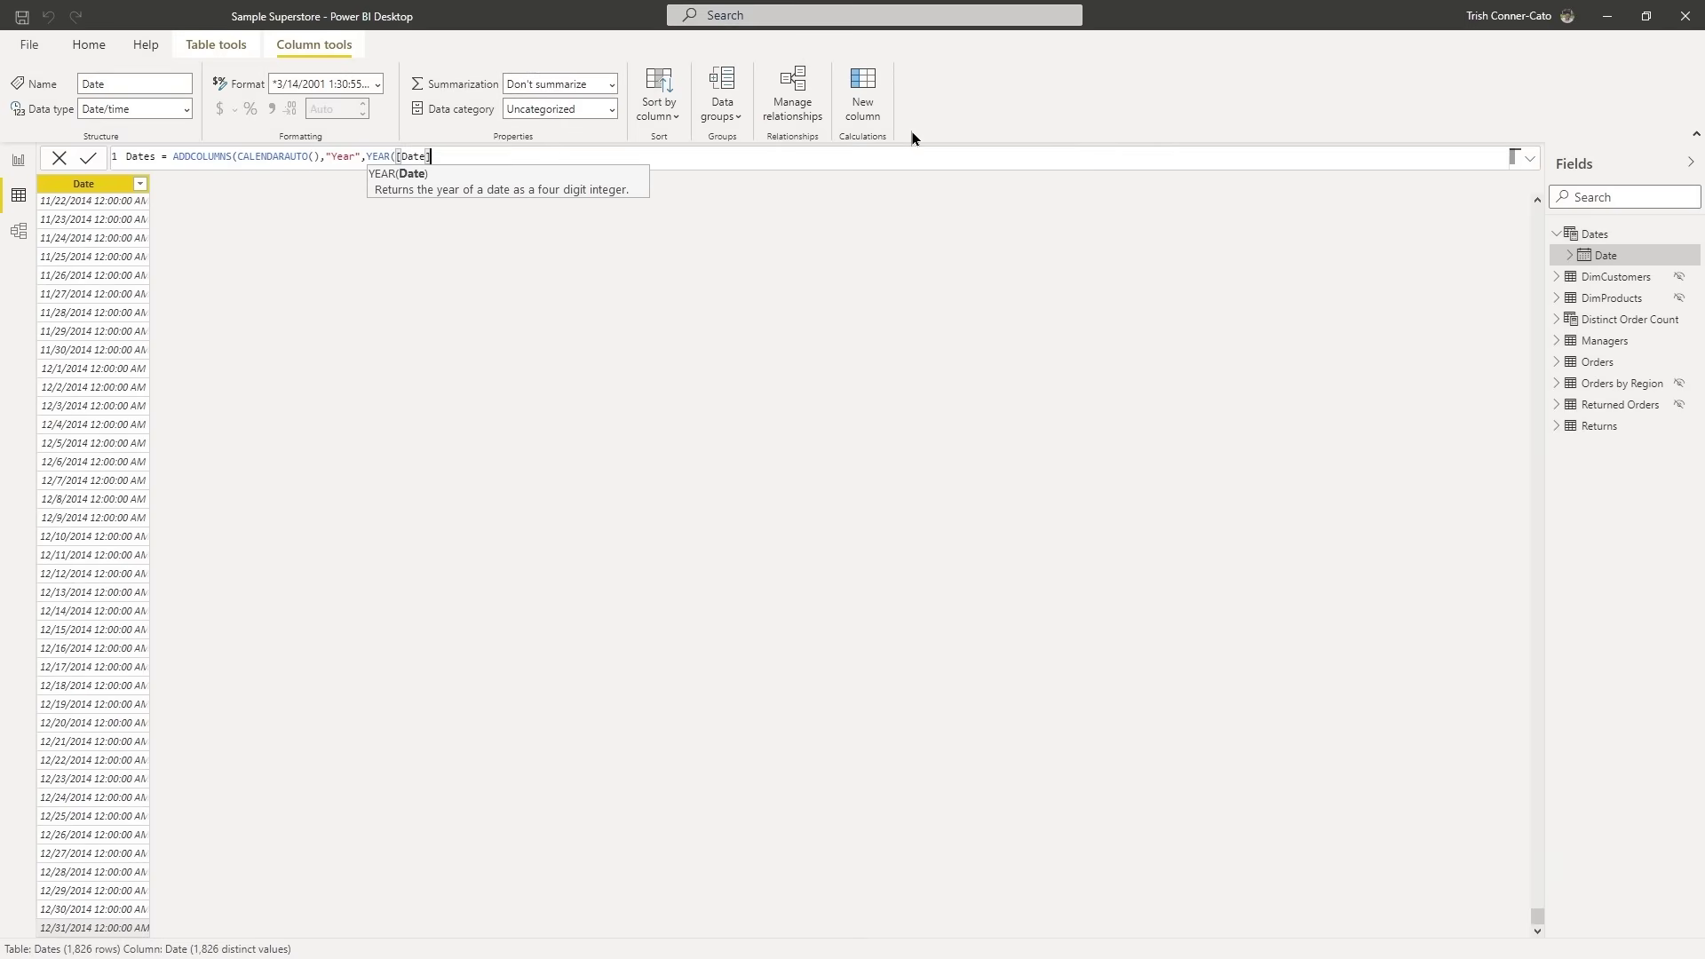
type(")")
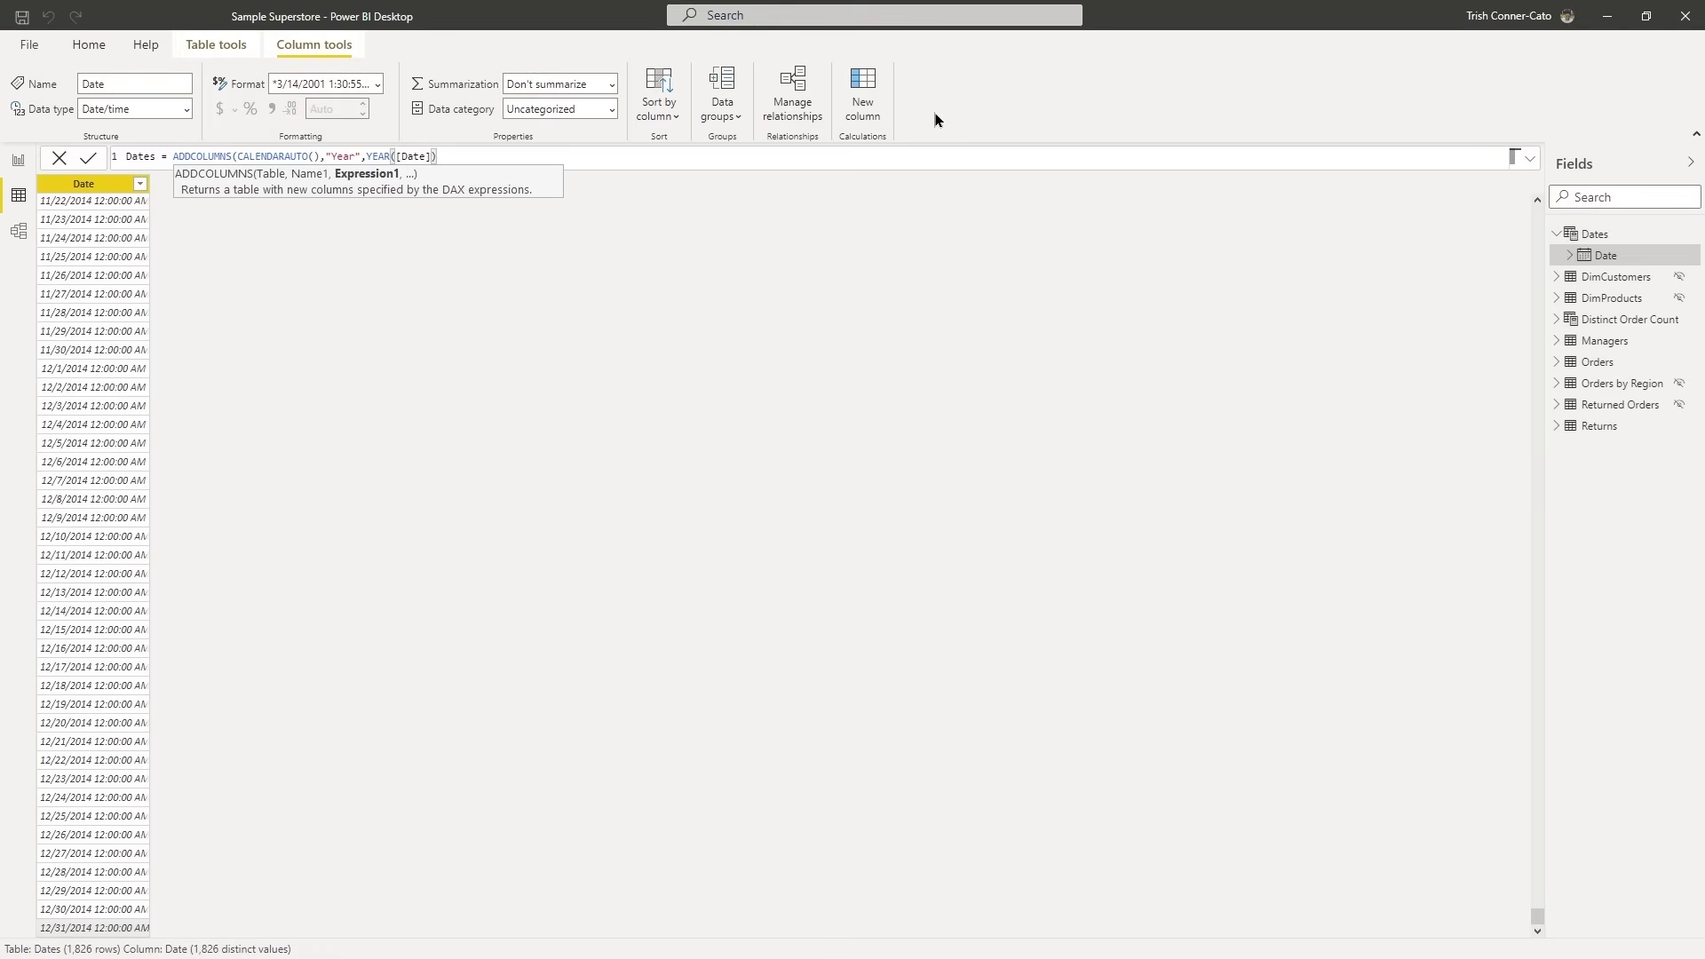
Add a "Quarter" column on a new line of the Dates formula with the expression "Q"&QUARTER([Date]).
type(",")
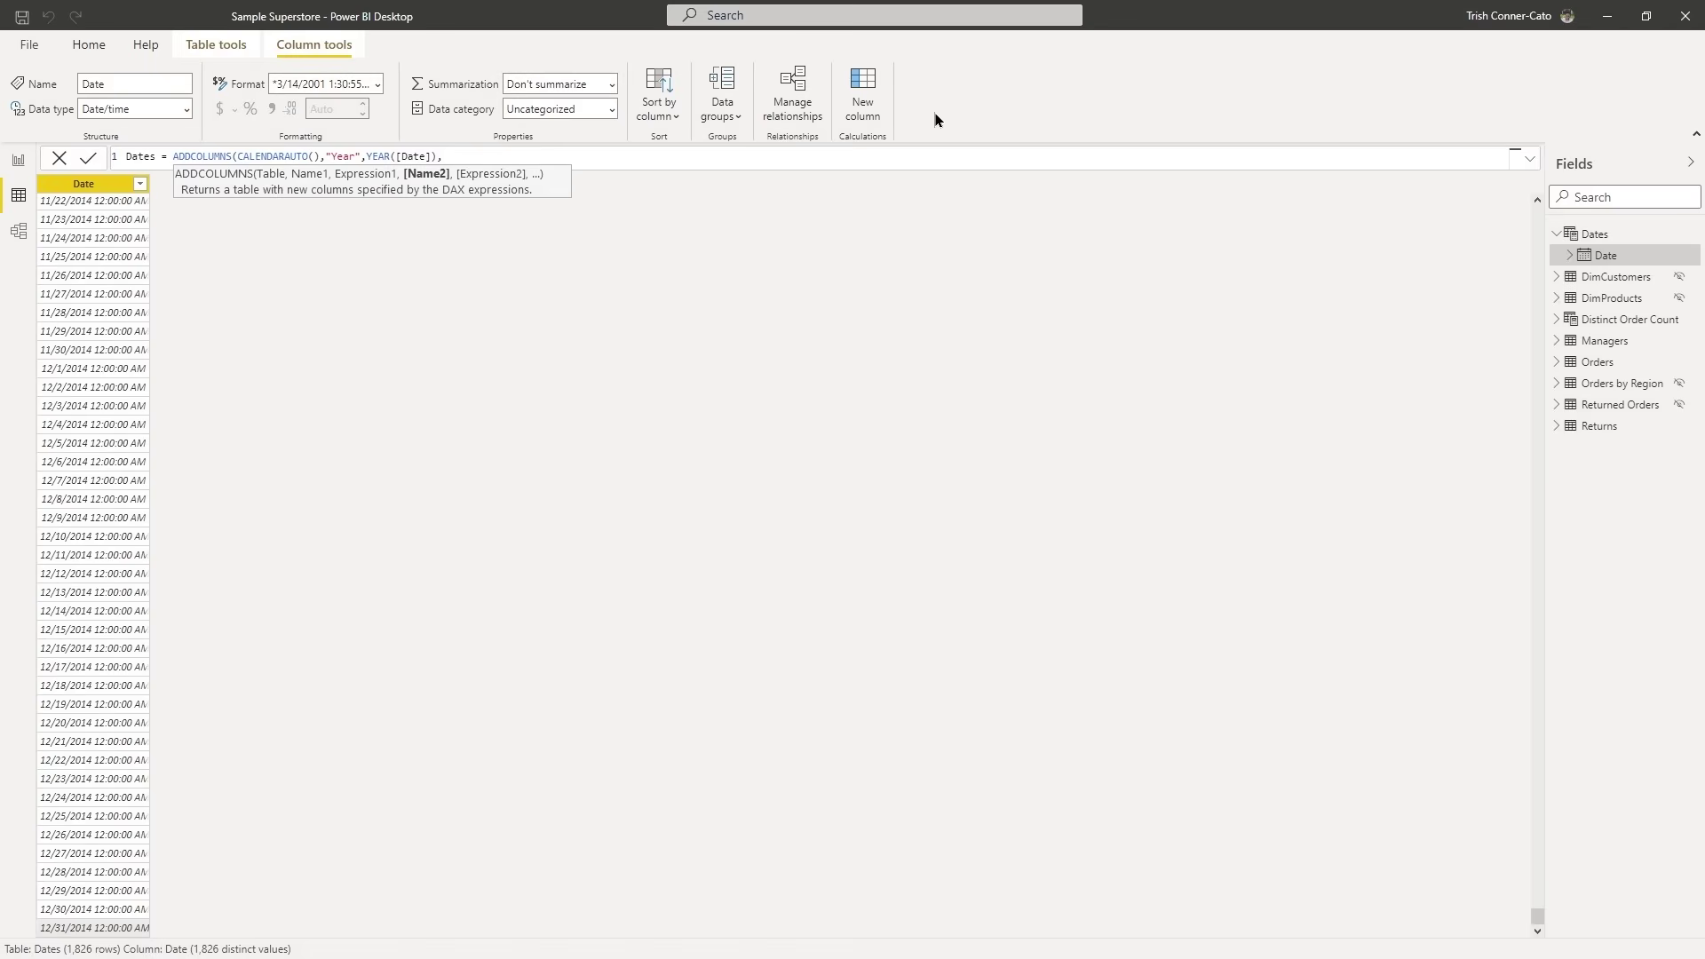
key("shift+Return")
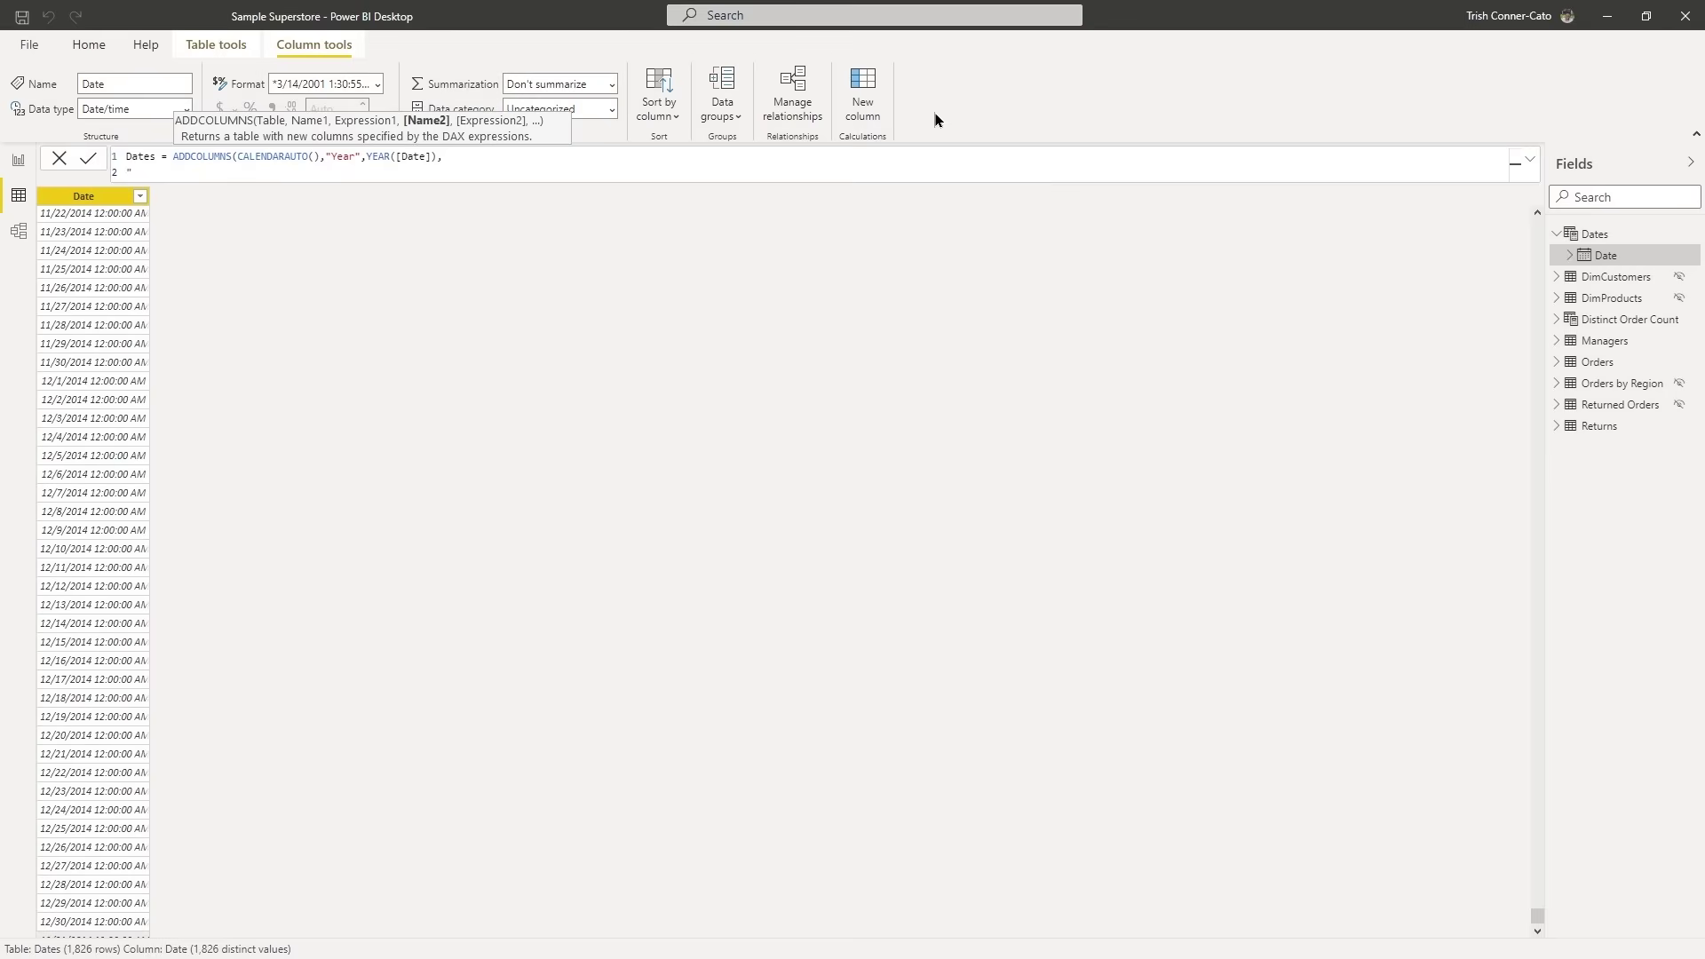
type("Quarter\",")
type("\"Q\"")
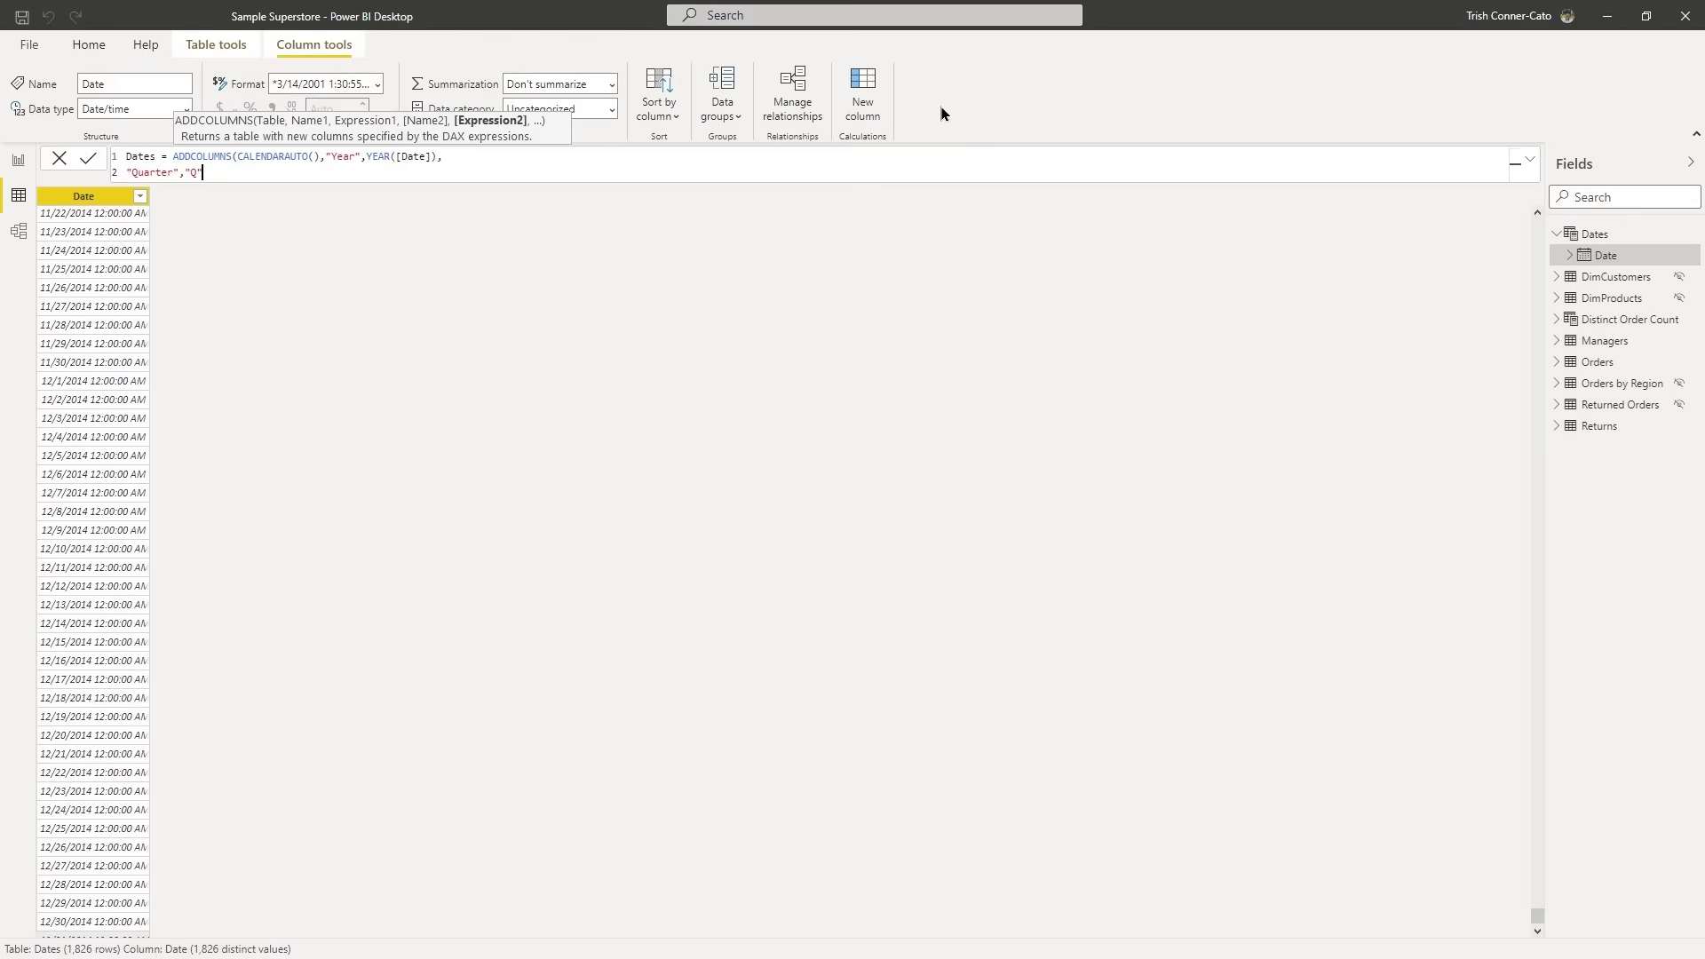
type("&")
type("qu")
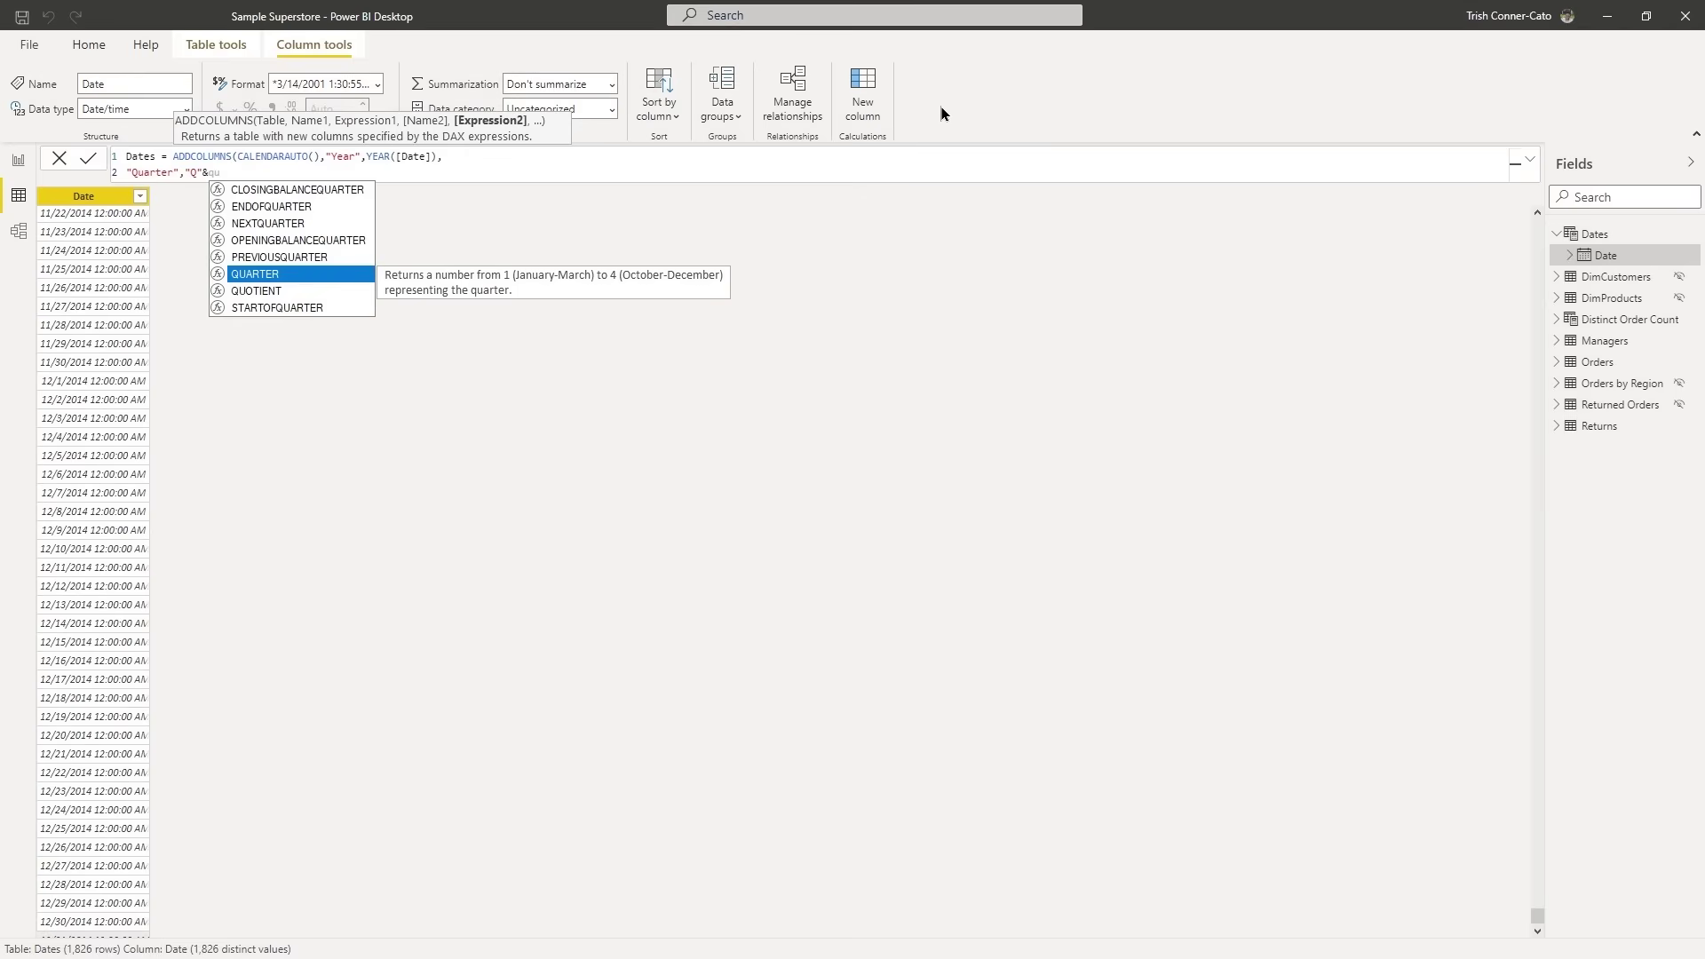
key("Tab")
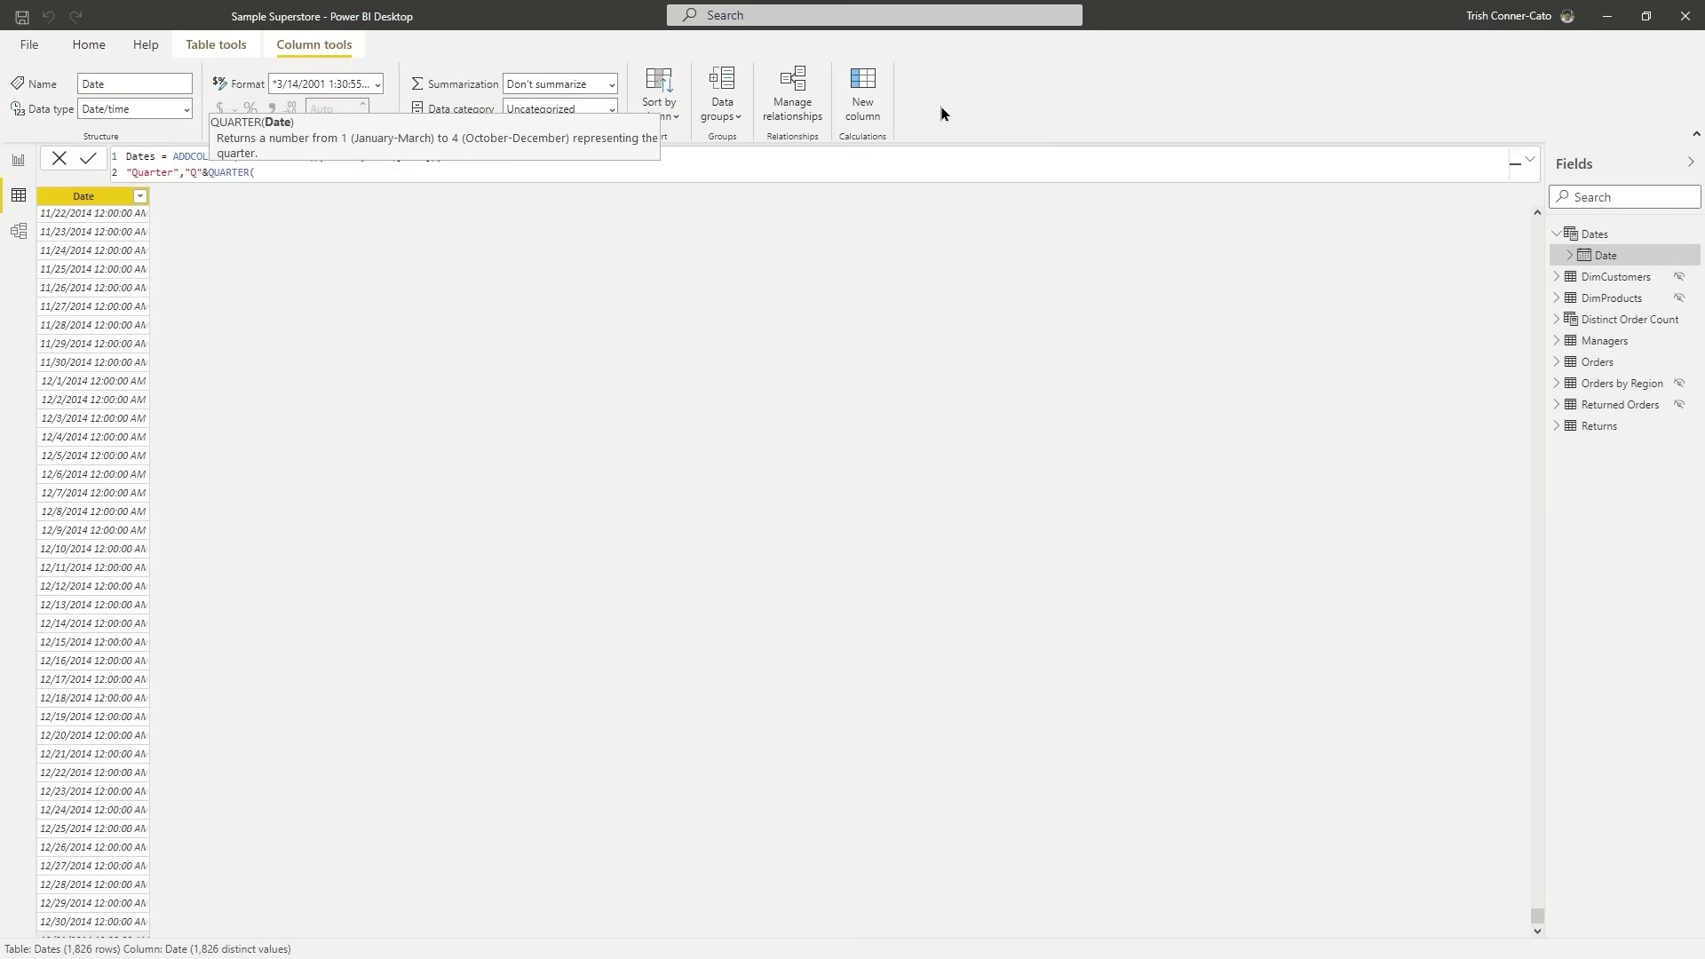
type("[")
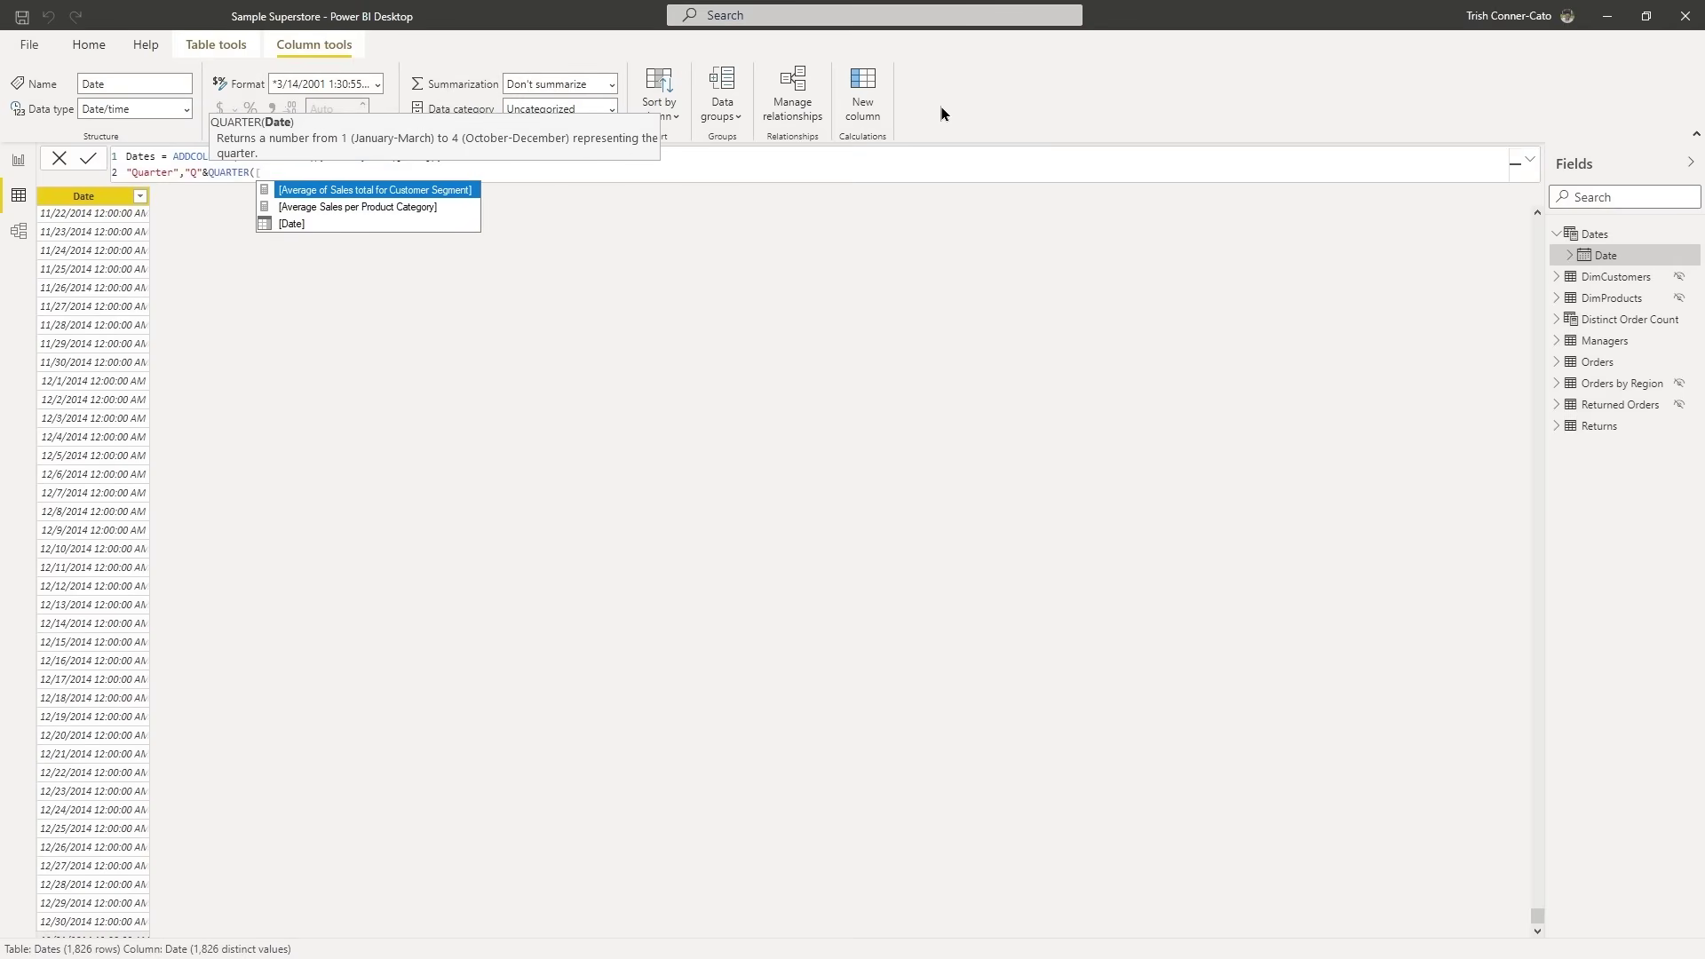
key("Down")
key("Down")
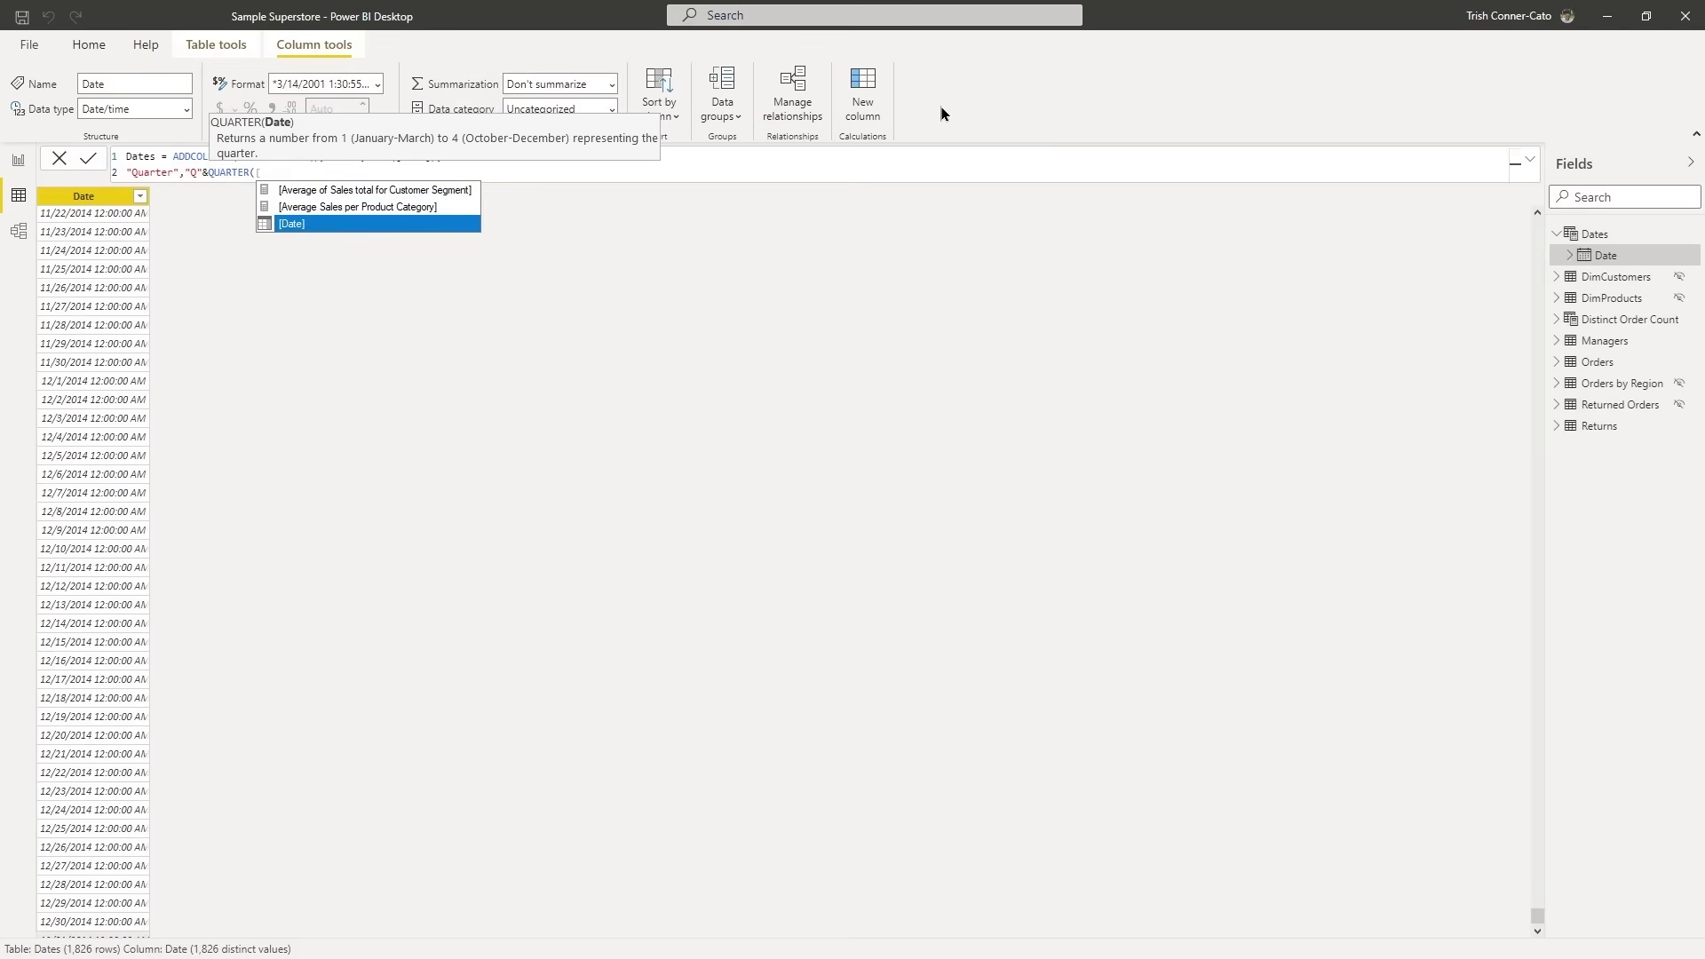
key("Tab")
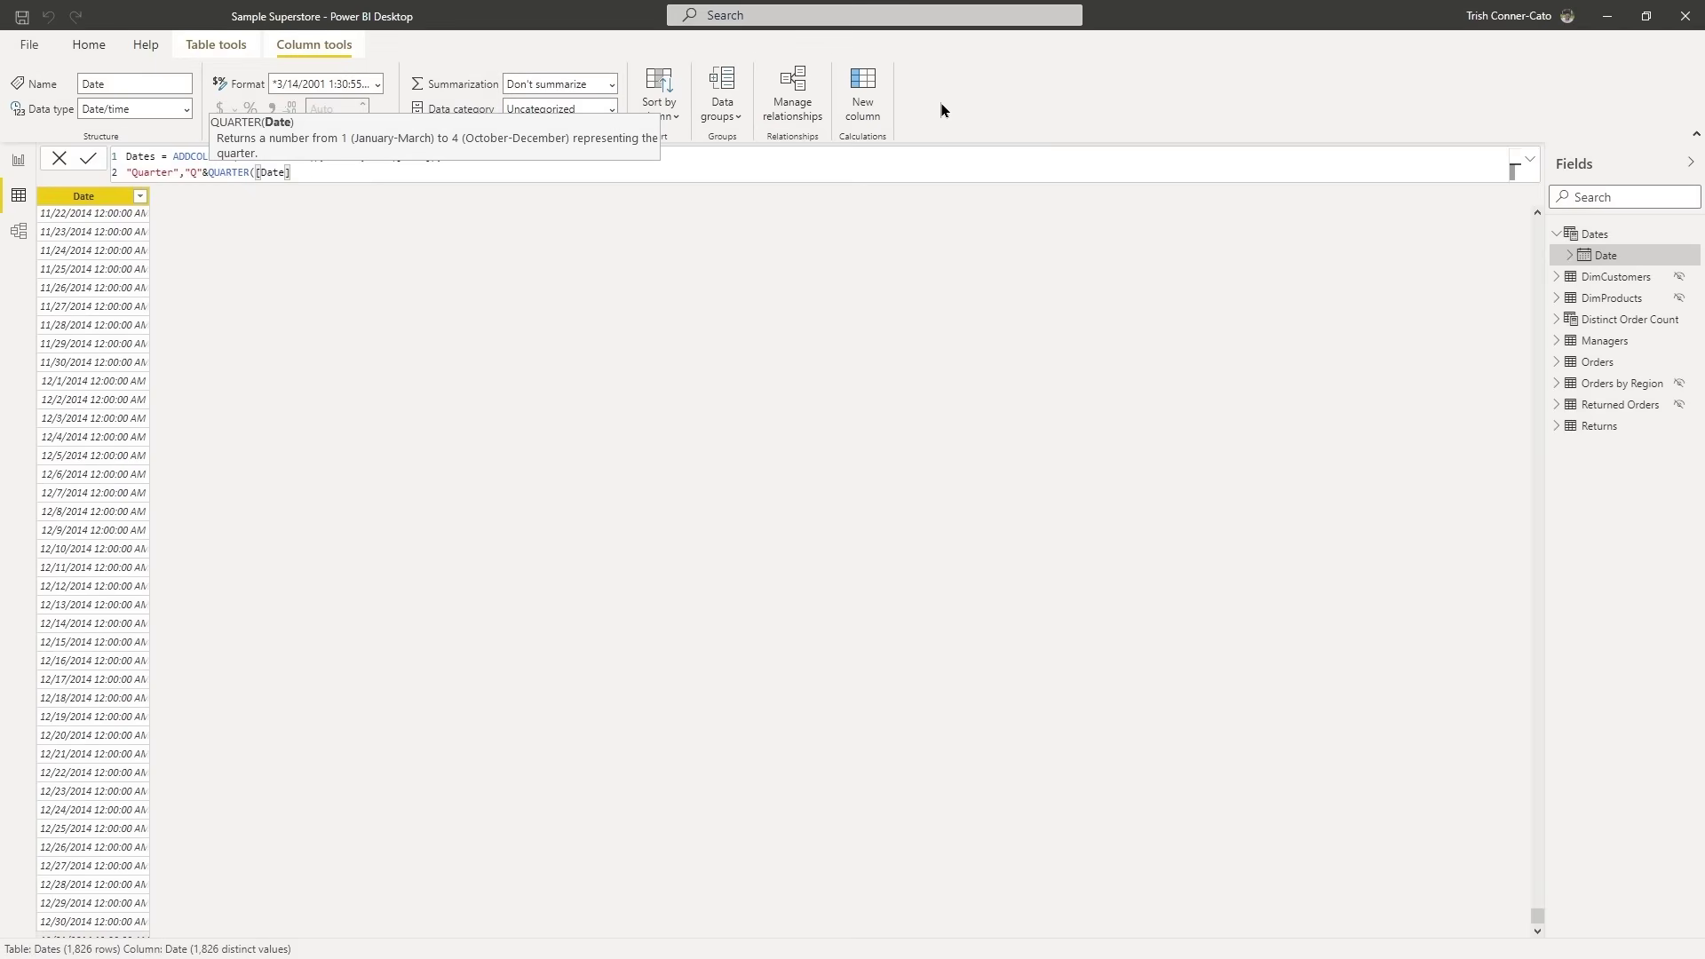
type(")")
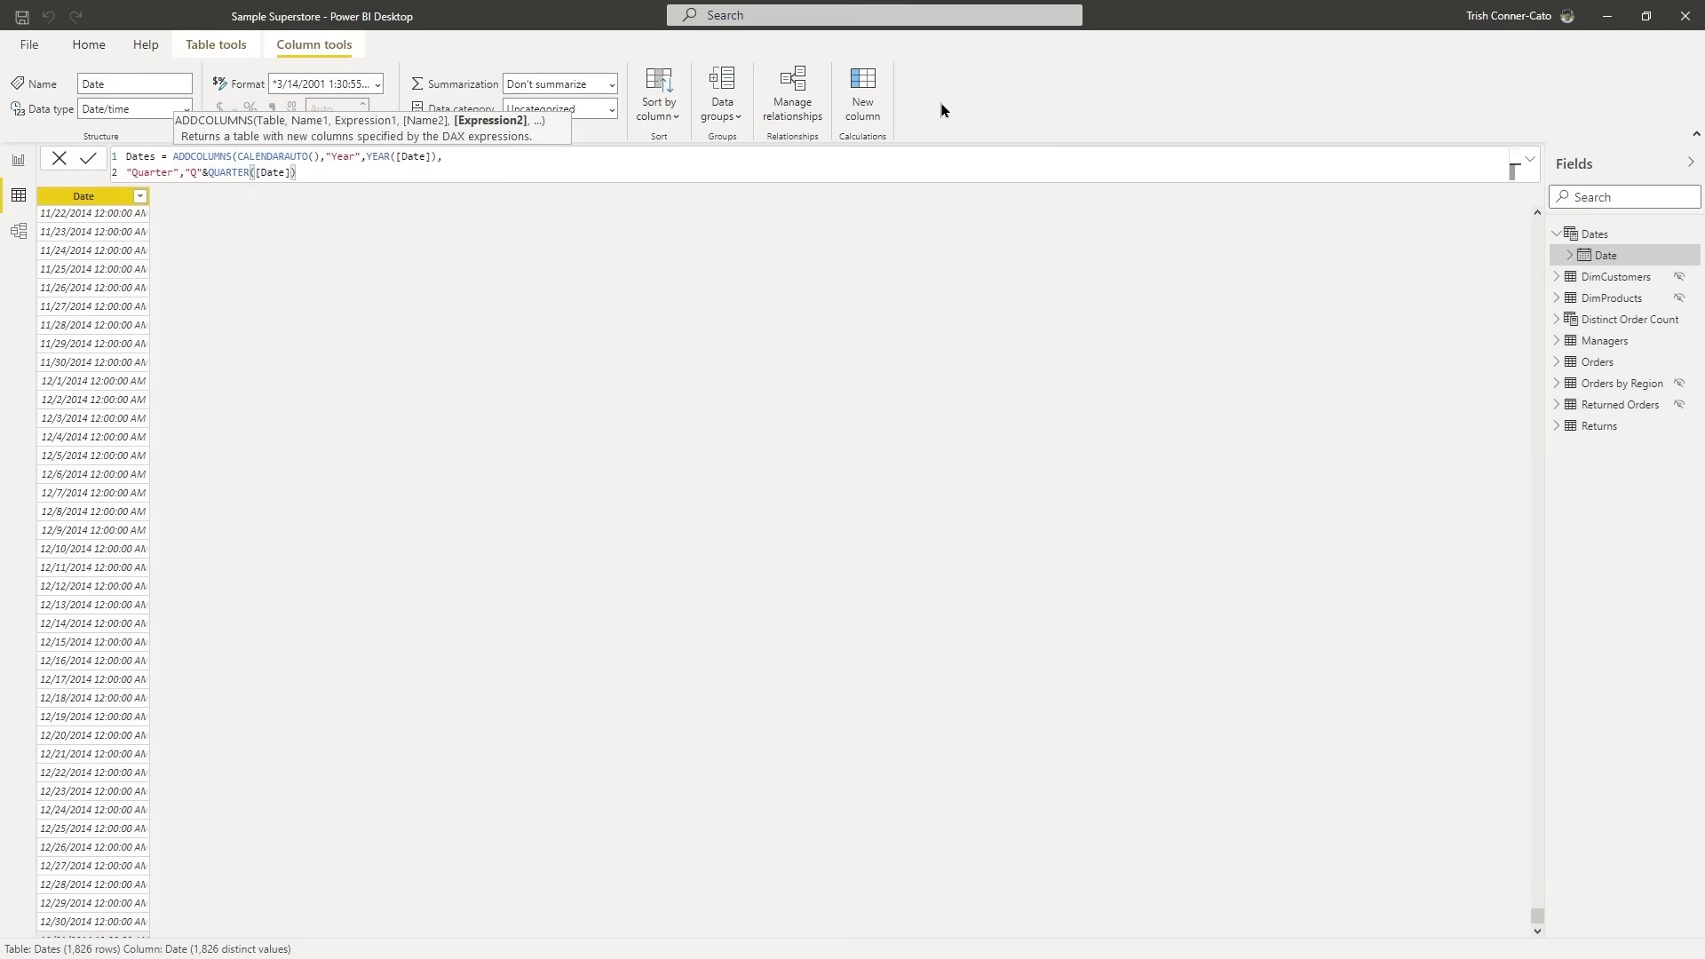
Add a "Month" column on a new line of the Dates formula with the expression FORMAT([Date],"mmmm").
type(",")
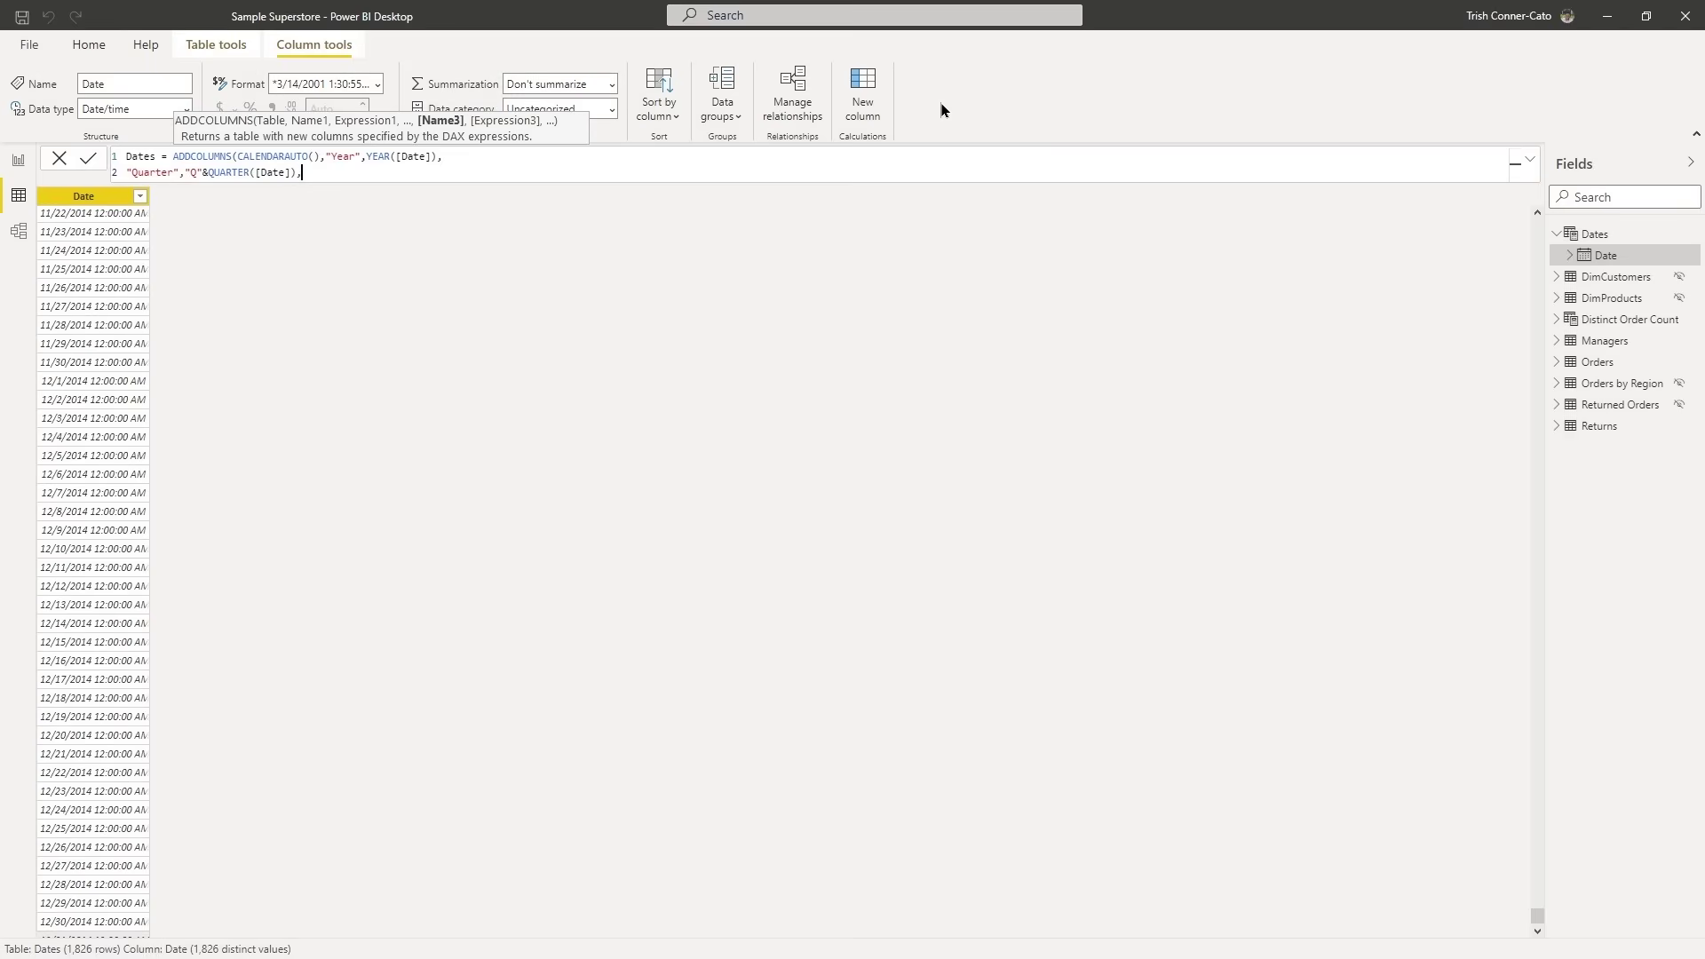
key("shift+Return")
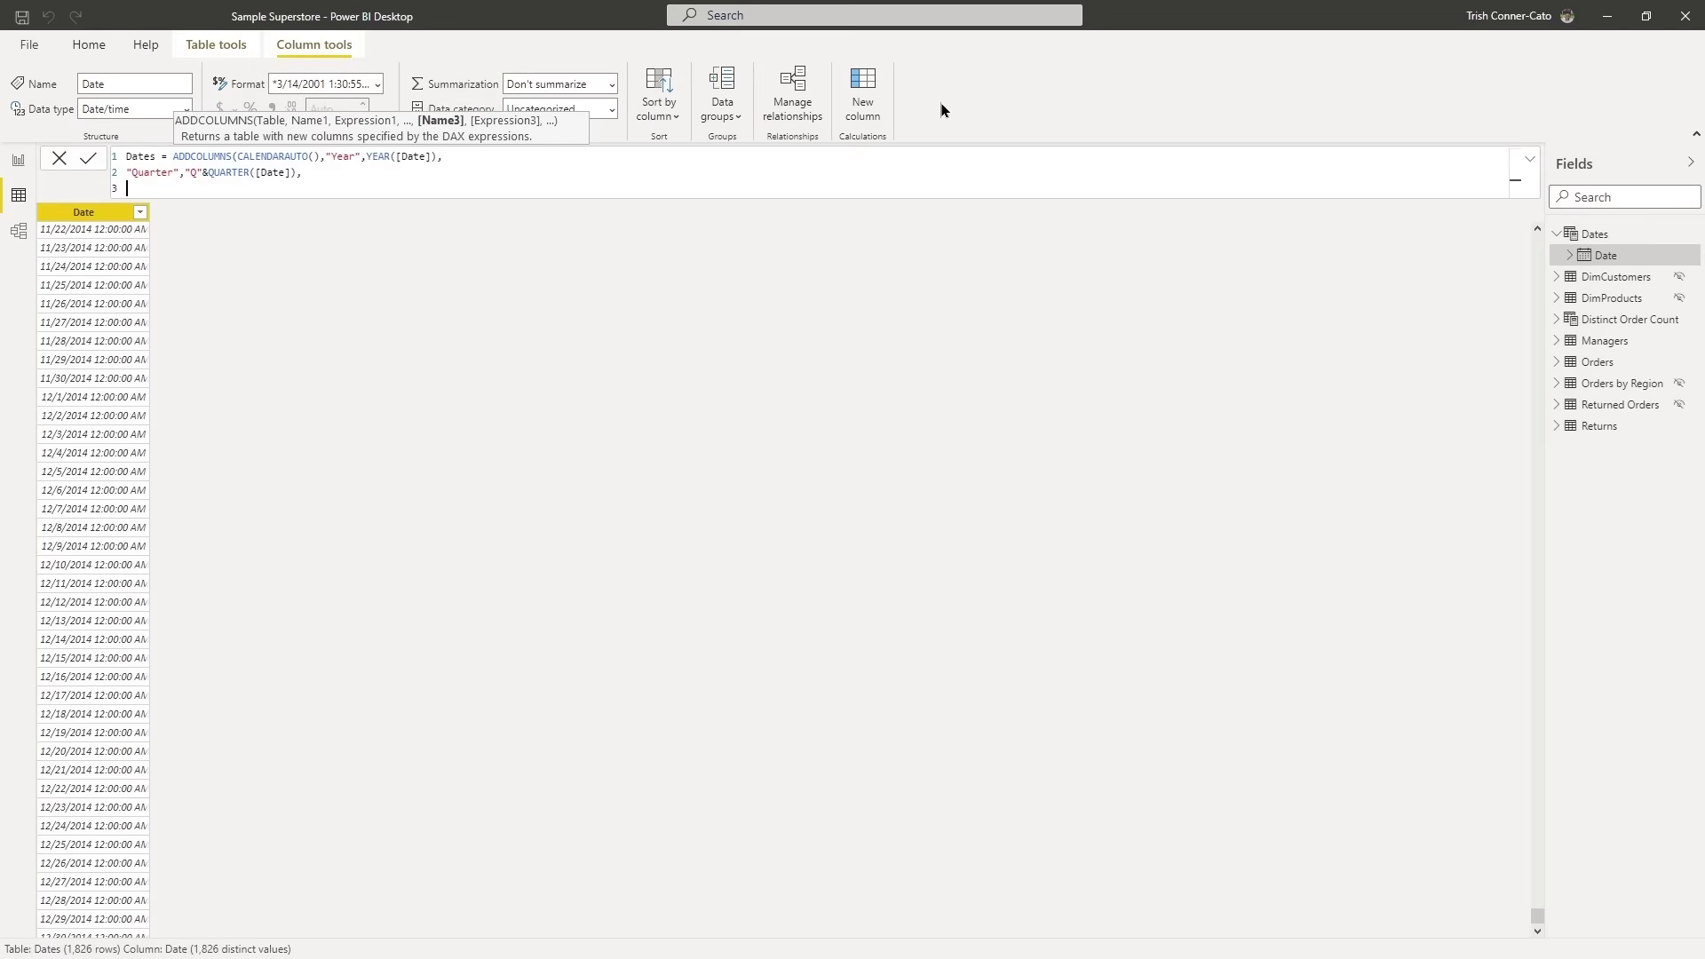
type("\"Month\",FORMAT(")
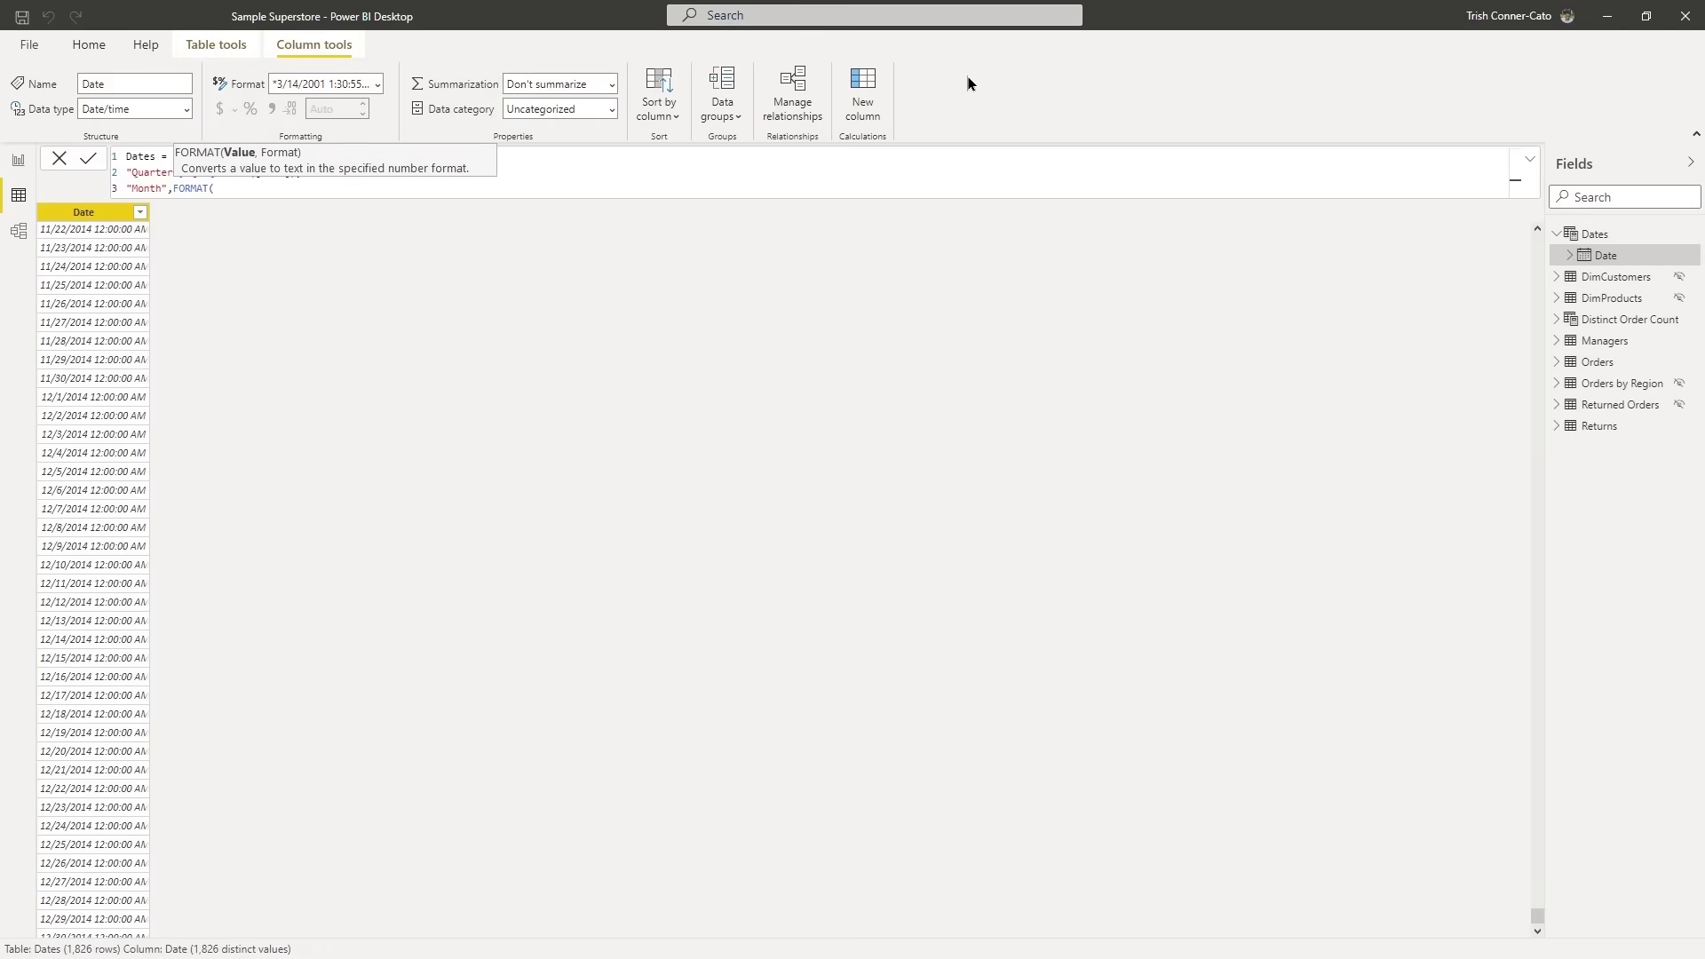
type("[")
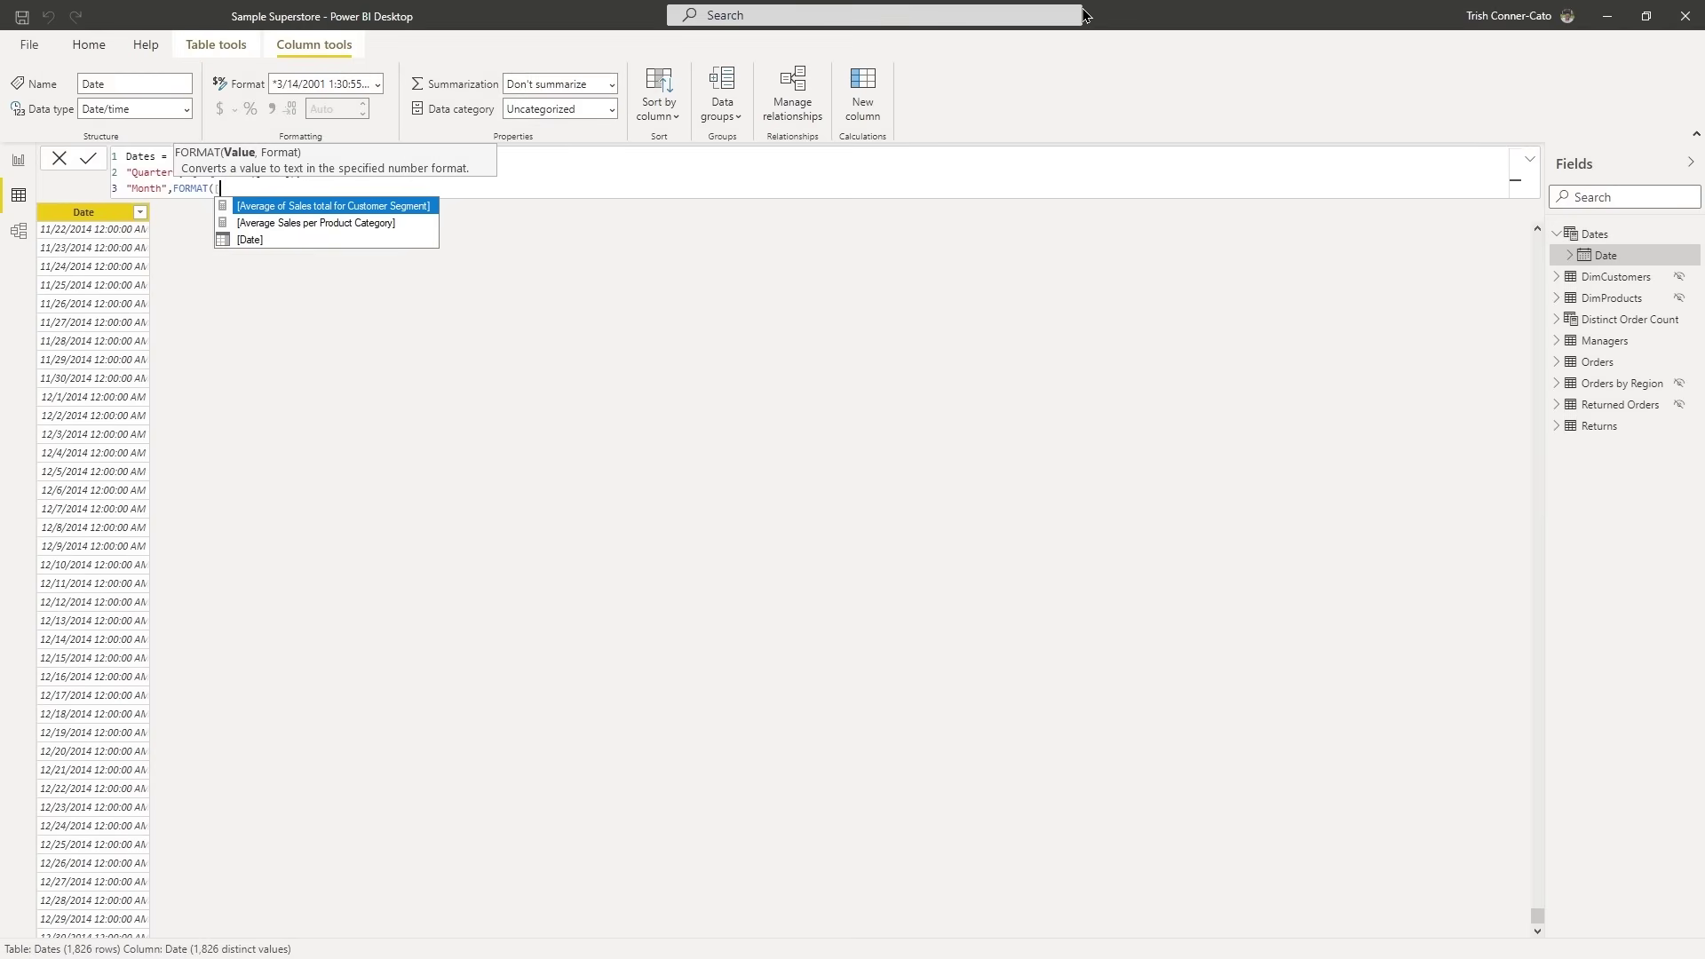
key("Down")
key("Down")
key("Tab")
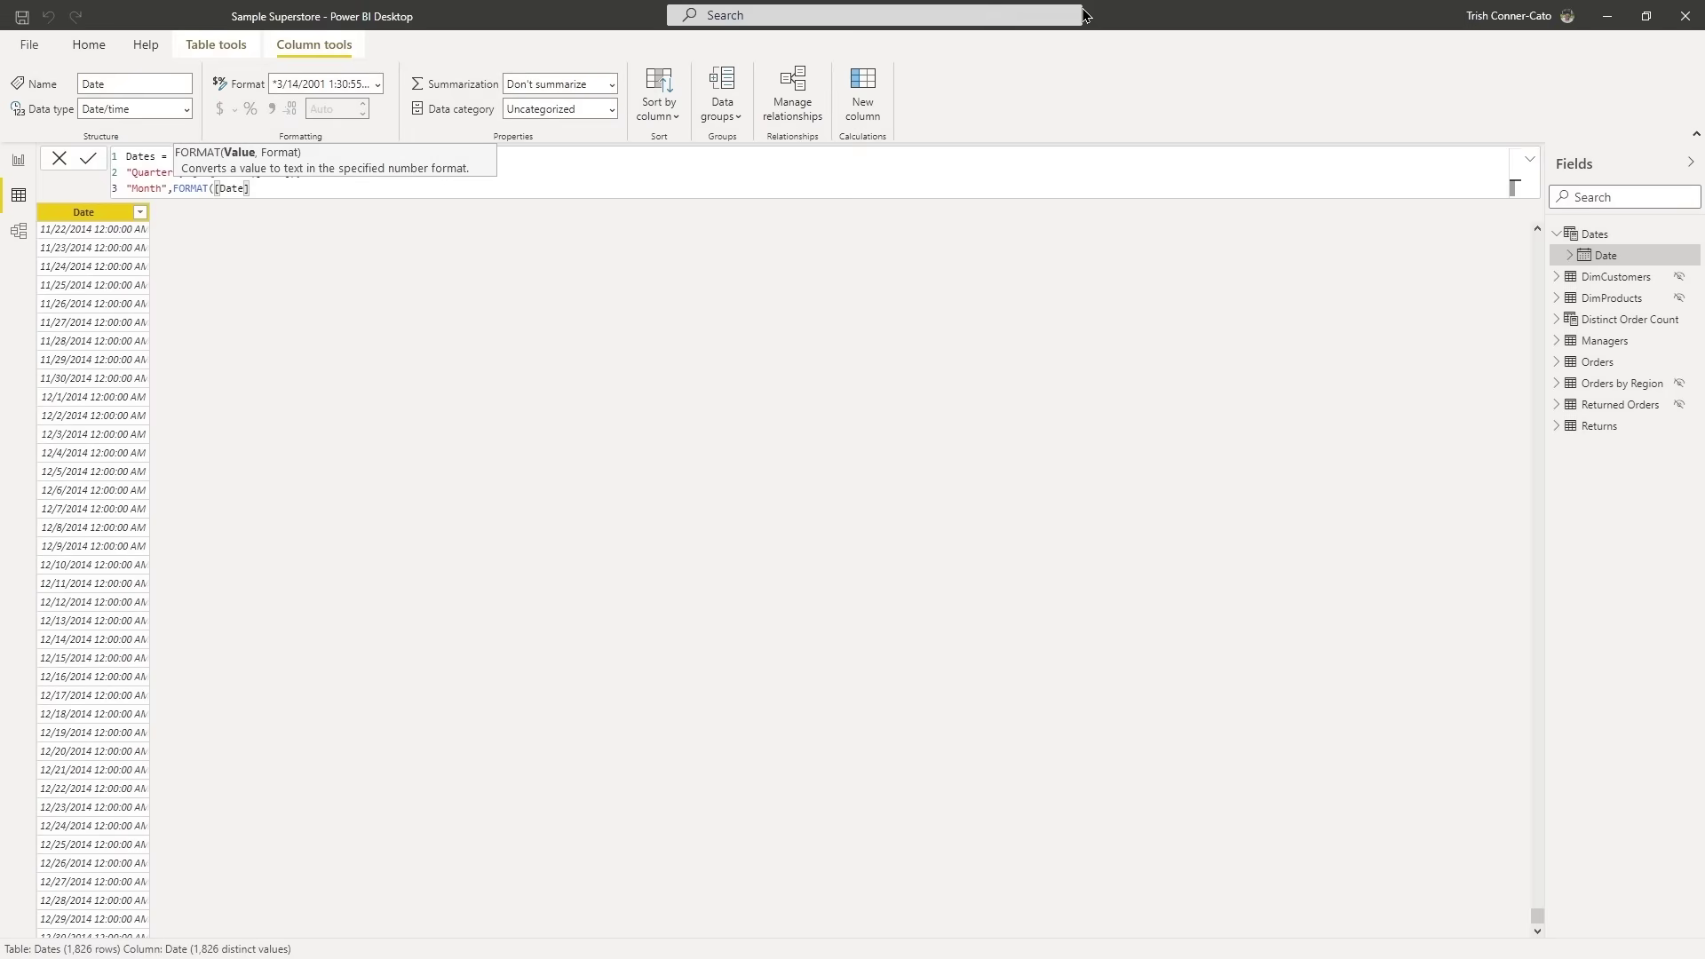
type(",\"MM")
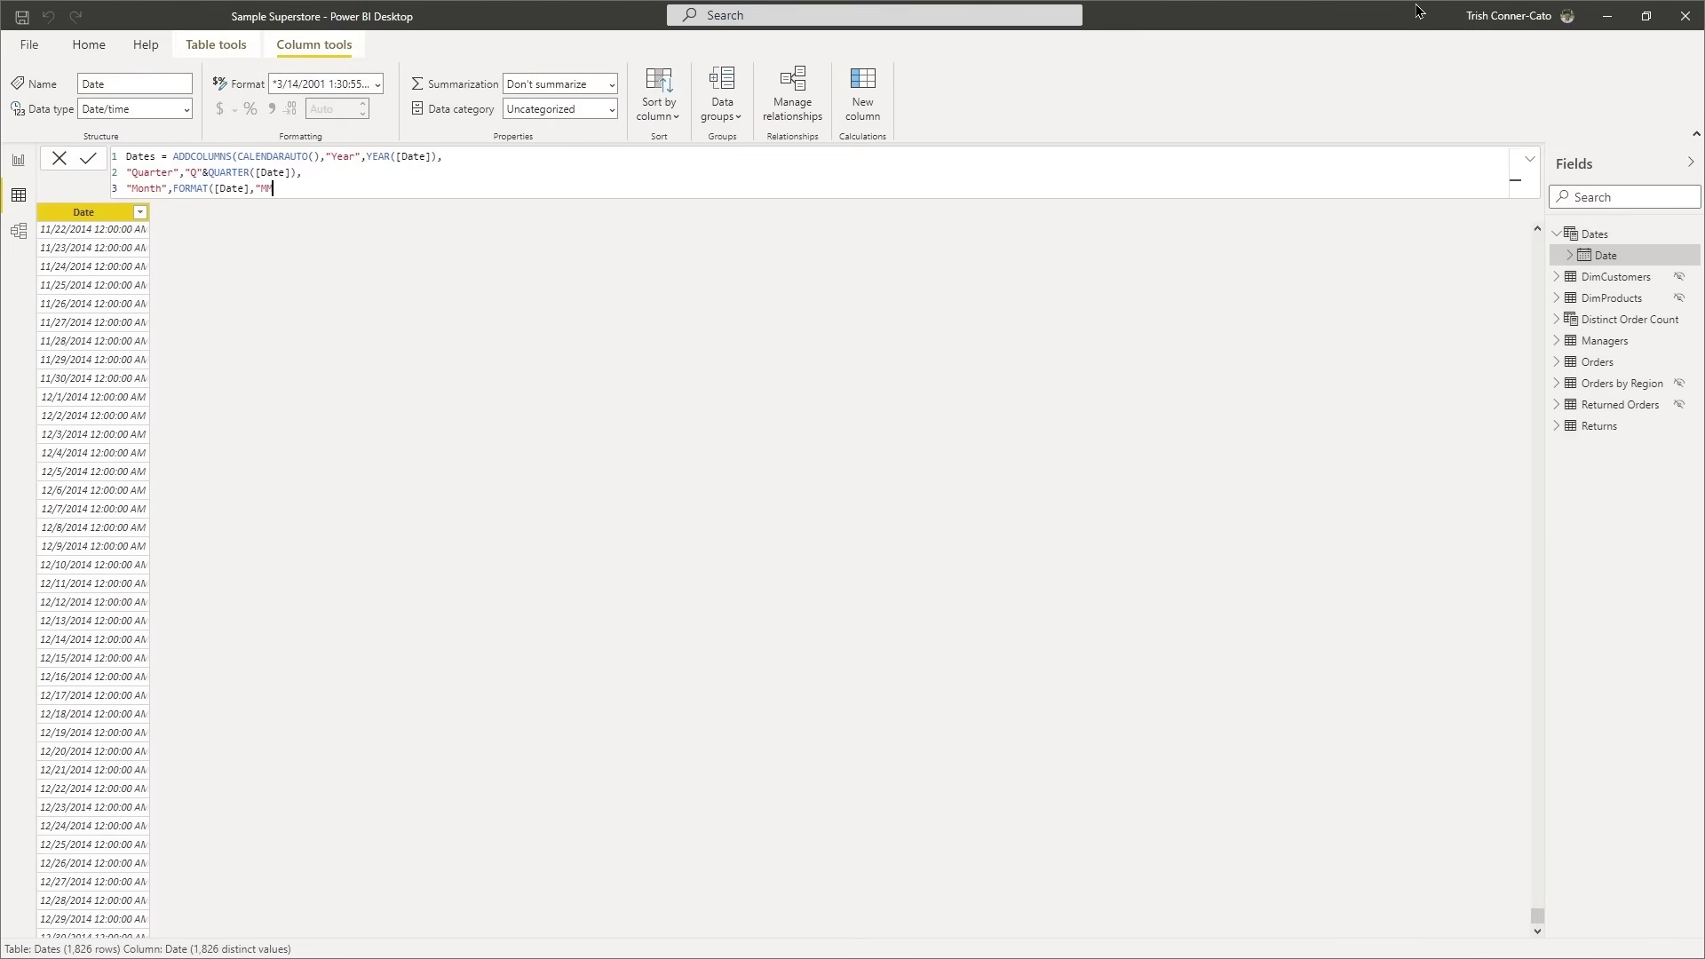
key("BackSpace")
key("BackSpace")
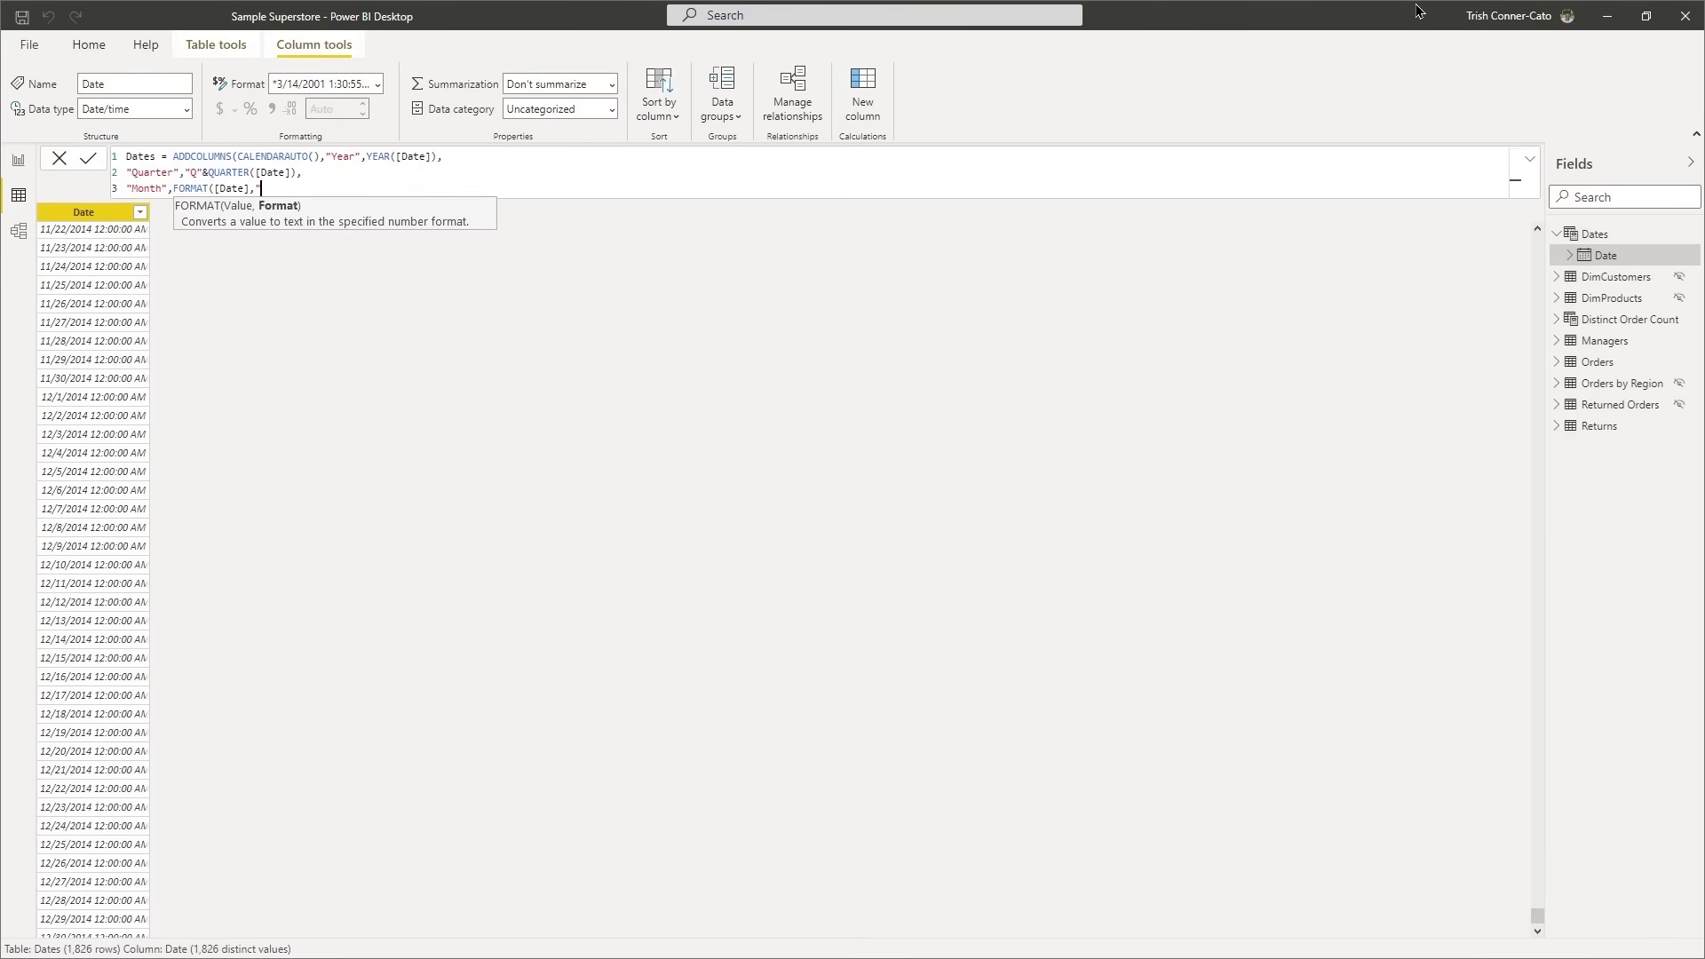
type("mmmm")
type("\")")
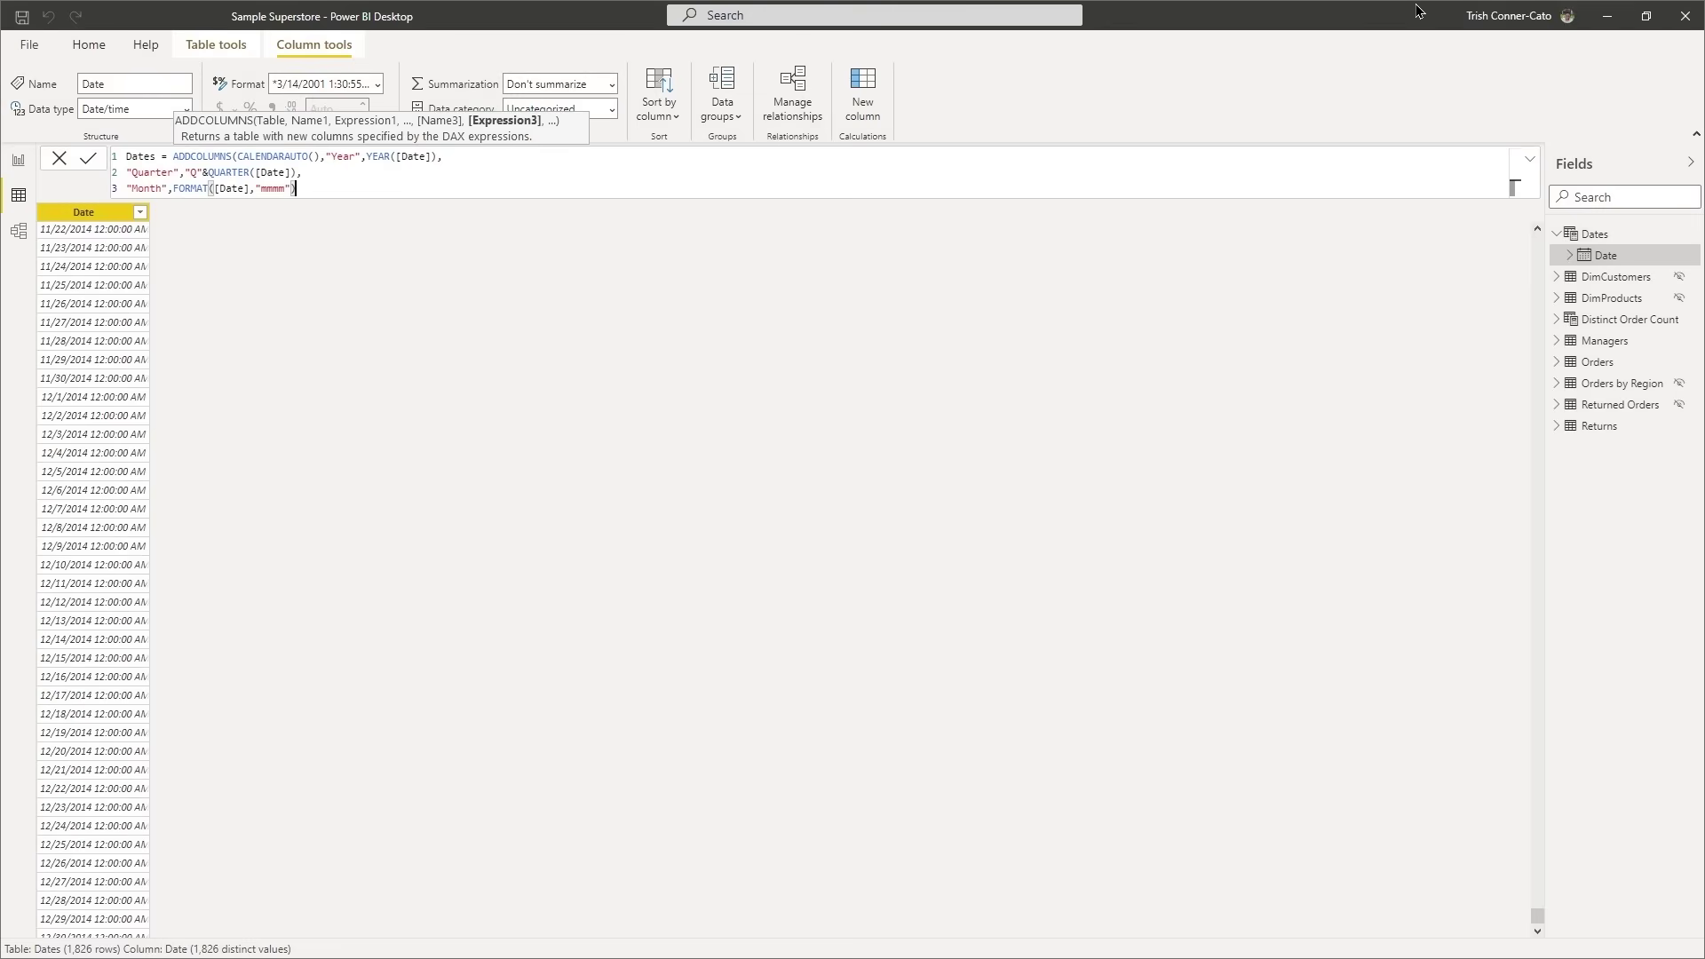
Add a "Month Number" column on a new line of the Dates formula with the expression MONTH([Date]).
type(",")
key("shift+Return")
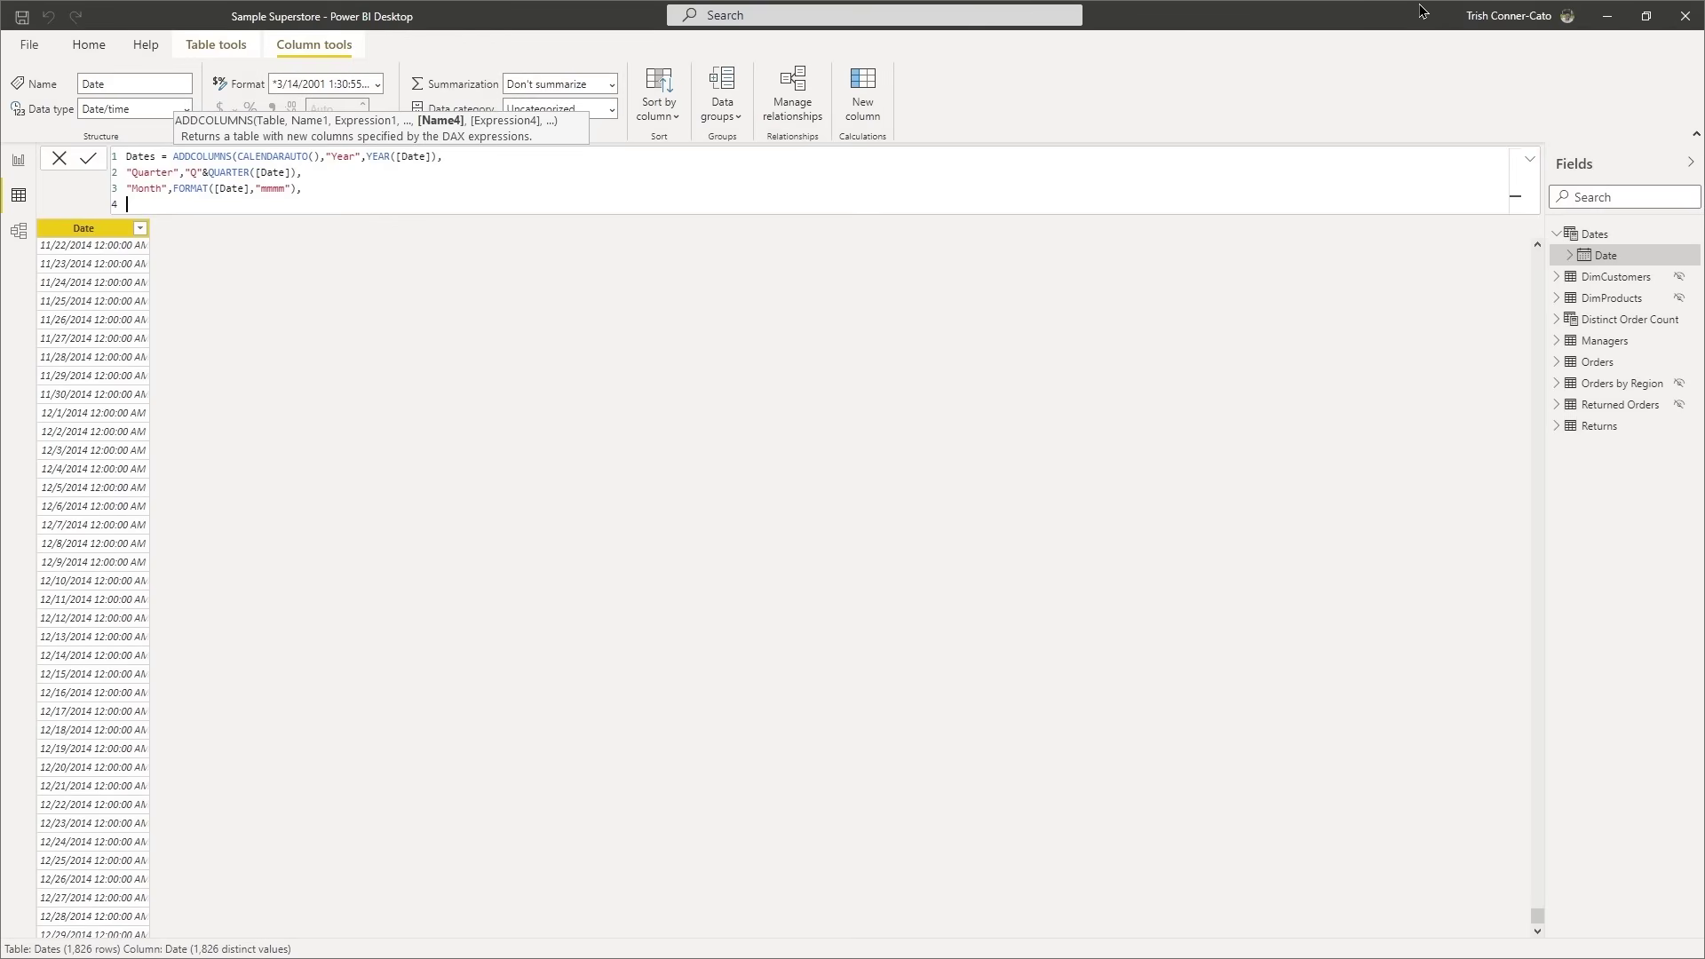
type("\"Month Number\",")
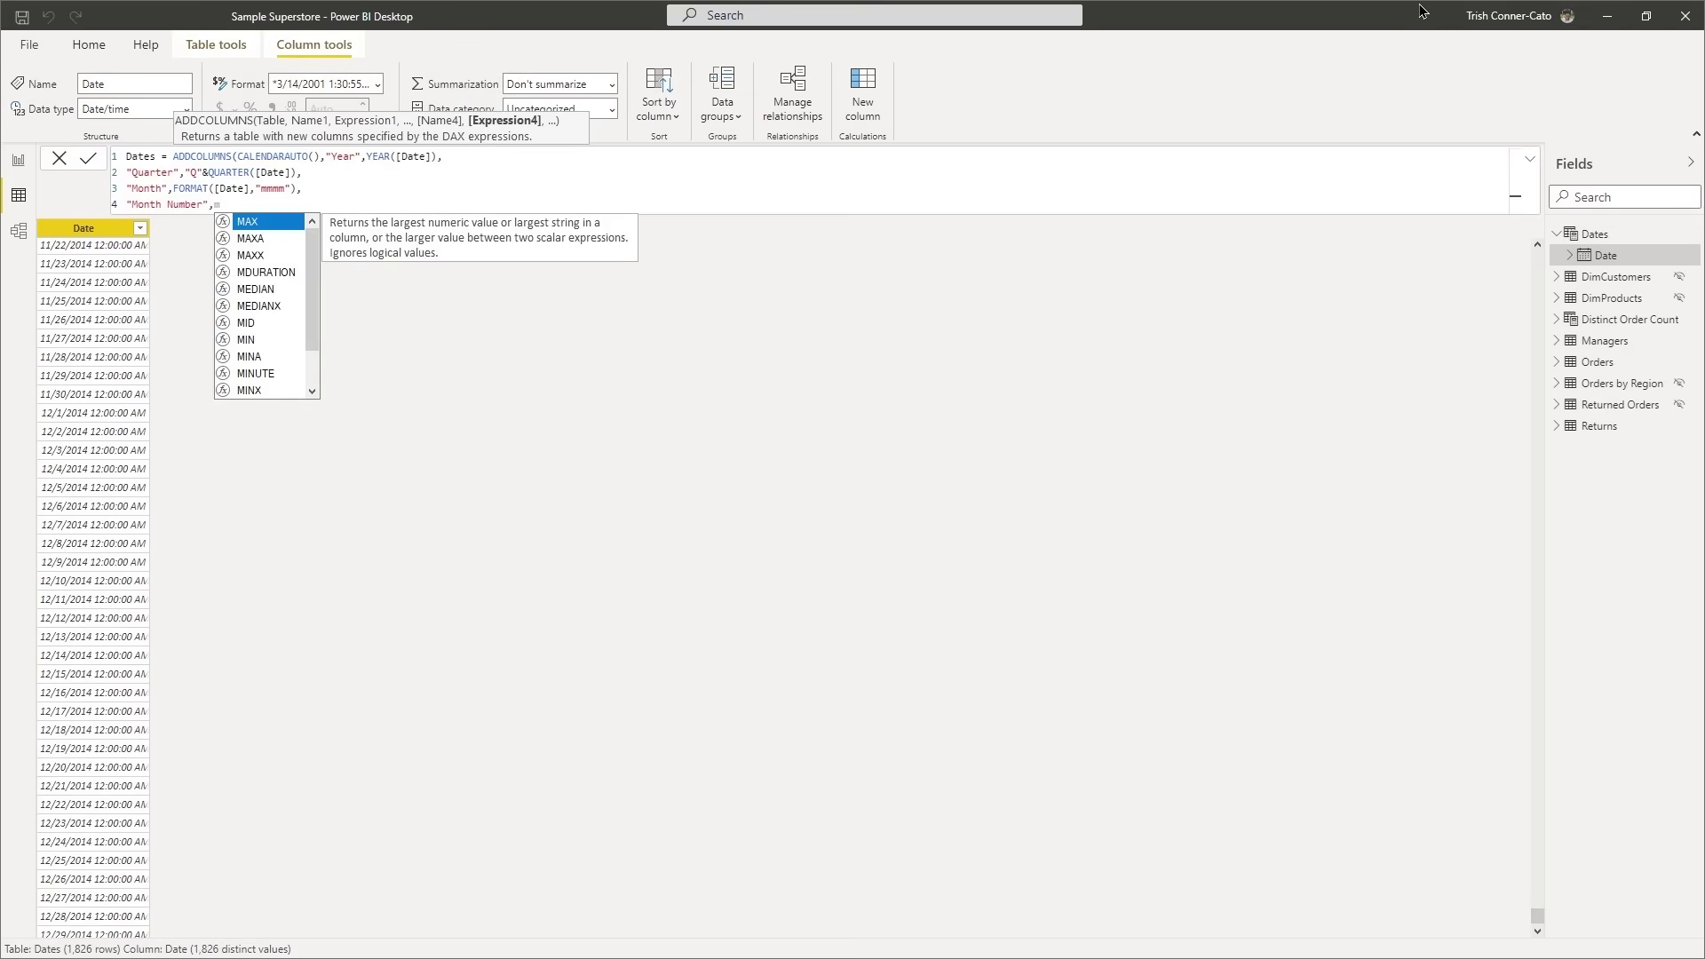
type("mo")
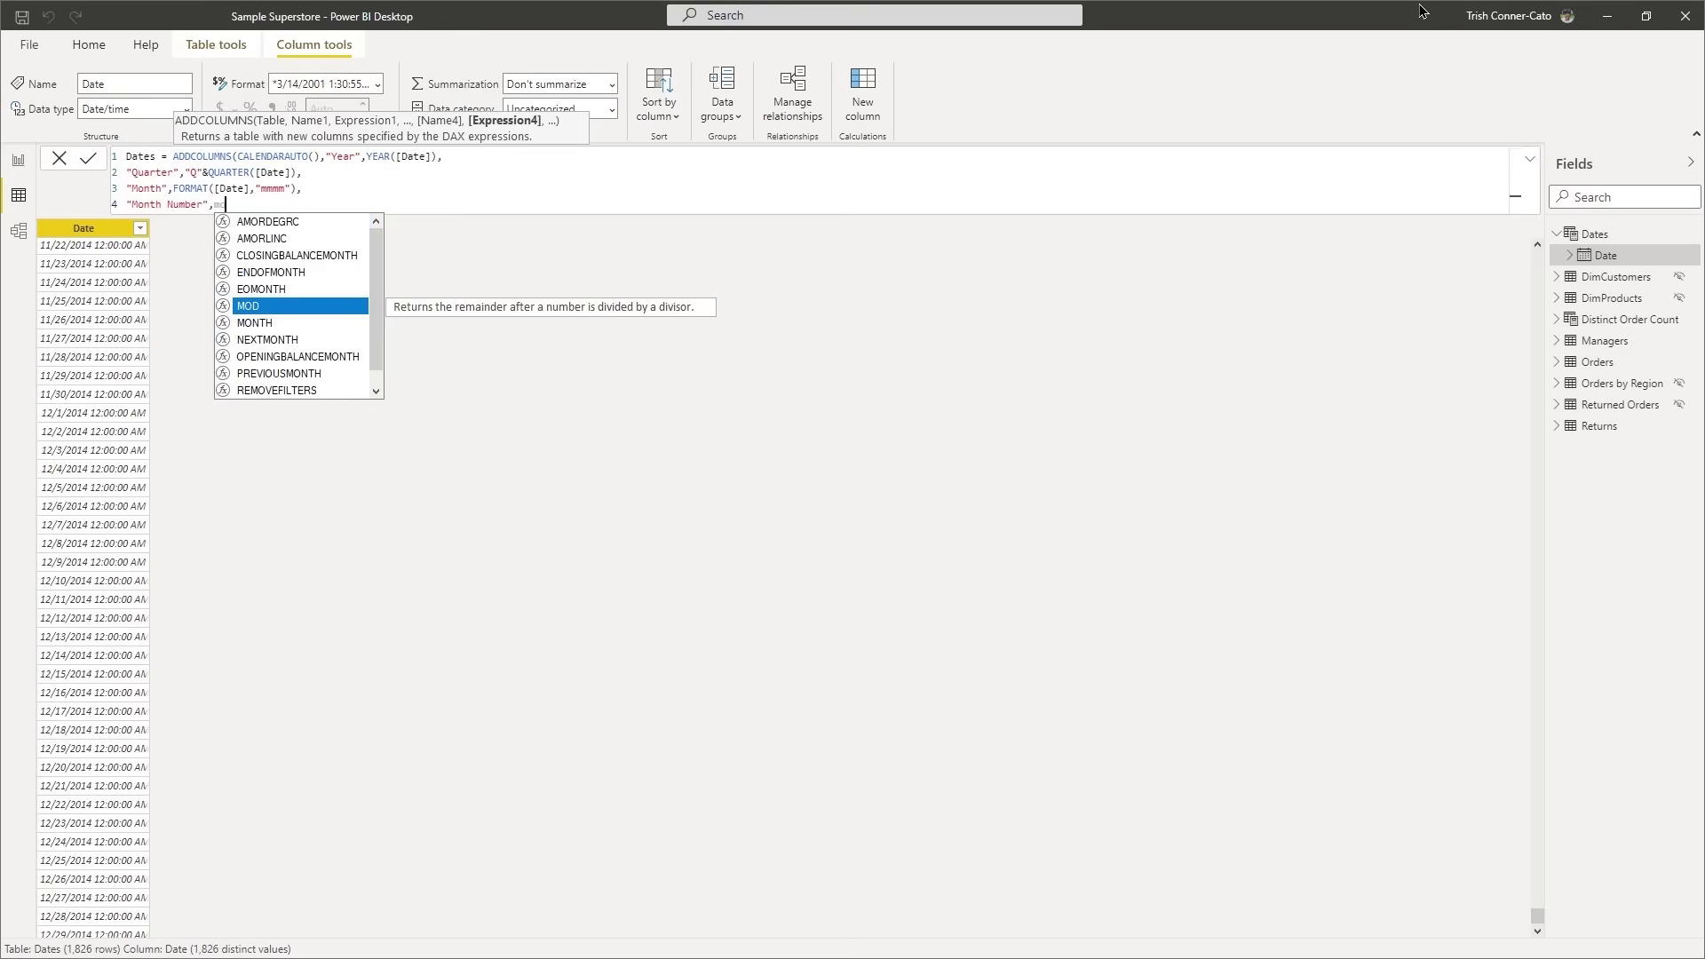
key("Down")
key("Tab")
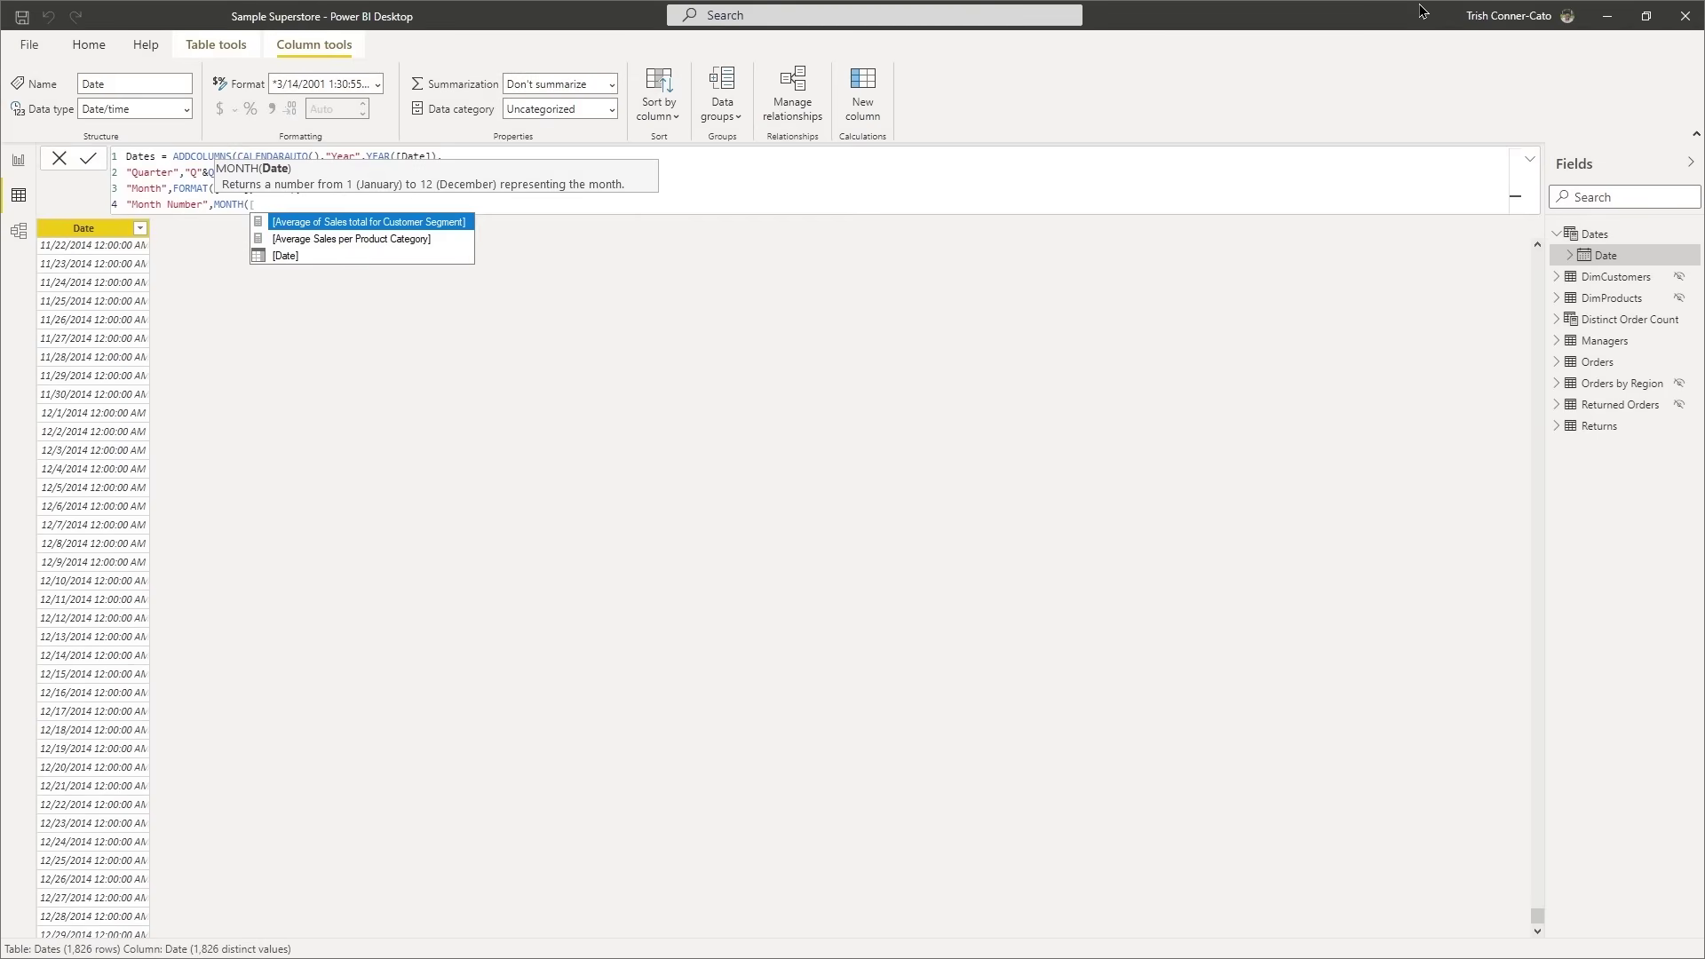
key("Down")
key("Down")
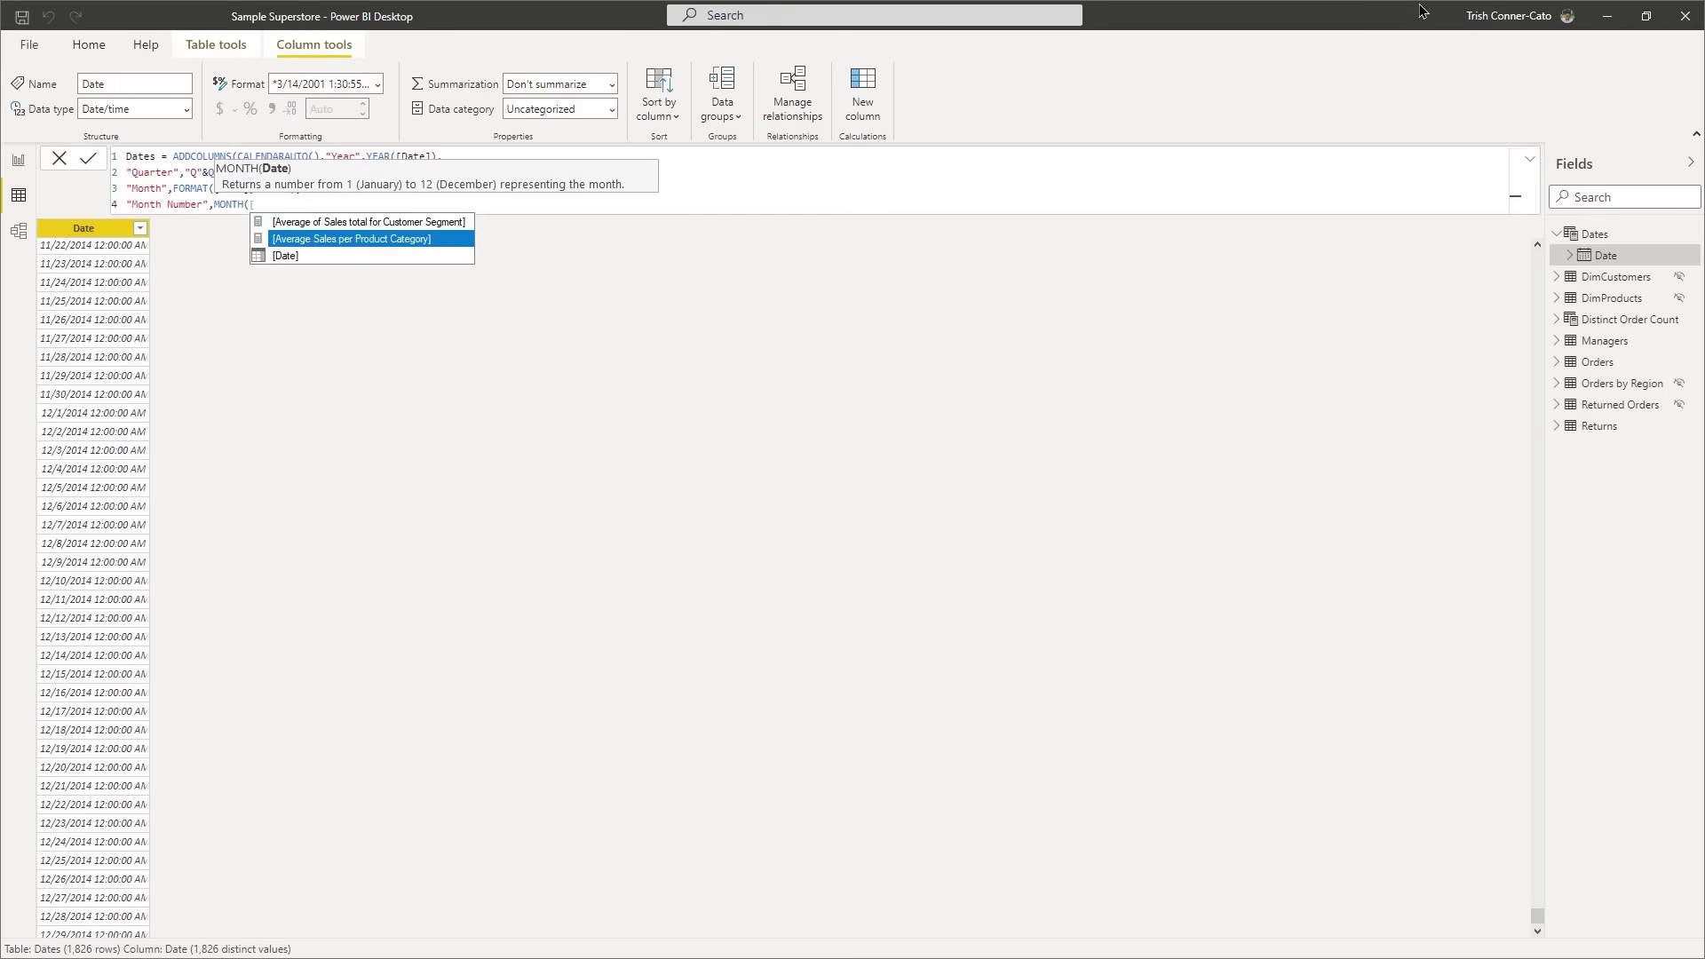
key("Tab")
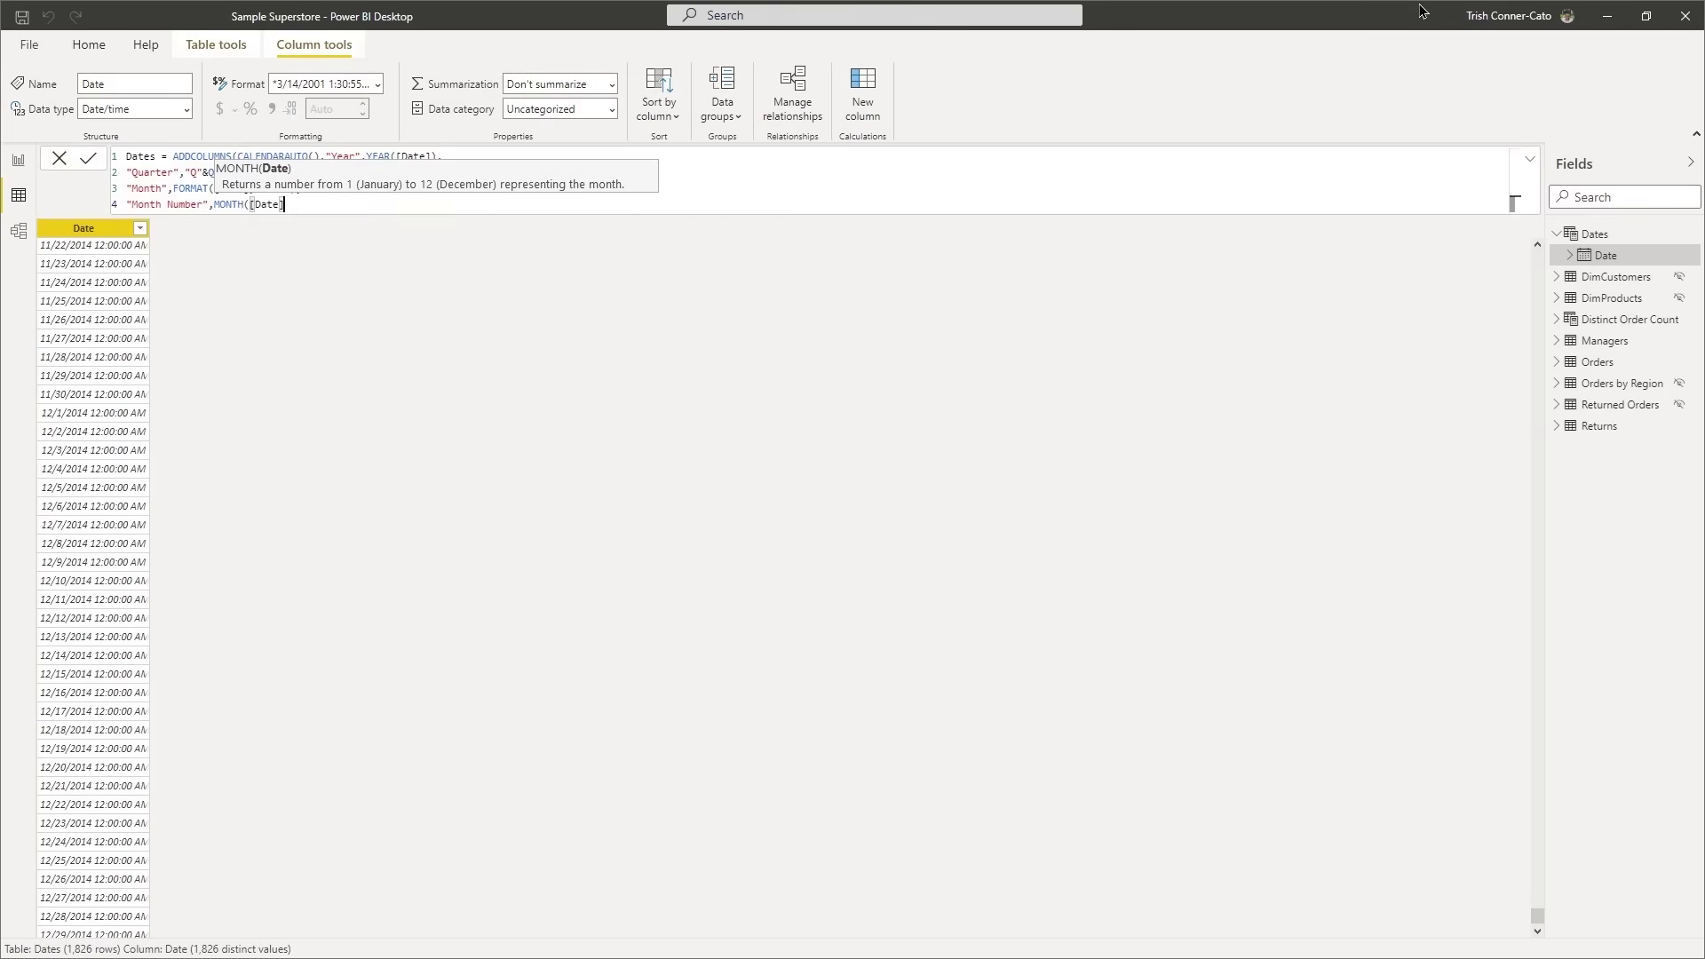
type(")")
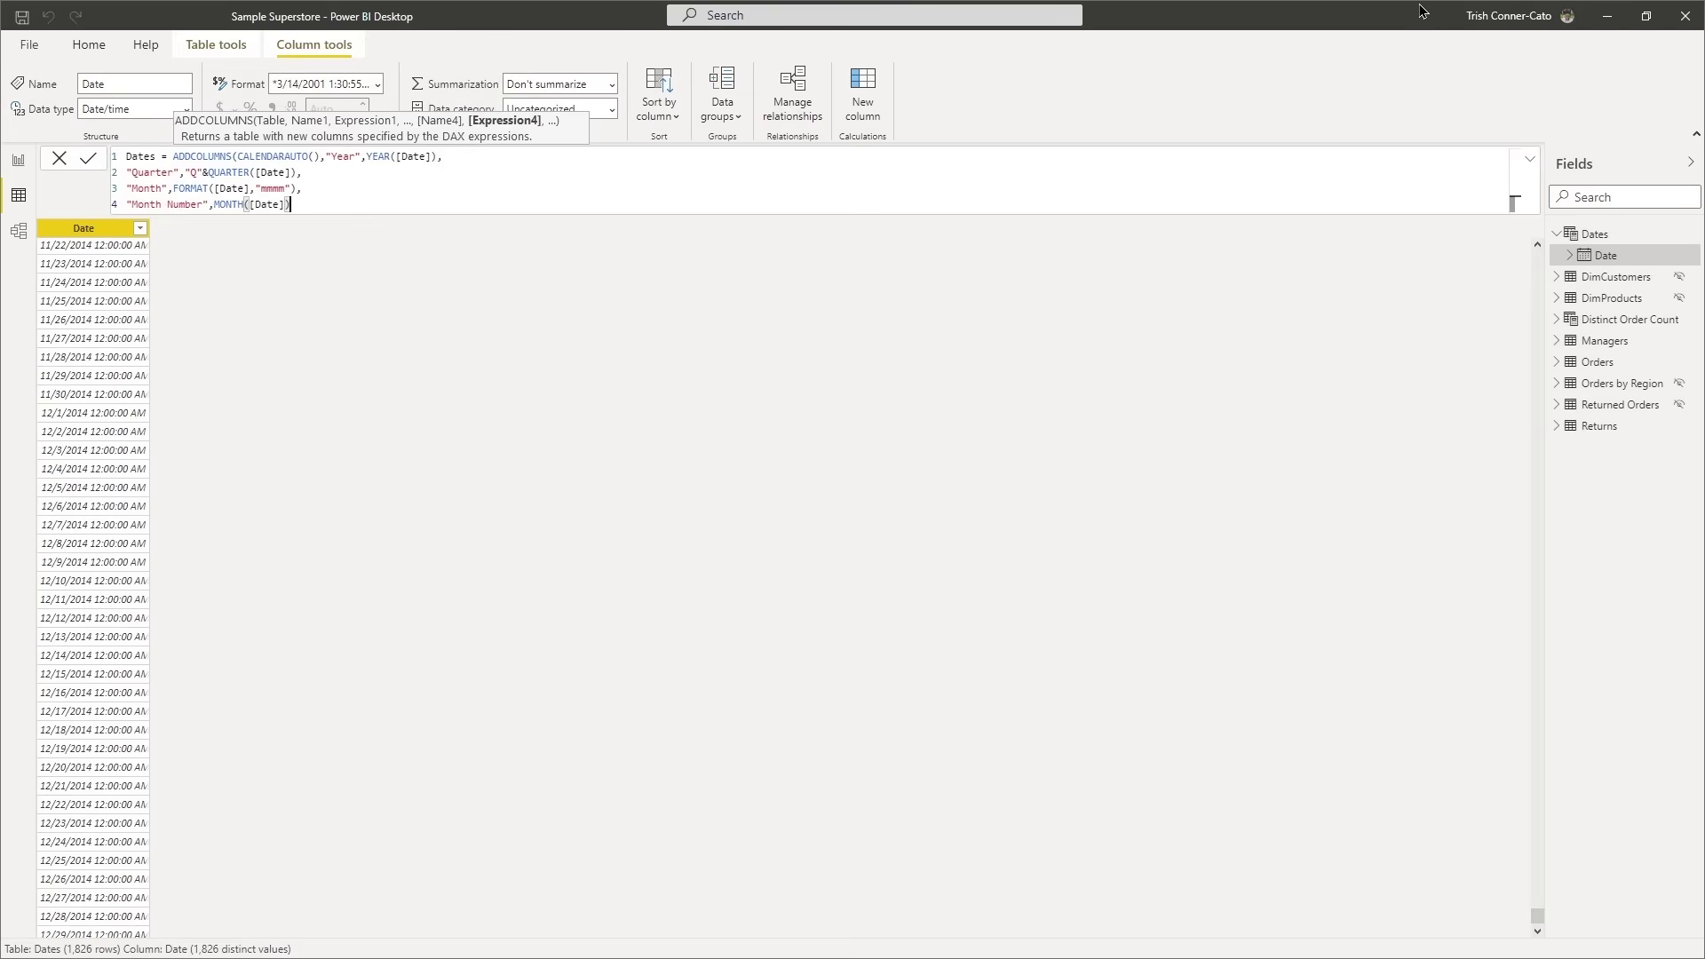
Close the ADDCOLUMNS function with a parenthesis on its own line and commit the Dates formula.
key("shift+Return")
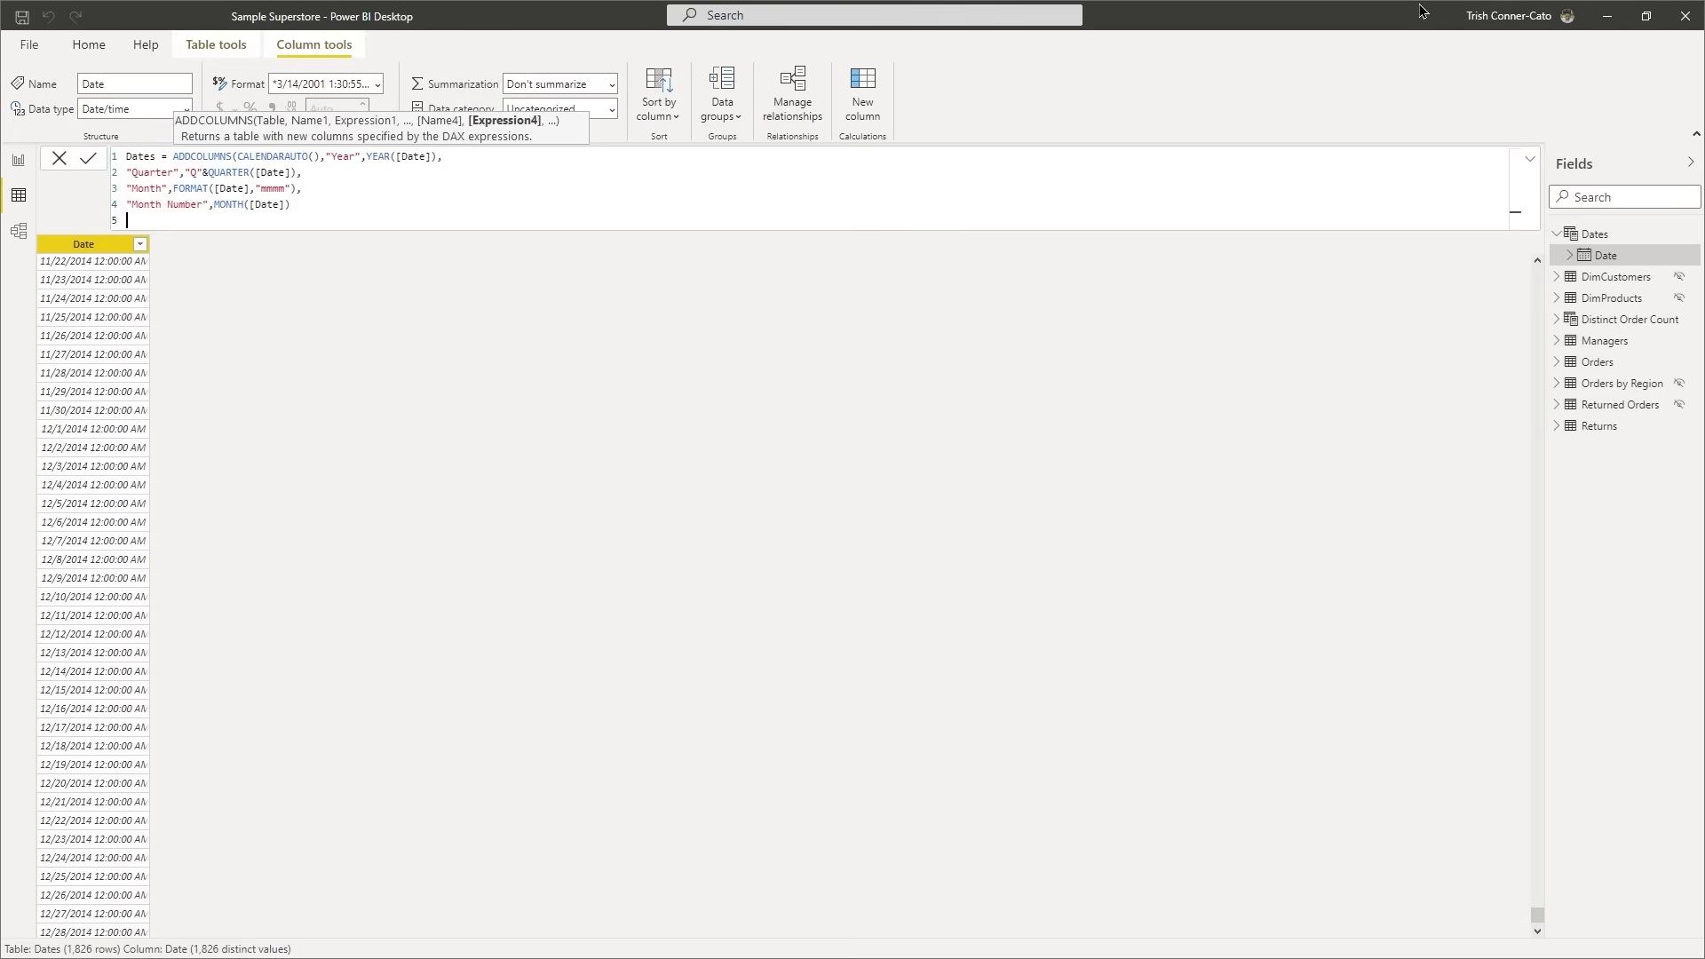
type(")")
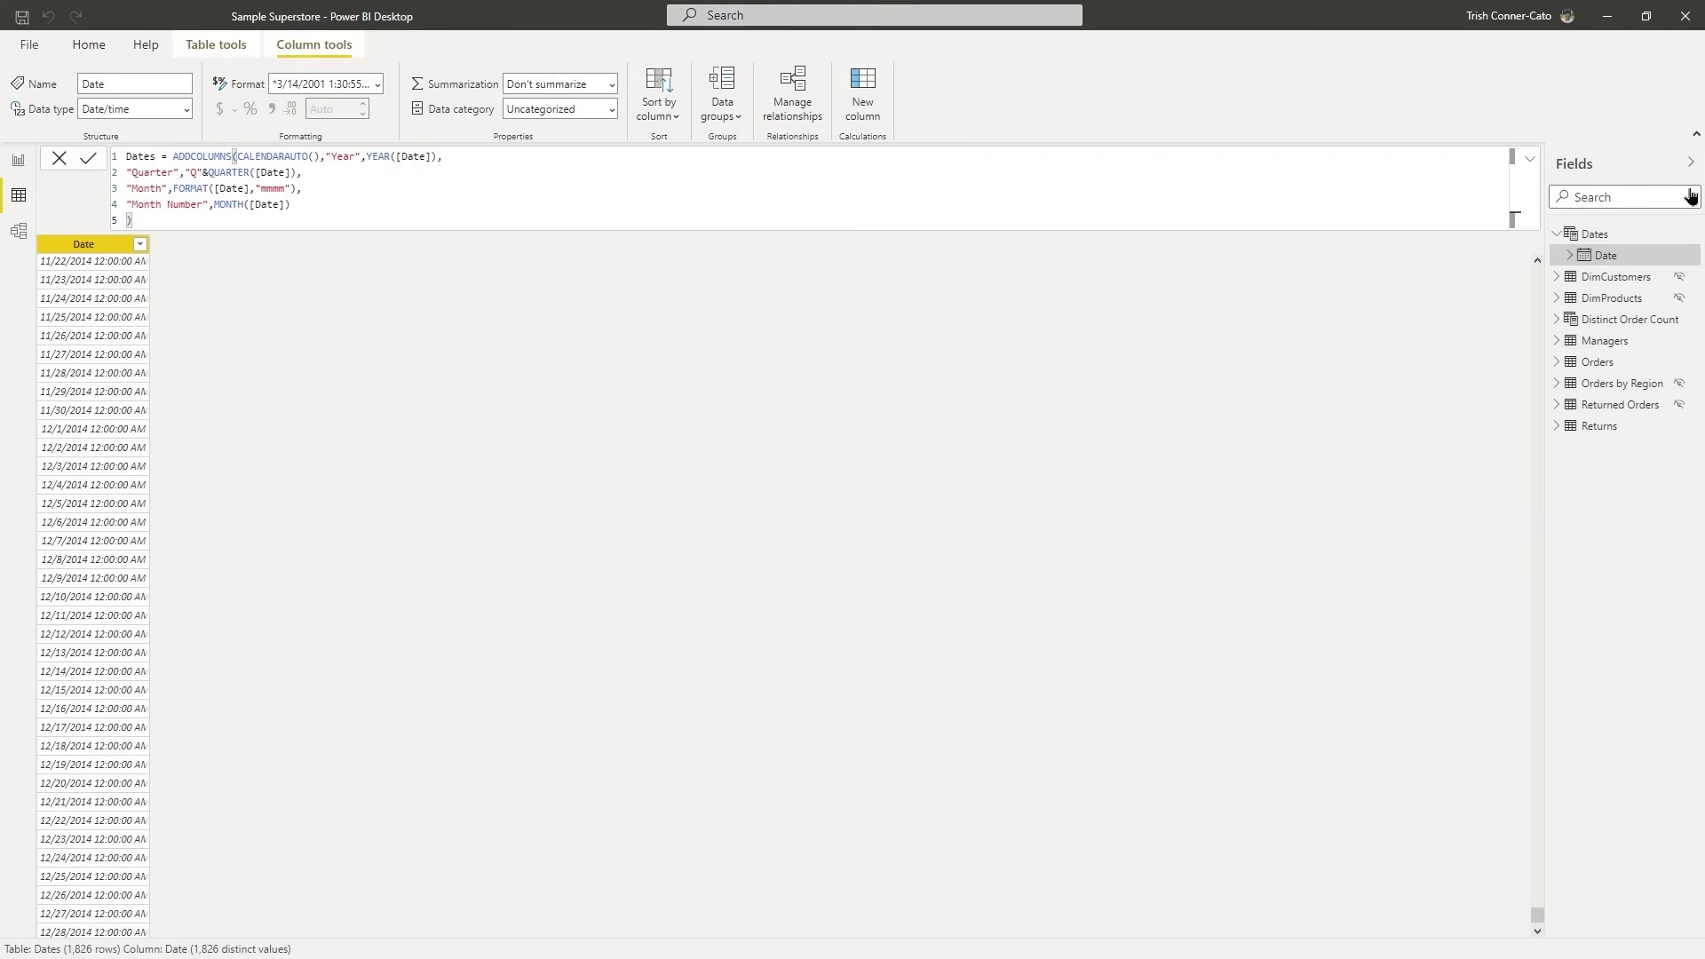
key("Return")
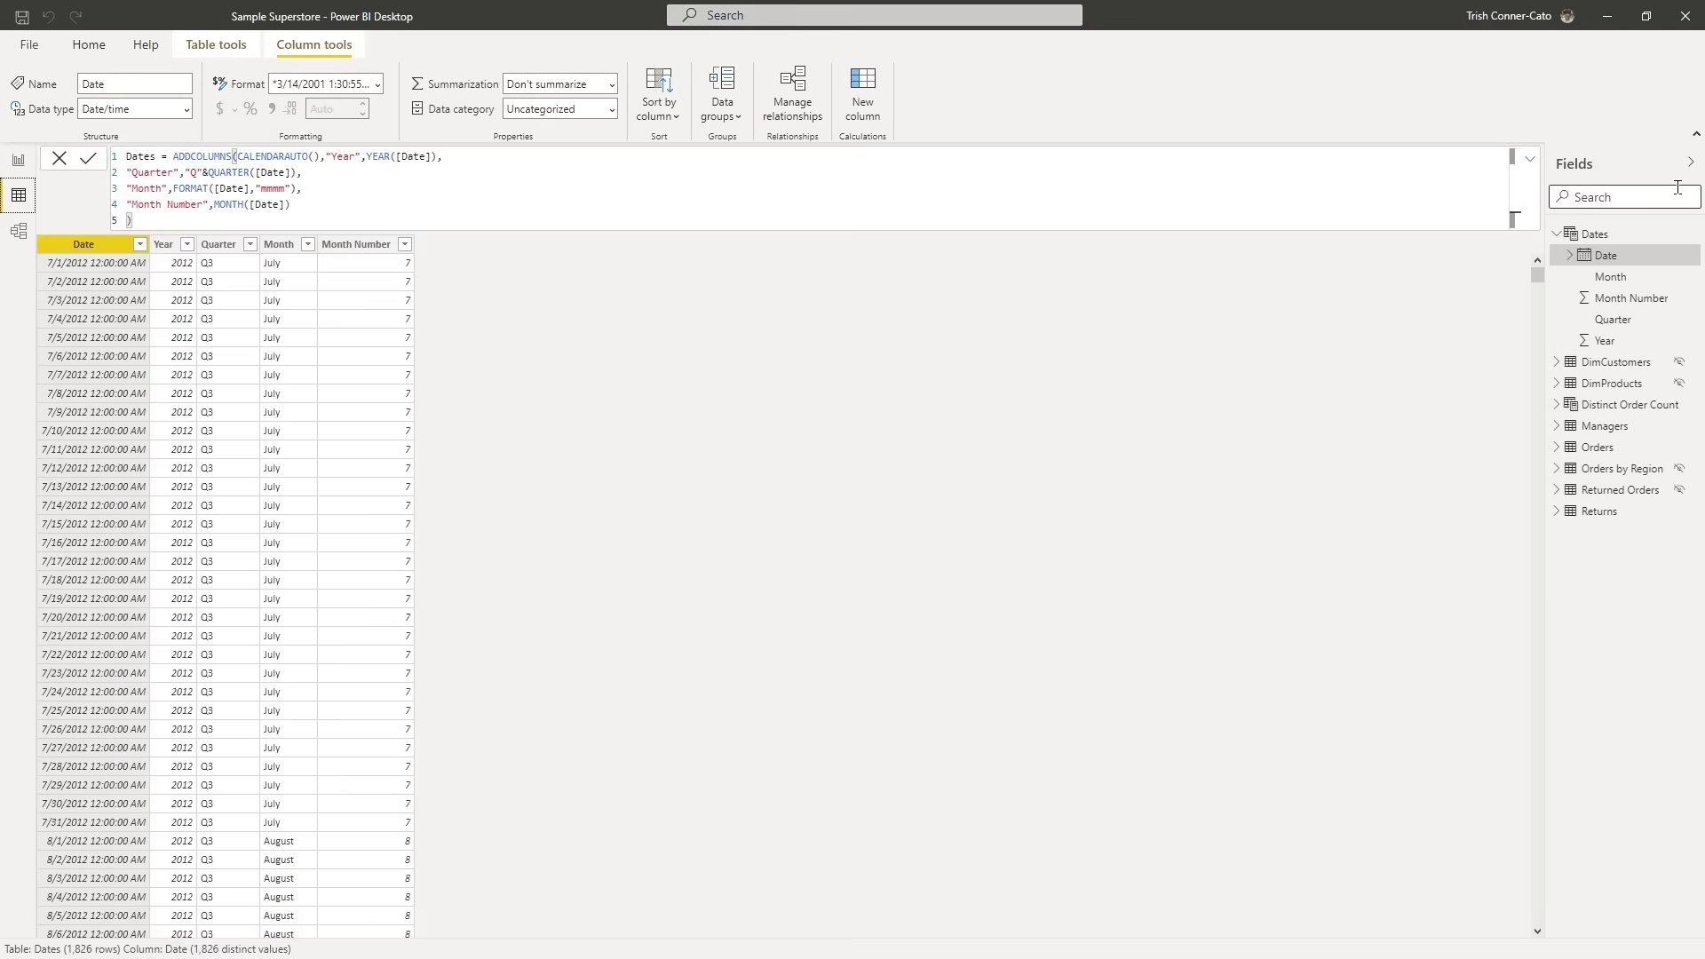
Mark the Dates table as a date table, using Date as its date column.
right_click(1590, 237)
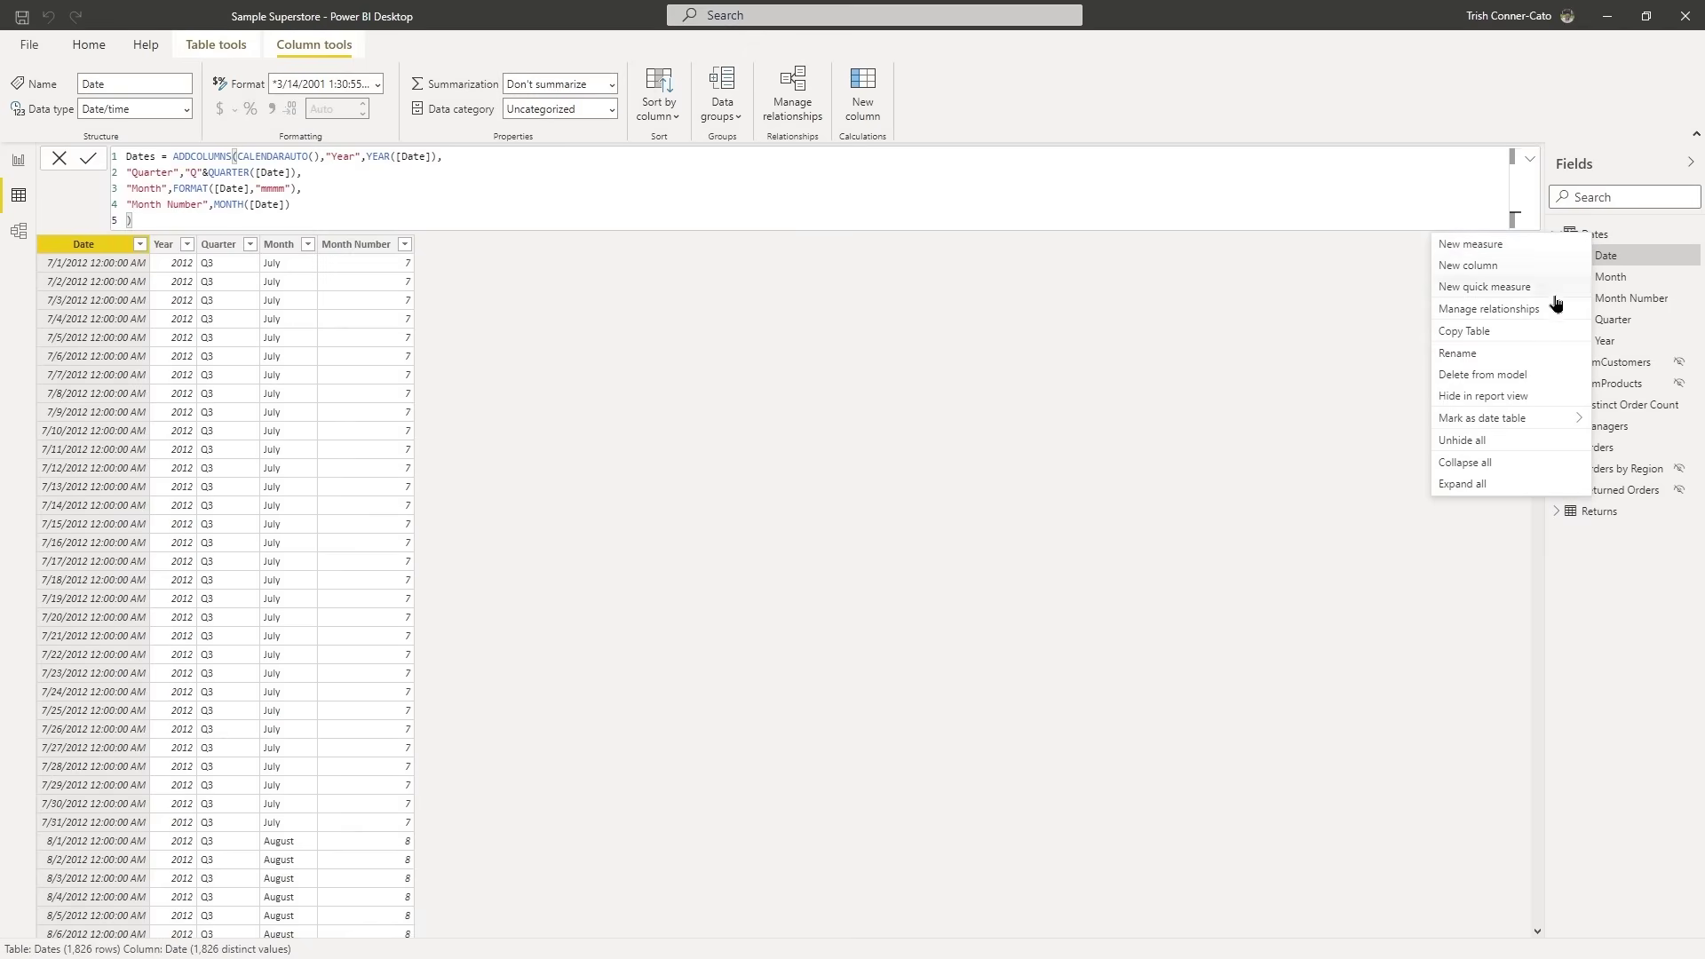
mouse_move(1508, 421)
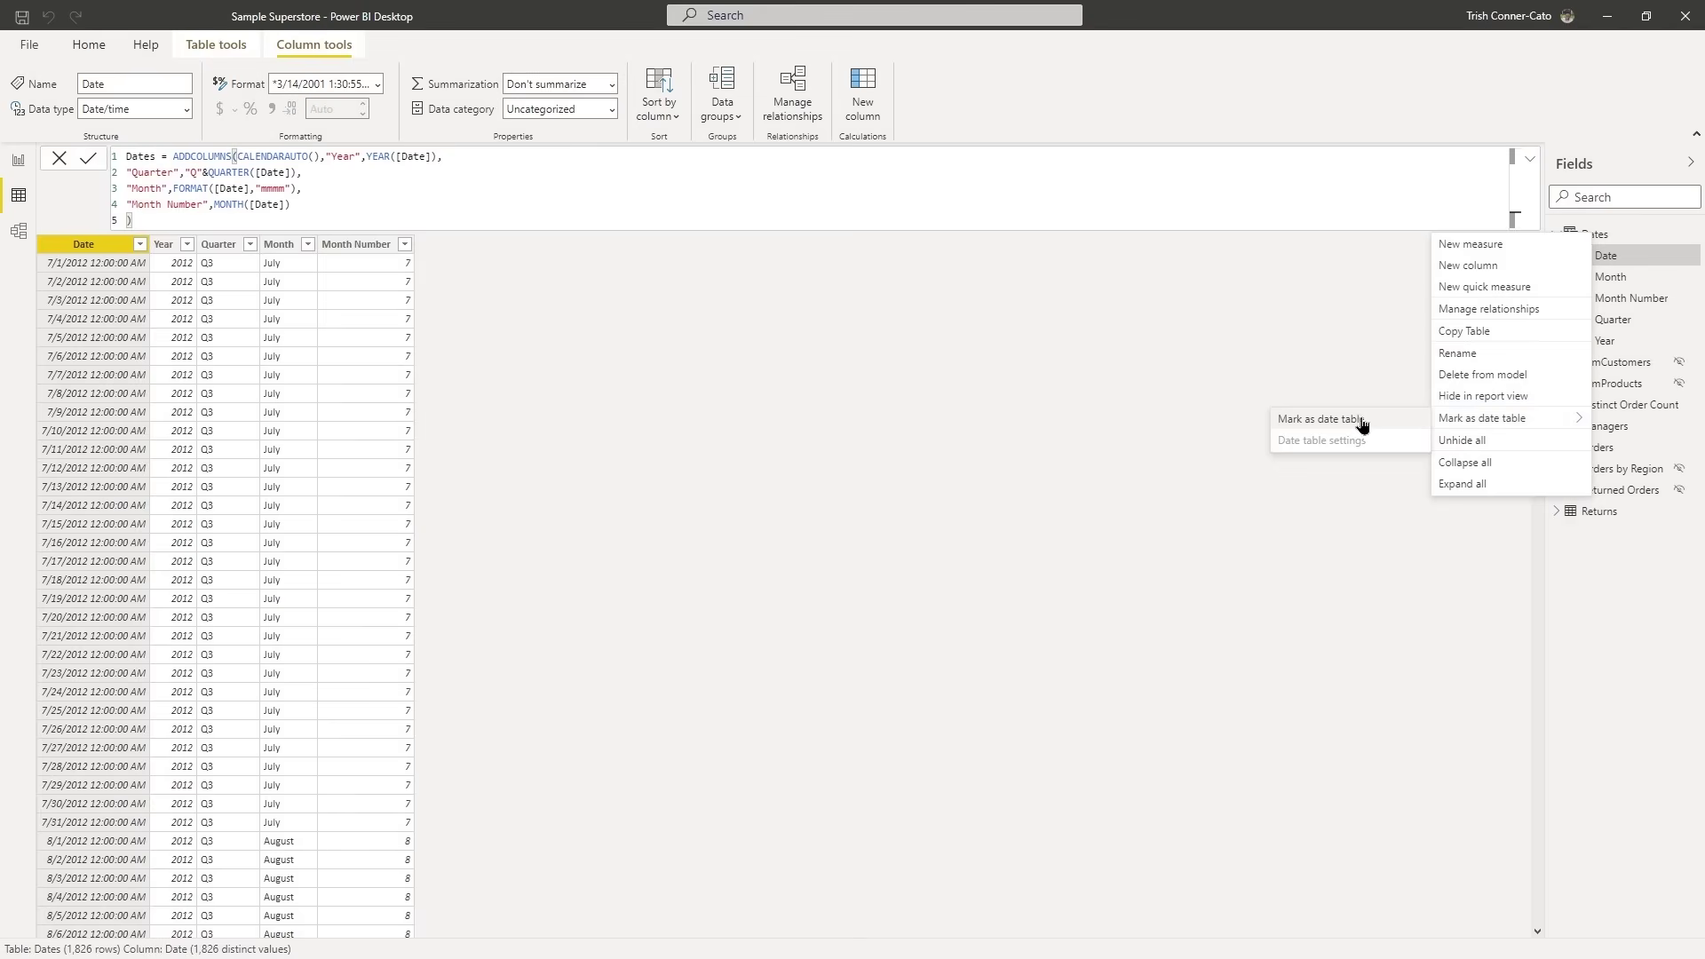
left_click(1335, 423)
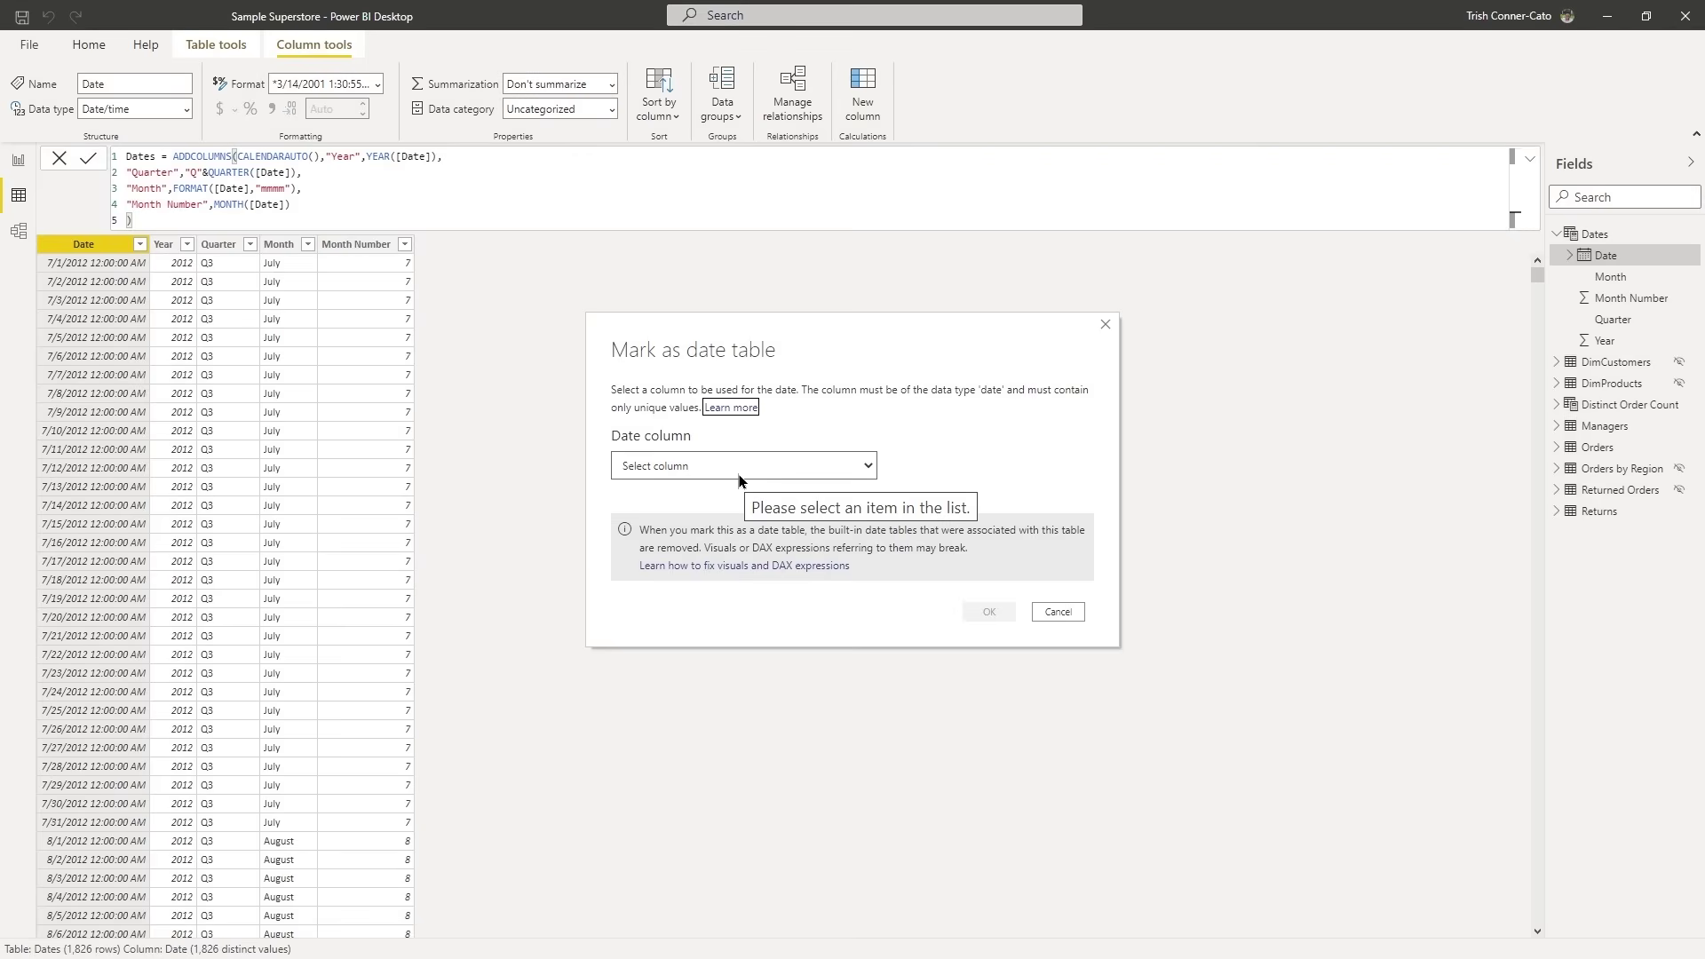
left_click(868, 467)
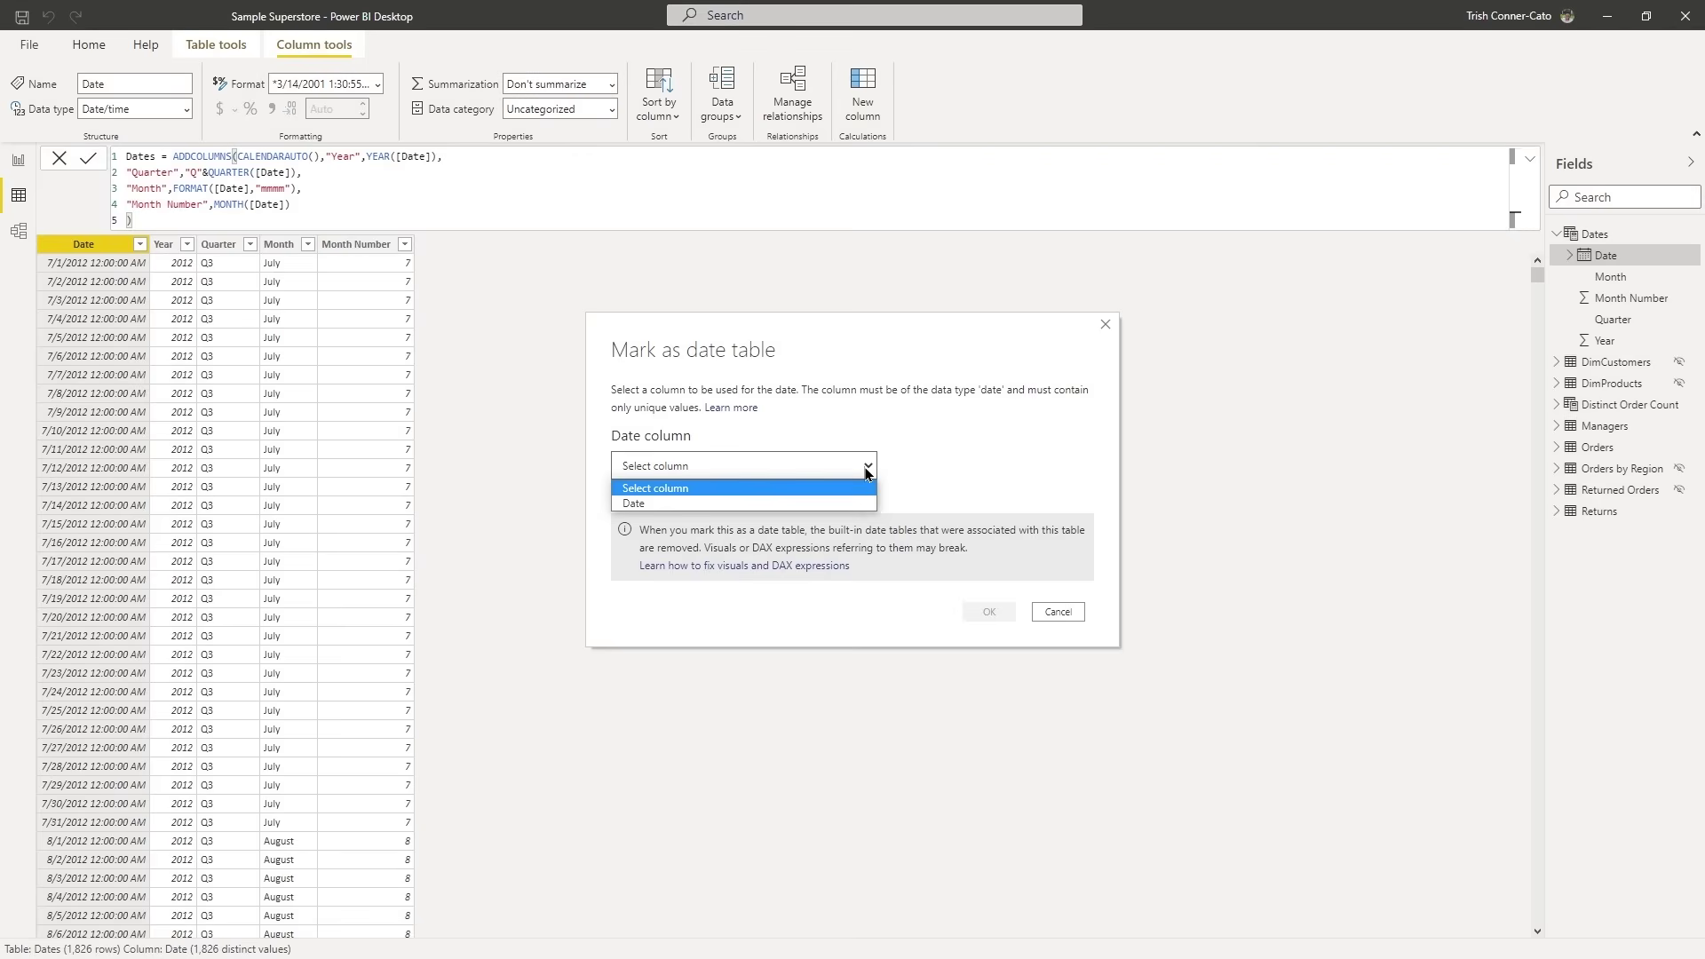
left_click(641, 503)
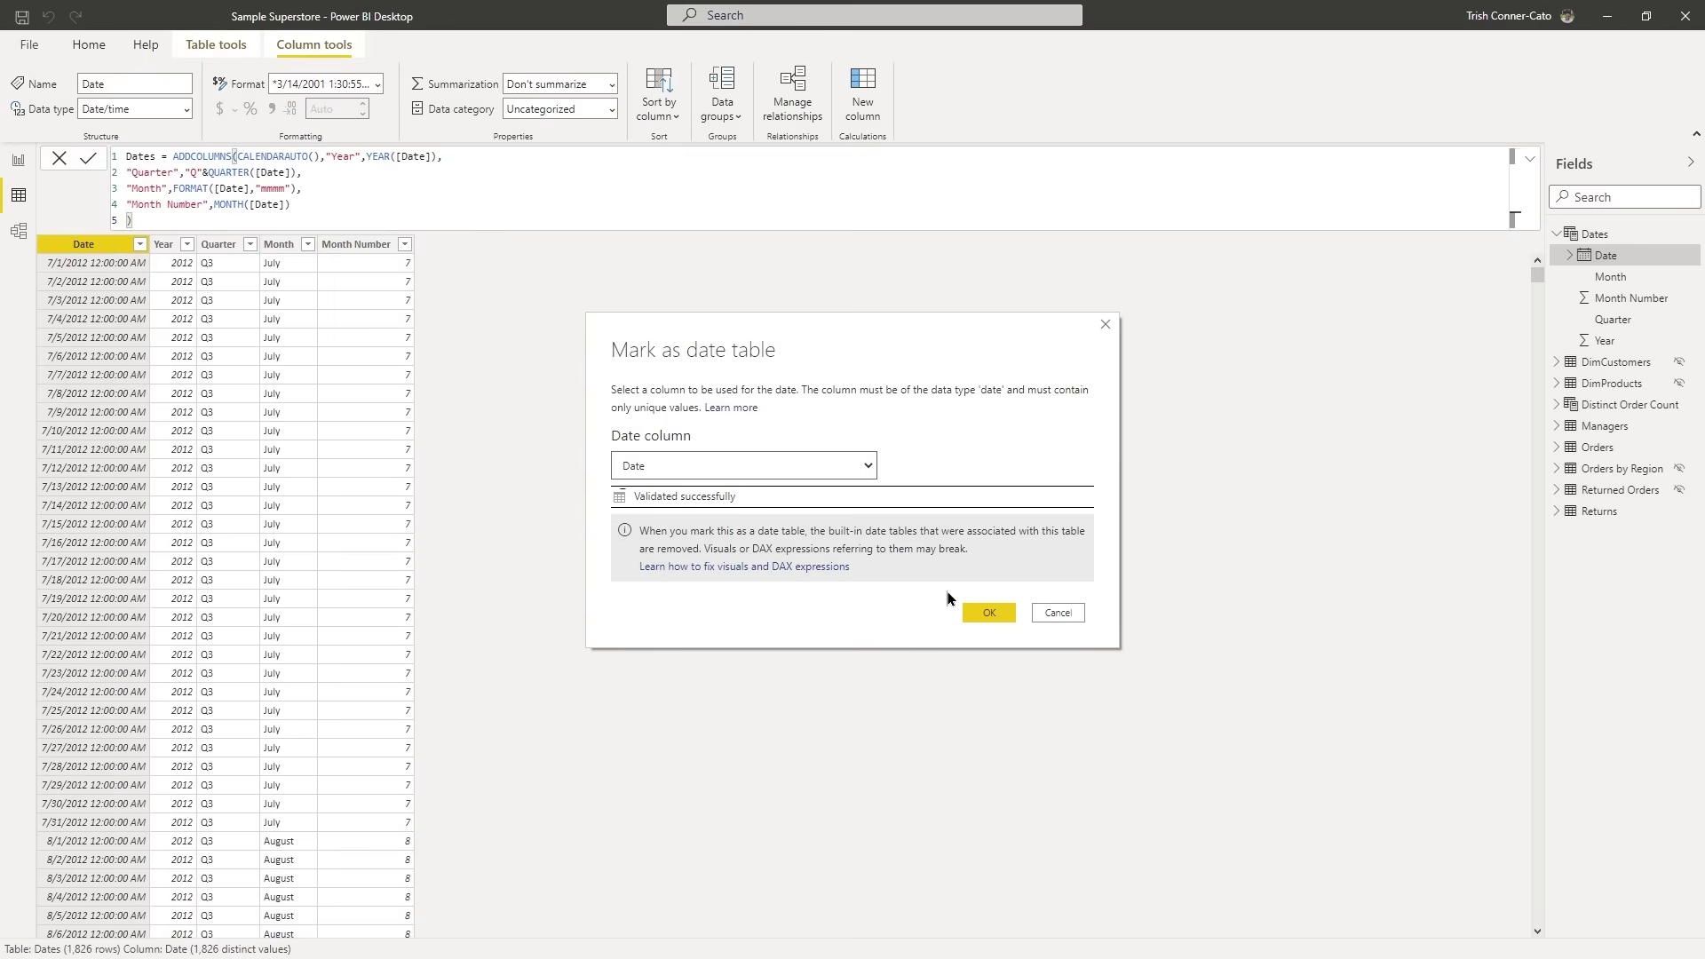
left_click(983, 611)
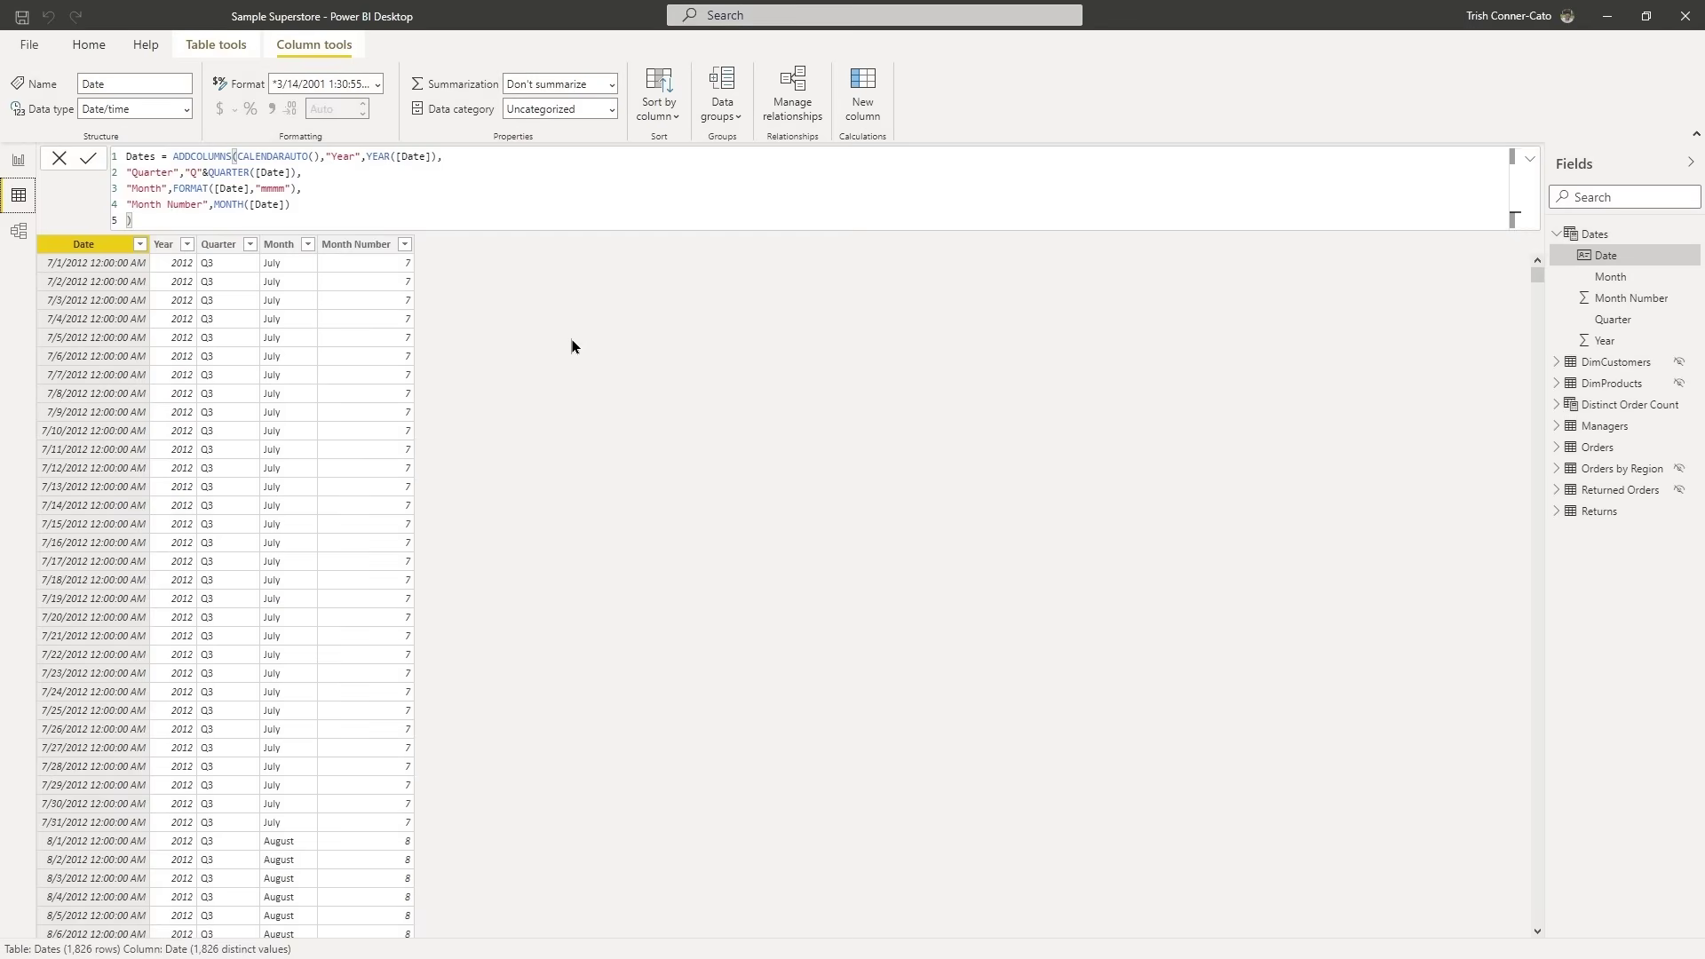
In the model diagram, create a relationship from Order Date in Orders to Date in Dates, and save the file.
left_click(18, 233)
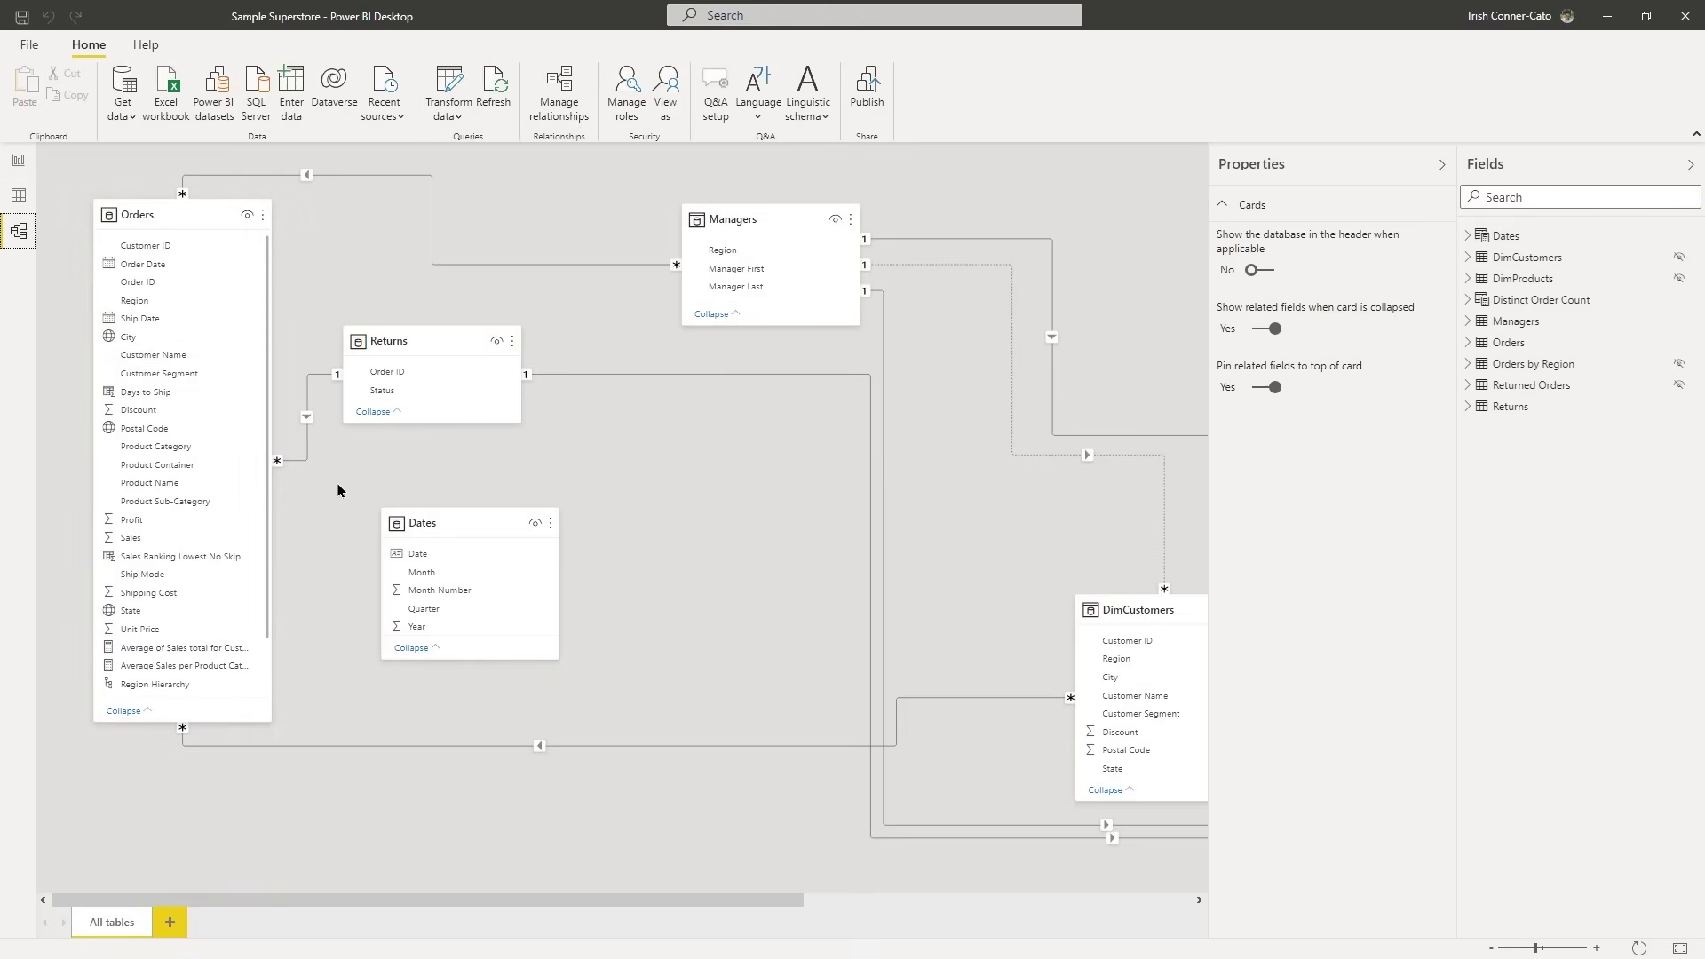
left_click(129, 267)
left_click_drag(129, 266, 418, 555)
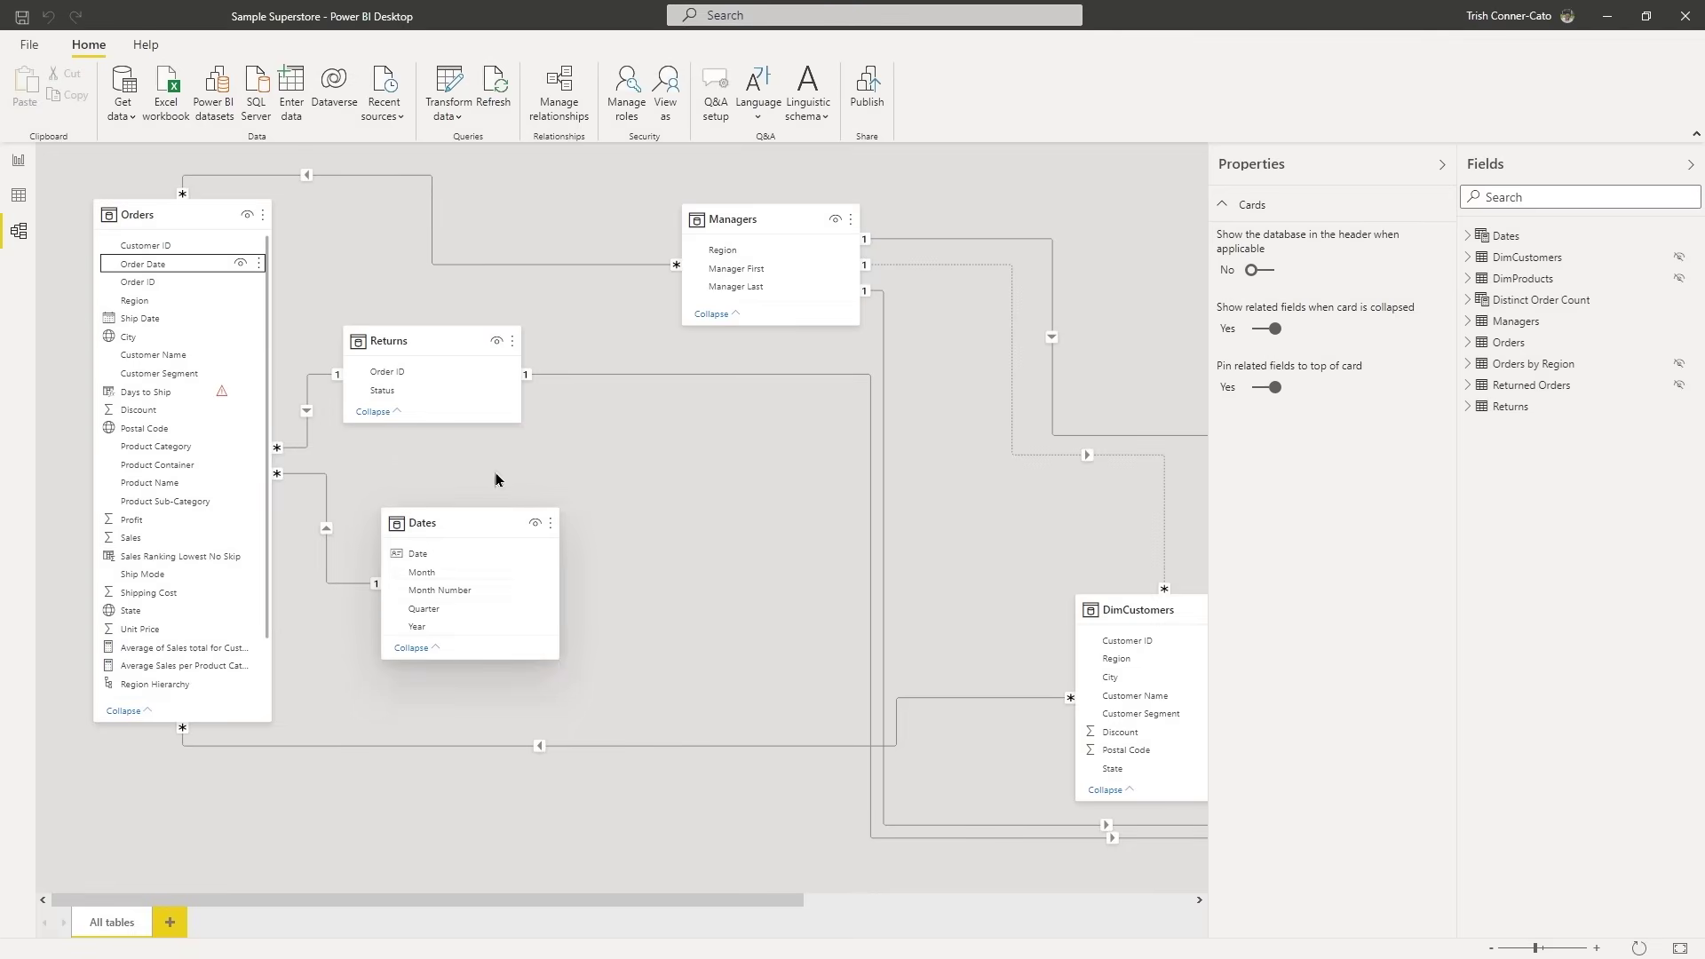
left_click(21, 18)
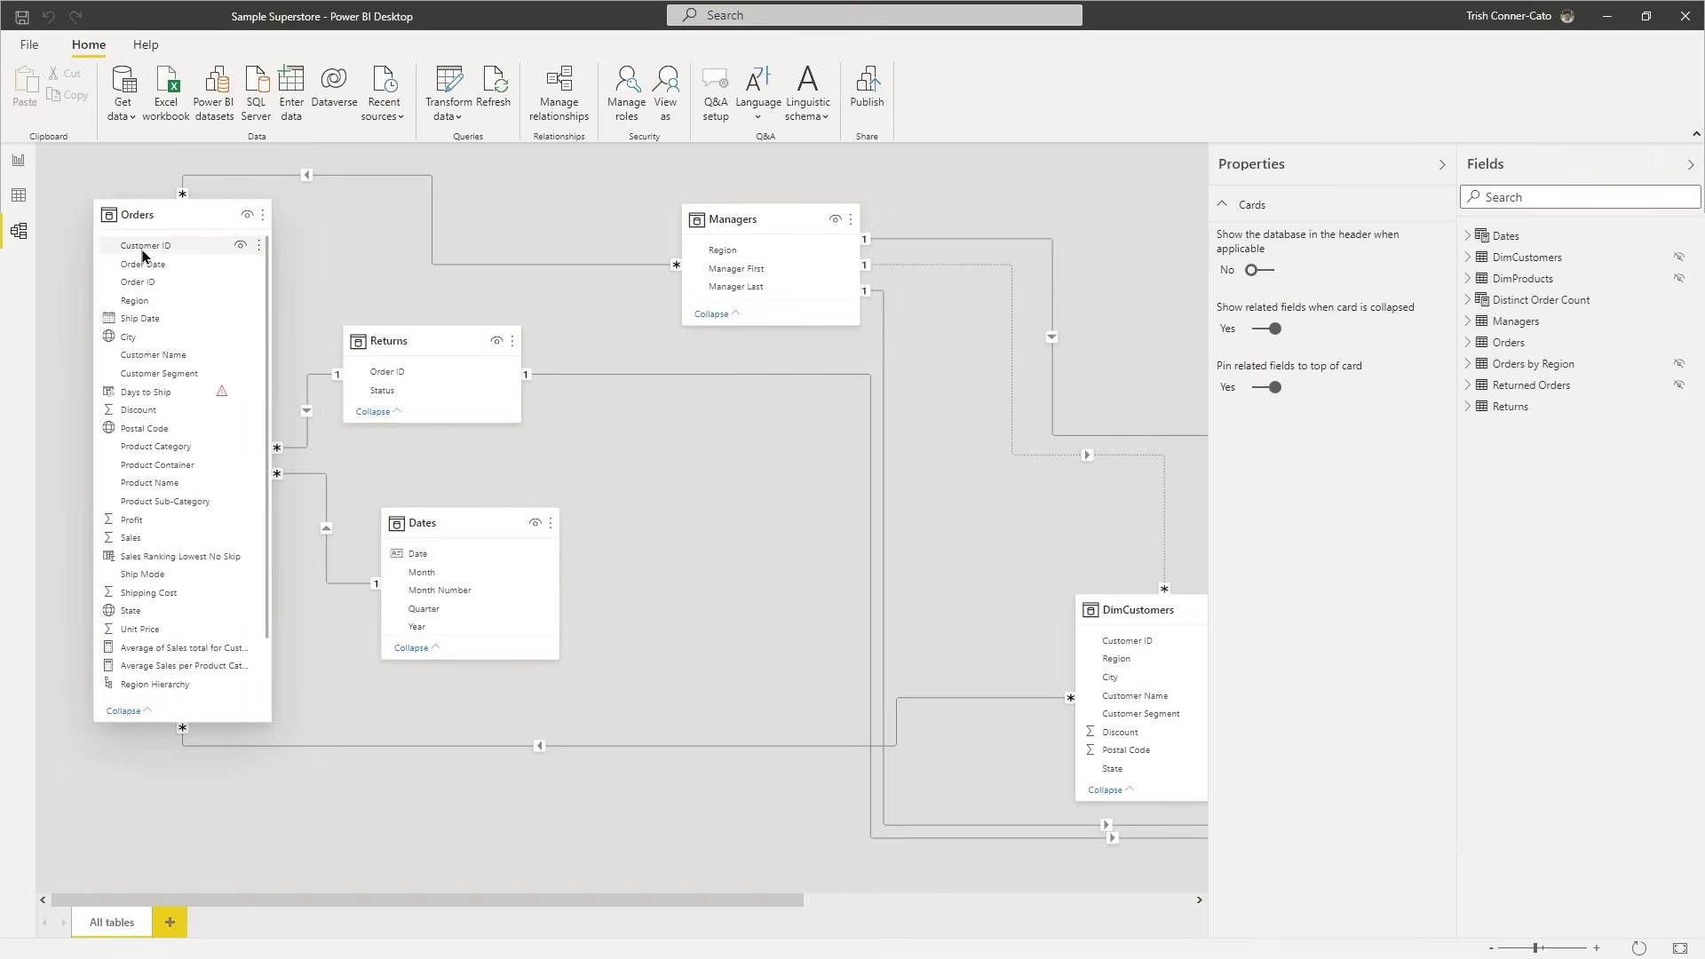
In the data view of Orders, remove the .[Date] suffix from the Orders[Order Date] reference in the Days to Ship formula.
left_click(14, 193)
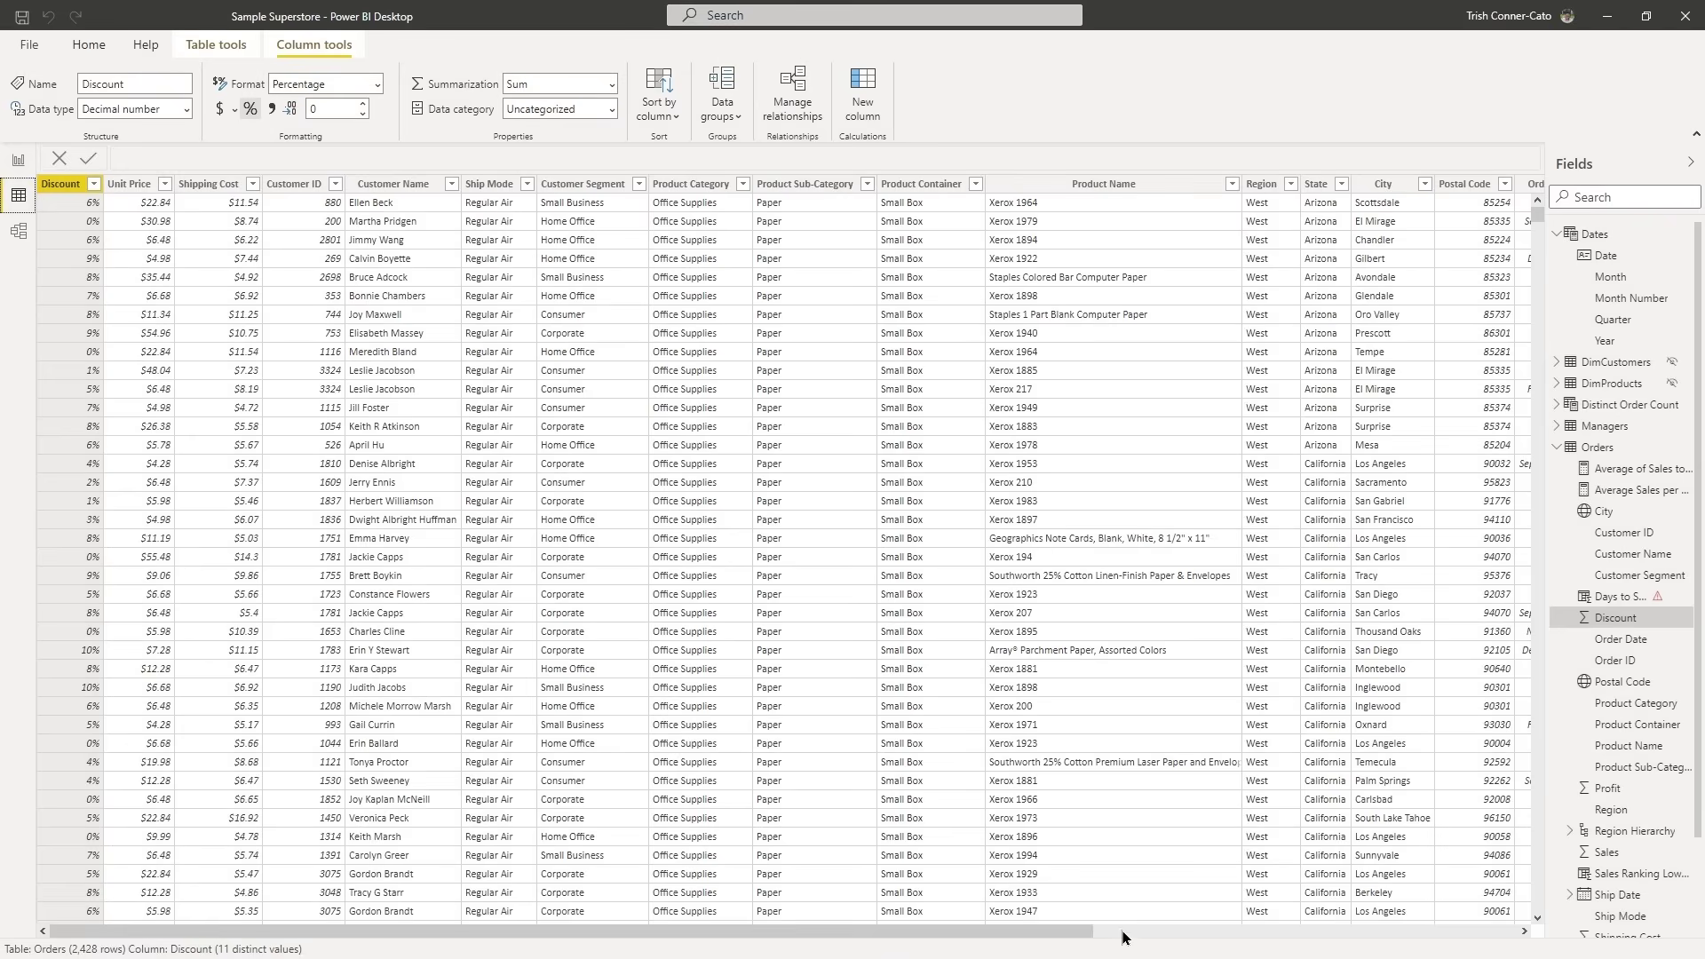
left_click_drag(1080, 937, 1534, 953)
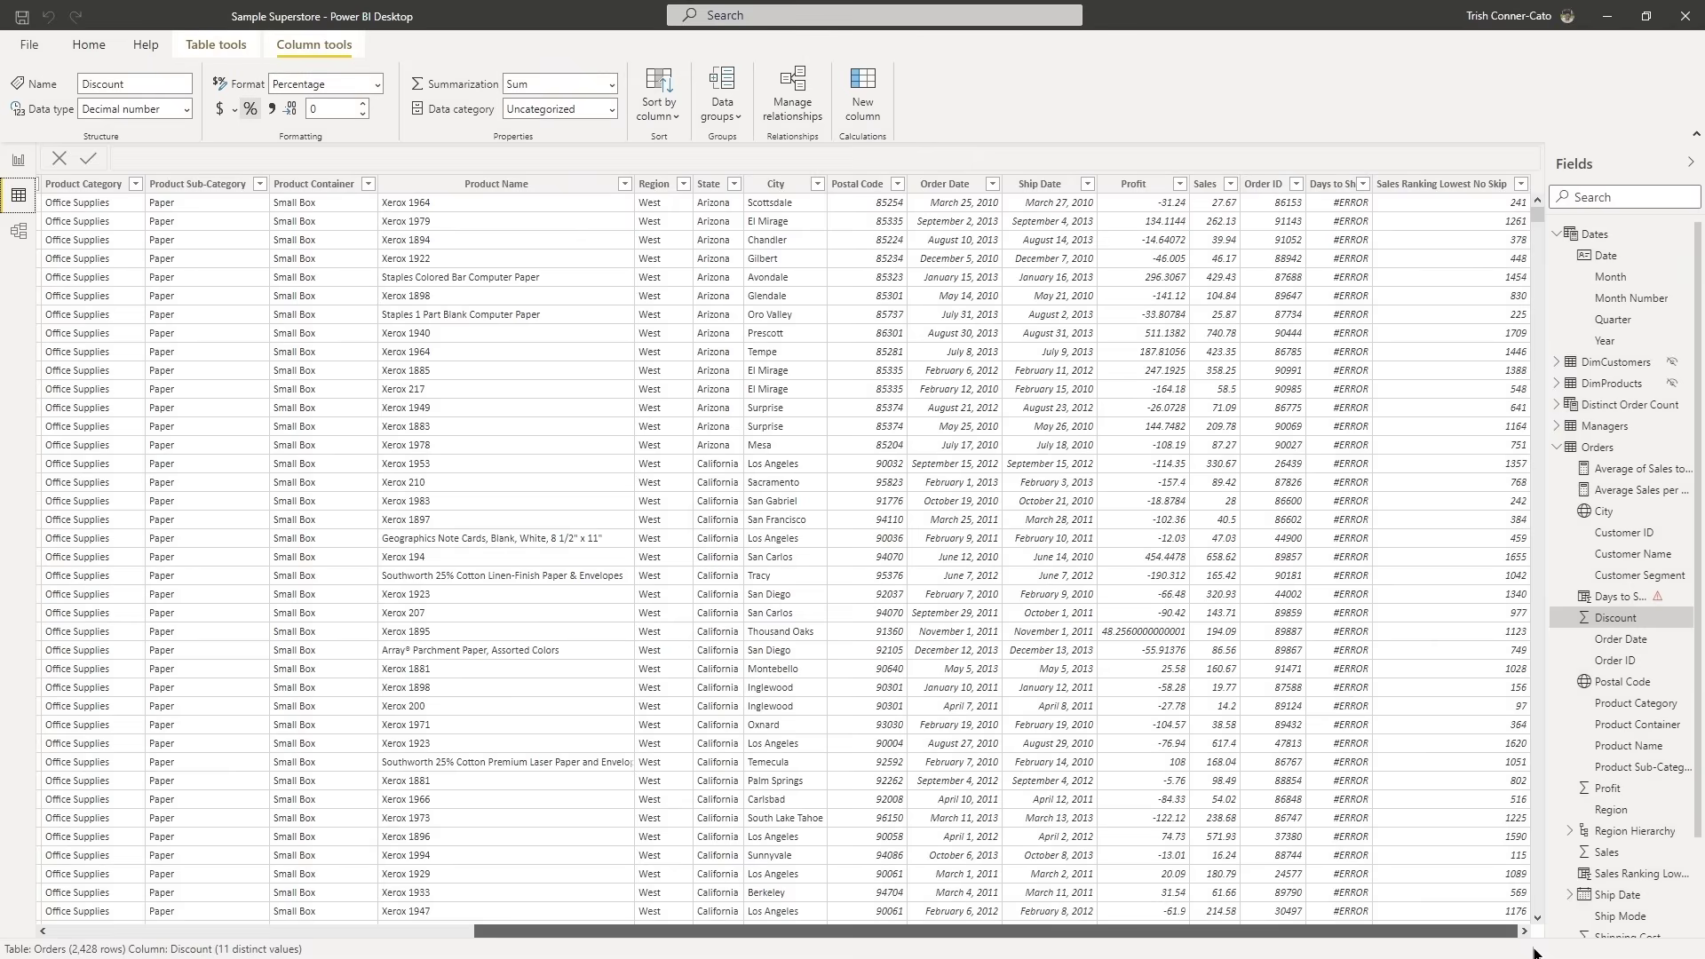
left_click(1343, 206)
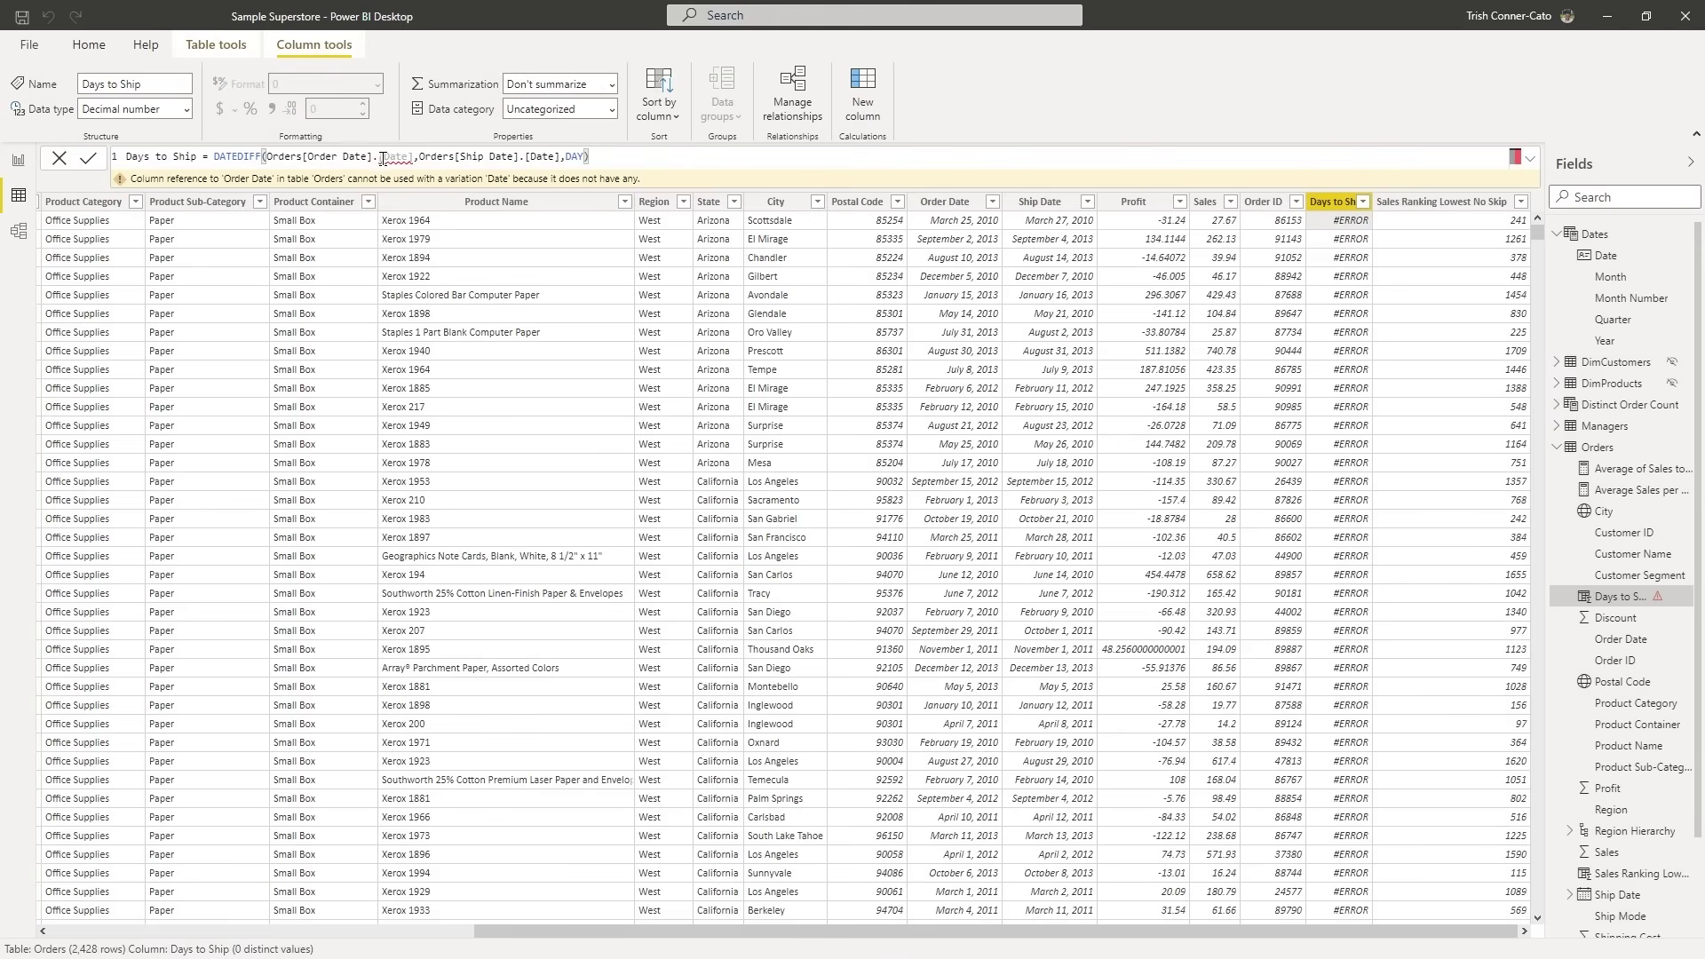
mouse_move(393, 161)
left_click(371, 156)
key("Delete")
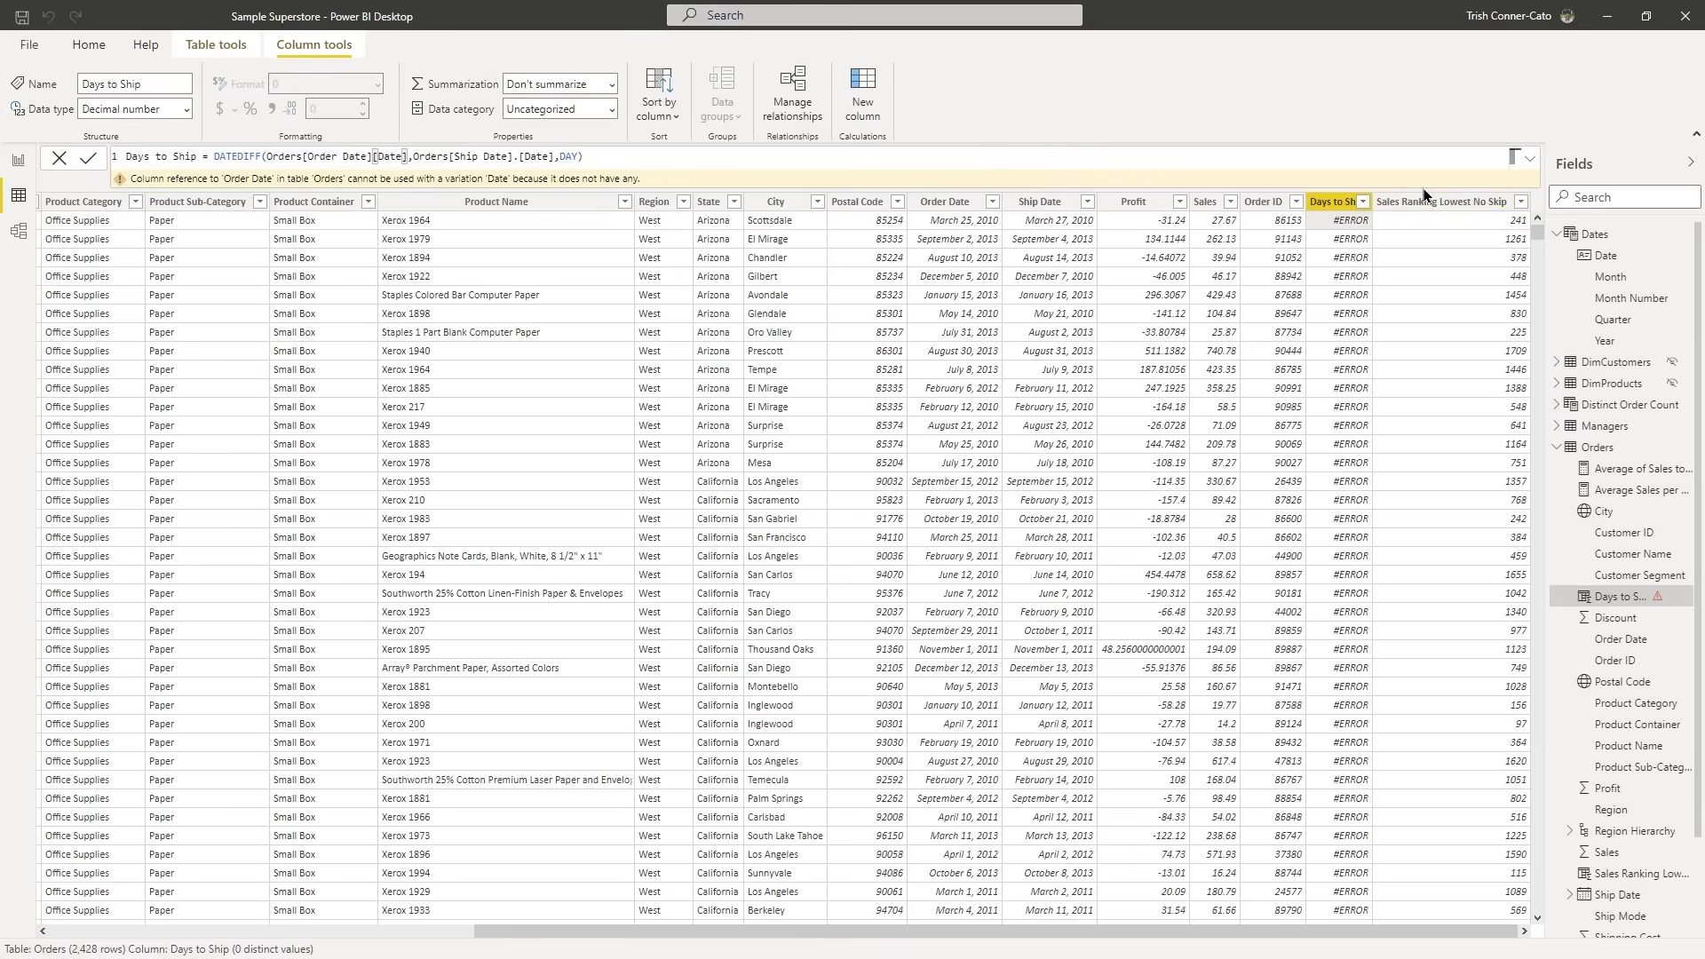
key("Delete")
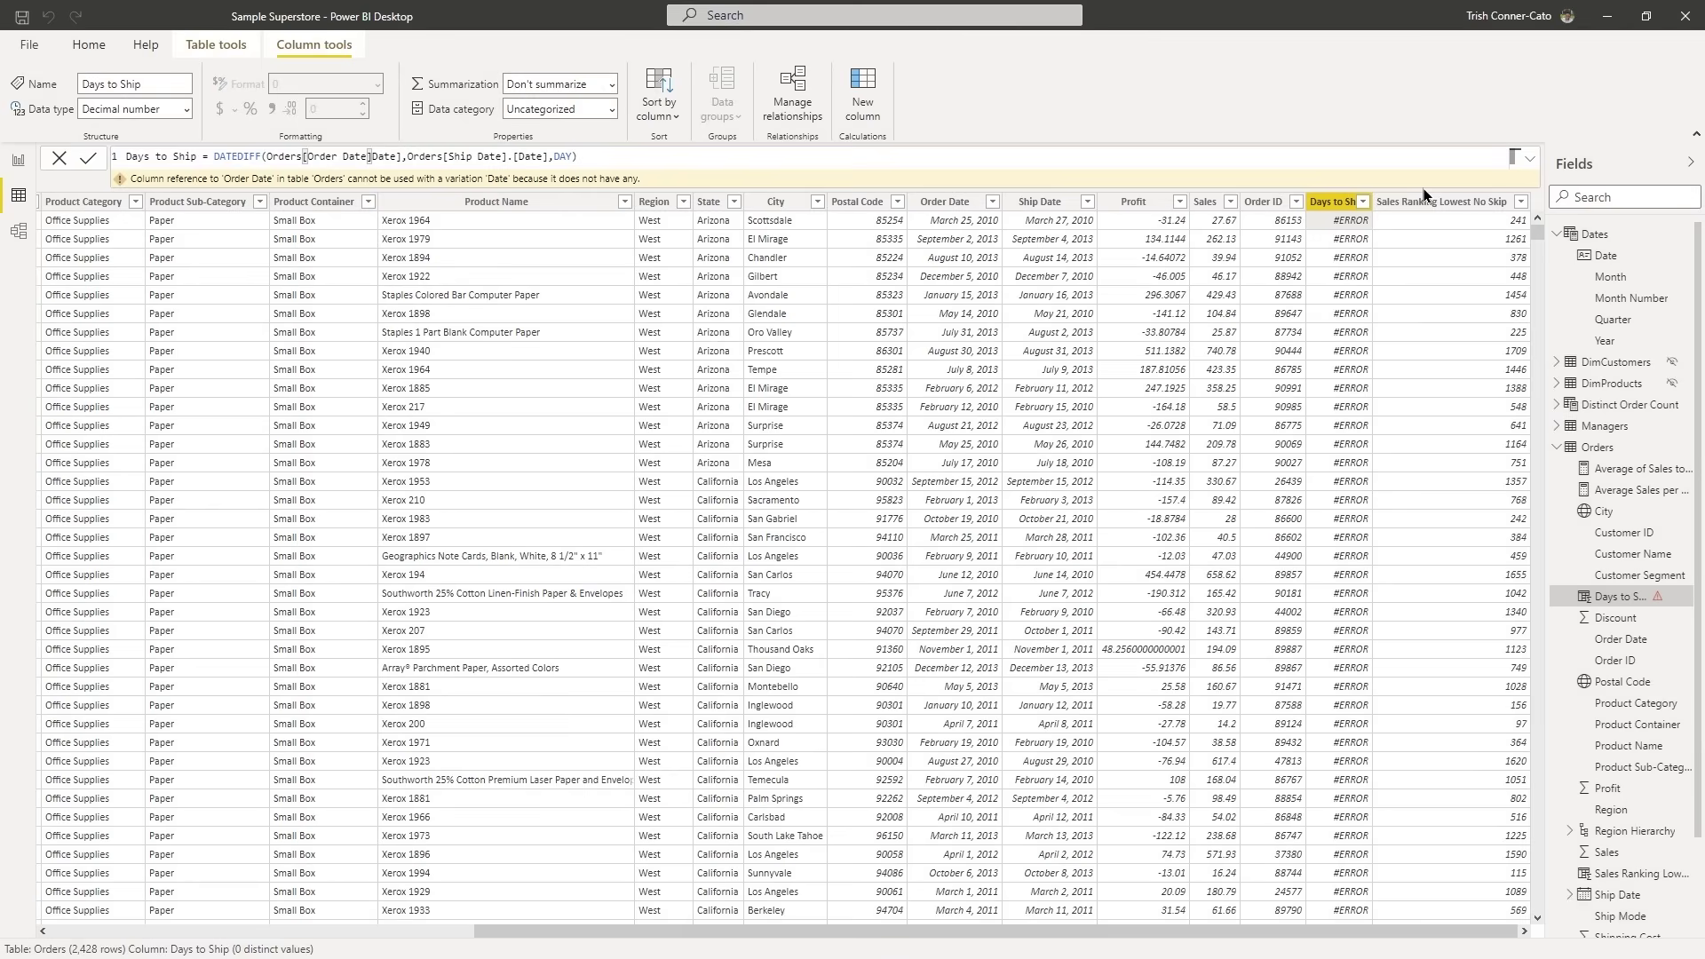
key("Delete")
key("Delete")
key("Delete")
key("Delete")
key("Delete")
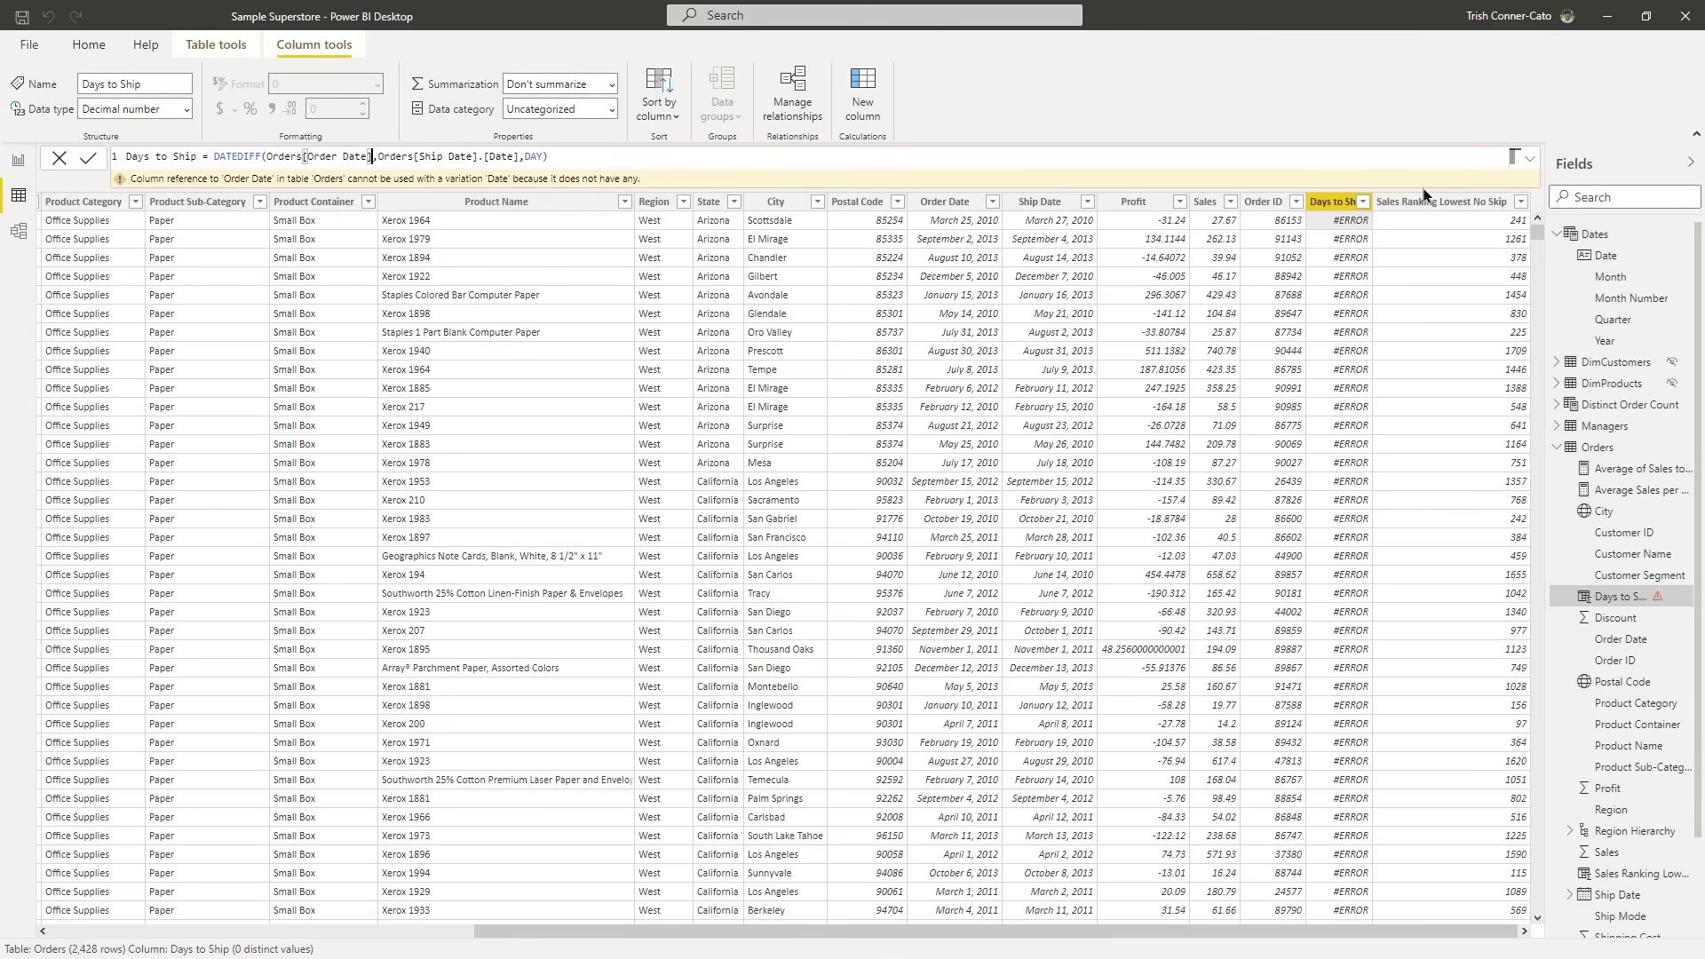
Remove the .[Date] suffix from the Orders[Ship Date] reference in the Days to Ship formula and commit it.
left_click(477, 155)
key("Delete")
key("Delete")
key("Delete")
key("Delete")
key("Delete")
key("Delete")
key("Delete")
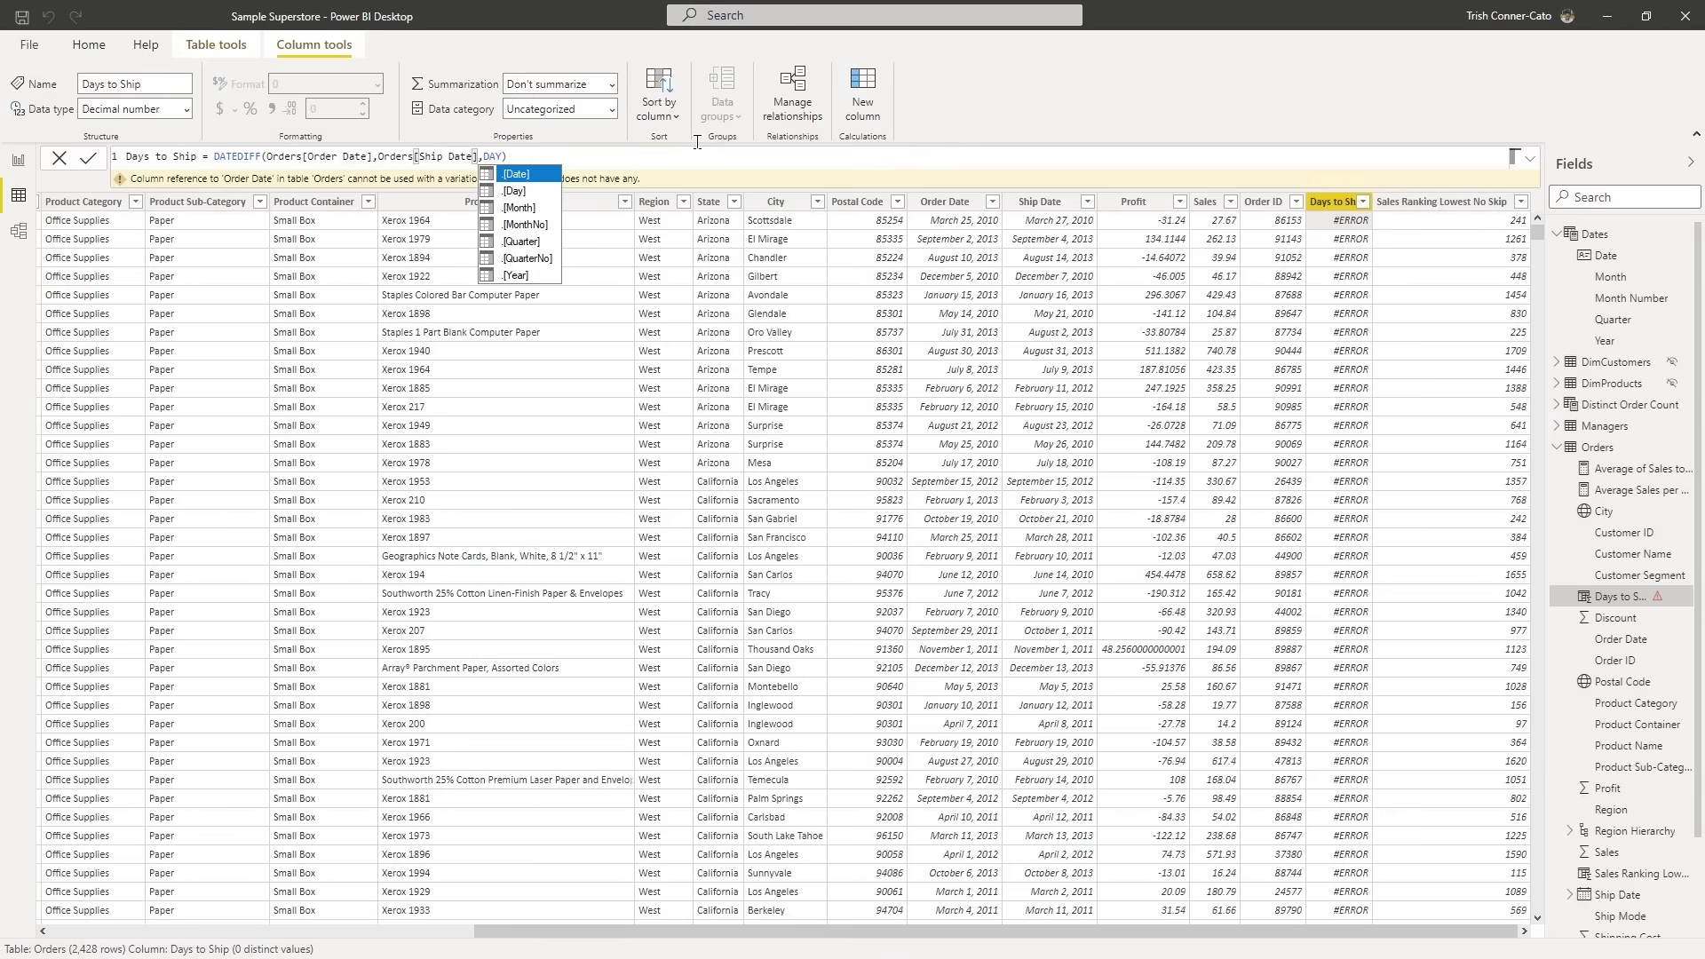
key("Tab")
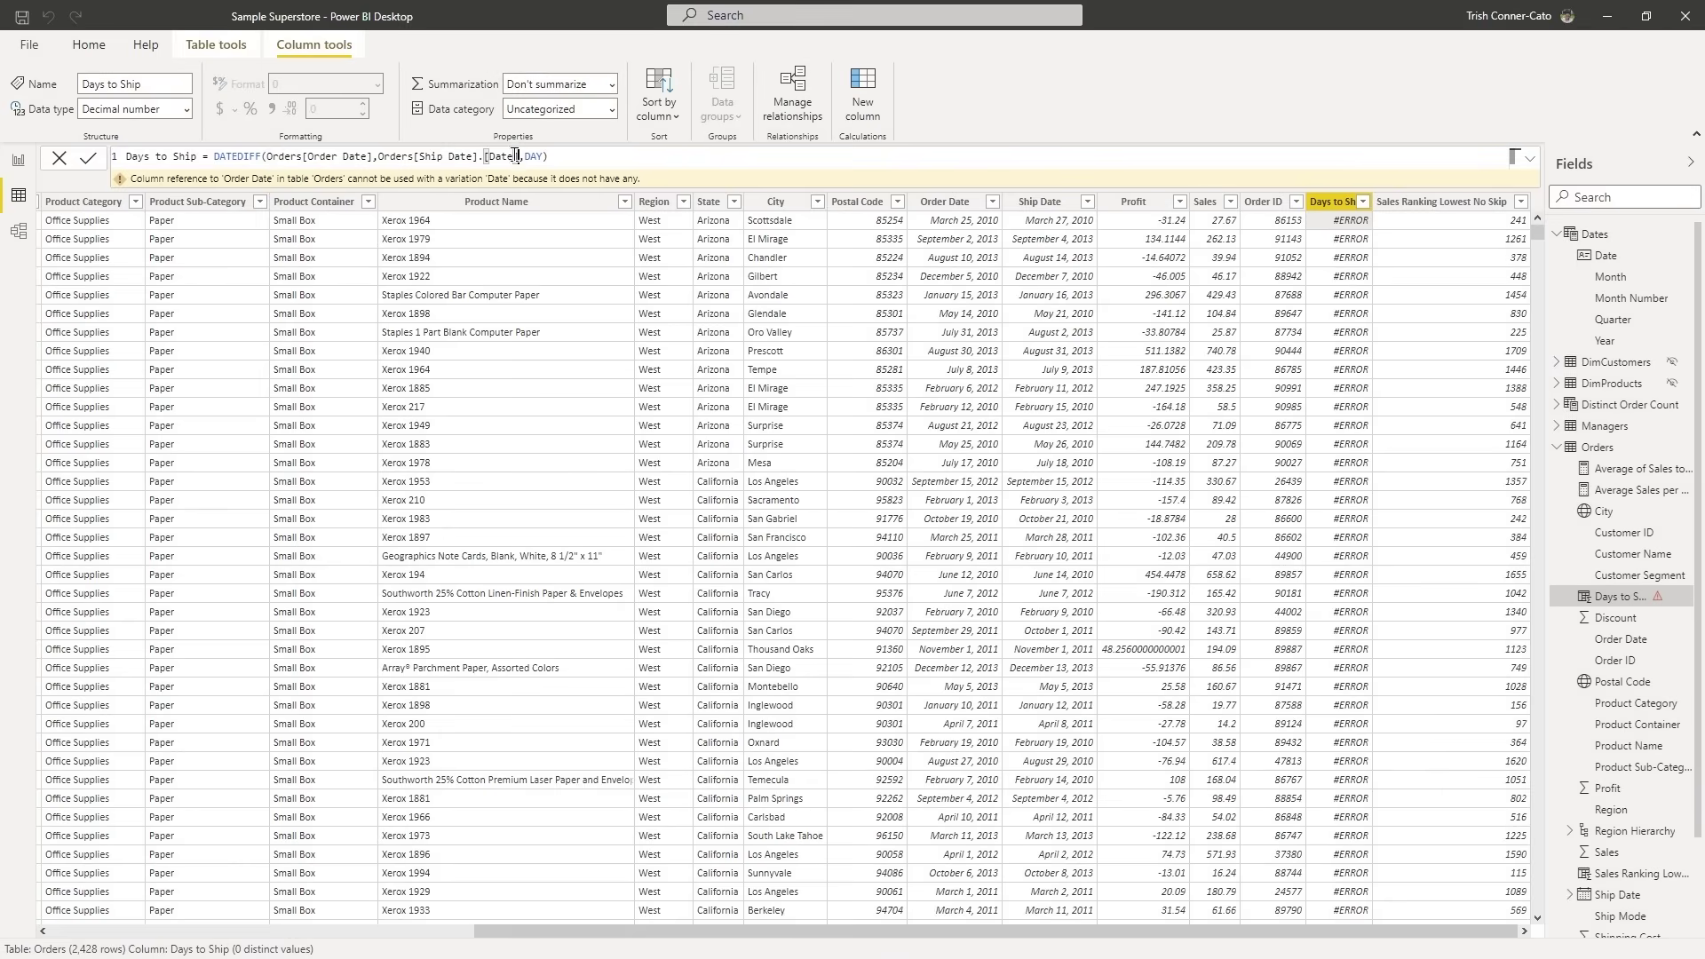
left_click_drag(518, 158, 476, 158)
key("BackSpace")
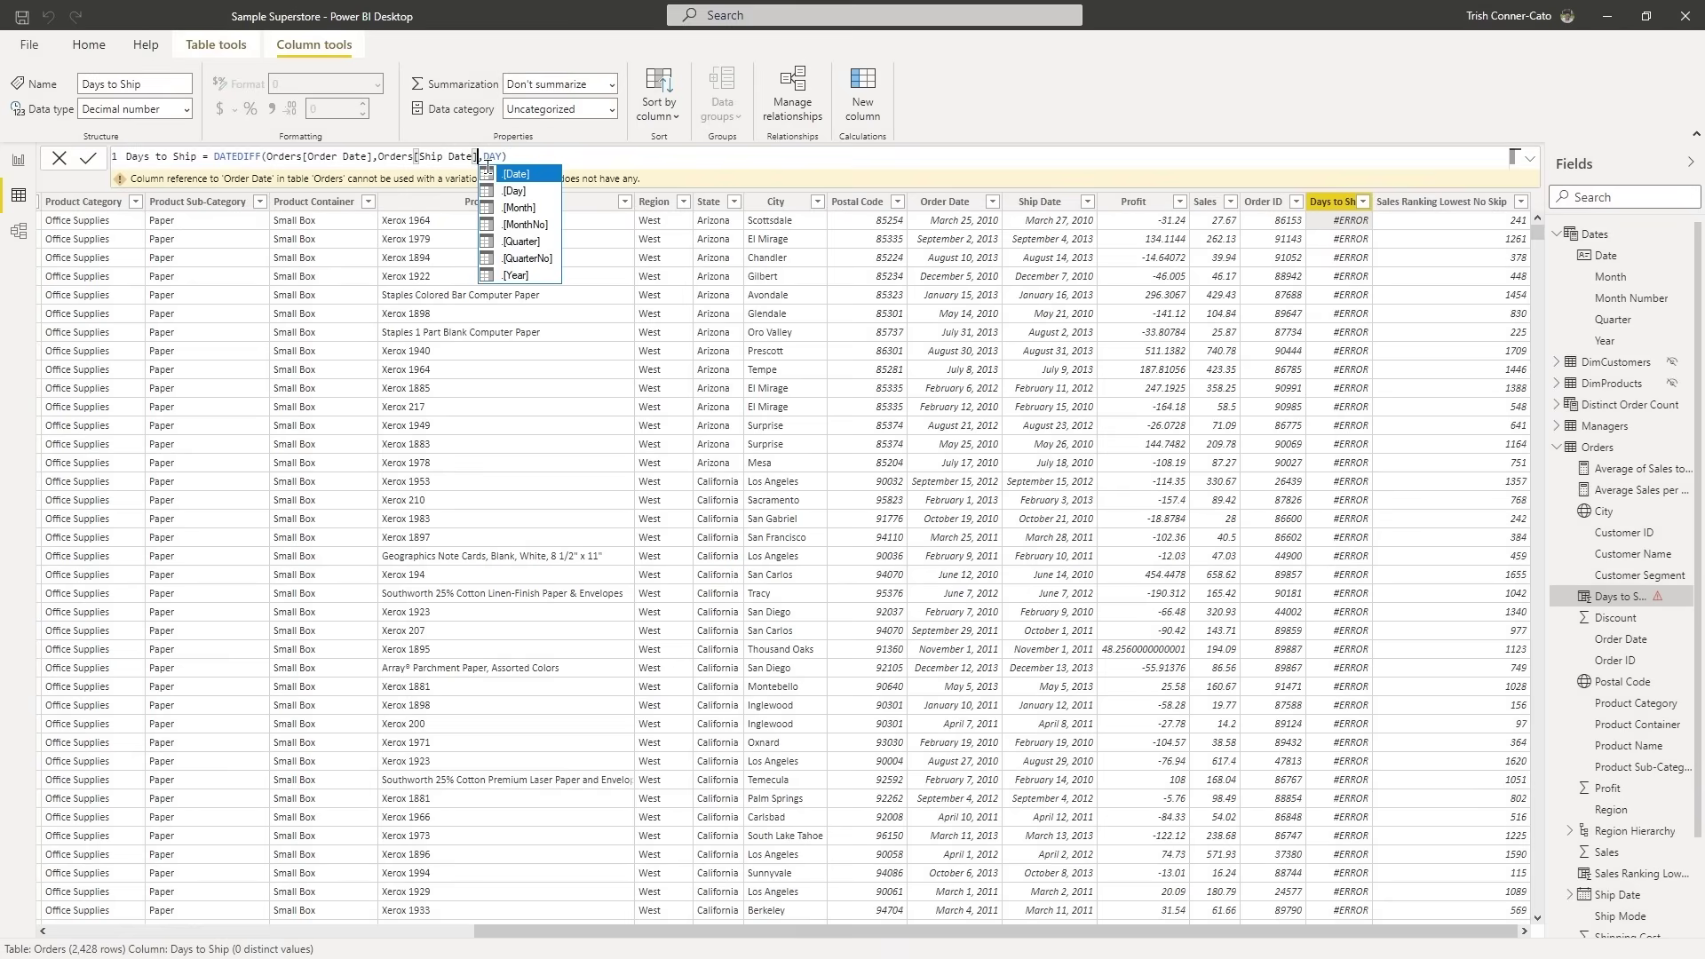
left_click(591, 161)
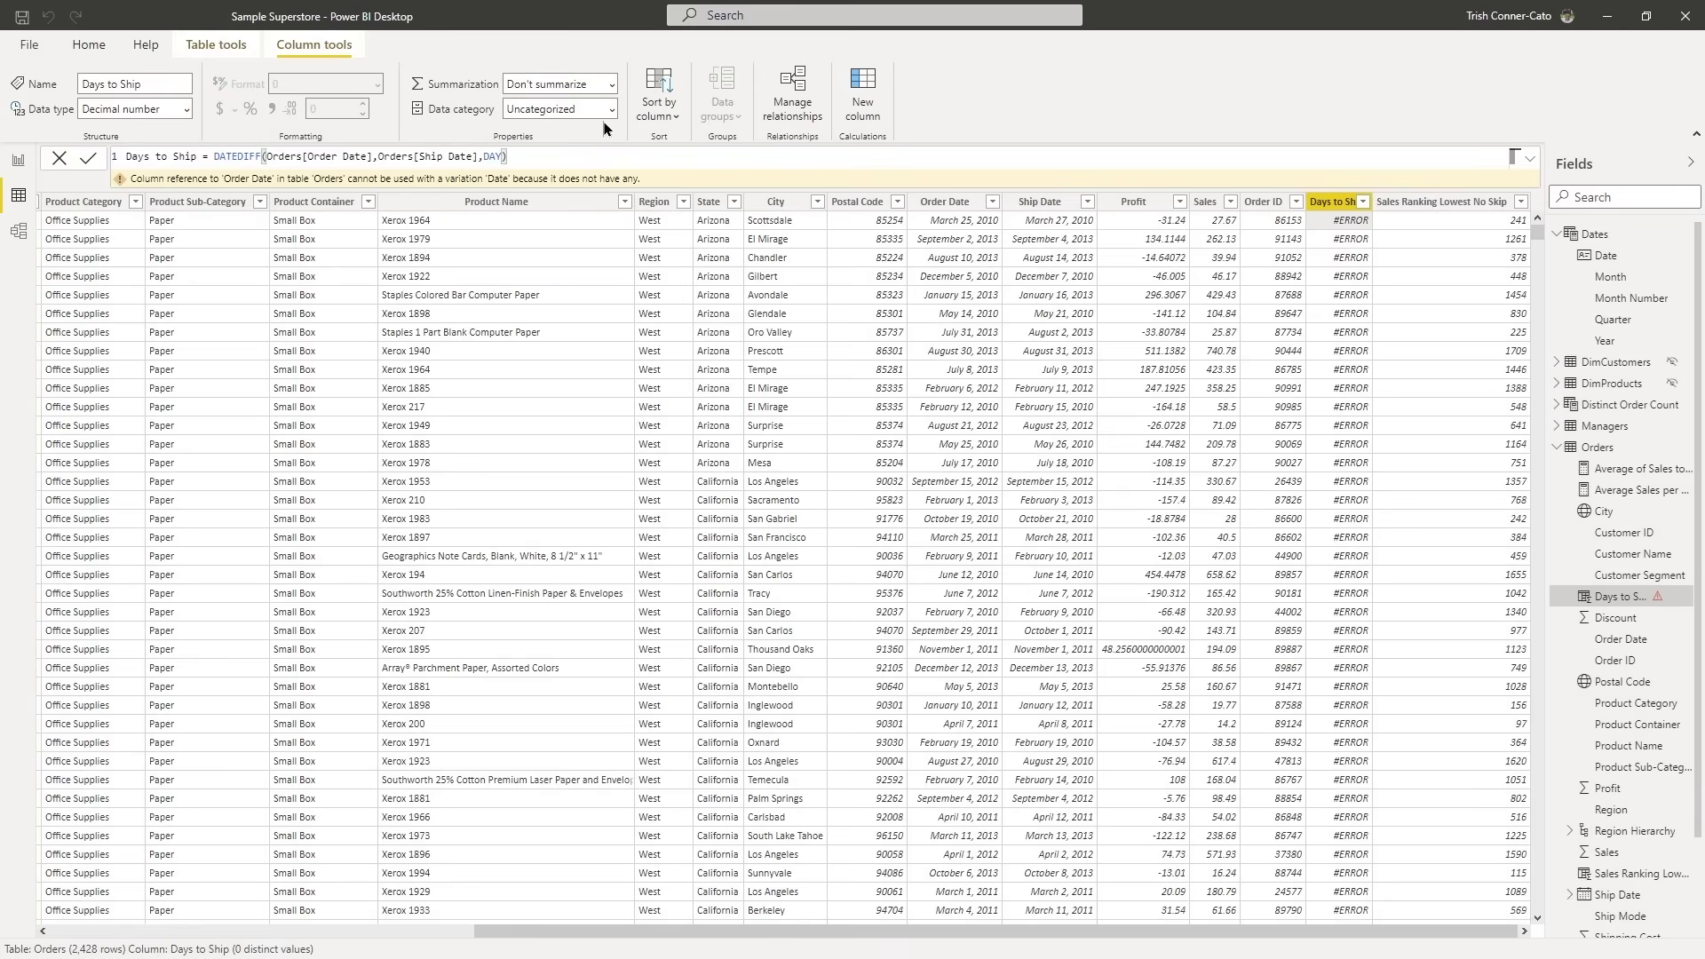
key("Return")
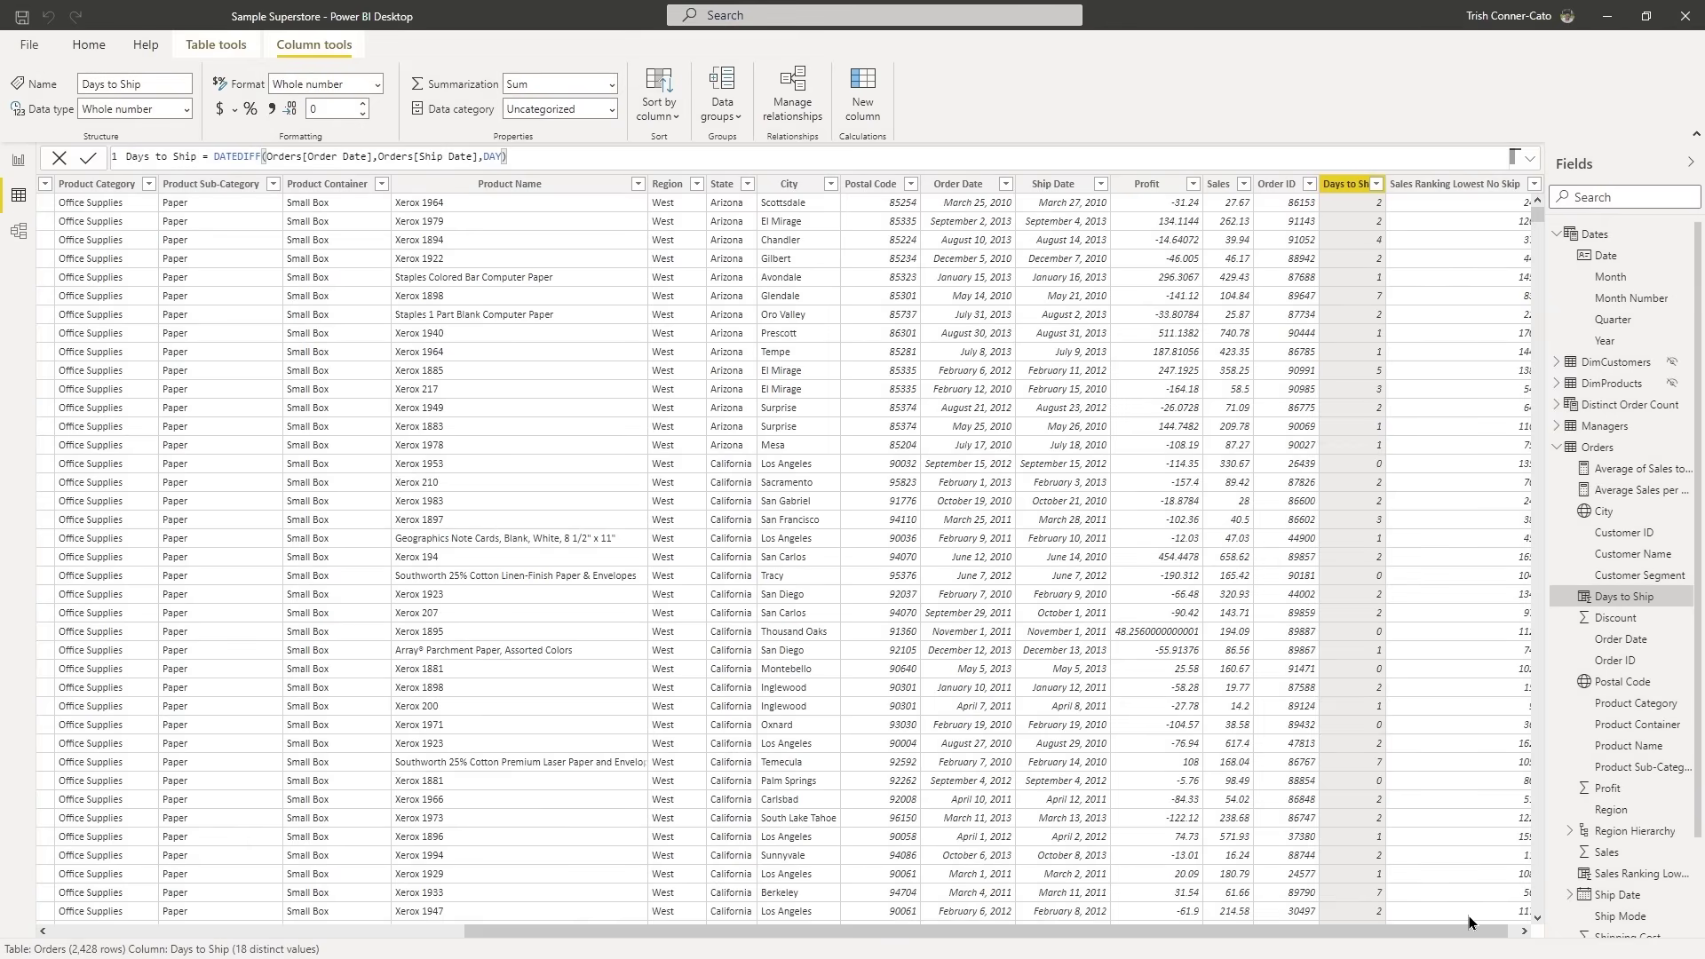
Add a new calculated column to the Orders table and name it "End of Month" in its formula.
right_click(1587, 451)
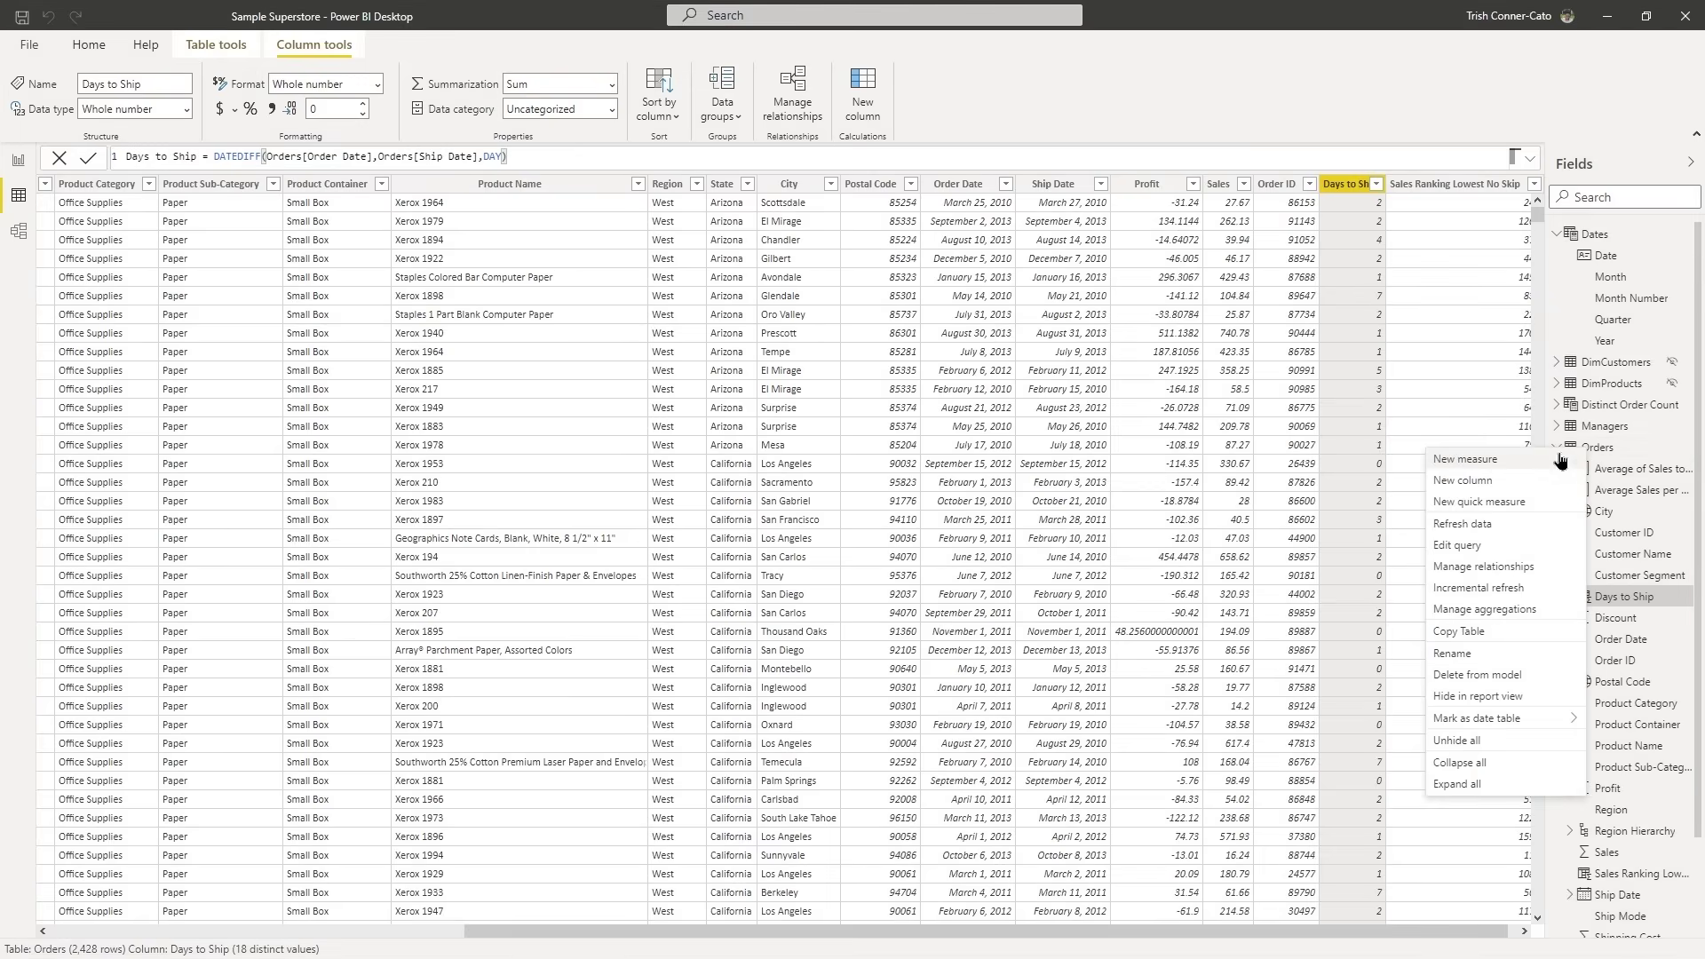
left_click(1474, 481)
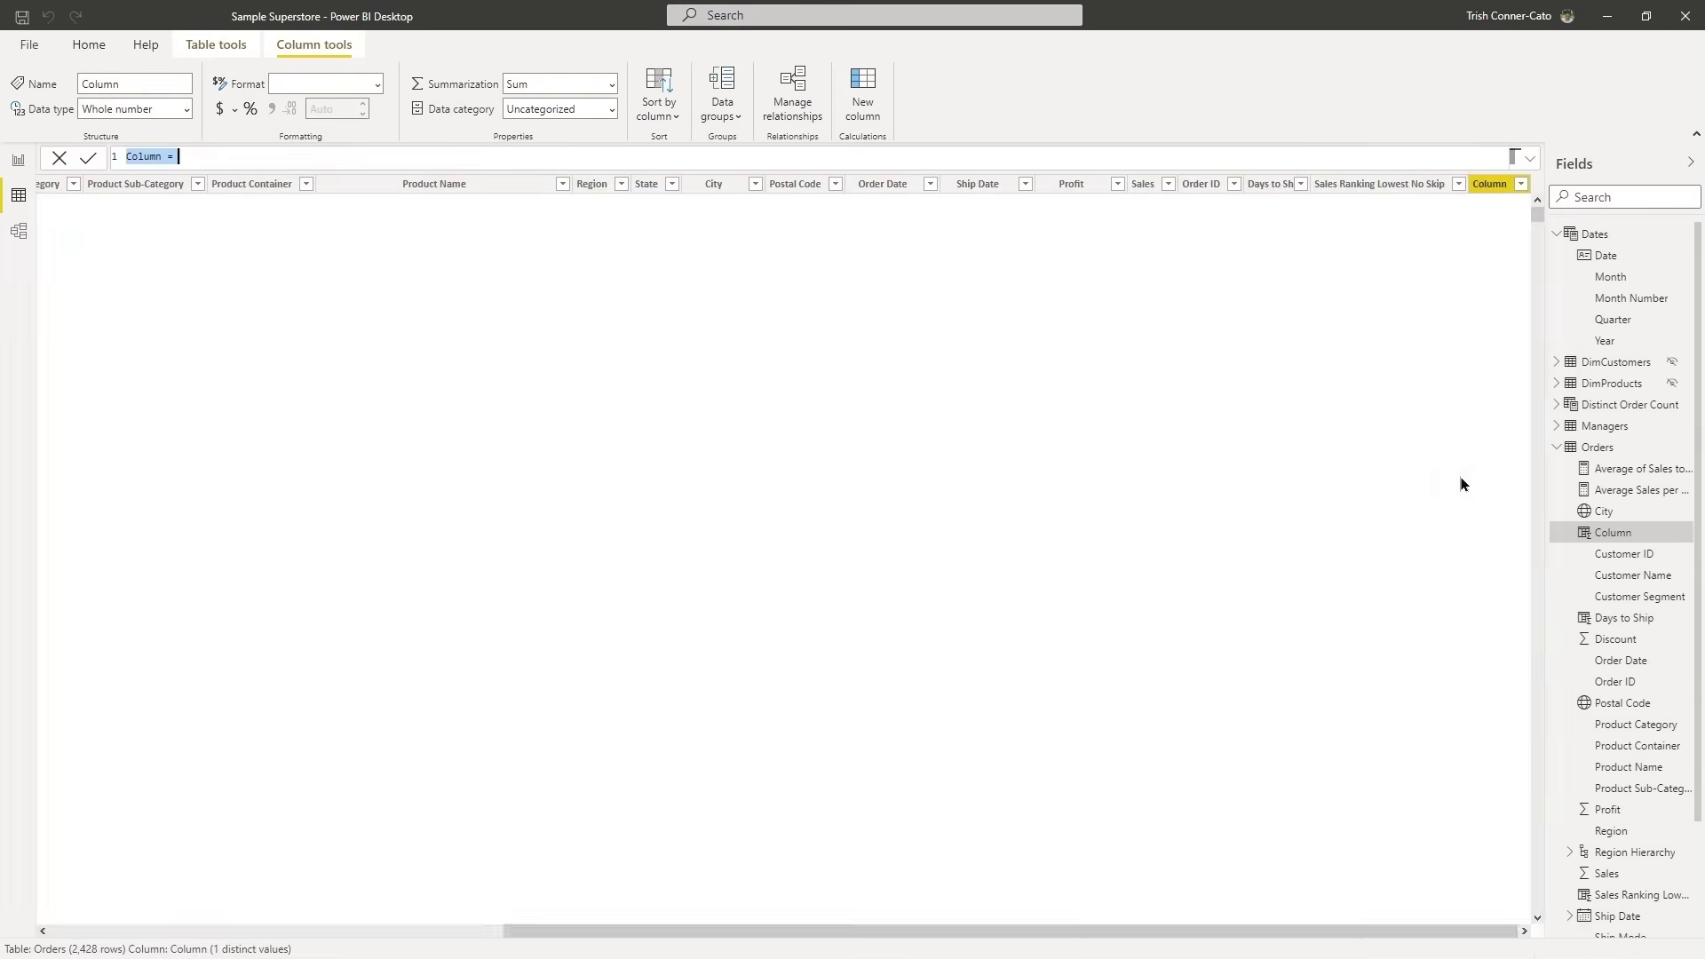
left_click(135, 156)
double_click(135, 156)
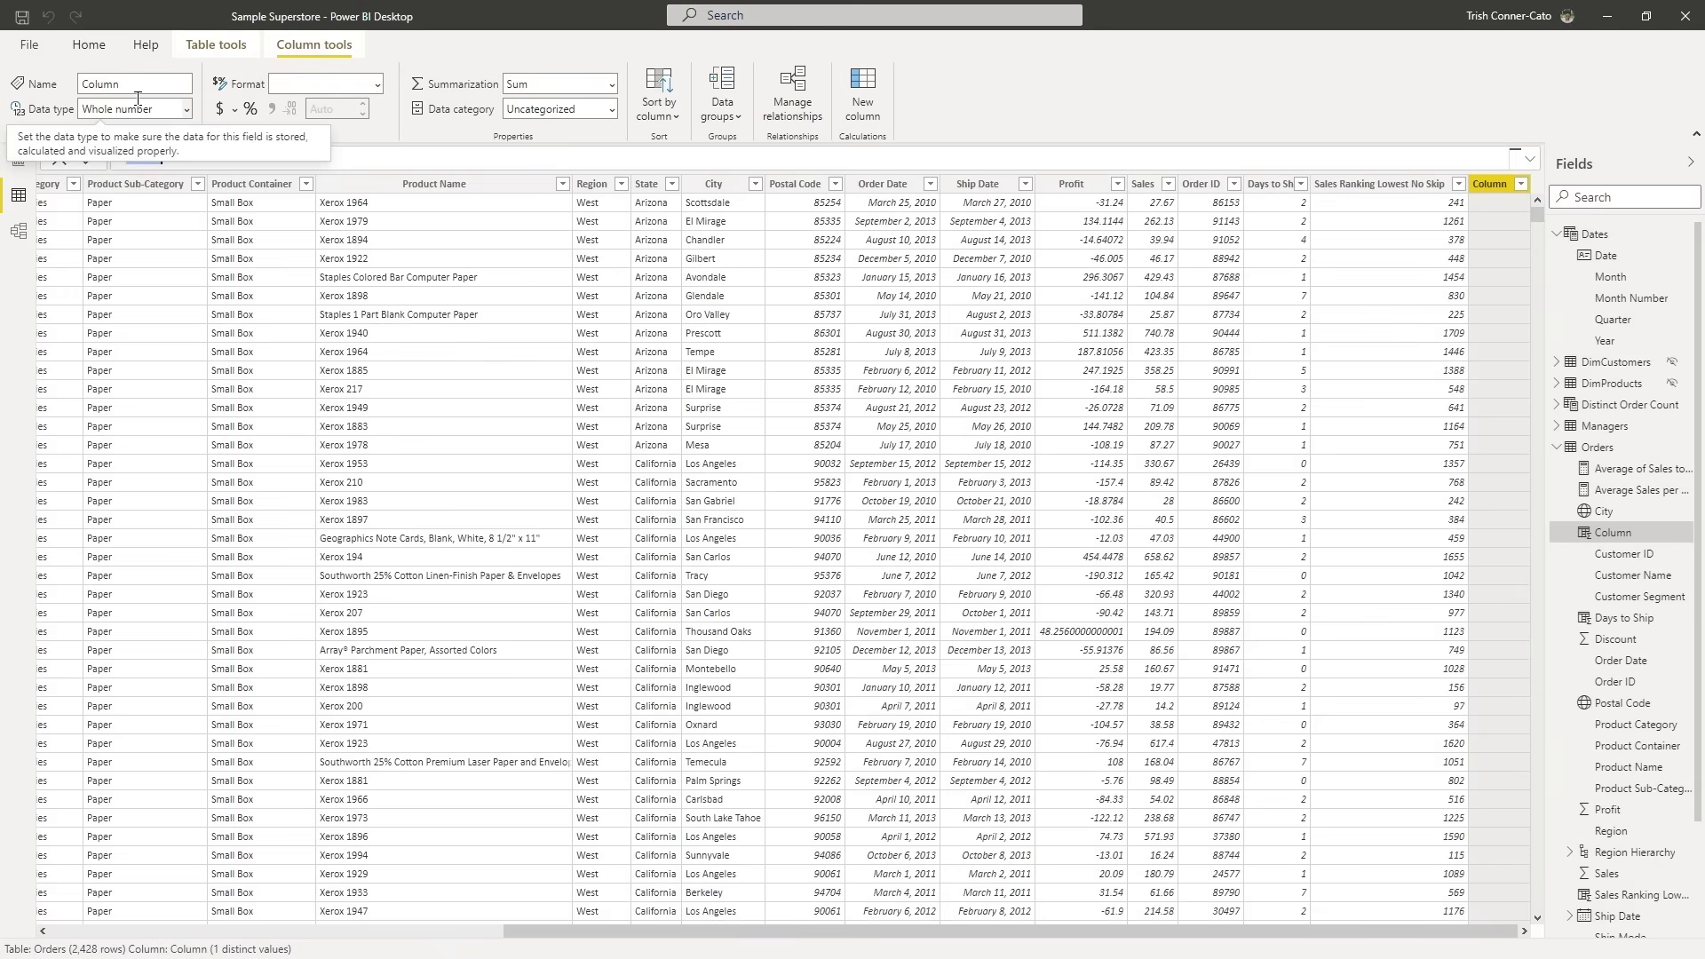
type("Sh")
type("d")
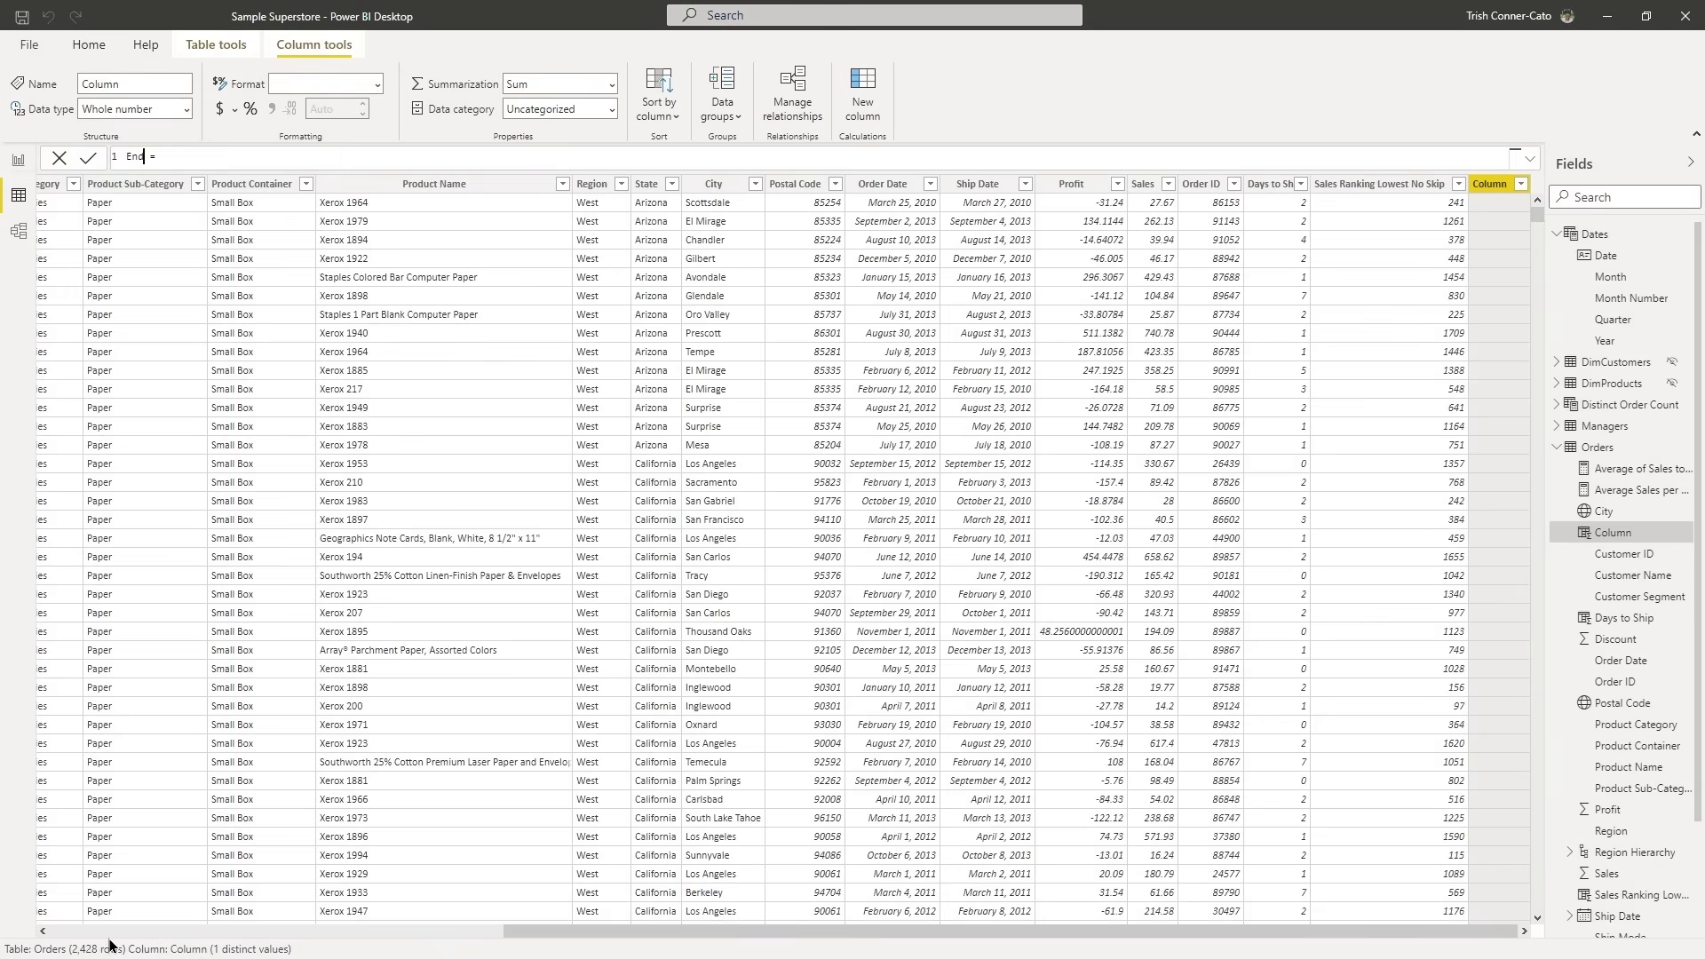
type(" of Month")
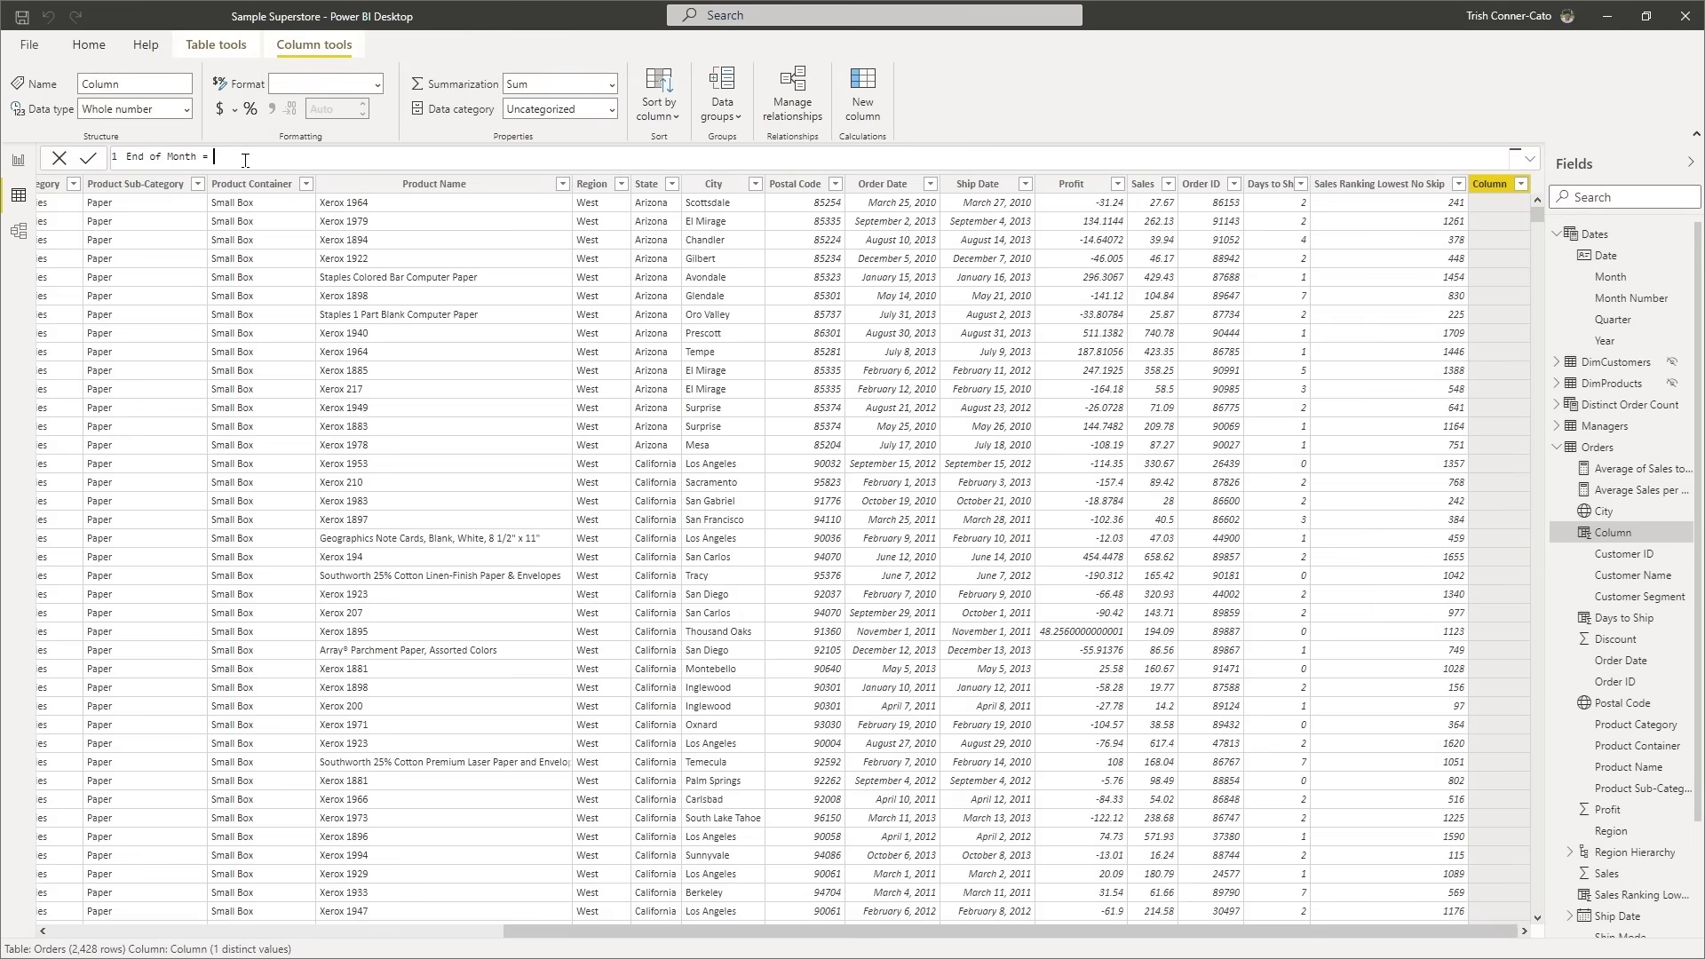
Complete the End of Month column formula as ENDOFMONTH(Orders[Order Date]) and commit it.
type("en")
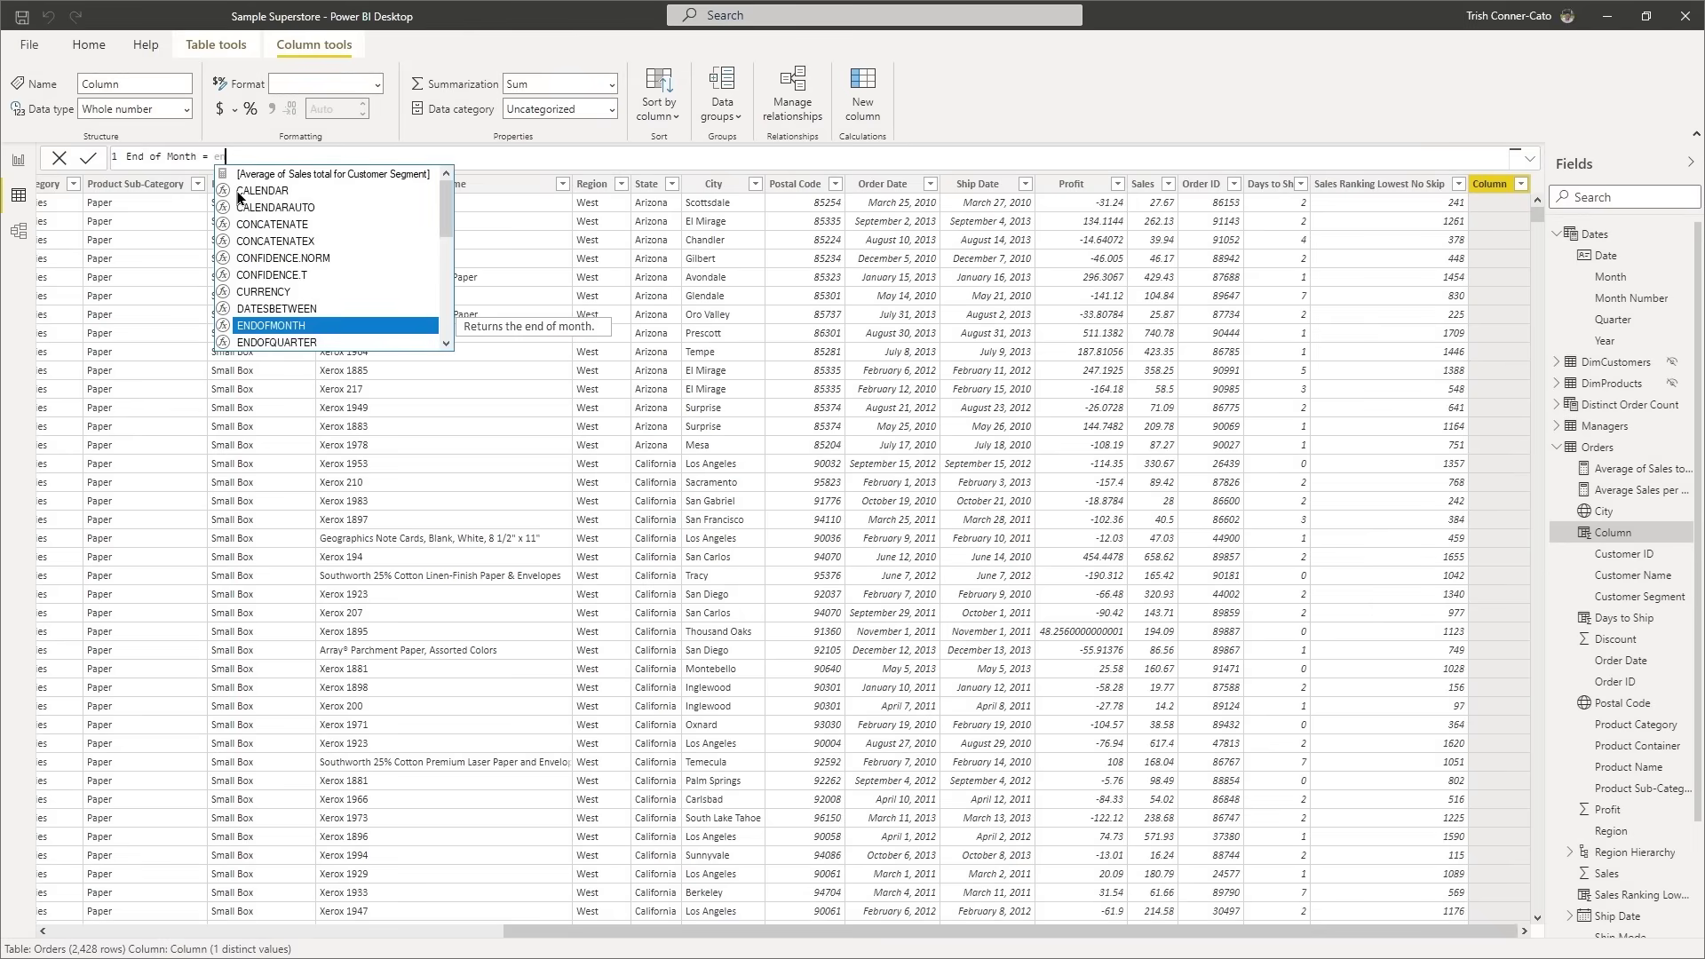
key("Tab")
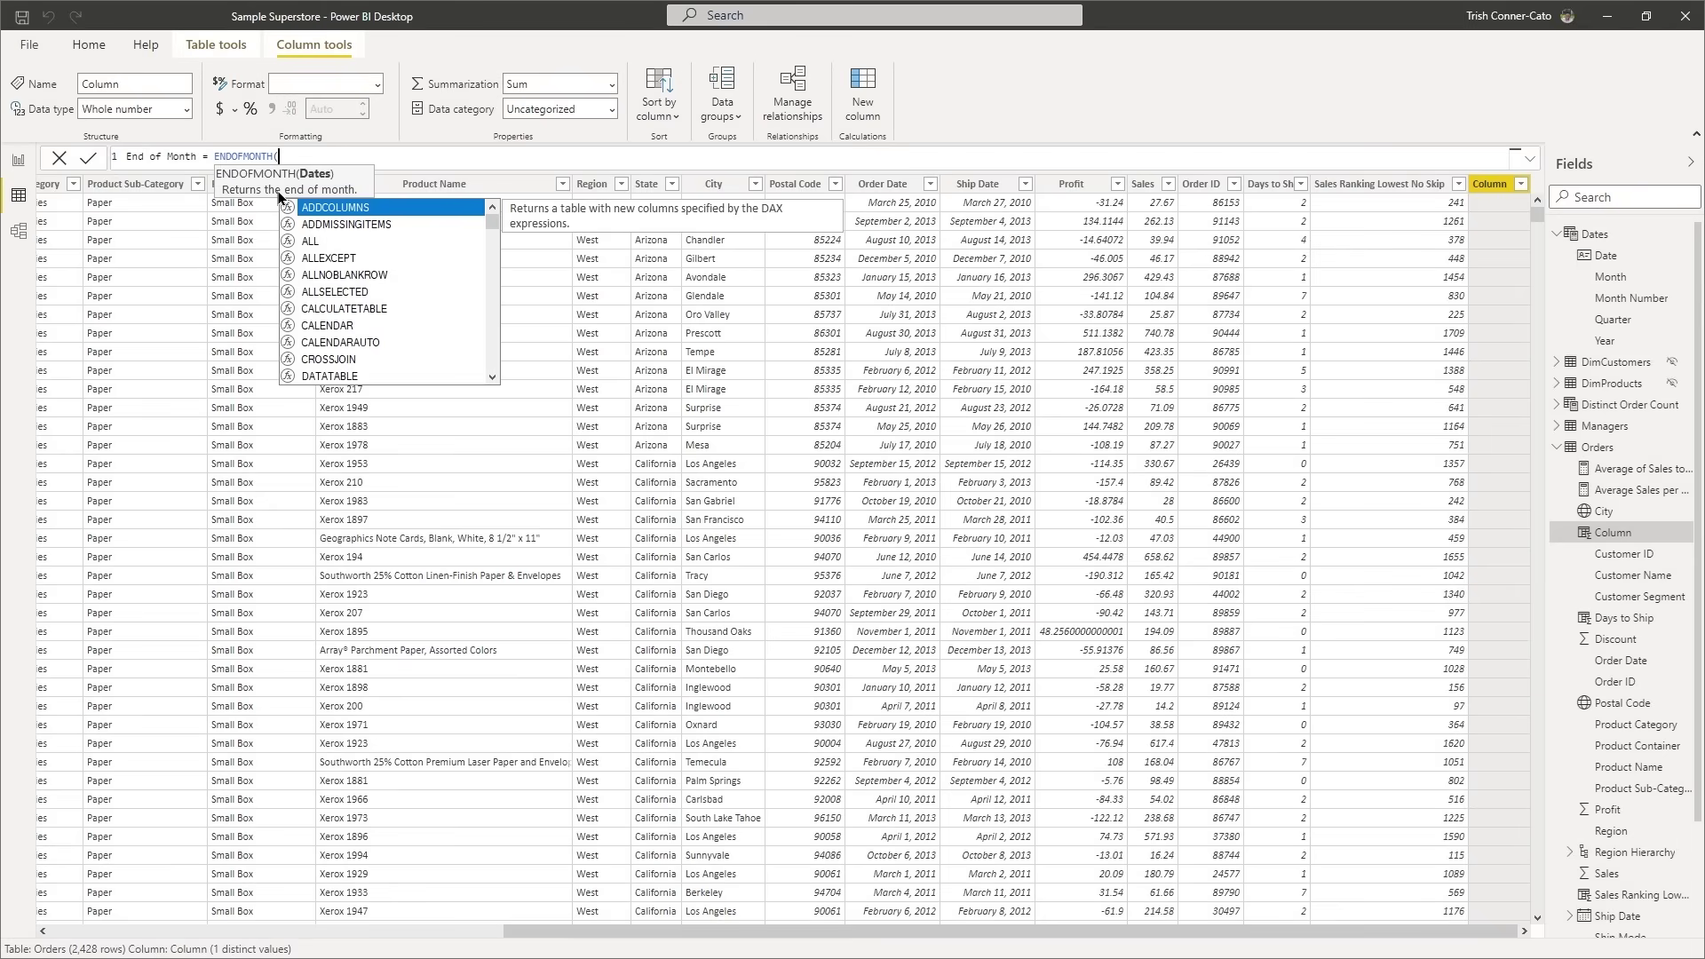
type("or")
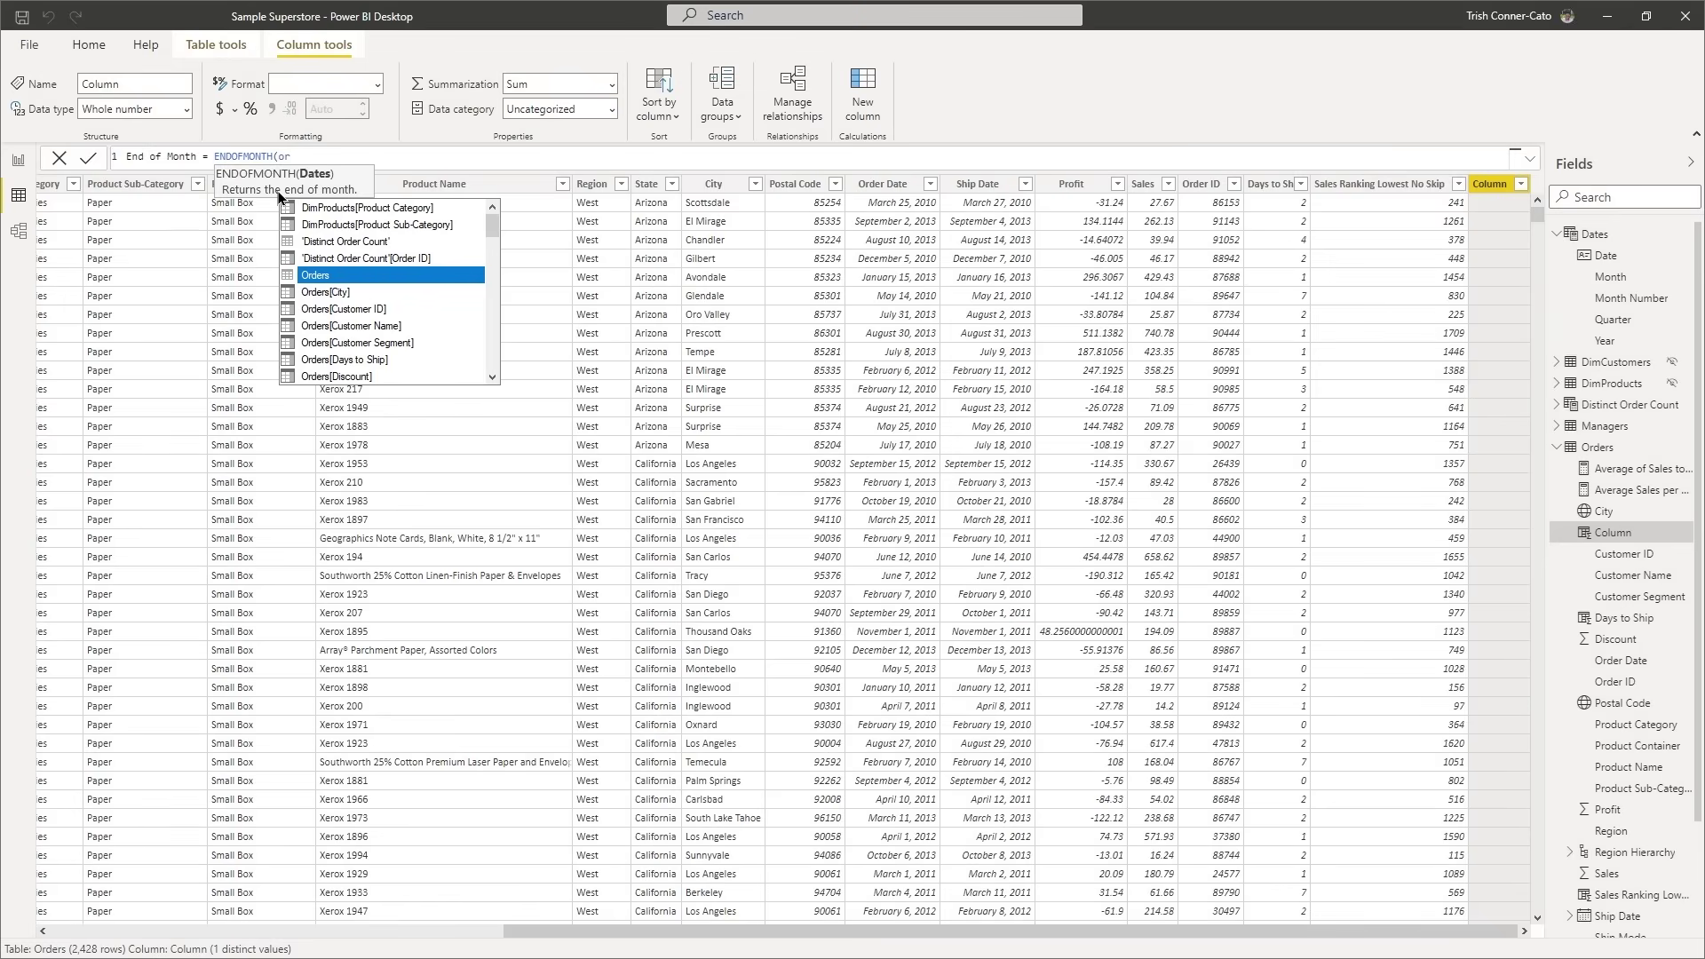
key("Down")
key("Down")
key("Down")
key("Down")
key("Down")
key("Down")
key("Down")
key("Down")
key("Down")
key("Down")
key("Down")
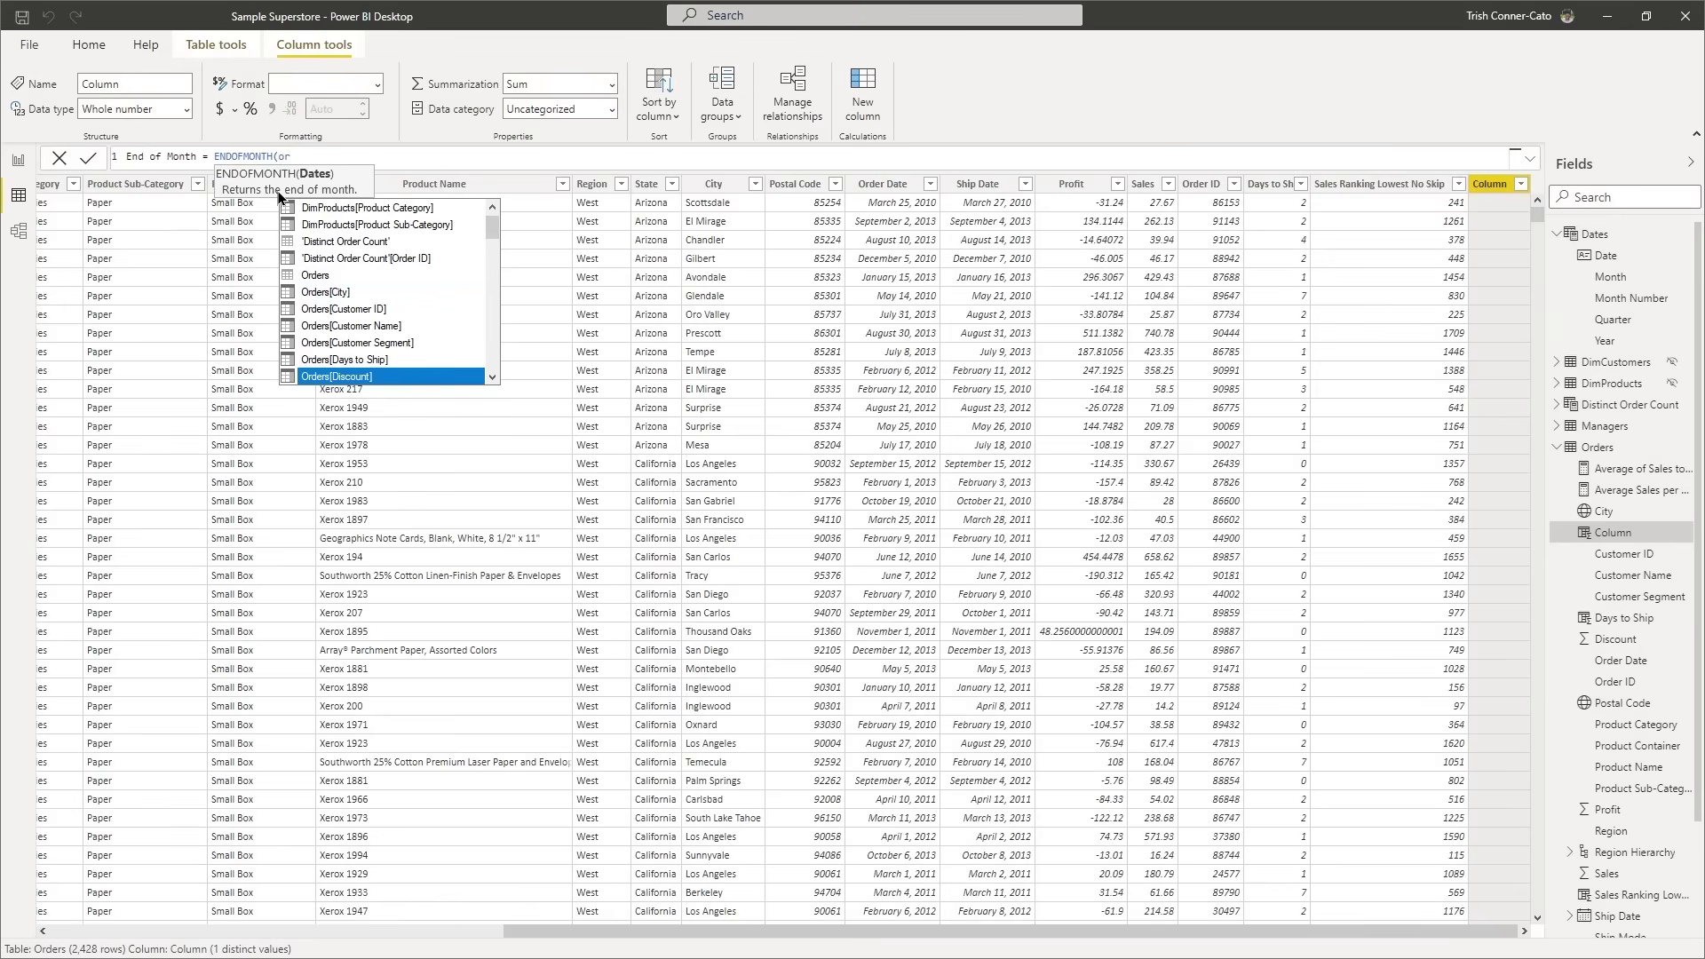
key("Up")
key("Up")
key("Up")
key("Up")
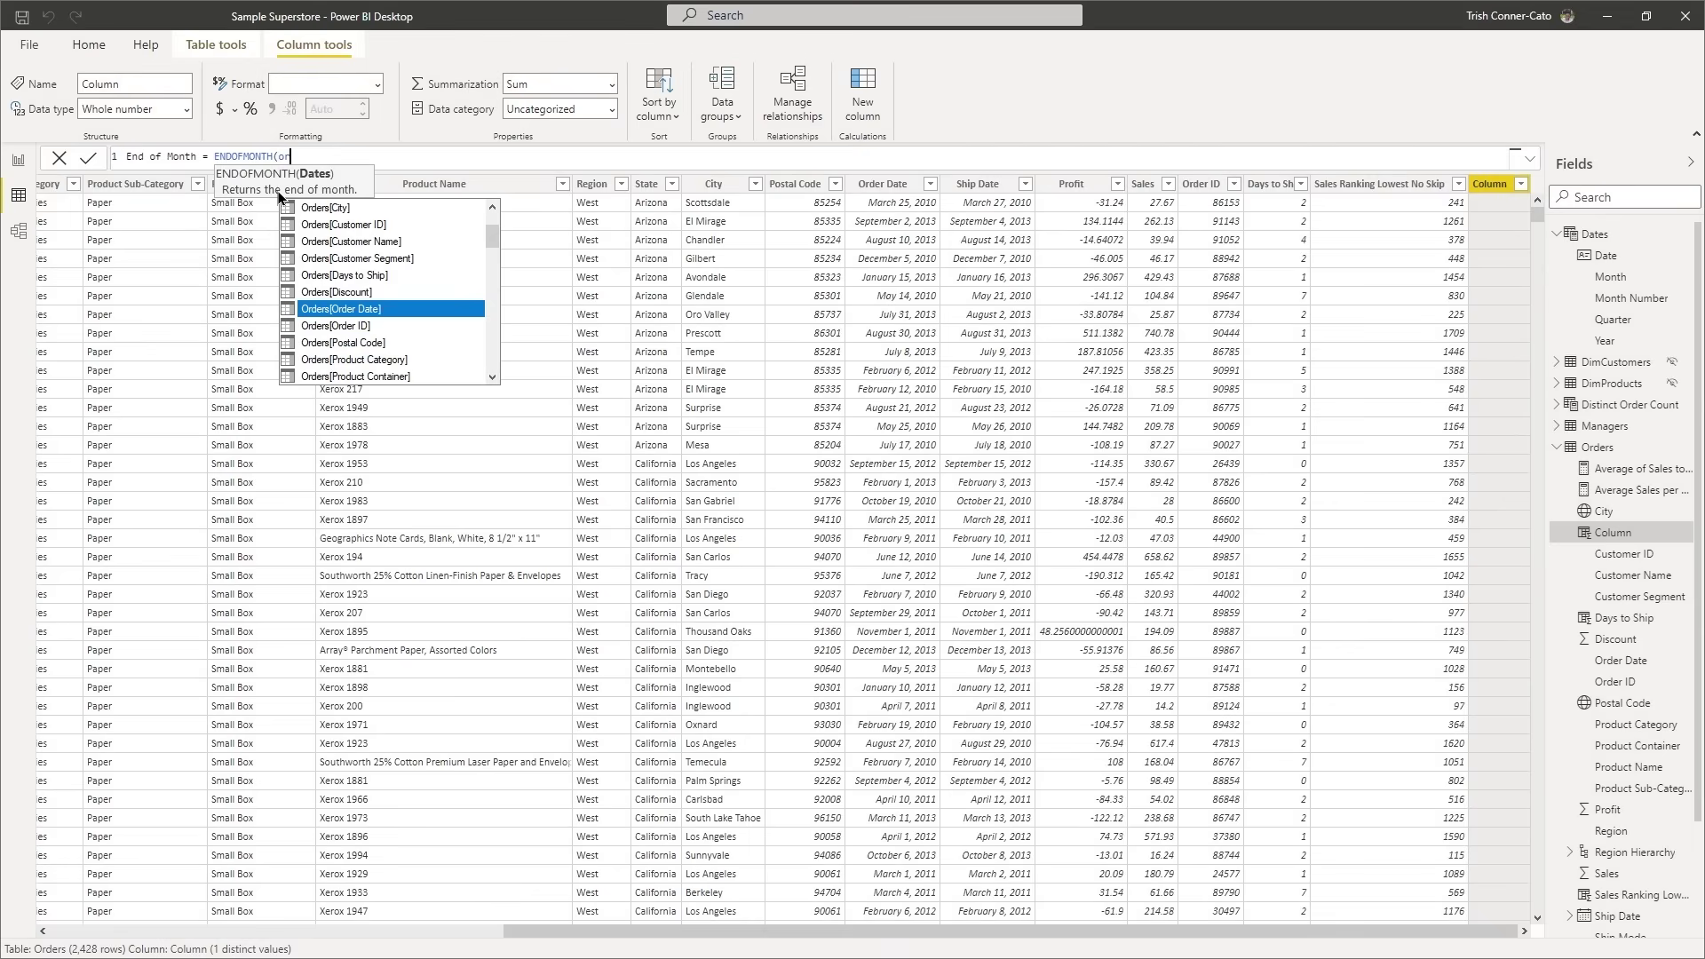
key("Tab")
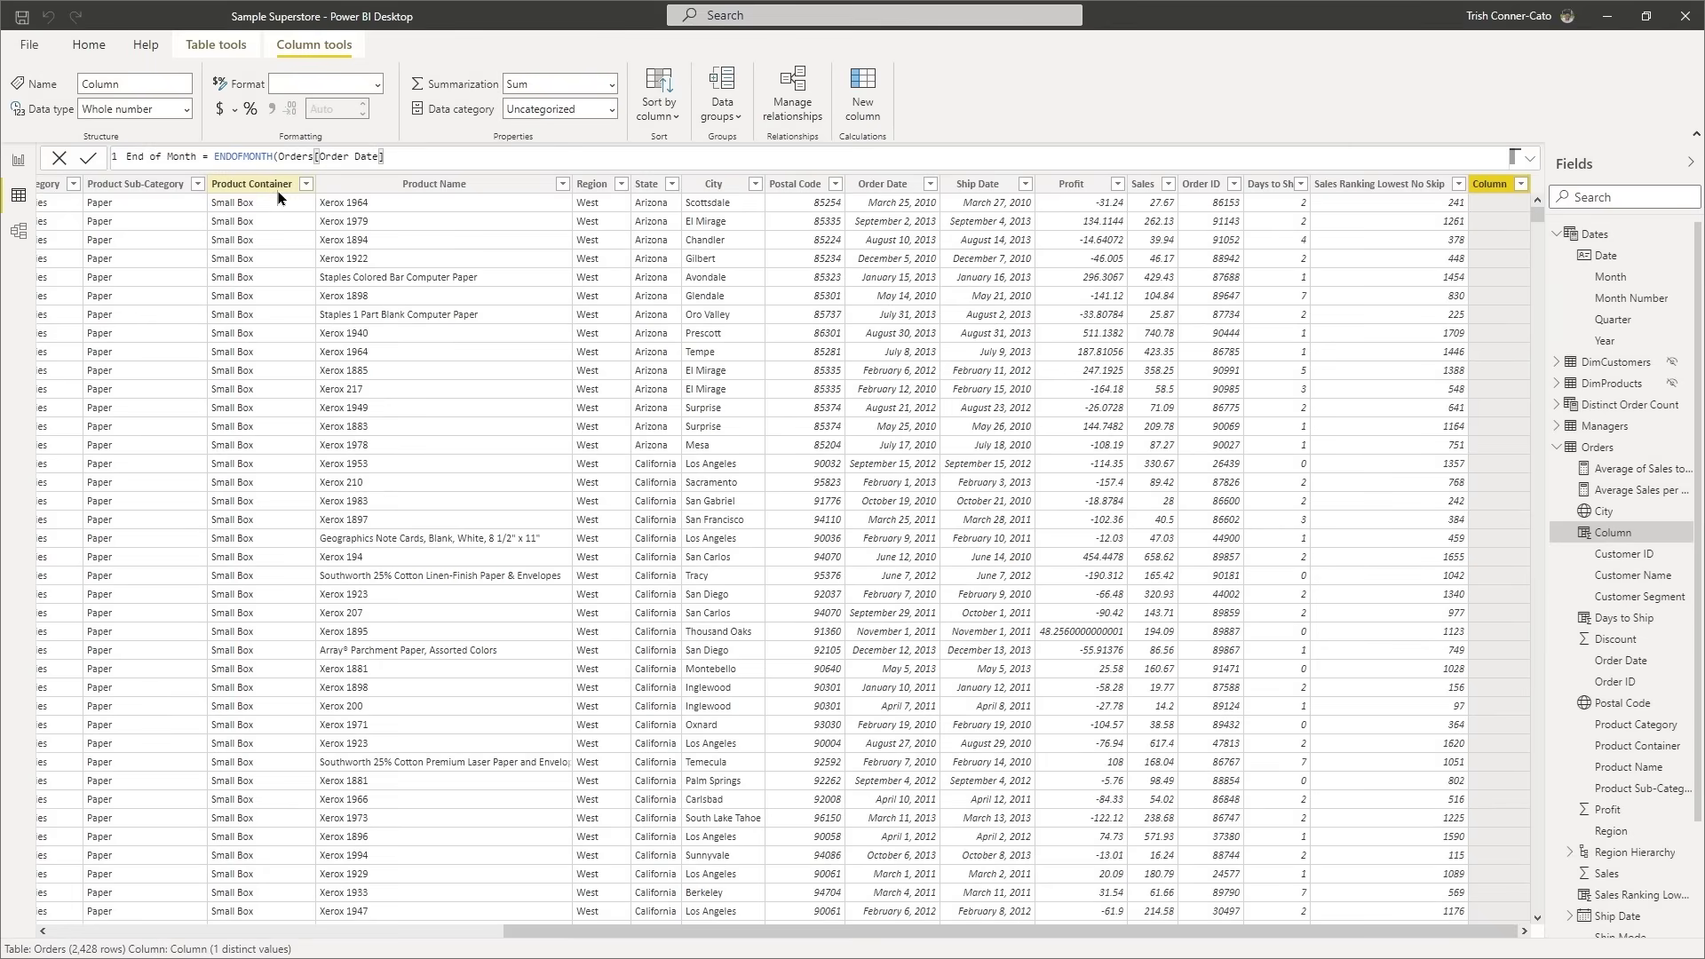
key("Return")
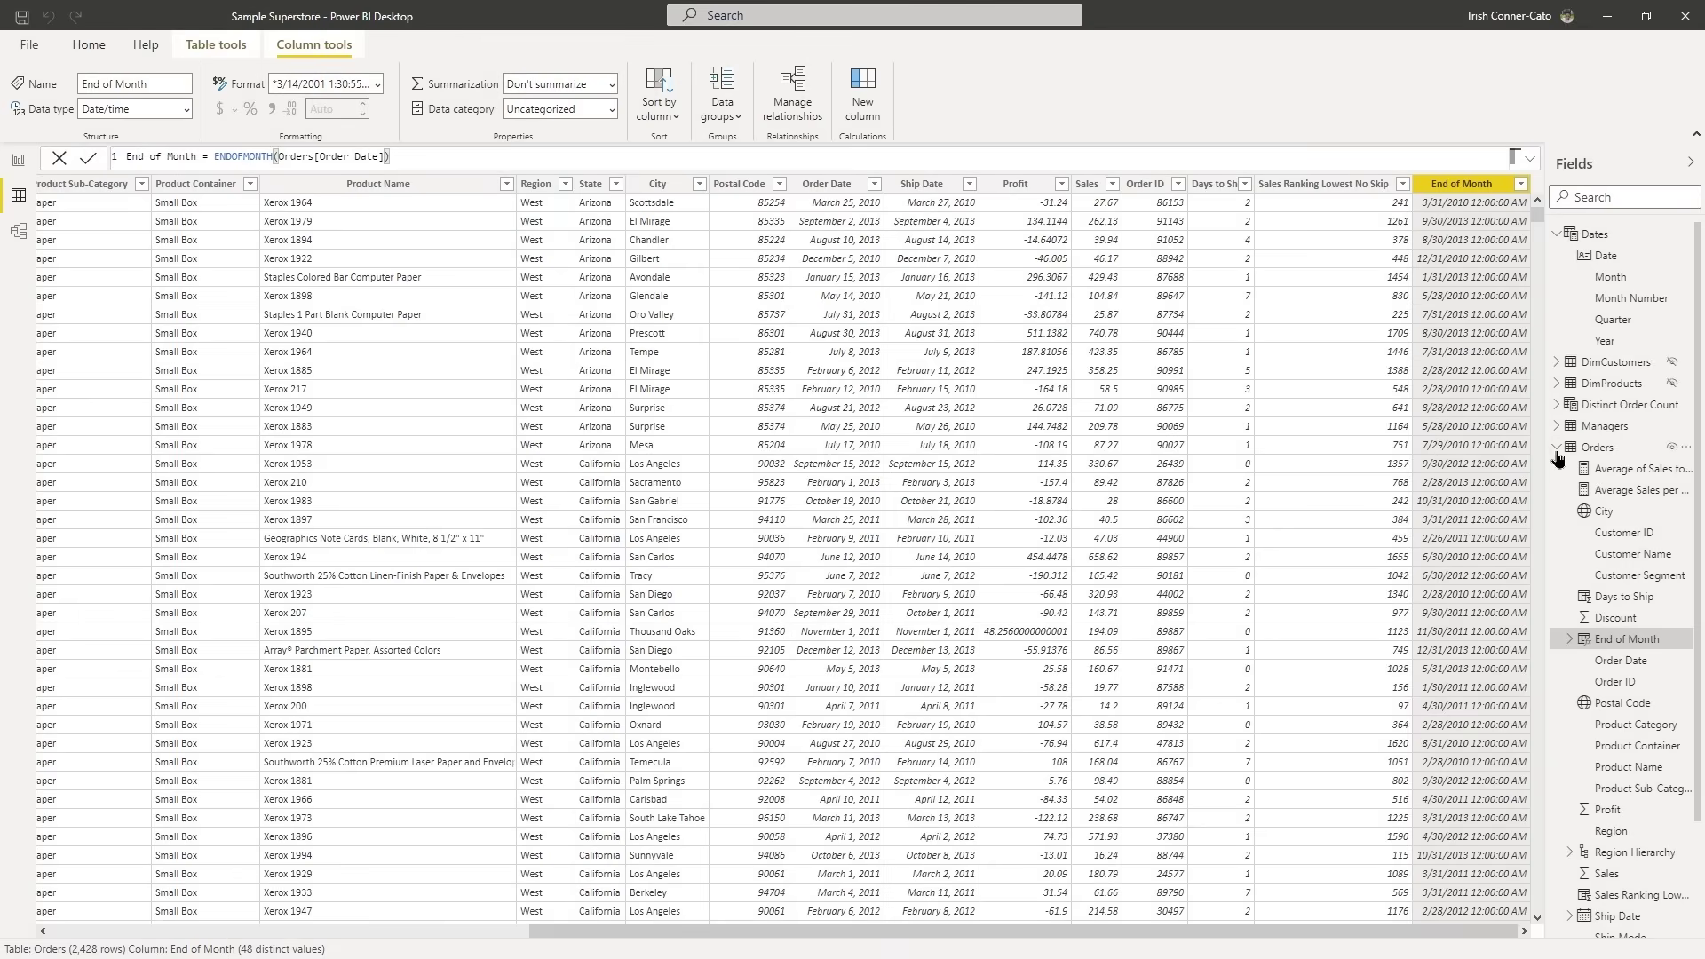
Add a new calculated column to the Orders table, name it "End of Quarter" and begin its formula with the ENDOFQUARTER function.
mouse_move(1579, 455)
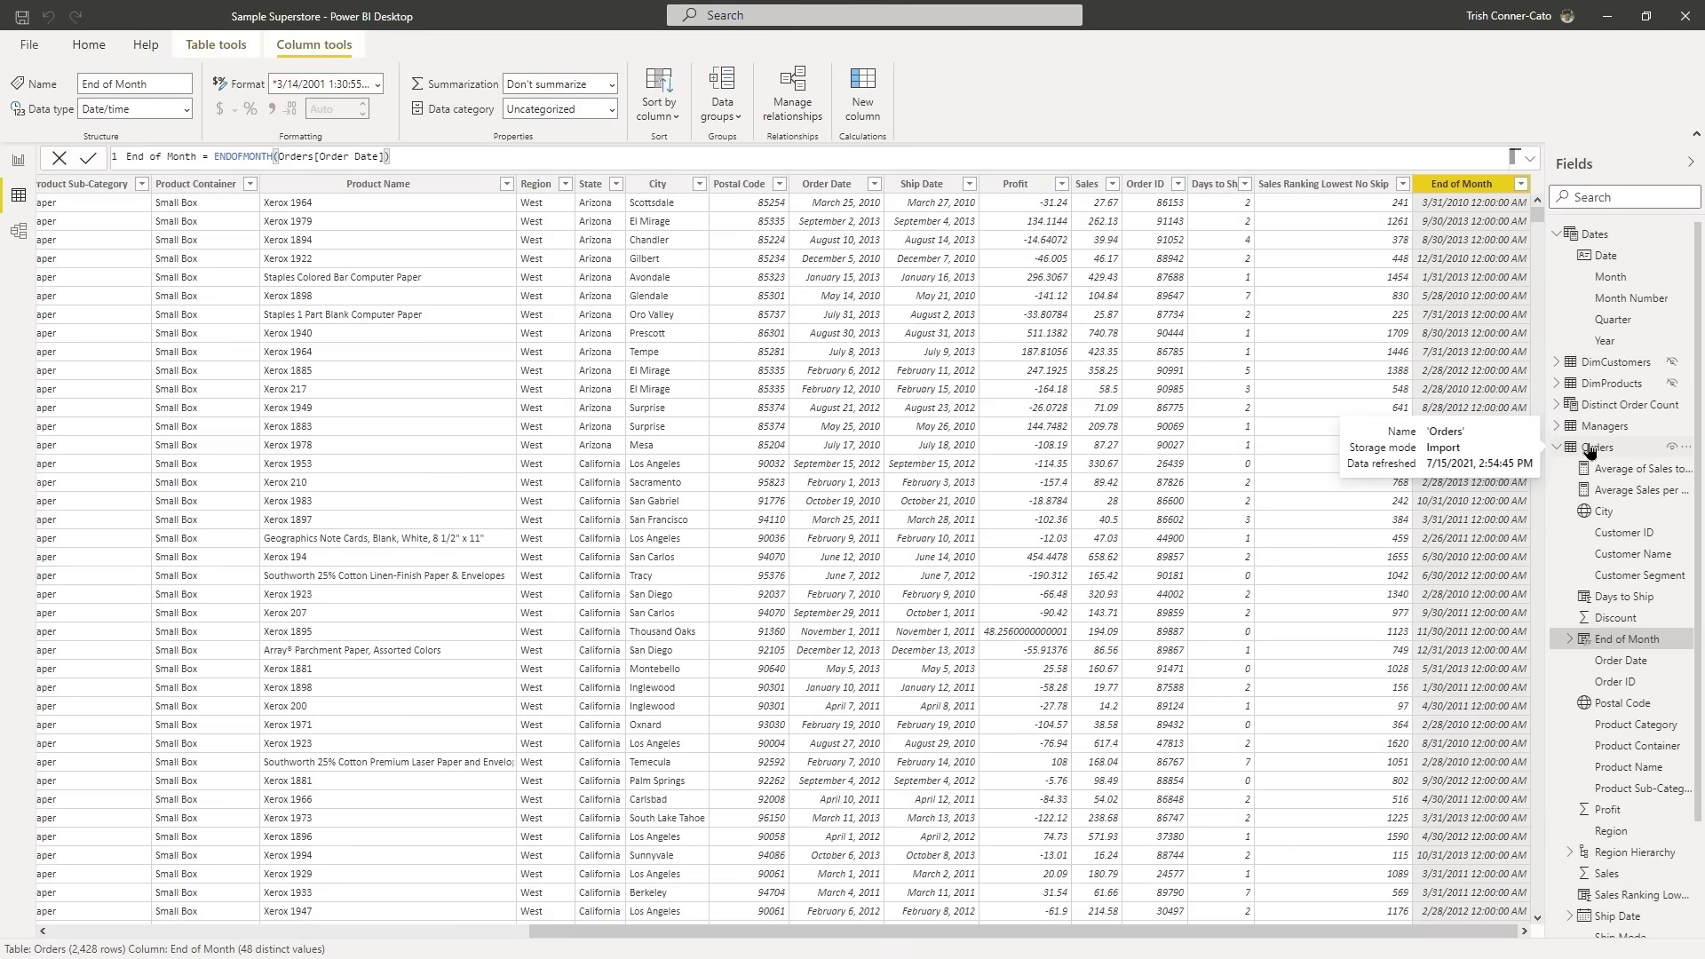
right_click(1589, 452)
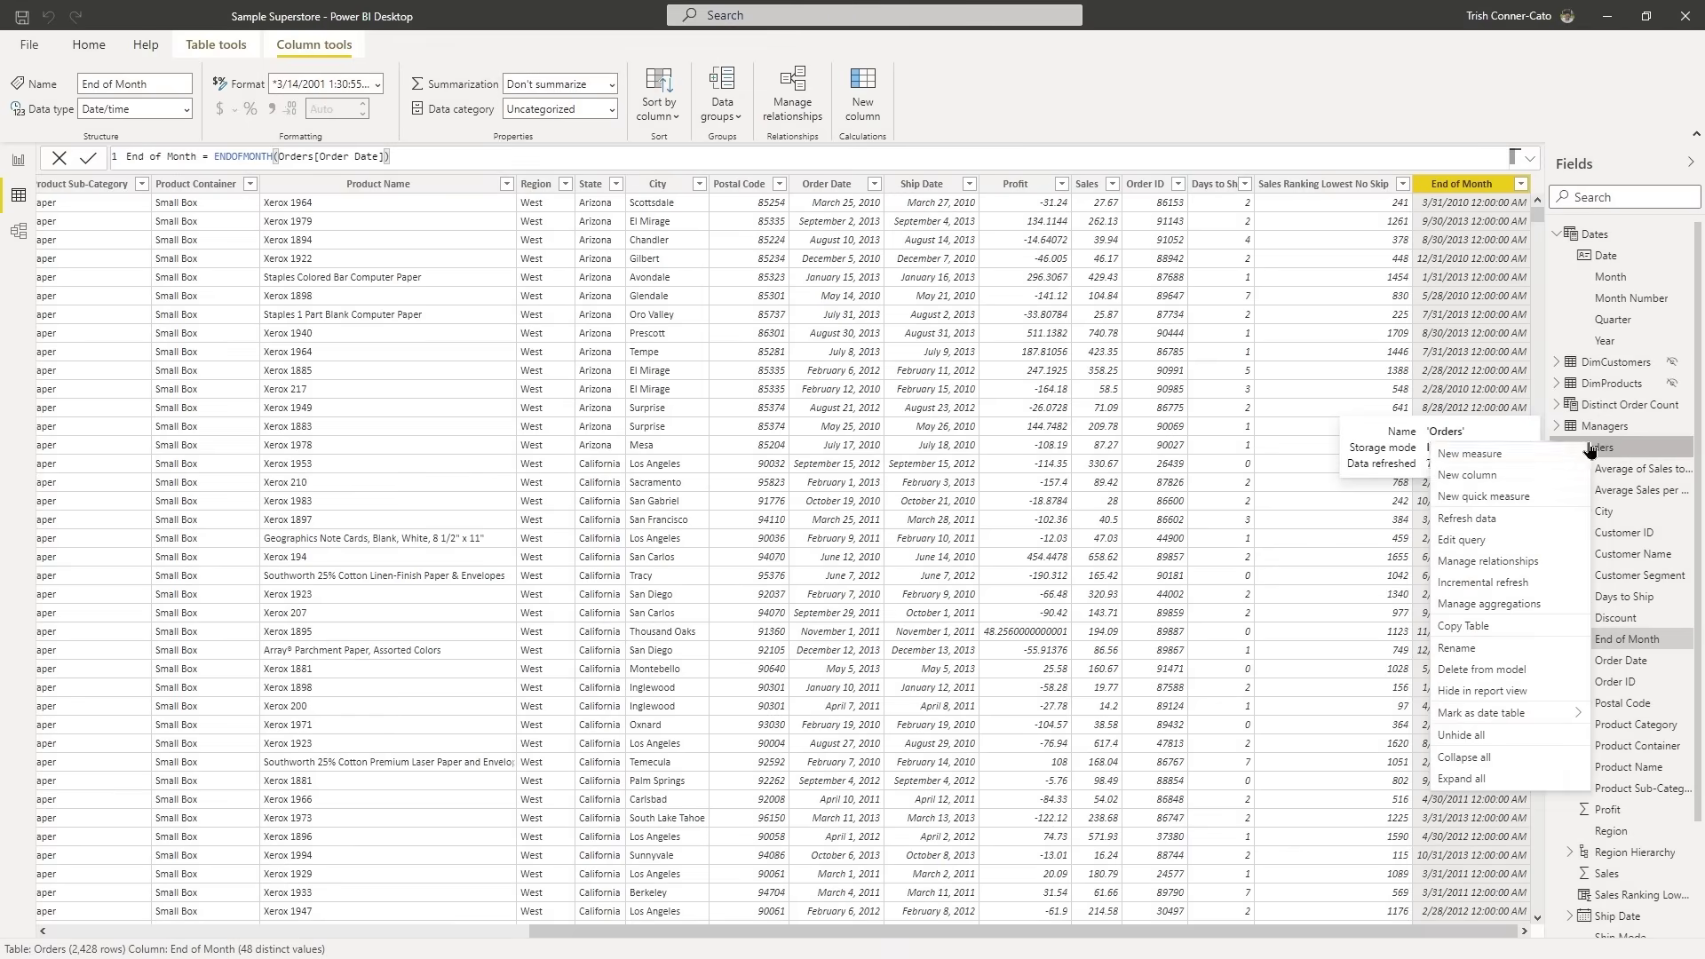
left_click(1475, 477)
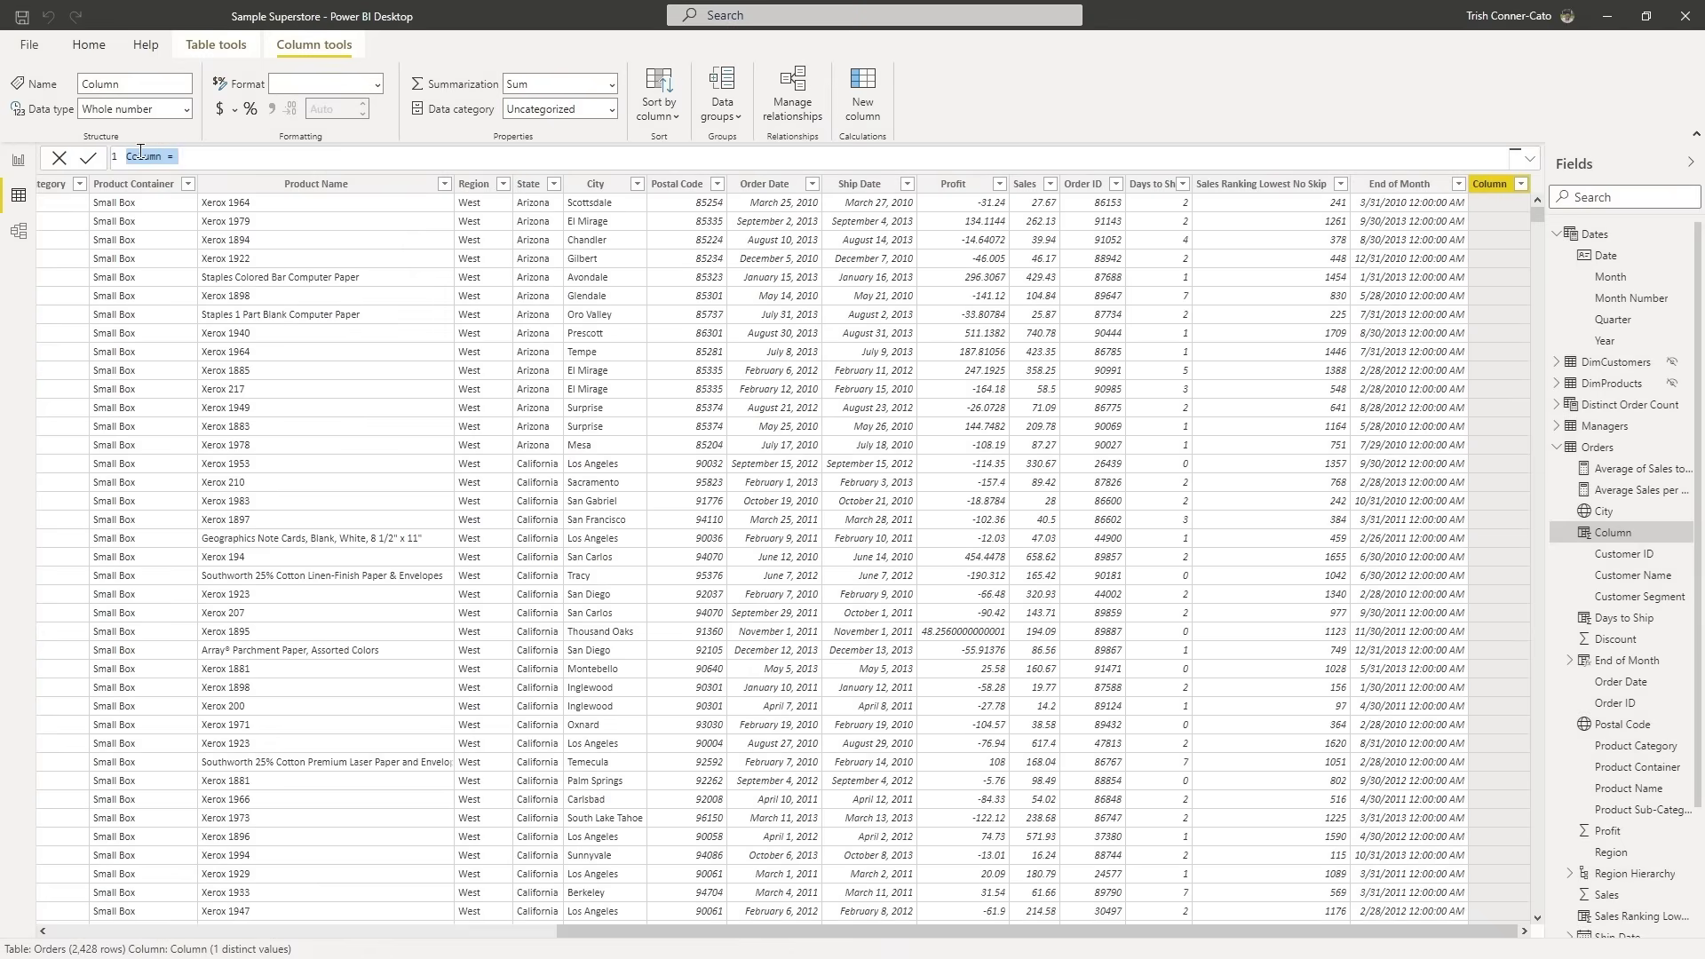
left_click_drag(174, 152, 151, 152)
type("End of Quarter")
key("End")
type("en")
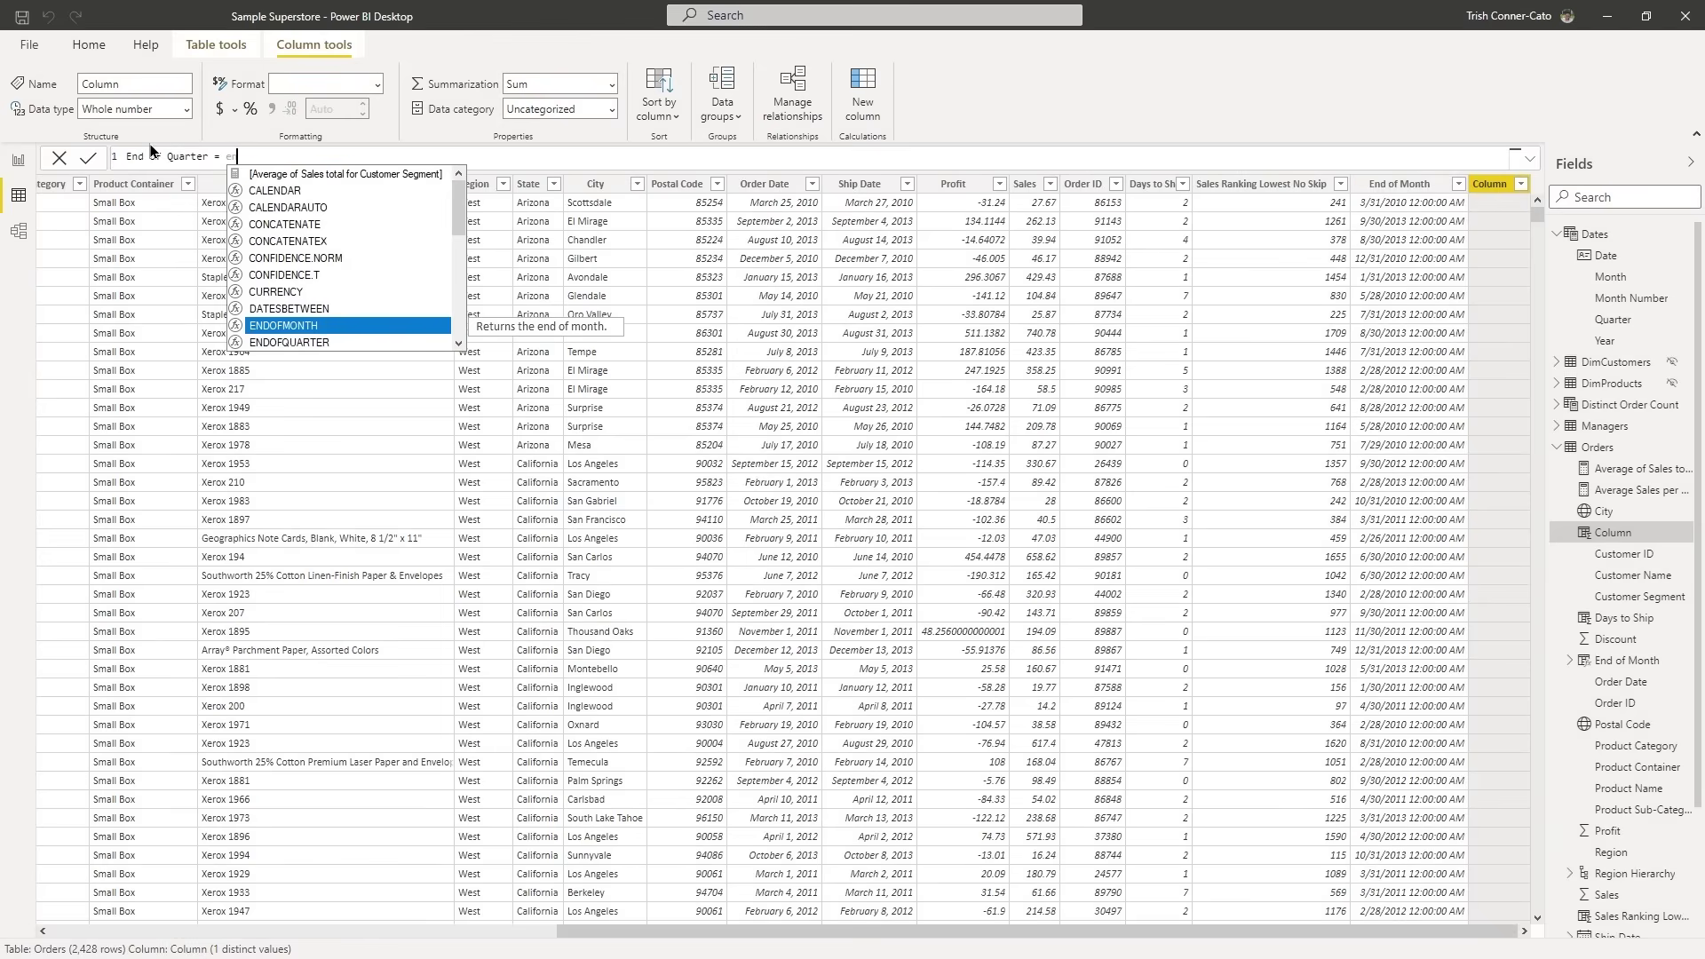
key("Down")
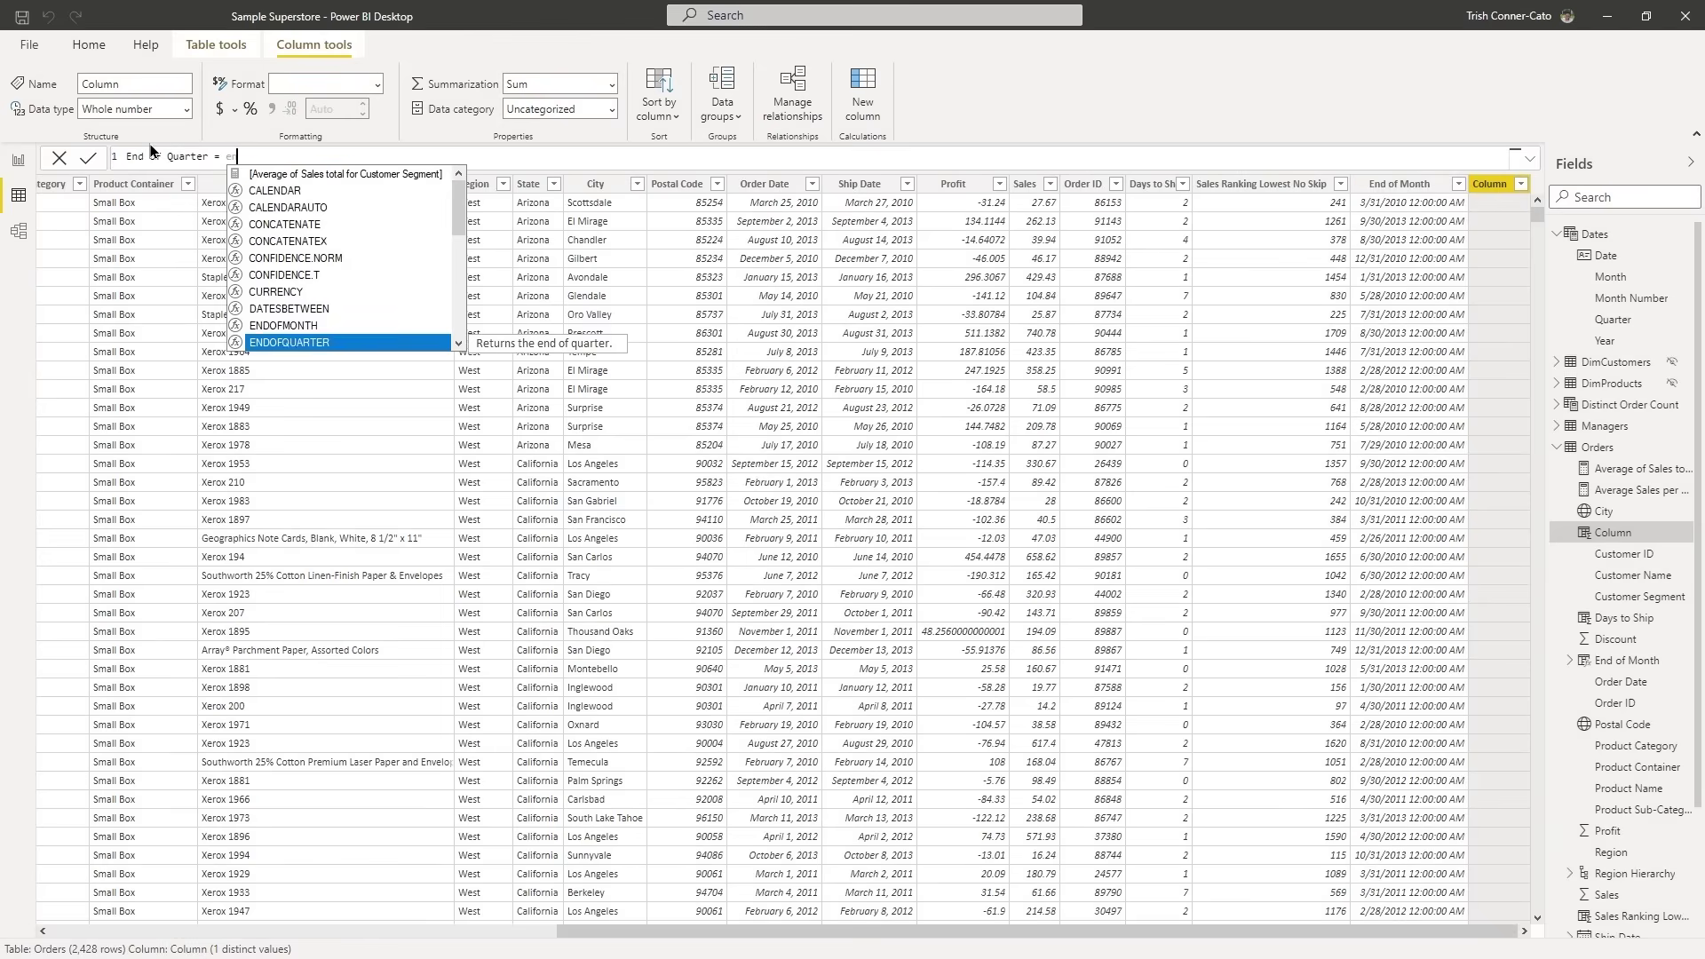
key("Tab")
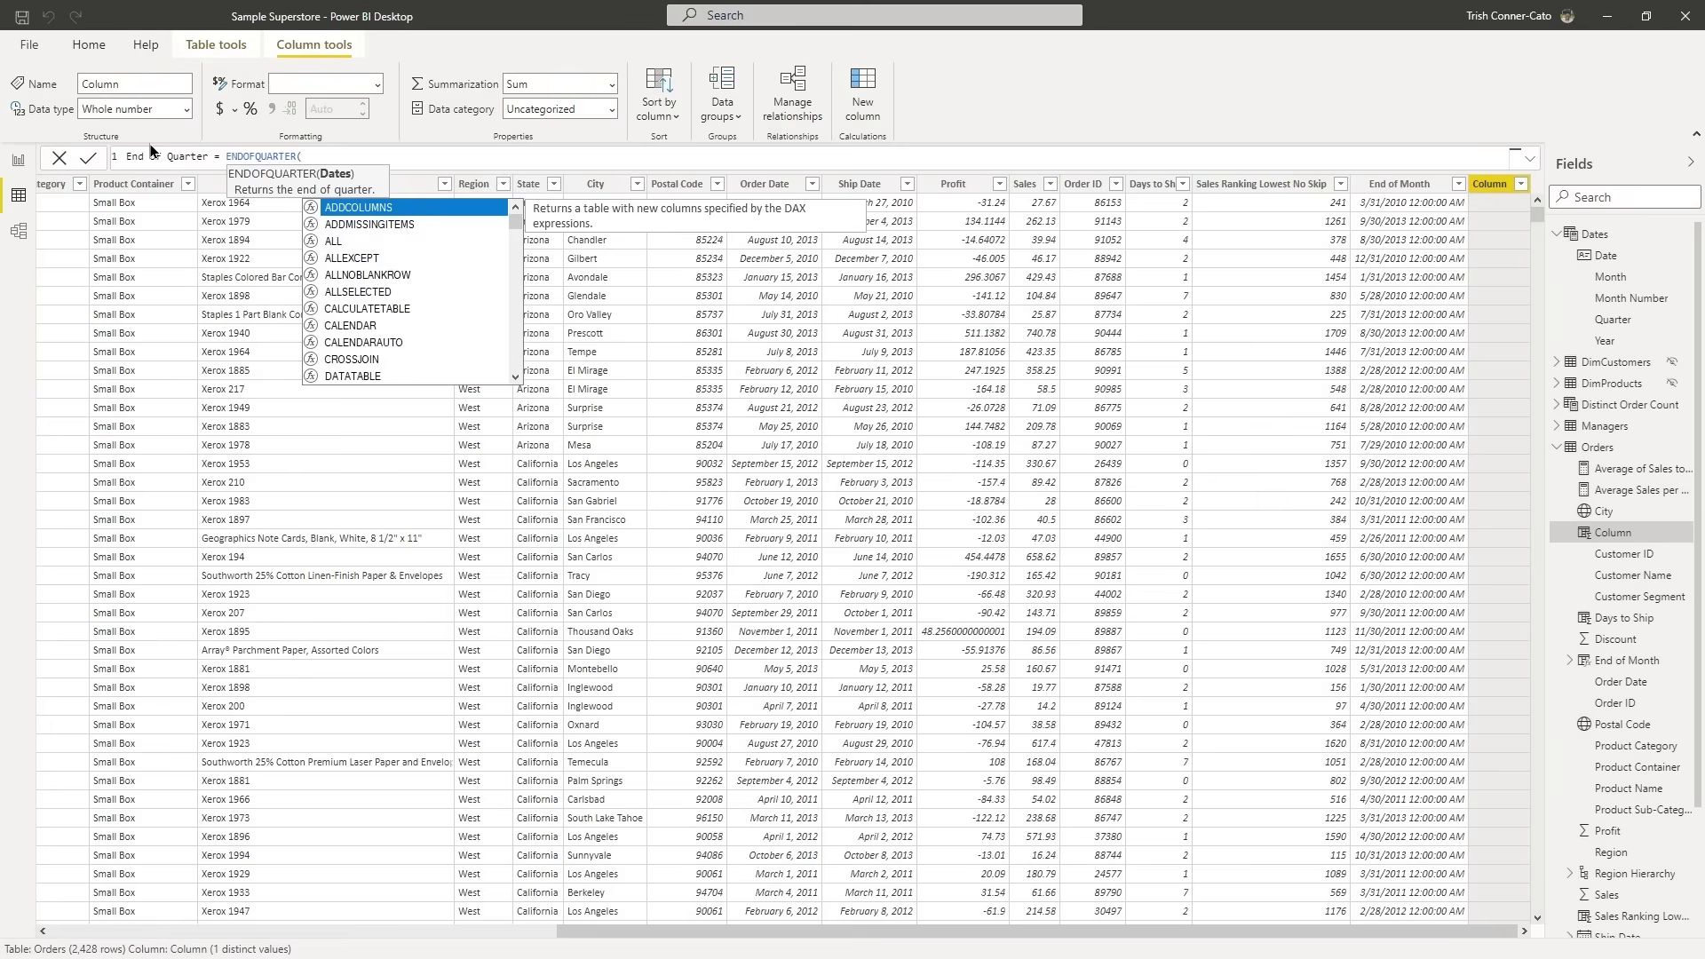
Use Orders[Order Date] as the ENDOFQUARTER argument, close the parenthesis and commit the formula.
type("ord")
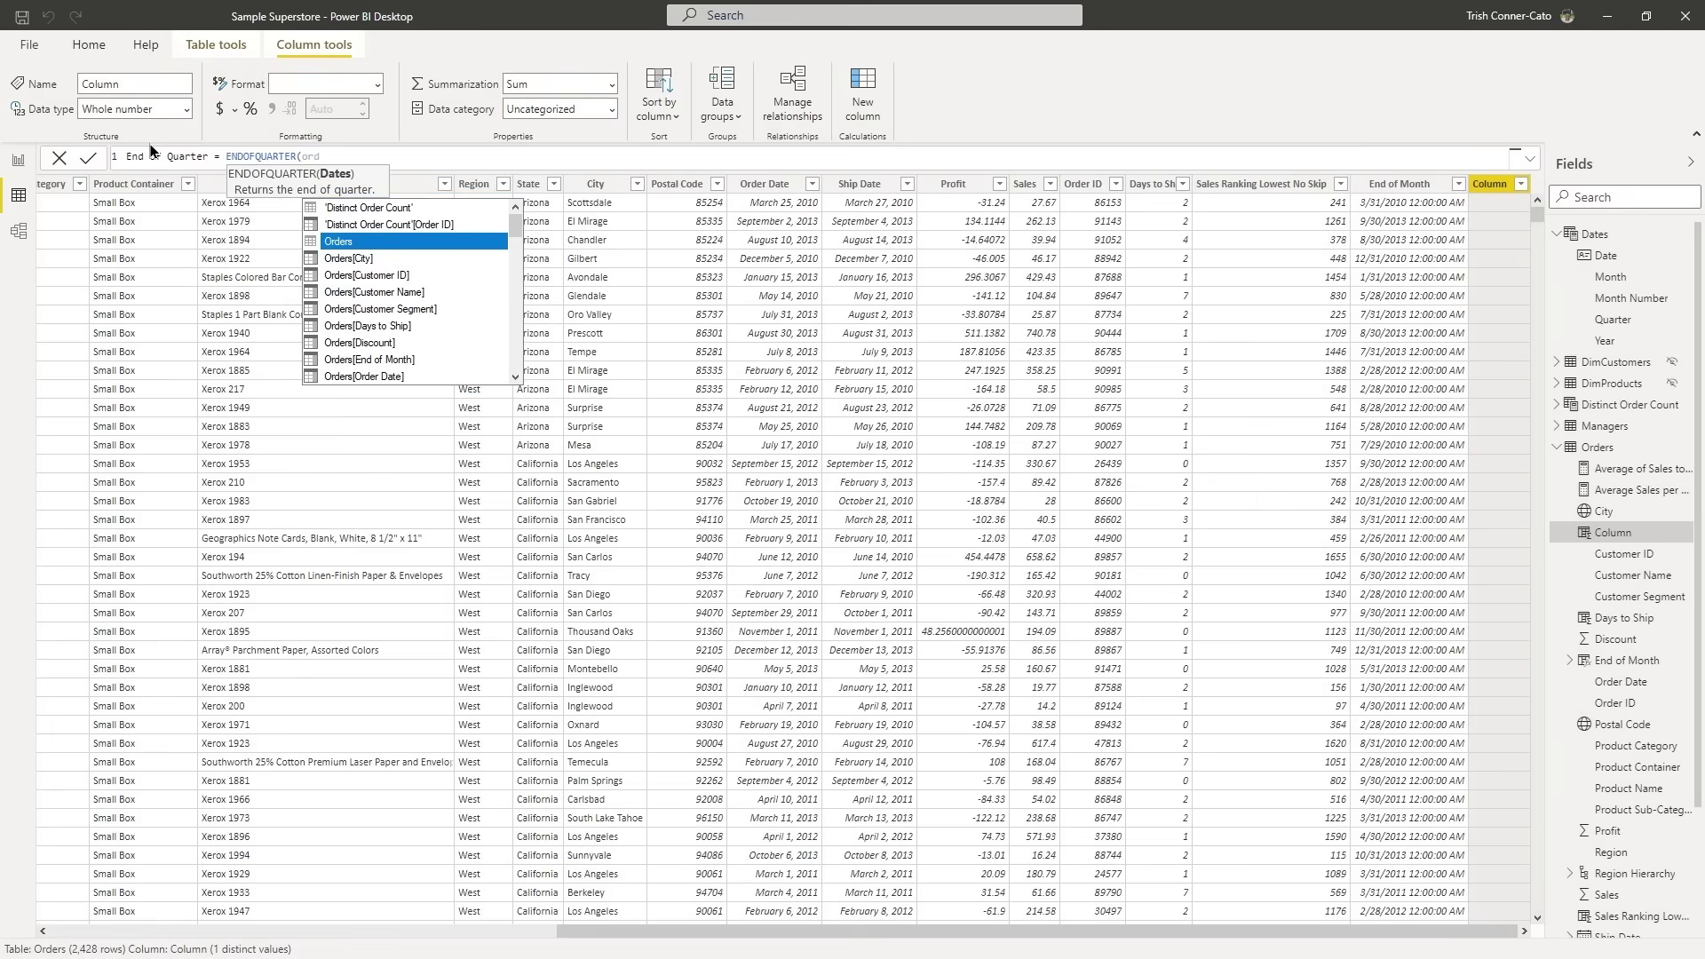
key("Down")
key("Down")
key("Down")
key("Down")
key("Down")
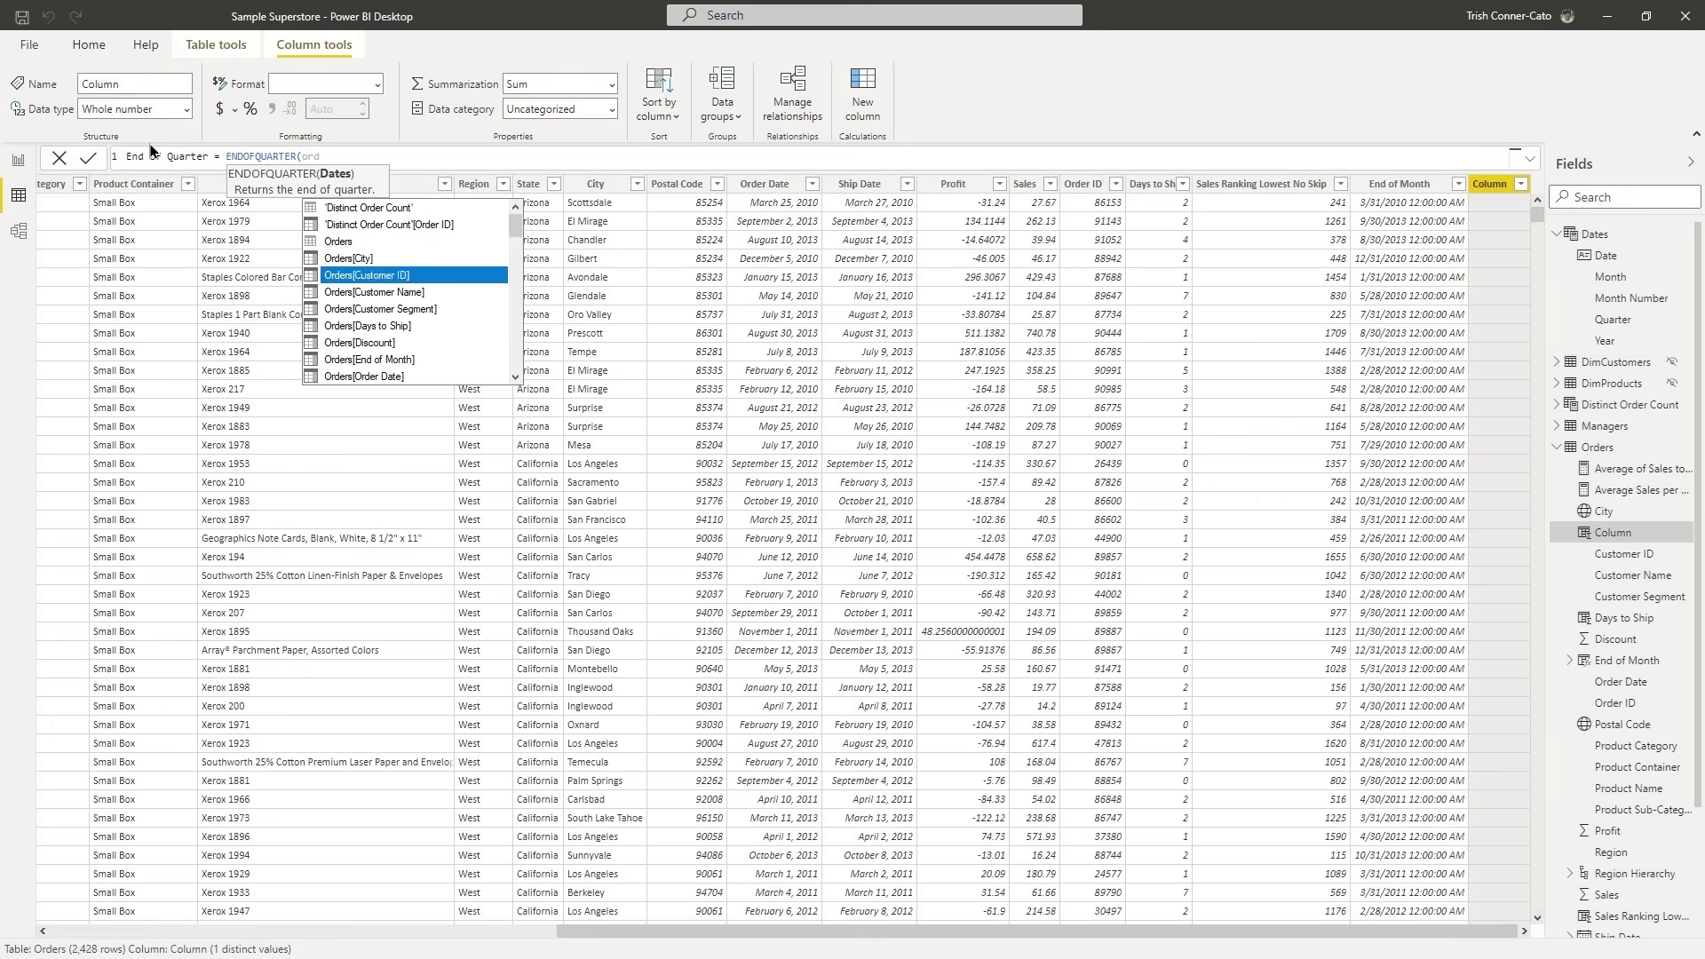
key("Down")
key("Down")
key("Down")
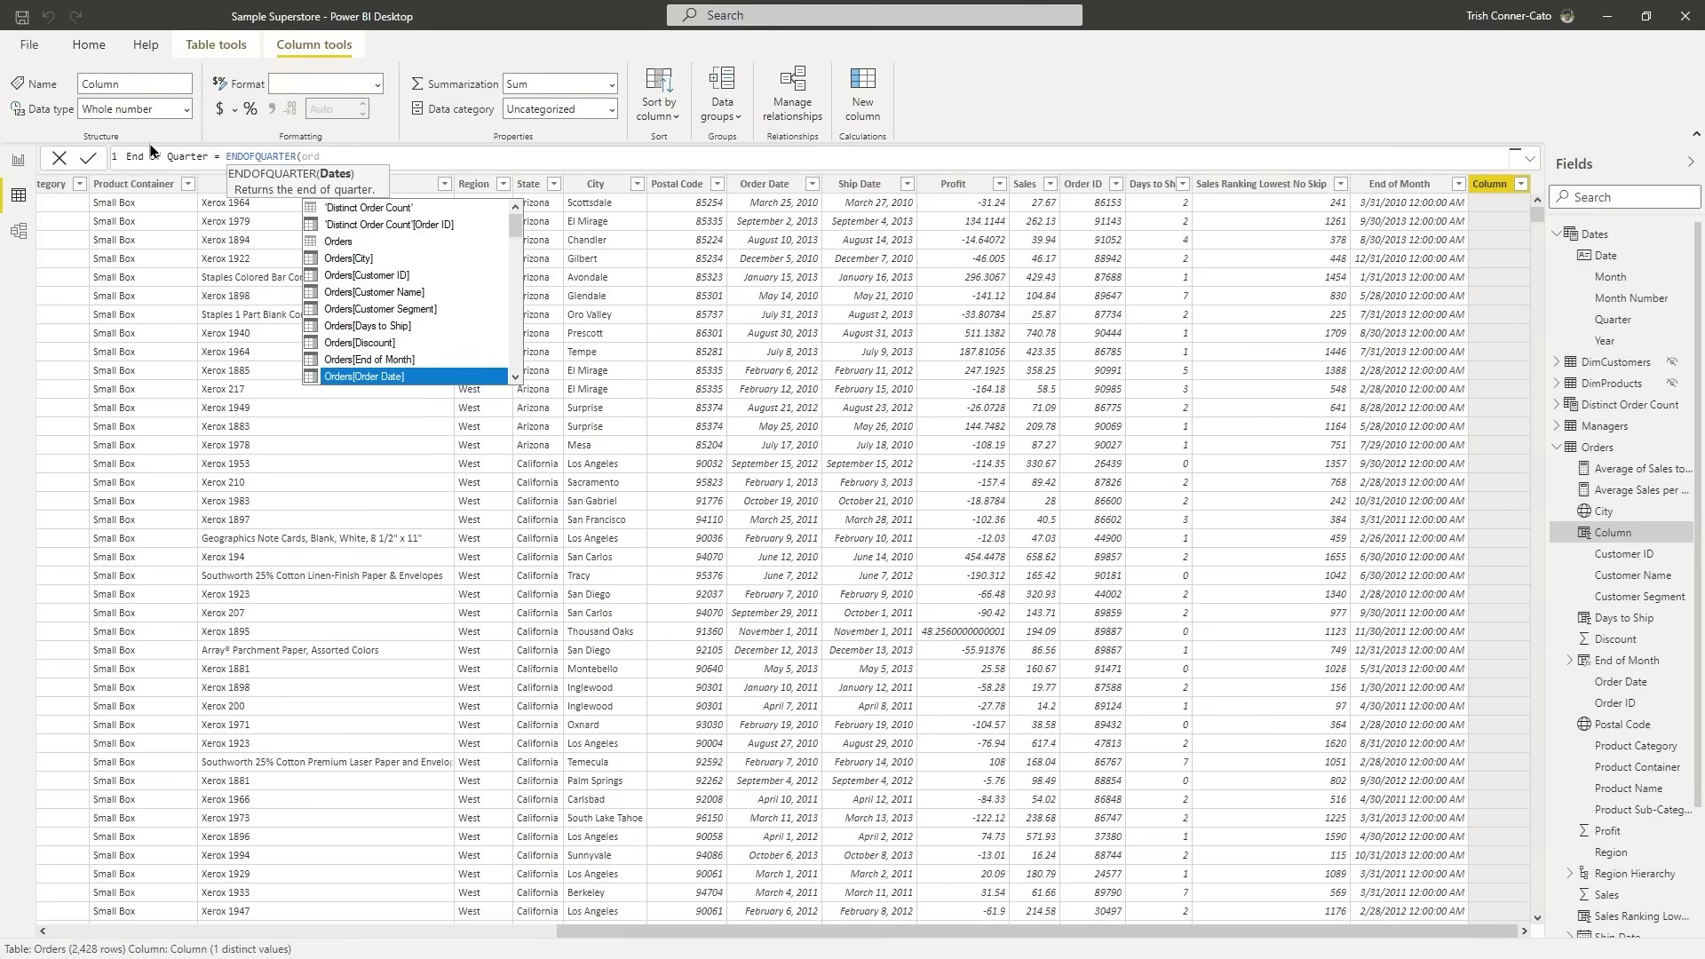
key("Tab")
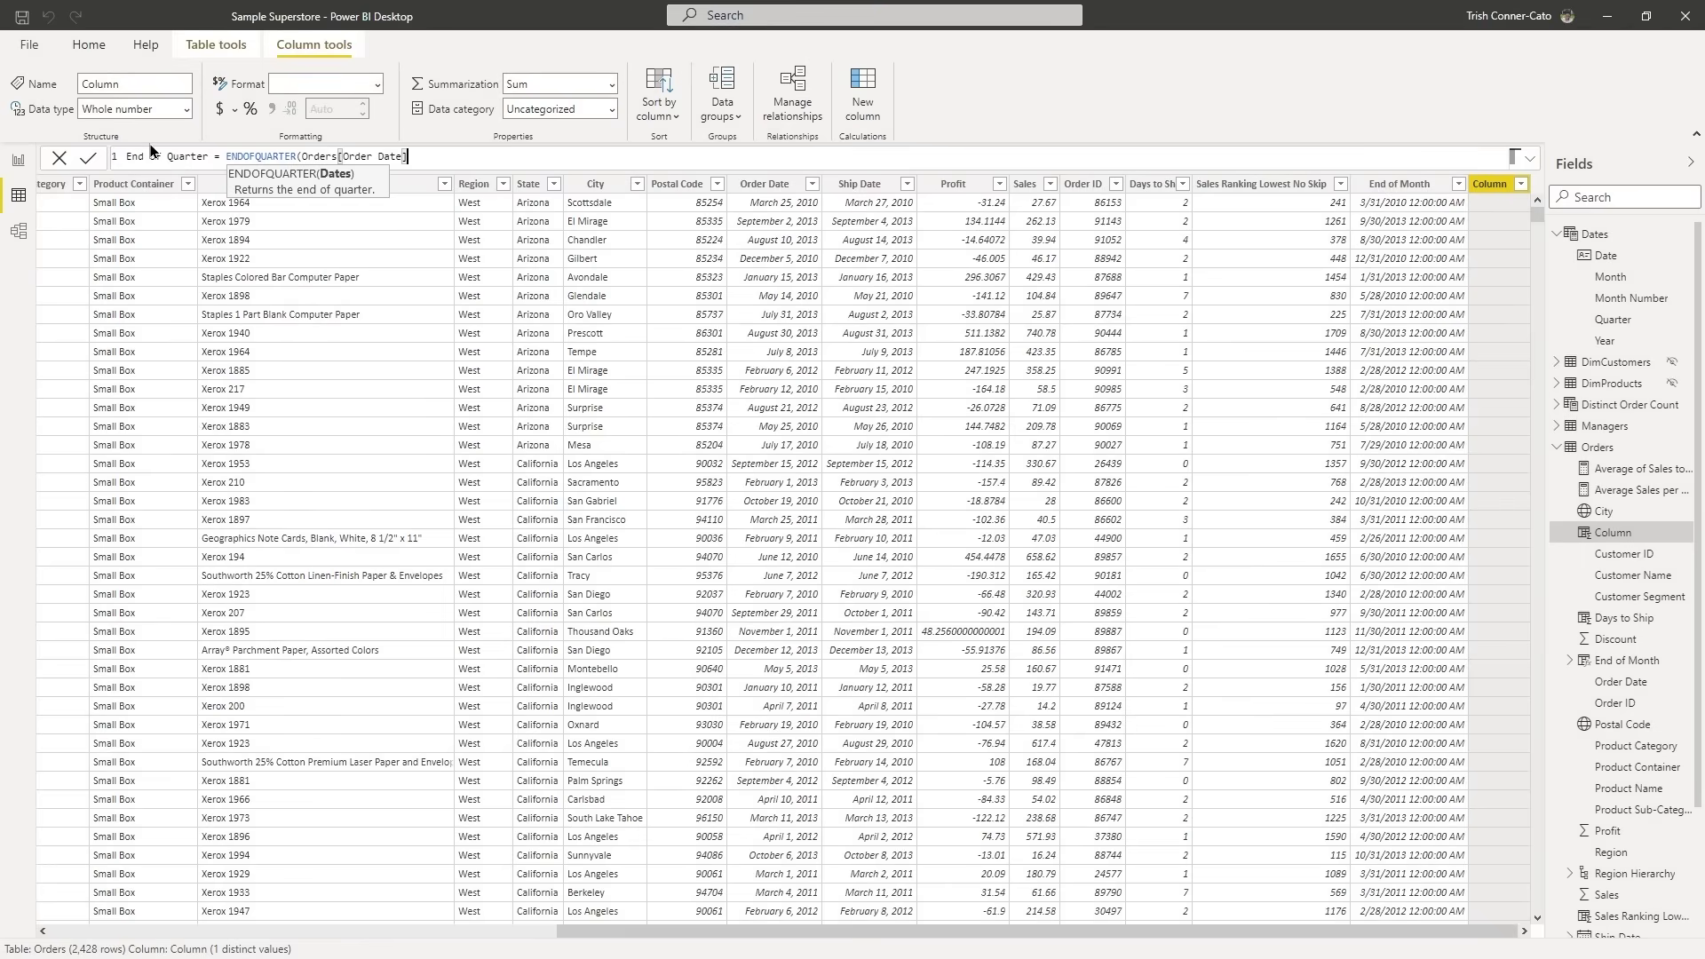
type(")")
key("Return")
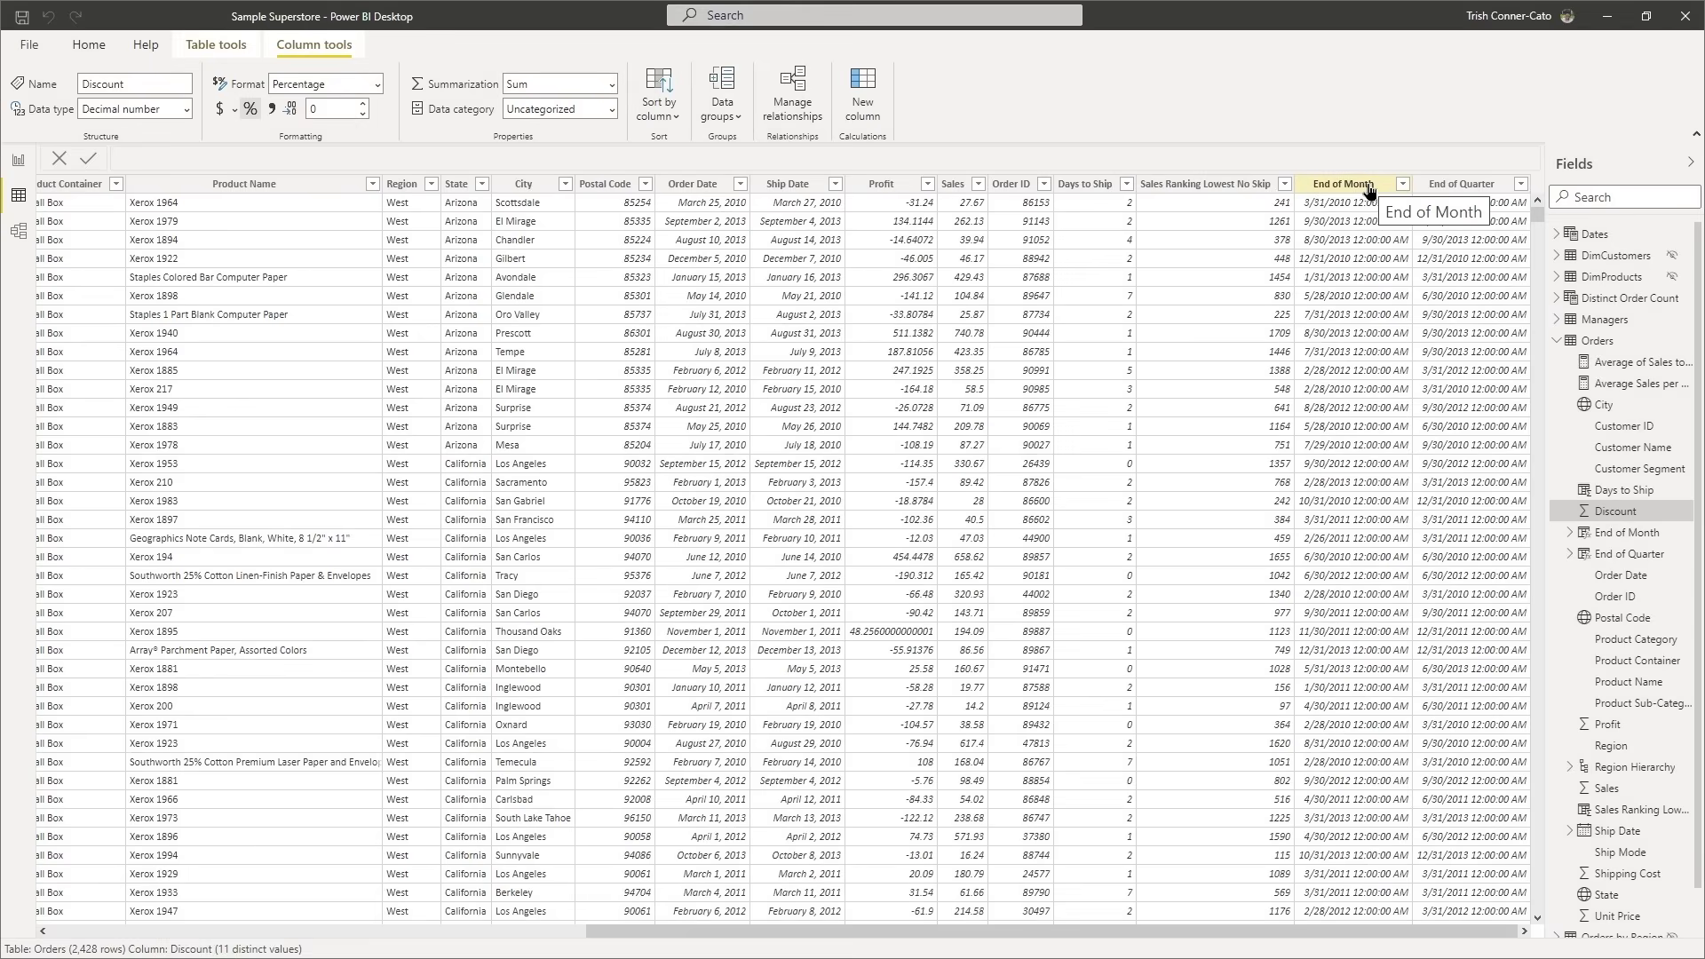
Format the End of Month and End of Quarter columns as March 14, 2001 (mmmm d, yyyy), and save the file.
left_click(1368, 192)
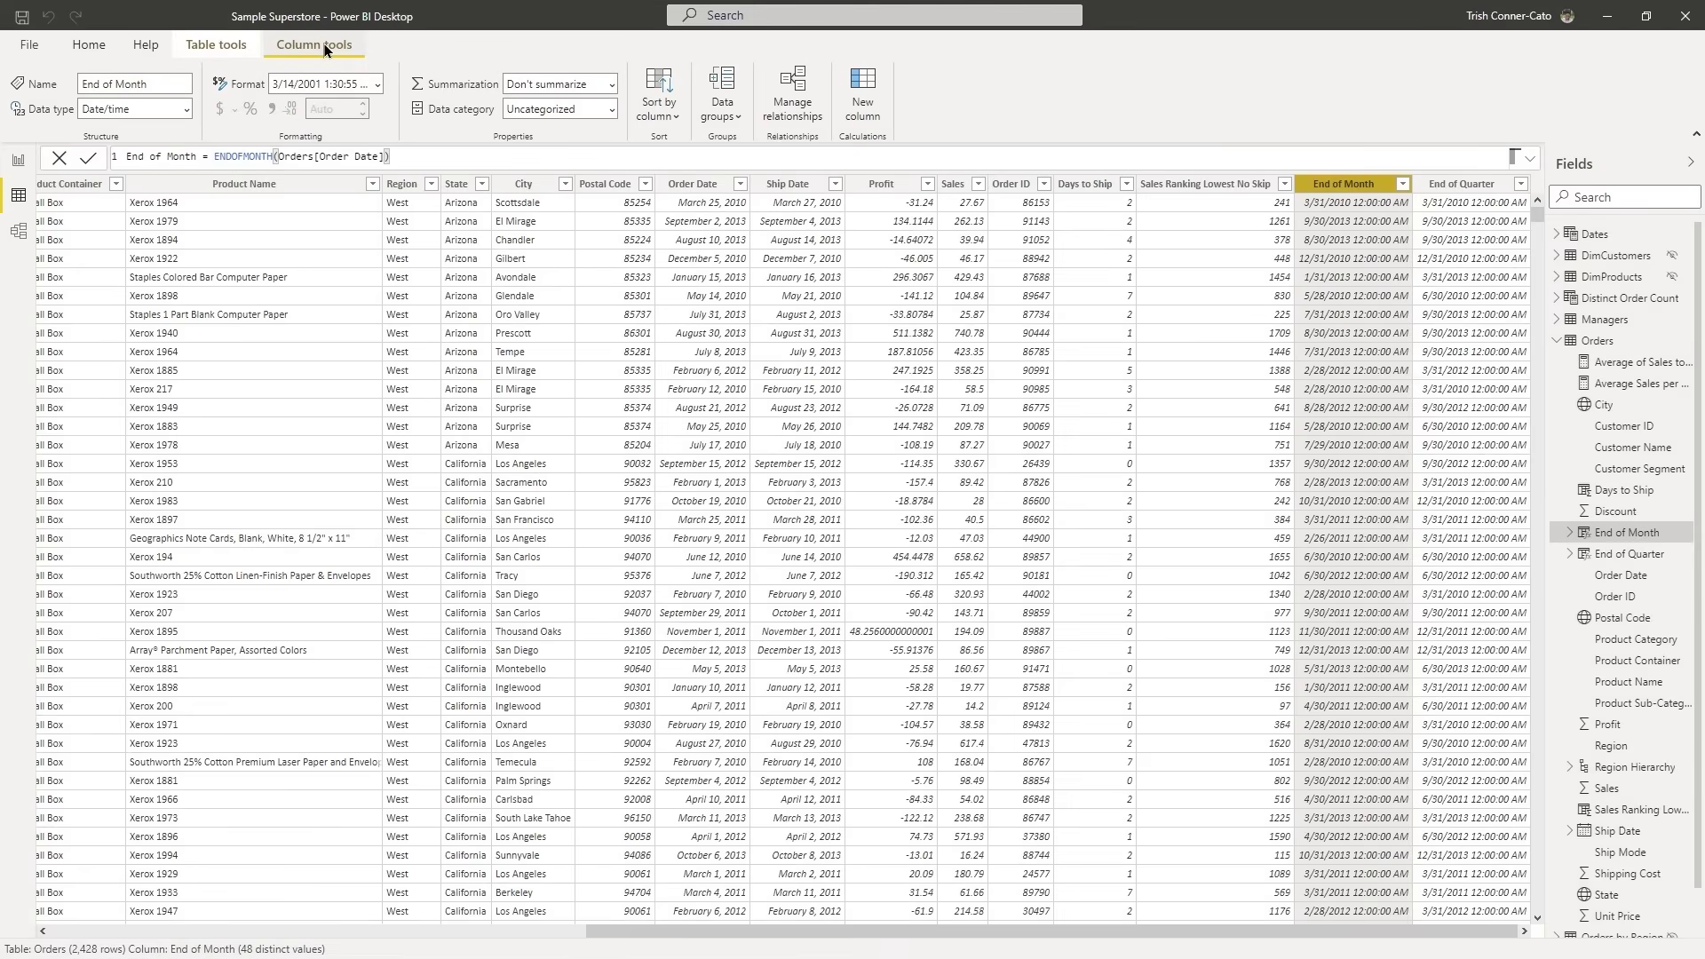
left_click(376, 85)
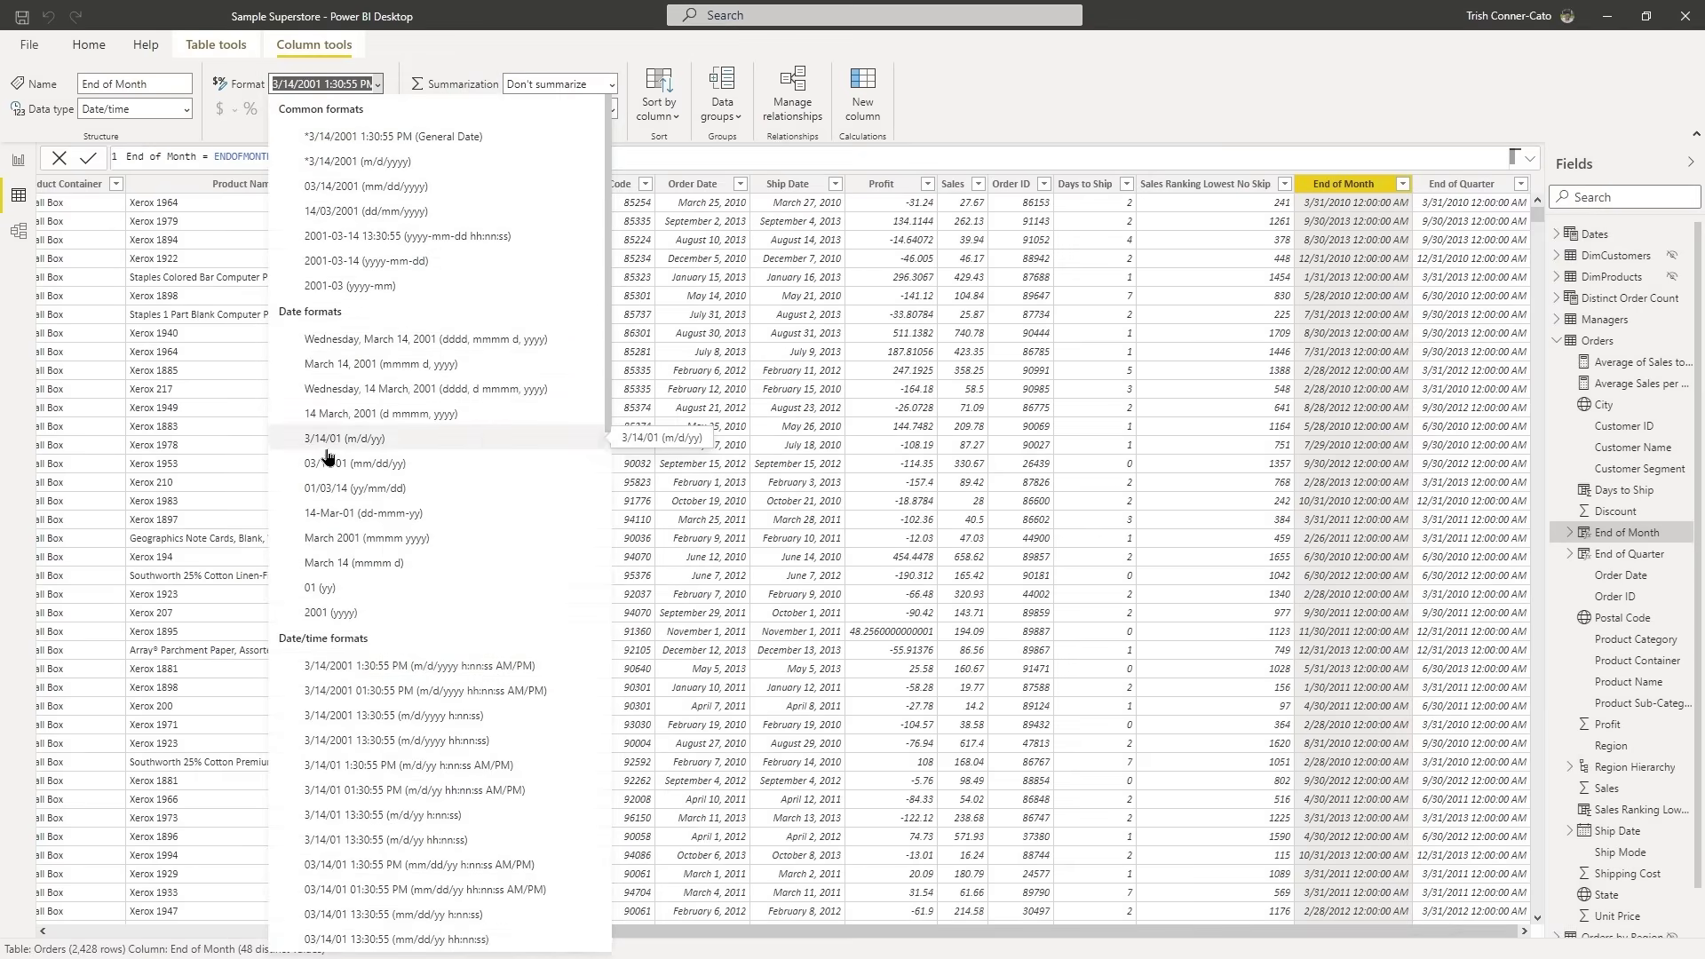
left_click(338, 371)
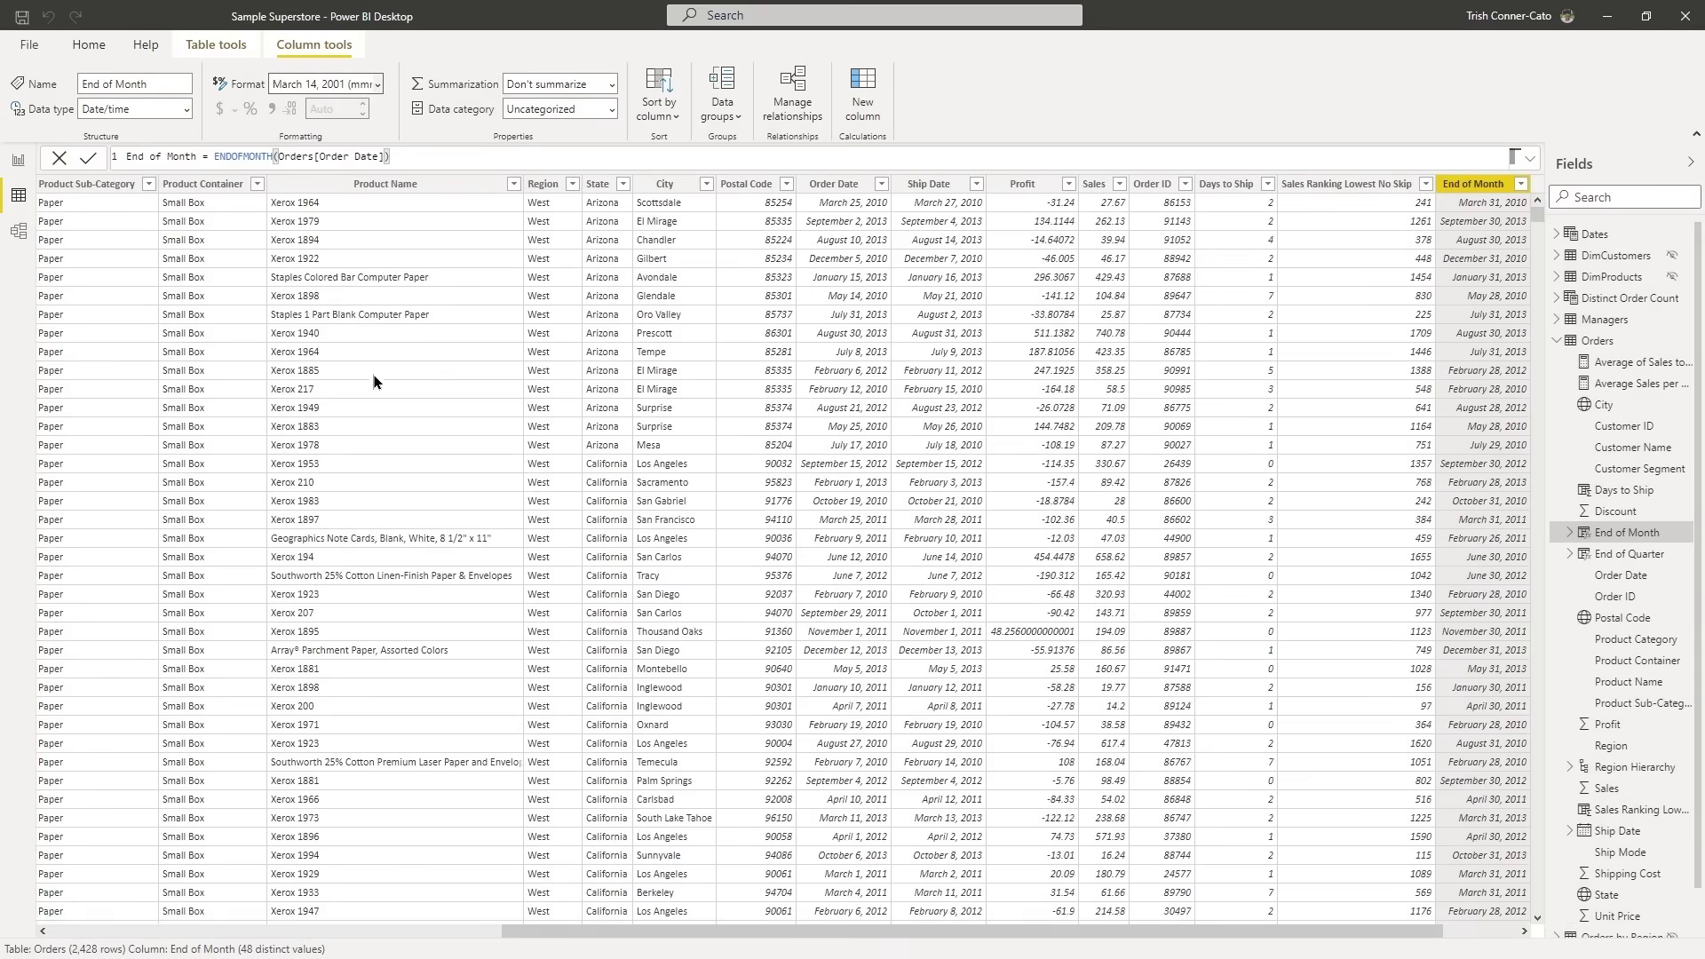
left_click_drag(1414, 931, 1490, 933)
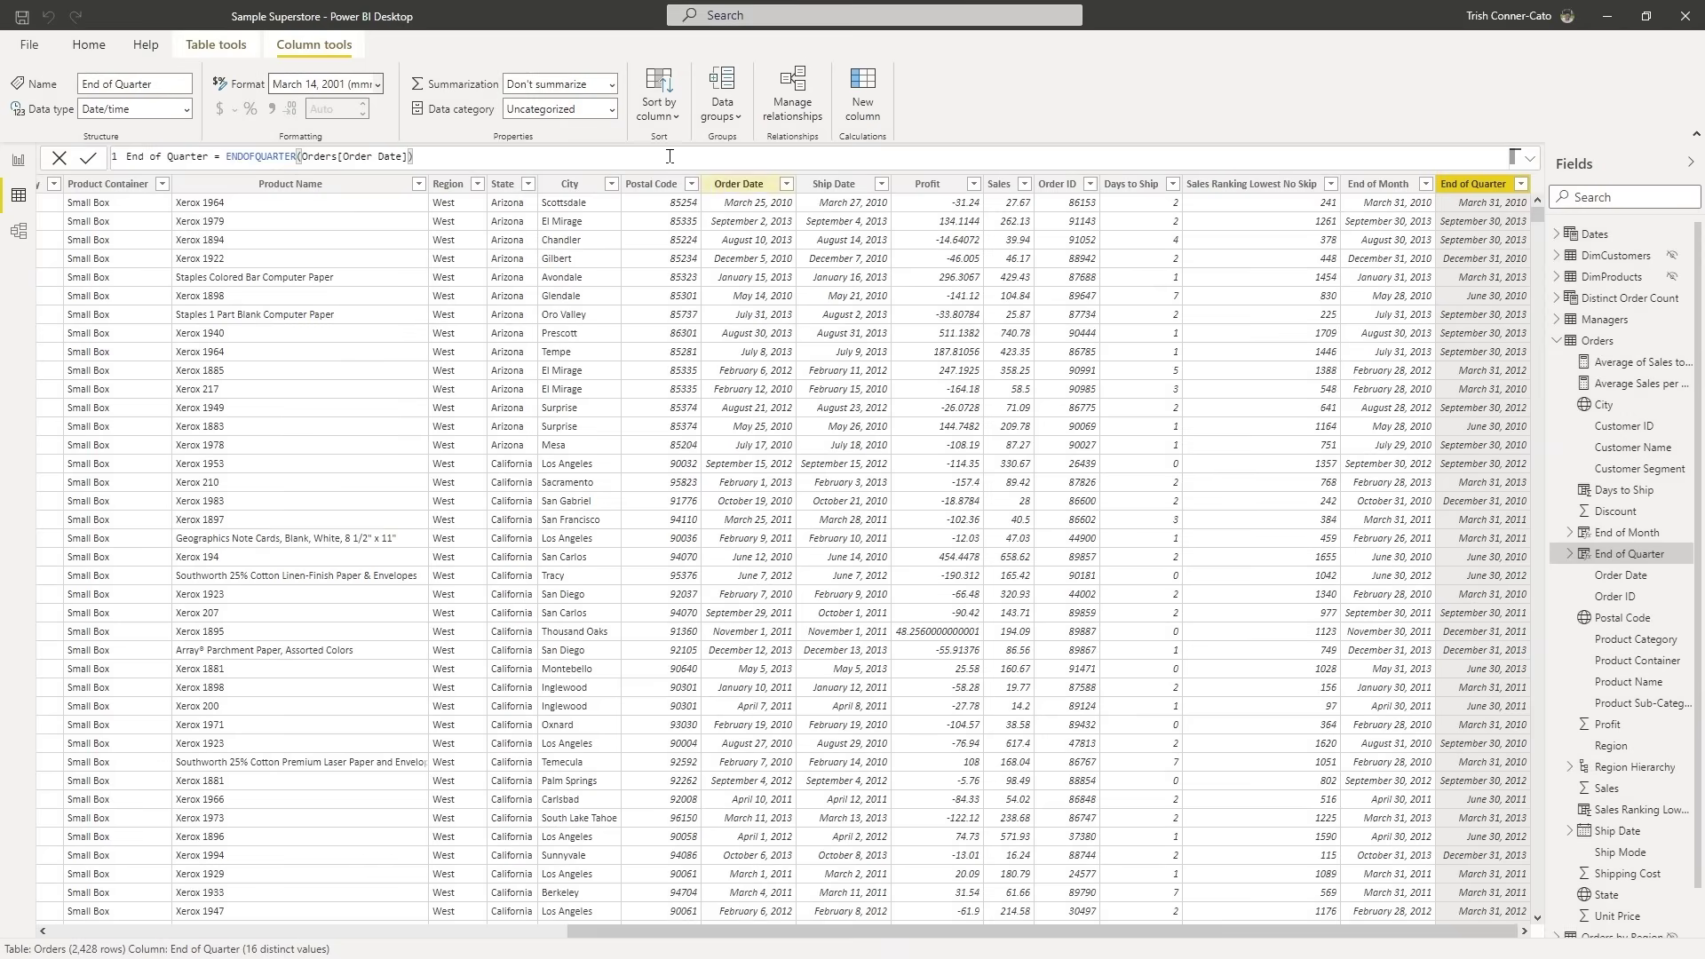
left_click(22, 19)
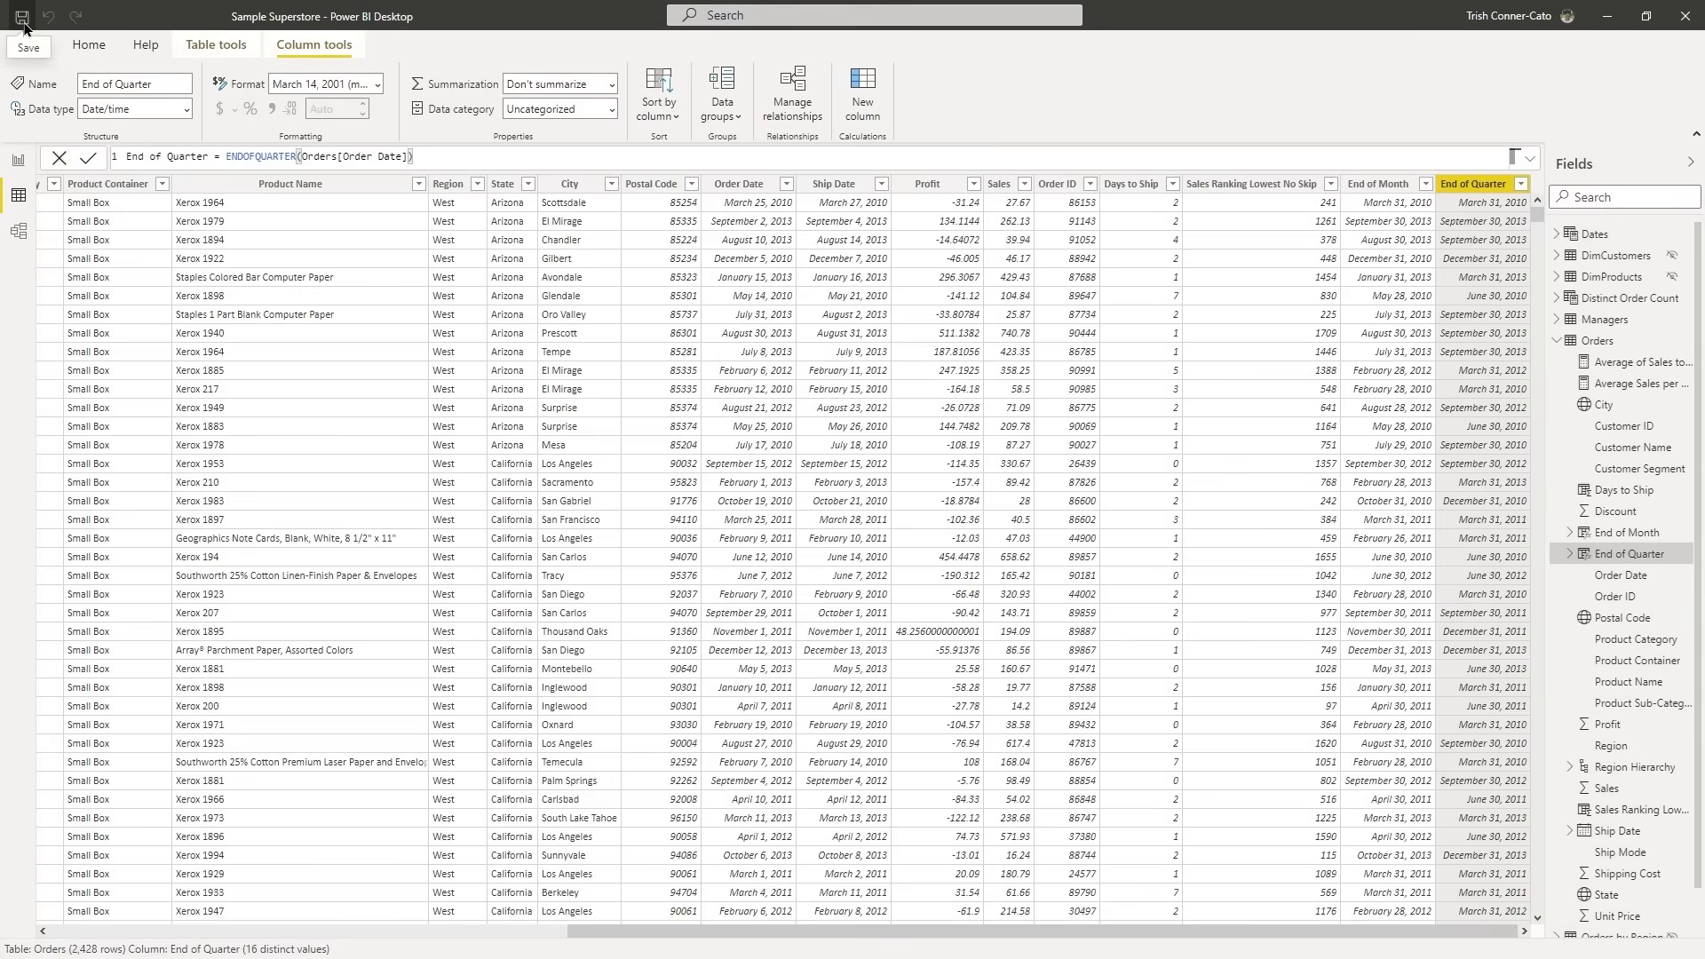
Switch to the Retail Analysis Sample file in Power BI Desktop and show its data view.
key("super+d")
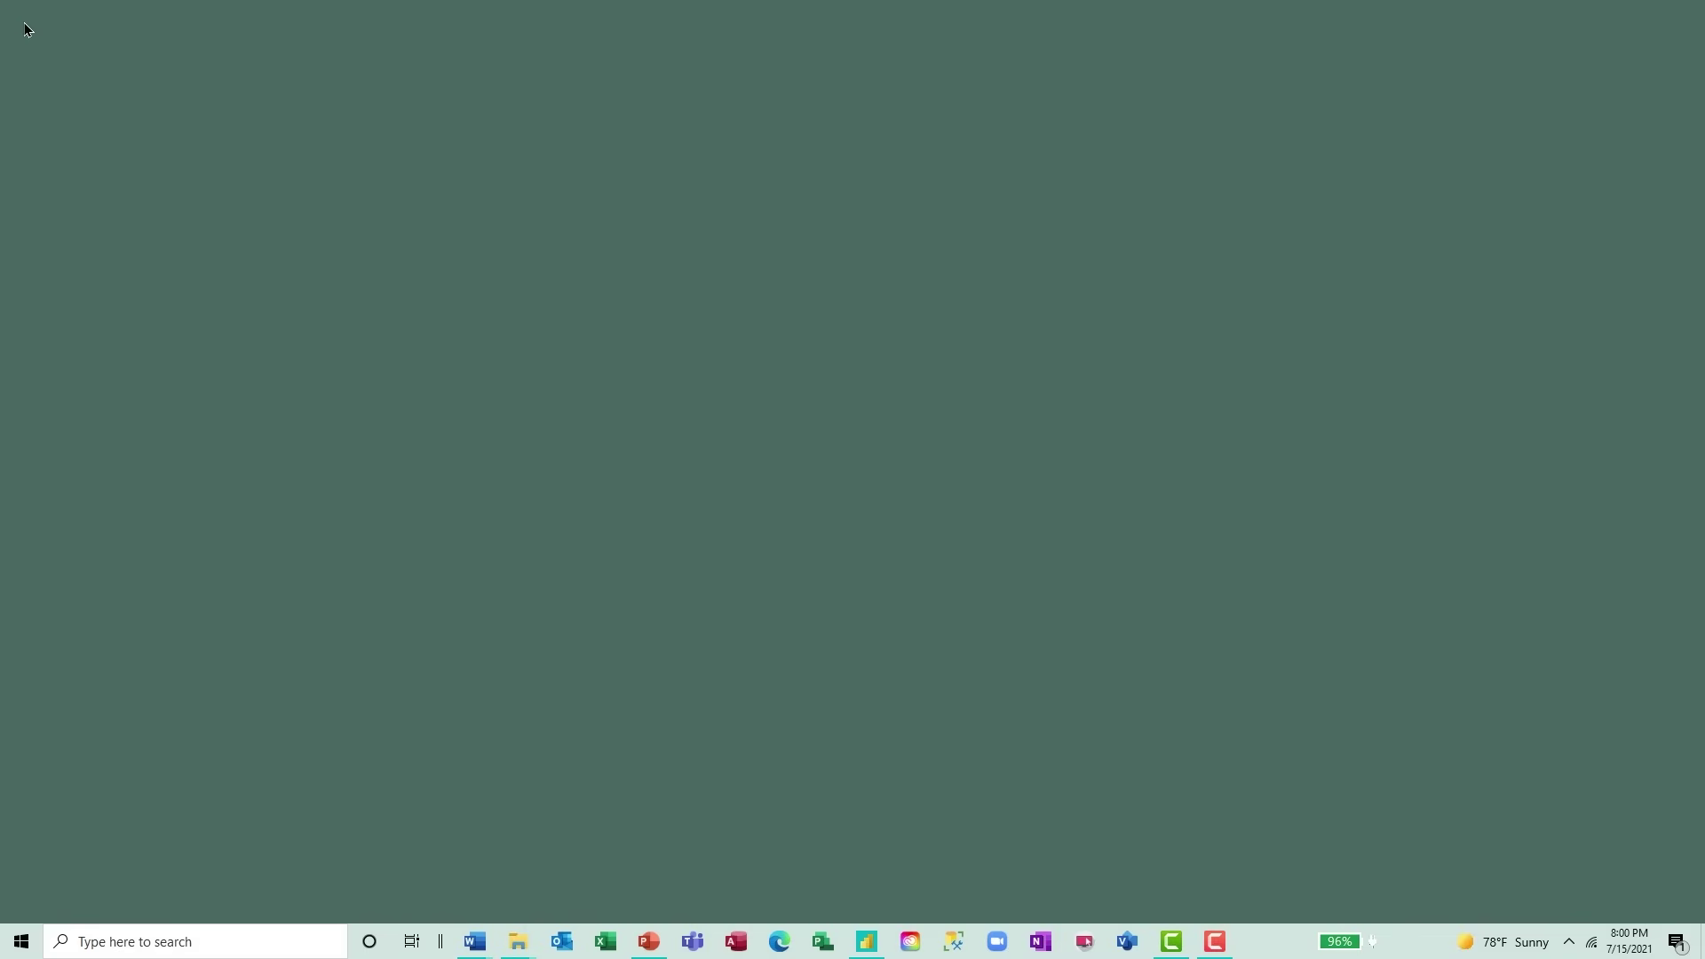
key("super+d")
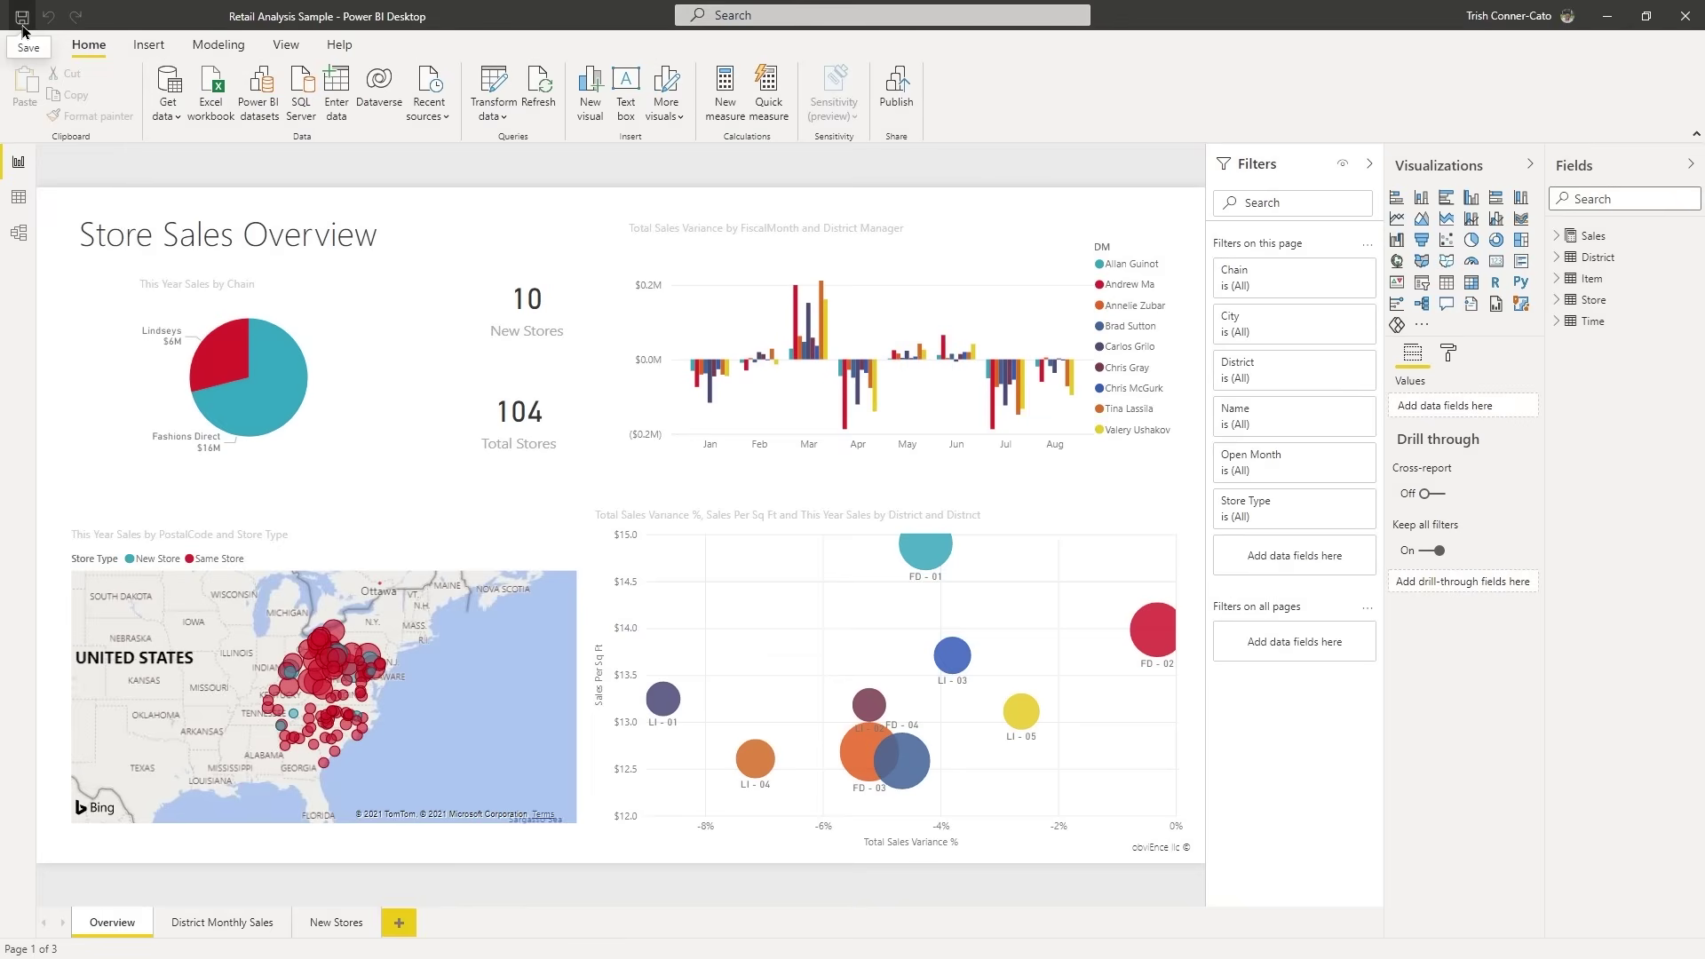
left_click(15, 200)
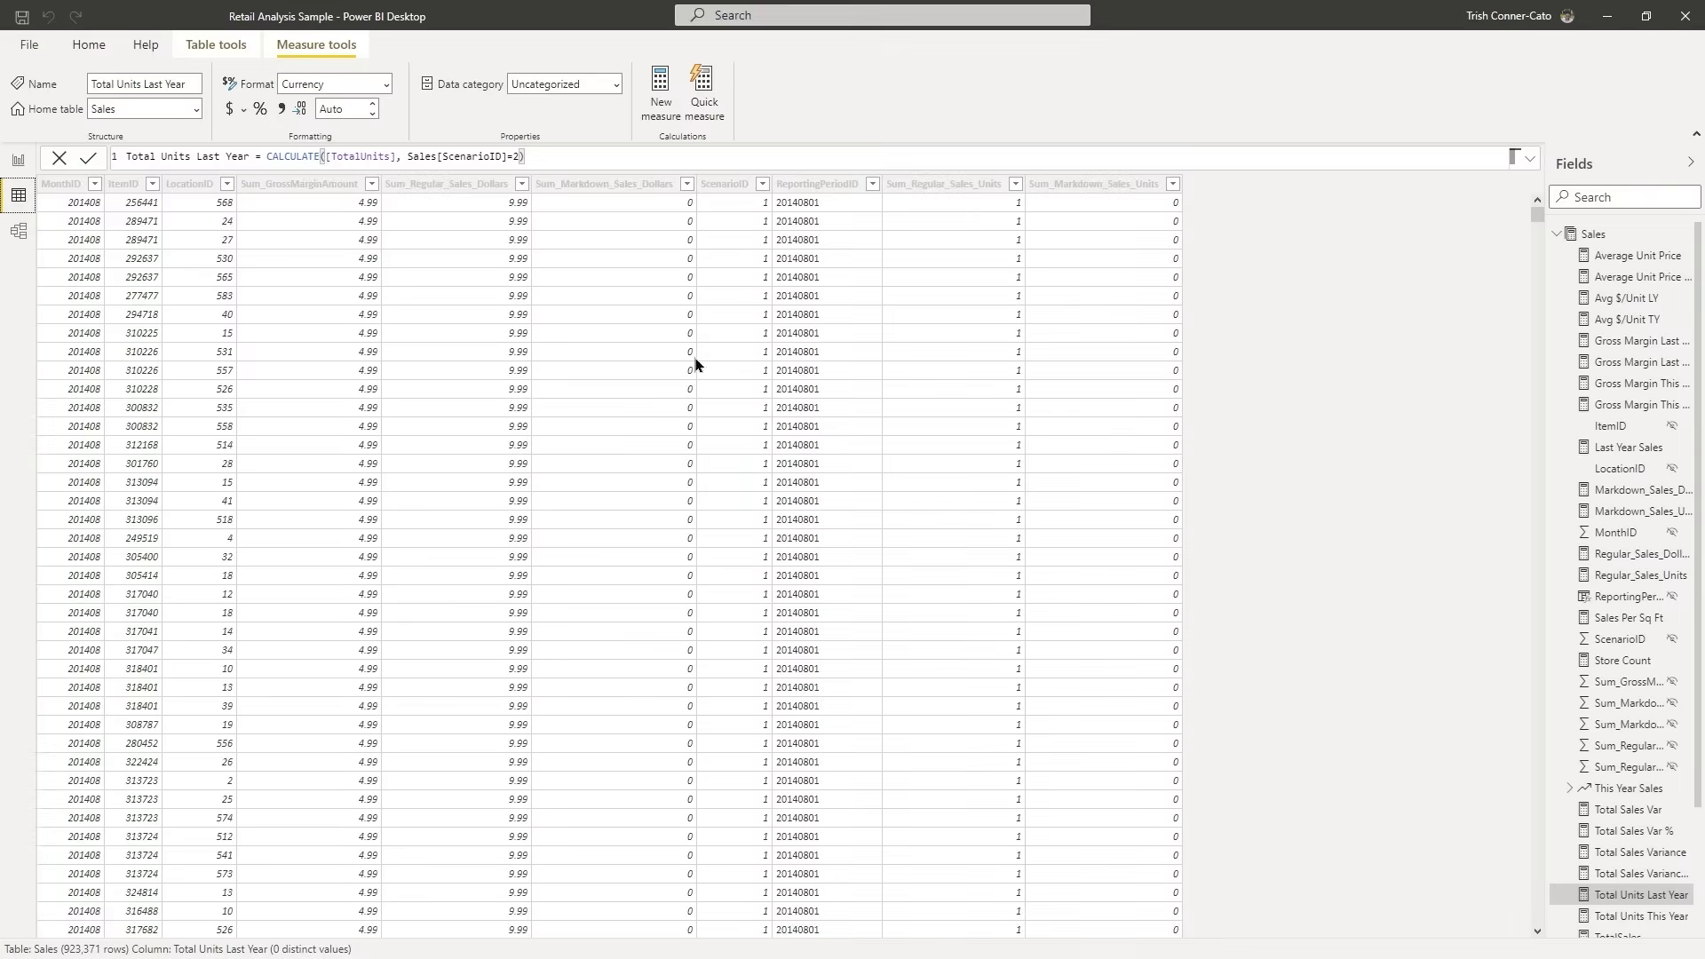
Examine the fields and measures of the Sales table, and the columns and rows of the Time table.
left_click(1557, 234)
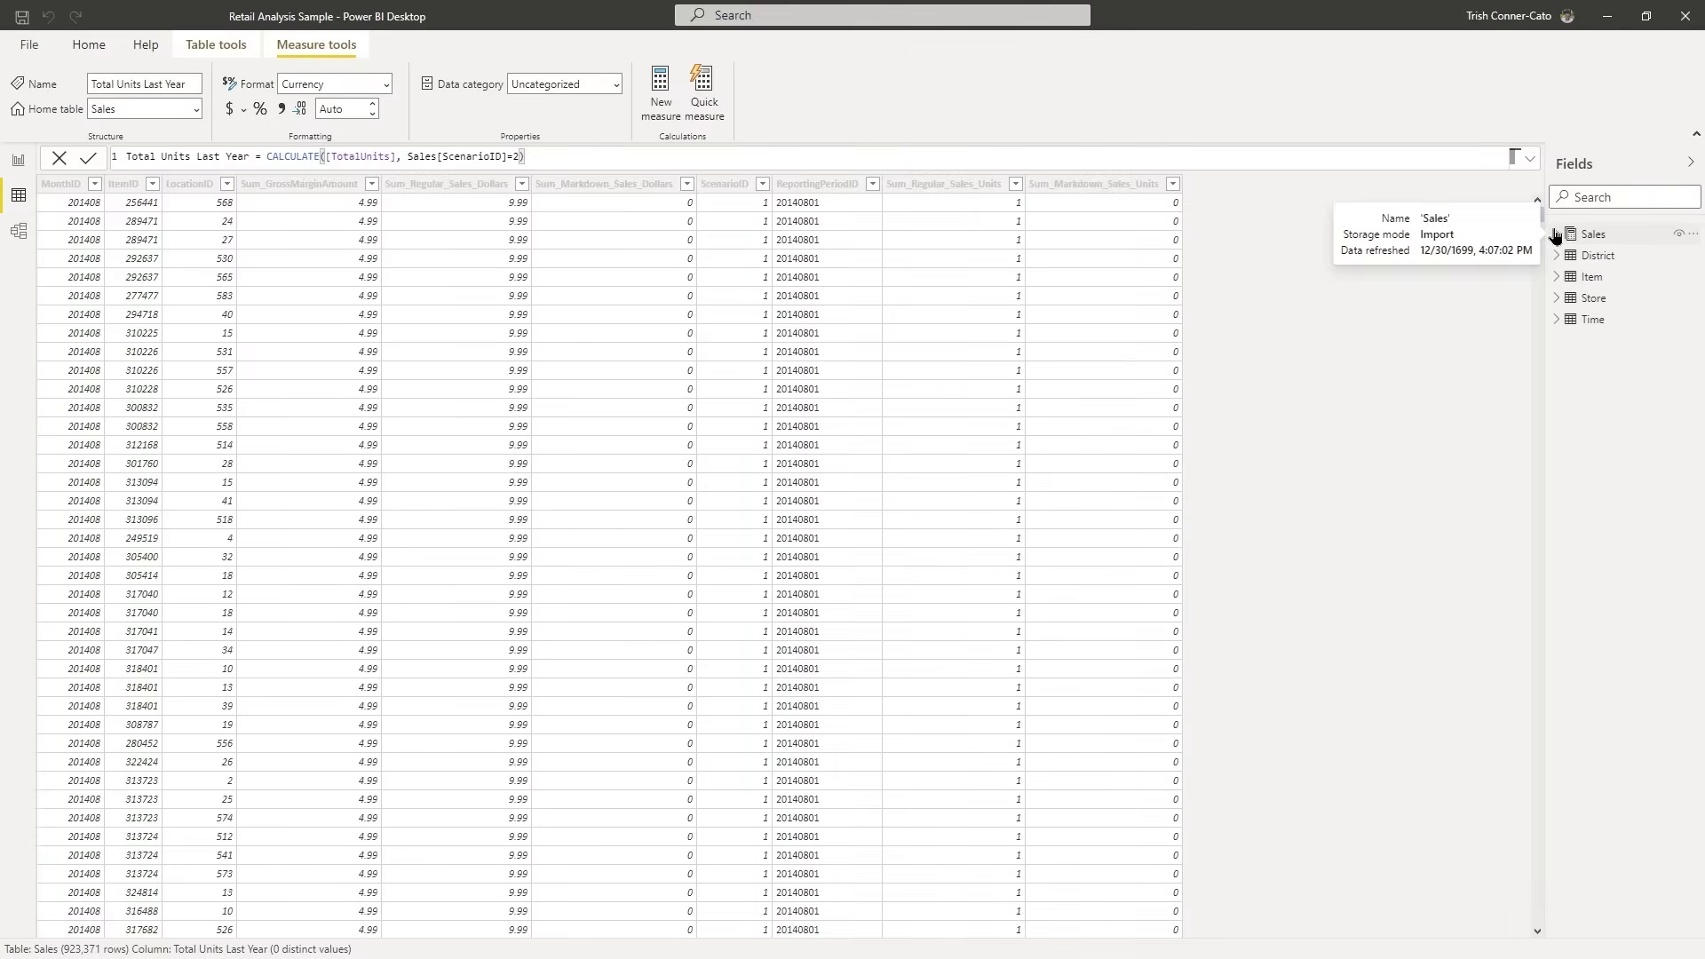
left_click(1555, 234)
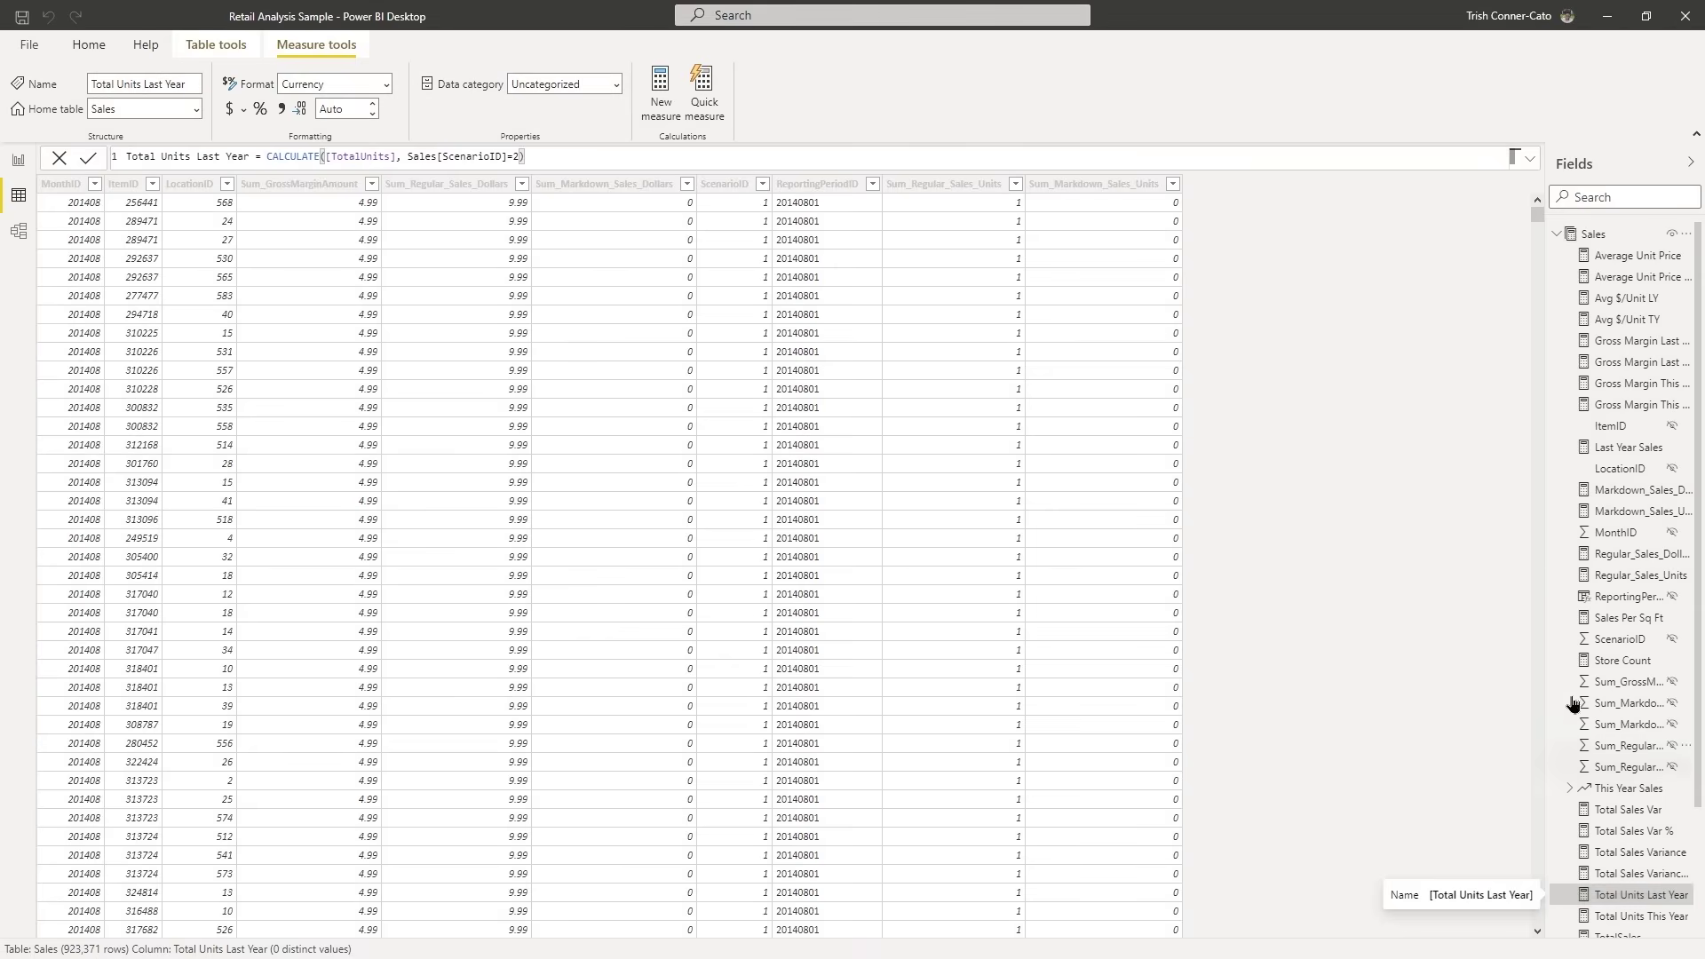
left_click(1557, 234)
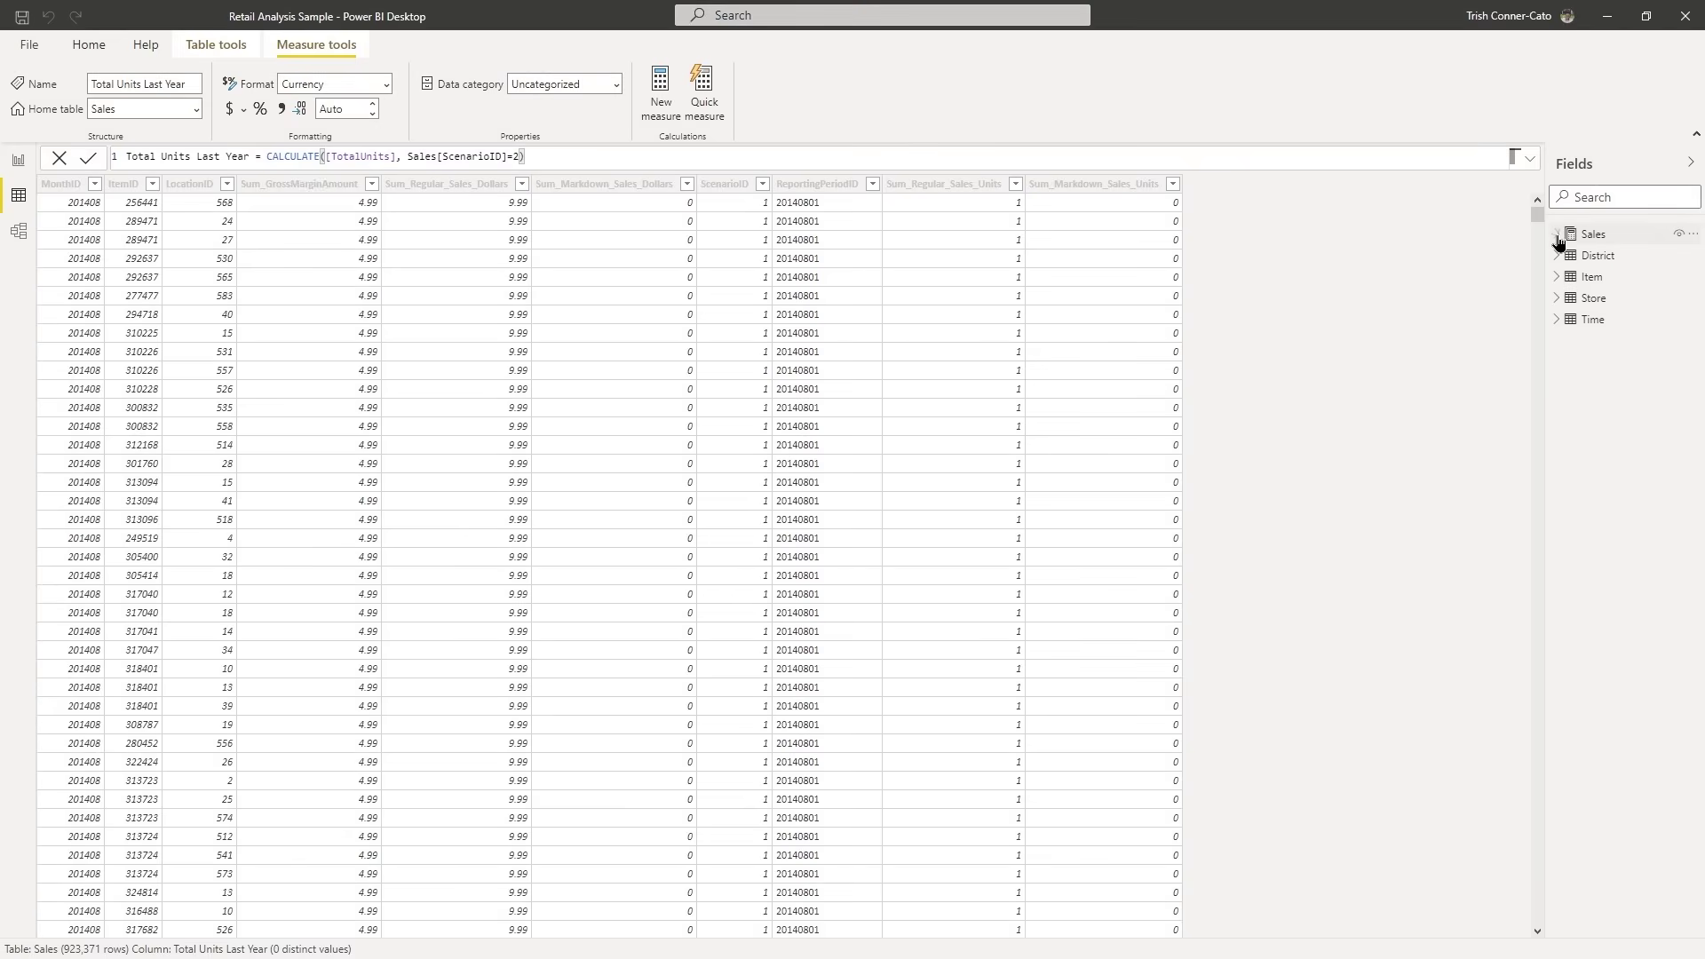
left_click(1557, 320)
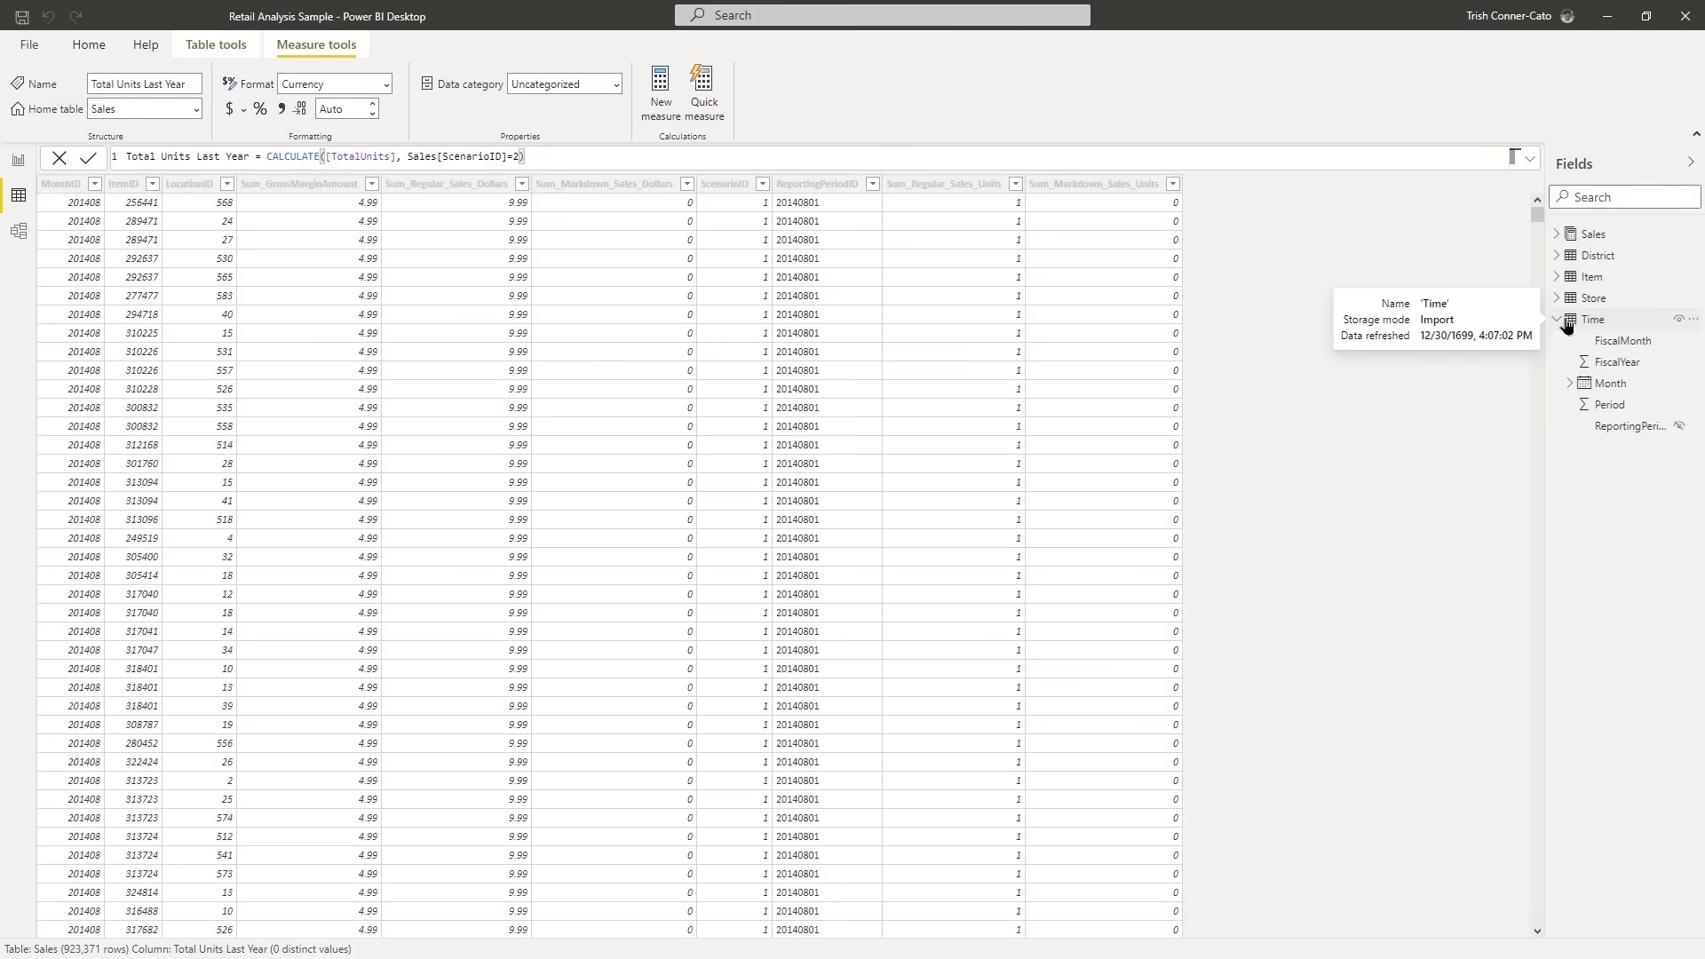
left_click(1568, 326)
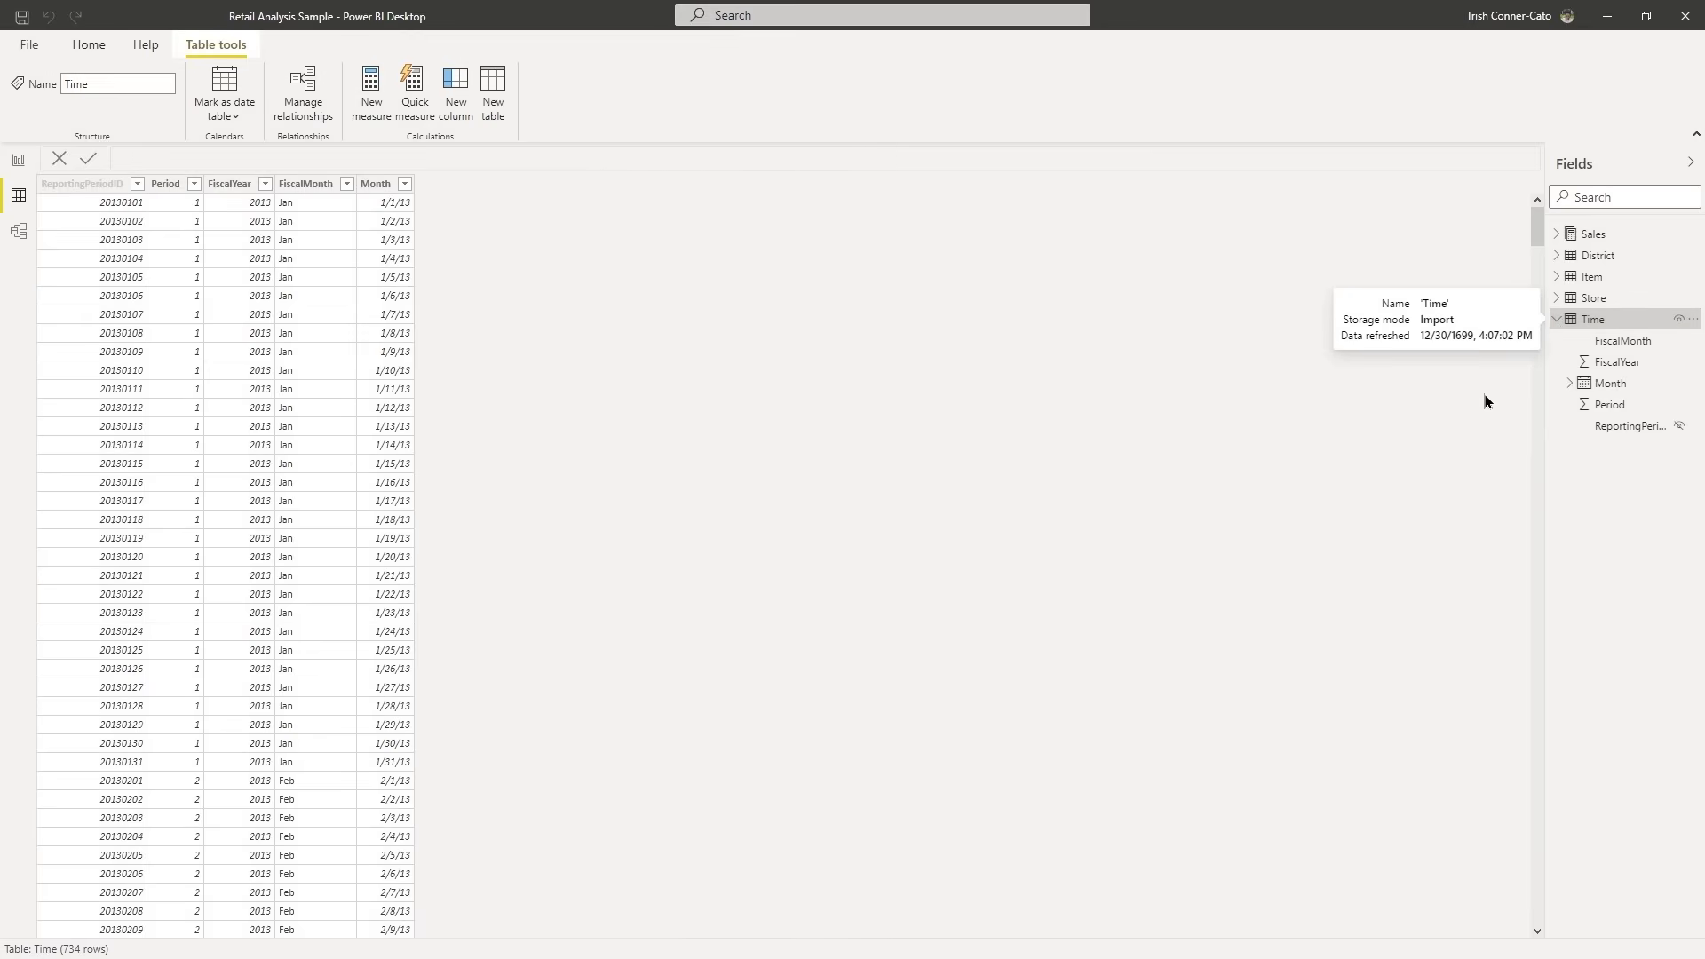
In the report view, add a new page and place the Total Units This Year measure from Sales on its canvas.
left_click(17, 163)
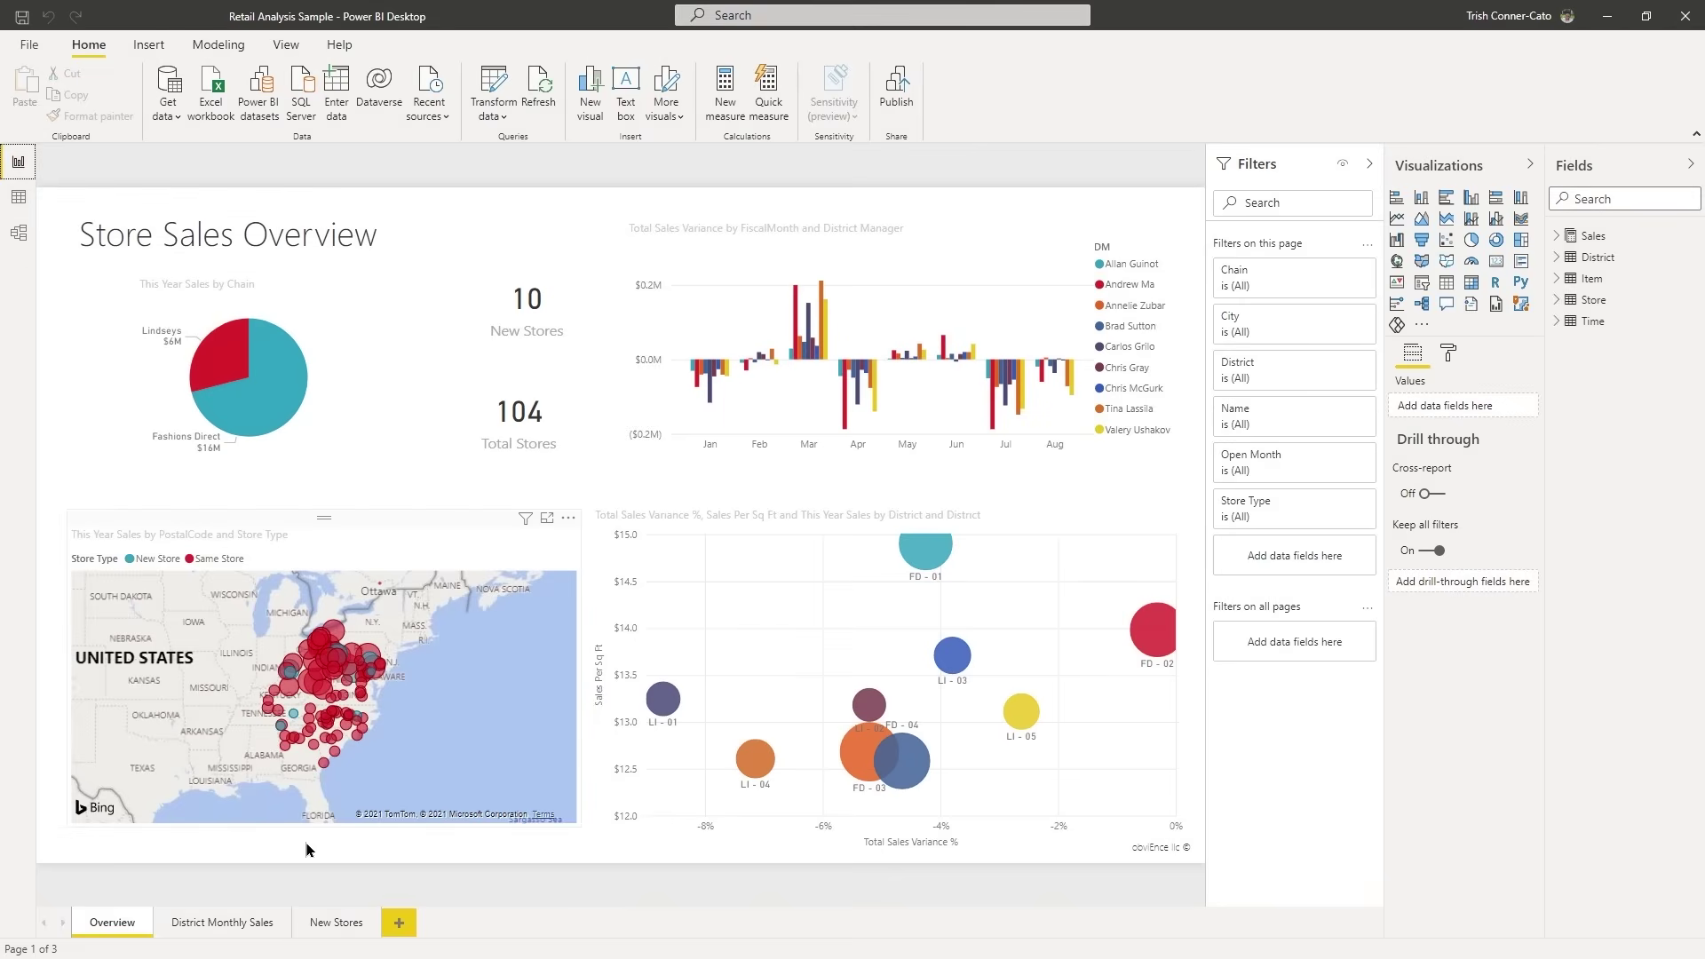
left_click(396, 924)
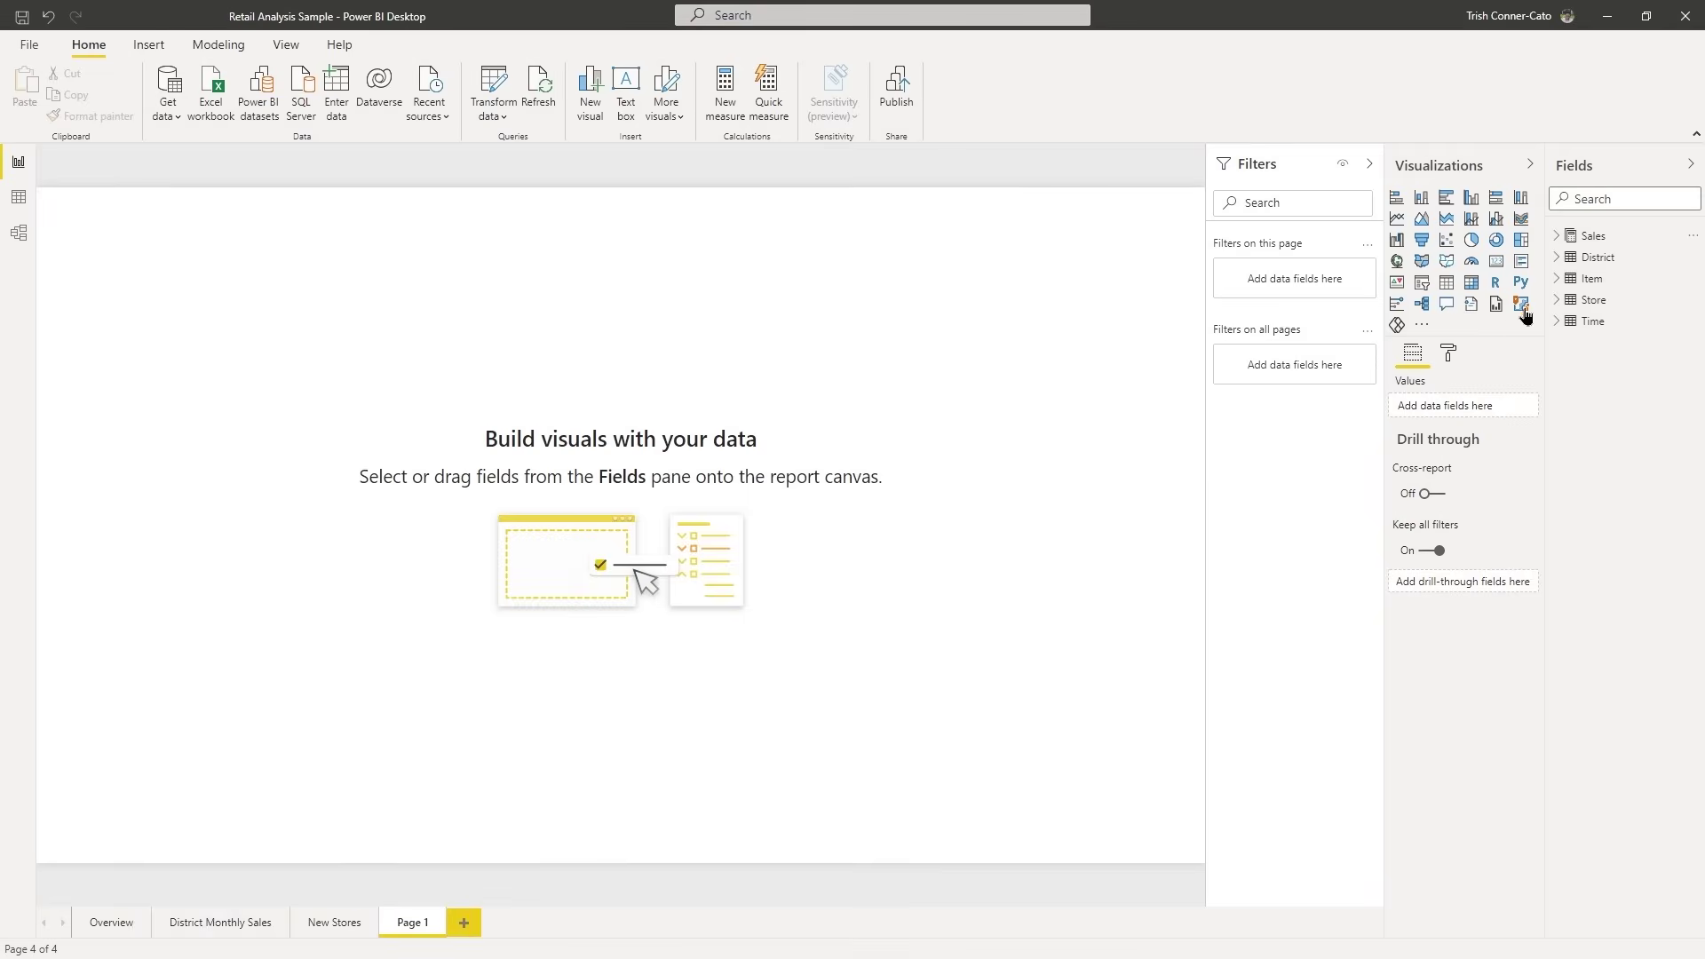
left_click(1555, 237)
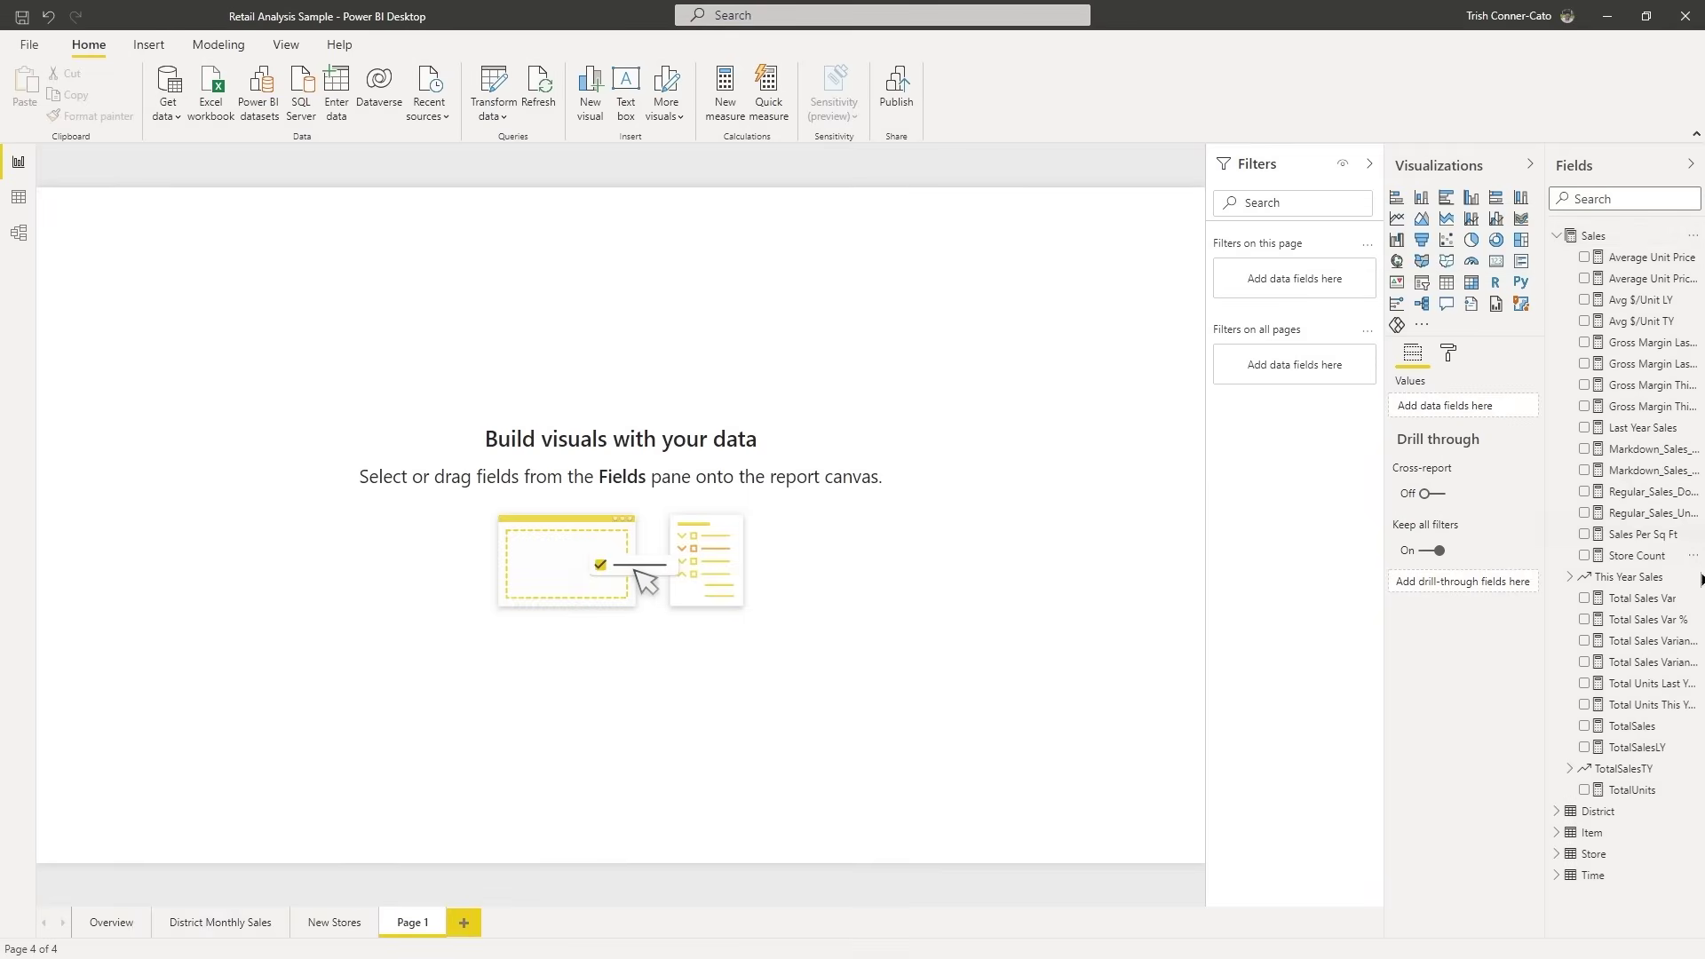
left_click(1634, 706)
left_click_drag(1634, 706, 557, 481)
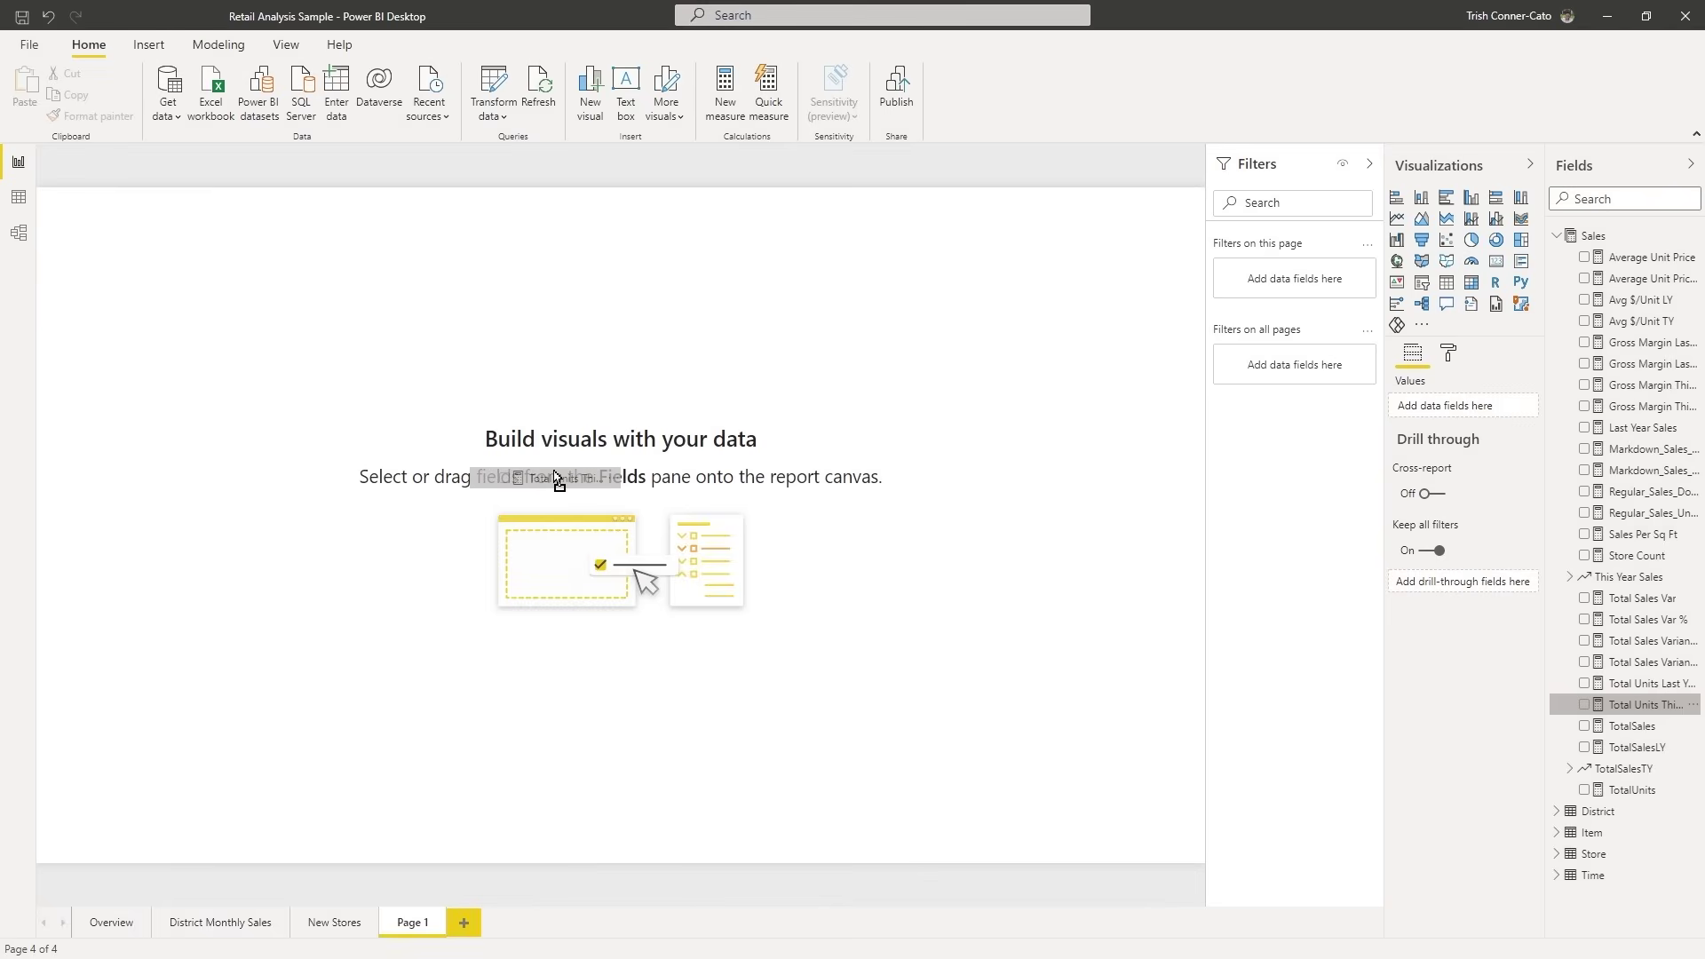
Build a column chart of Total Units This Year by FiscalMonth from the Time table, widening it and centring it on the page.
left_click_drag(558, 480, 548, 480)
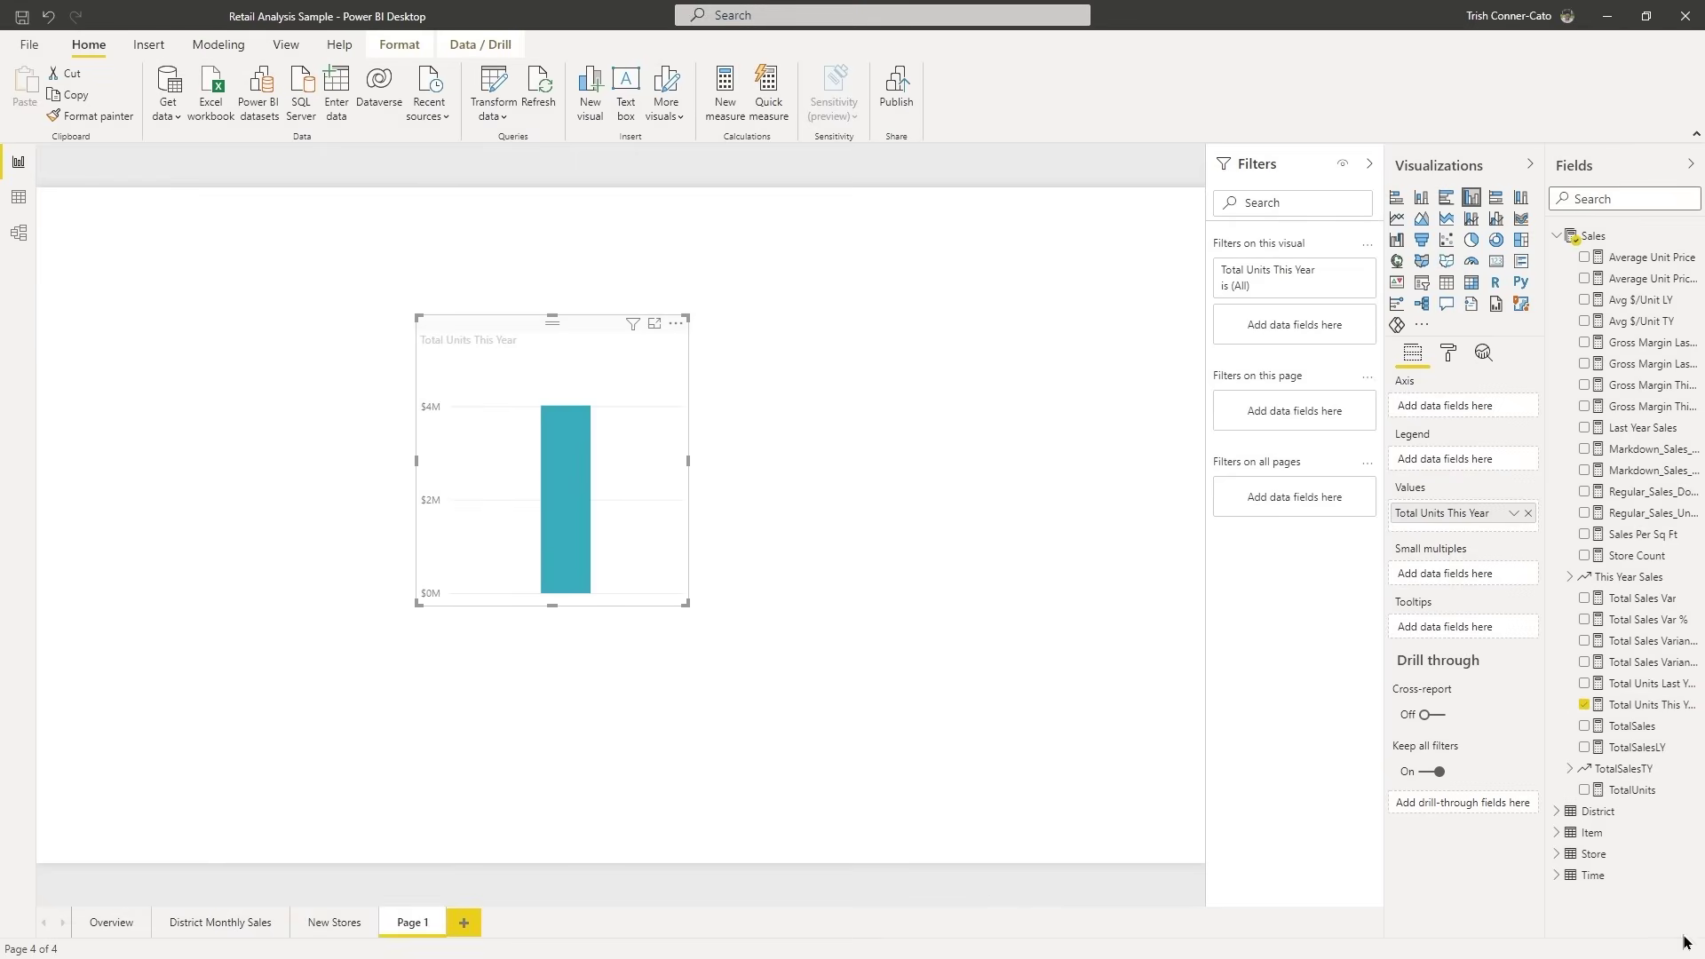
left_click(1557, 876)
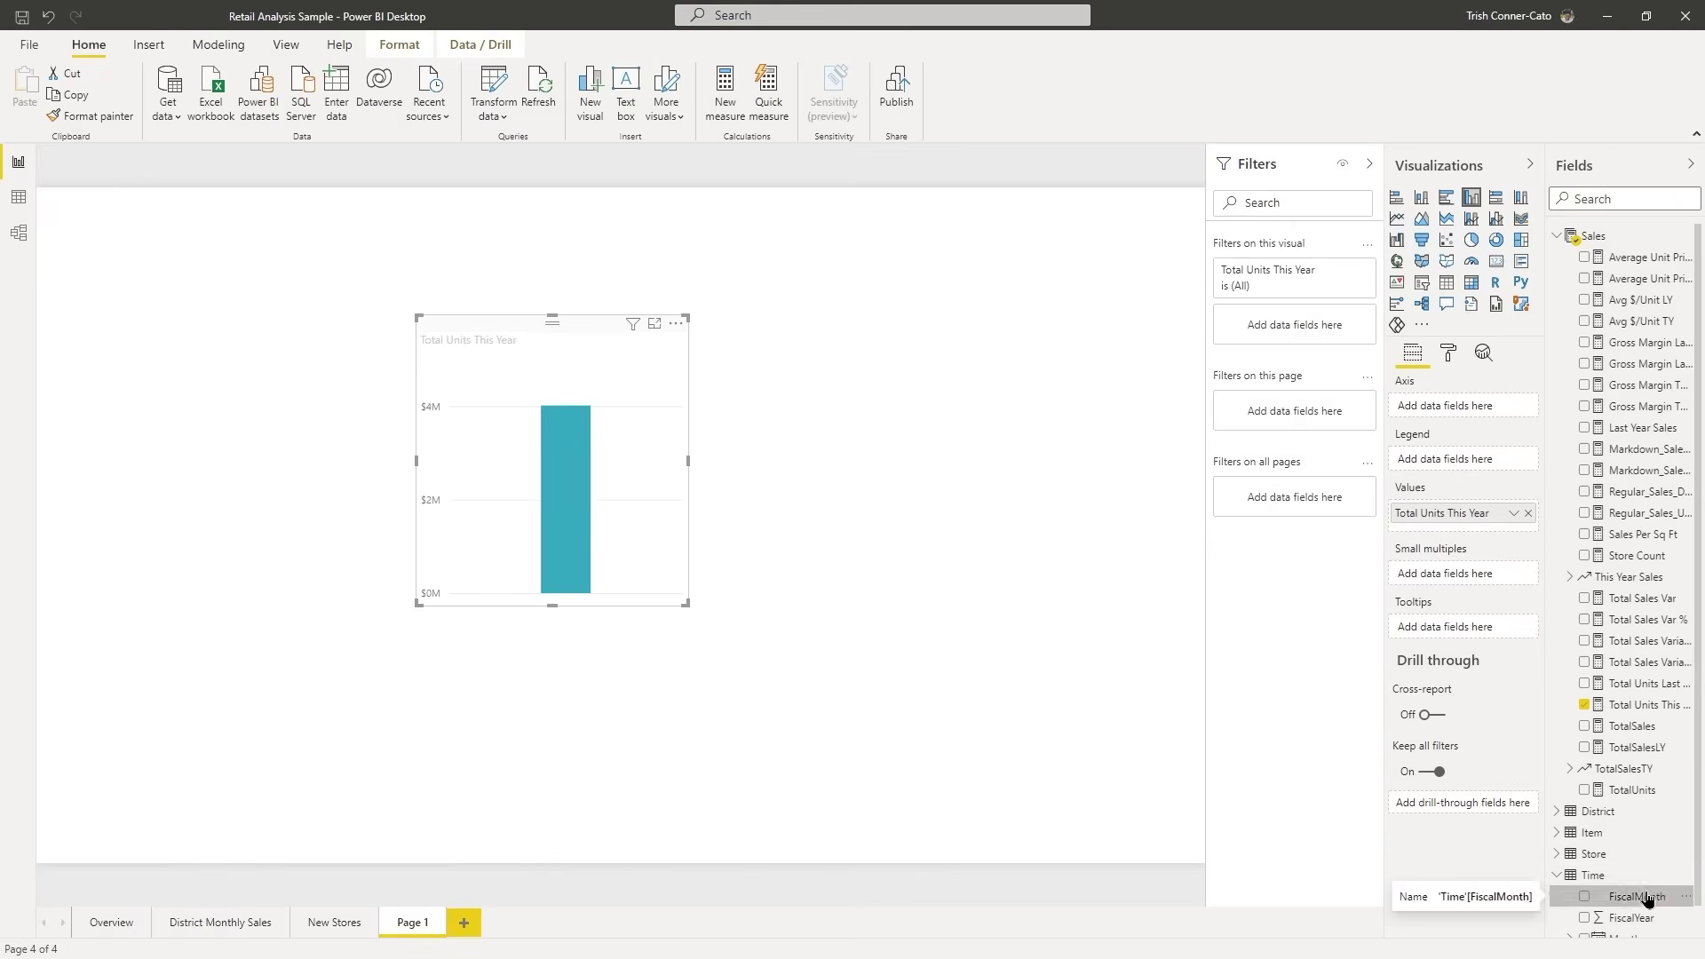
left_click_drag(1648, 898, 639, 488)
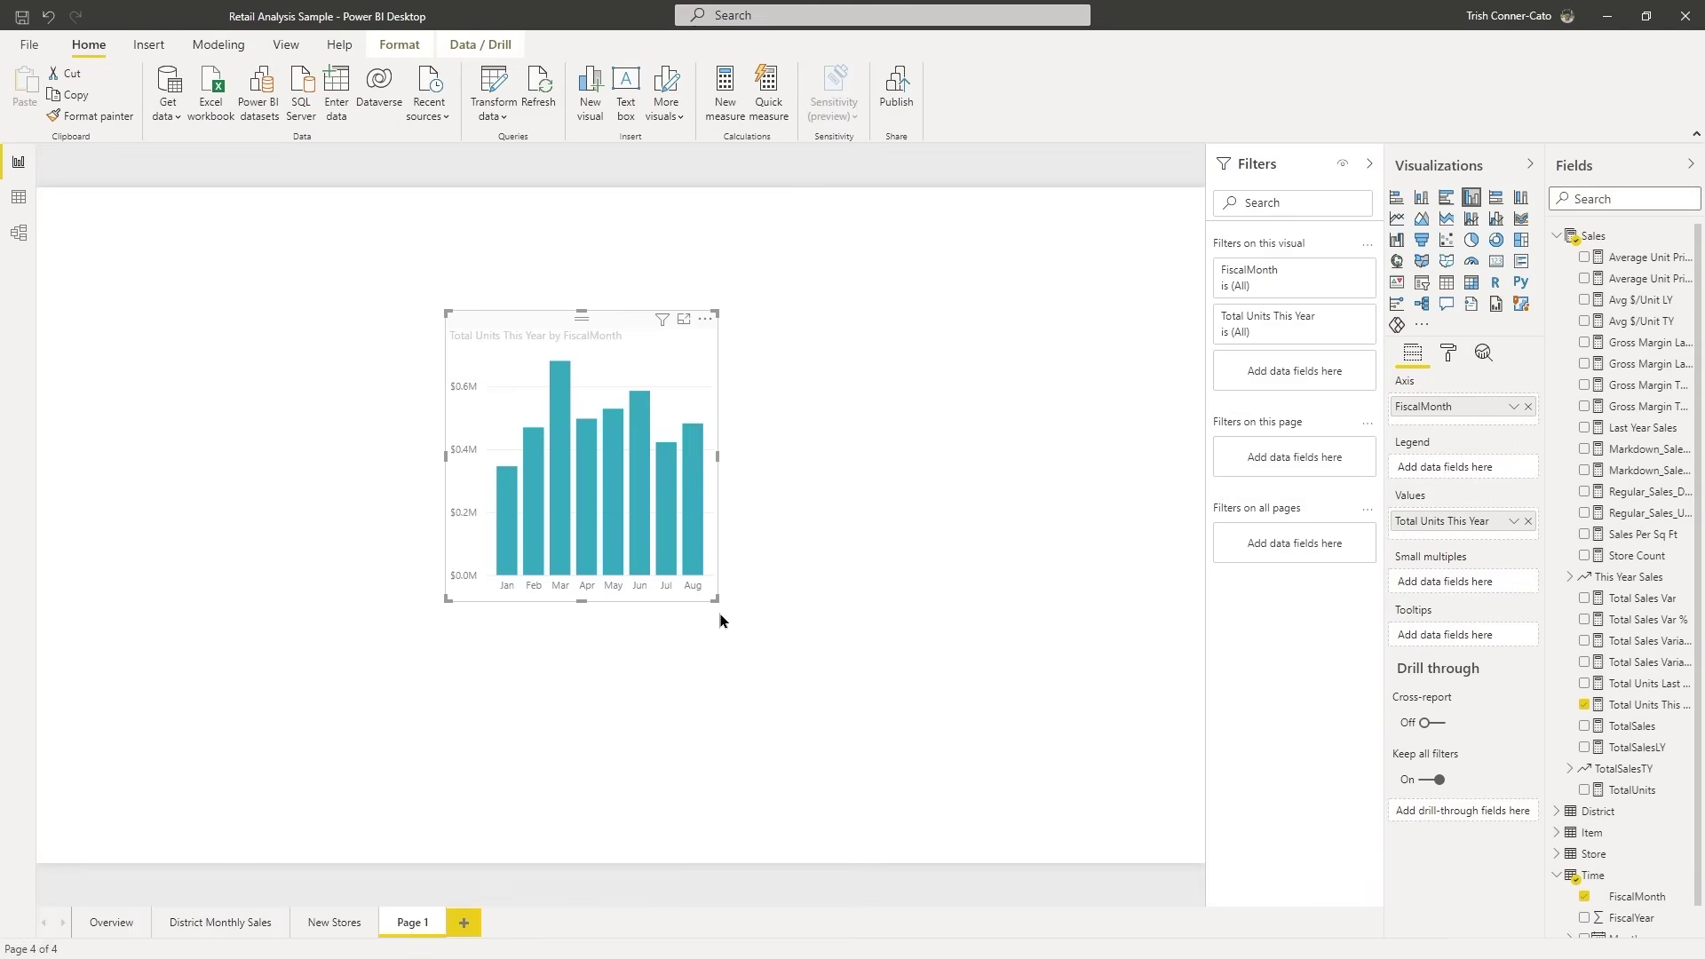
left_click_drag(711, 596, 1106, 612)
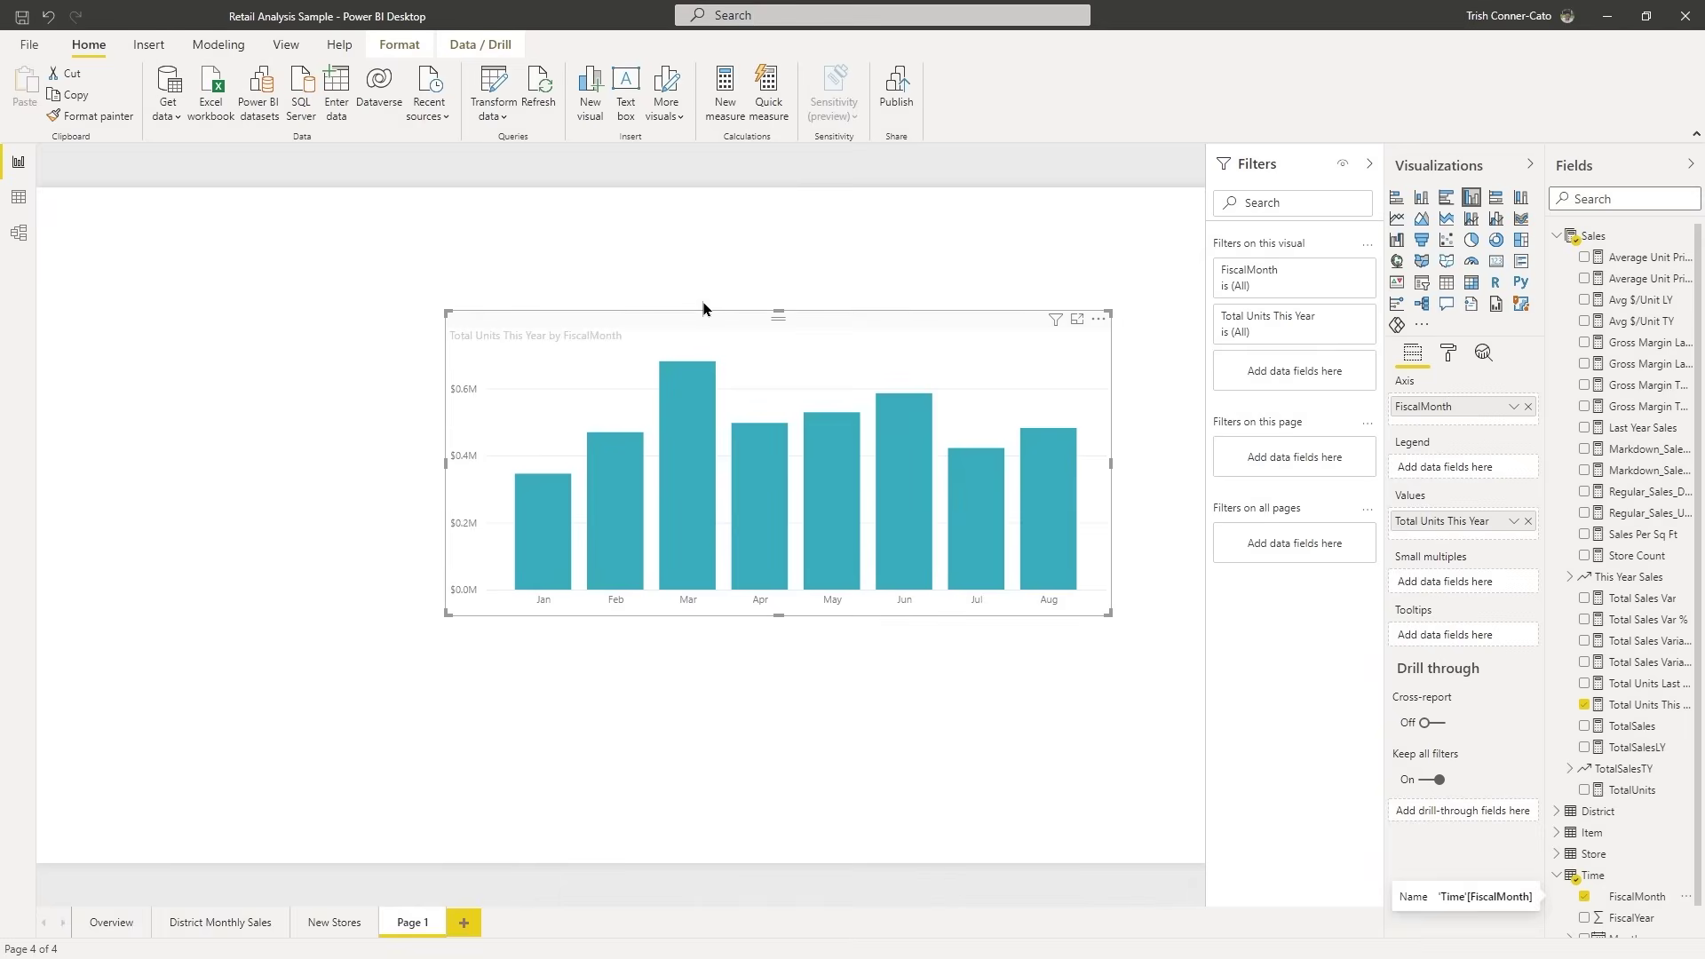
left_click_drag(716, 332, 577, 325)
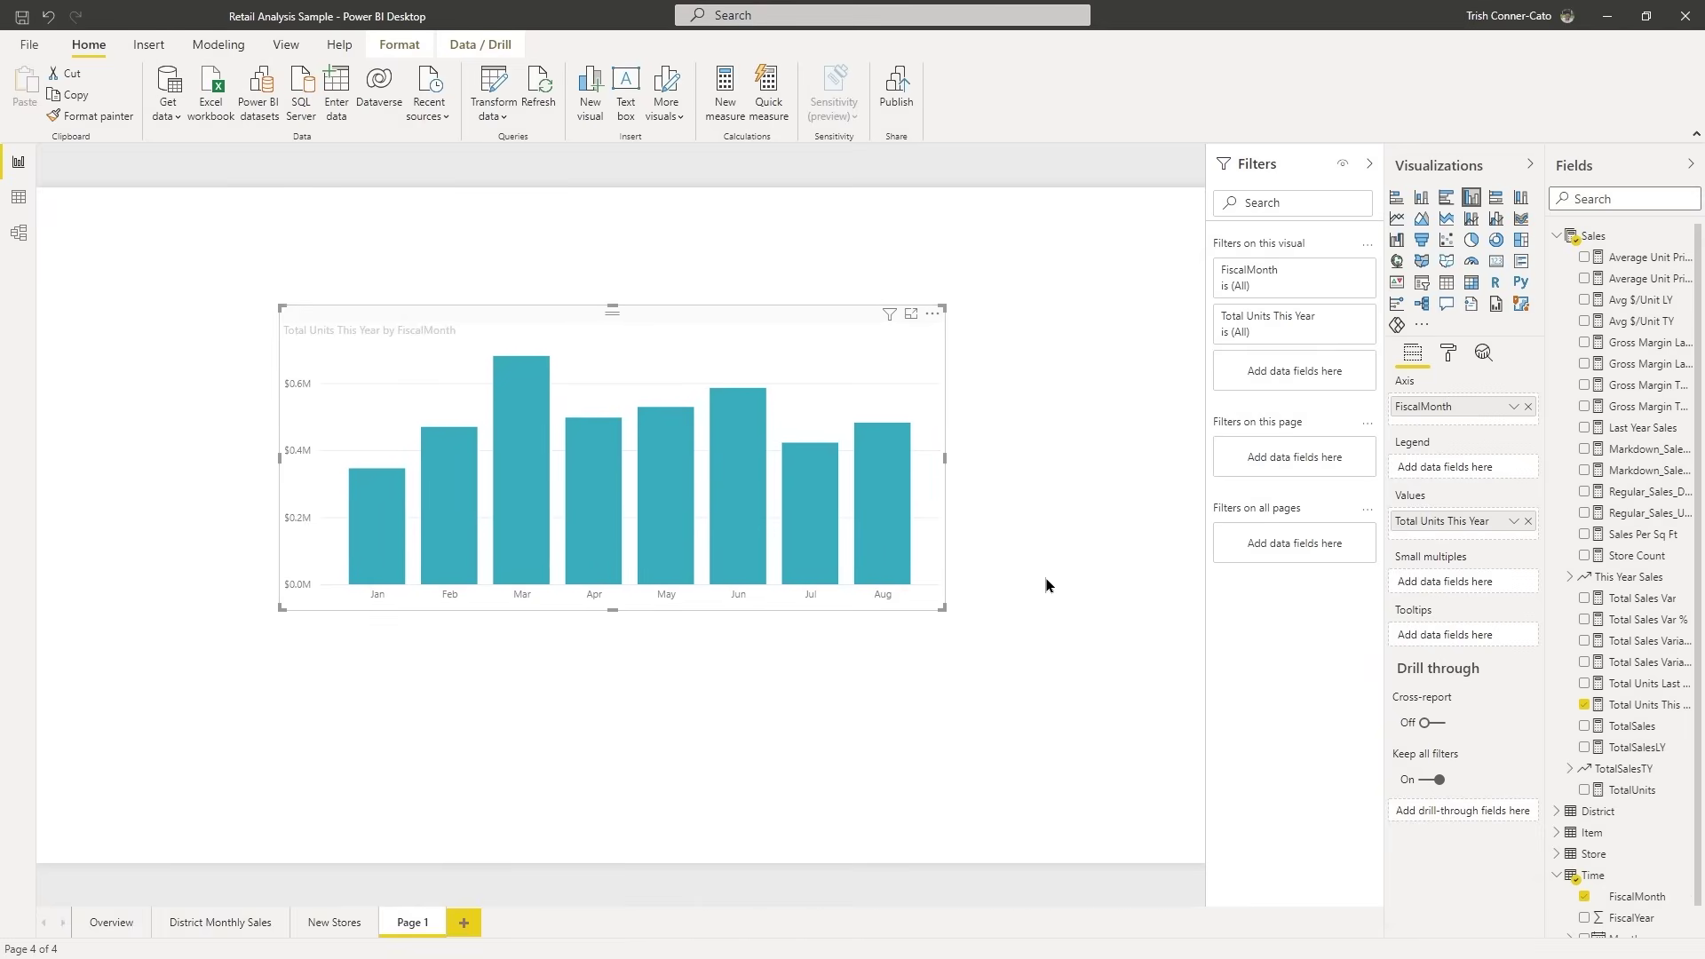
Sort the column chart by FiscalMonth in ascending order and save the file.
left_click(931, 317)
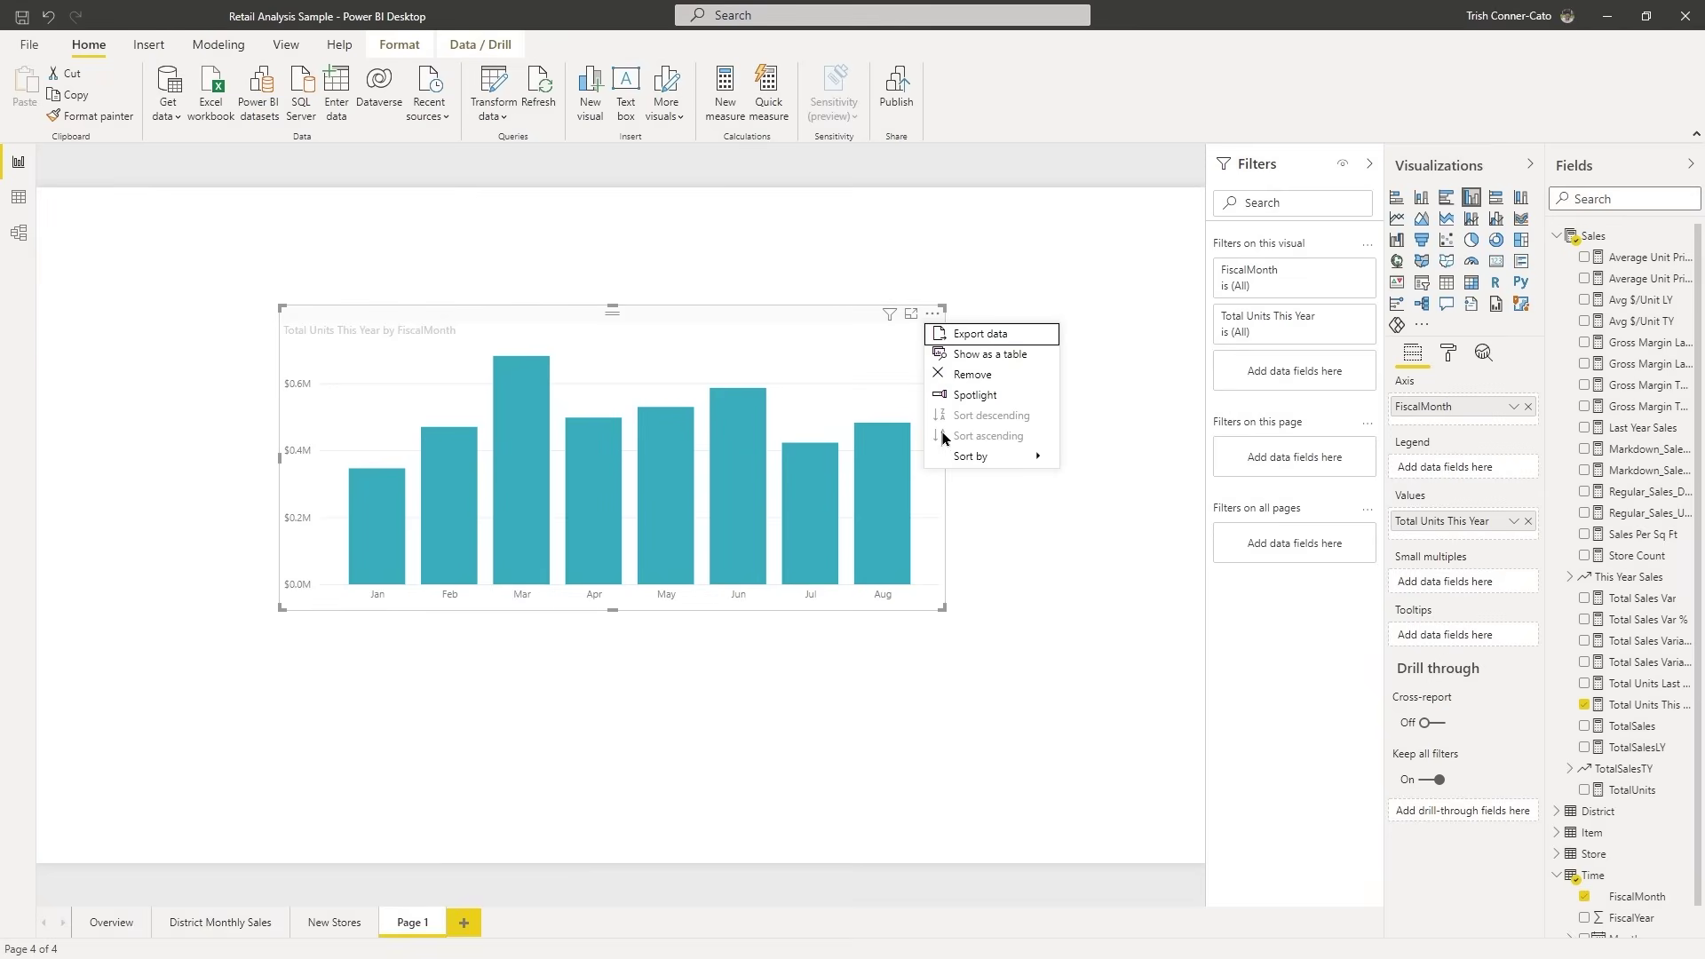
mouse_move(949, 458)
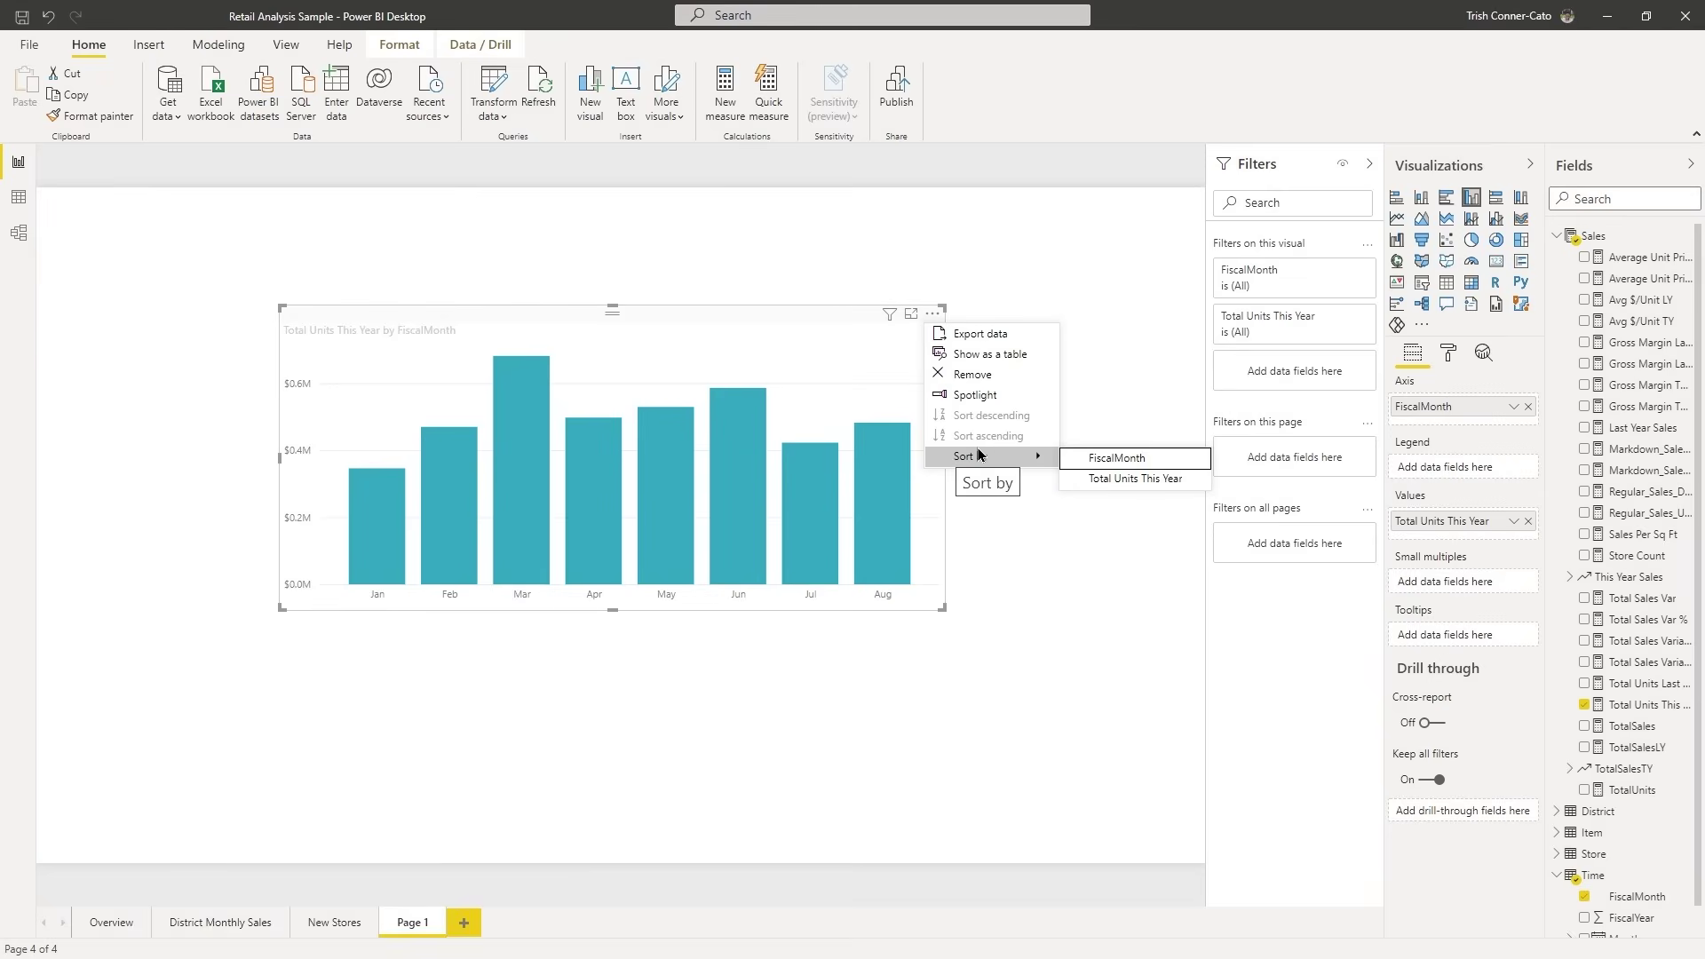
left_click(1124, 461)
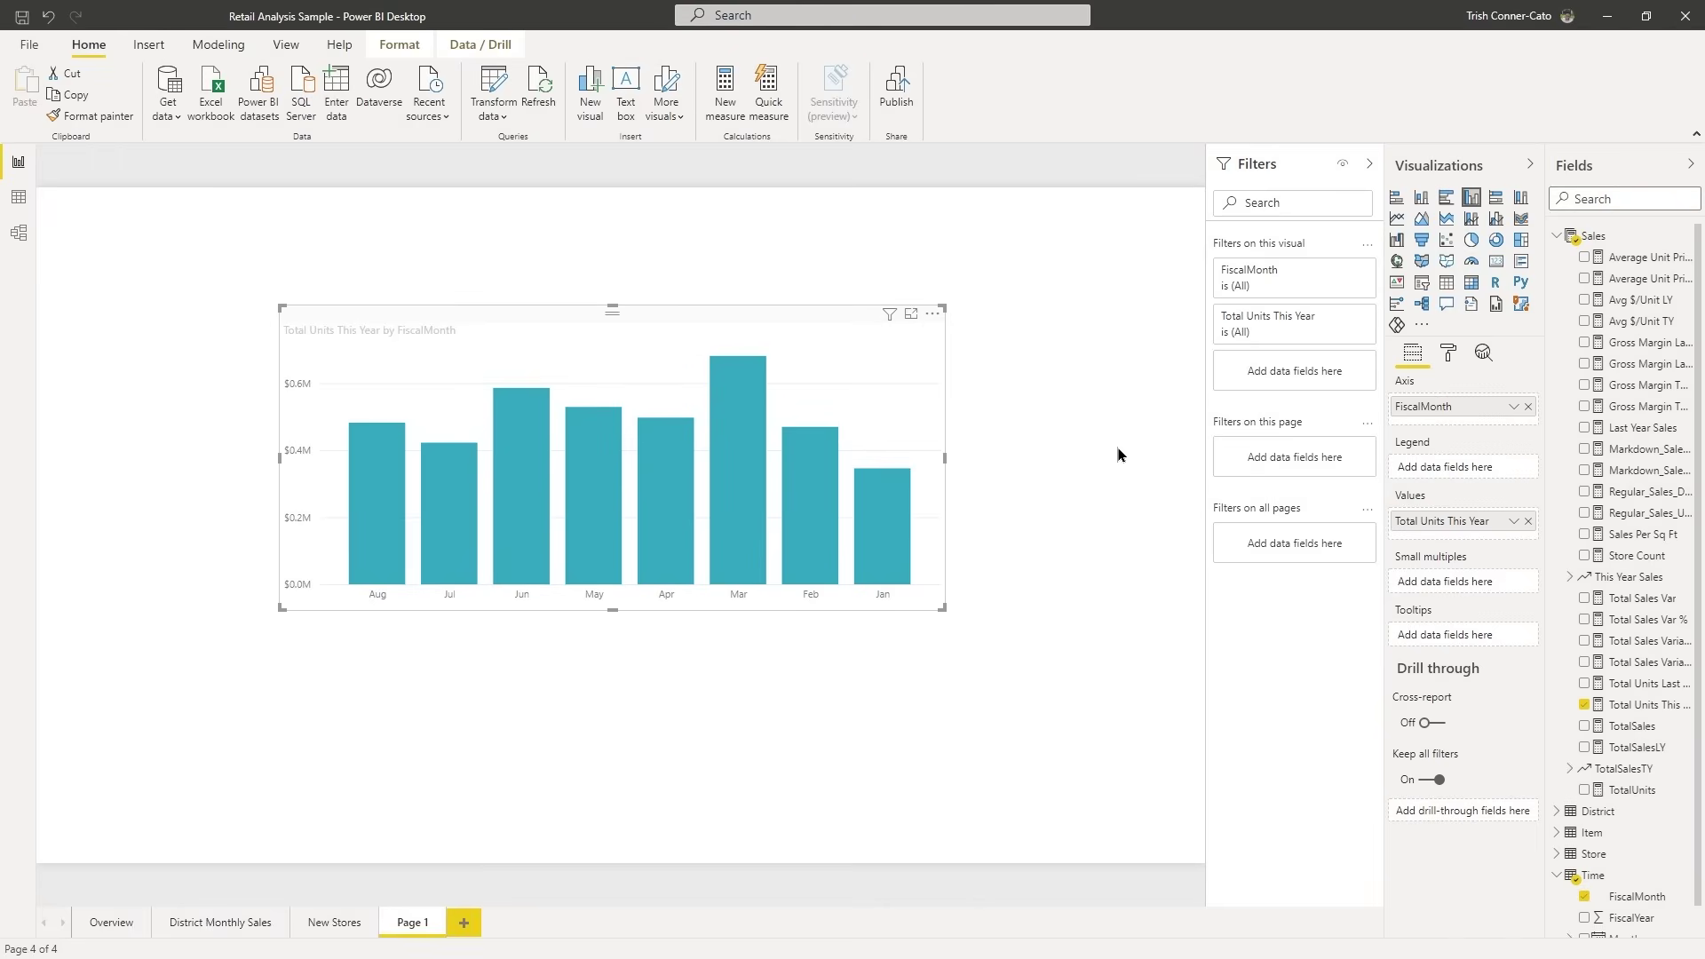
left_click(930, 318)
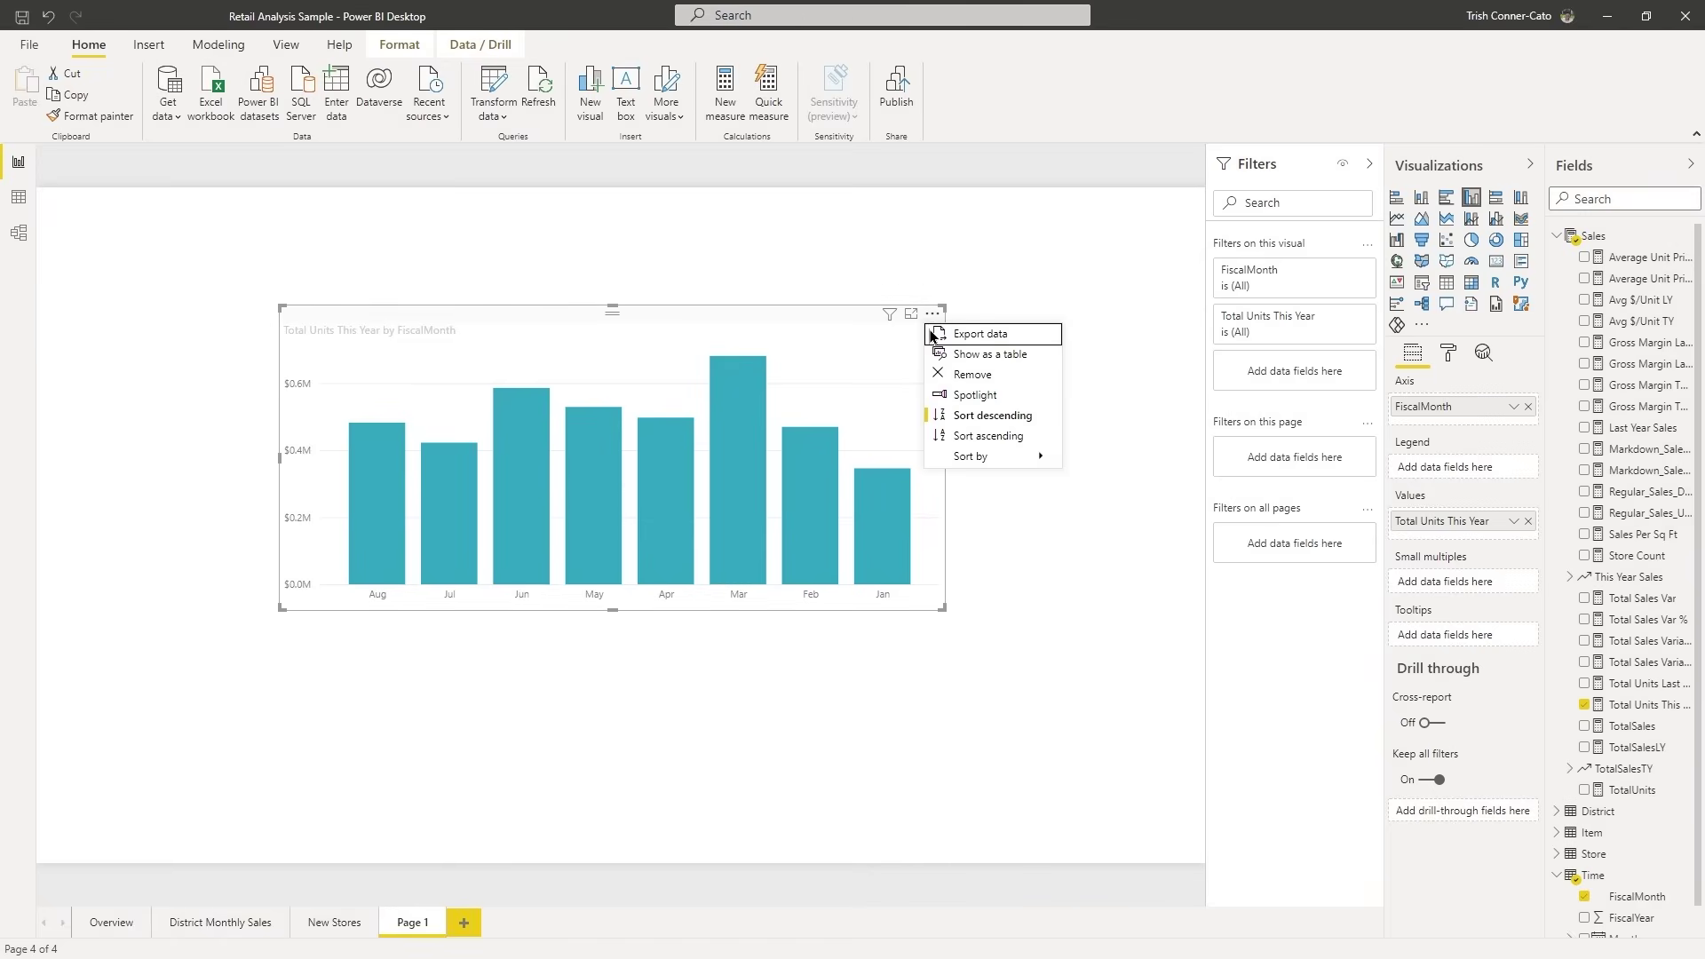
left_click(960, 437)
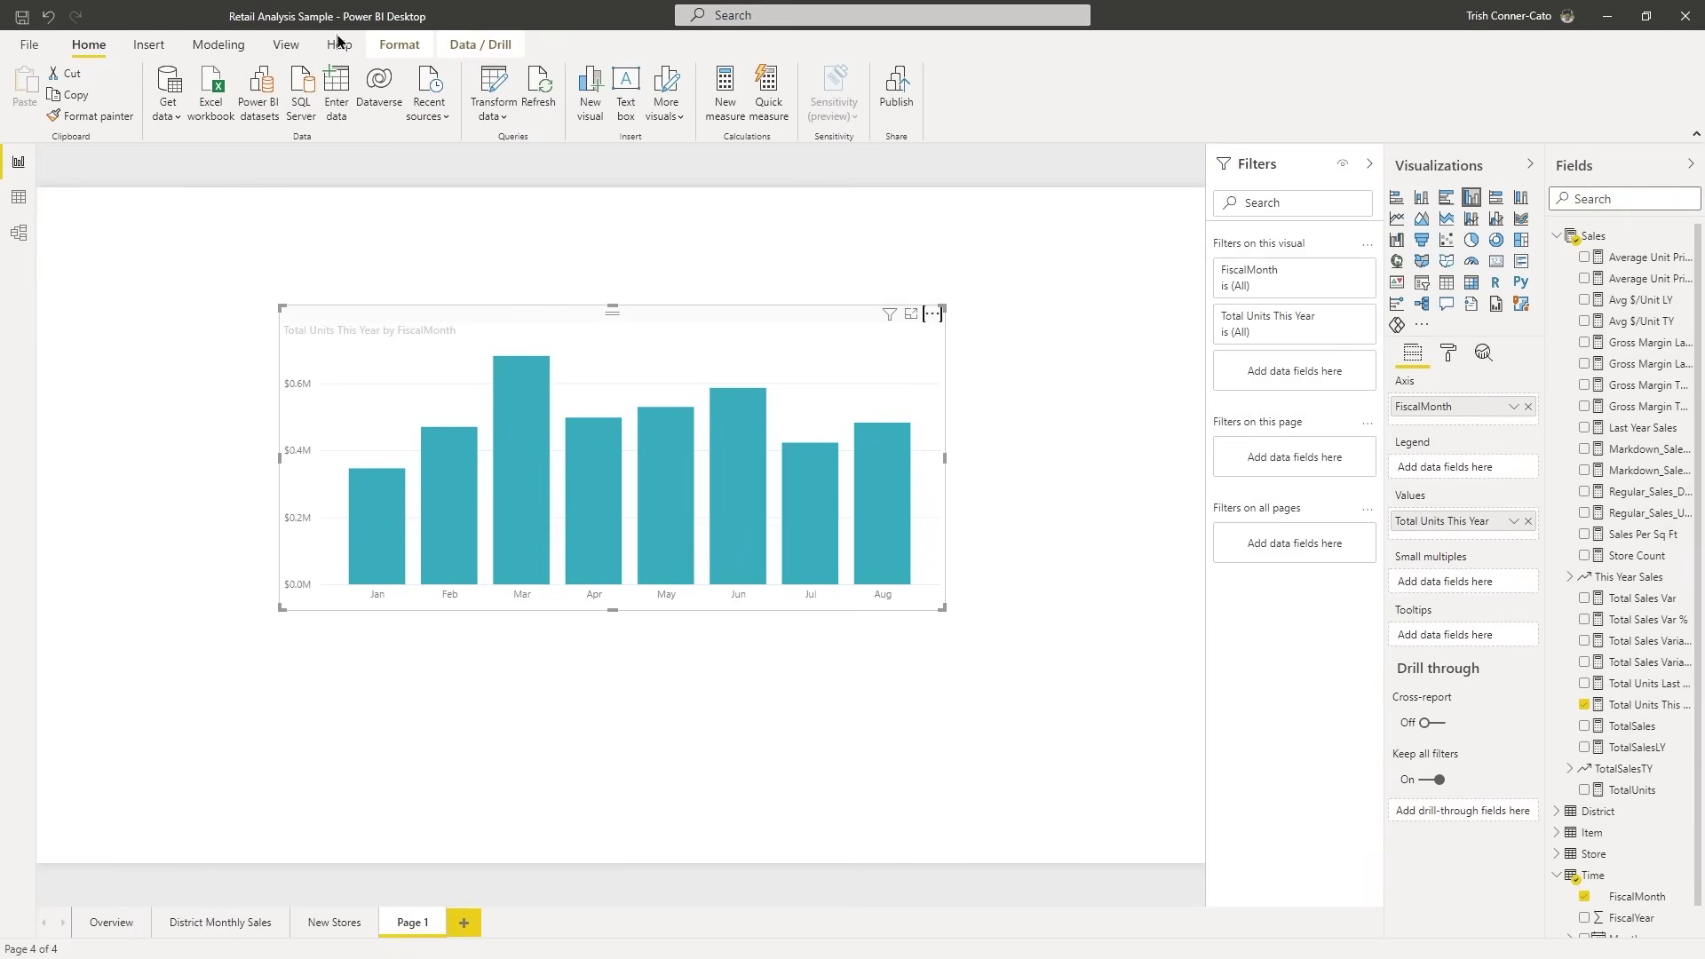
left_click(22, 20)
Convert the column chart to a KPI visual and set Total Units Last Year as its target goal.
left_click(1398, 284)
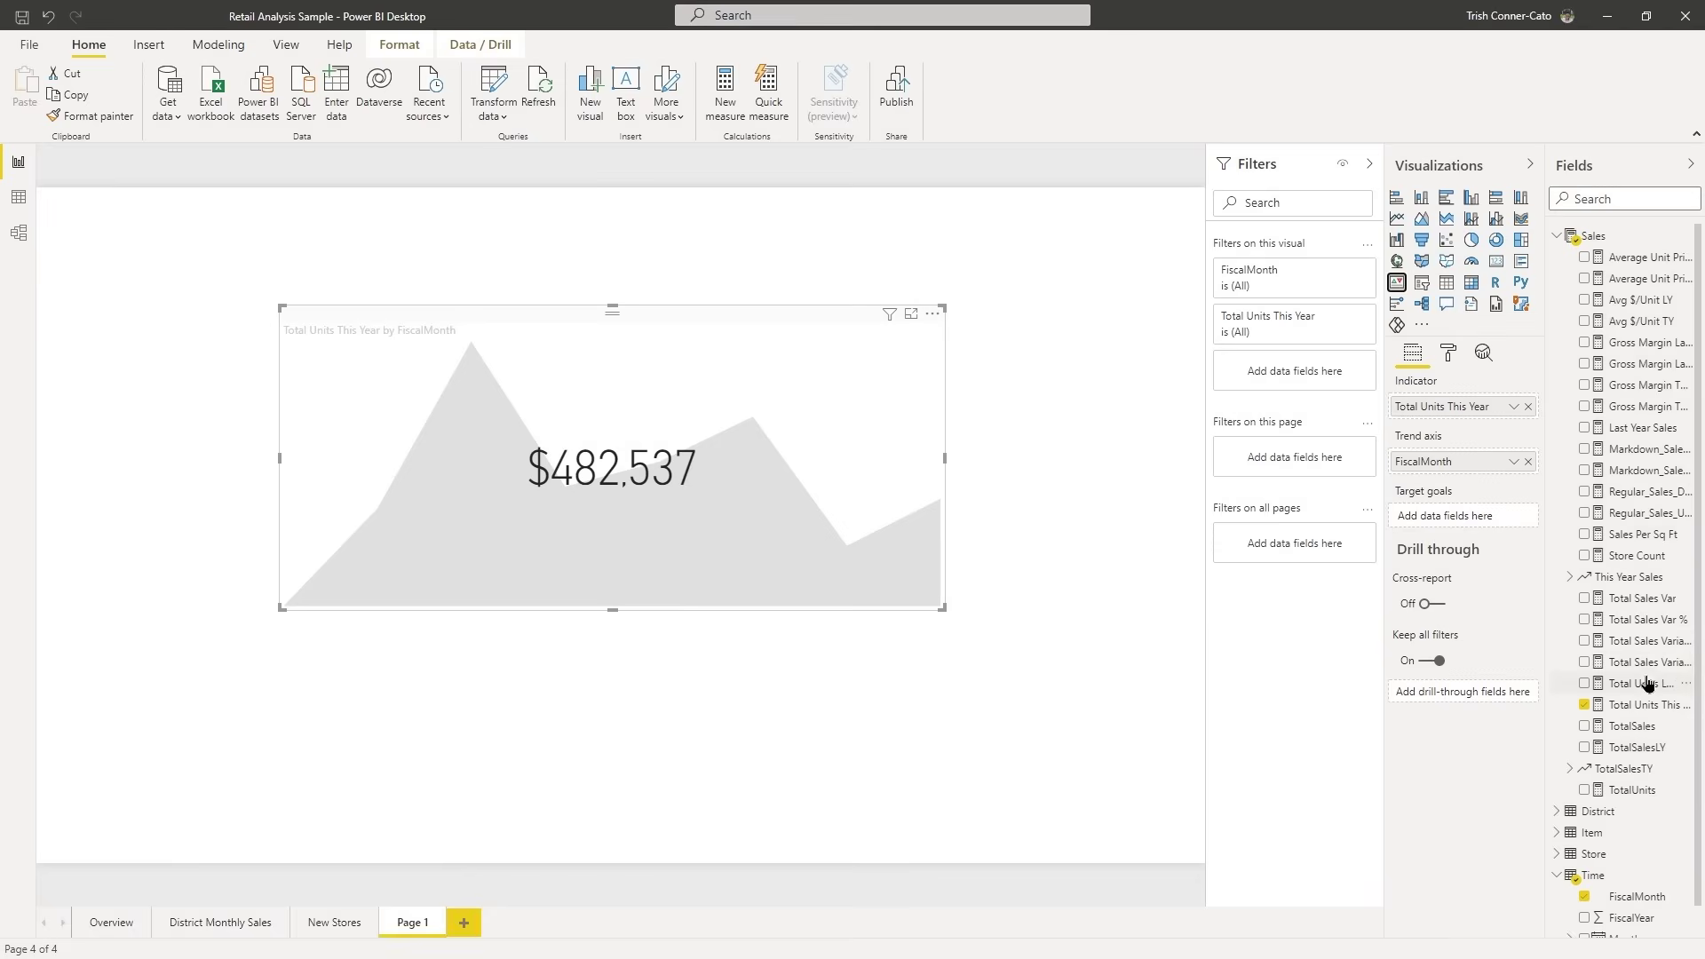
left_click_drag(1644, 687, 1448, 519)
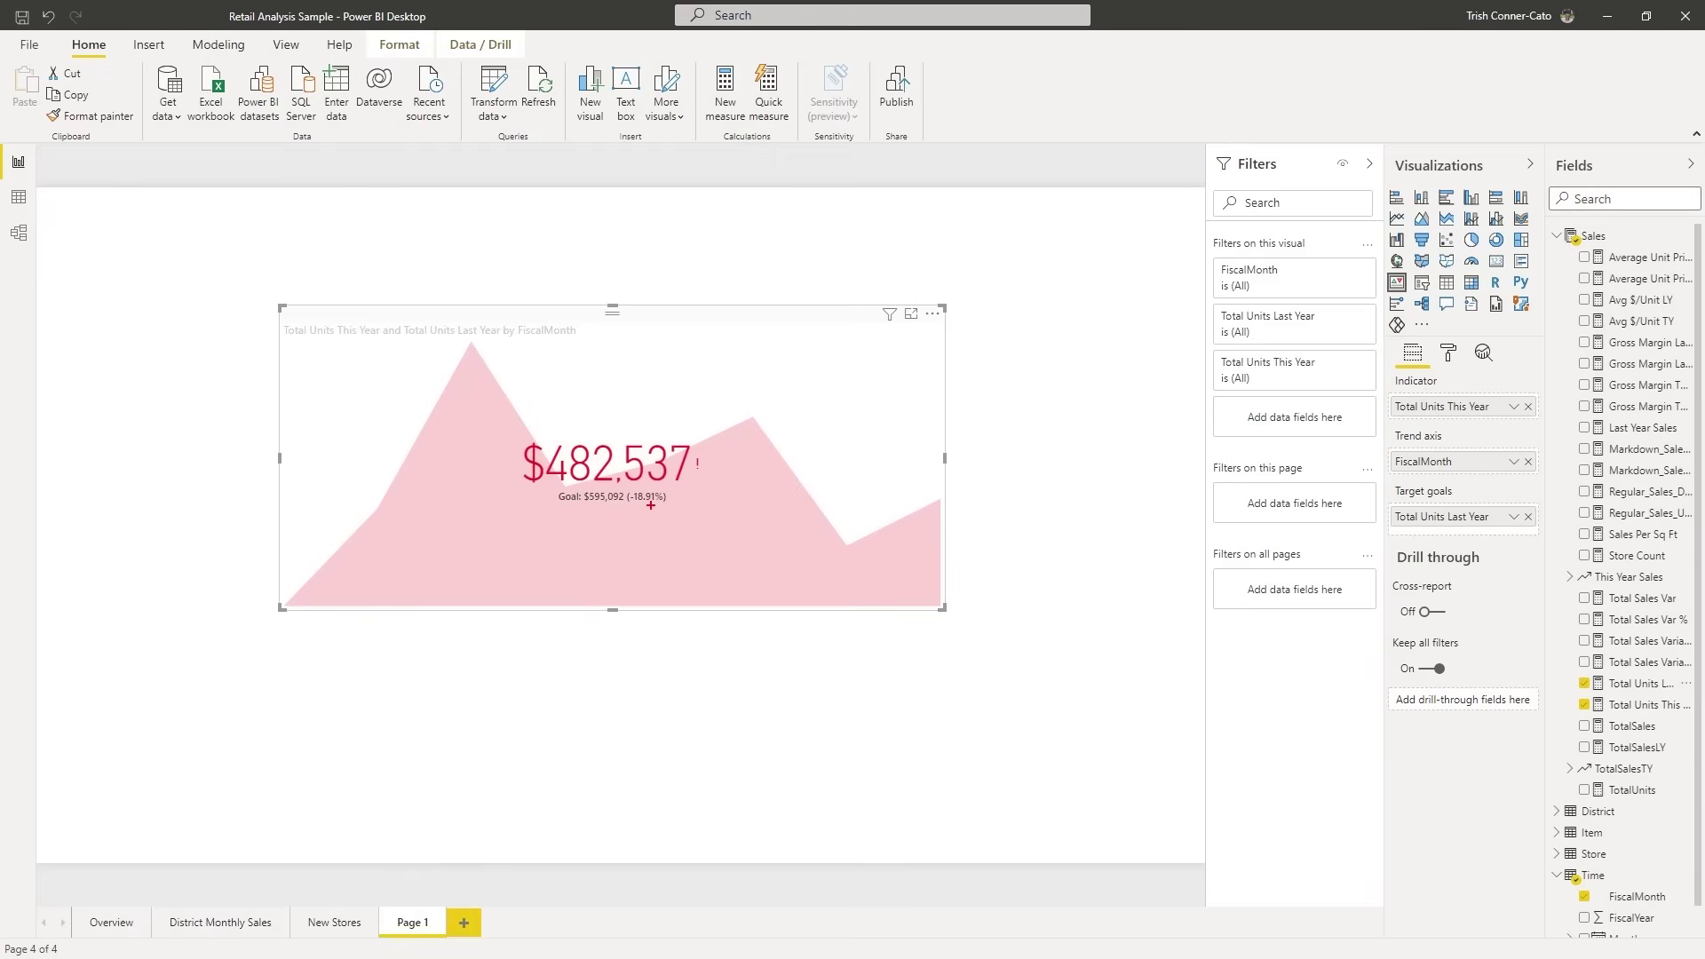
left_click_drag(650, 505, 650, 571)
left_click_drag(696, 480, 696, 551)
key("Escape")
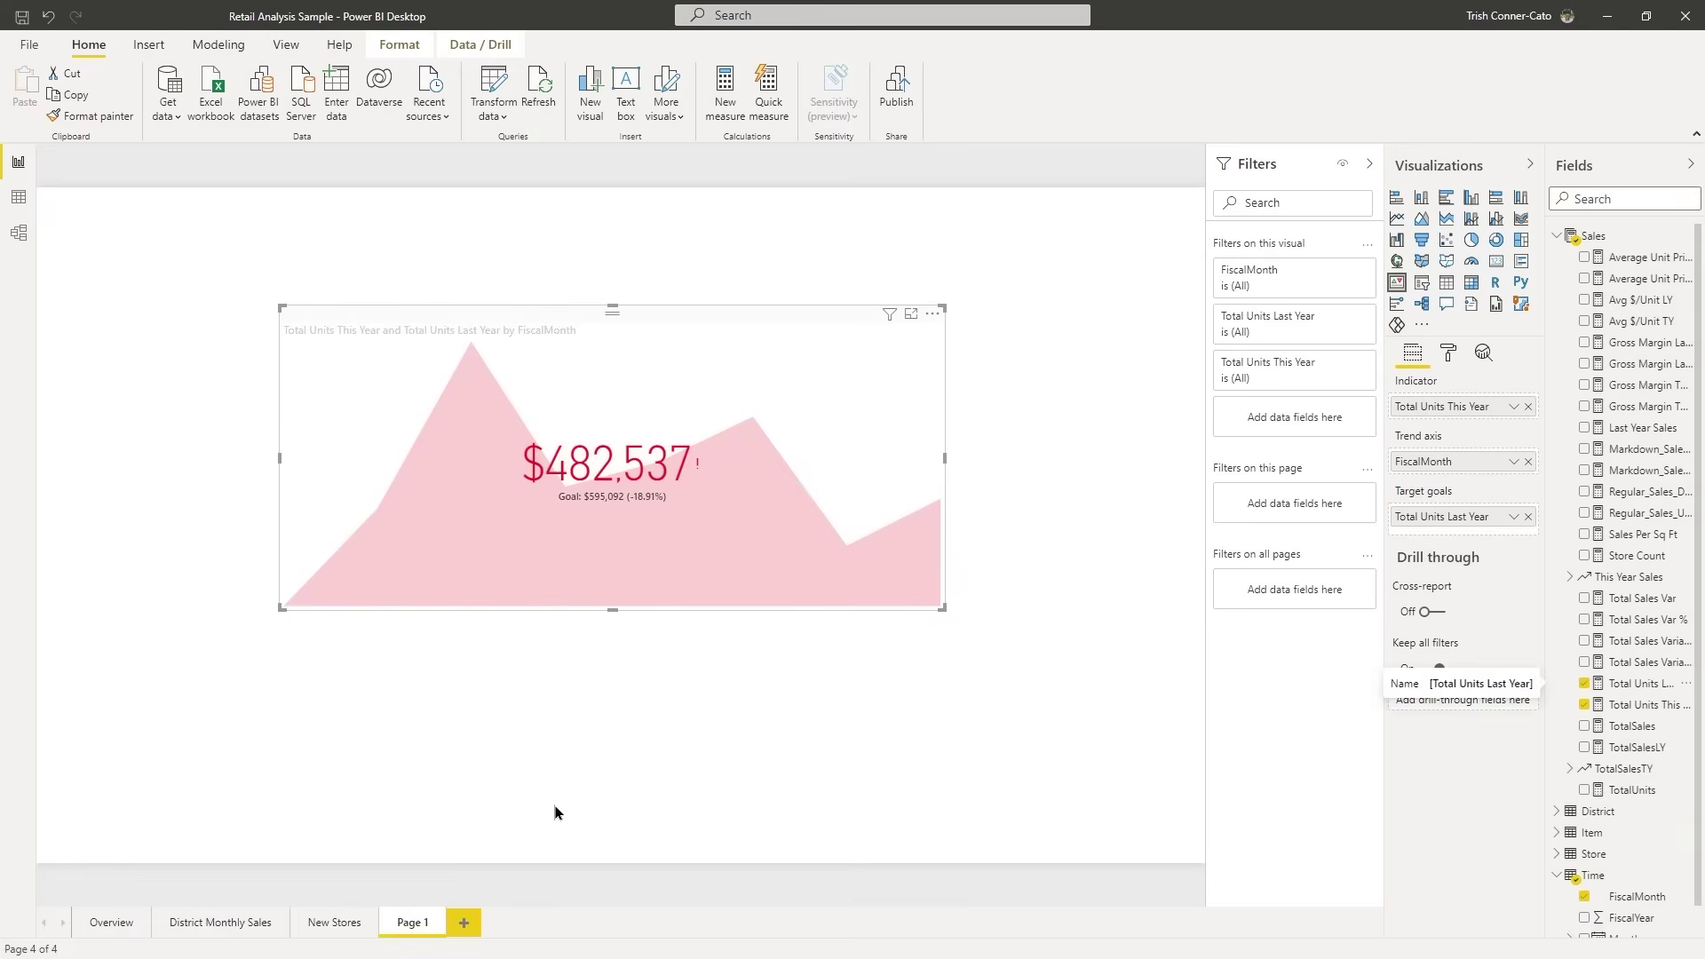
Rename the report page Page 1 as KPI and save the file.
double_click(412, 924)
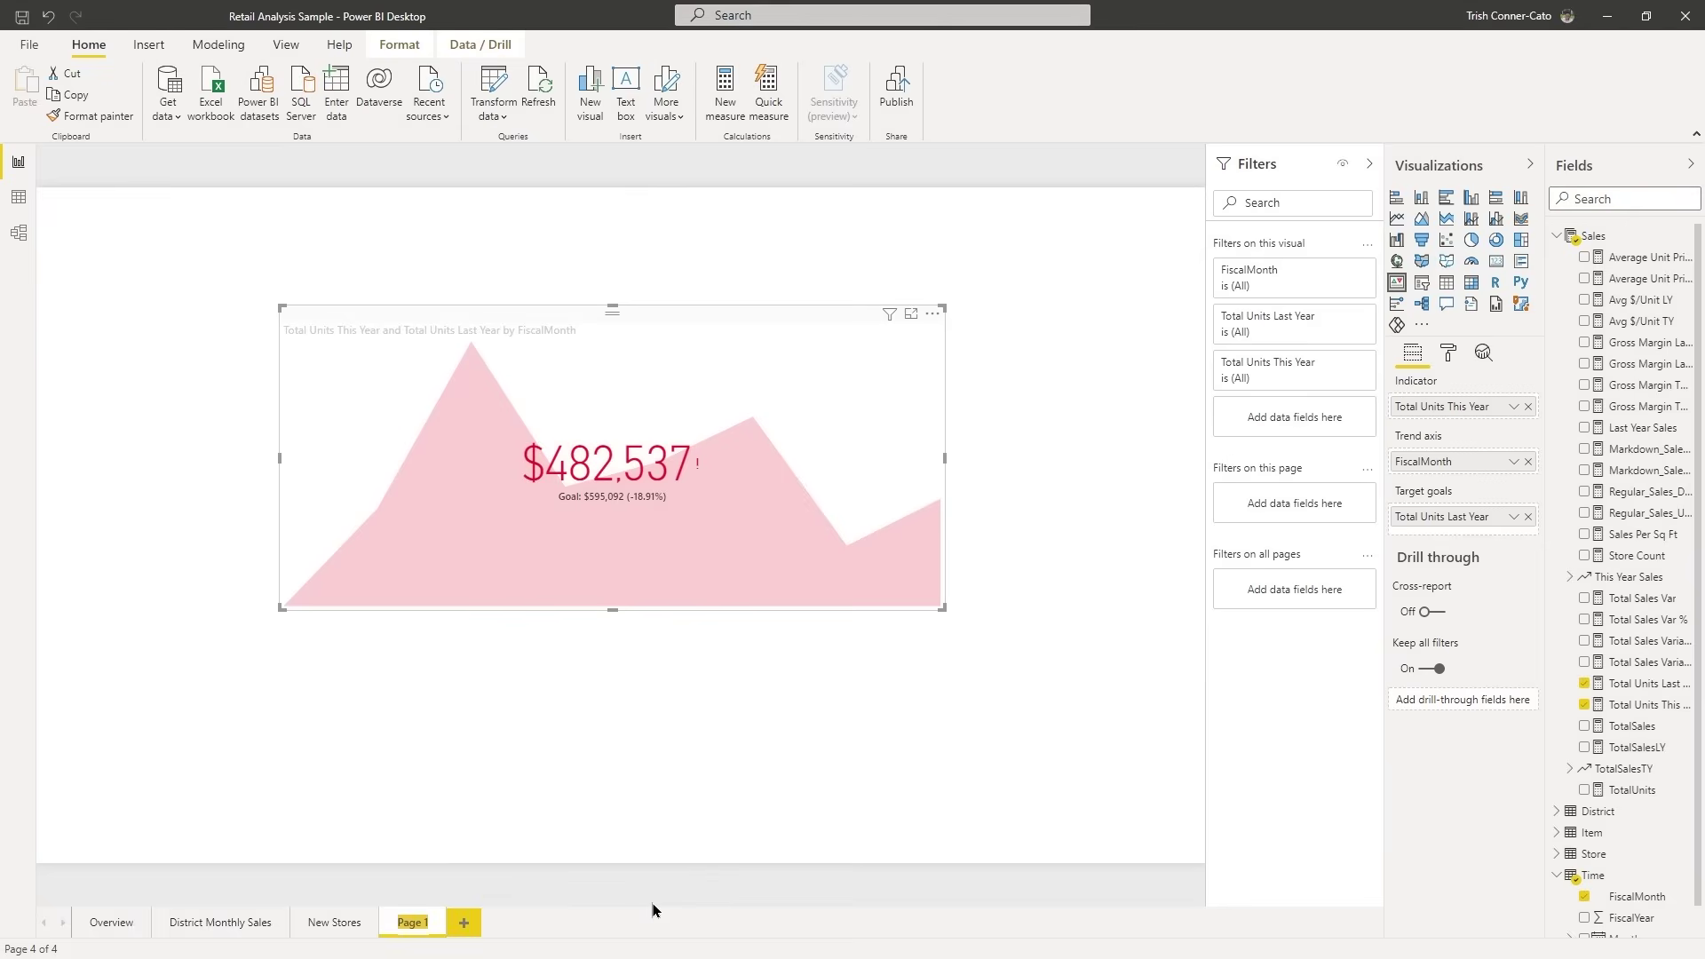
type("KPI")
key("Return")
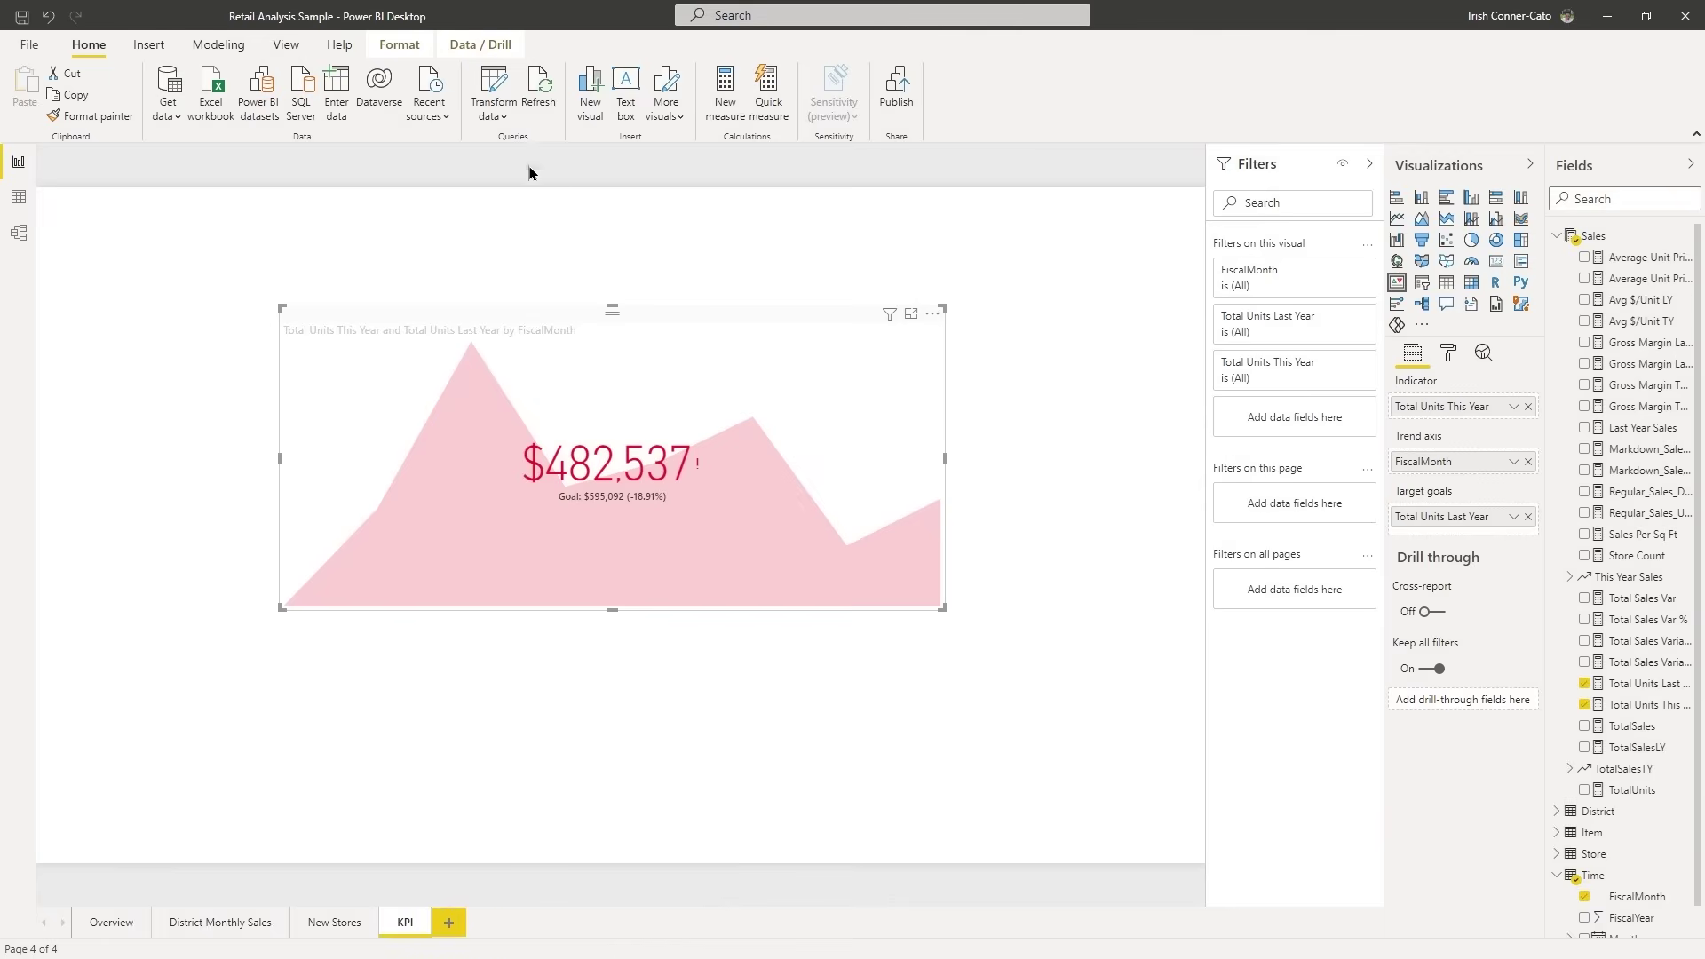
left_click(23, 27)
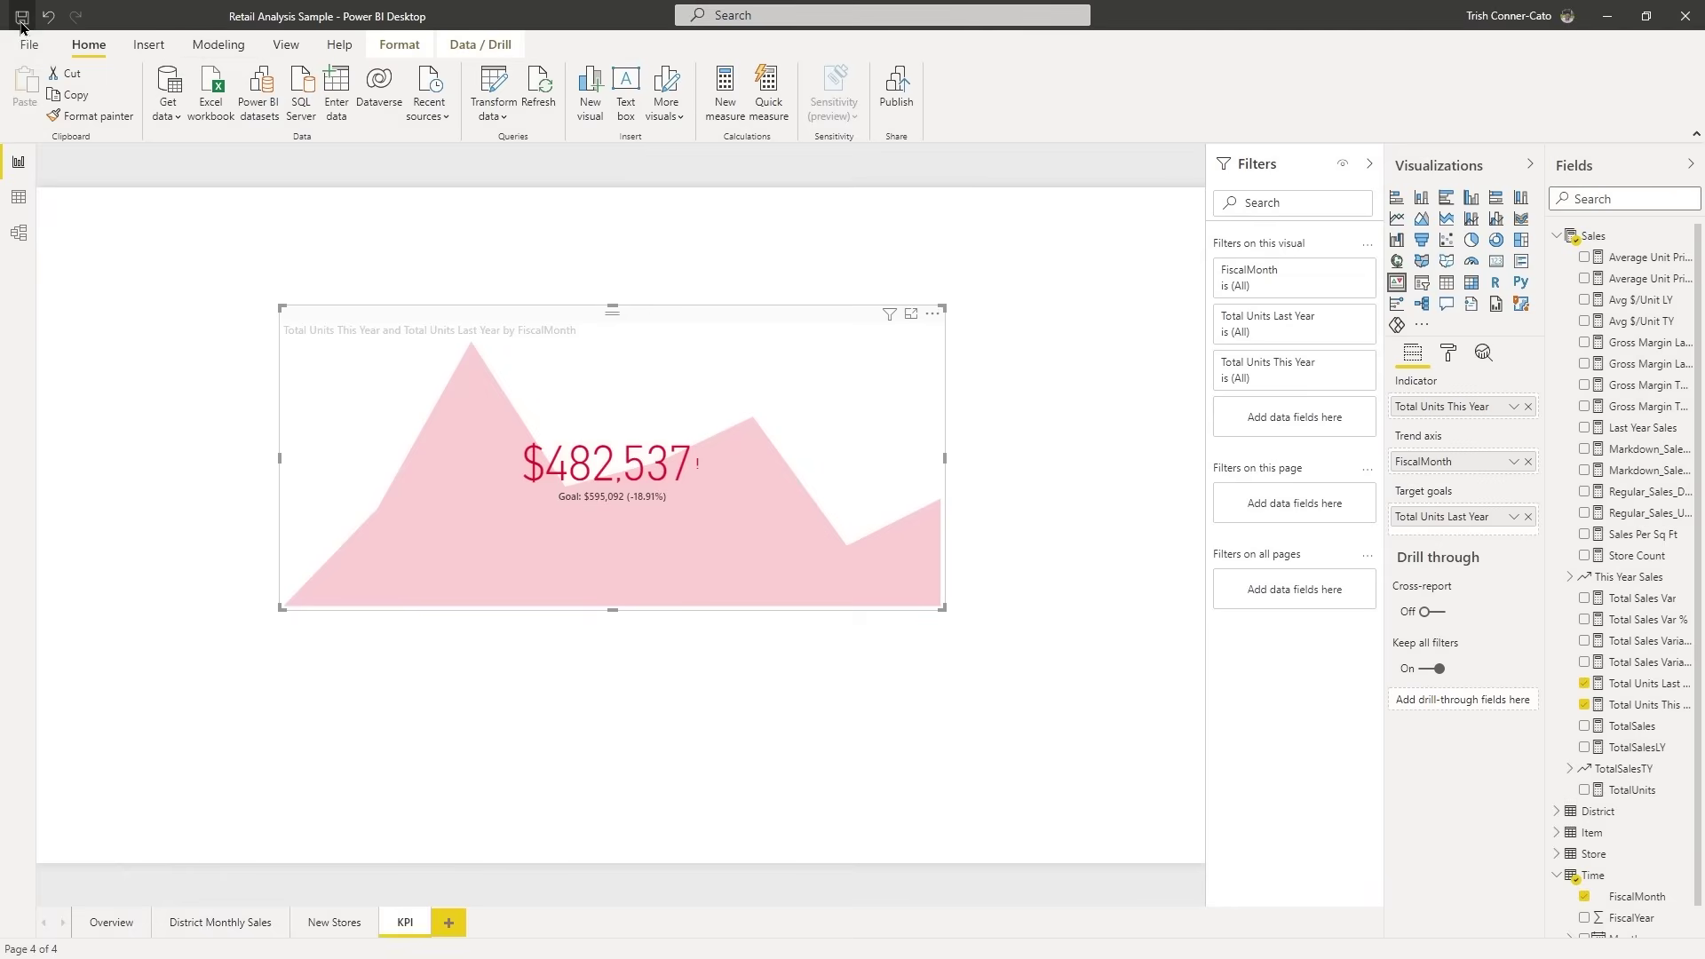
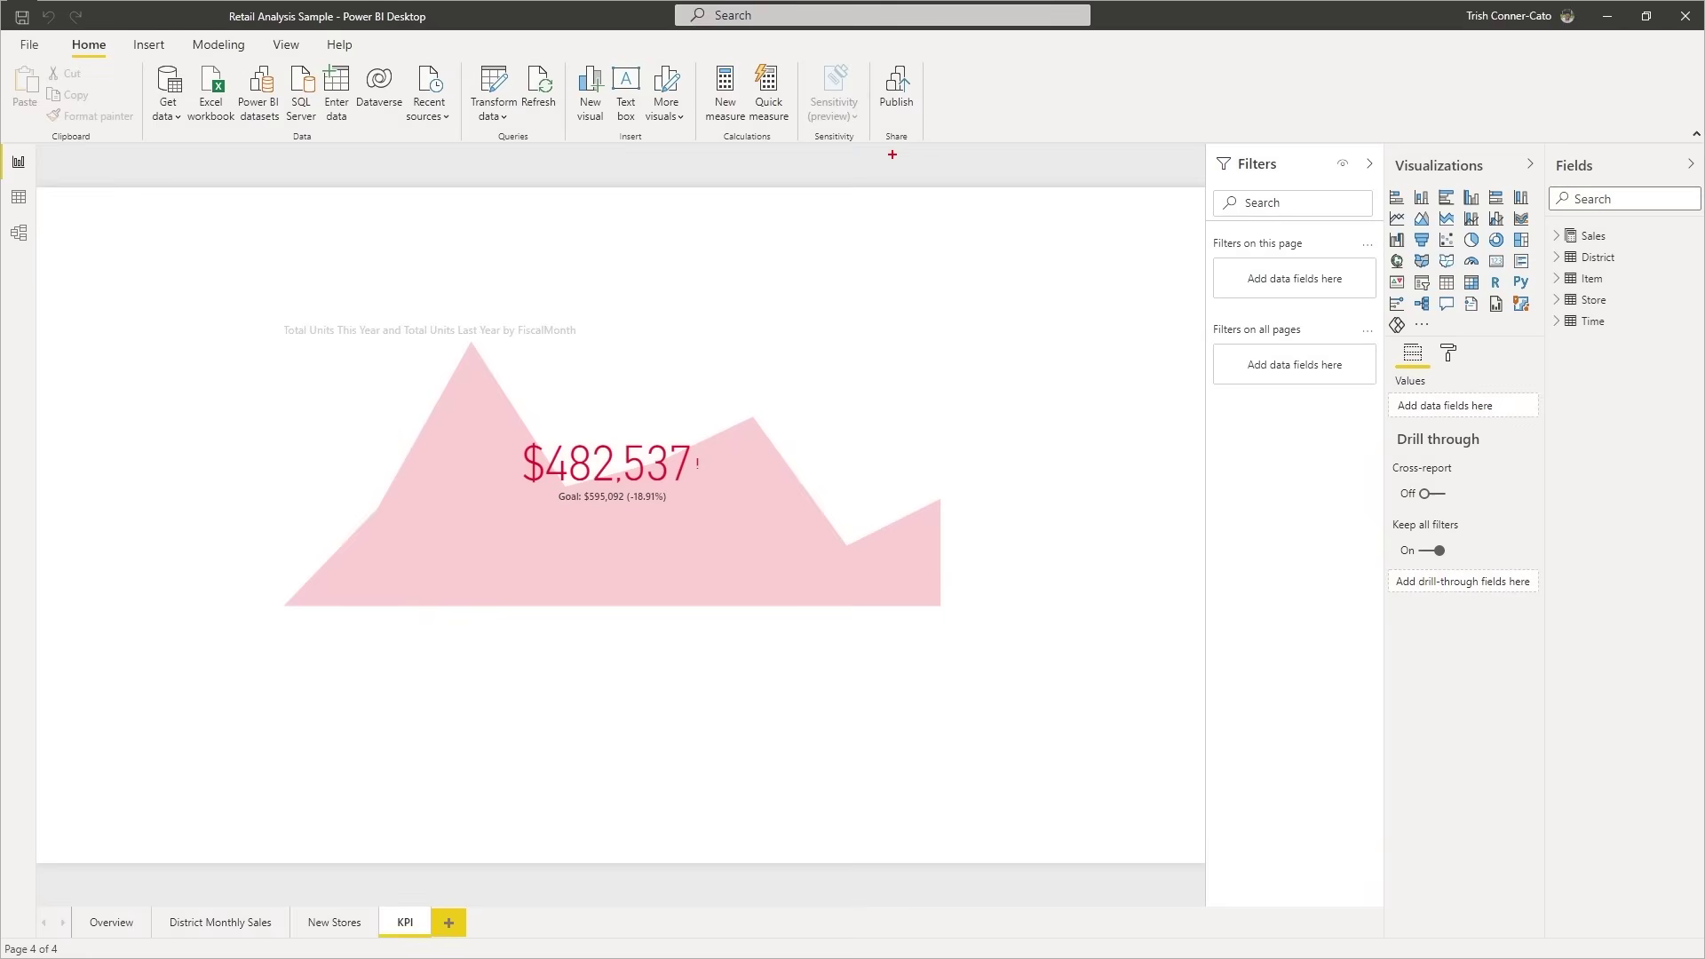
Publish the Retail Analysis Sample report to the Power BI Video workspace.
left_click_drag(892, 155, 890, 255)
key("e")
key("Escape")
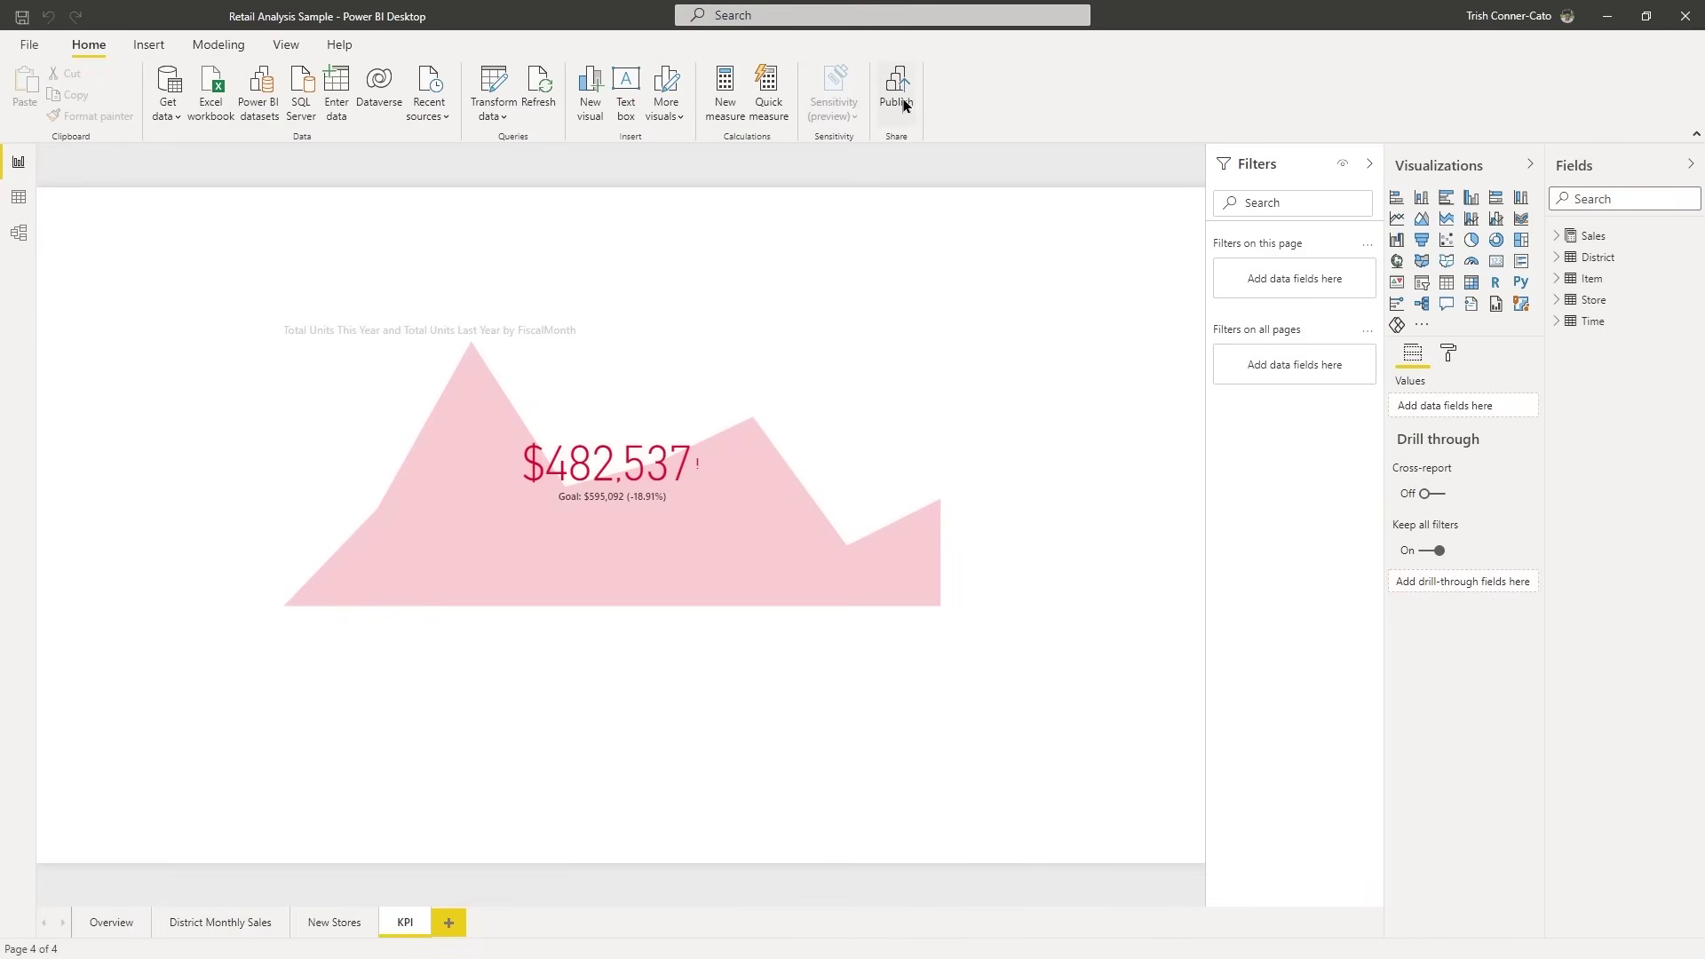
left_click(897, 89)
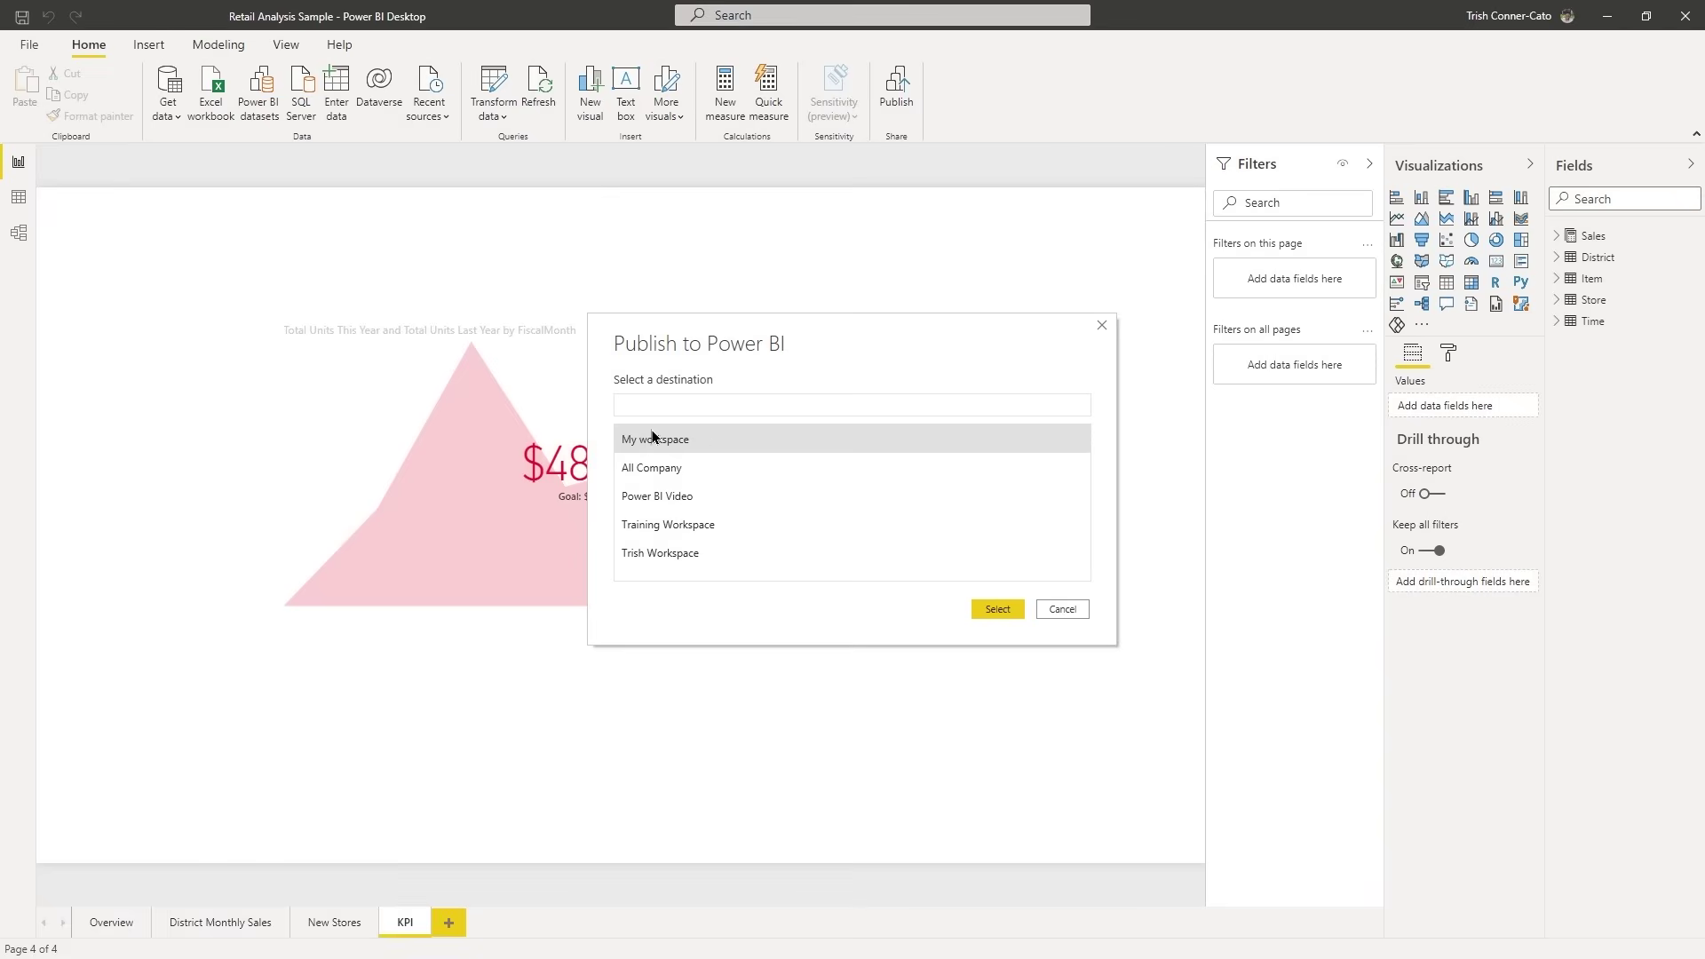
double_click(681, 499)
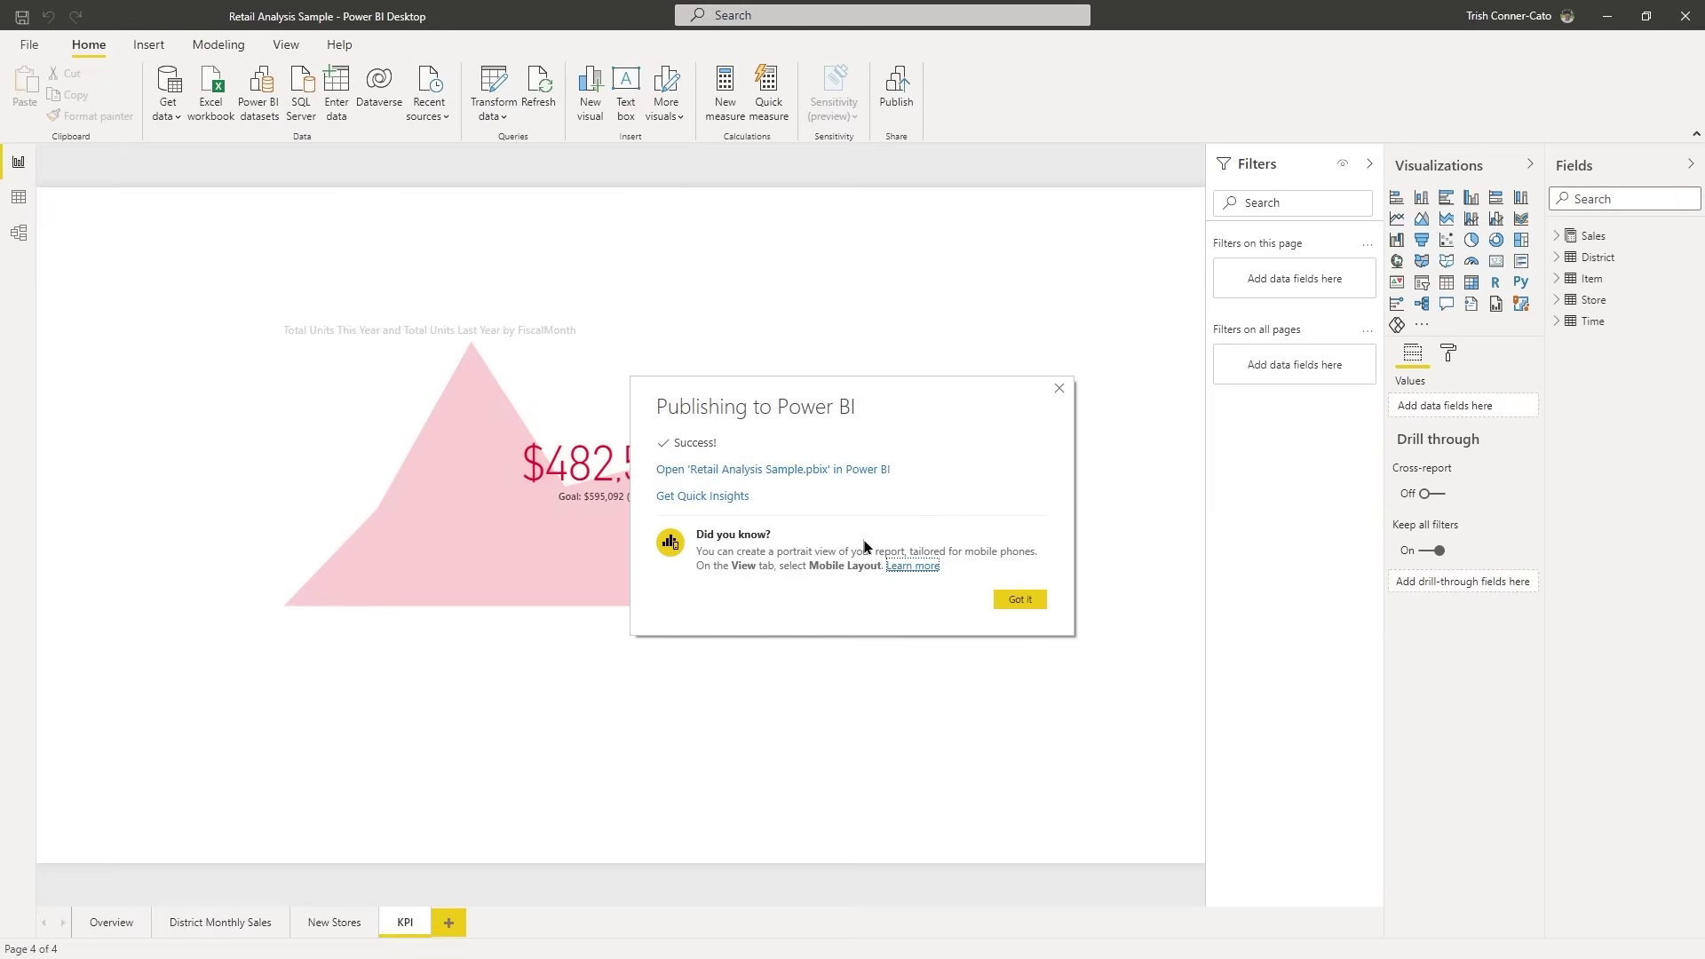
Open the published report in the Power BI service, view the Power BI Video workspace, and dismiss the publishing dialog in Power BI Desktop.
left_click(771, 476)
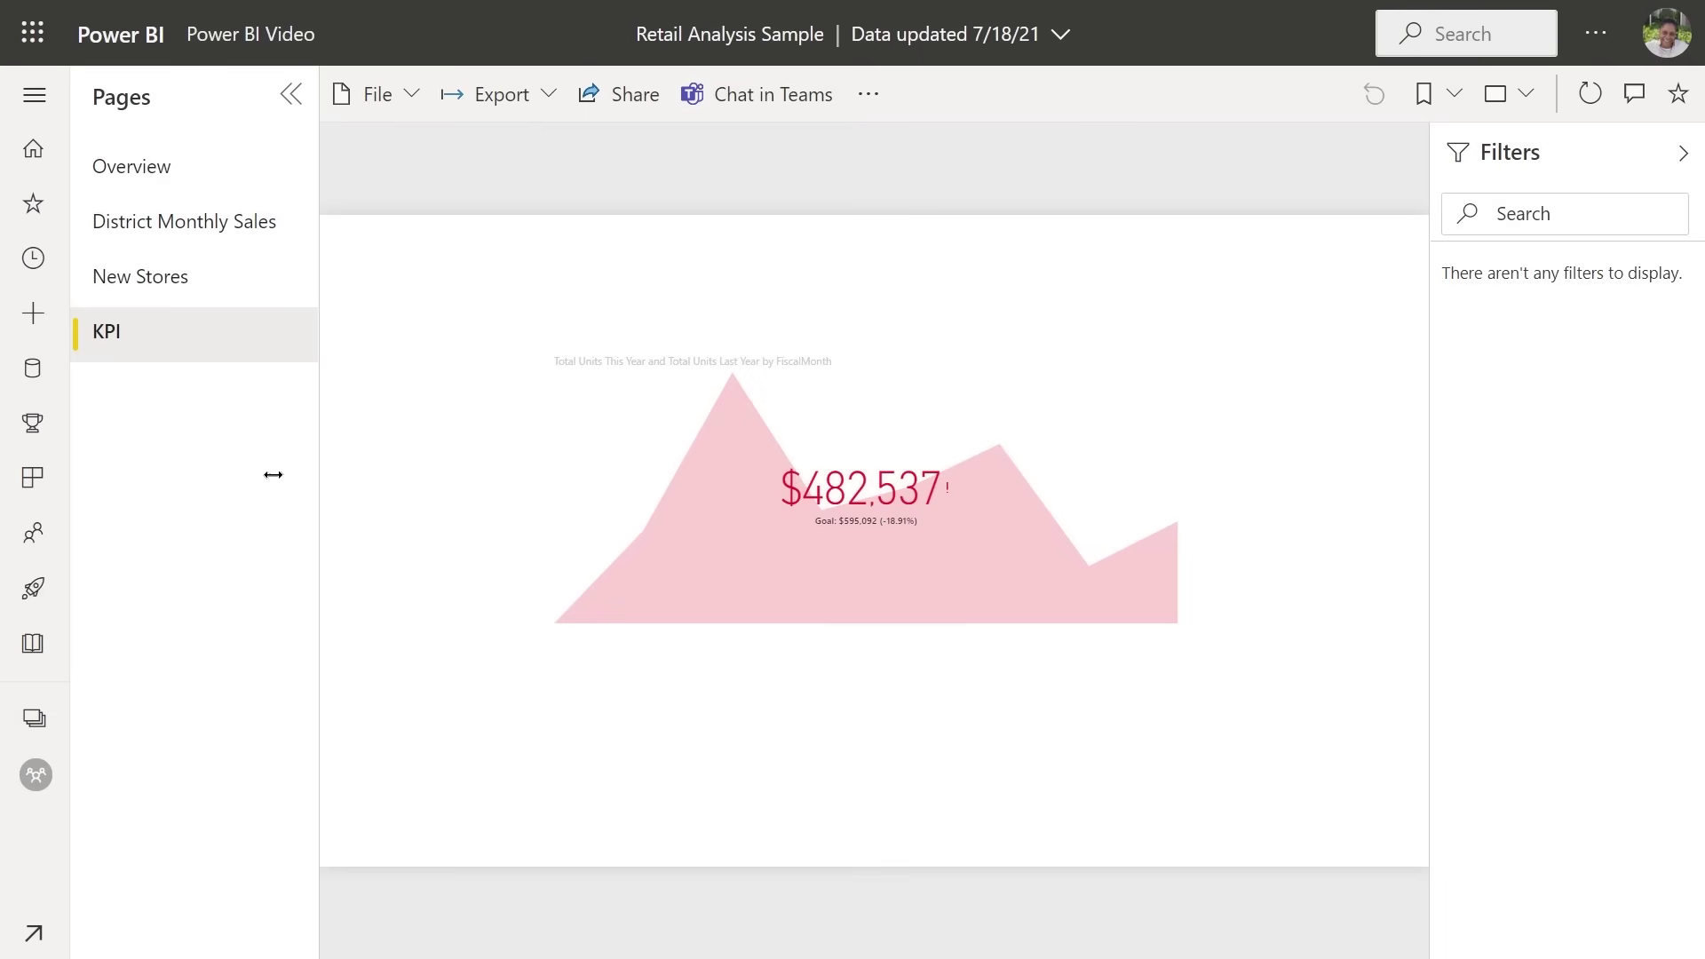
left_click(39, 725)
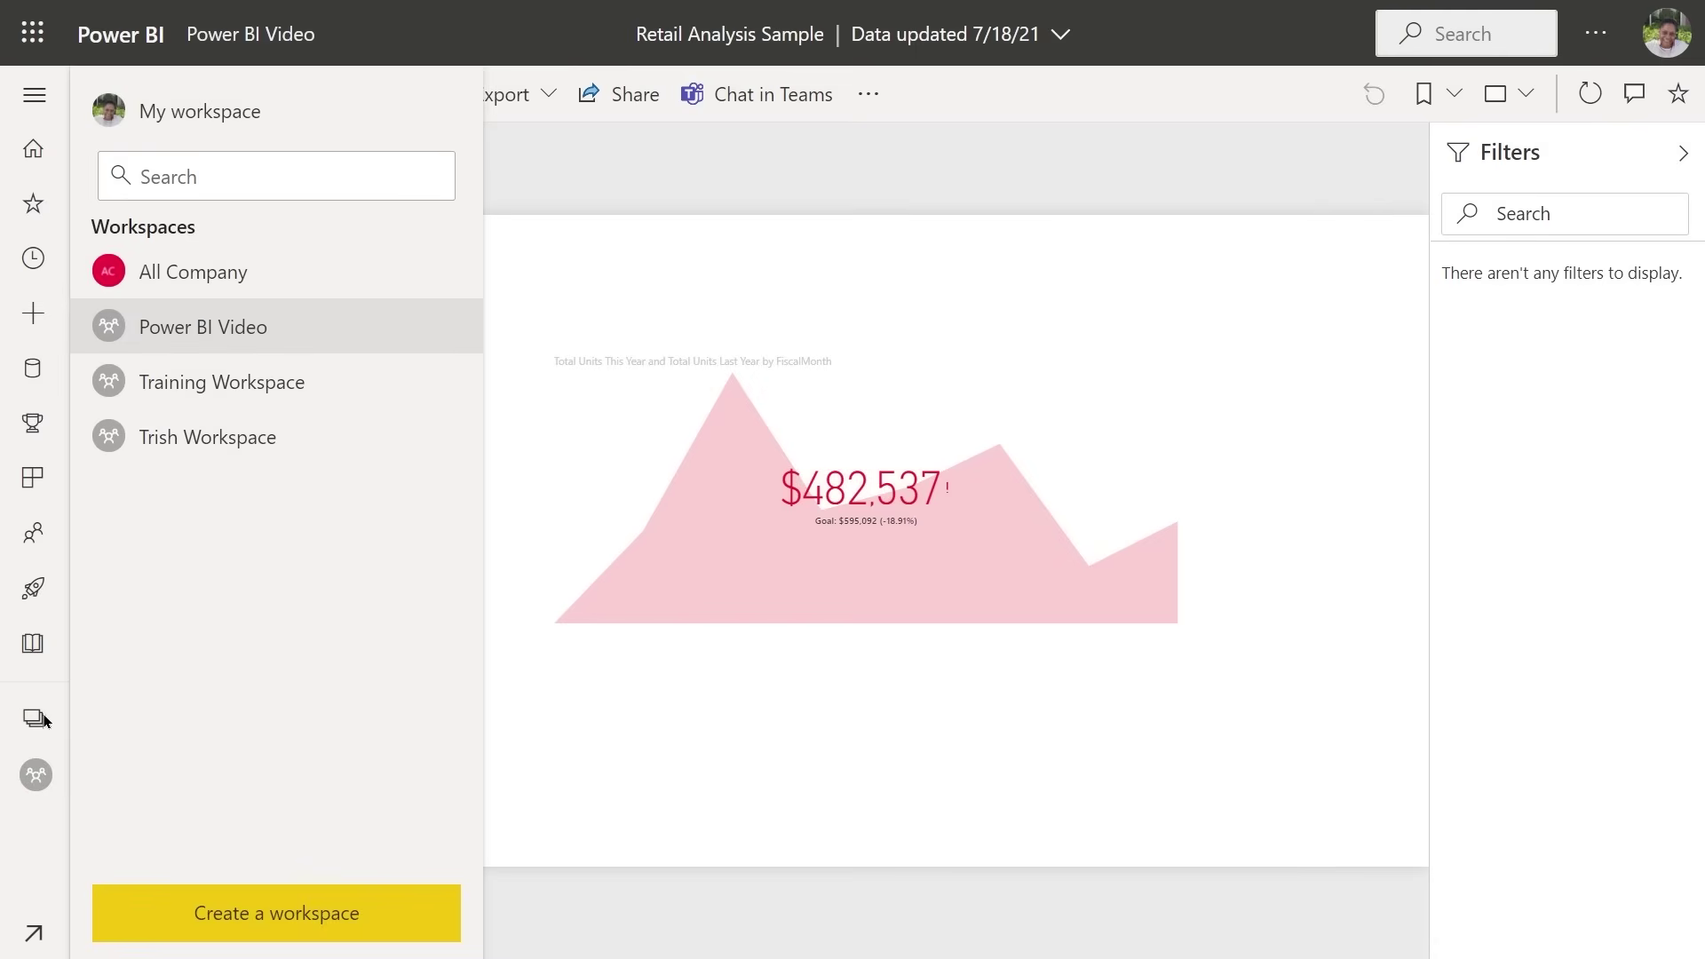
left_click(247, 330)
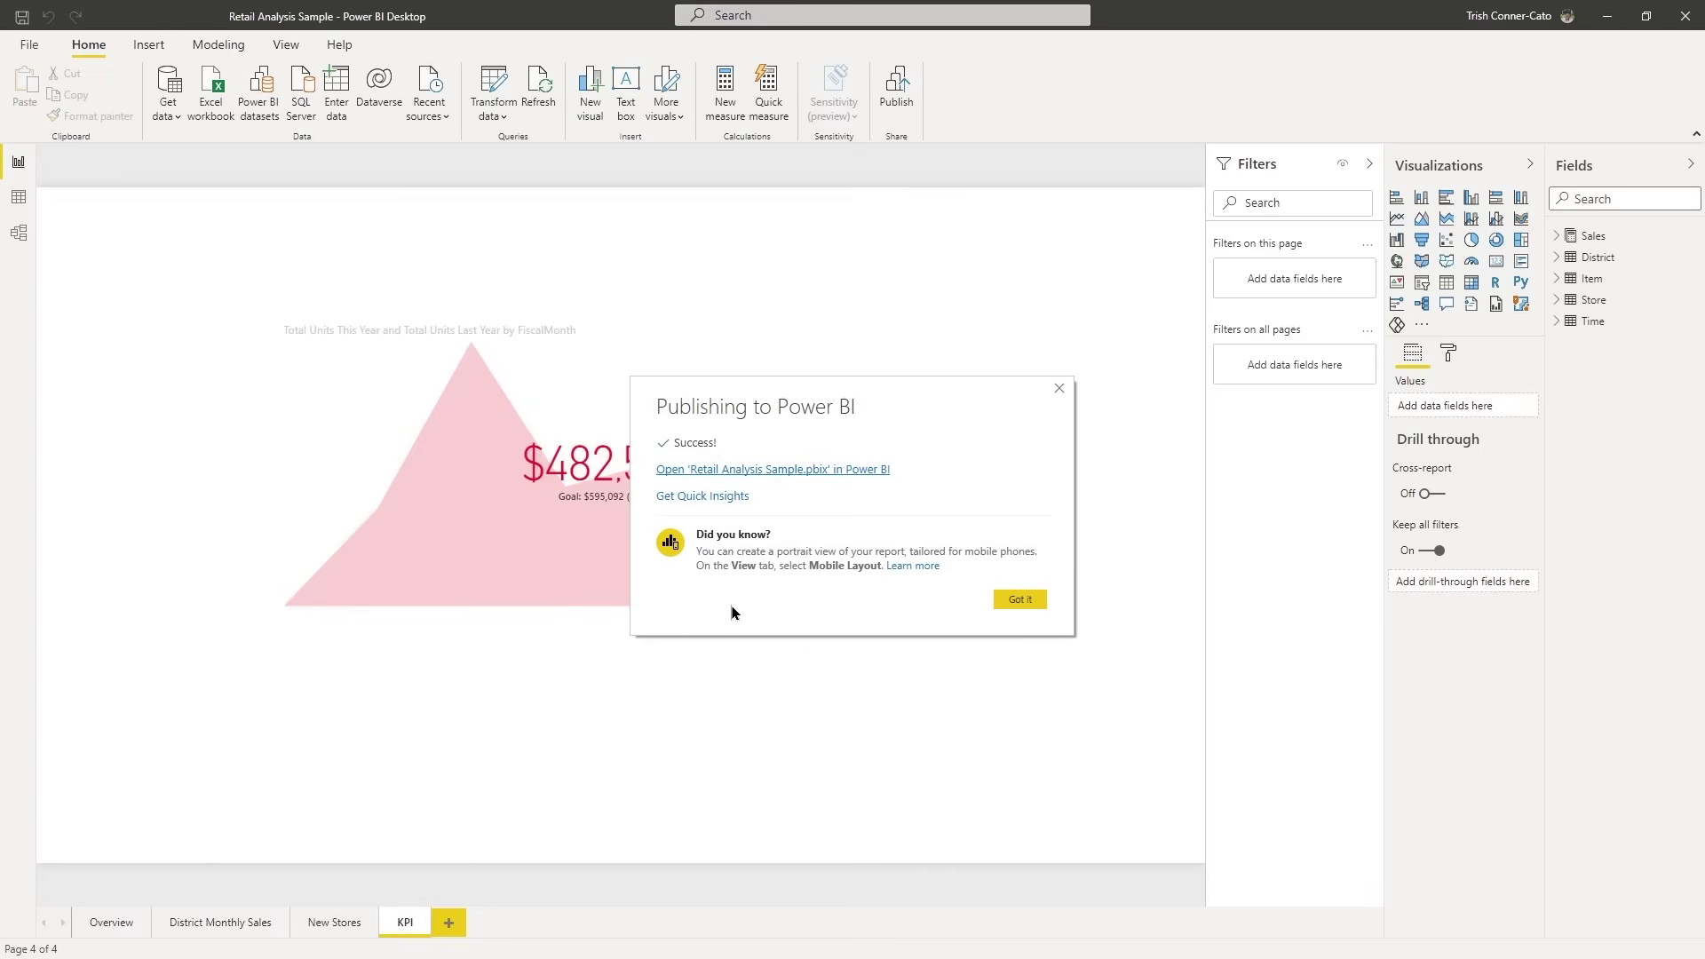
left_click(1020, 600)
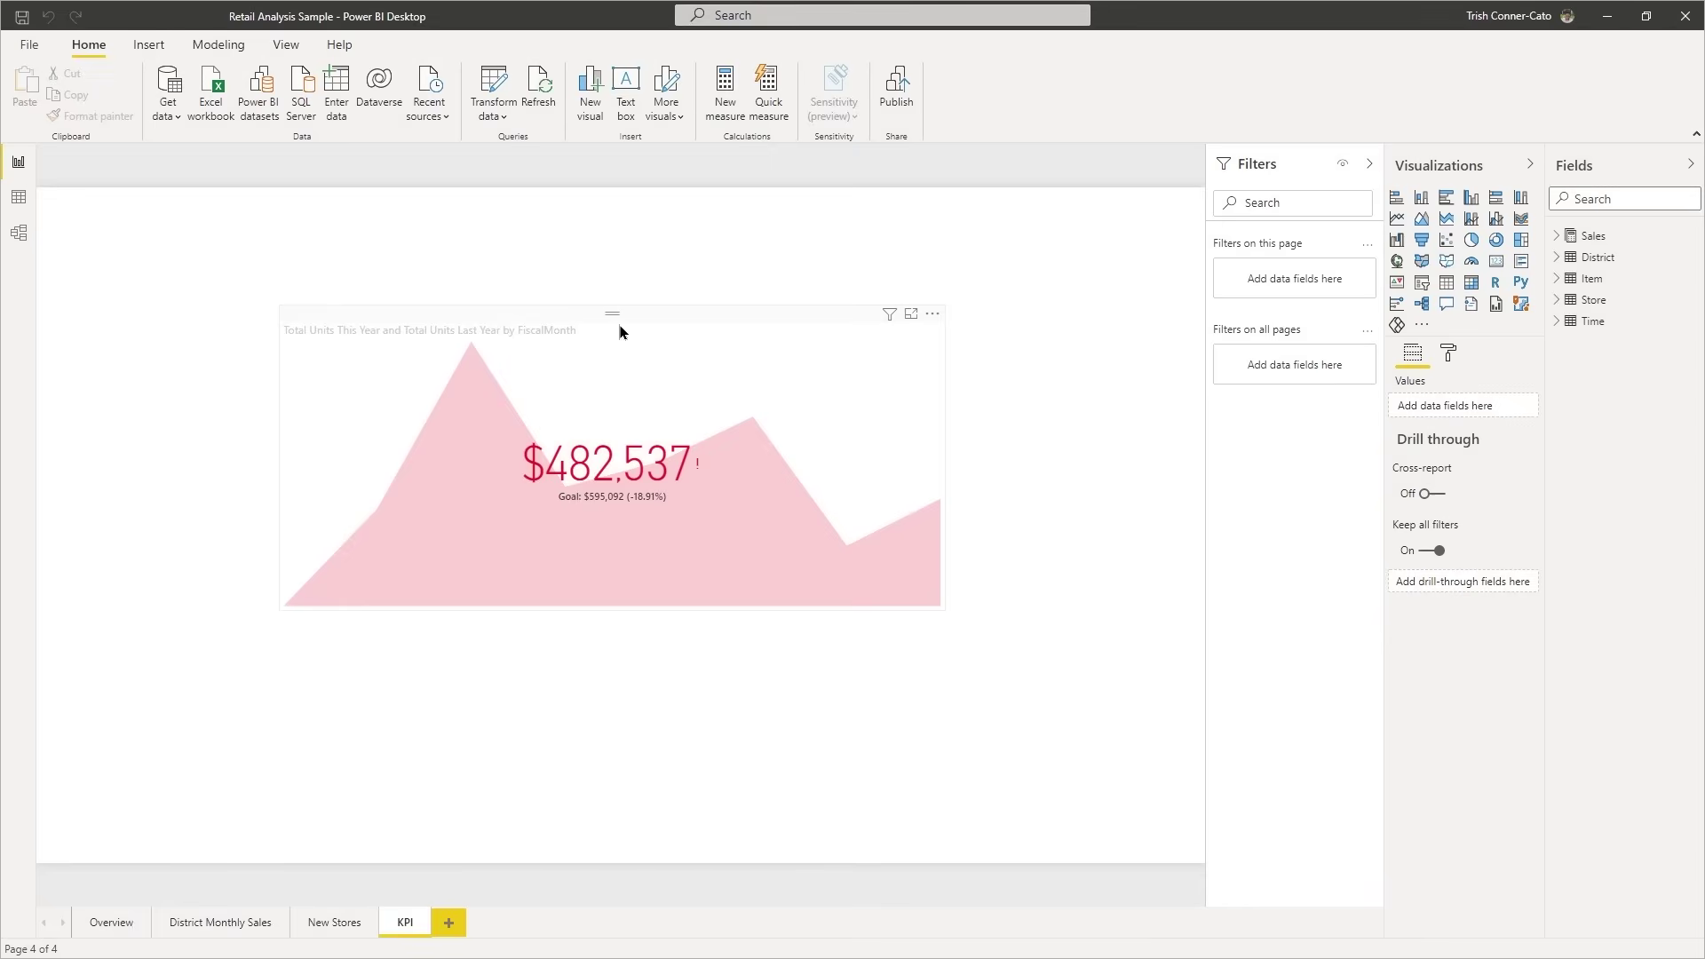
Start a new blank report file and dismiss its startup screen.
left_click(28, 46)
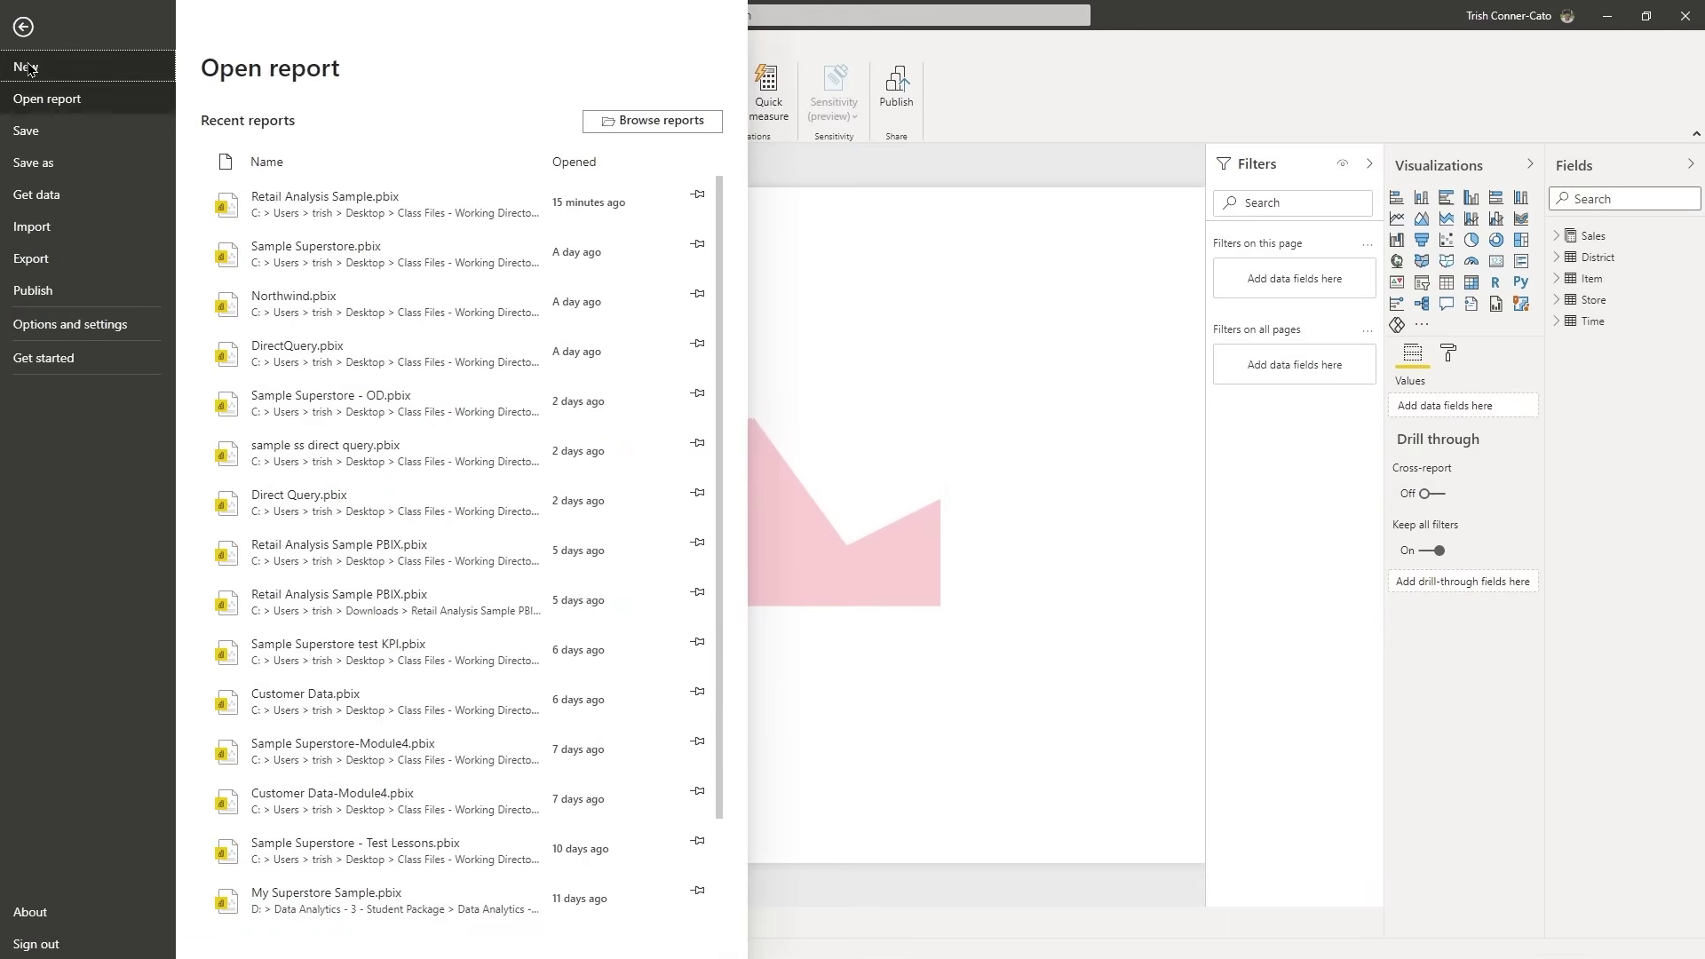
key("Escape")
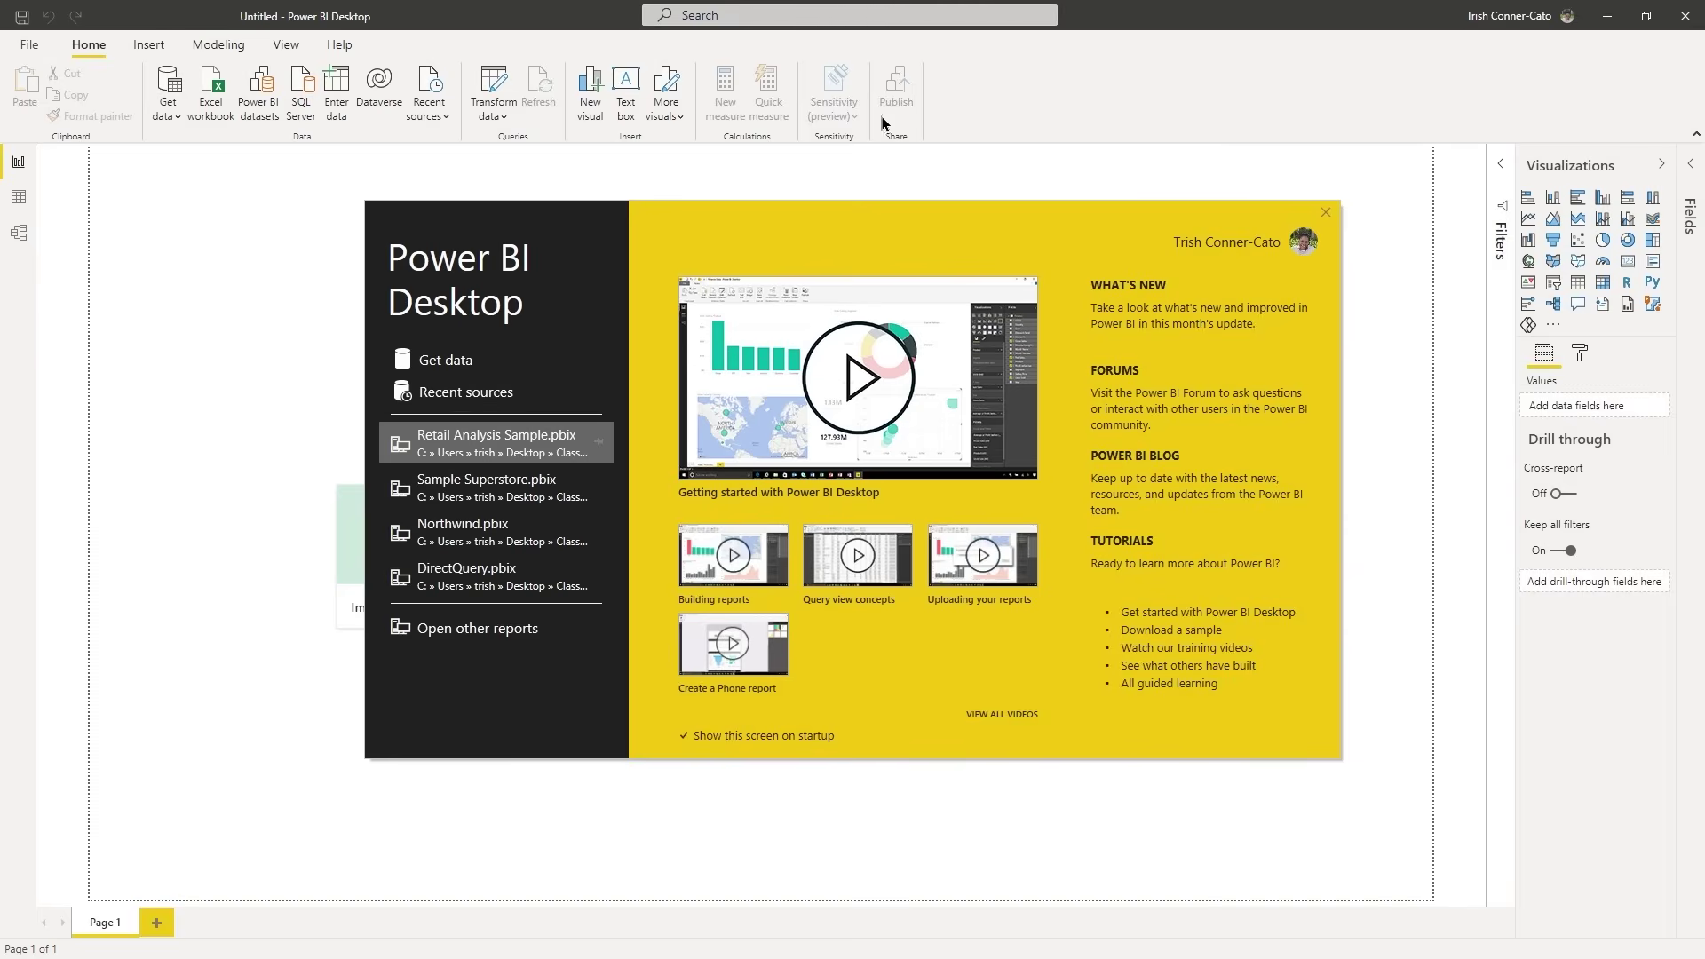
left_click(1326, 213)
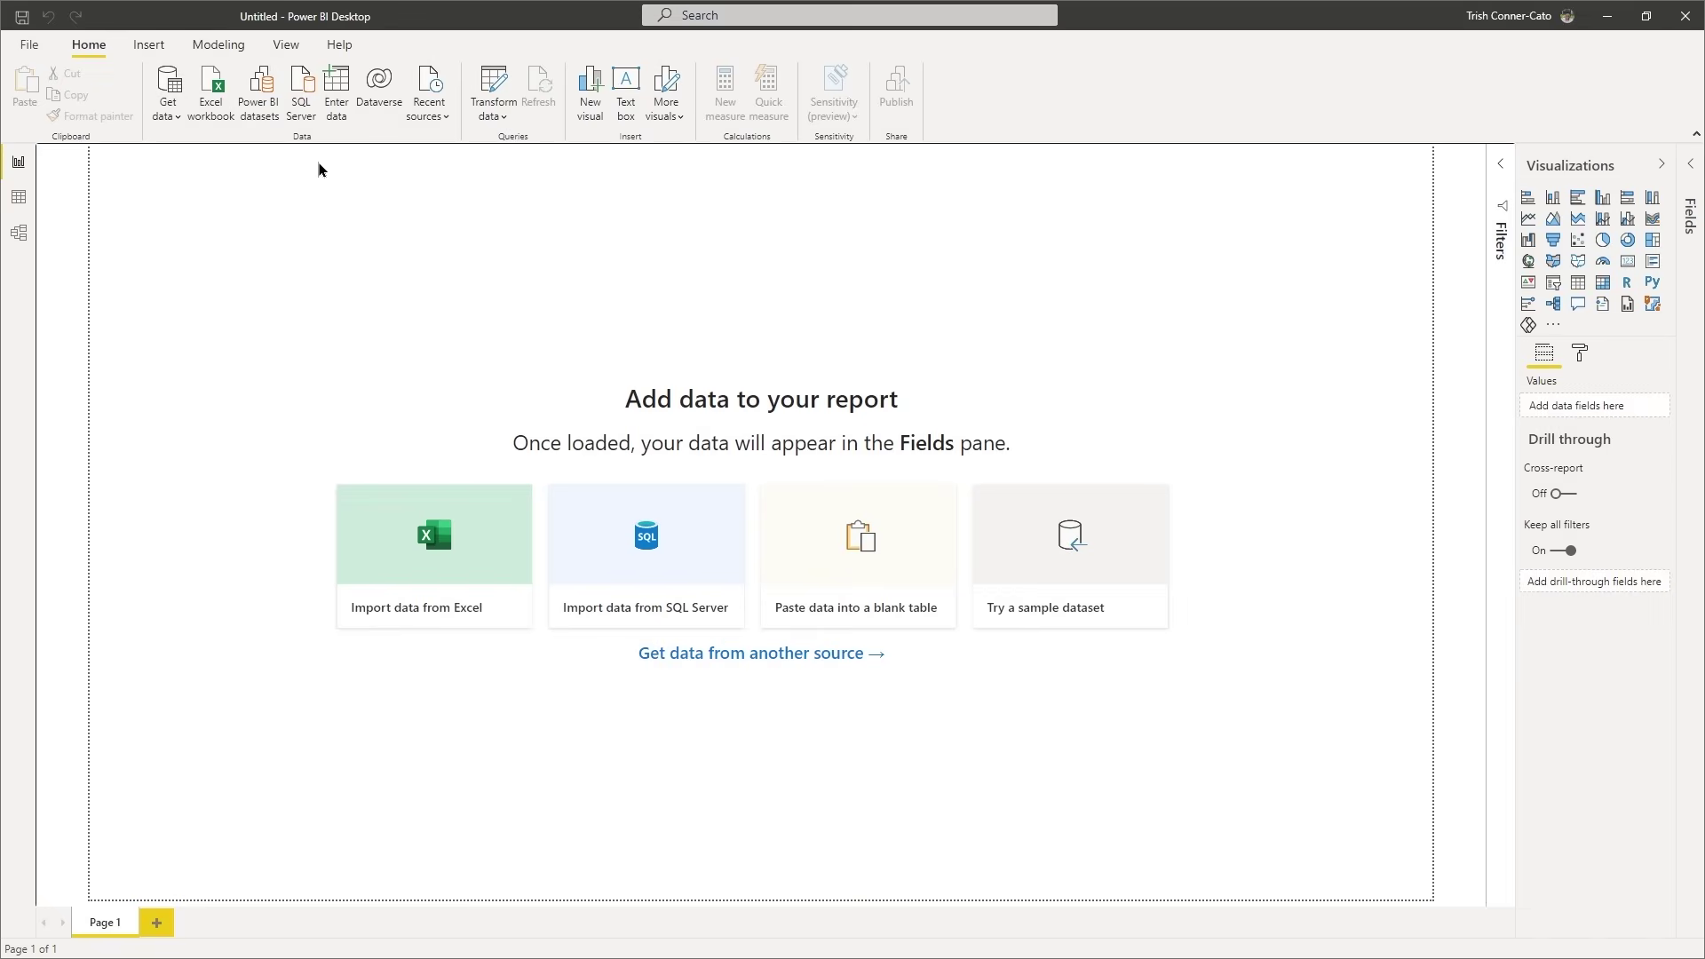
Check the SQL Server connectivity options without connecting, and connect the report to the Retail Analysis Sample Power BI dataset.
left_click(300, 99)
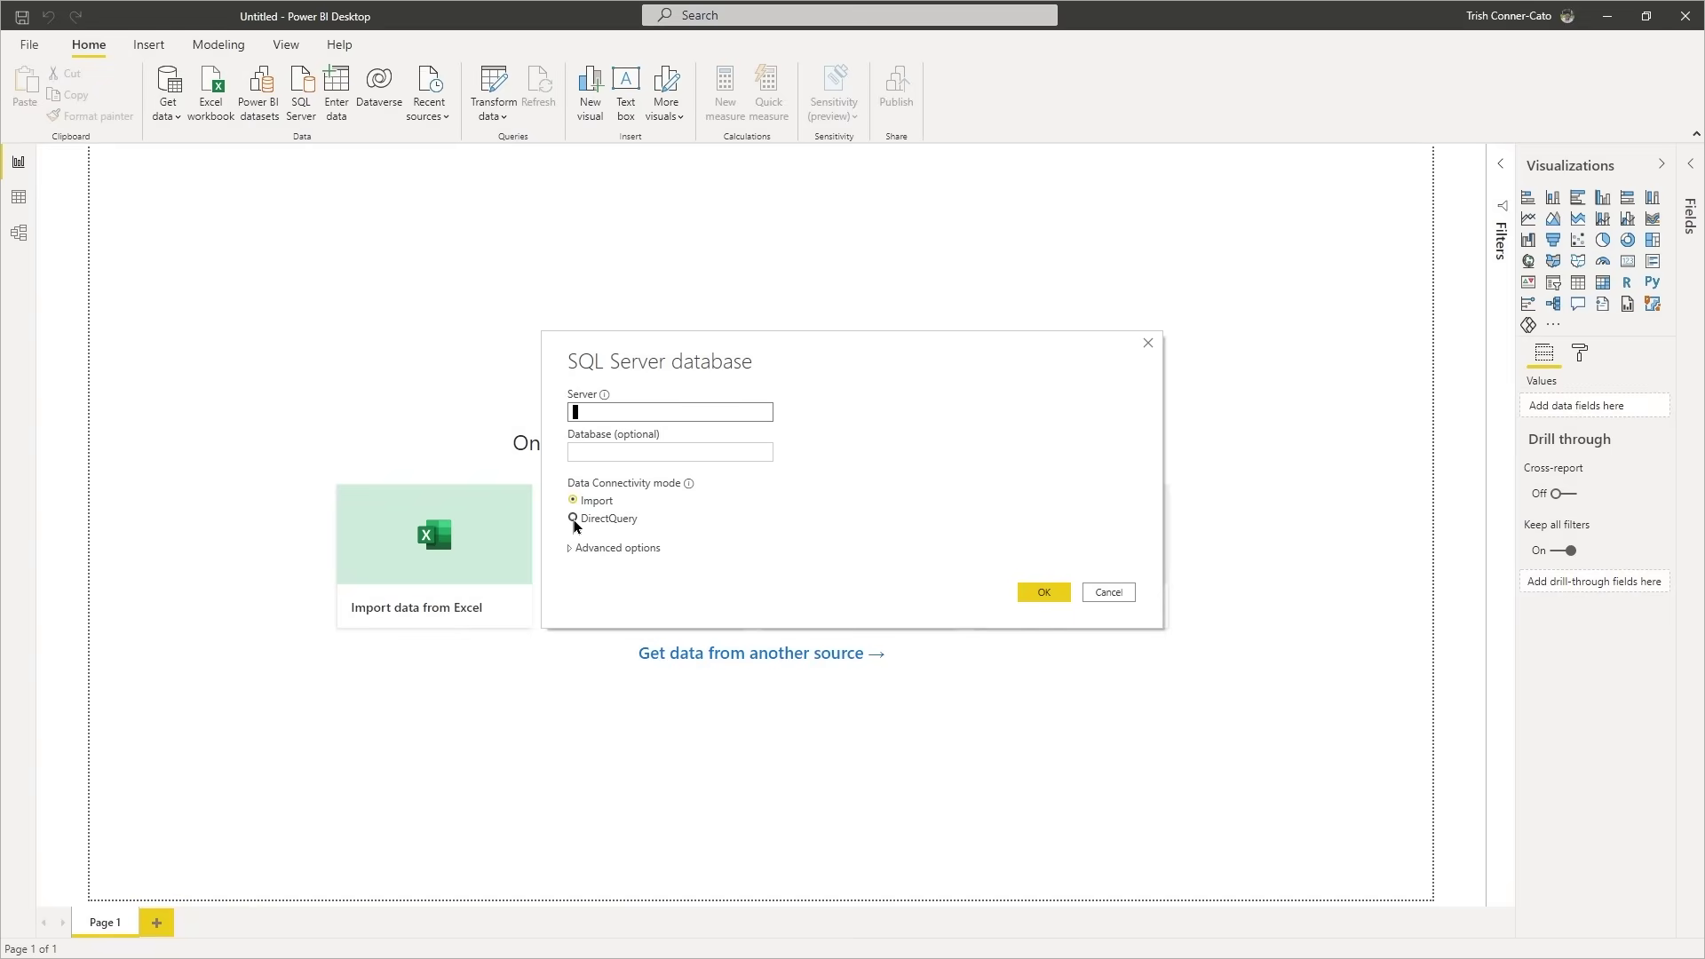
left_click(1110, 594)
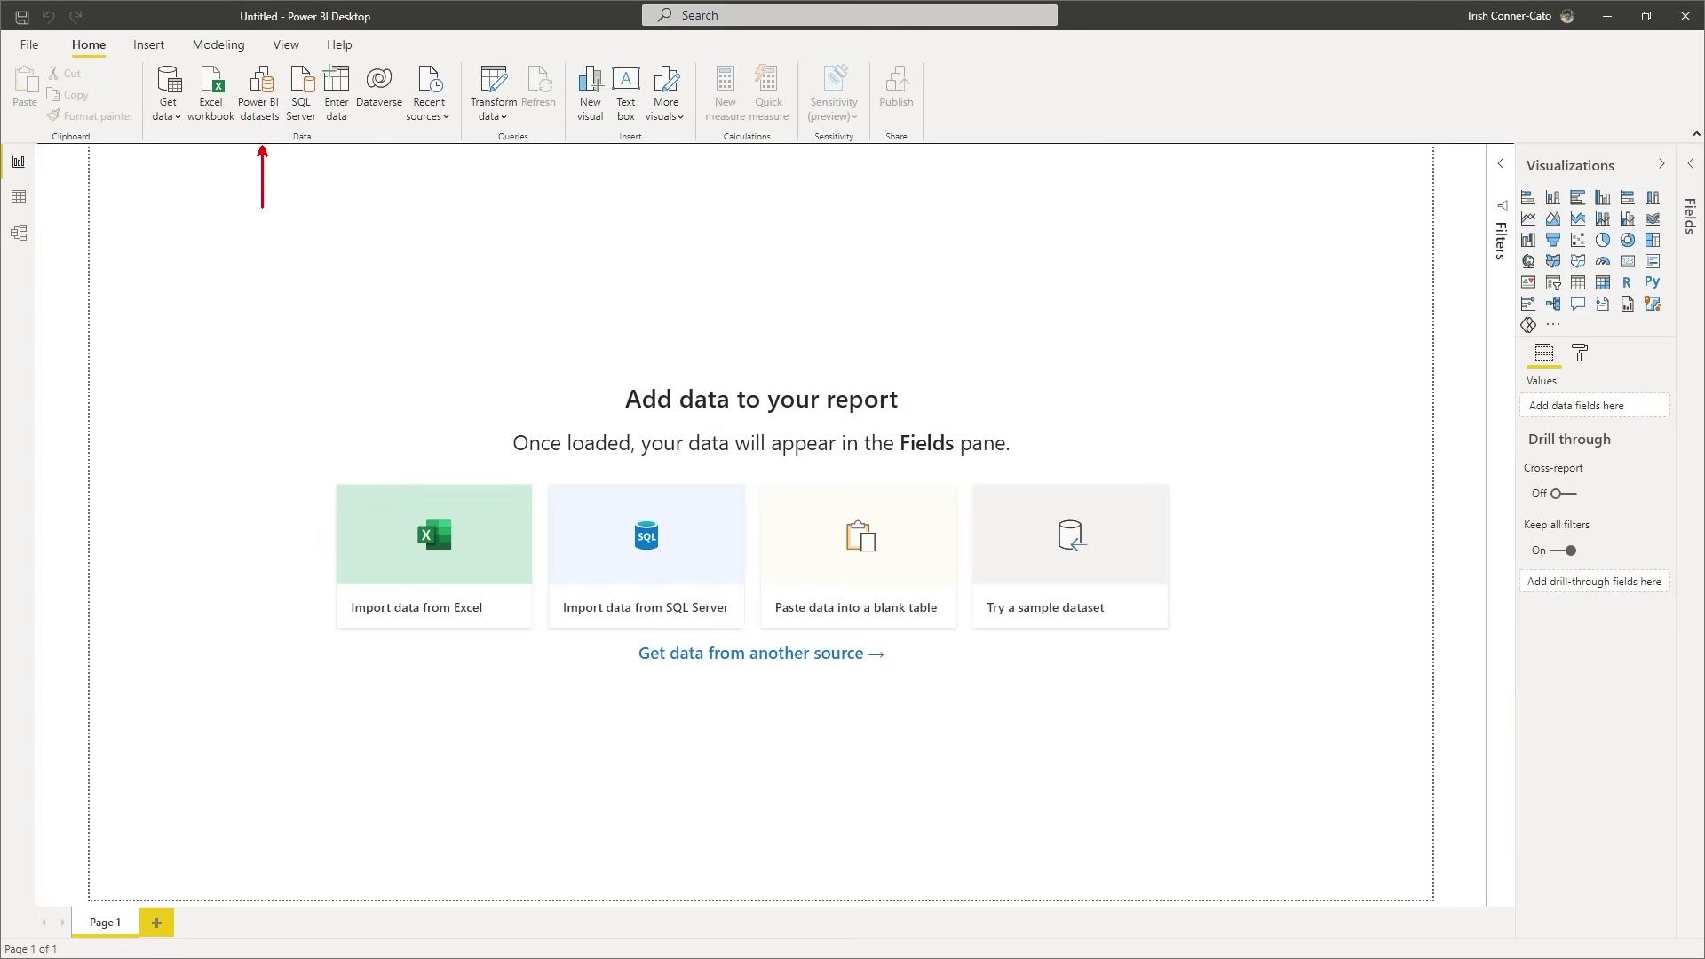
left_click(270, 107)
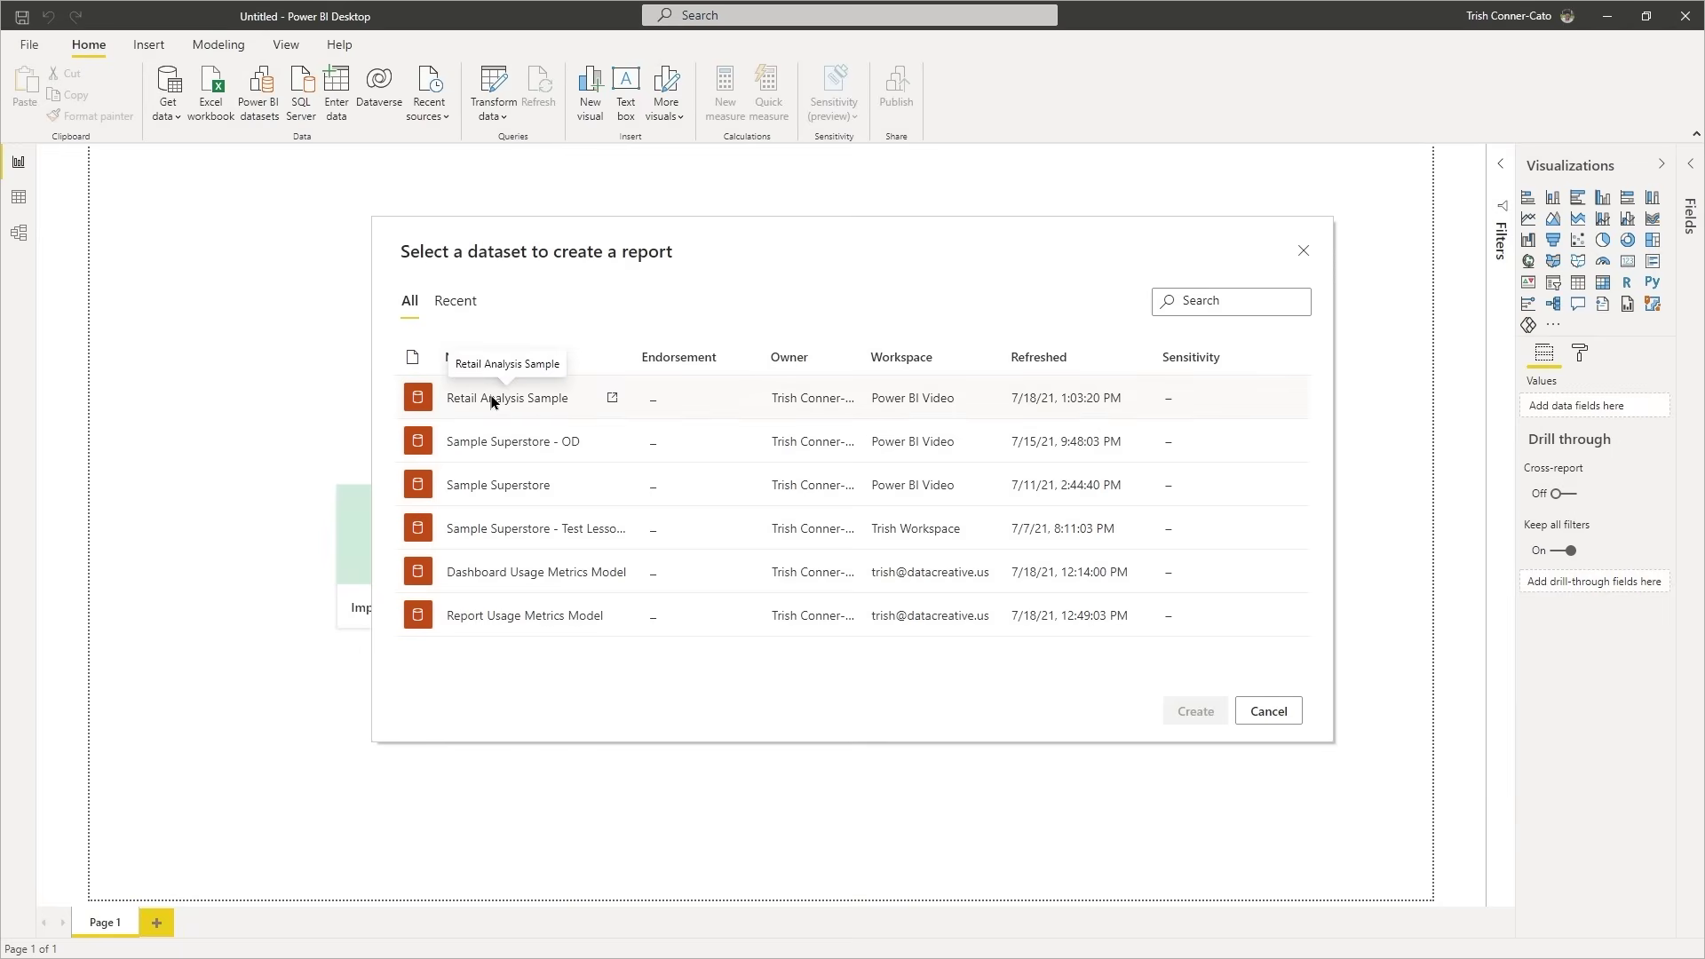
left_click(493, 402)
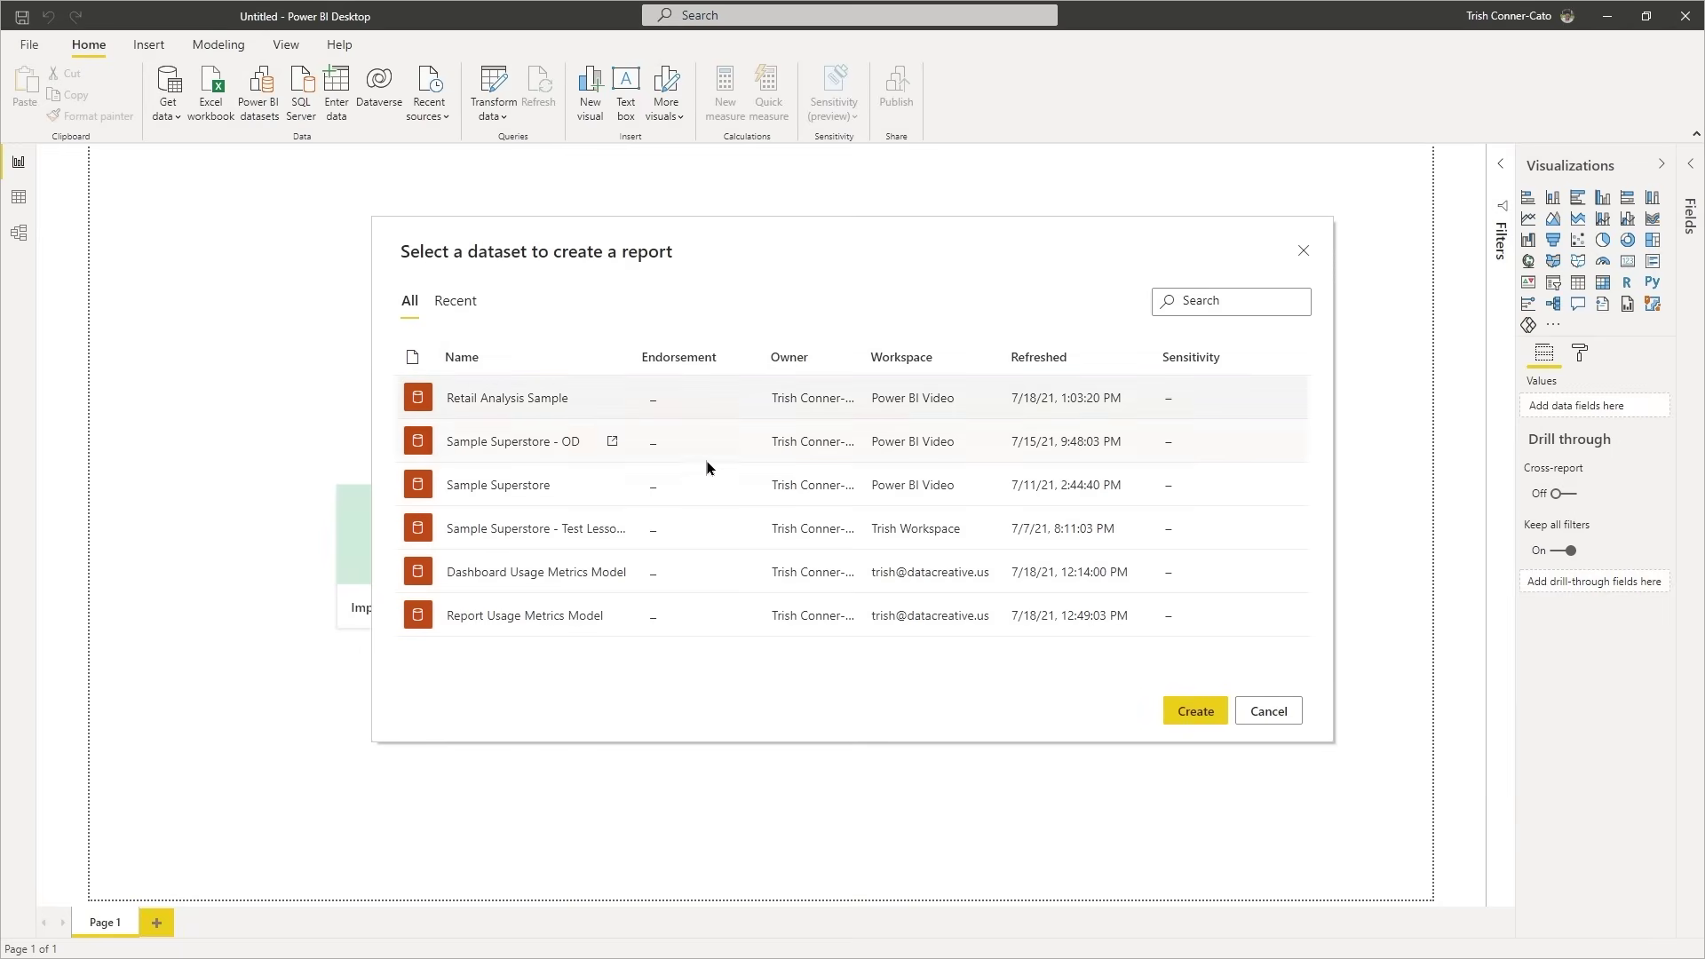
left_click(1193, 716)
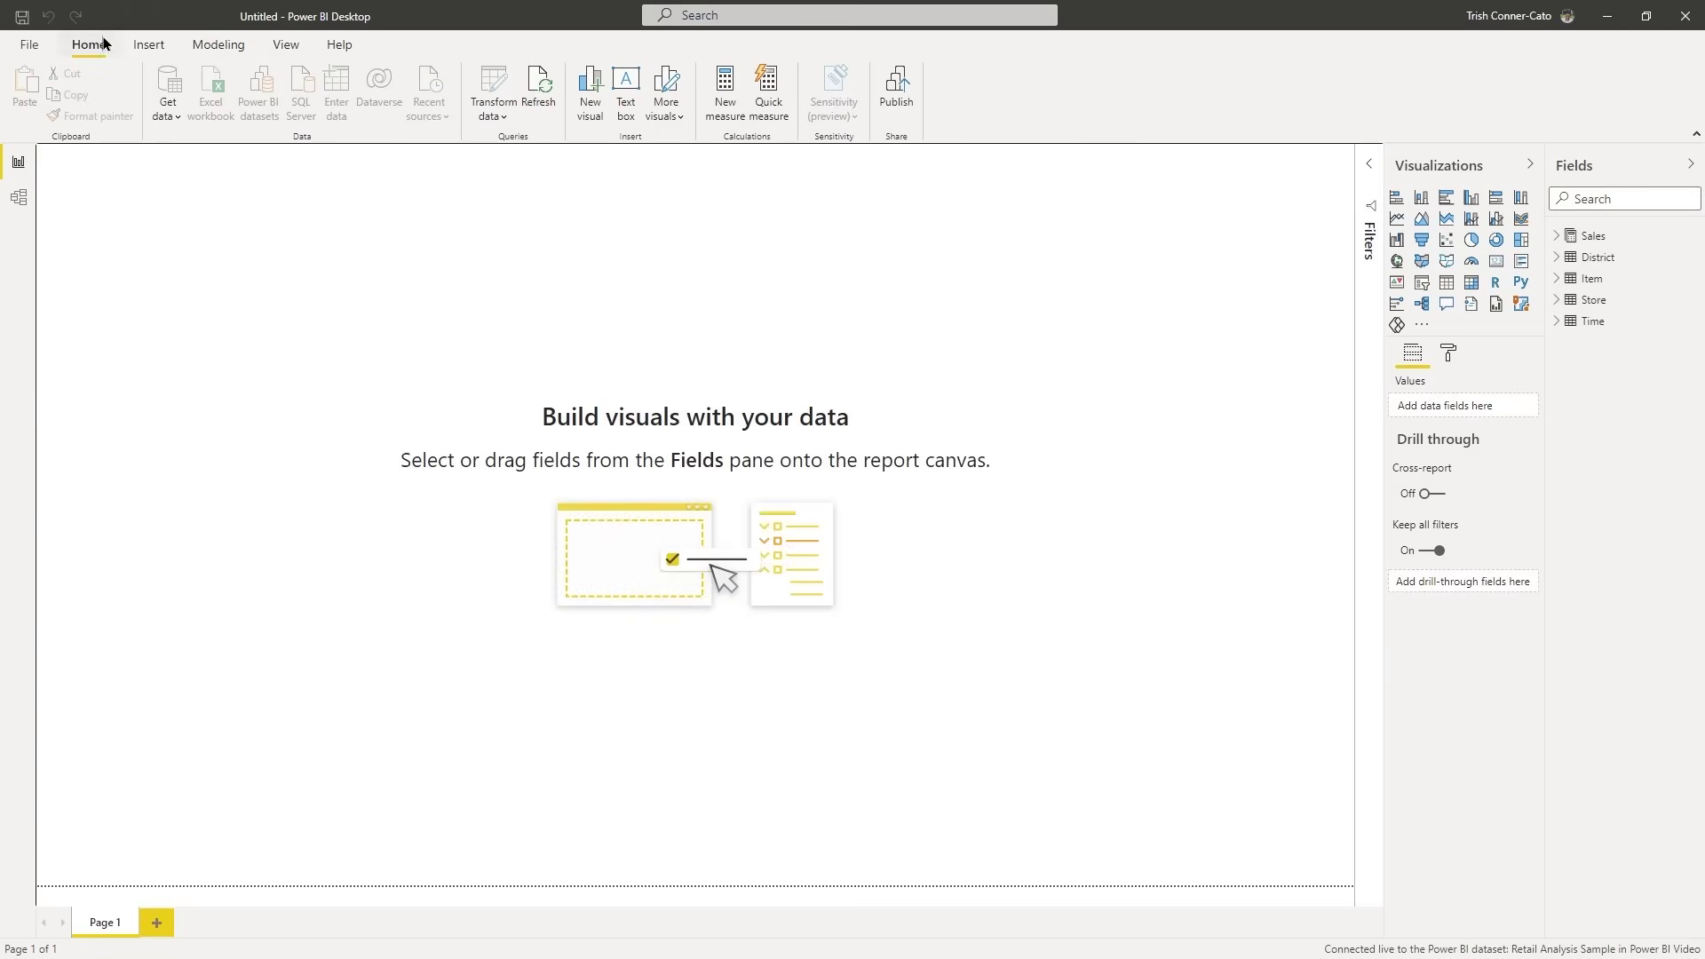
Save the report as Direct Query in Class Files - Working Directory, and expand the Sales table to show its fields.
left_click(21, 18)
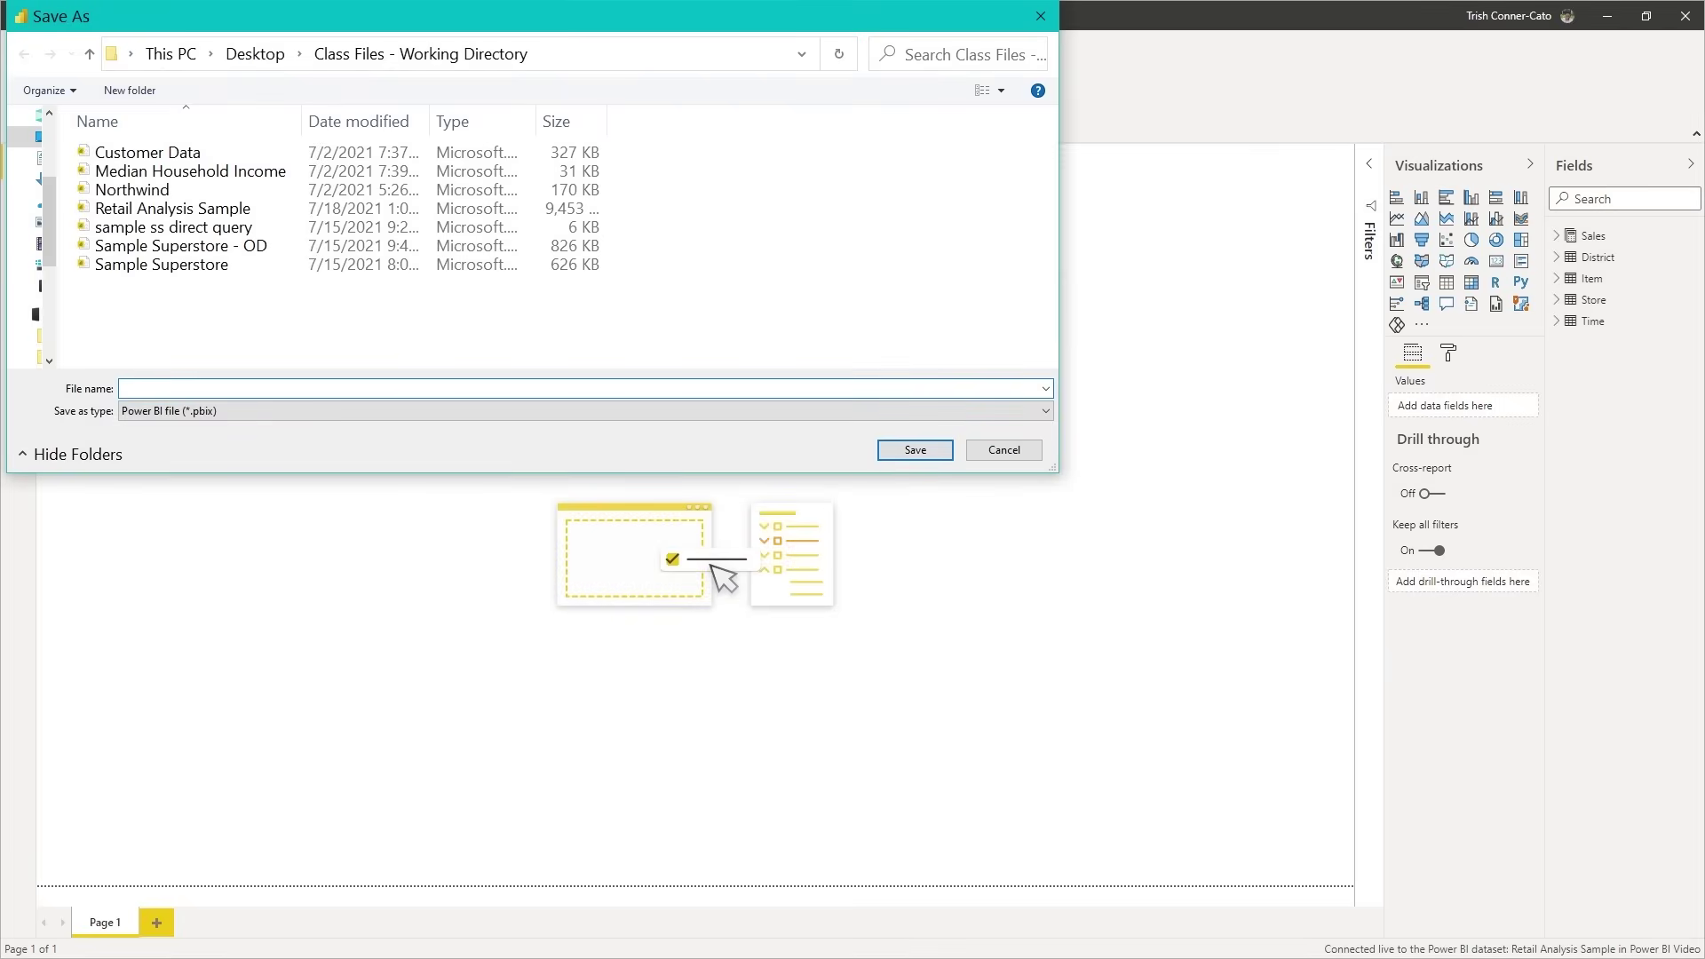
type("Direct Query")
left_click(924, 457)
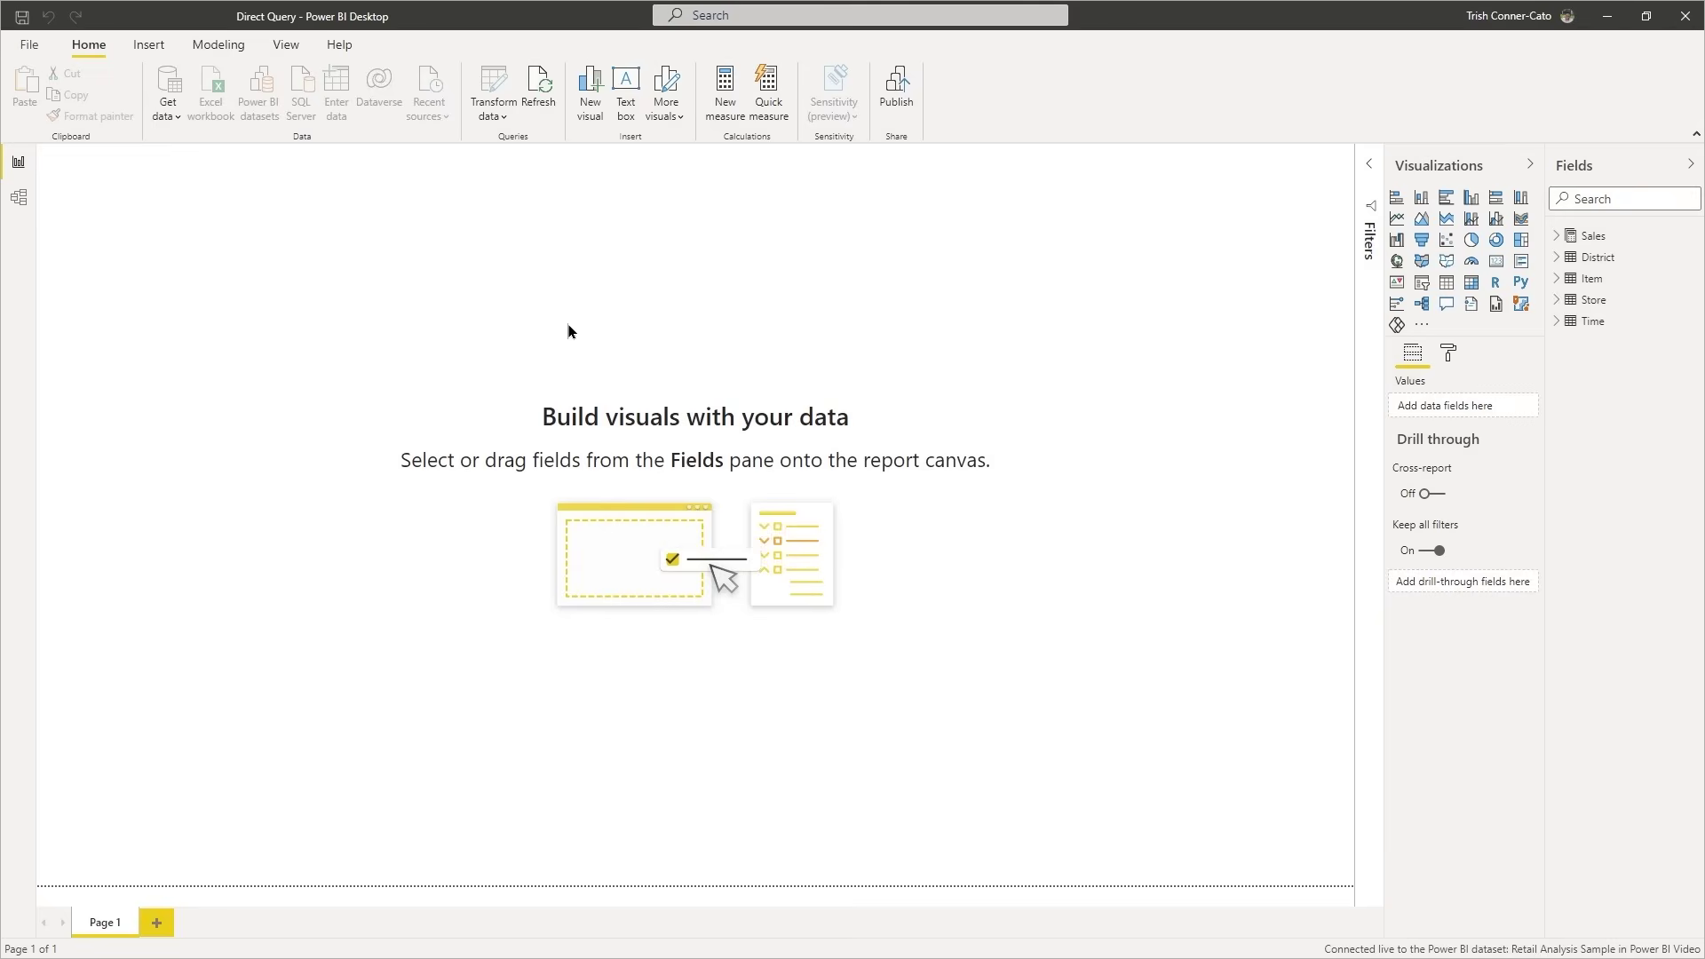
left_click(1557, 240)
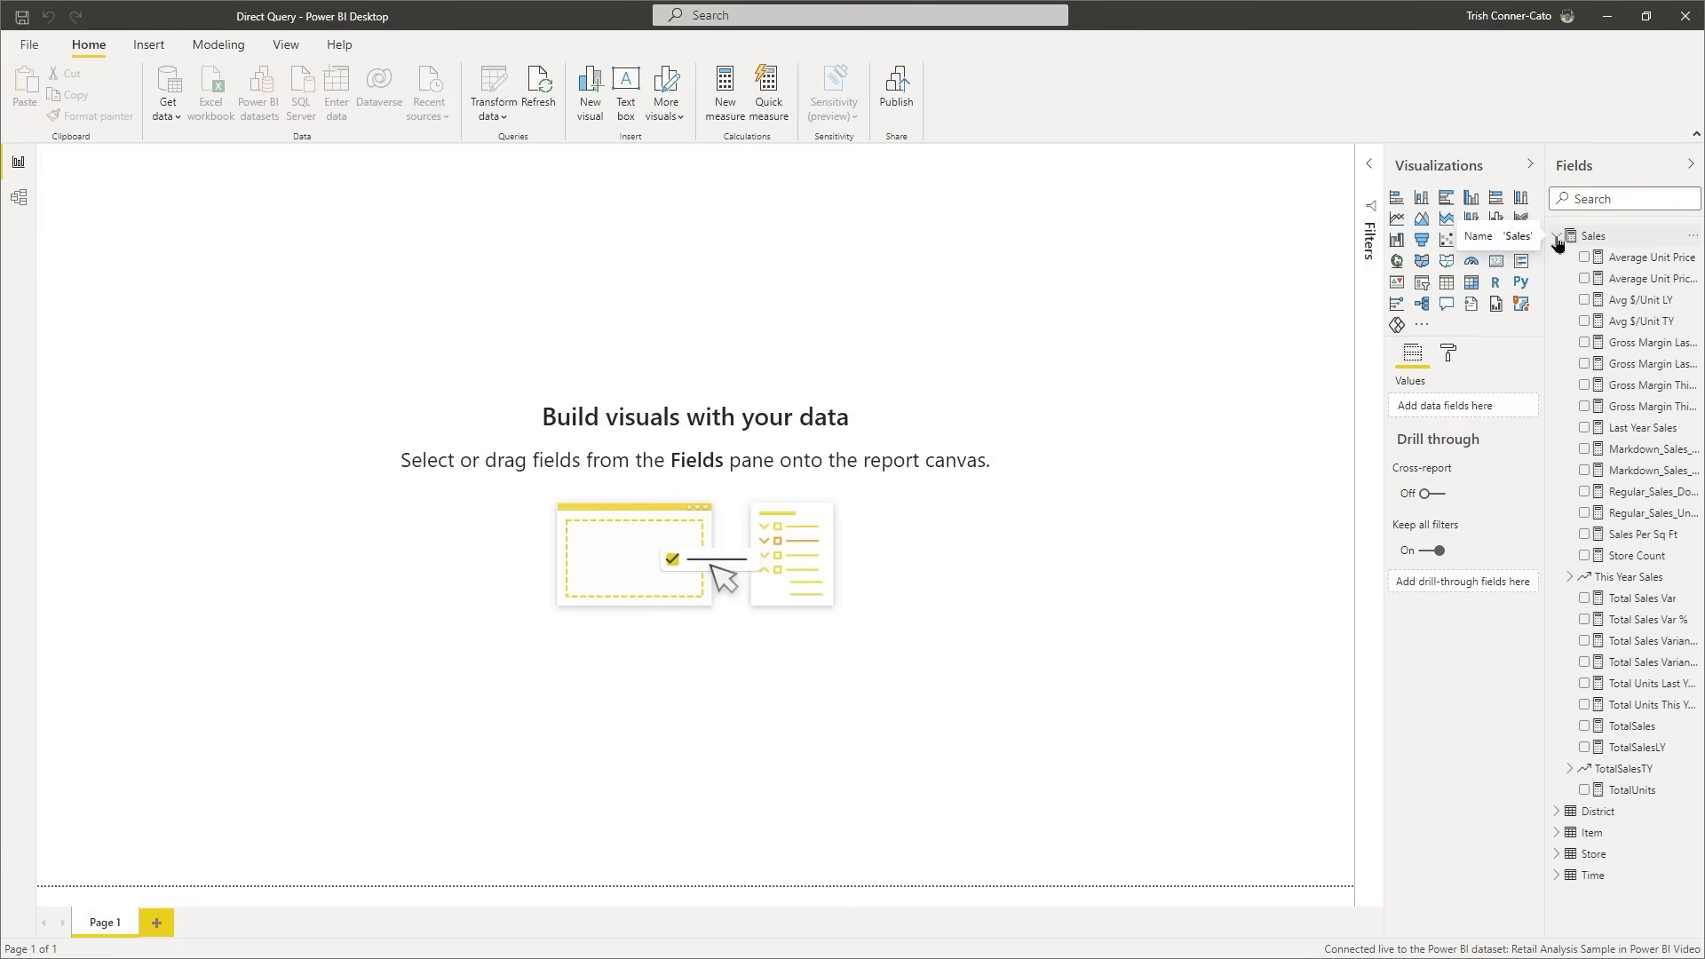
Collapse the Sales table, examine the dataset's table relationships in the model view, and return to the report view.
left_click(1557, 240)
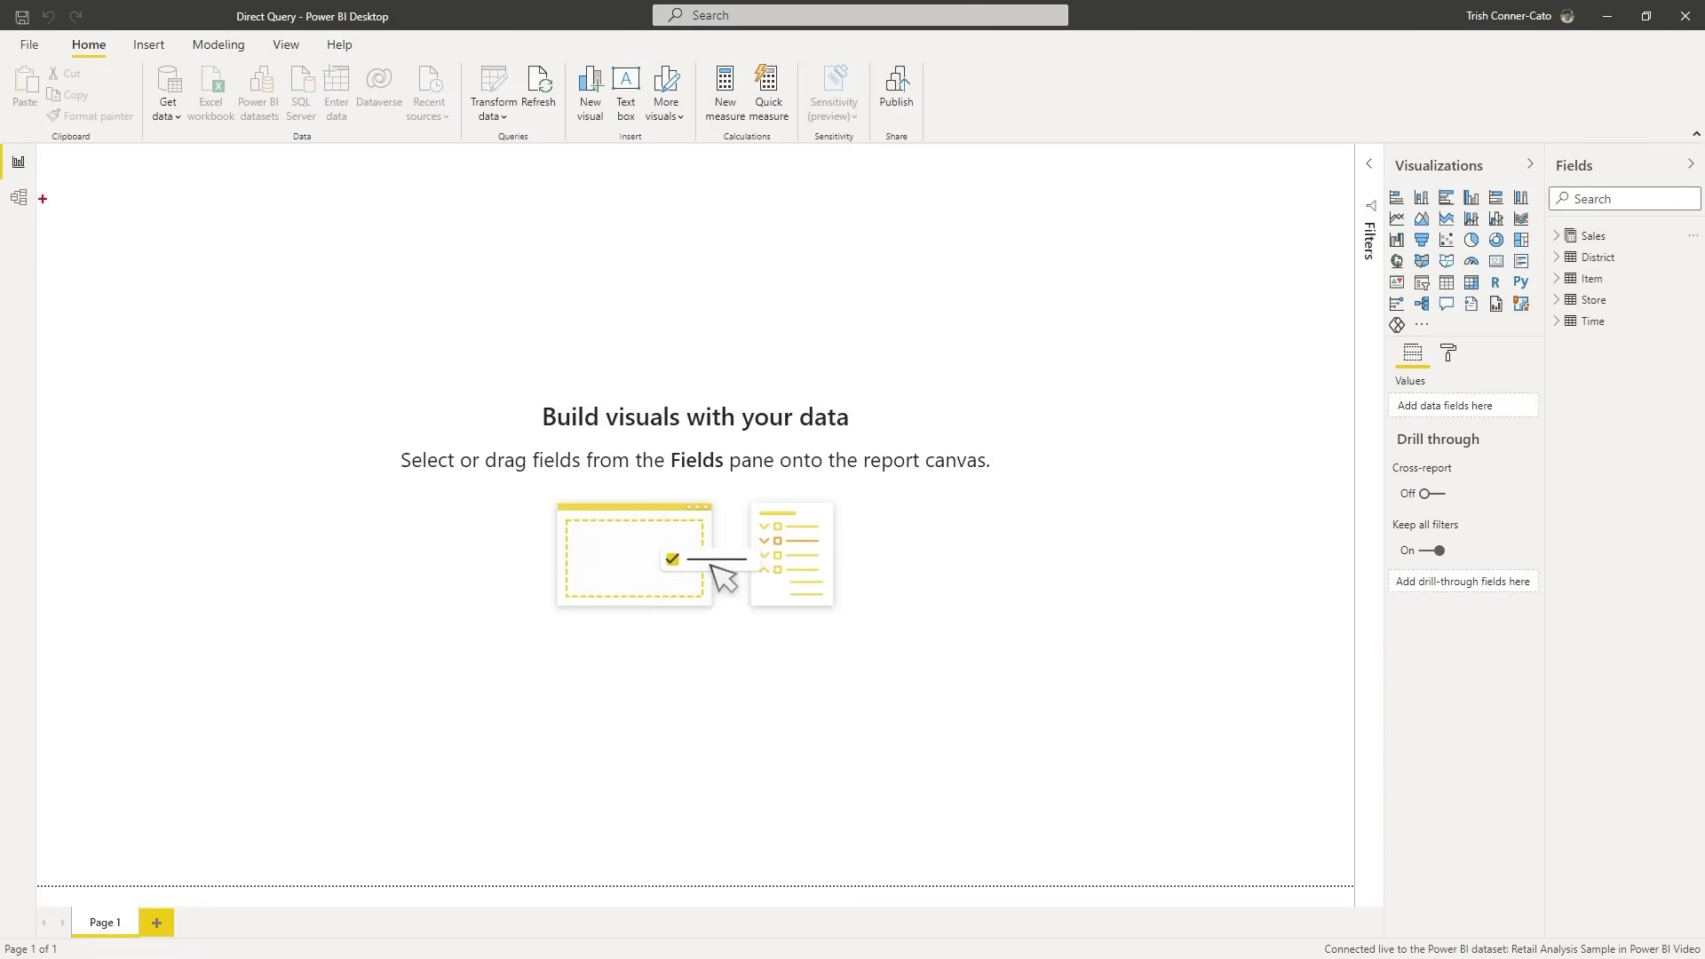
left_click_drag(43, 198, 163, 199)
key("Escape")
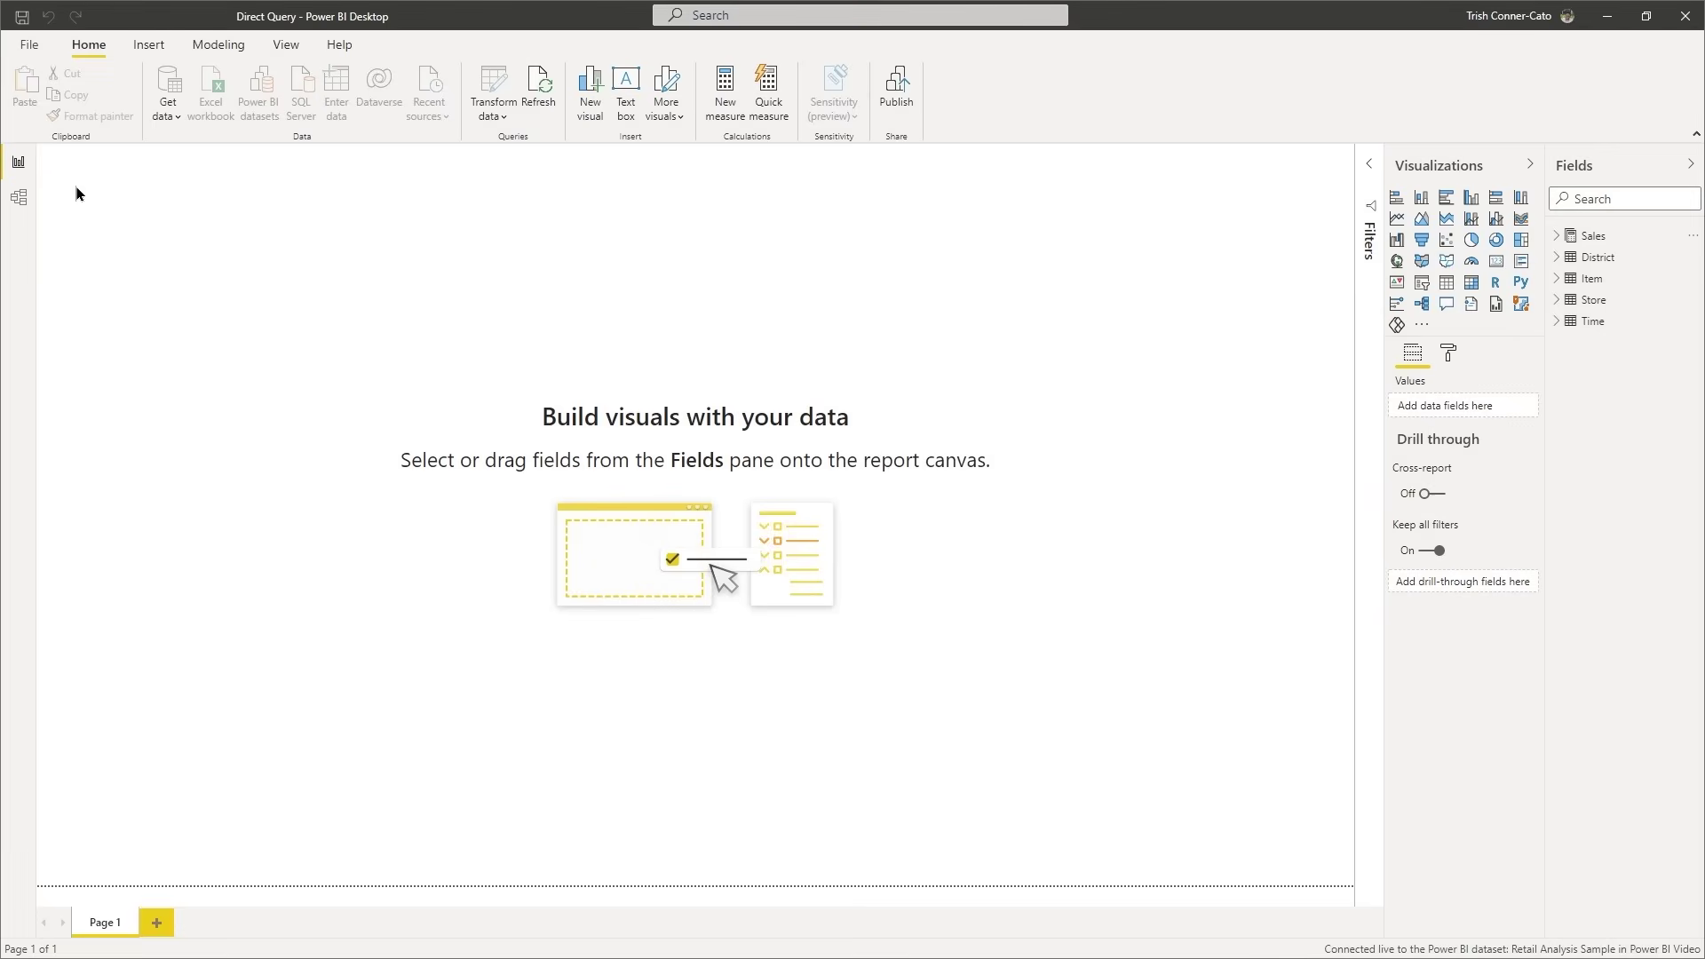
left_click(16, 197)
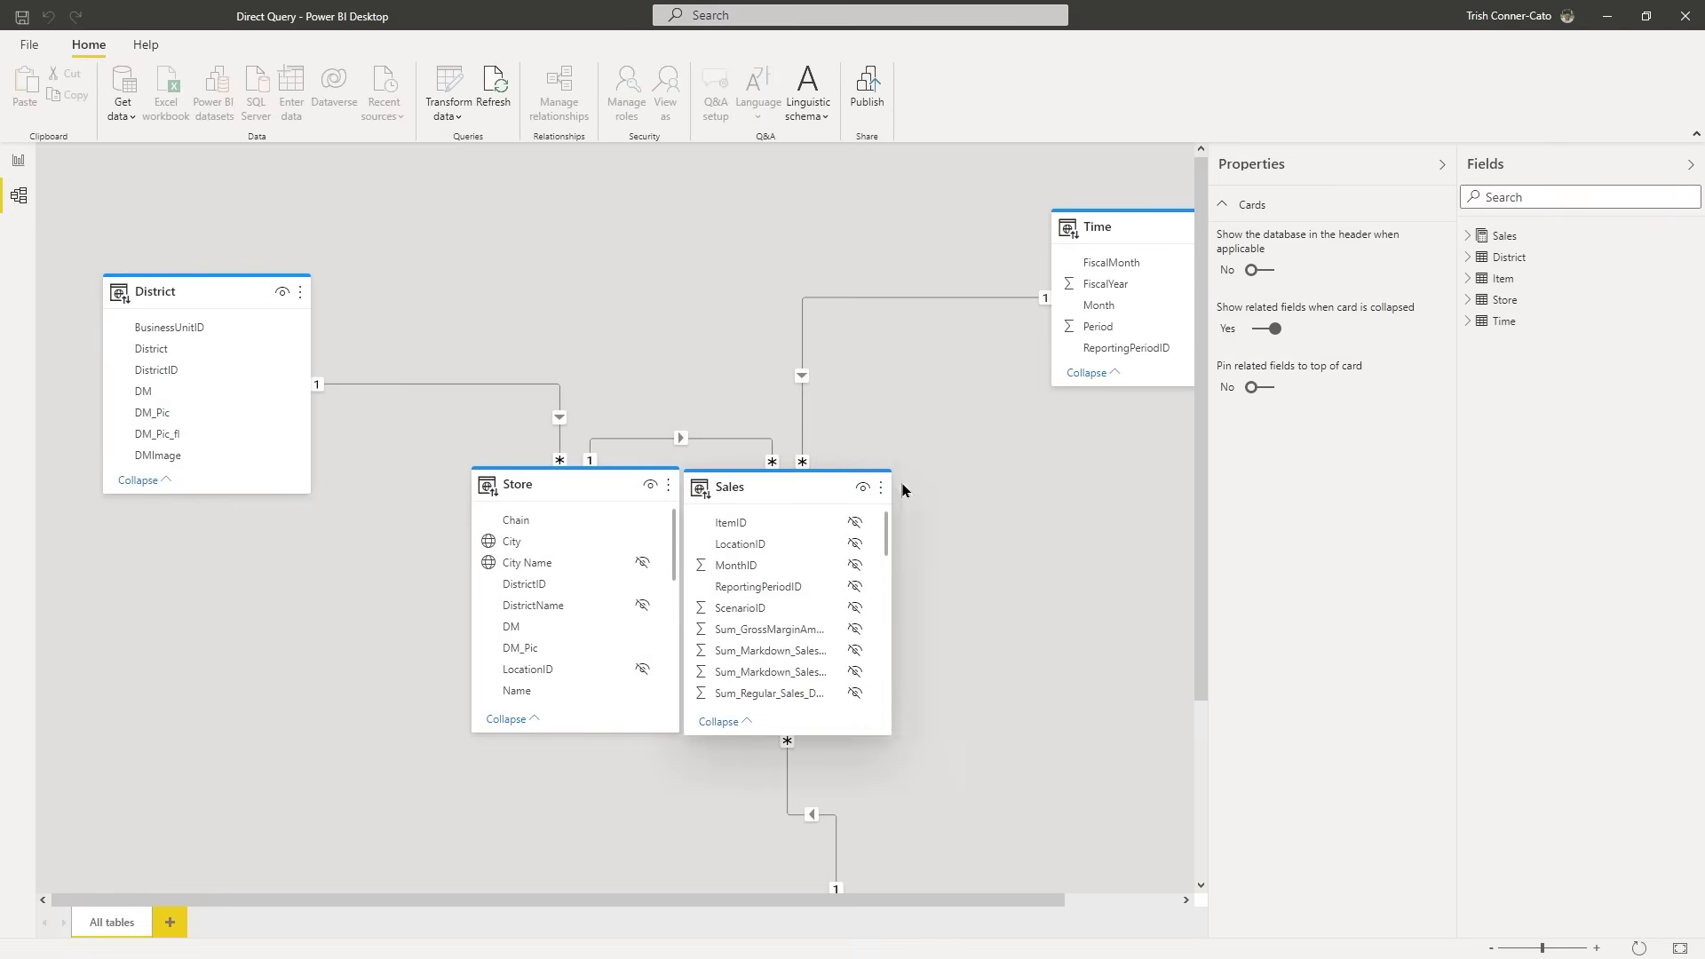
mouse_move(898, 485)
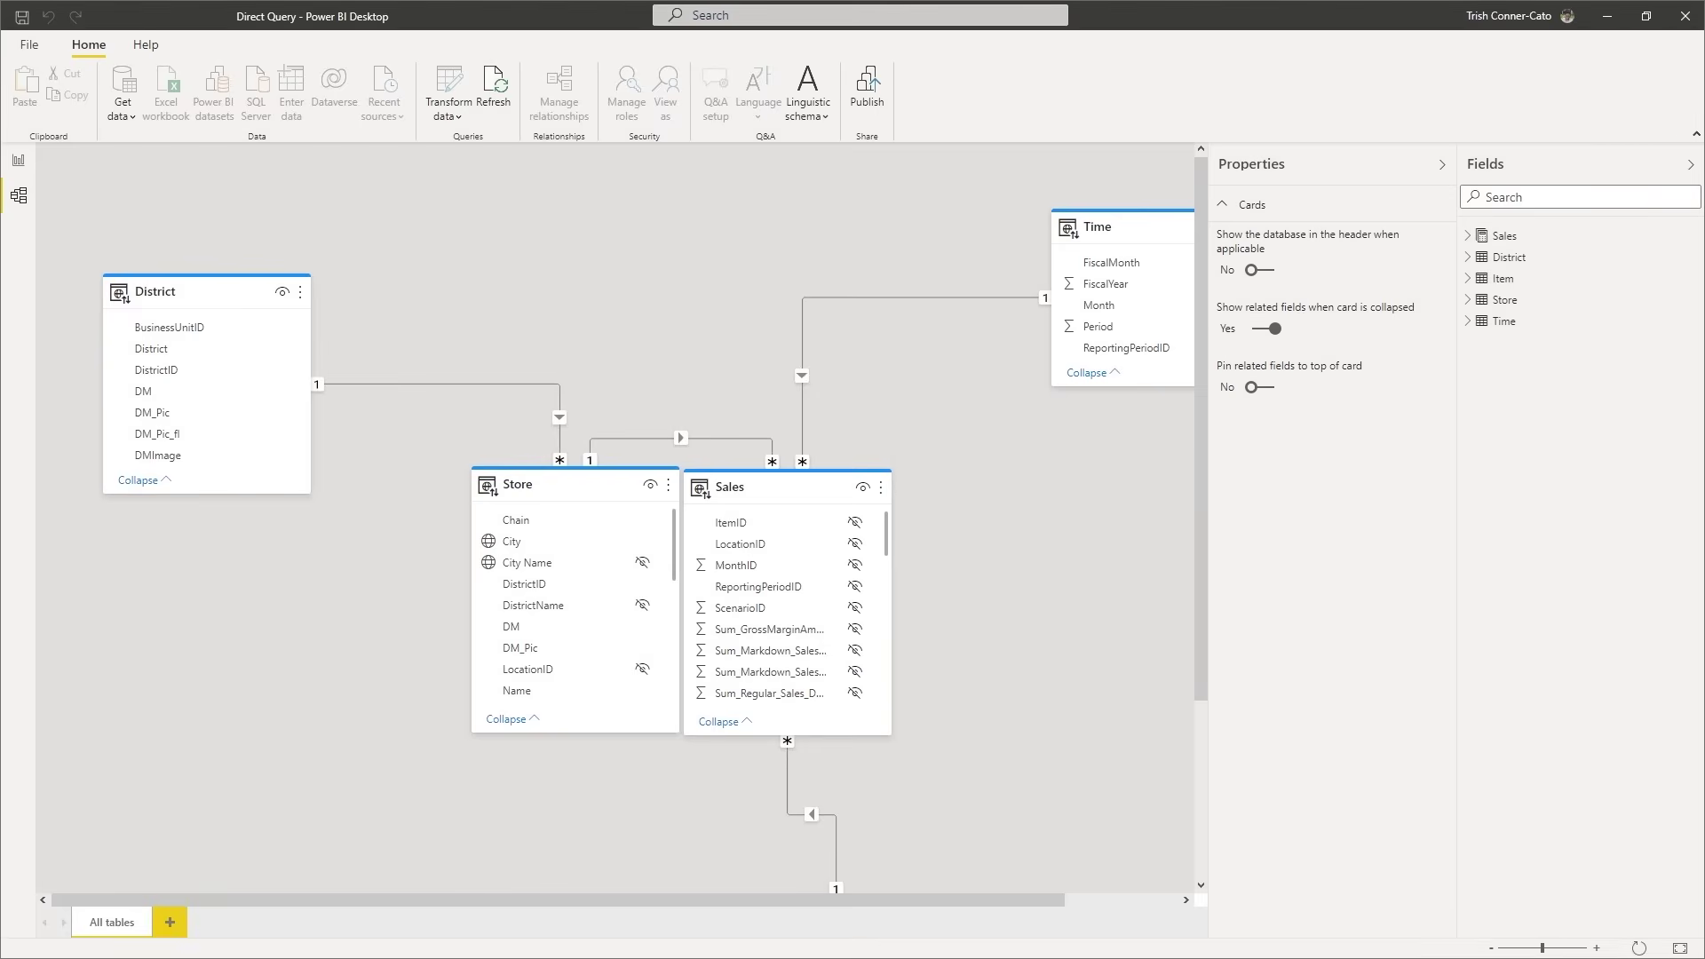
left_click(18, 163)
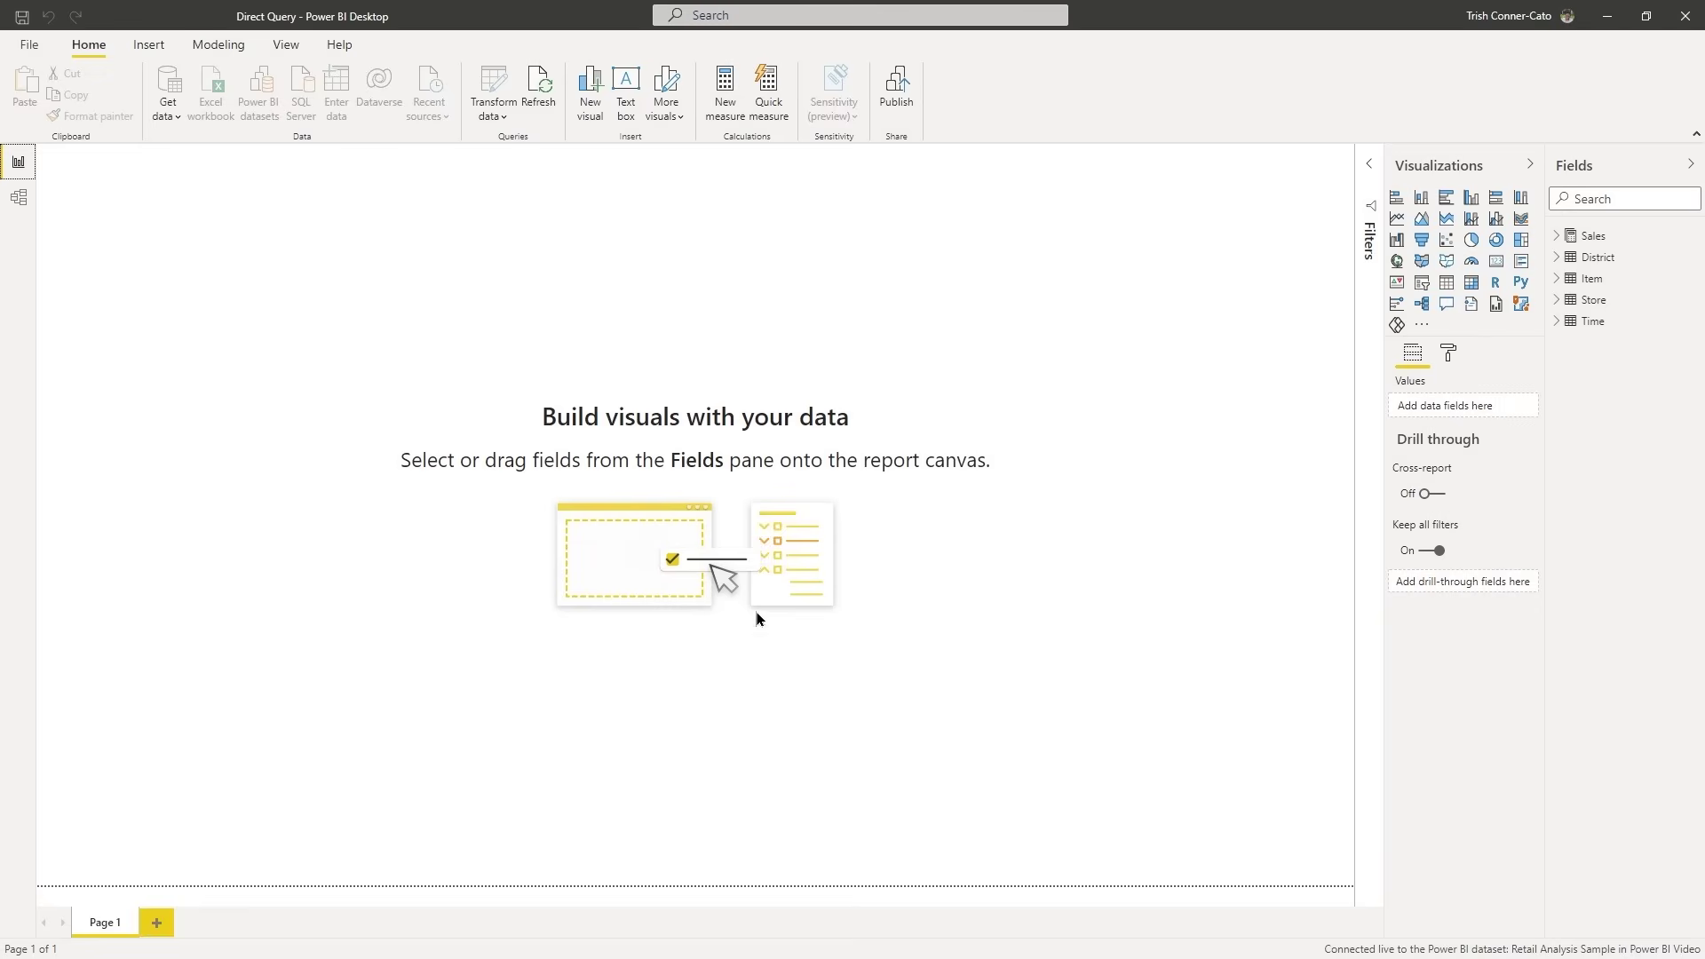
Create a column chart on the blank page showing Total Units This Year by FiscalMonth from the Time table.
left_click(1557, 237)
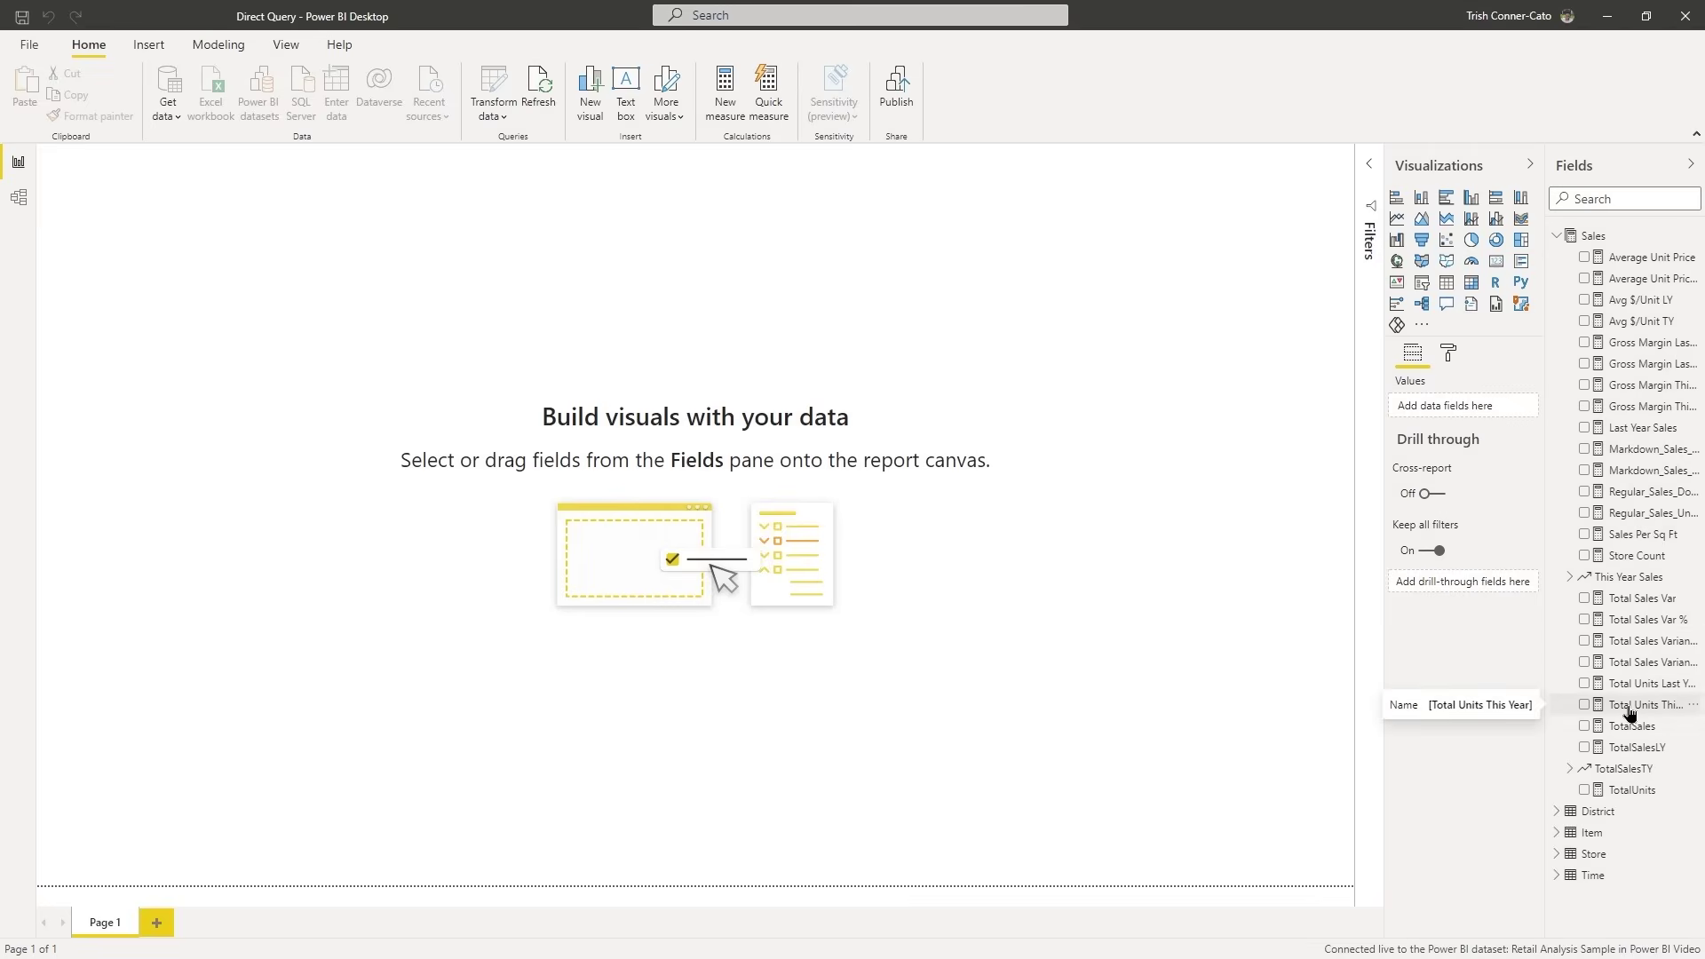
left_click_drag(1631, 713, 526, 428)
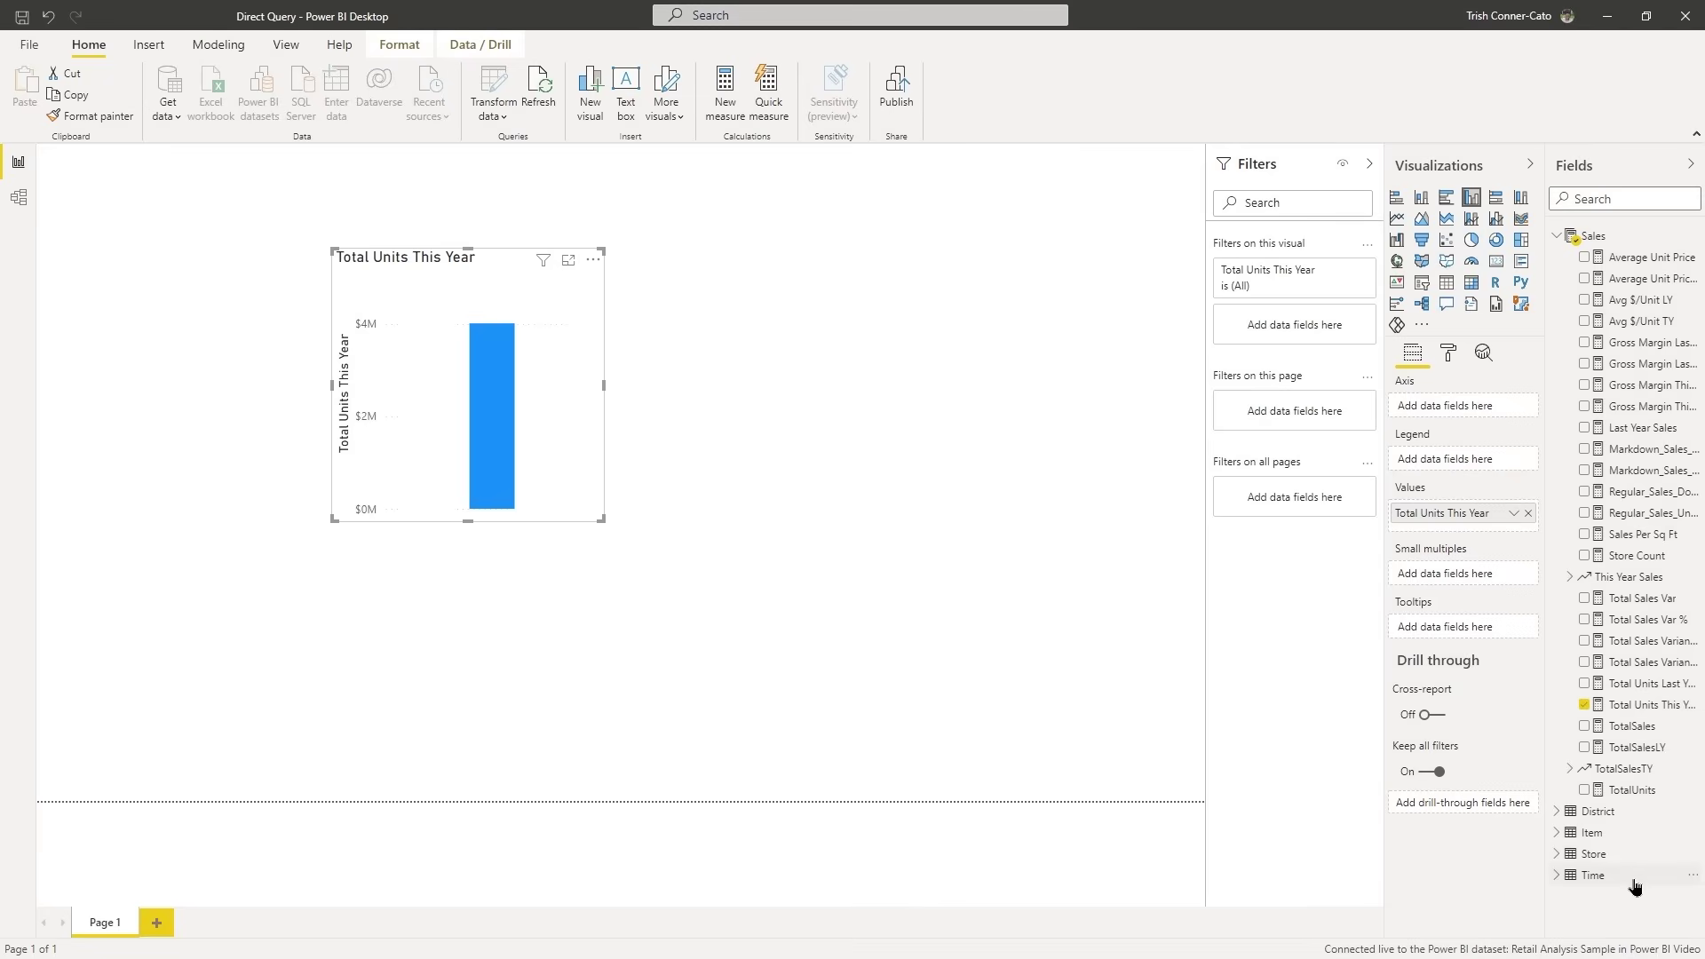
left_click(1560, 877)
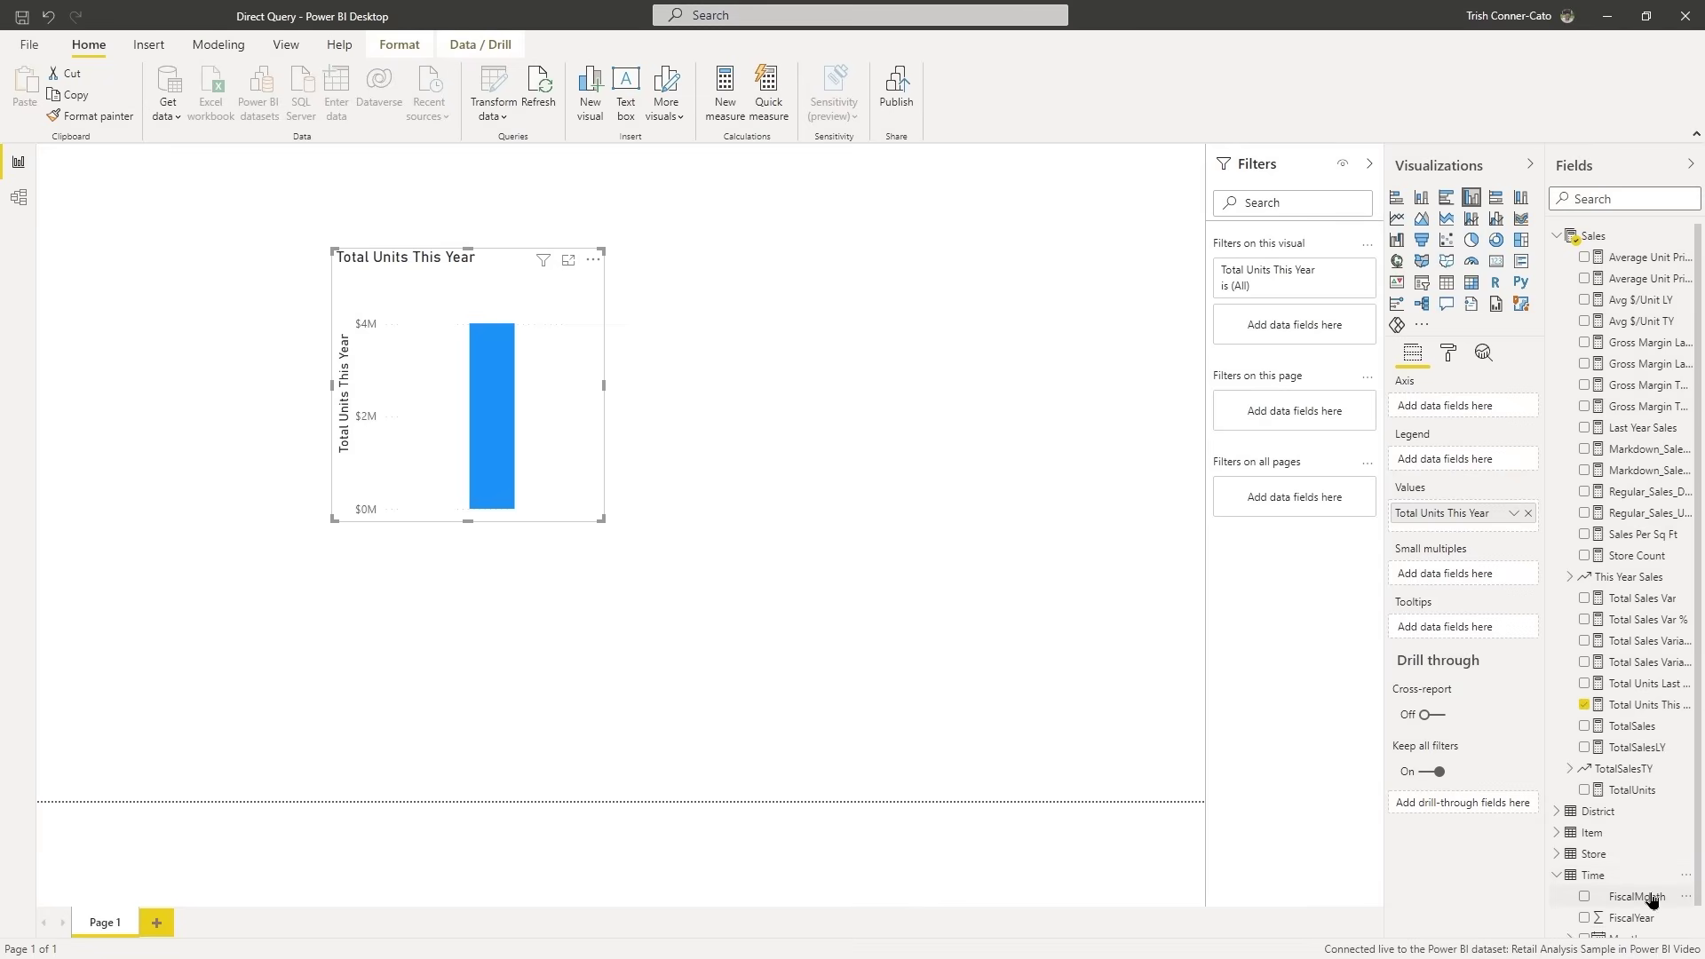
left_click_drag(1644, 899, 572, 389)
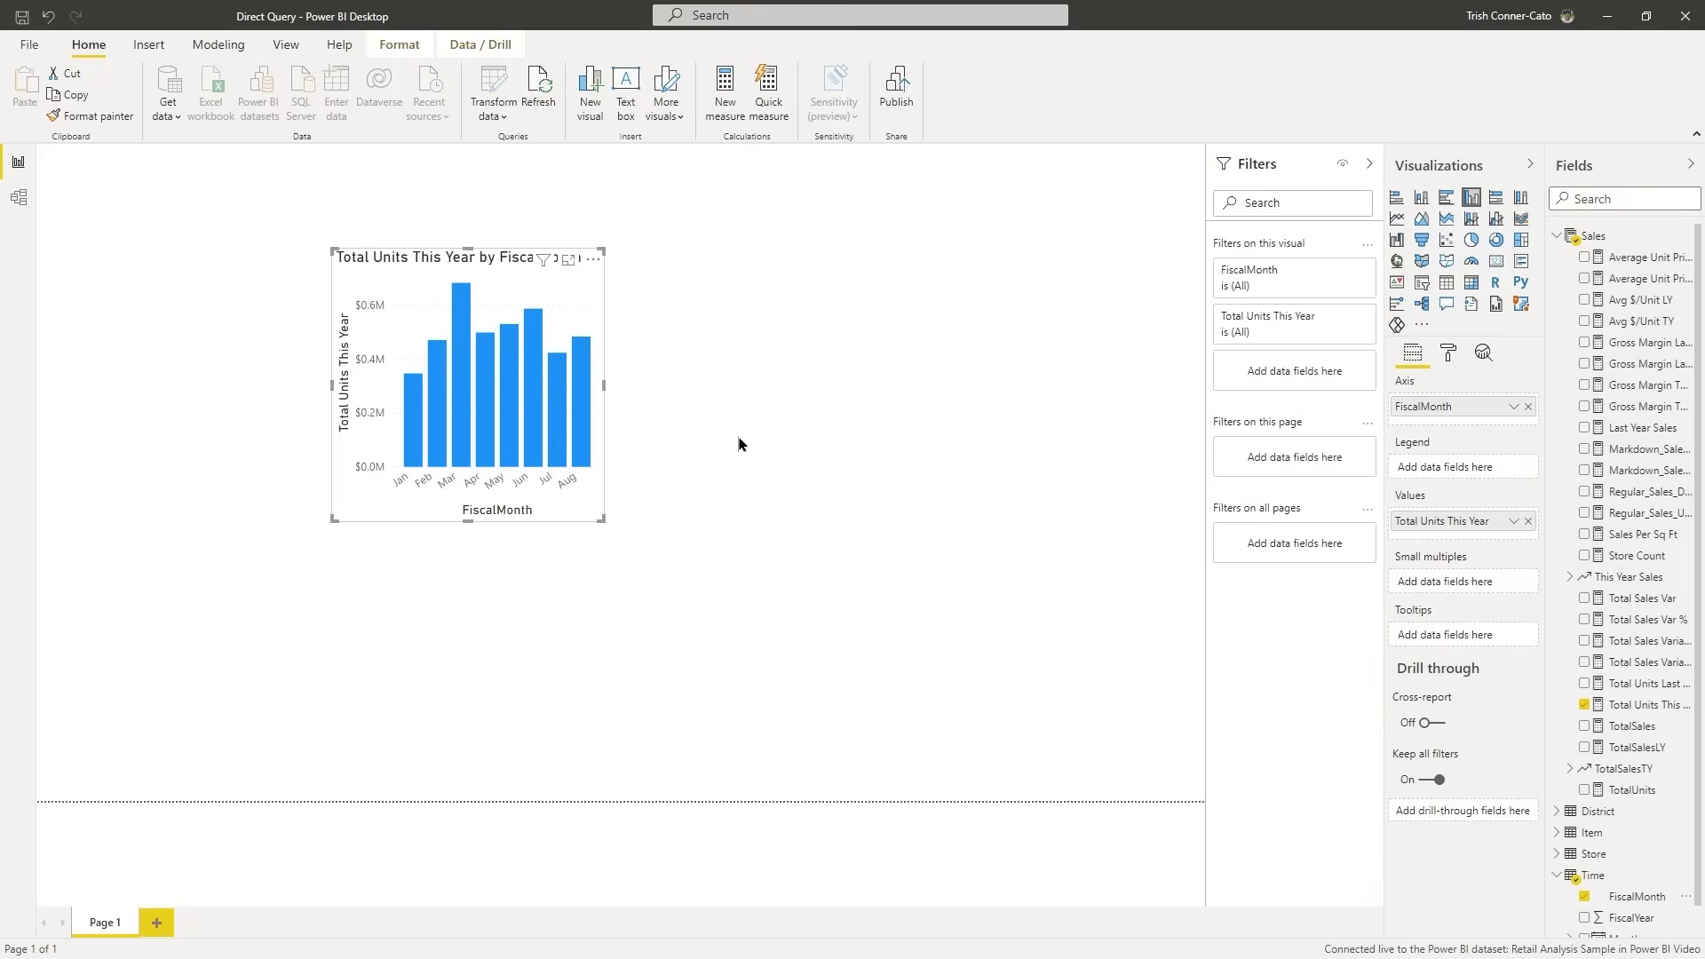
Sort the column chart by FiscalMonth in ascending order.
left_click(594, 262)
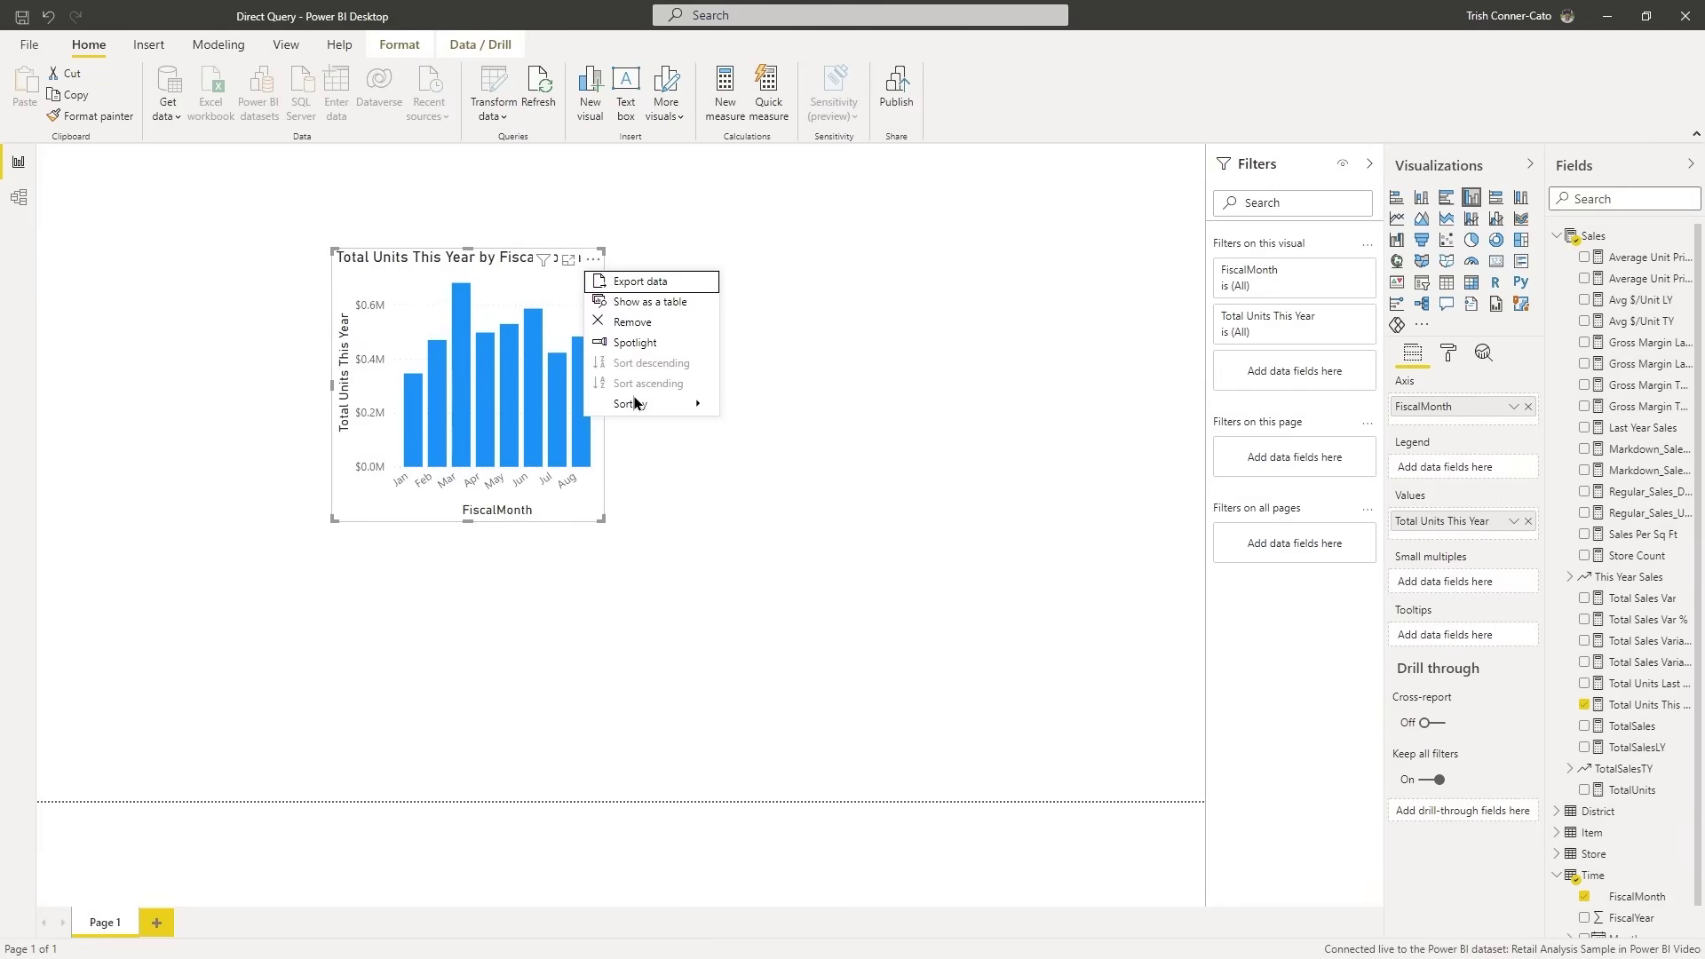
mouse_move(636, 402)
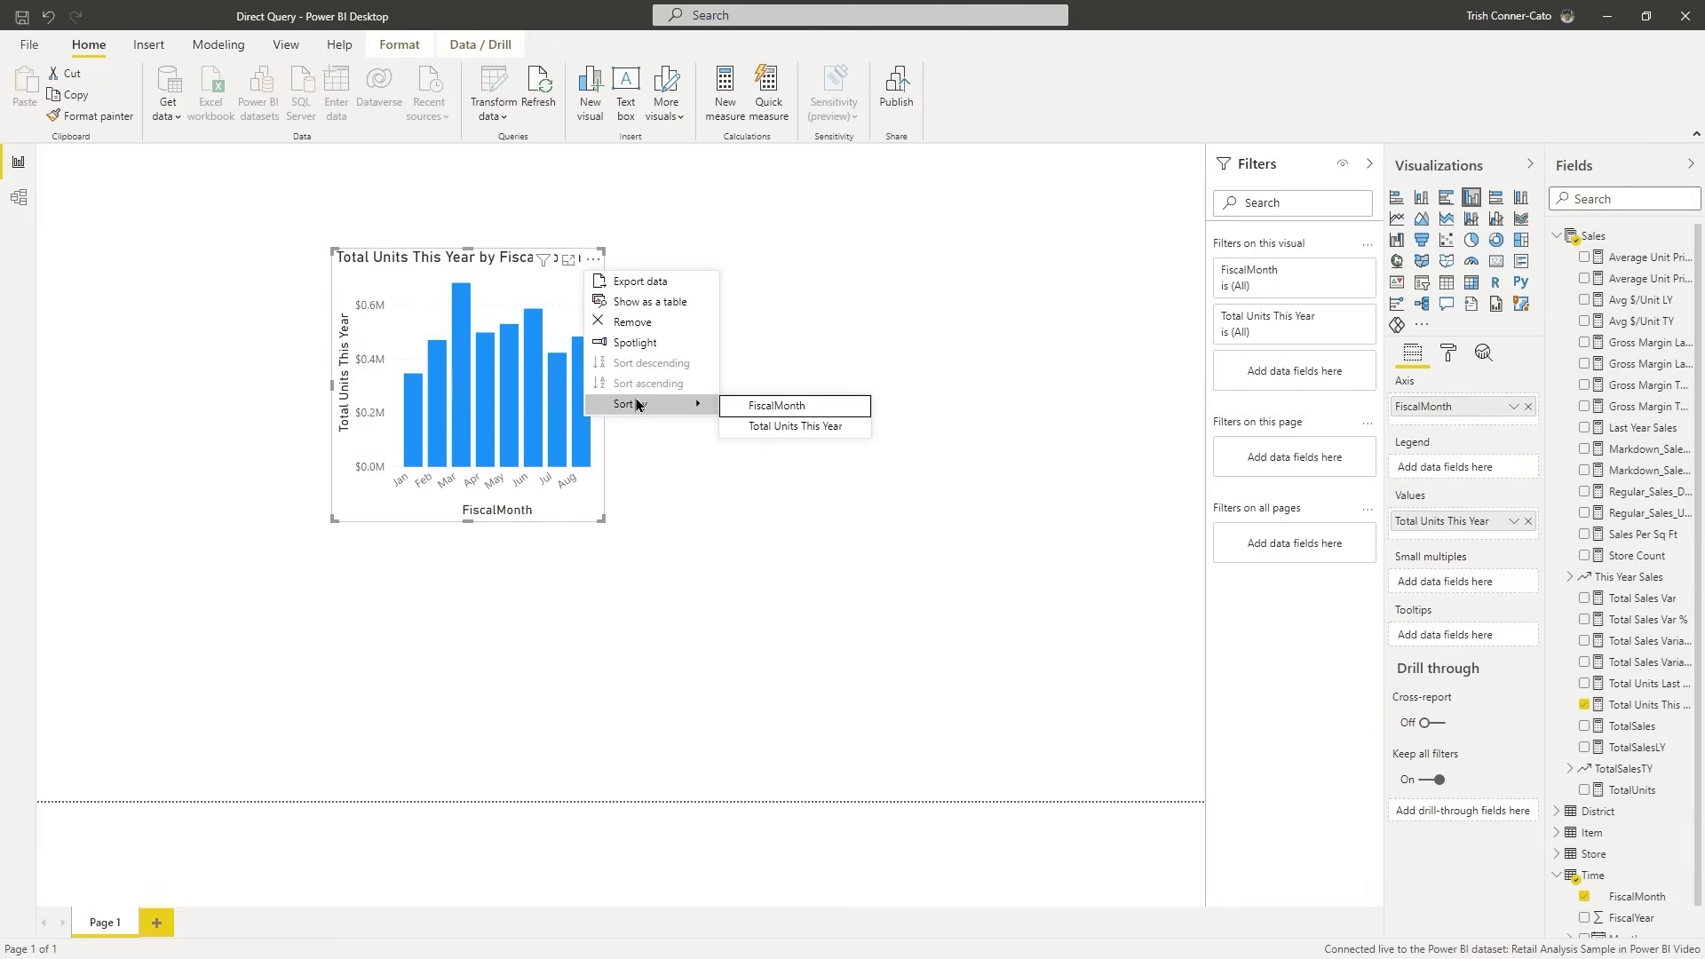
left_click(754, 408)
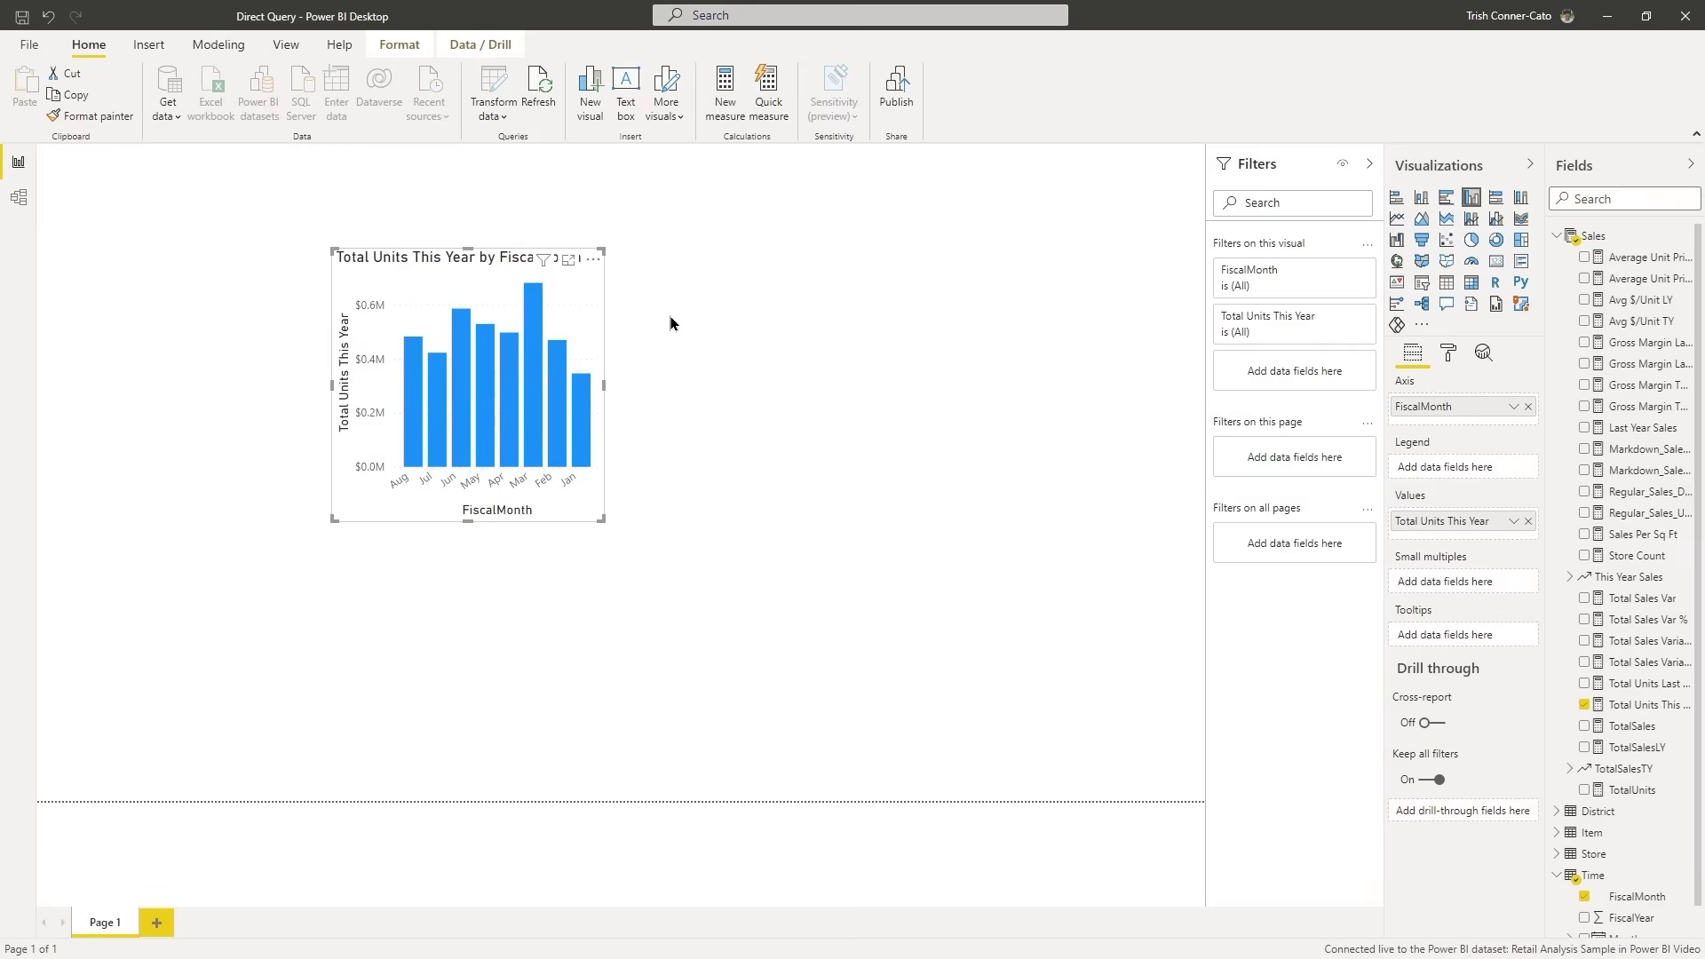
left_click(592, 265)
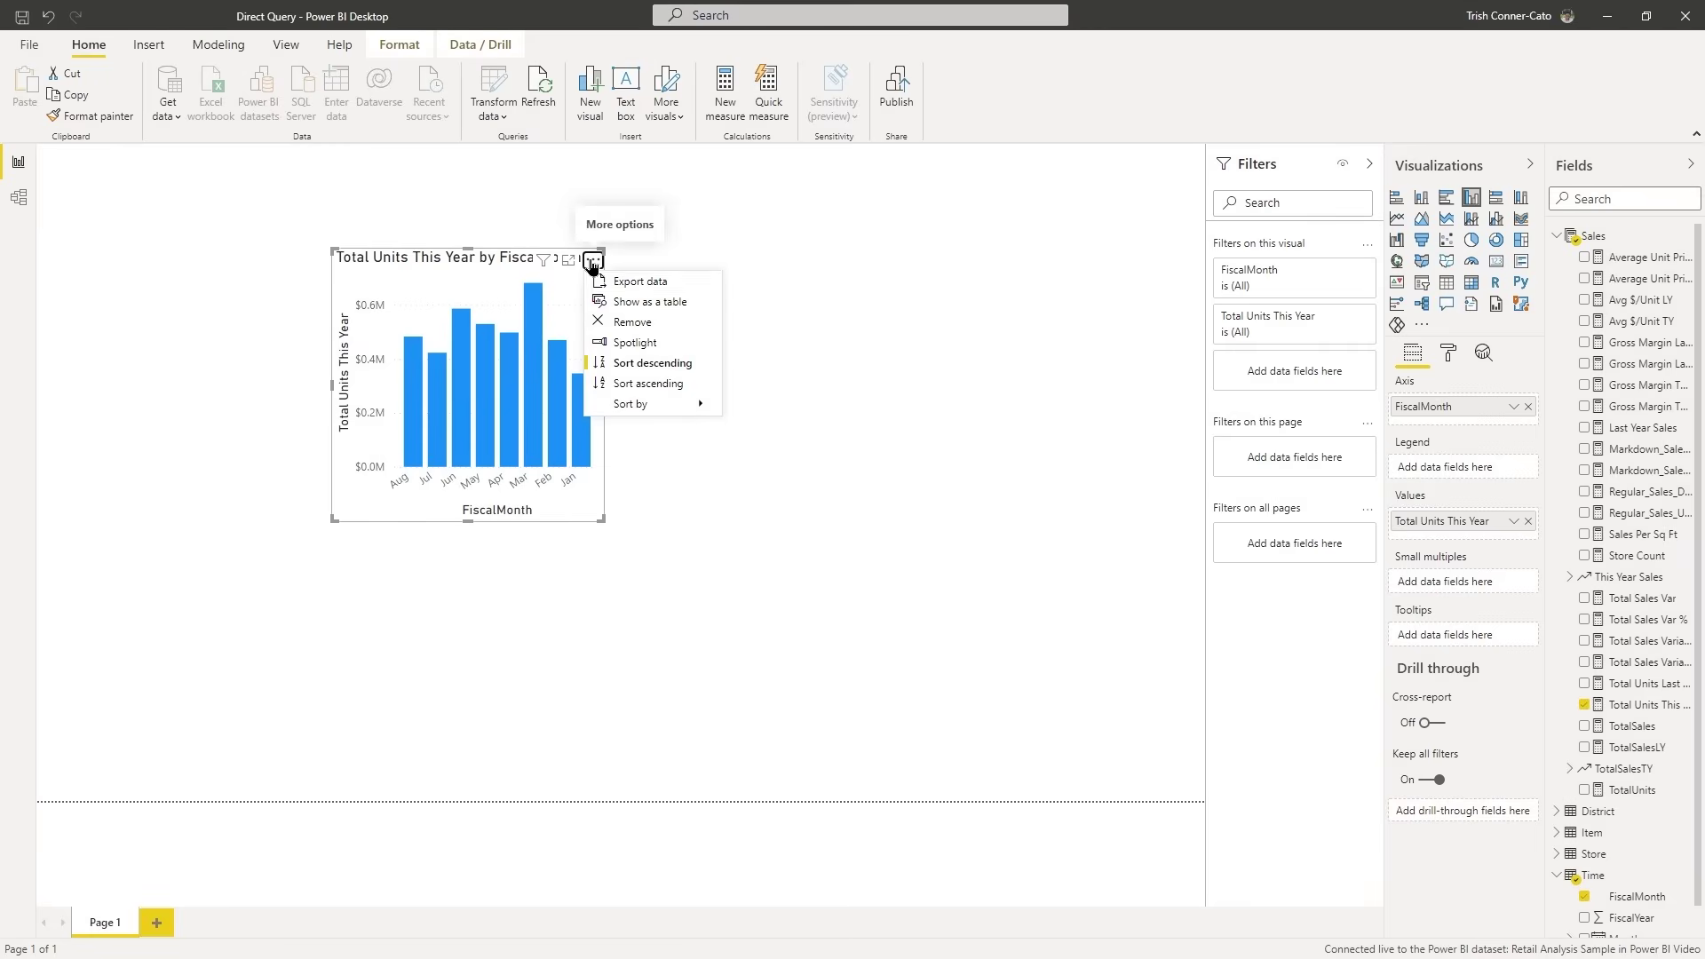
left_click(639, 386)
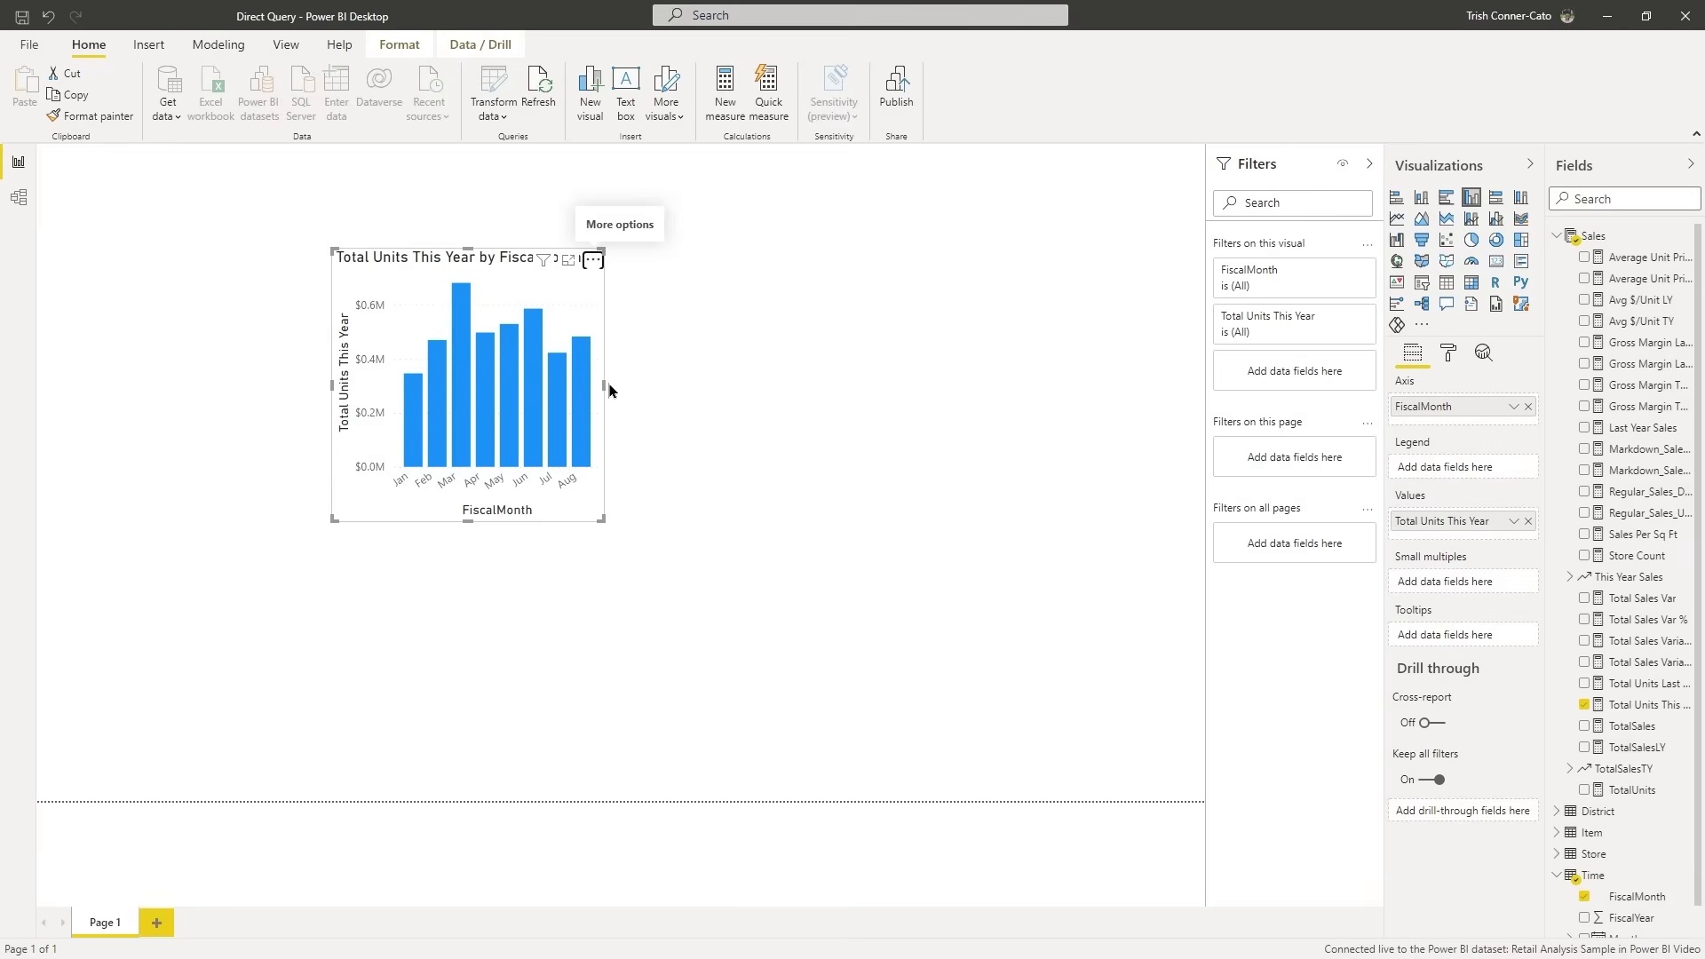
Widen the column chart to fit its full title, and convert it to a KPI visual.
left_click_drag(602, 519, 989, 545)
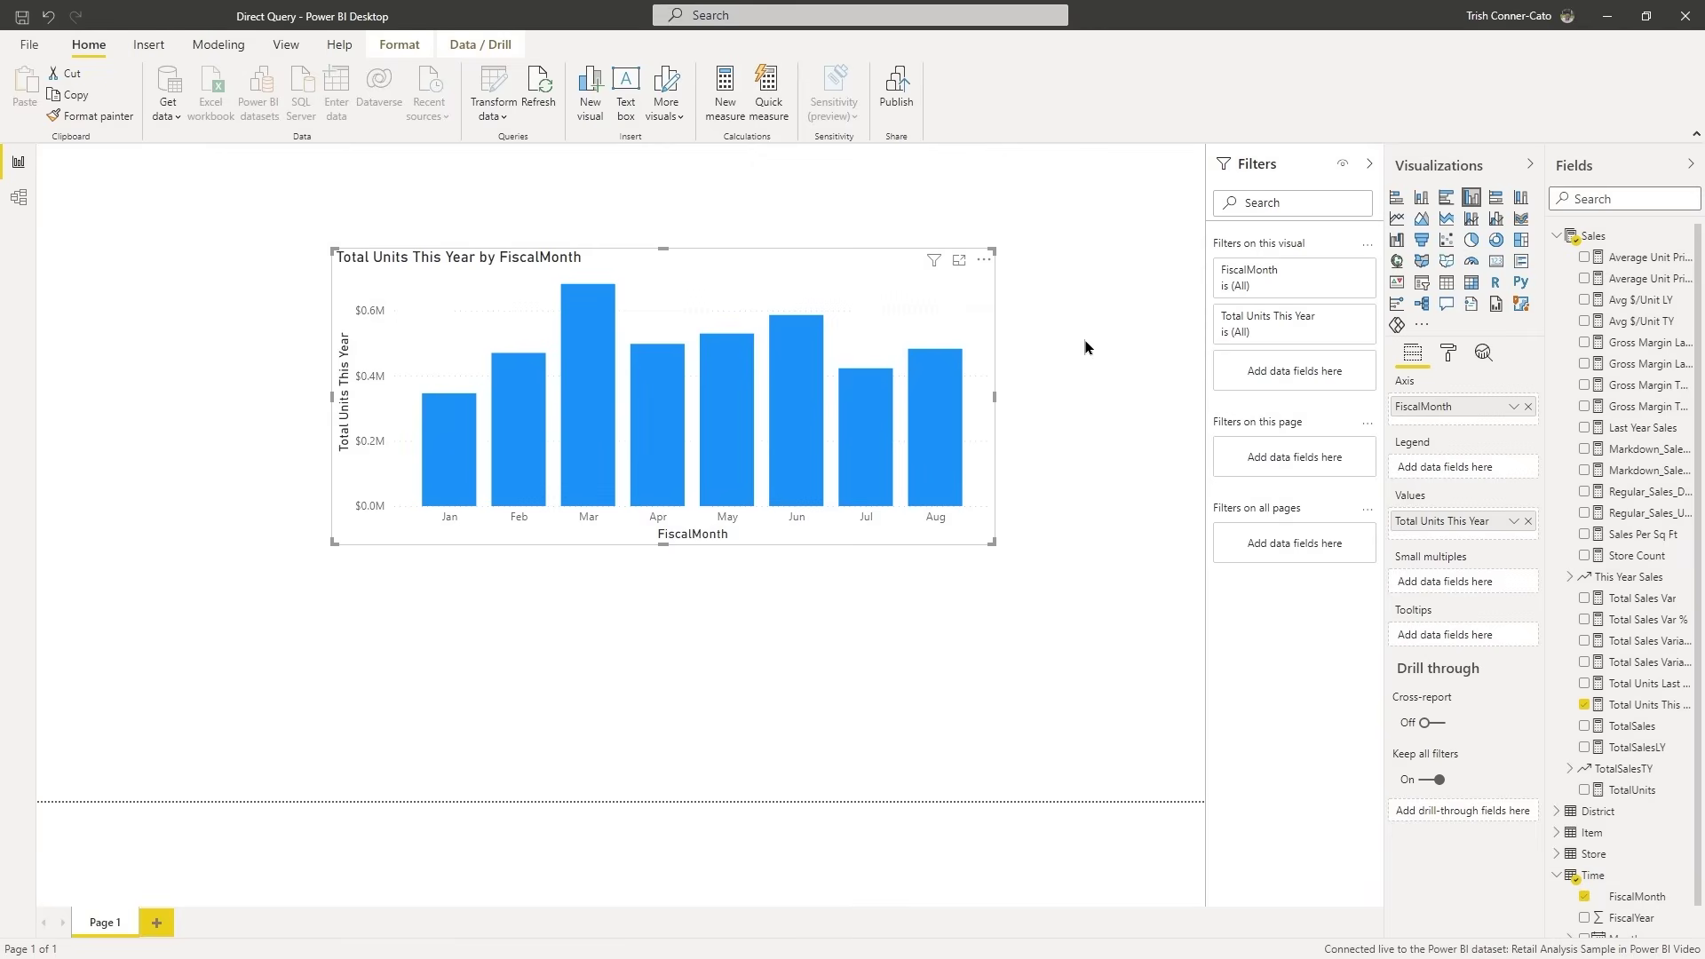
left_click(1397, 284)
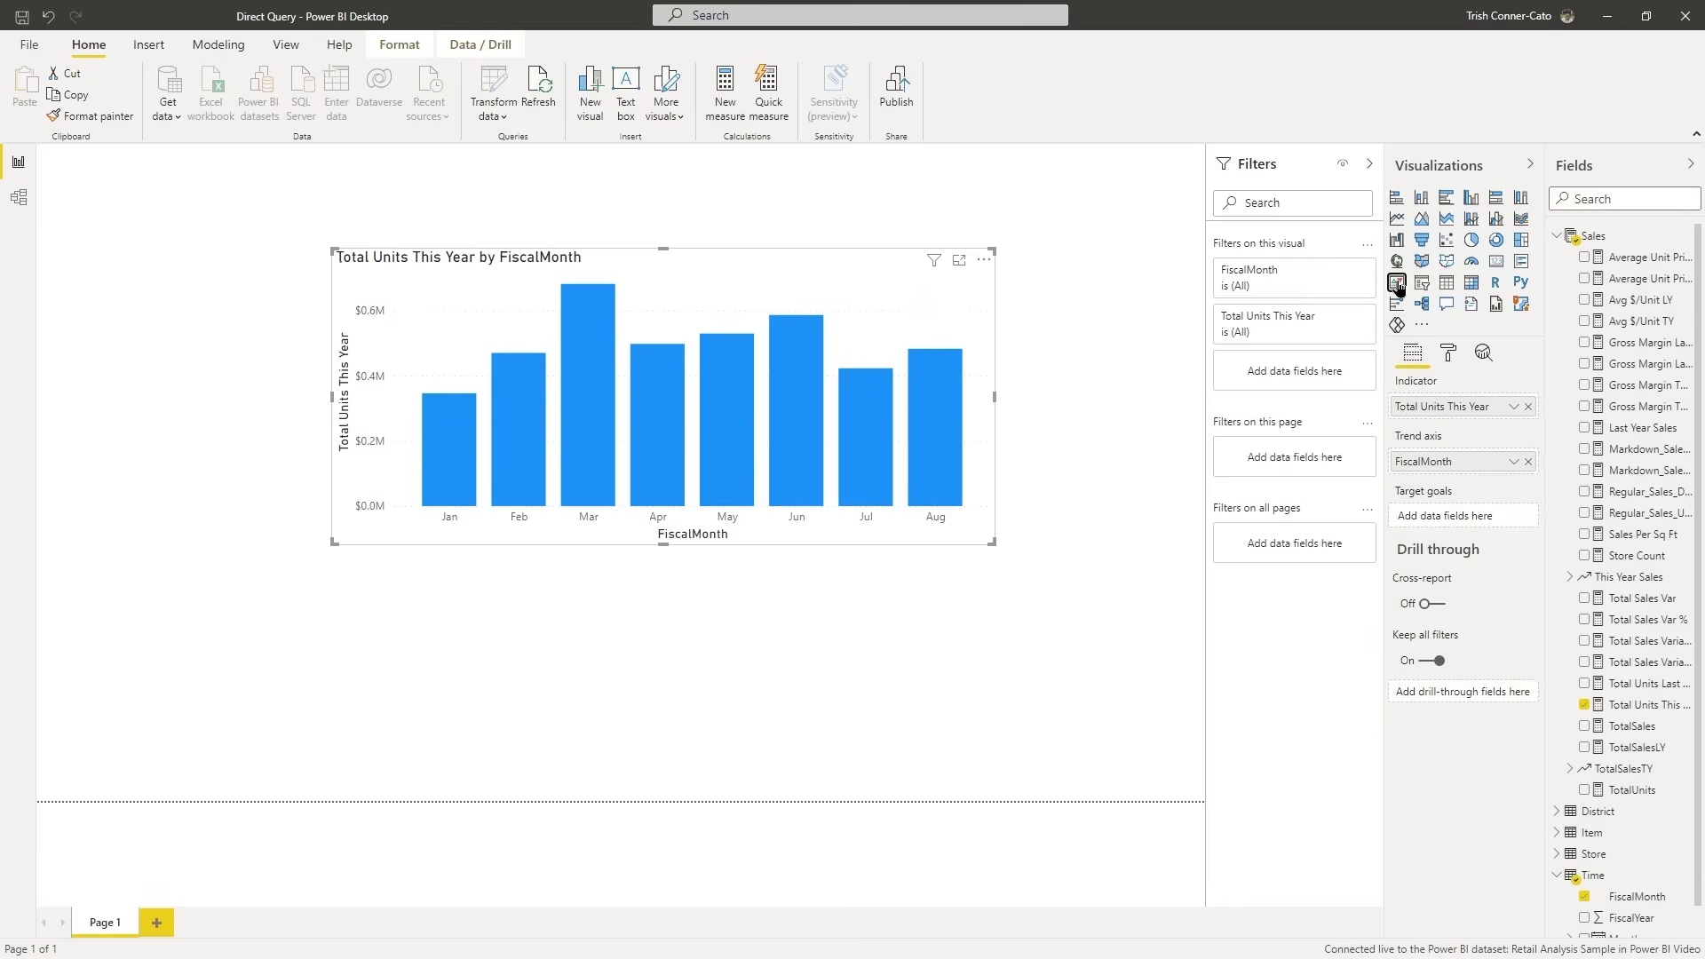
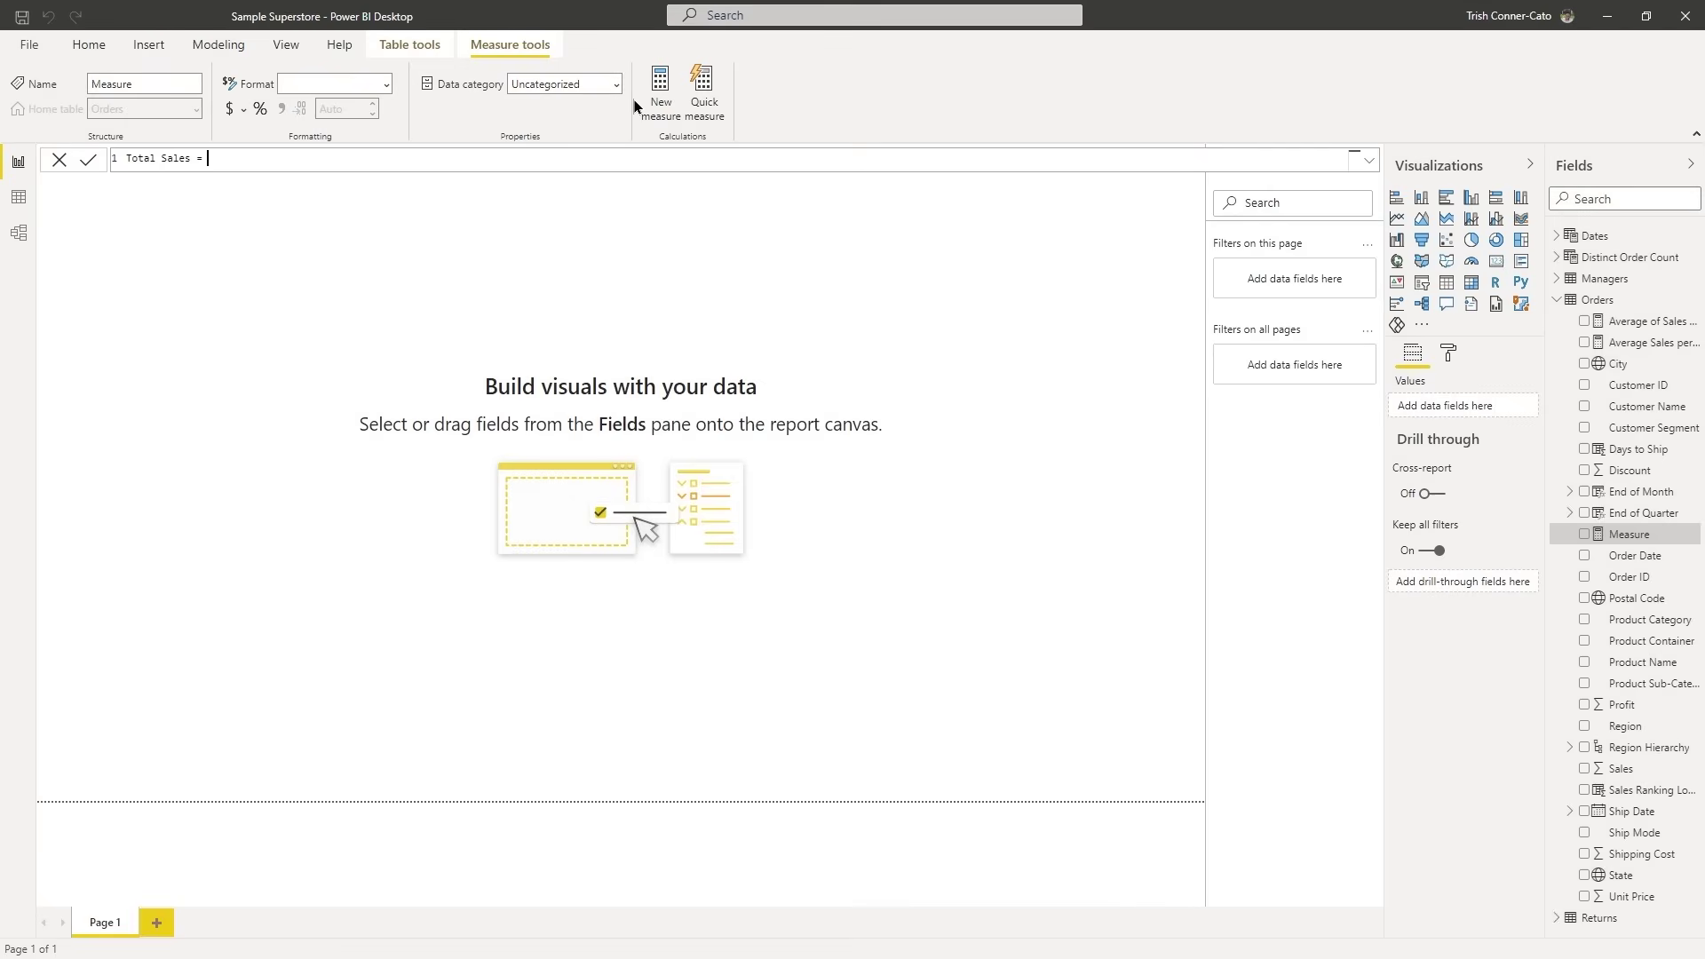
Begin the Total Sales measure's formula with CALCULATE containing a SUMX over the Orders table.
type("ca")
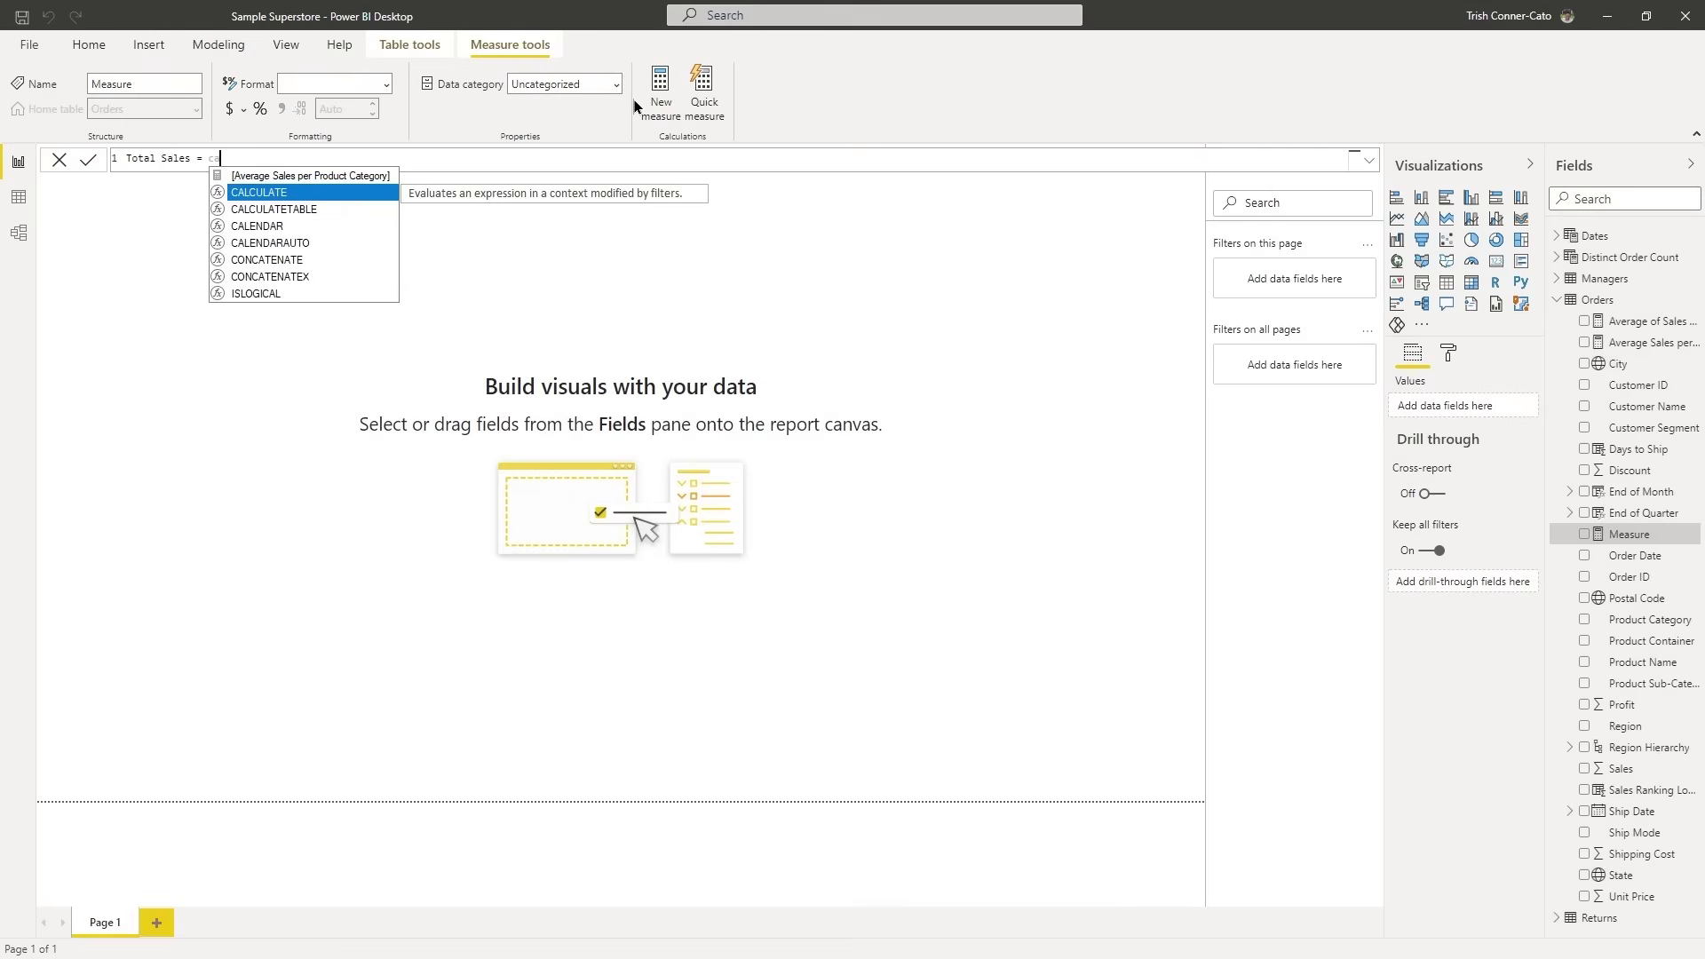
key("Tab")
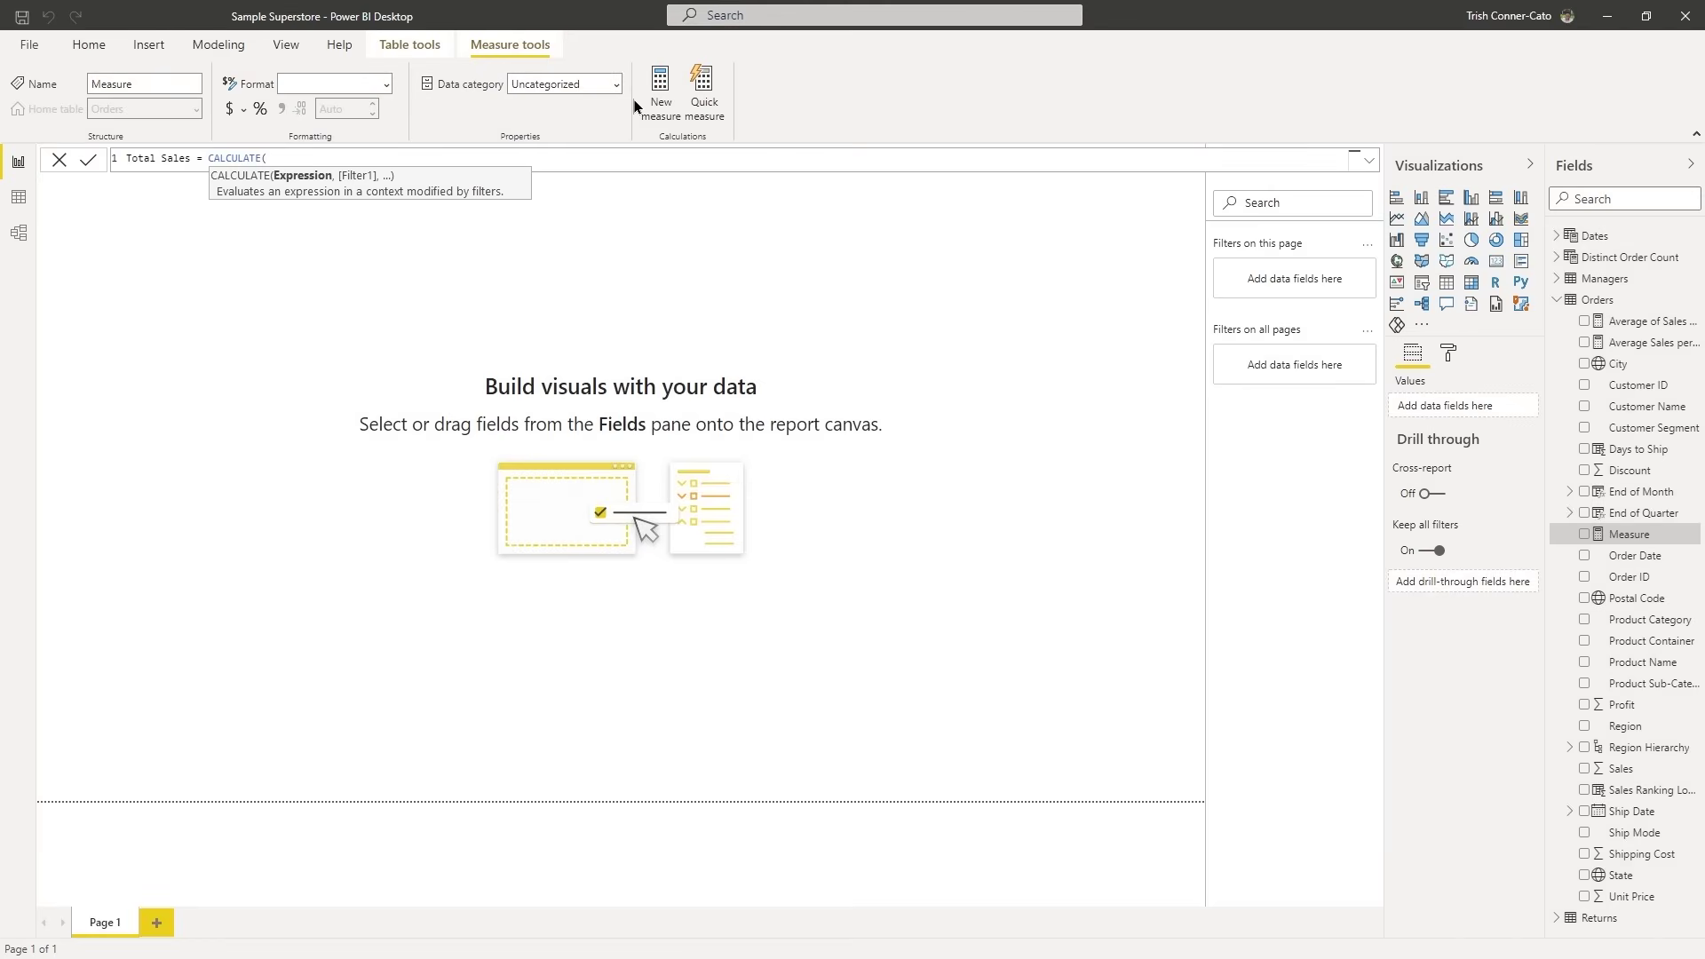
type("sum")
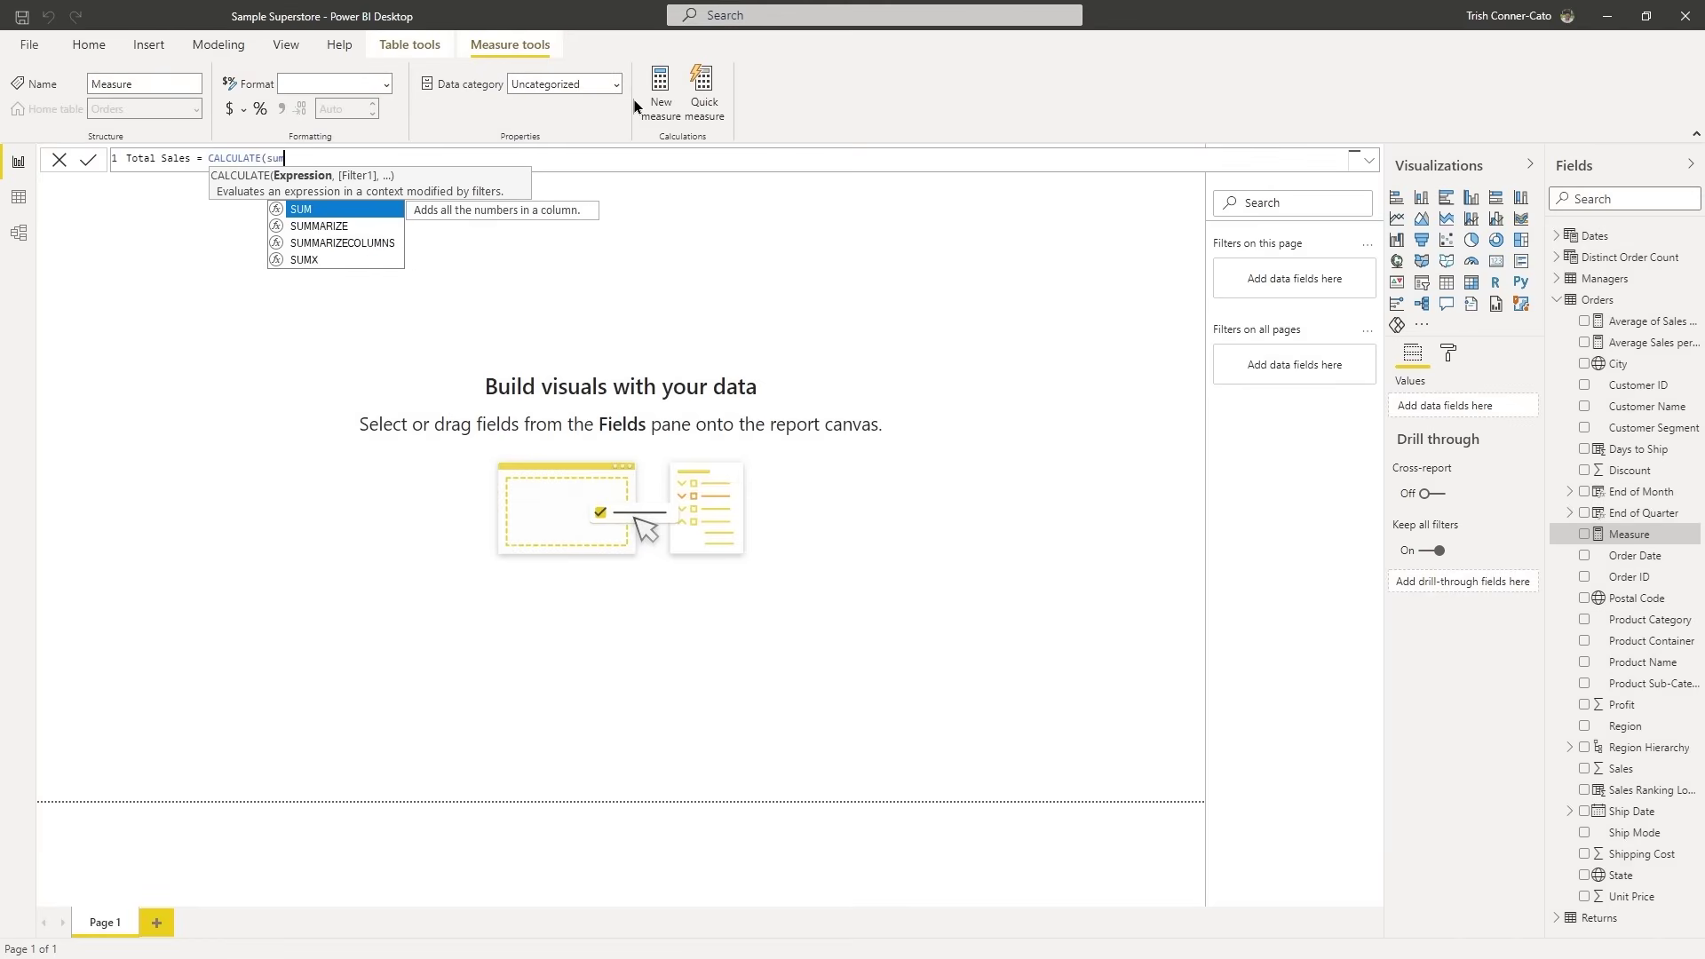
key("Down")
key("Down")
key("Down")
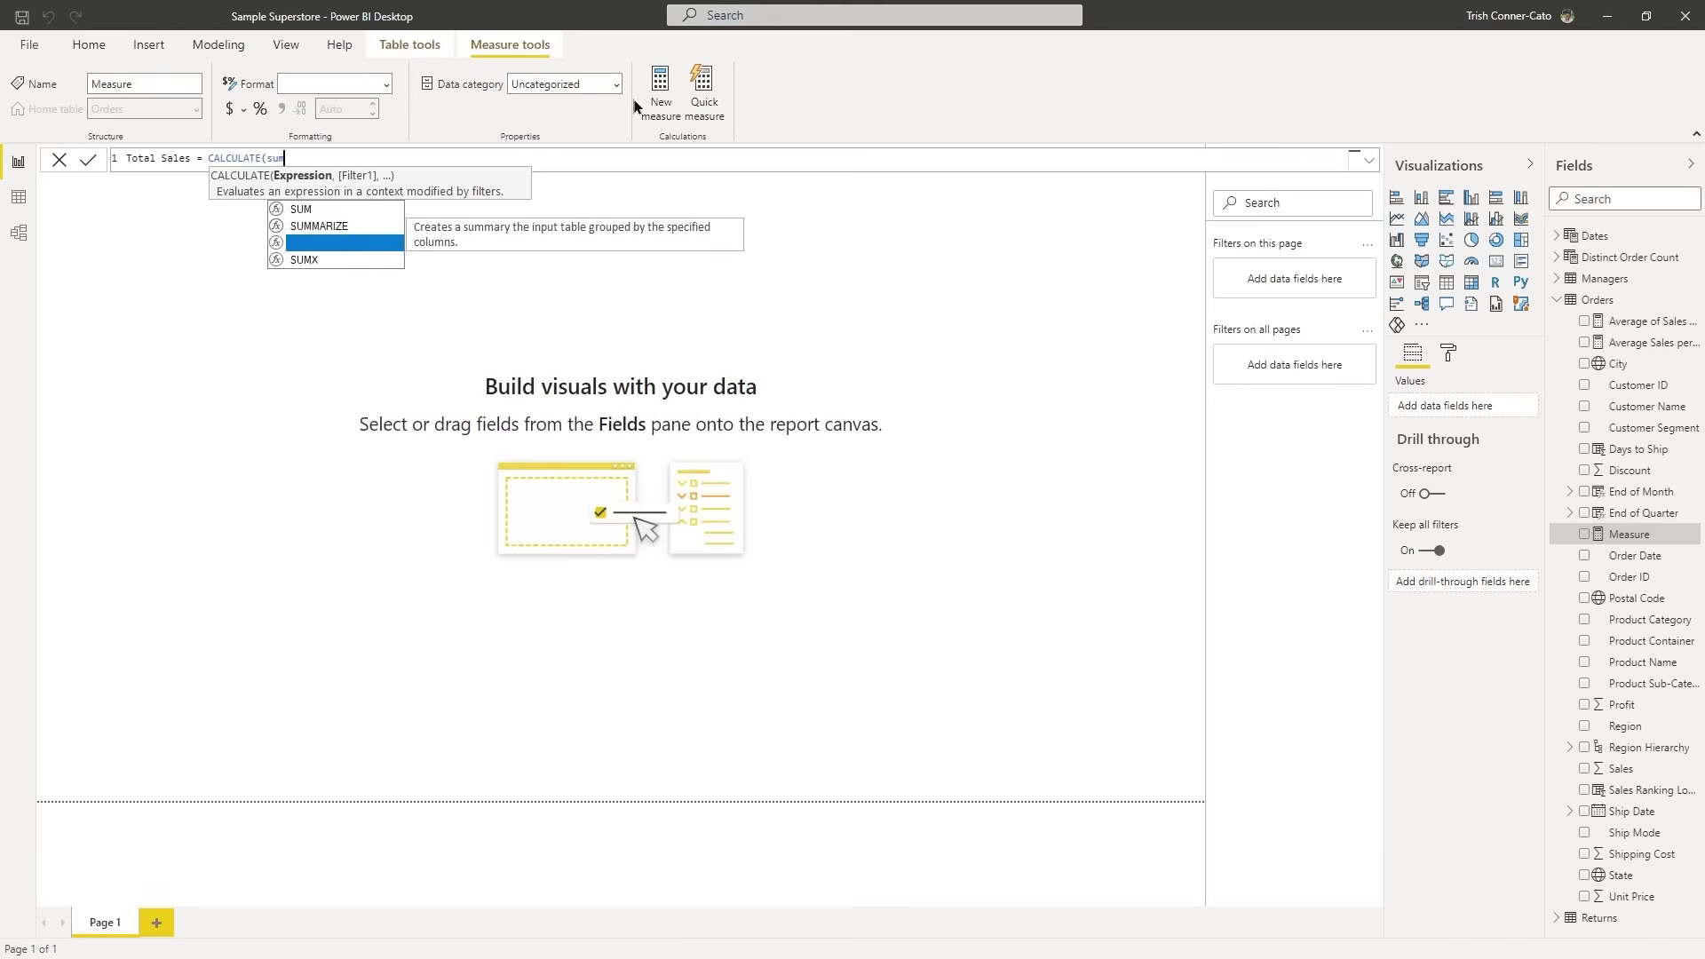
key("Tab")
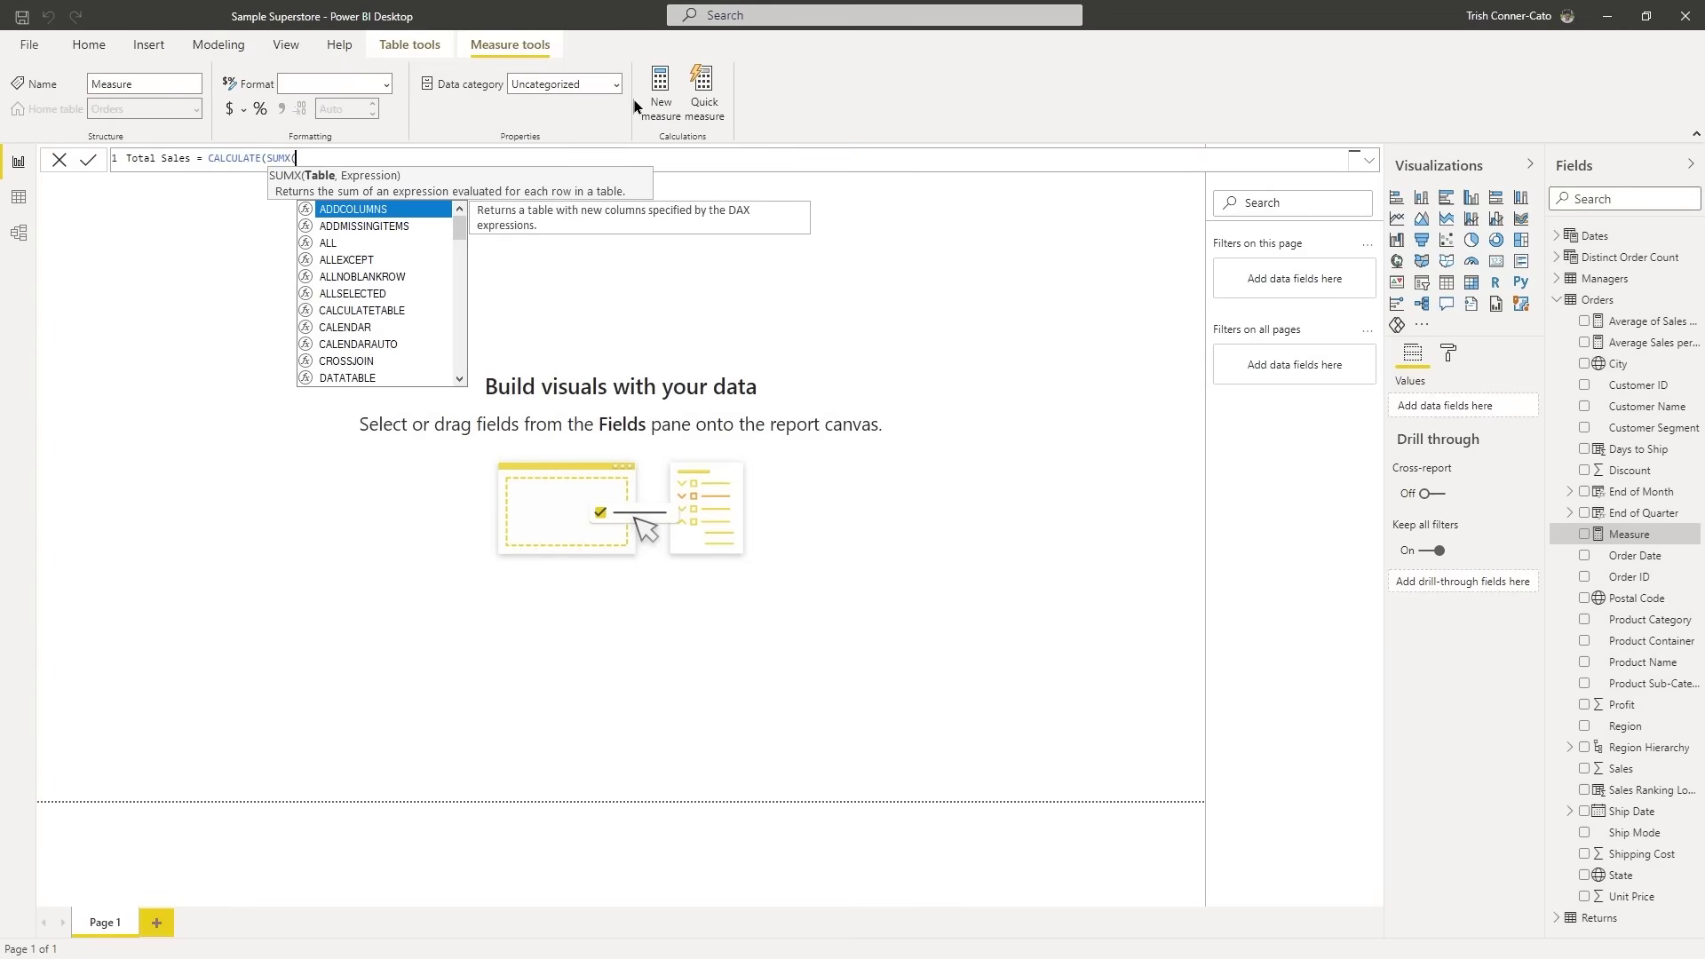
type("or")
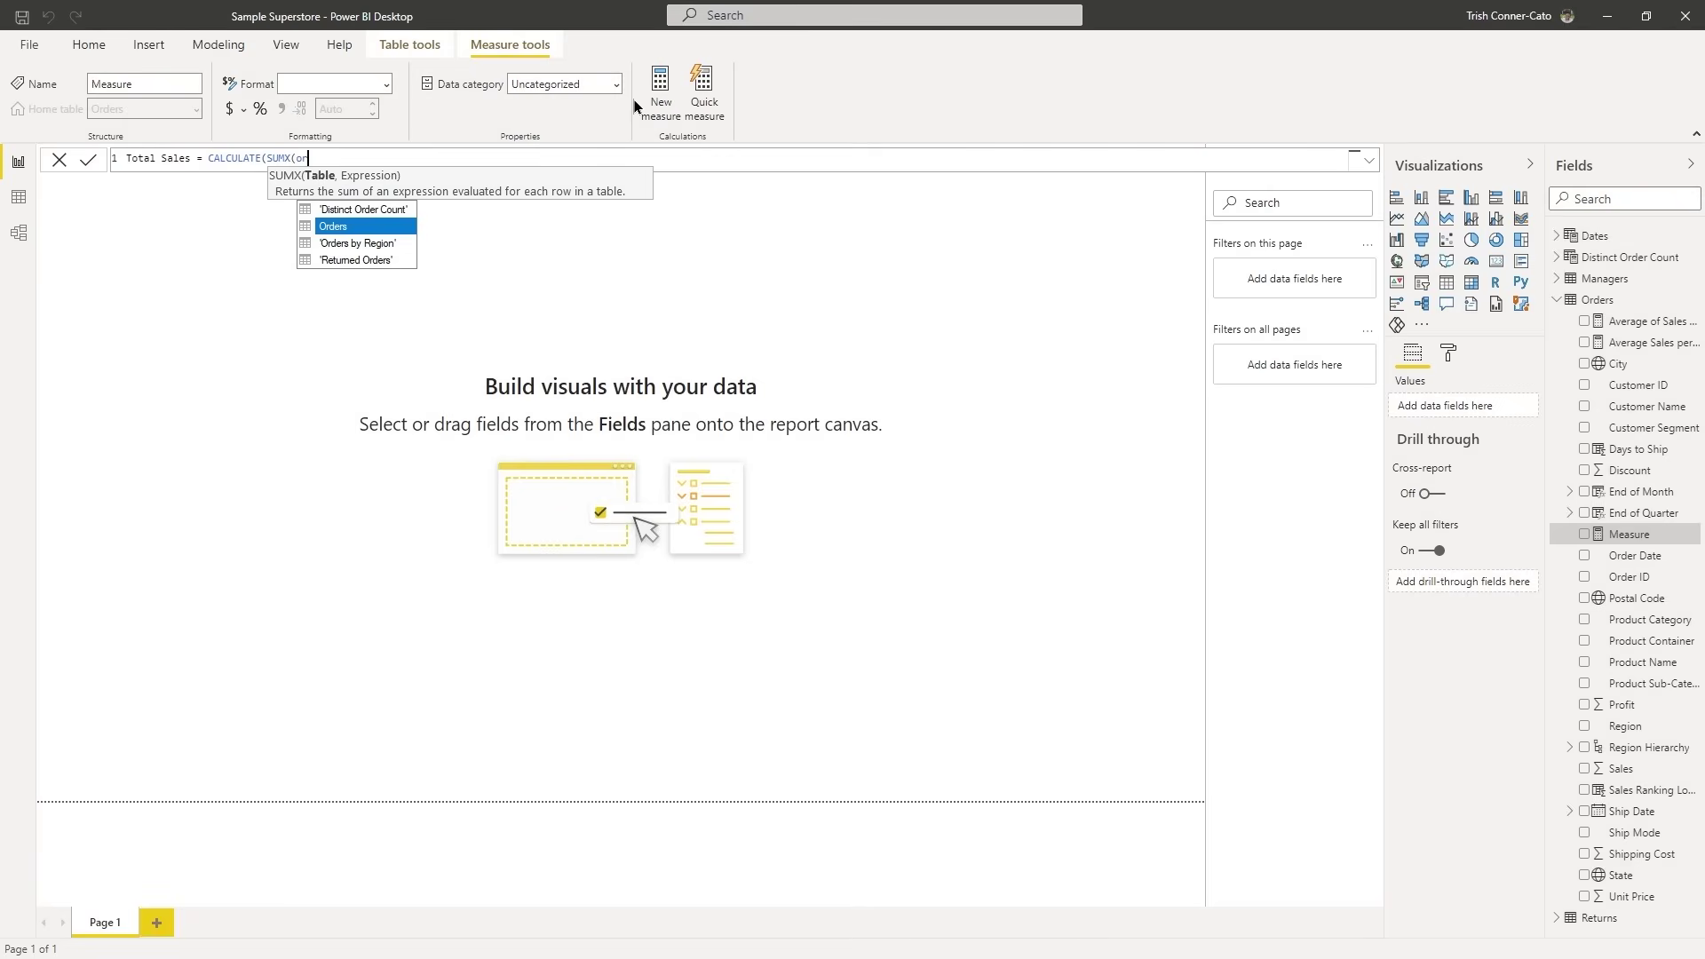
key("Tab")
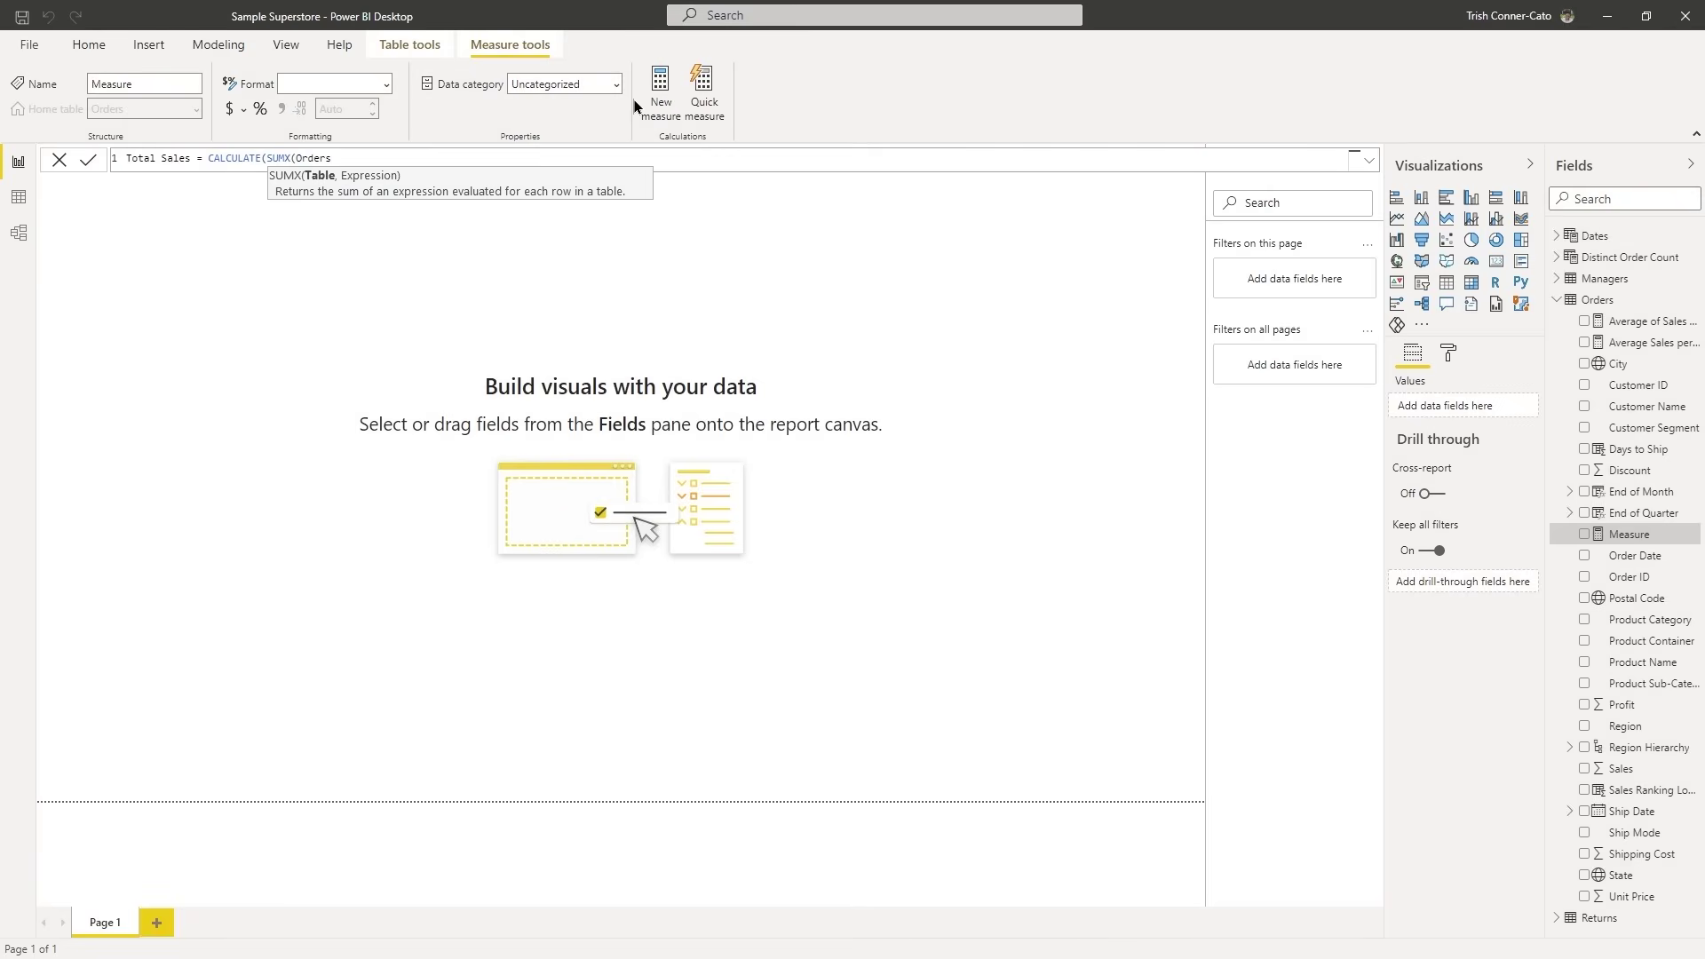
Complete the Total Sales formula with Orders[Sales] as the SUMX expression, close both functions, and commit the measure.
type(",")
type("ord")
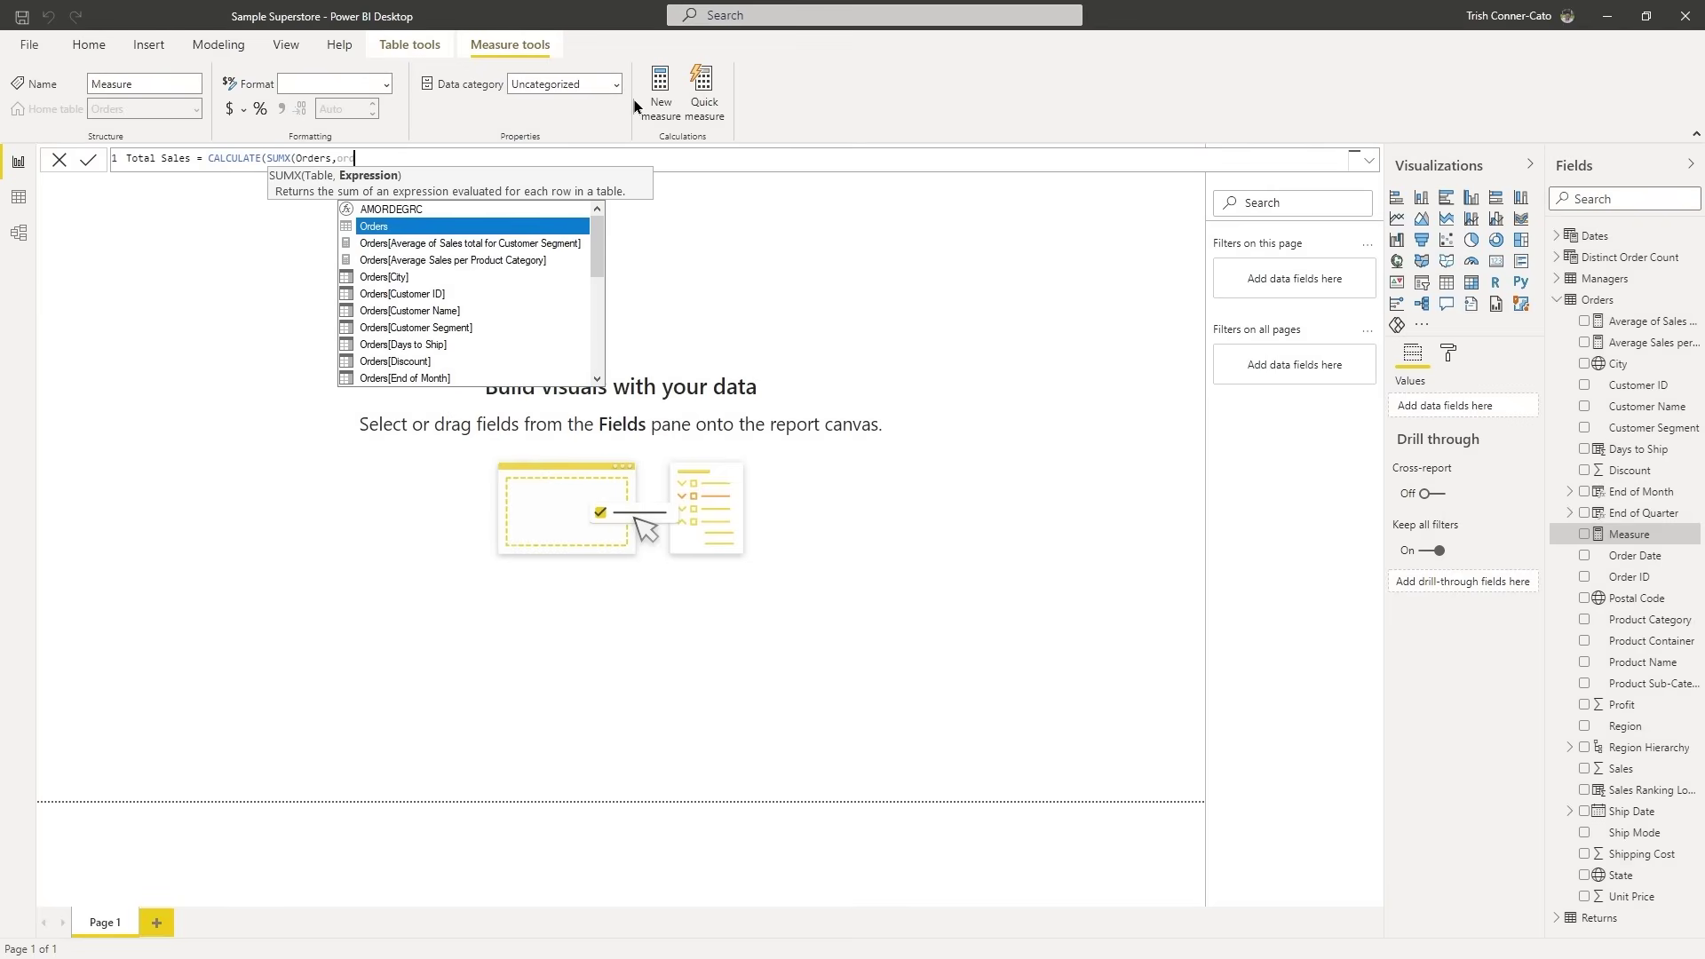
key("Down")
key("Down")
key("Down")
key("Down")
key("Down")
key("Down")
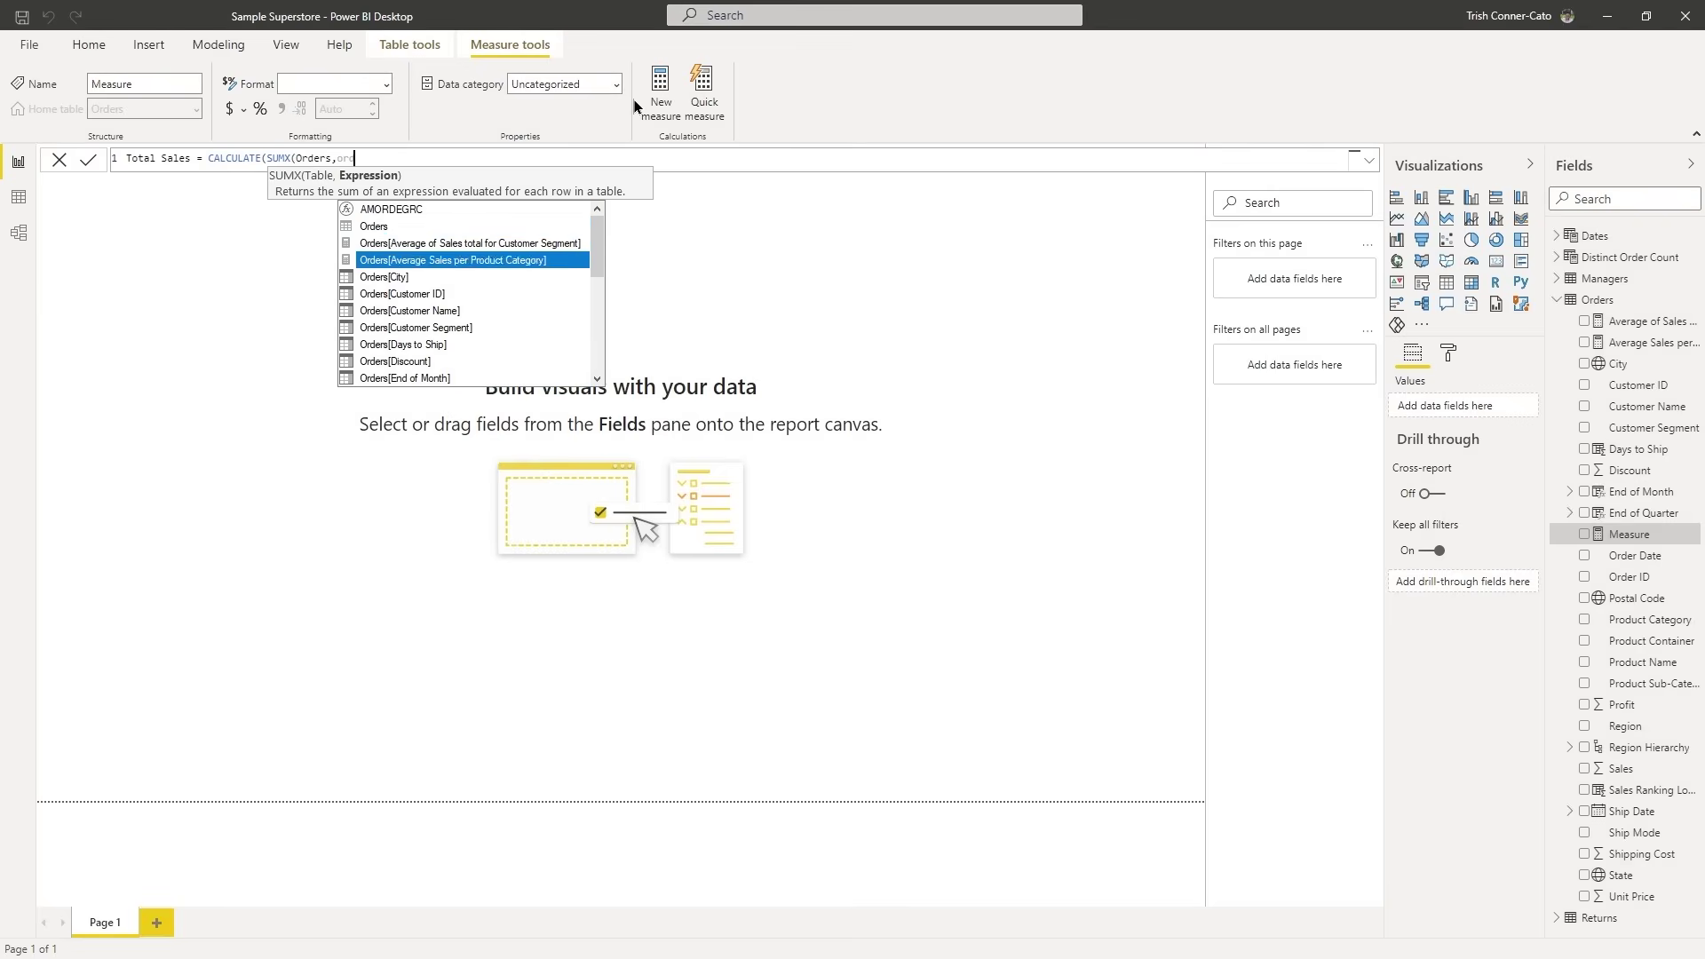
key("Down")
key("Down")
key("Down")
key("Down")
key("Down")
key("Down")
key("Down")
key("Down")
key("Down")
key("Down")
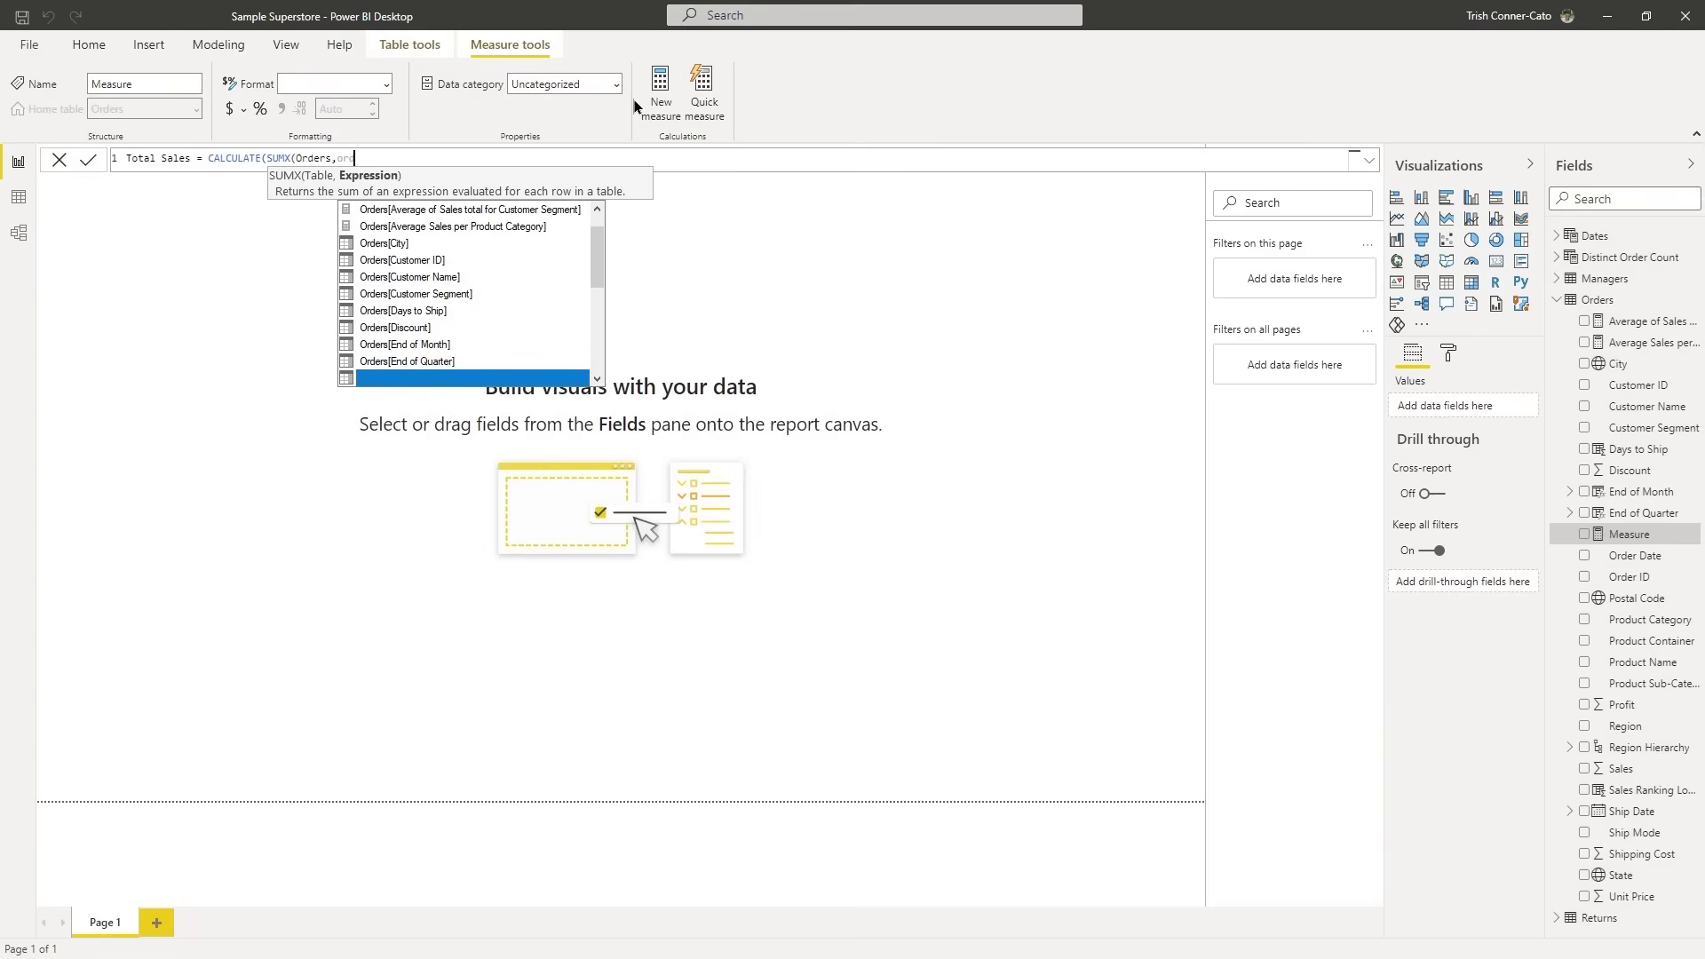
key("Down")
key("Down")
key("Down")
key("Down")
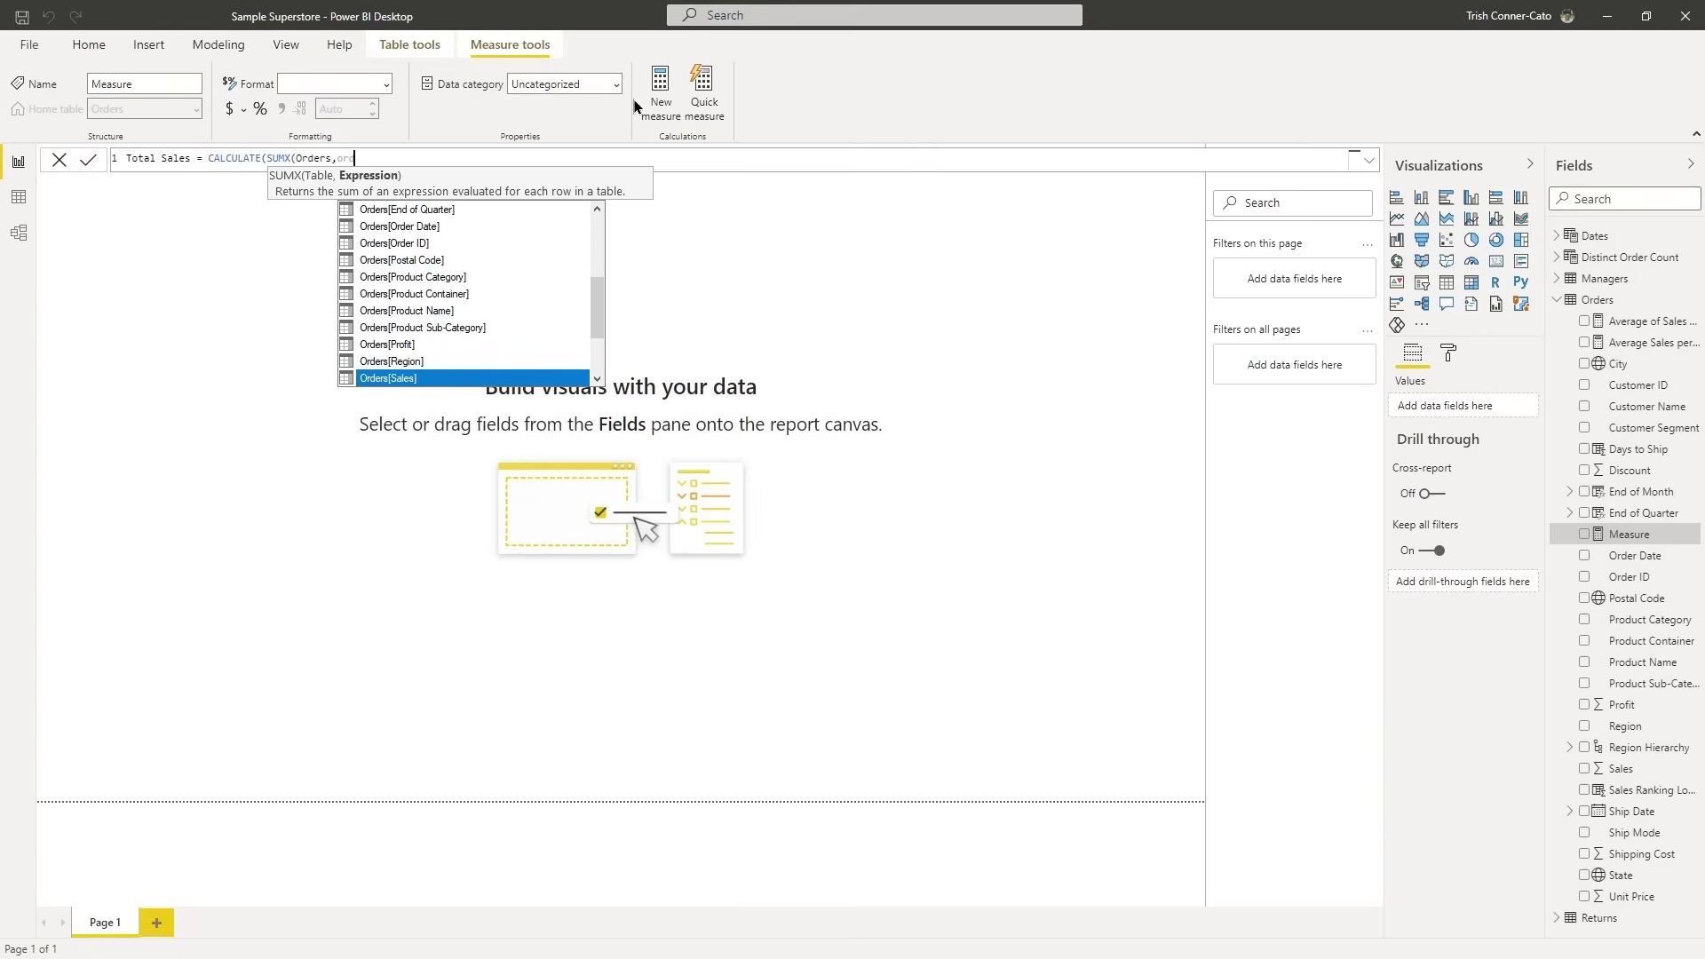
key("Tab")
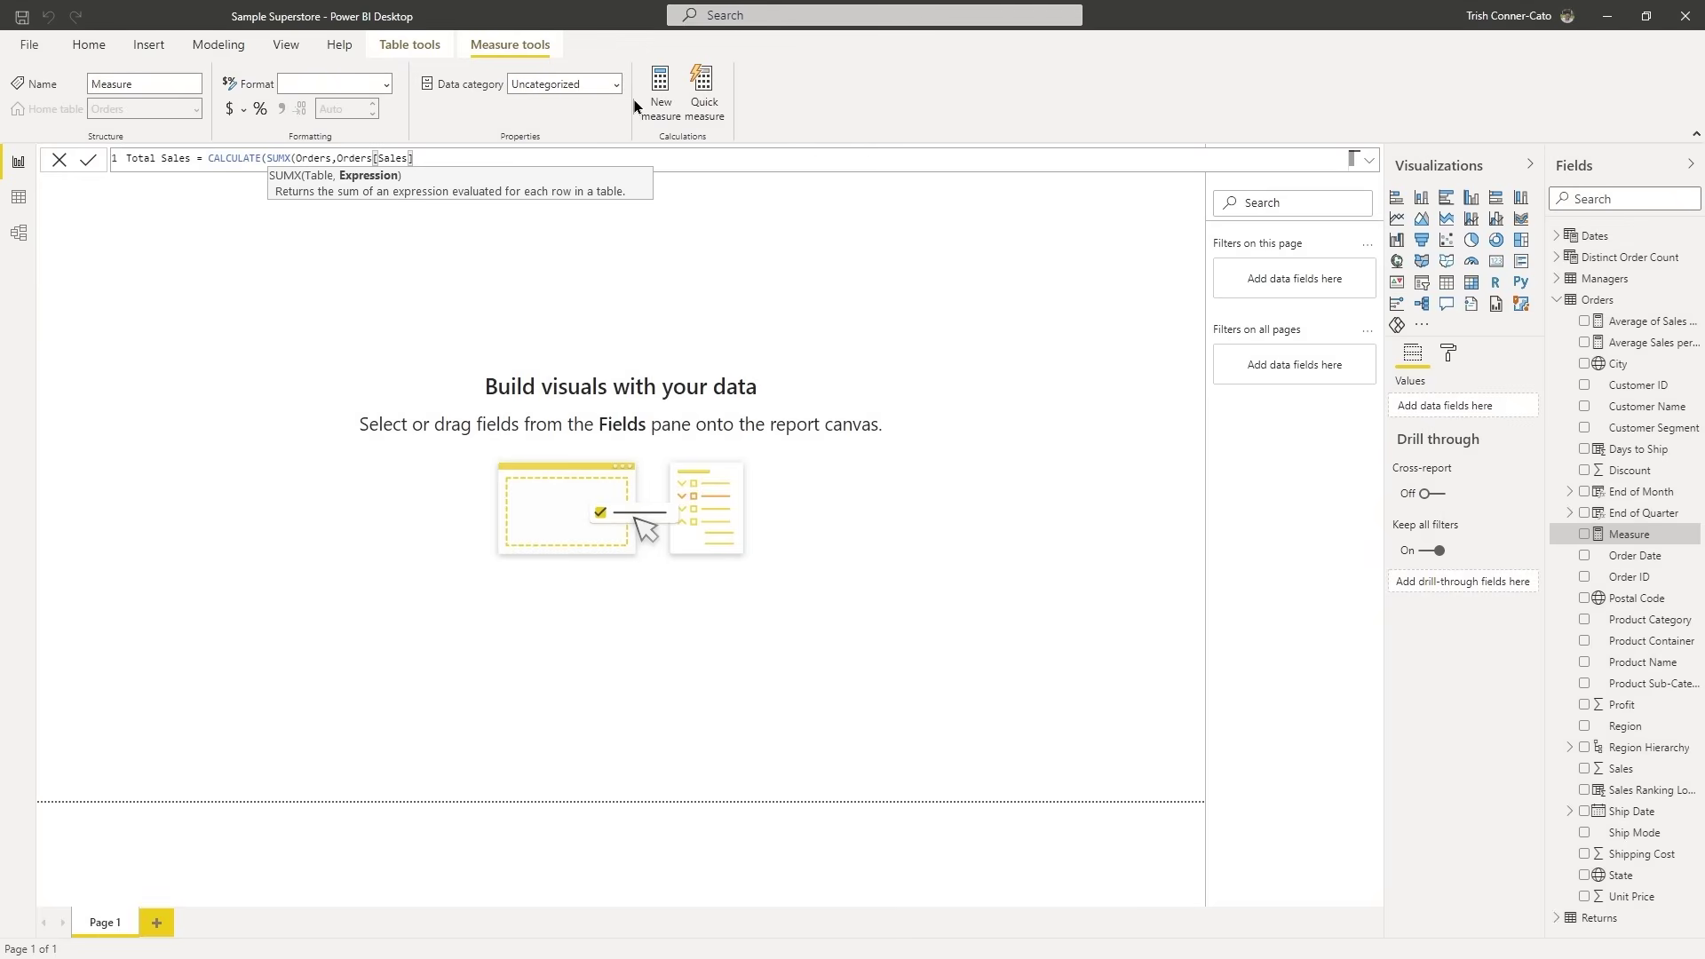
type("))")
key("Return")
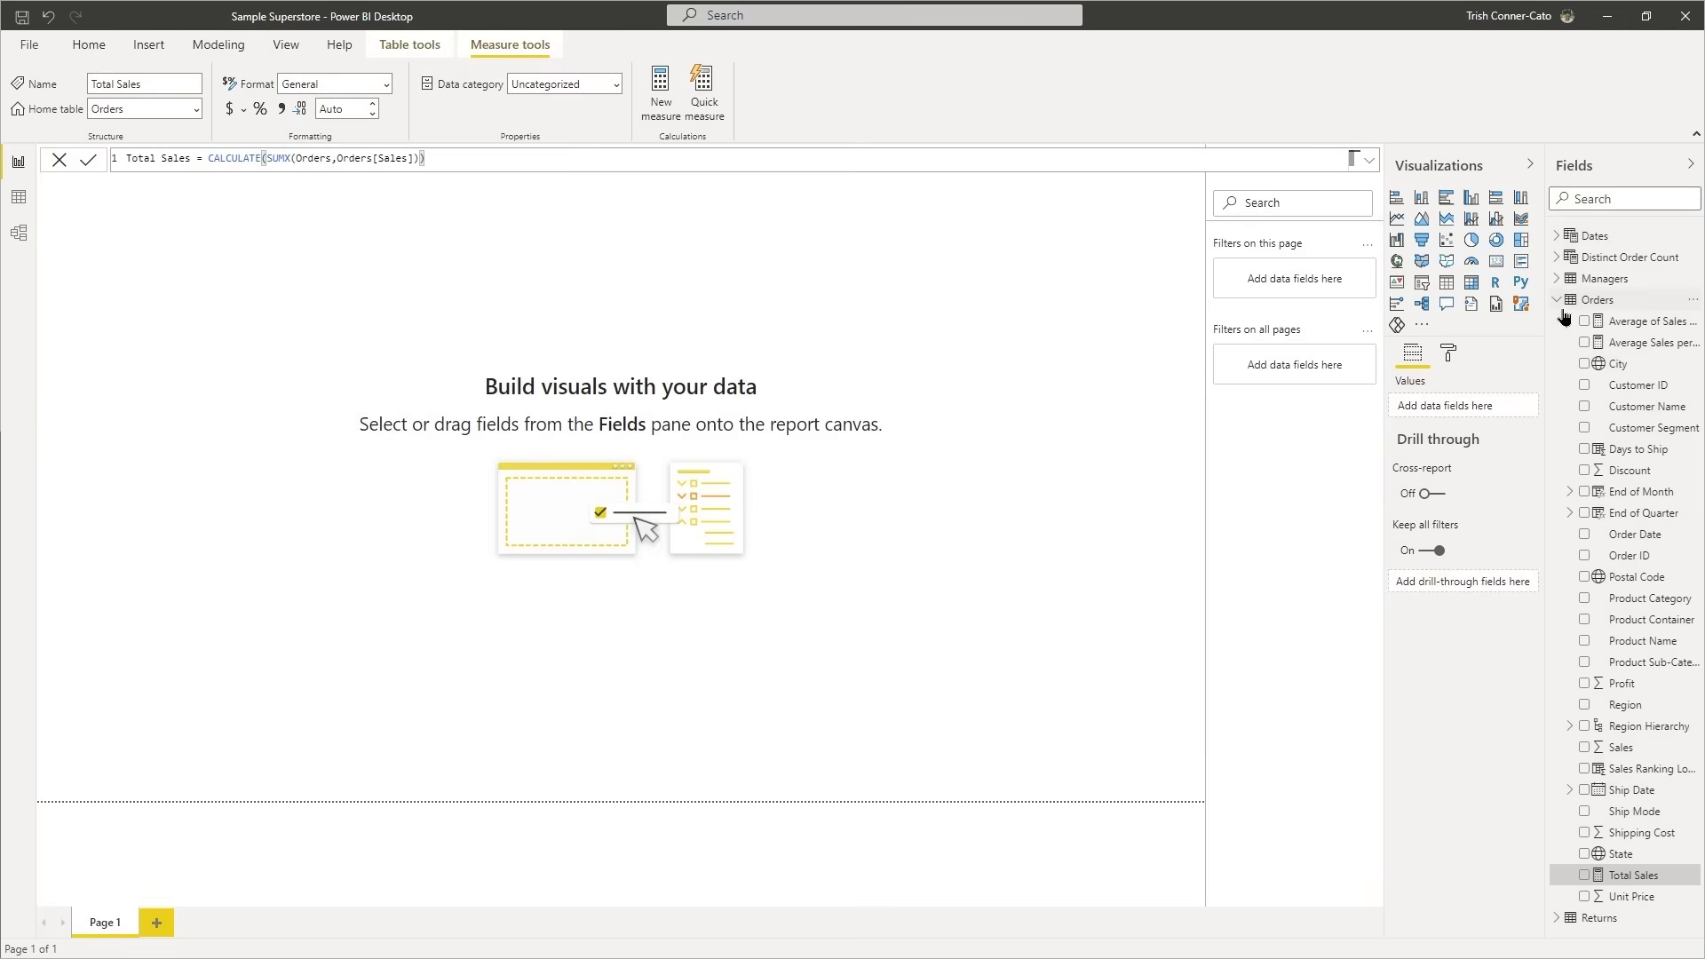
Start a new measure in the Orders table and name it 2010 Total Corporate Sales.
right_click(1593, 303)
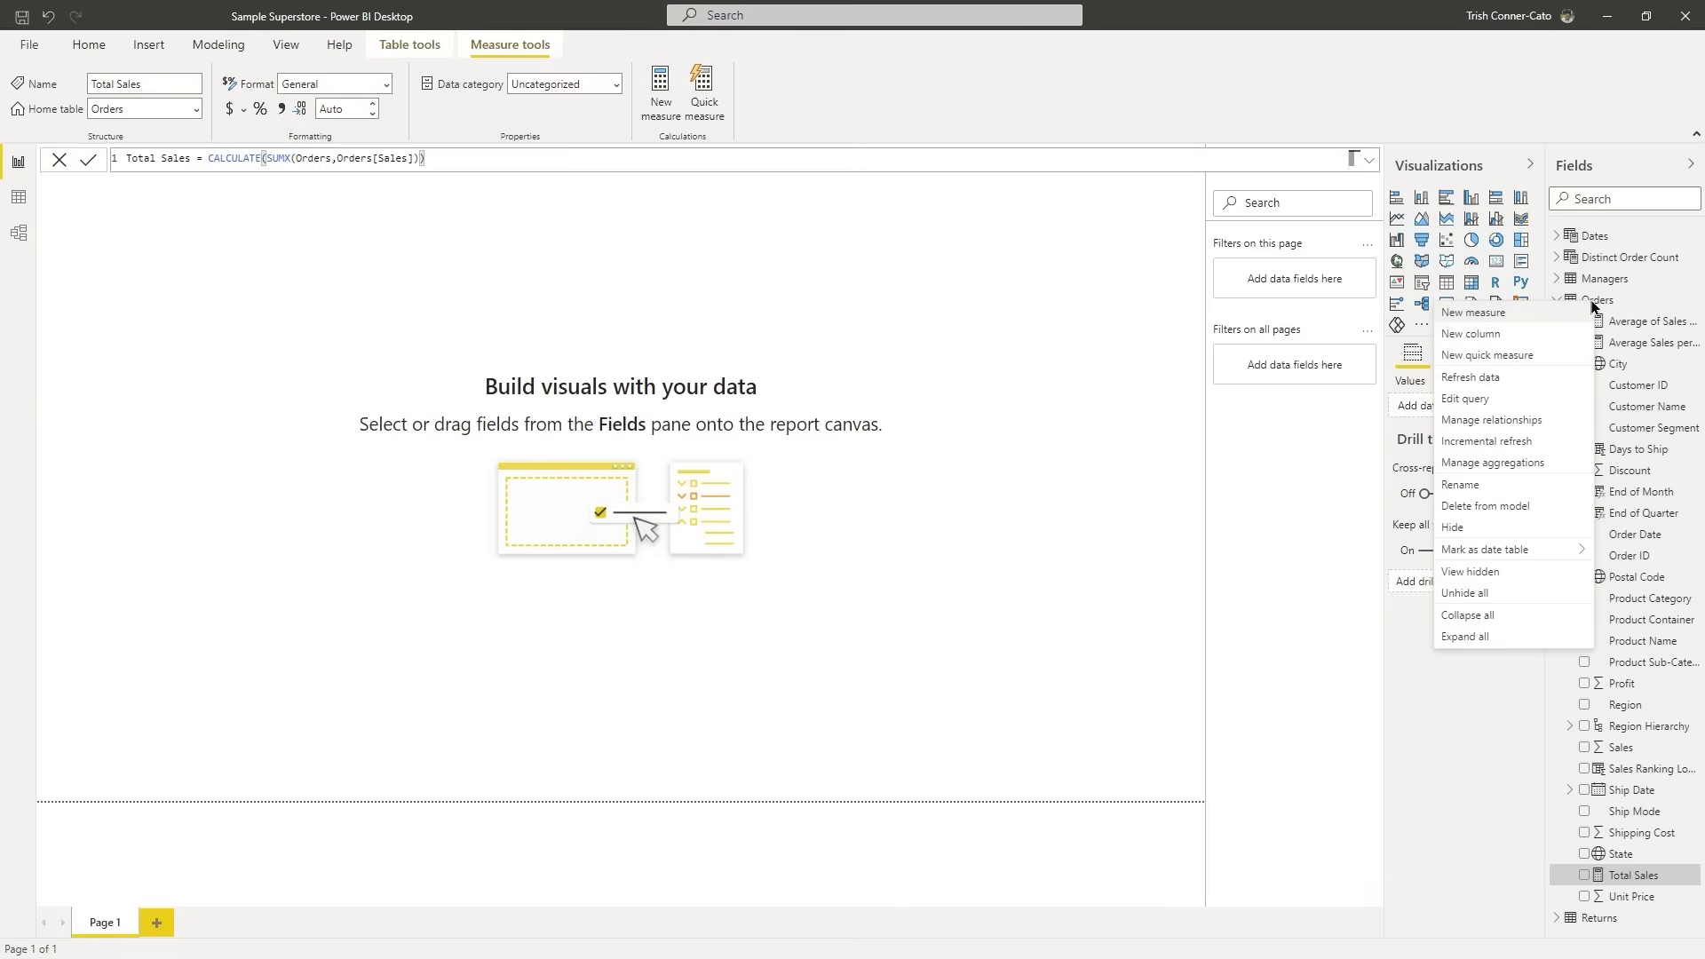
left_click(1461, 315)
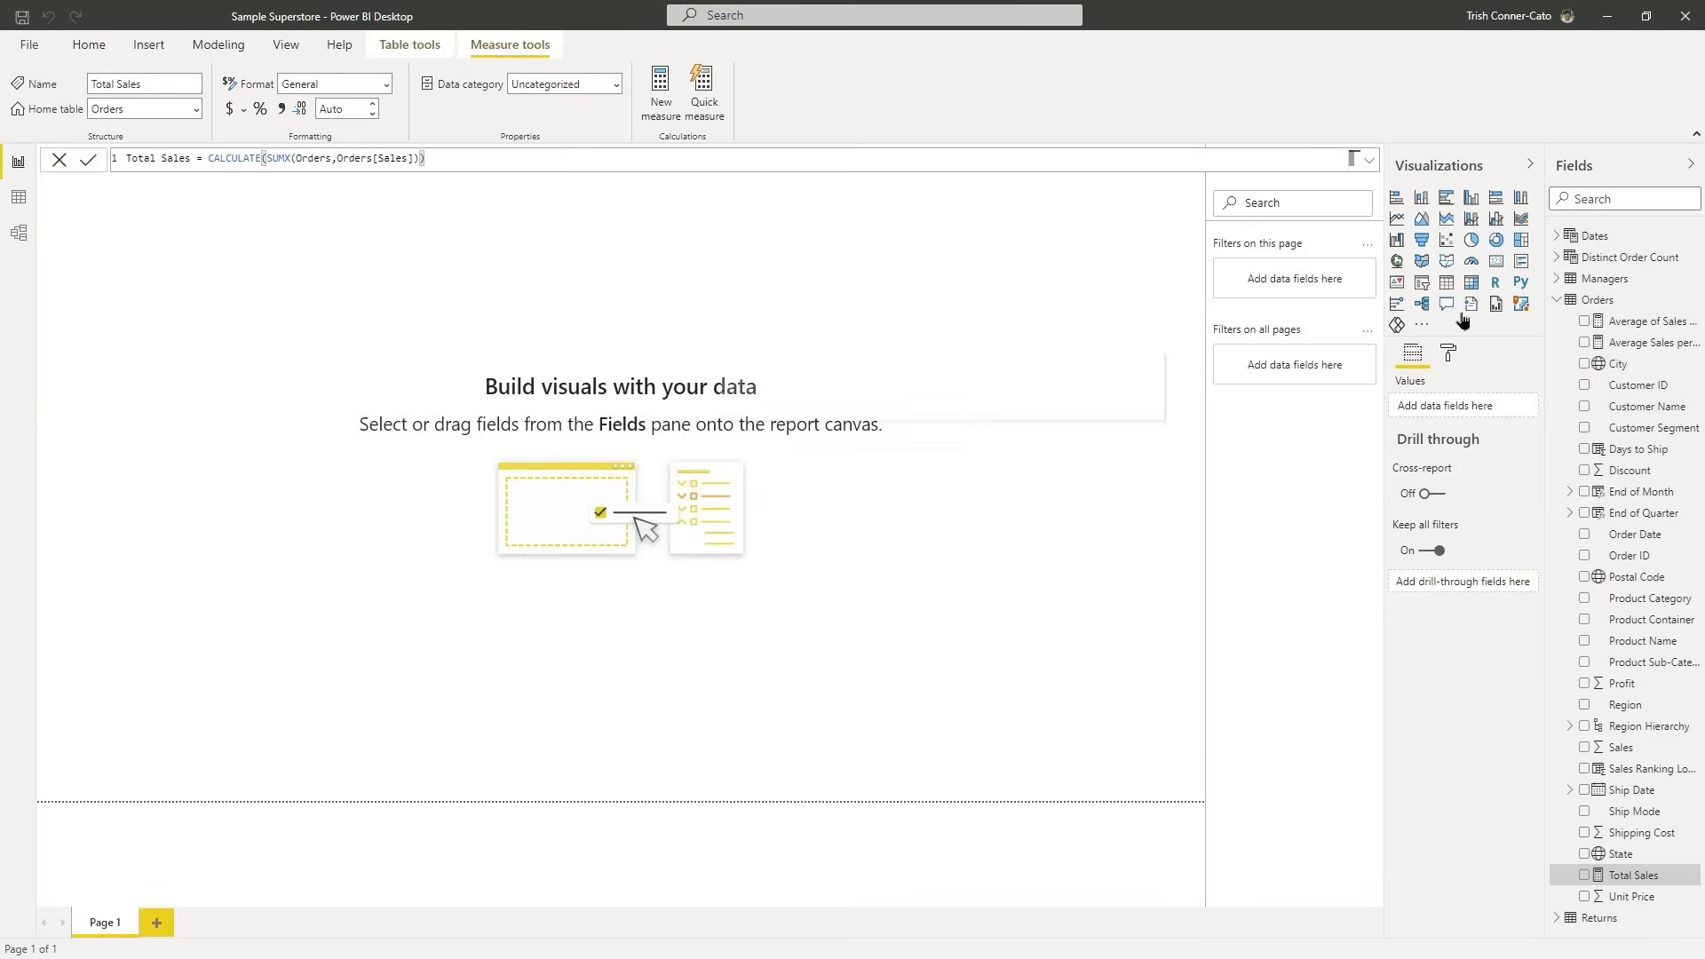
double_click(138, 160)
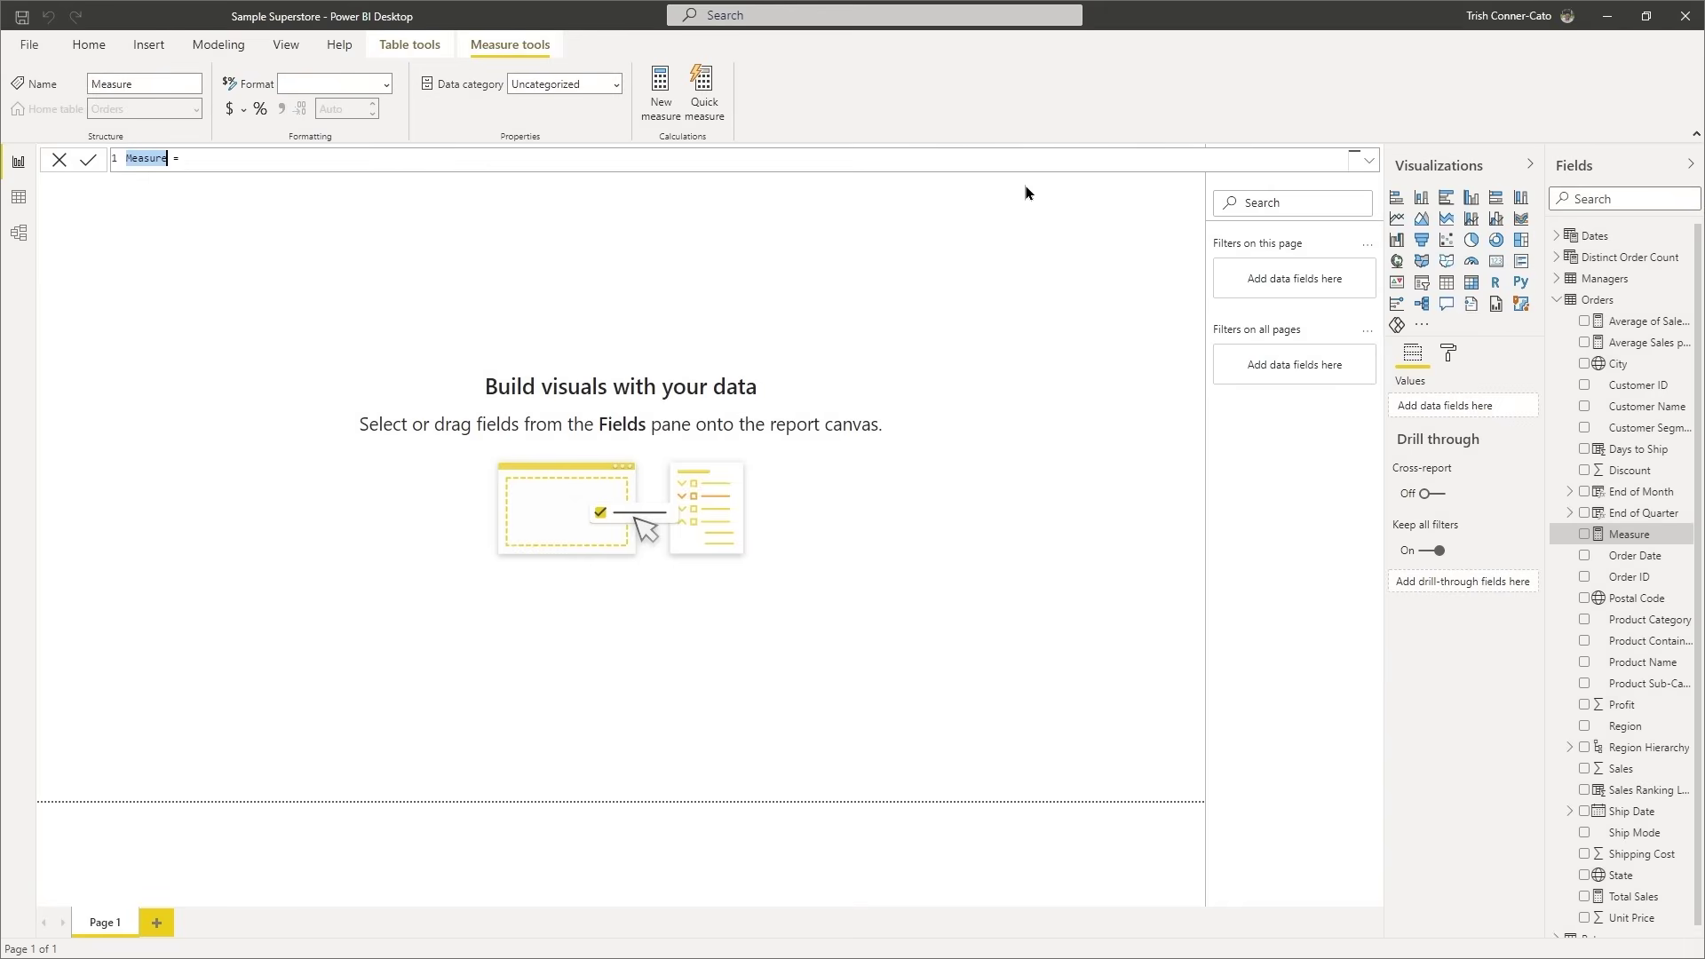
type("2010")
type("Sal")
key("BackSpace")
key("BackSpace")
key("BackSpace")
type("Total Corp")
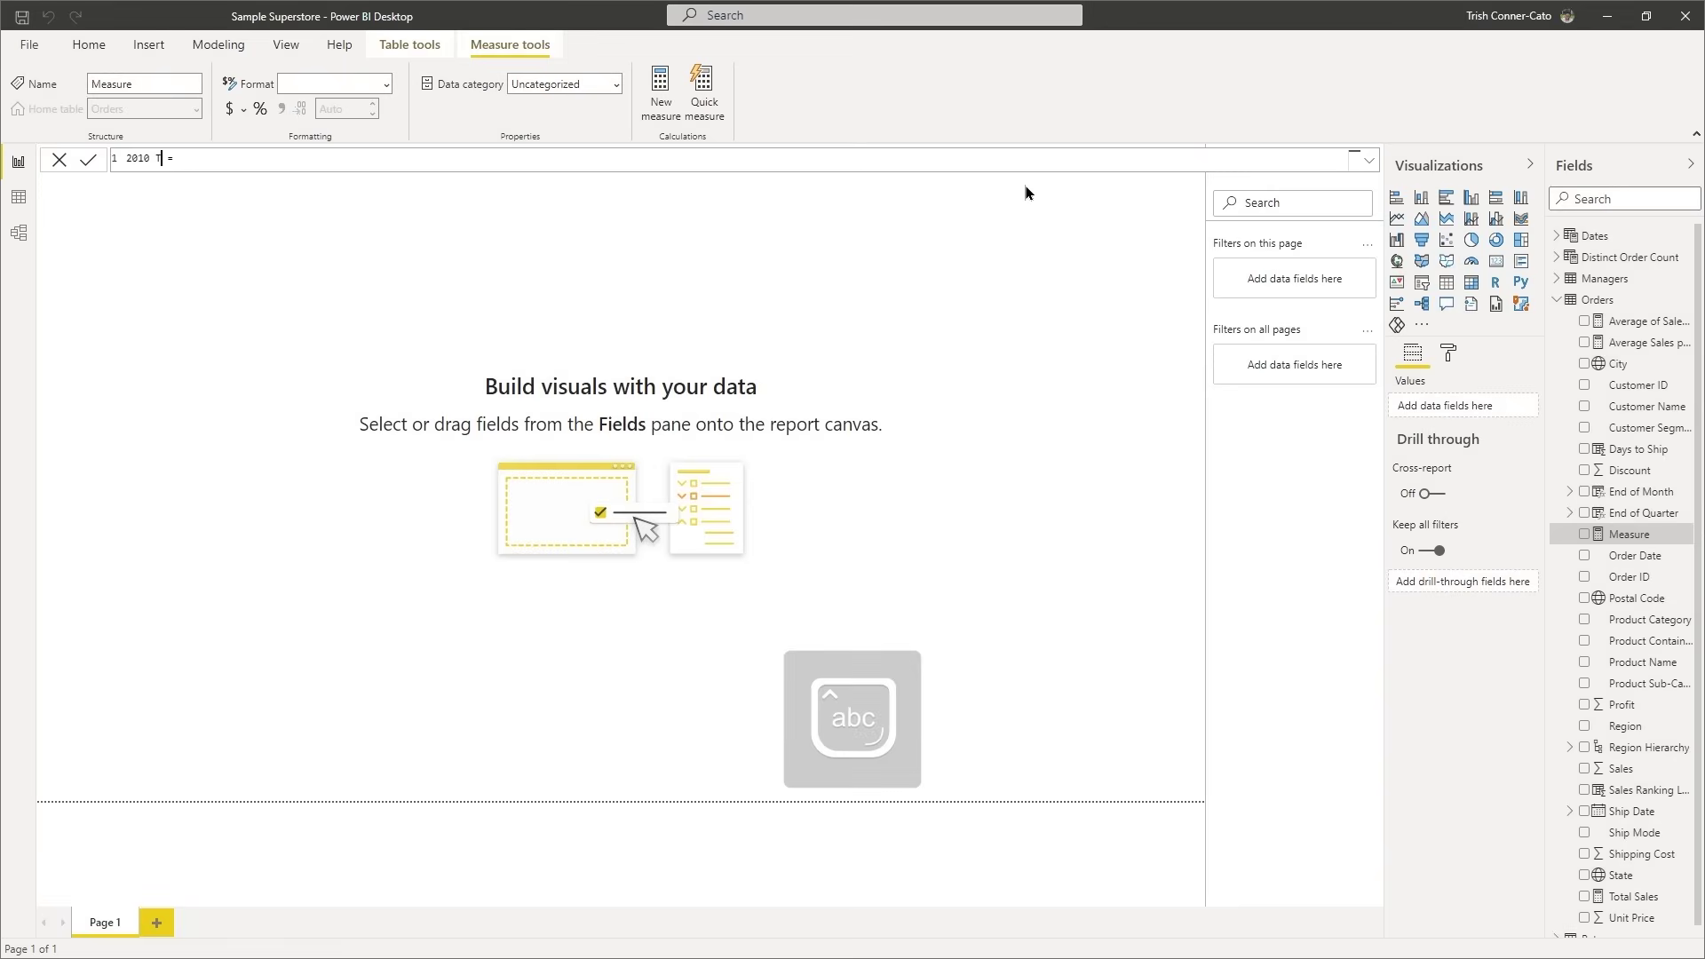
type("orate Sales")
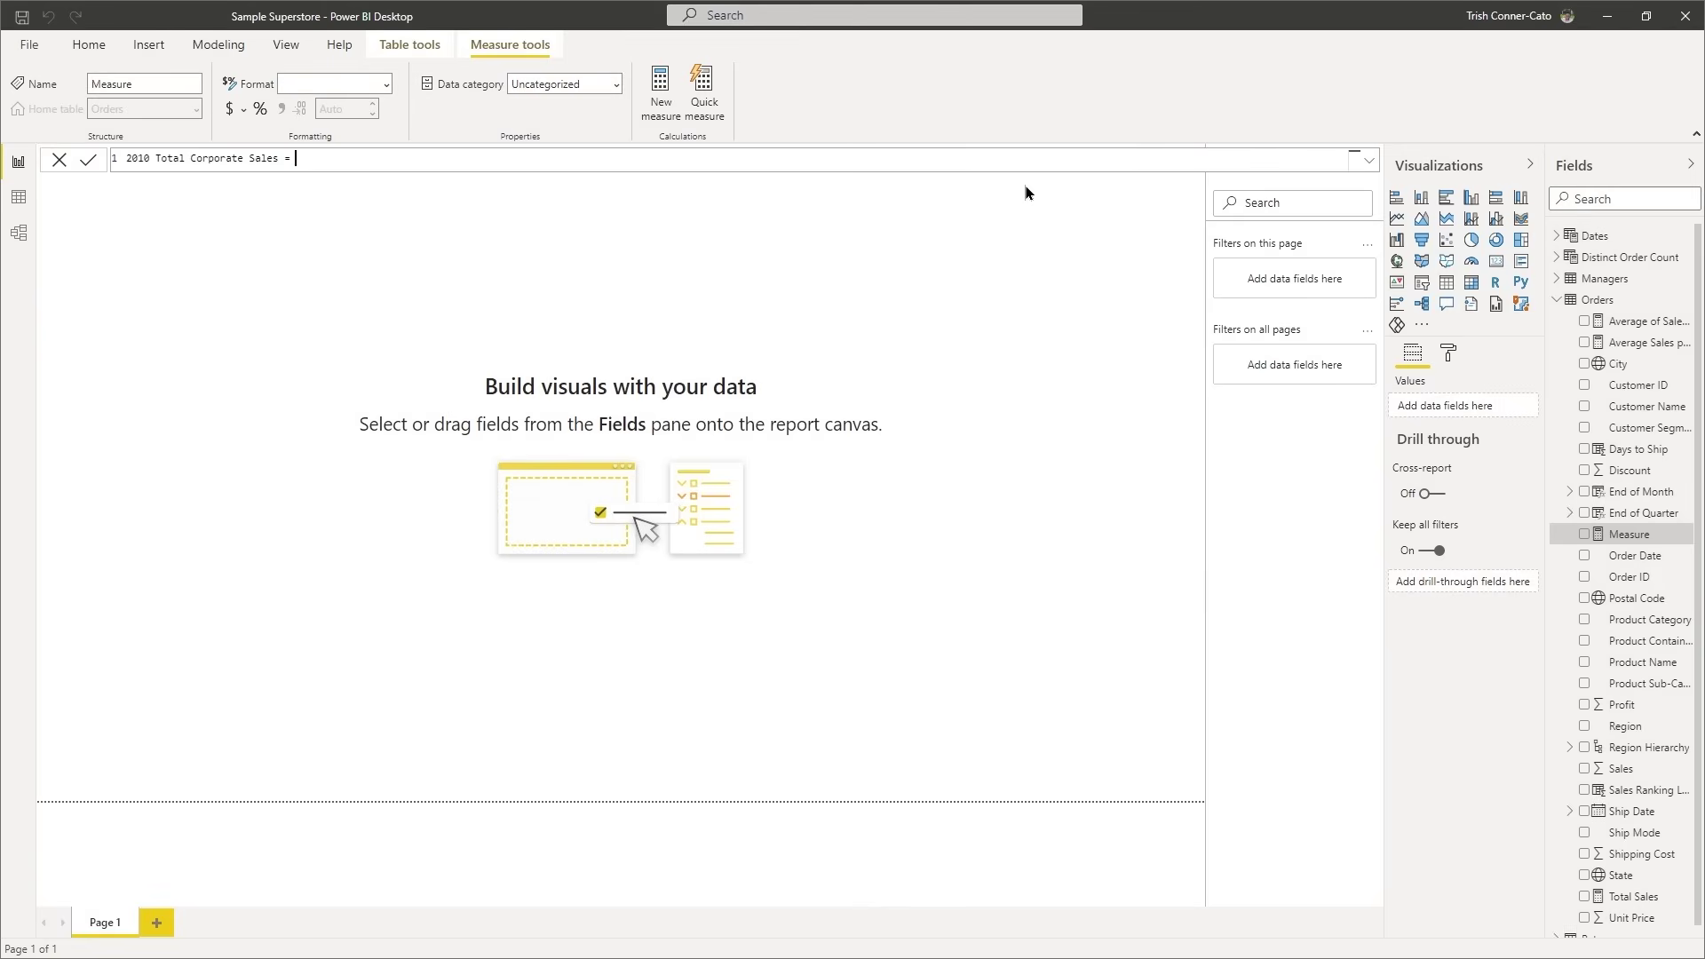
Declare a variable named CorporateSales on new lines of the 2010 Total Corporate Sales formula.
key("shift+Return")
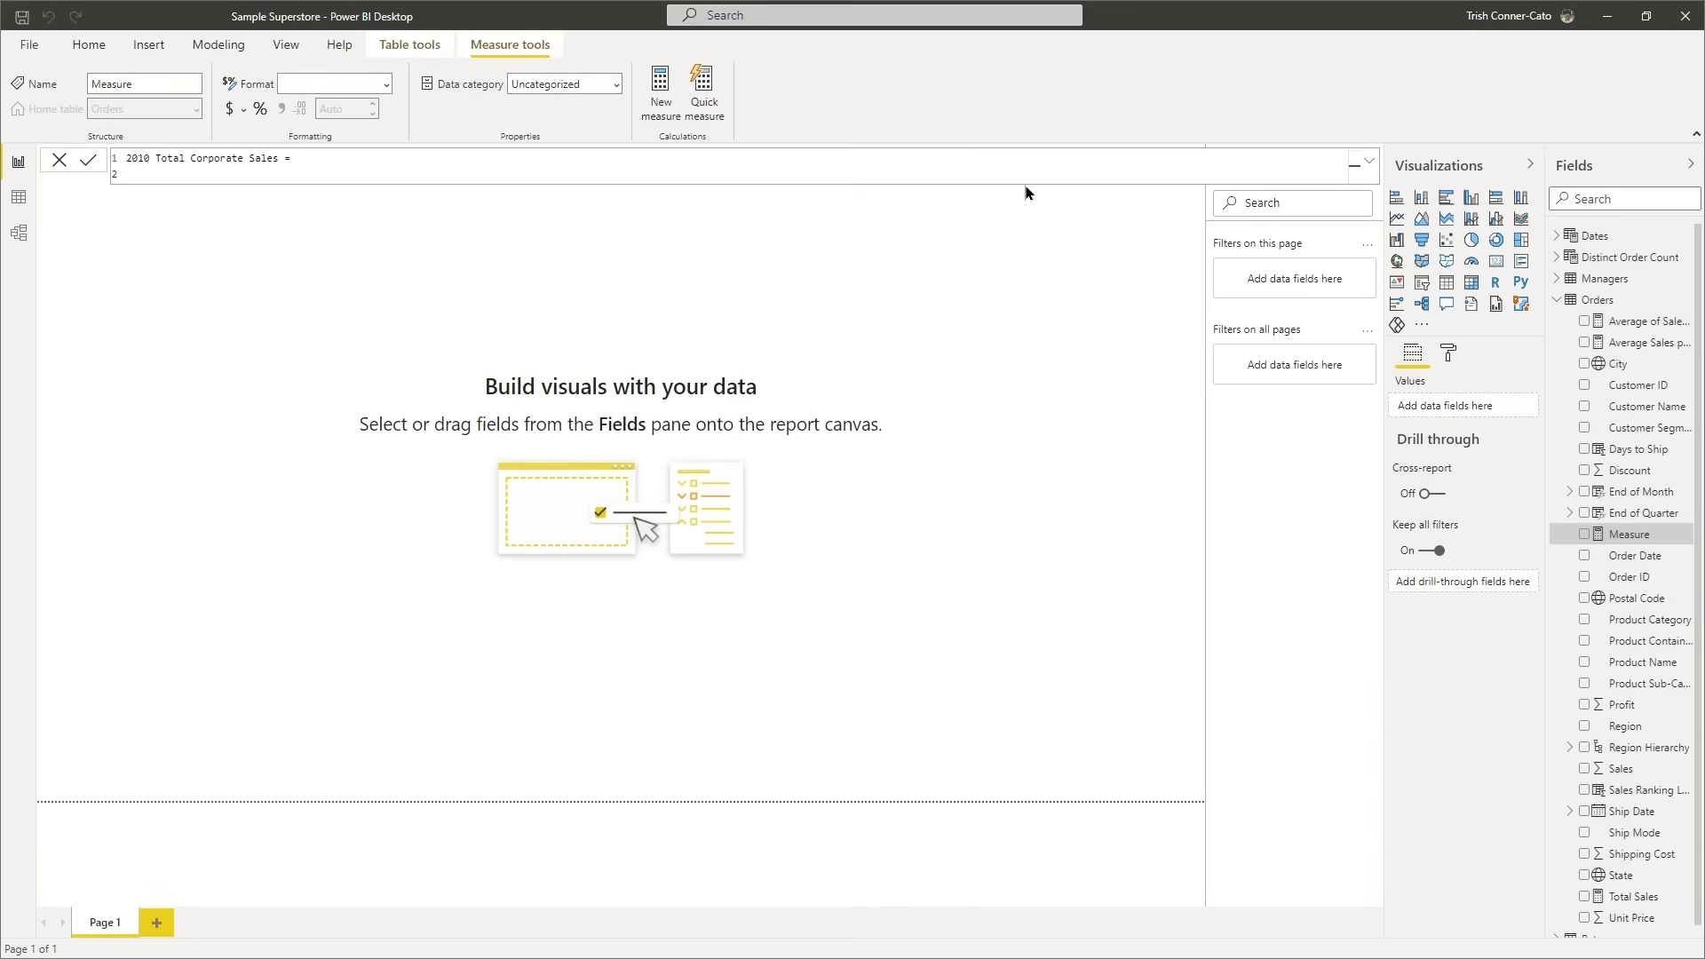
key("Caps_Lock")
type("VAR")
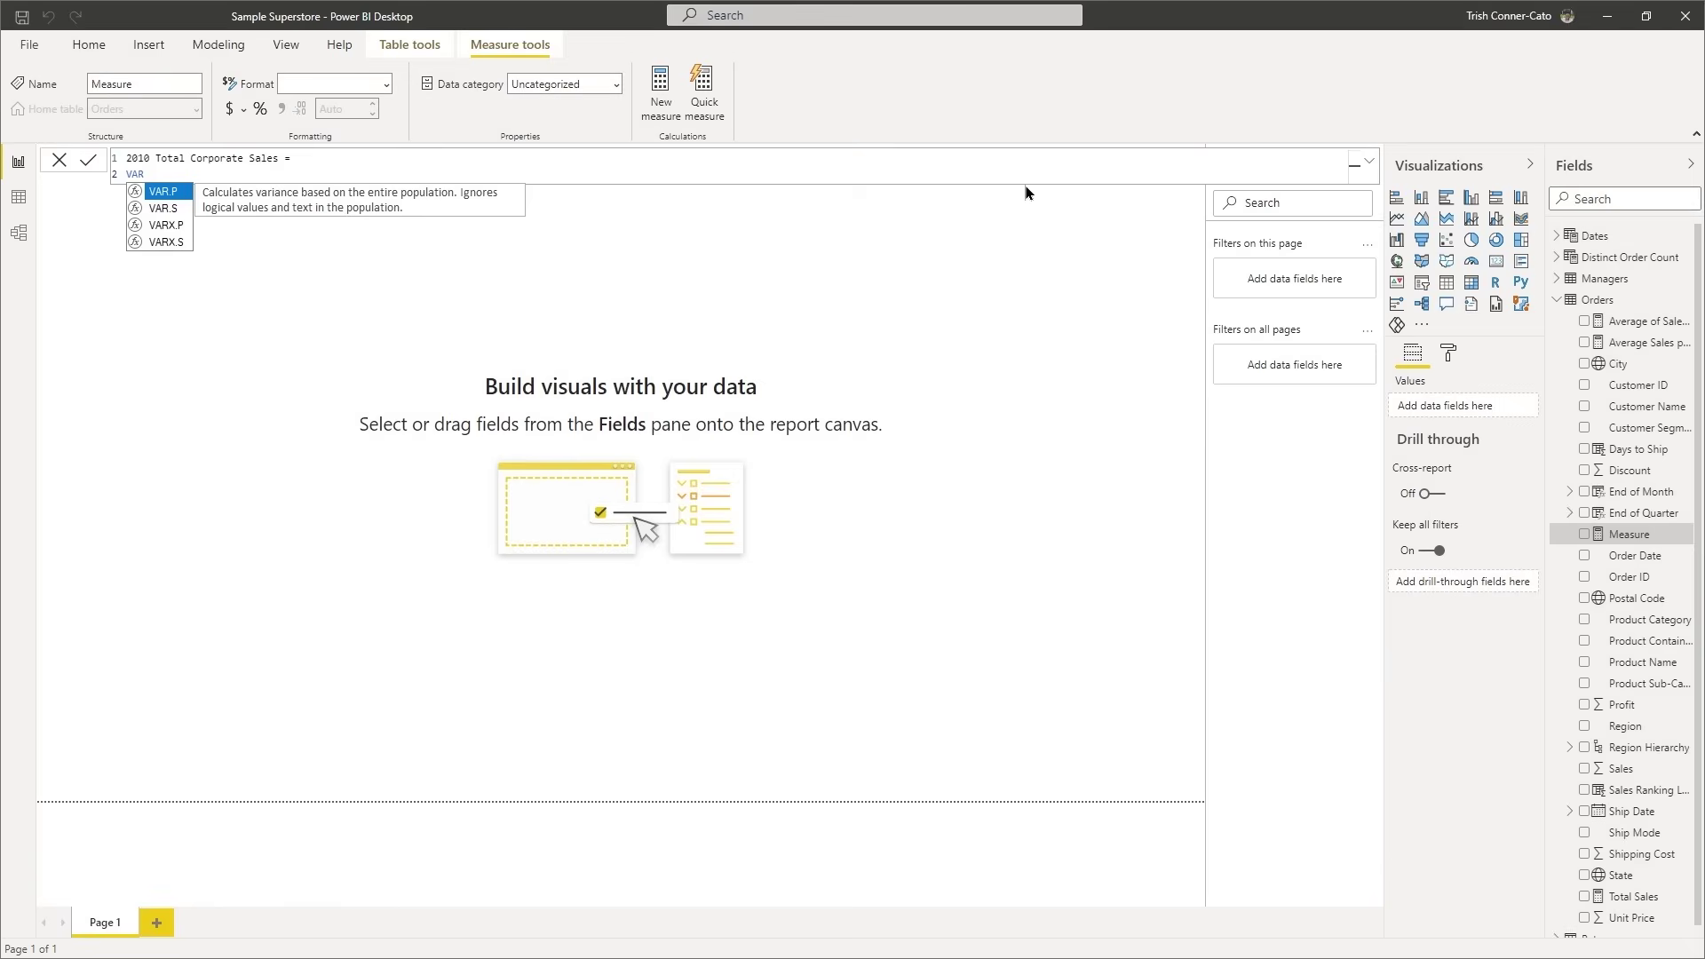
key("shift+Return")
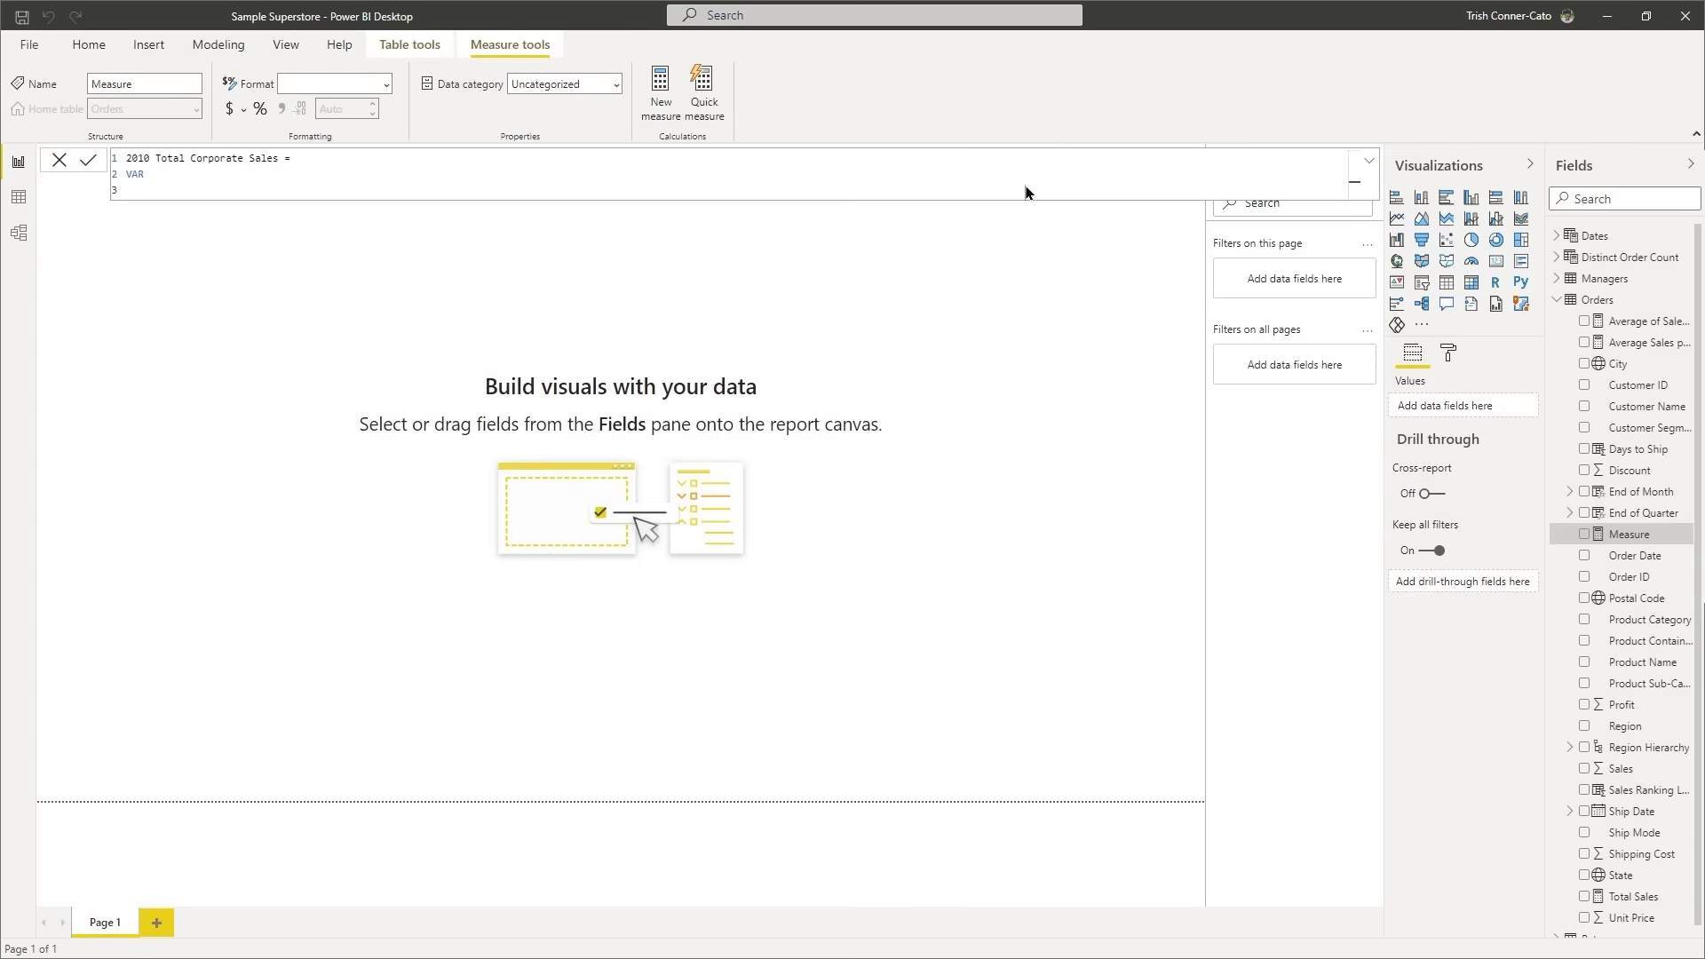
key("Caps_Lock")
type("C")
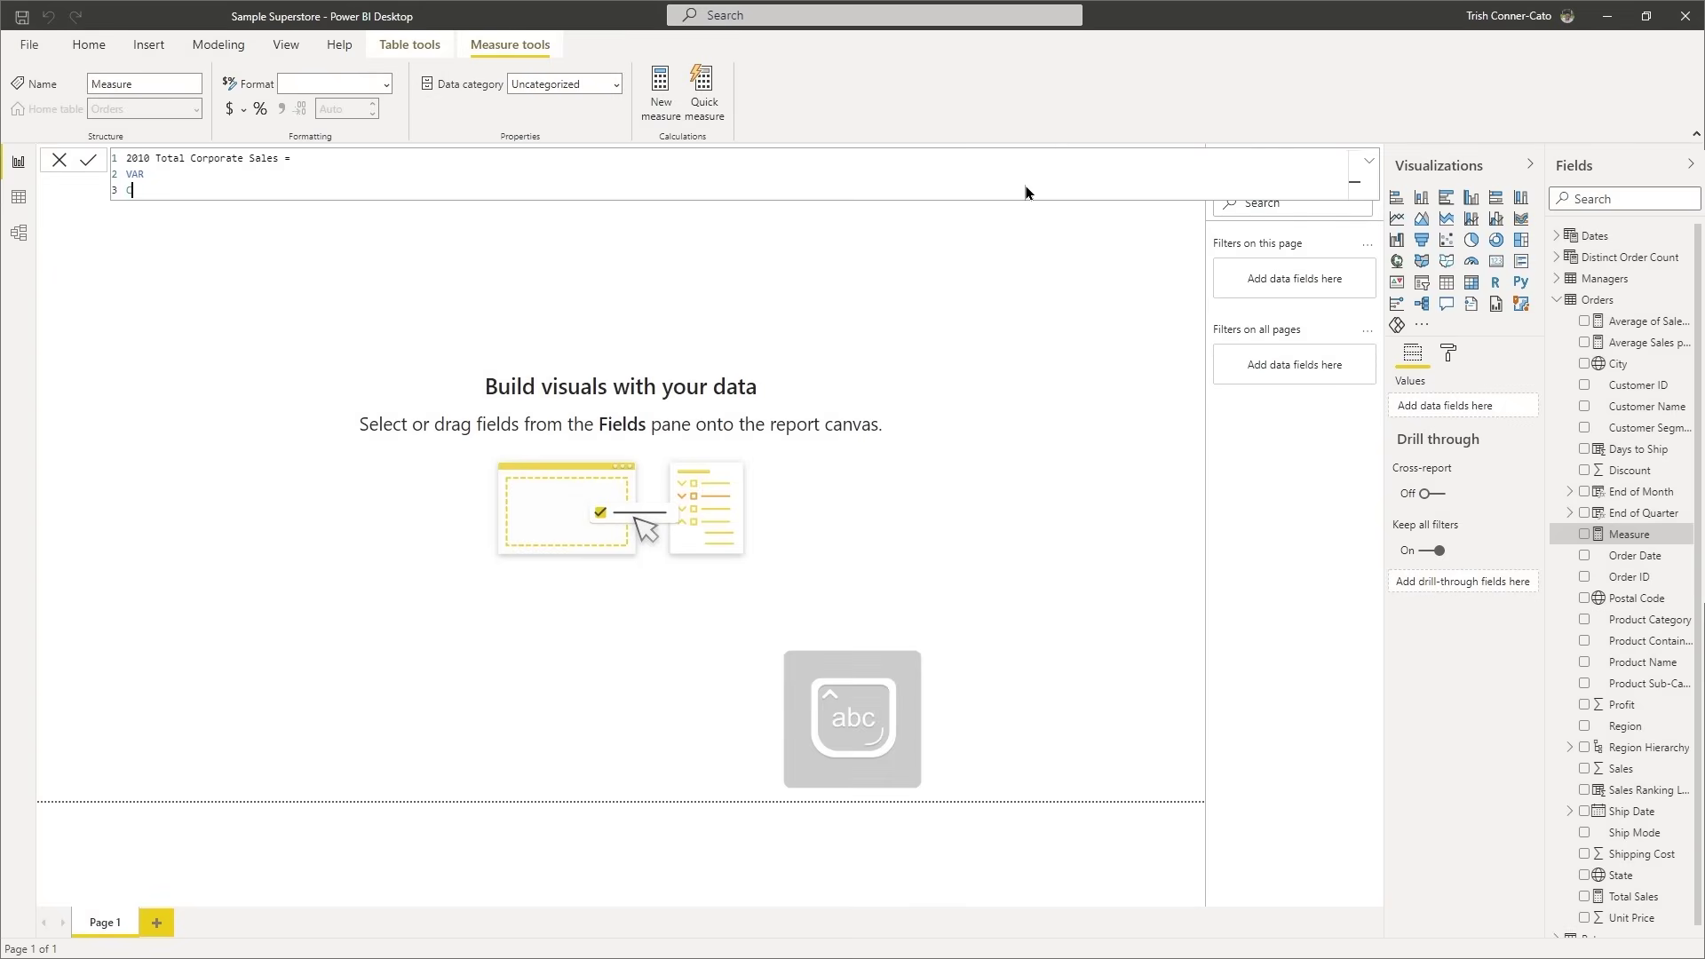
type("orporat")
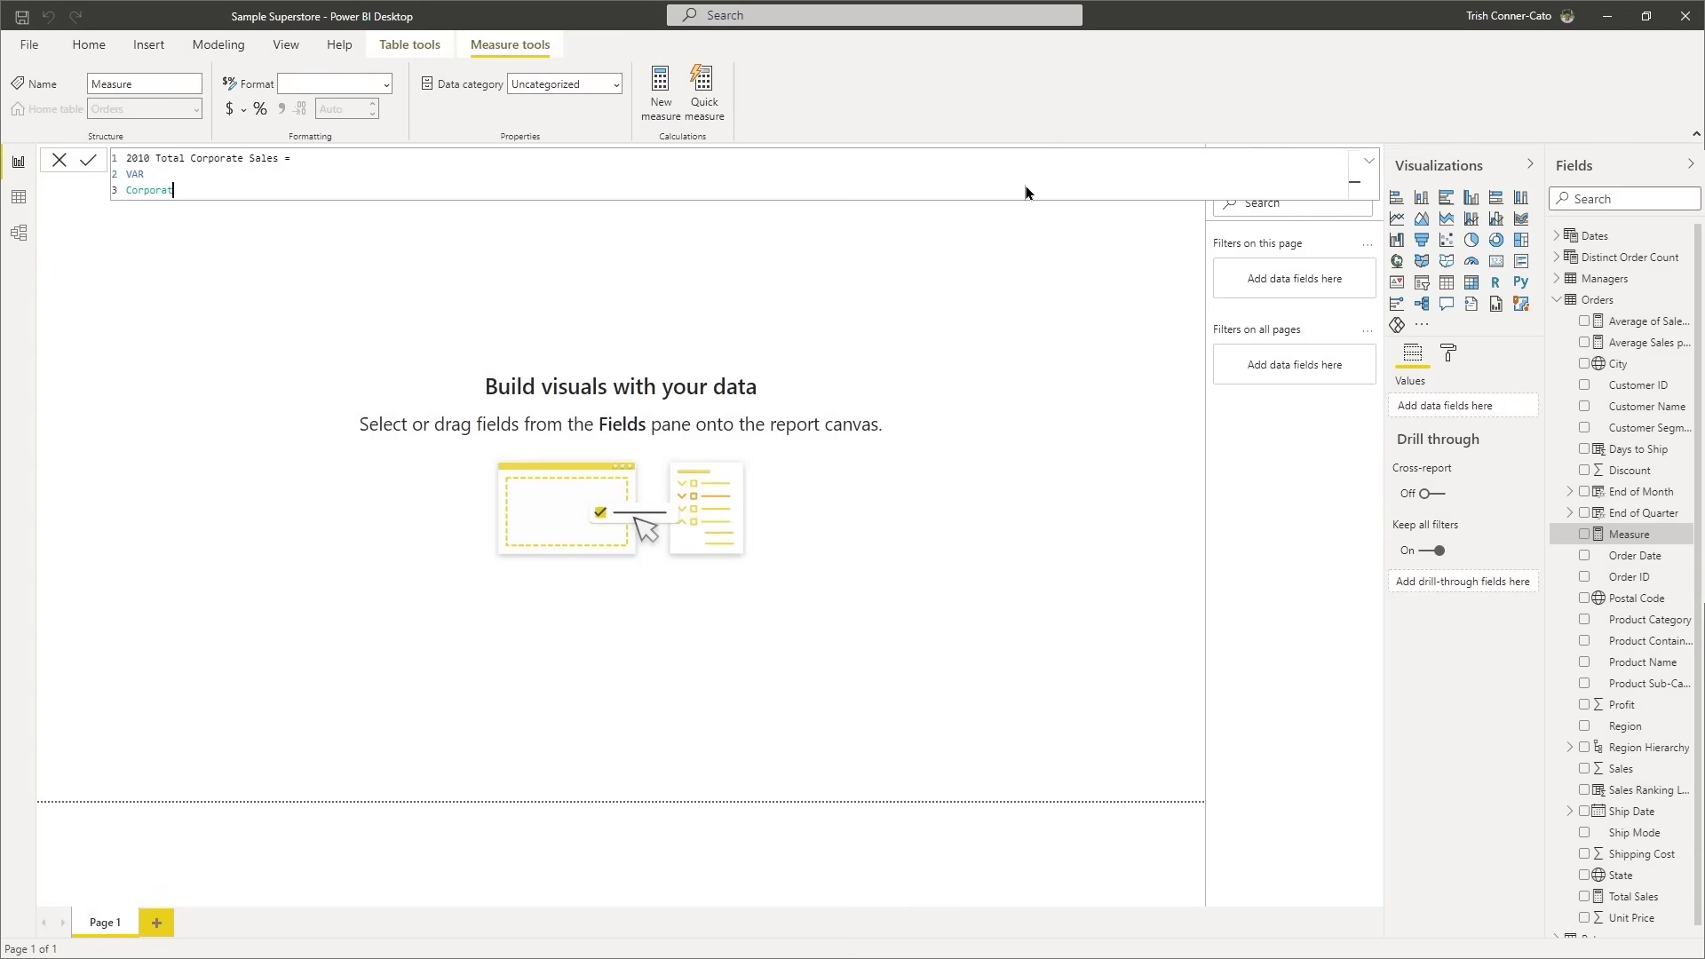
type("eSales =")
Start the CorporateSales variable's expression with FILTER over ALL(Orders[Customer Segment]).
type("fil")
key("Tab")
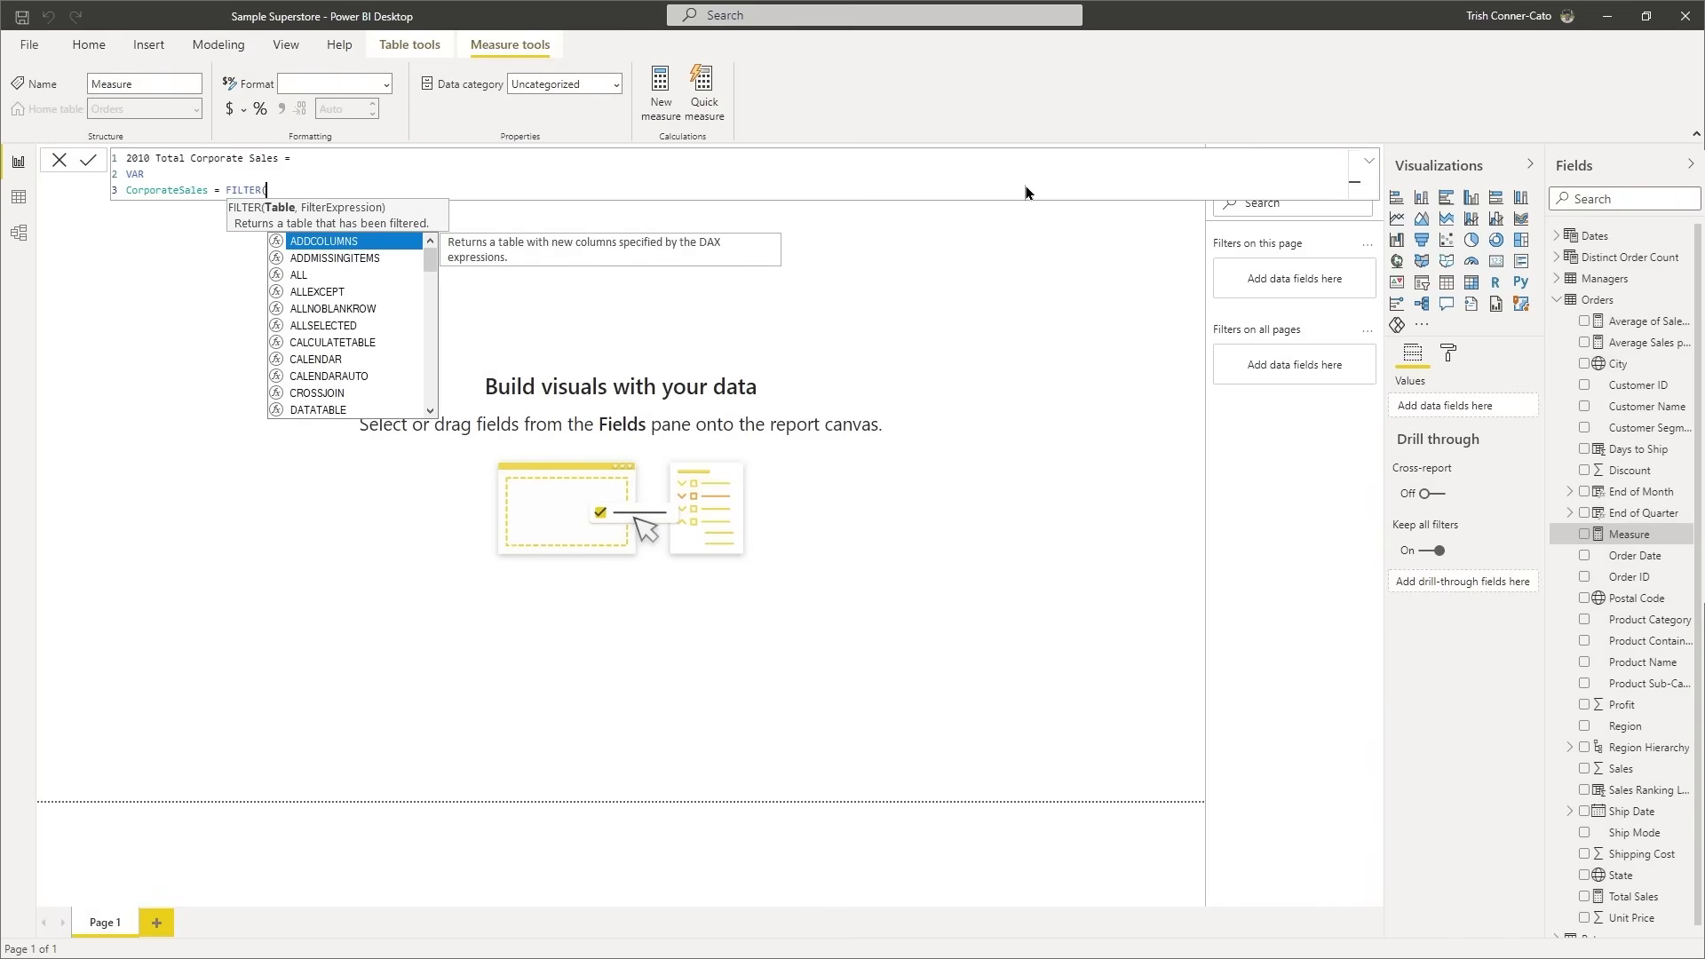
type("all")
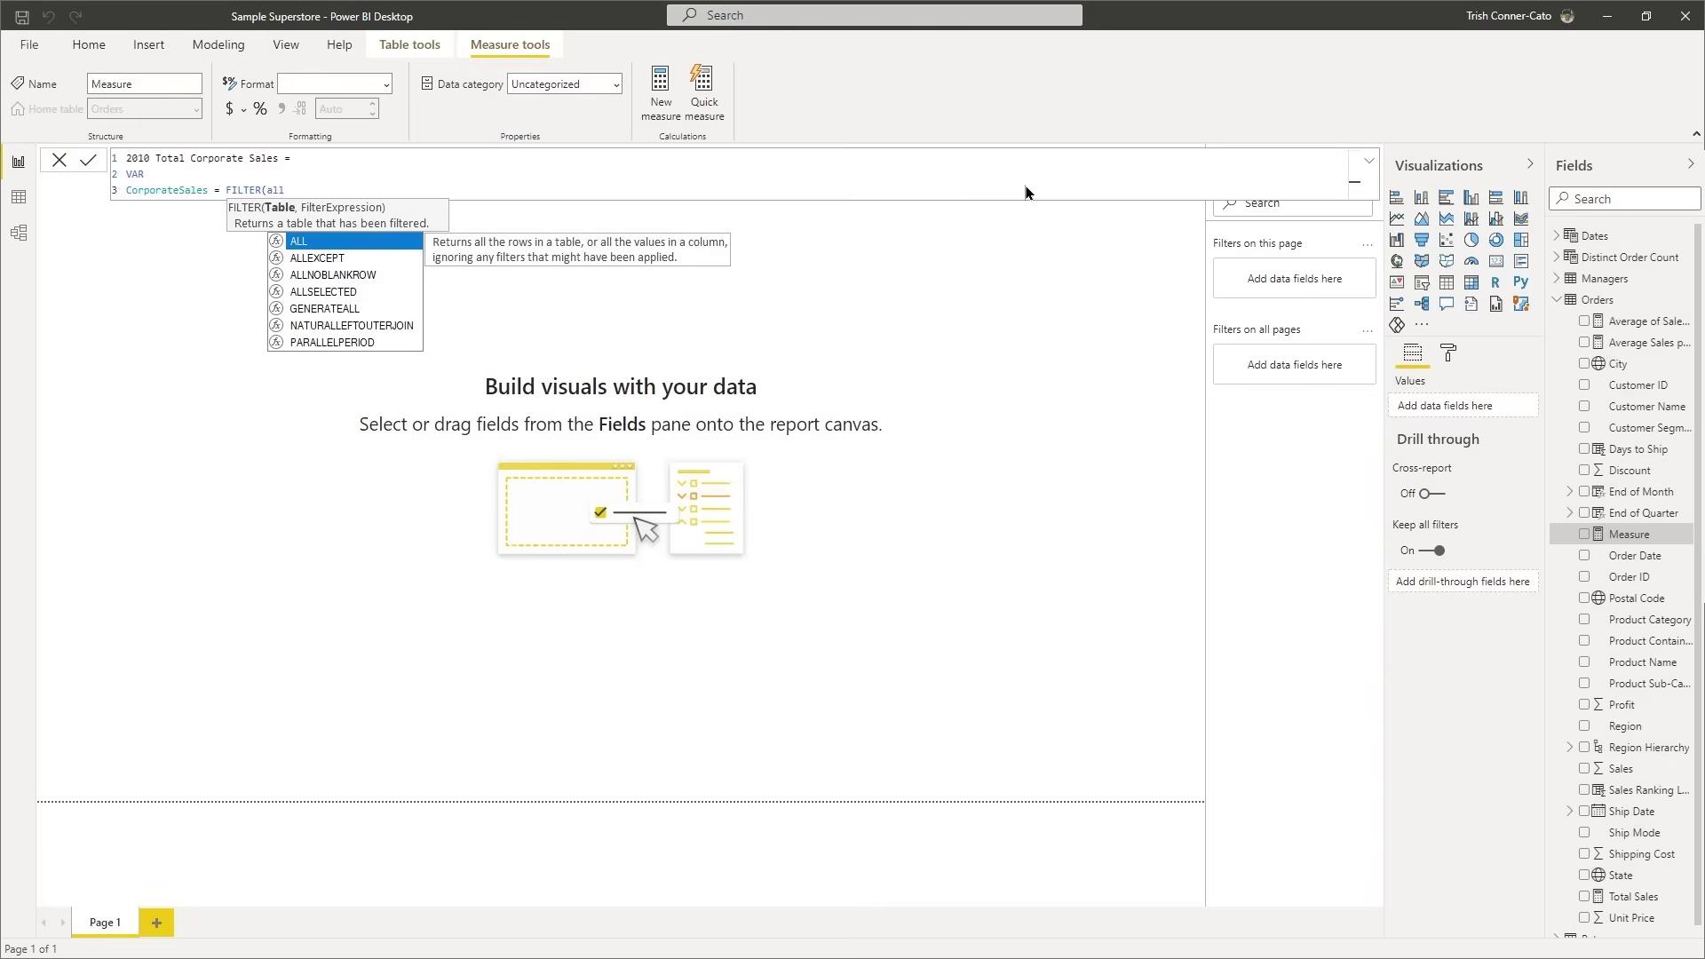
key("Tab")
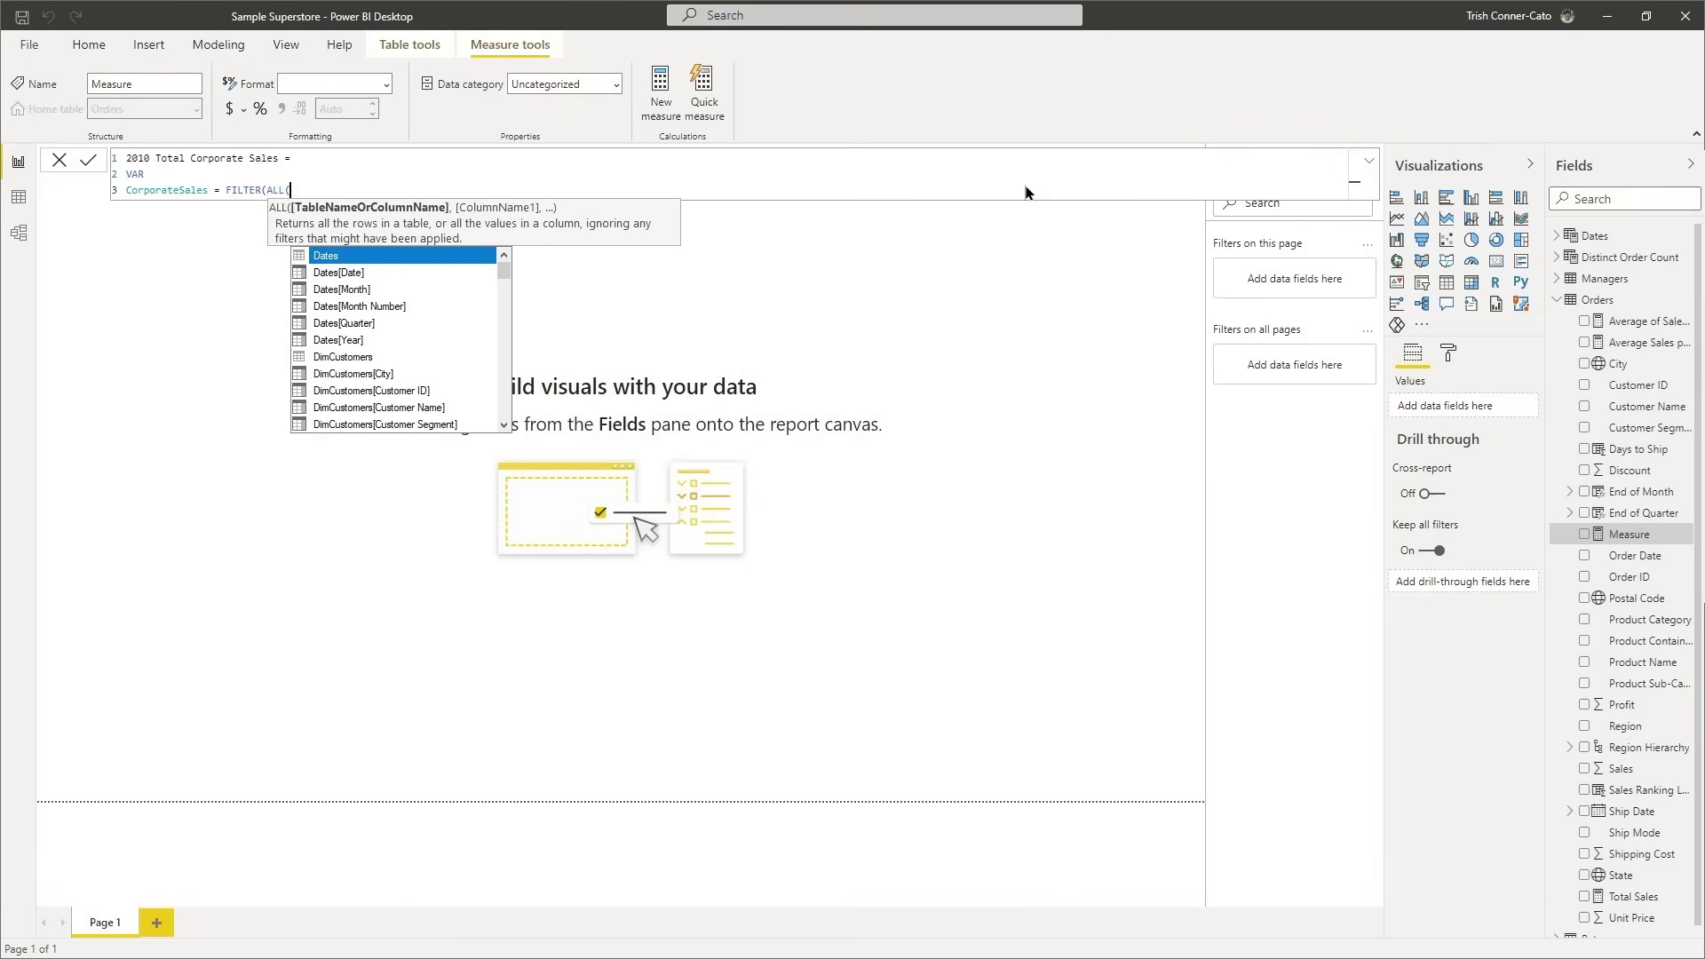
type("ord")
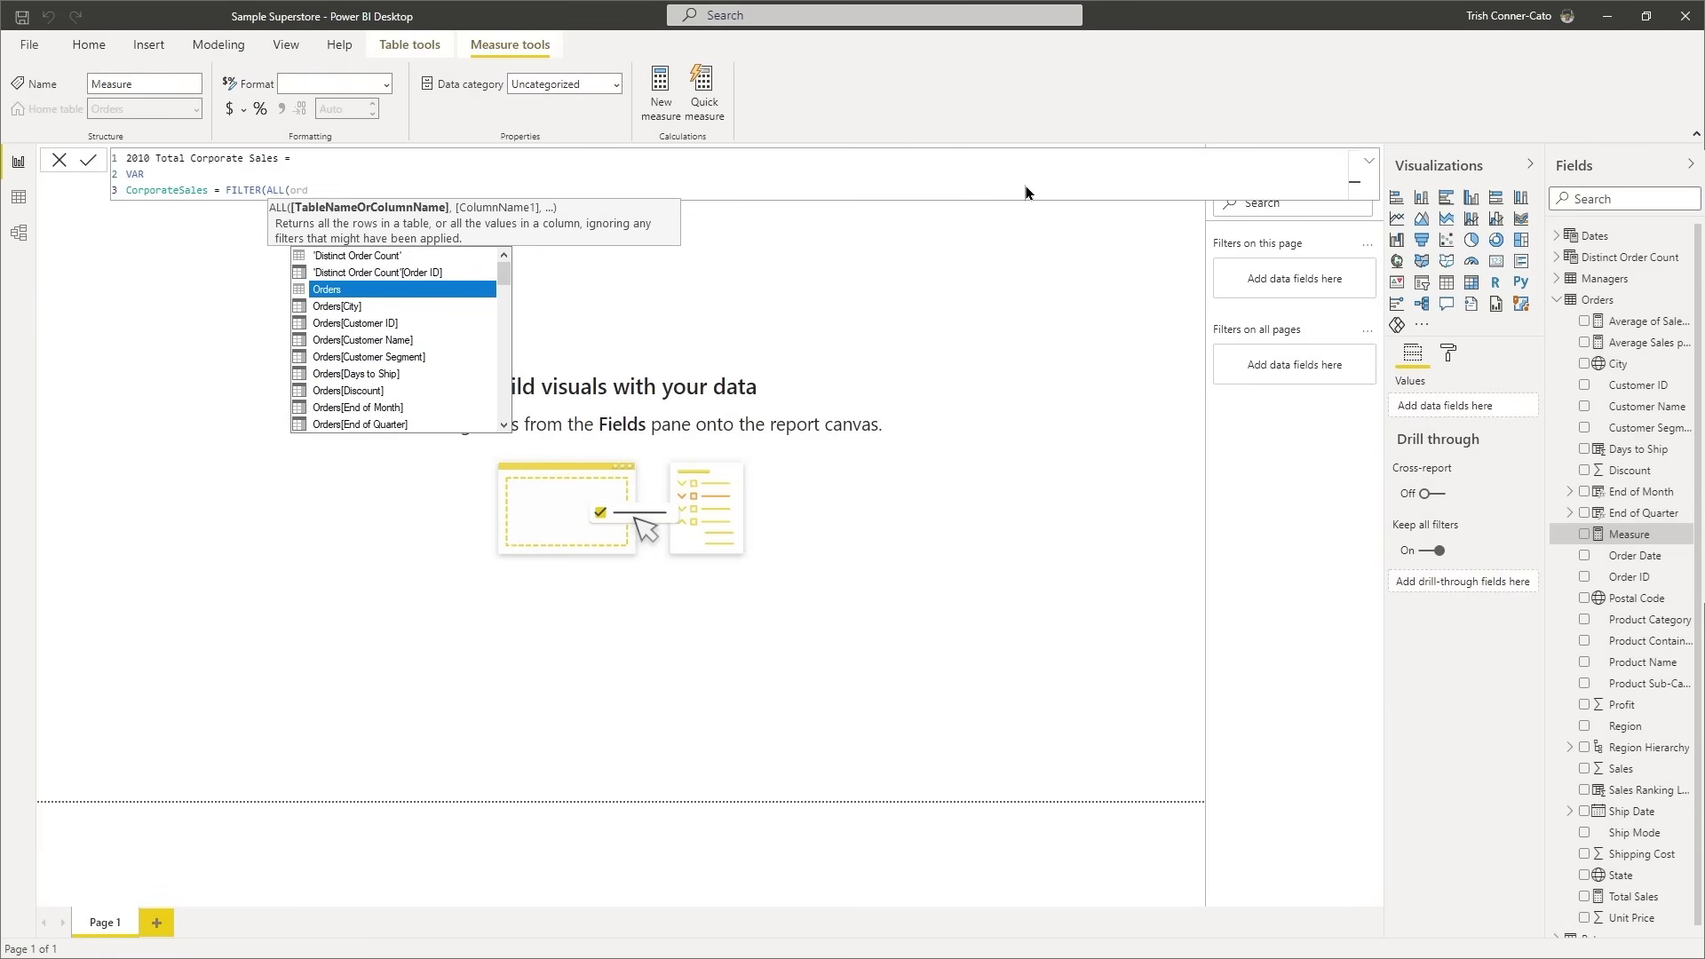
key("Down")
key("Down")
key("Down")
key("Down")
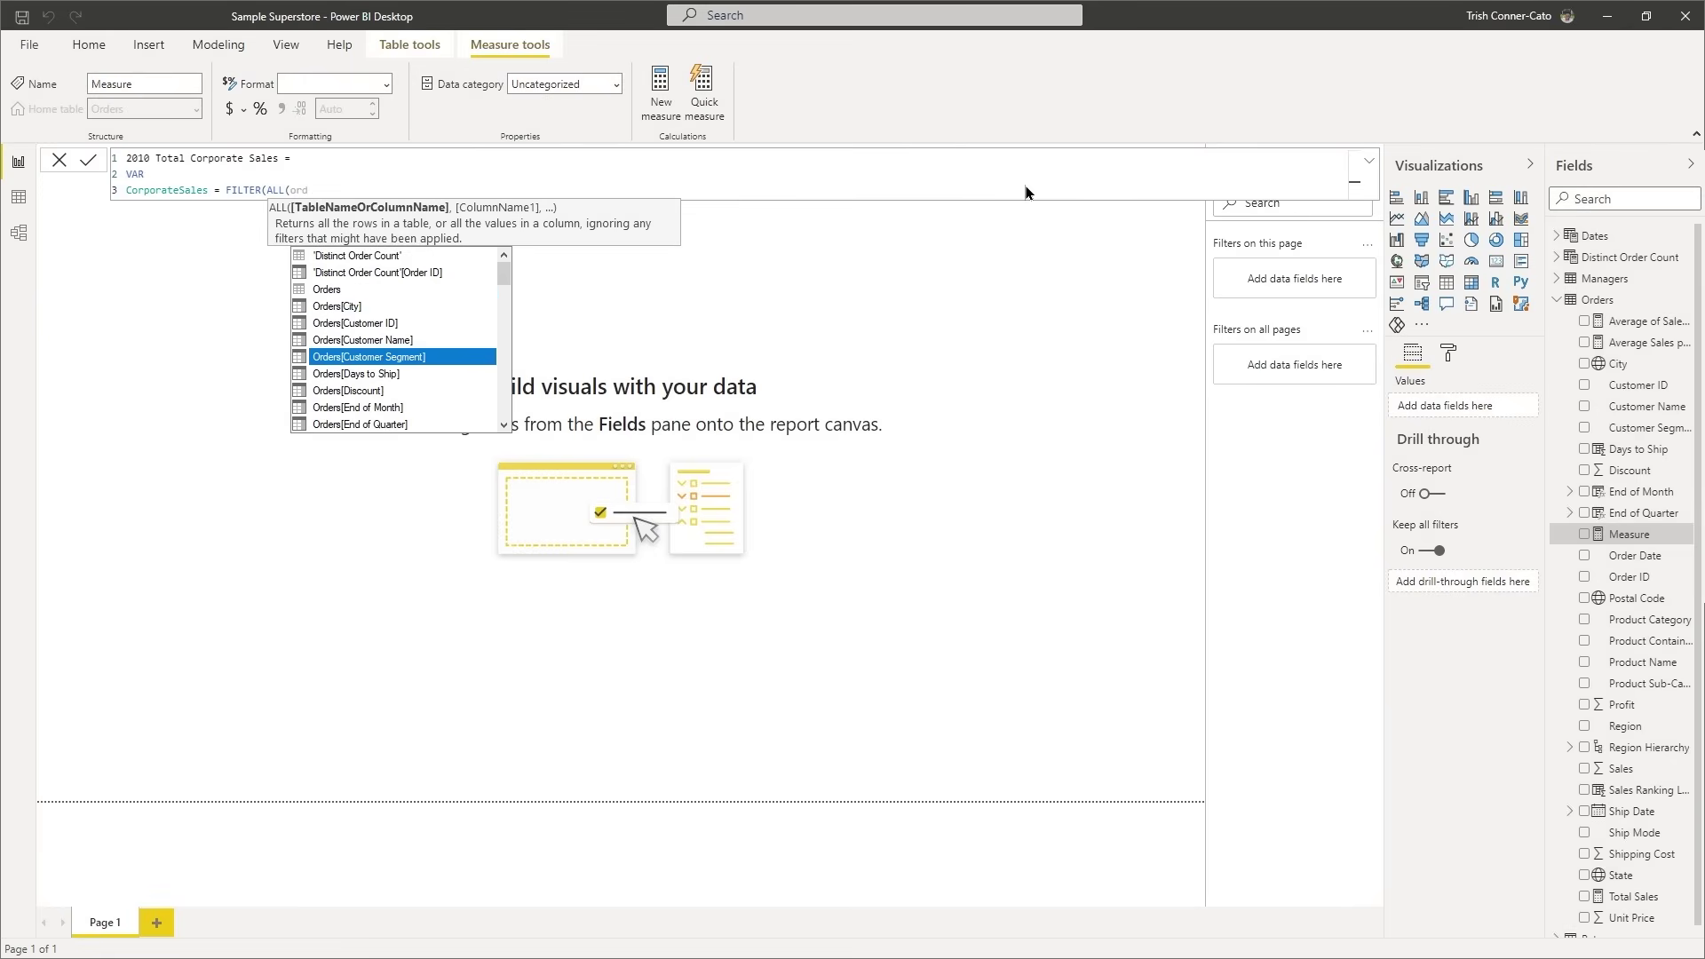
key("Tab")
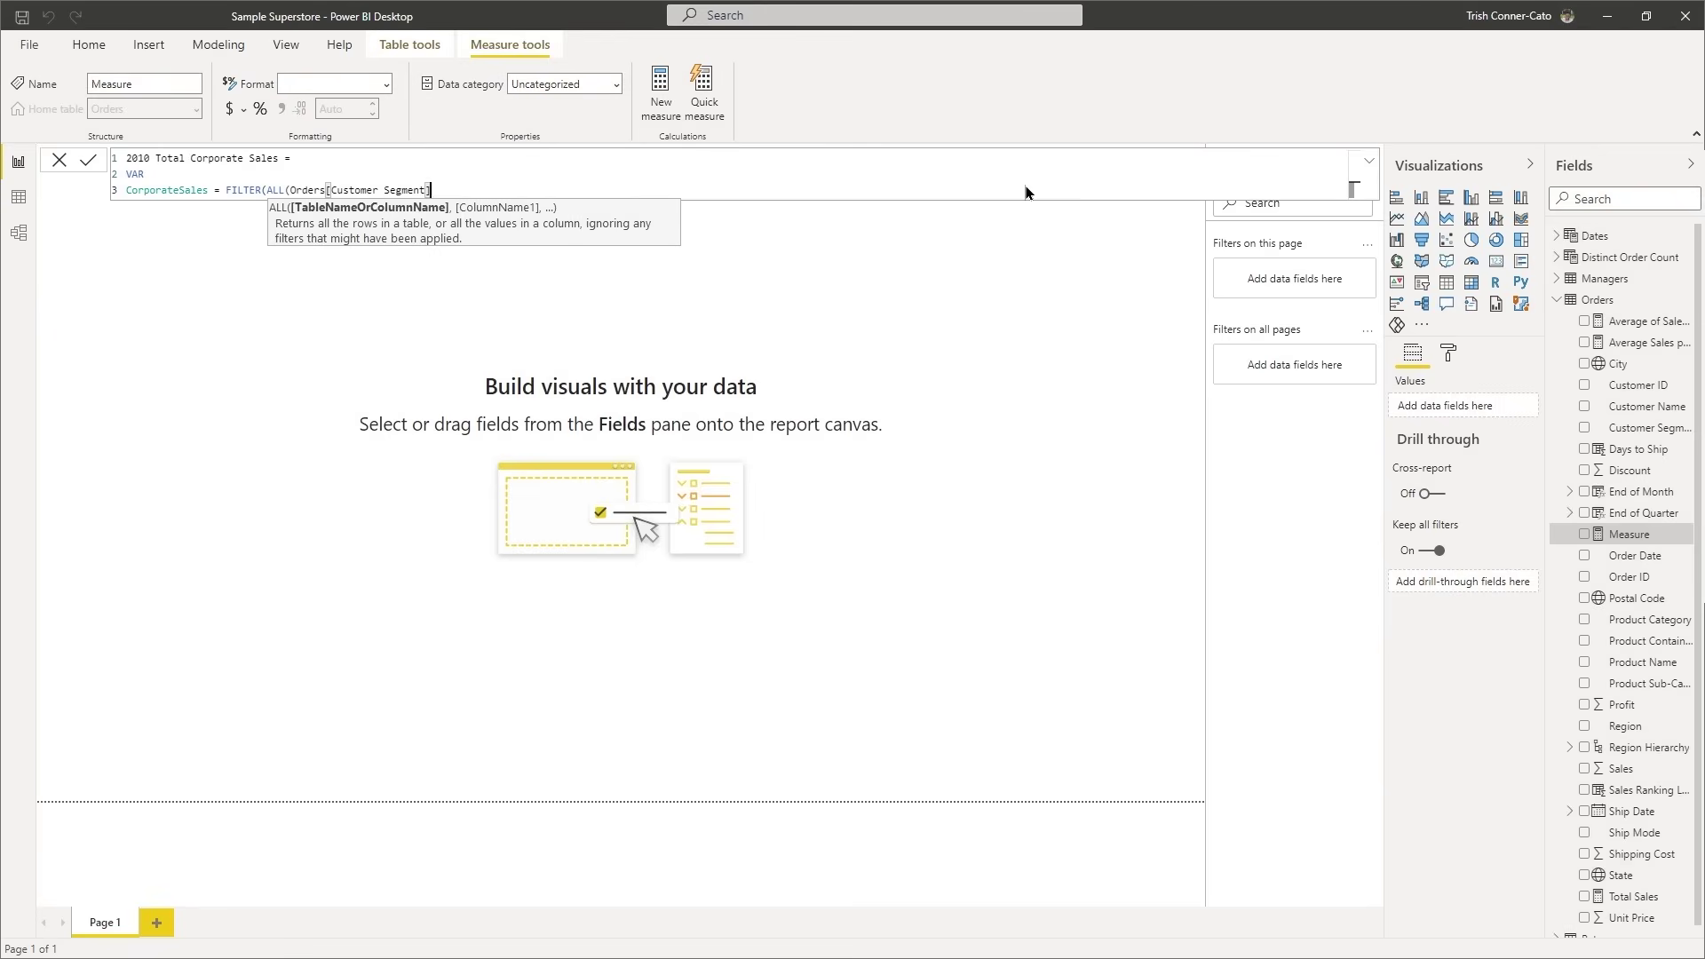
type(")")
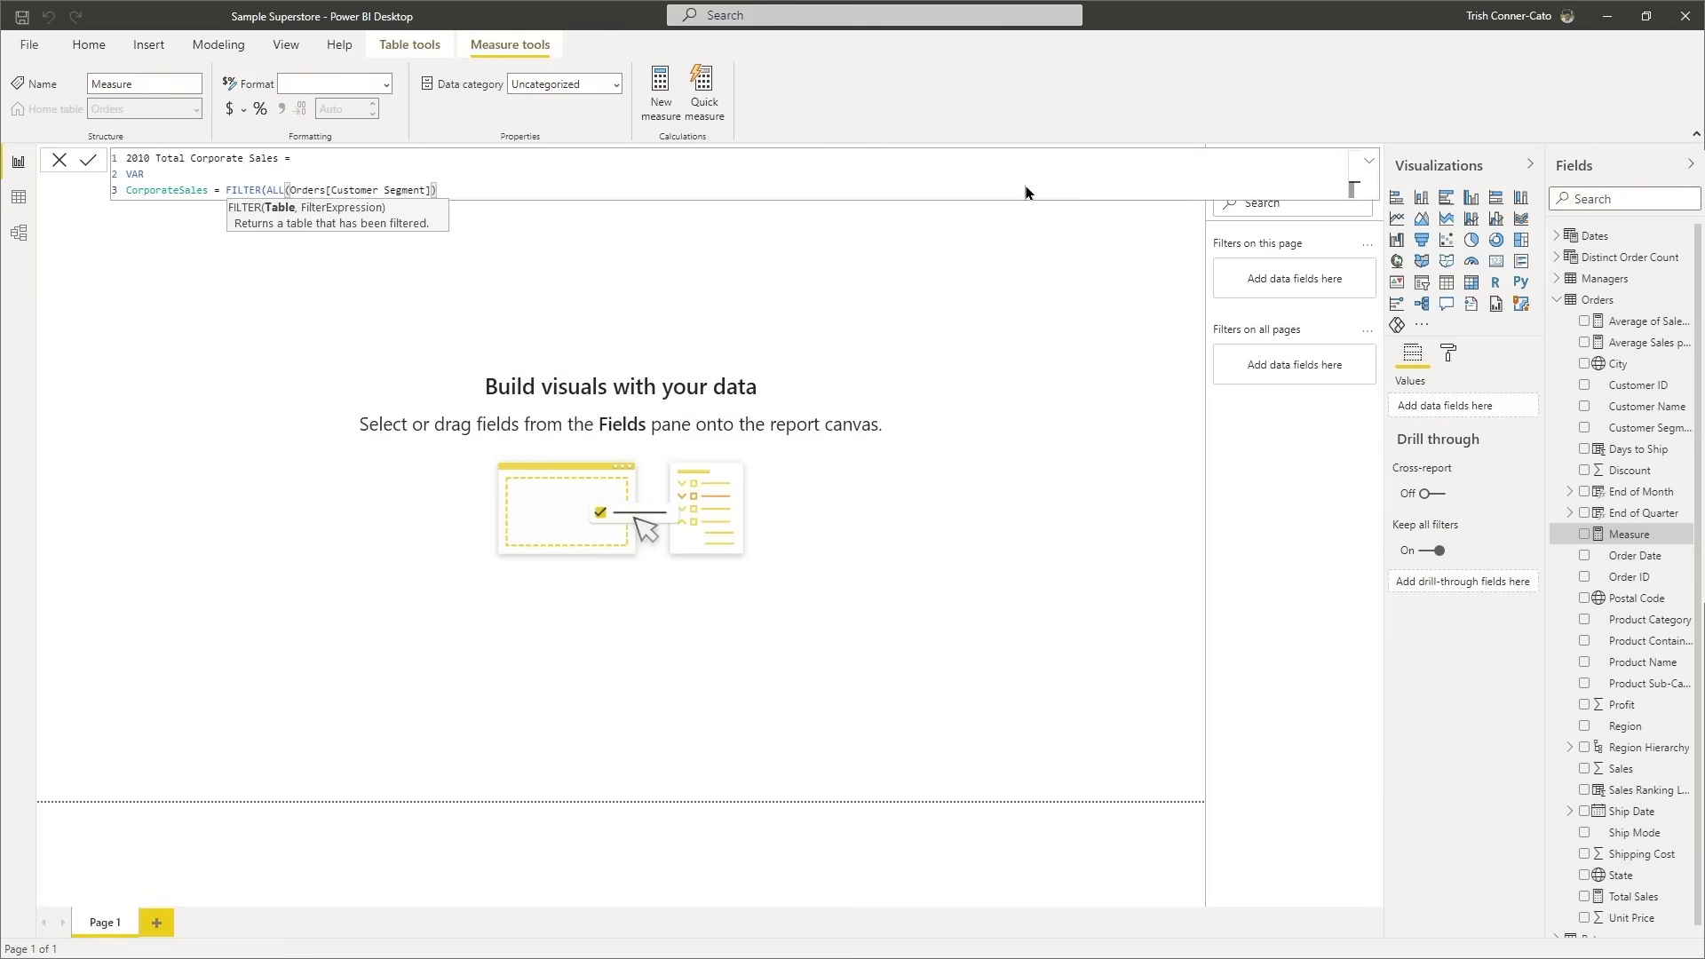
Complete the CorporateSales filter with the condition Orders[Customer Segment]="Corporate" and close the function.
type(",")
type("ord")
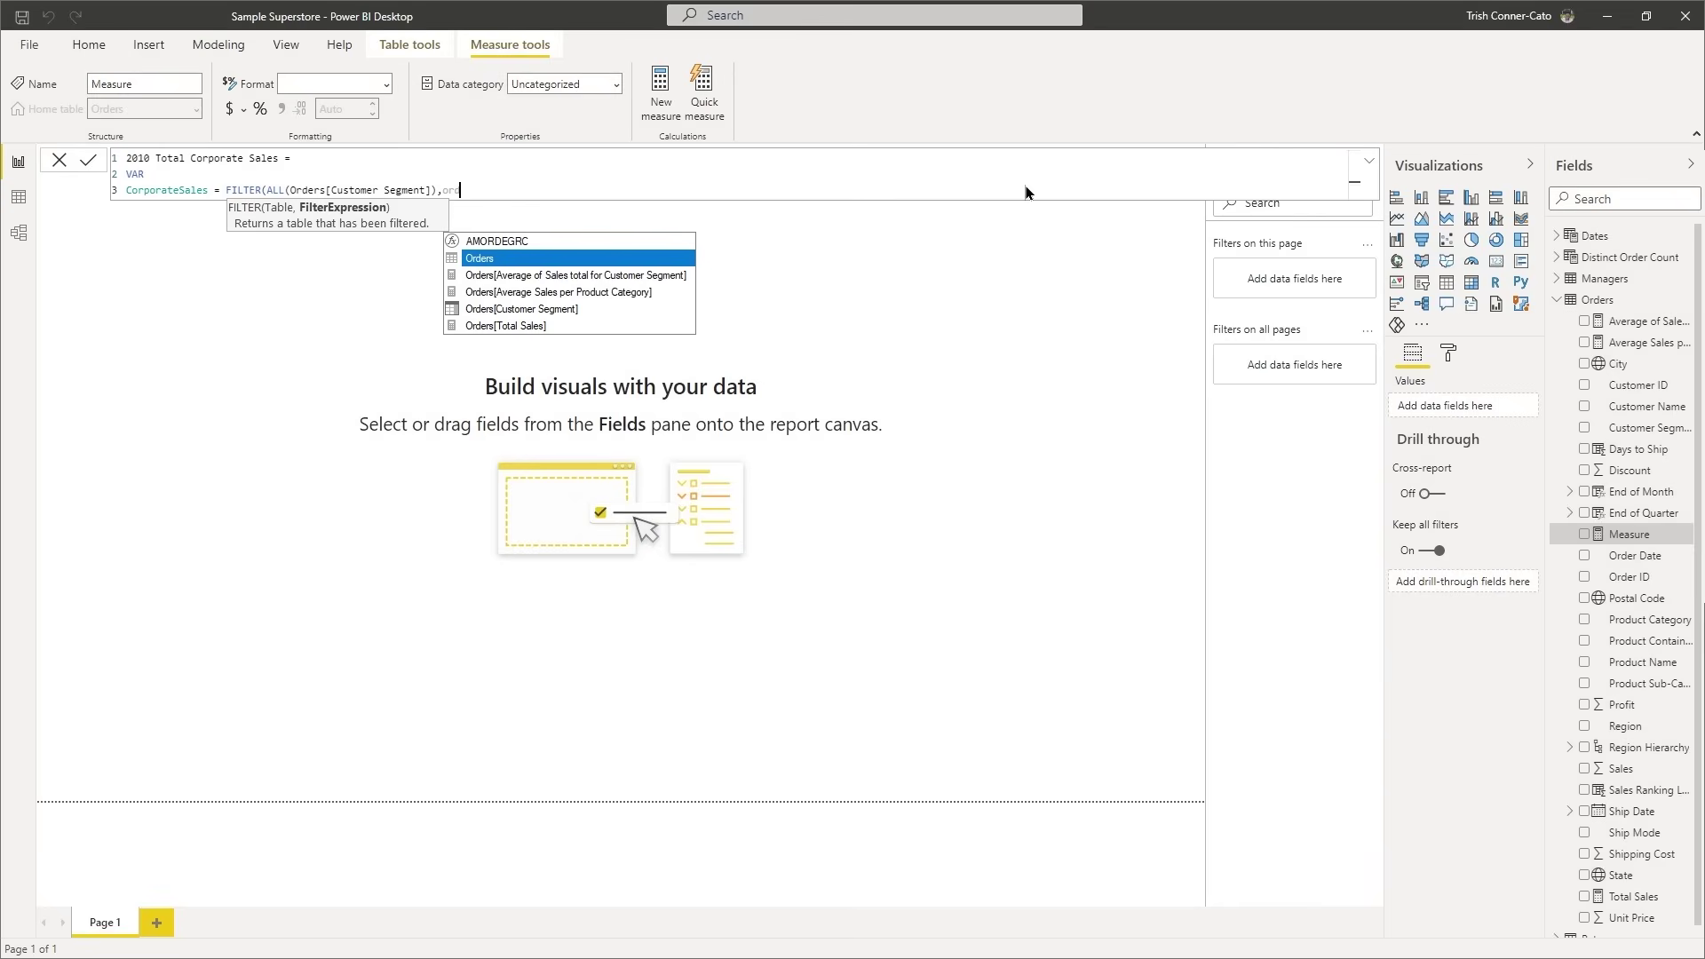
key("Down")
key("Down")
key("Down")
key("Tab")
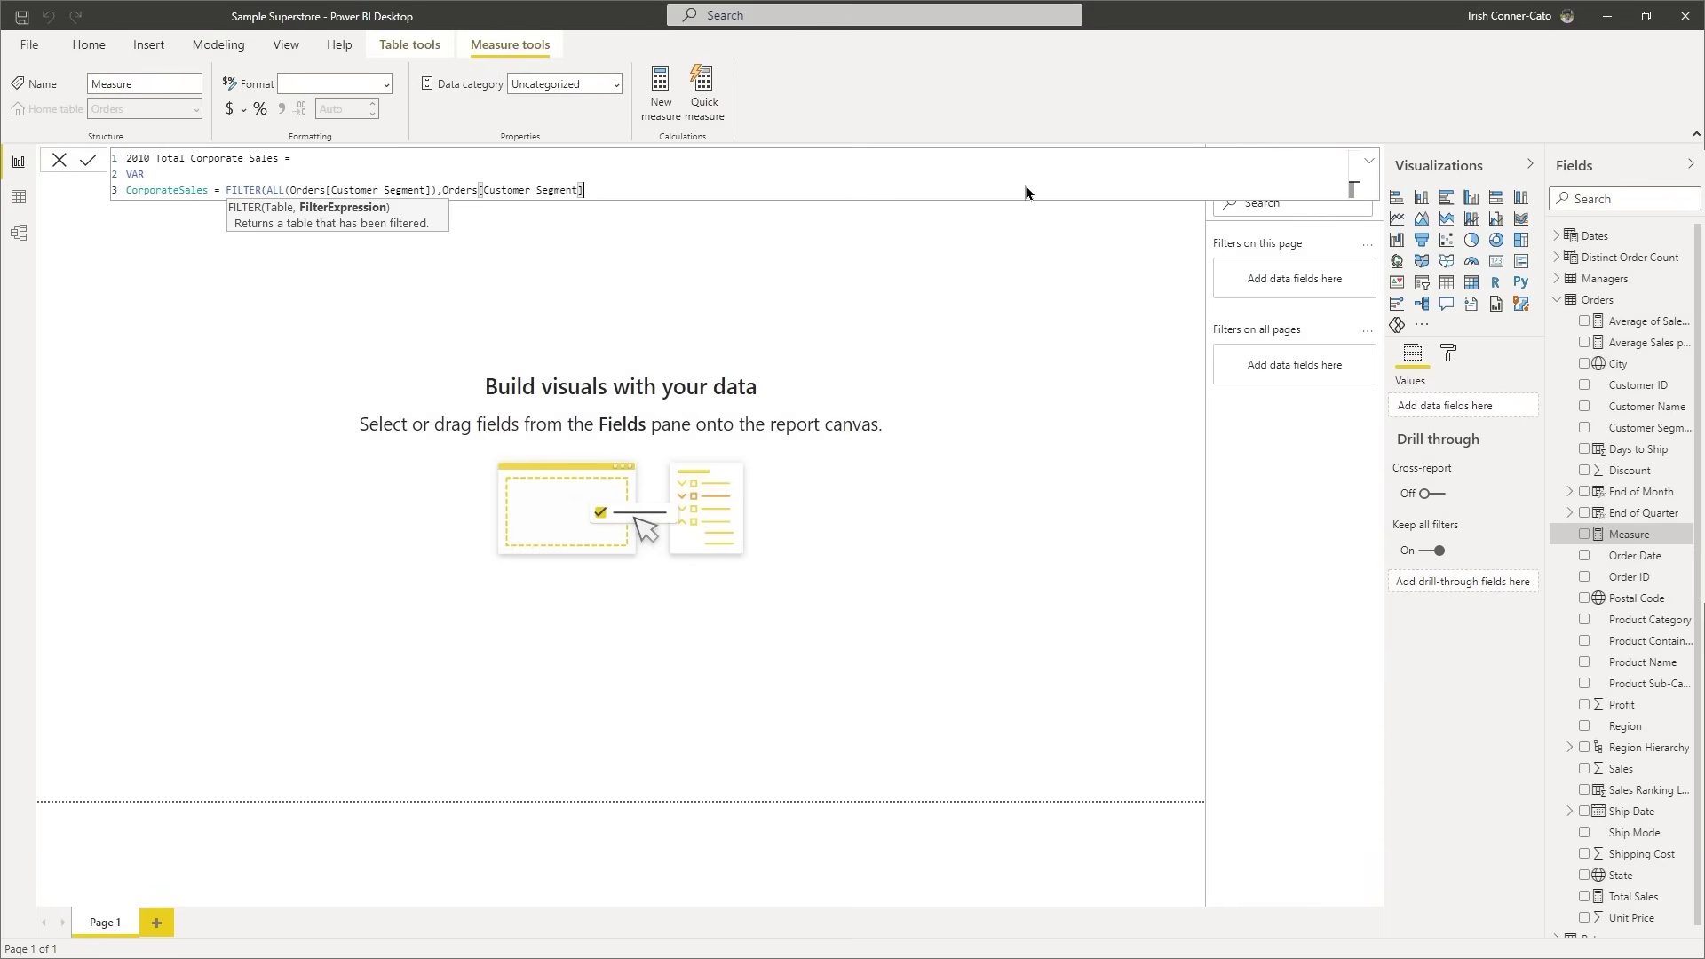
type("=\"Corporate\")")
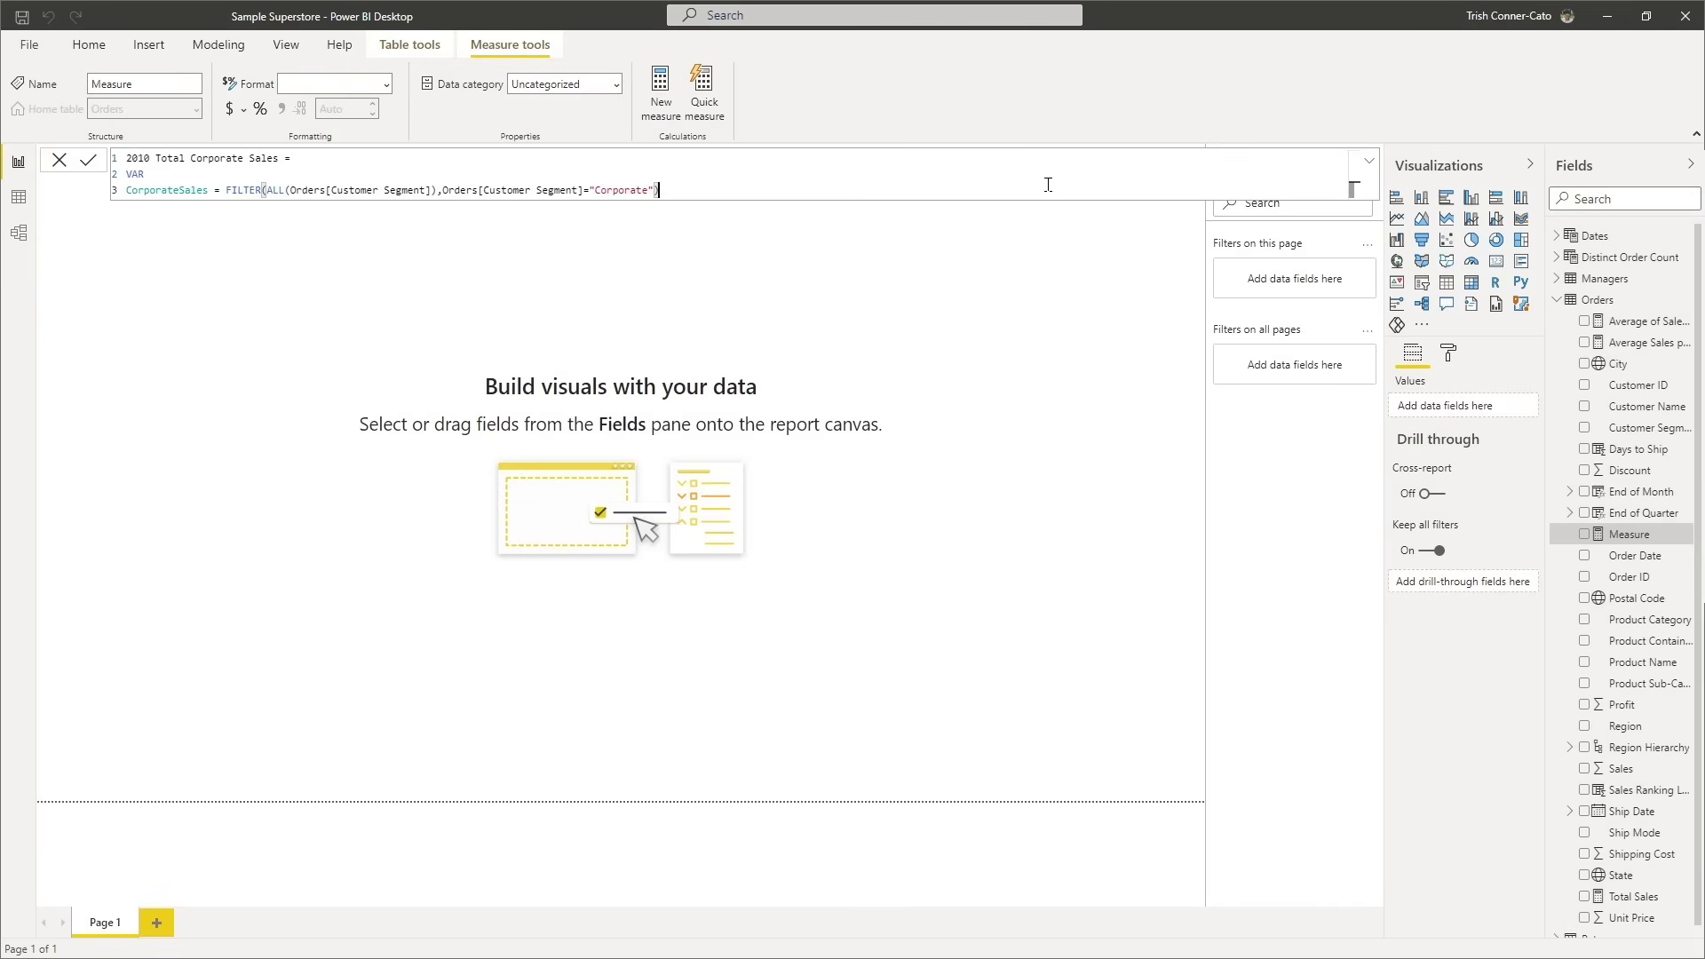
Declare a second variable named IncludedDates below CorporateSales, leaving a new line for its expression.
key("shift+Return")
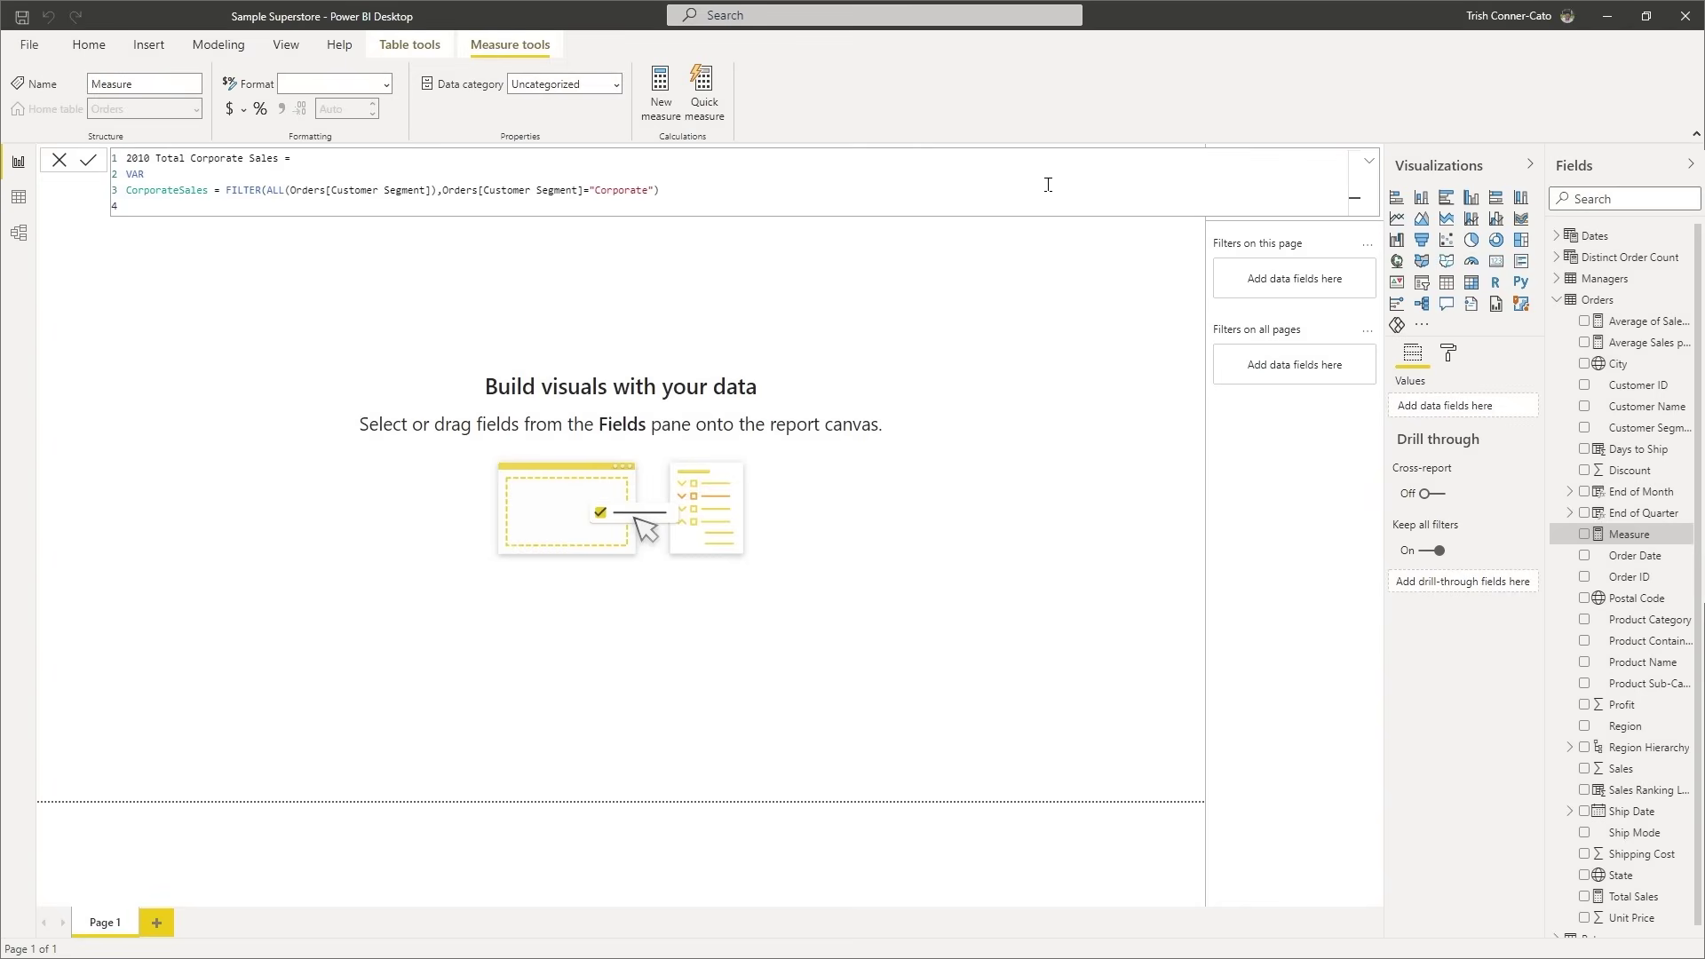
key("Caps_Lock")
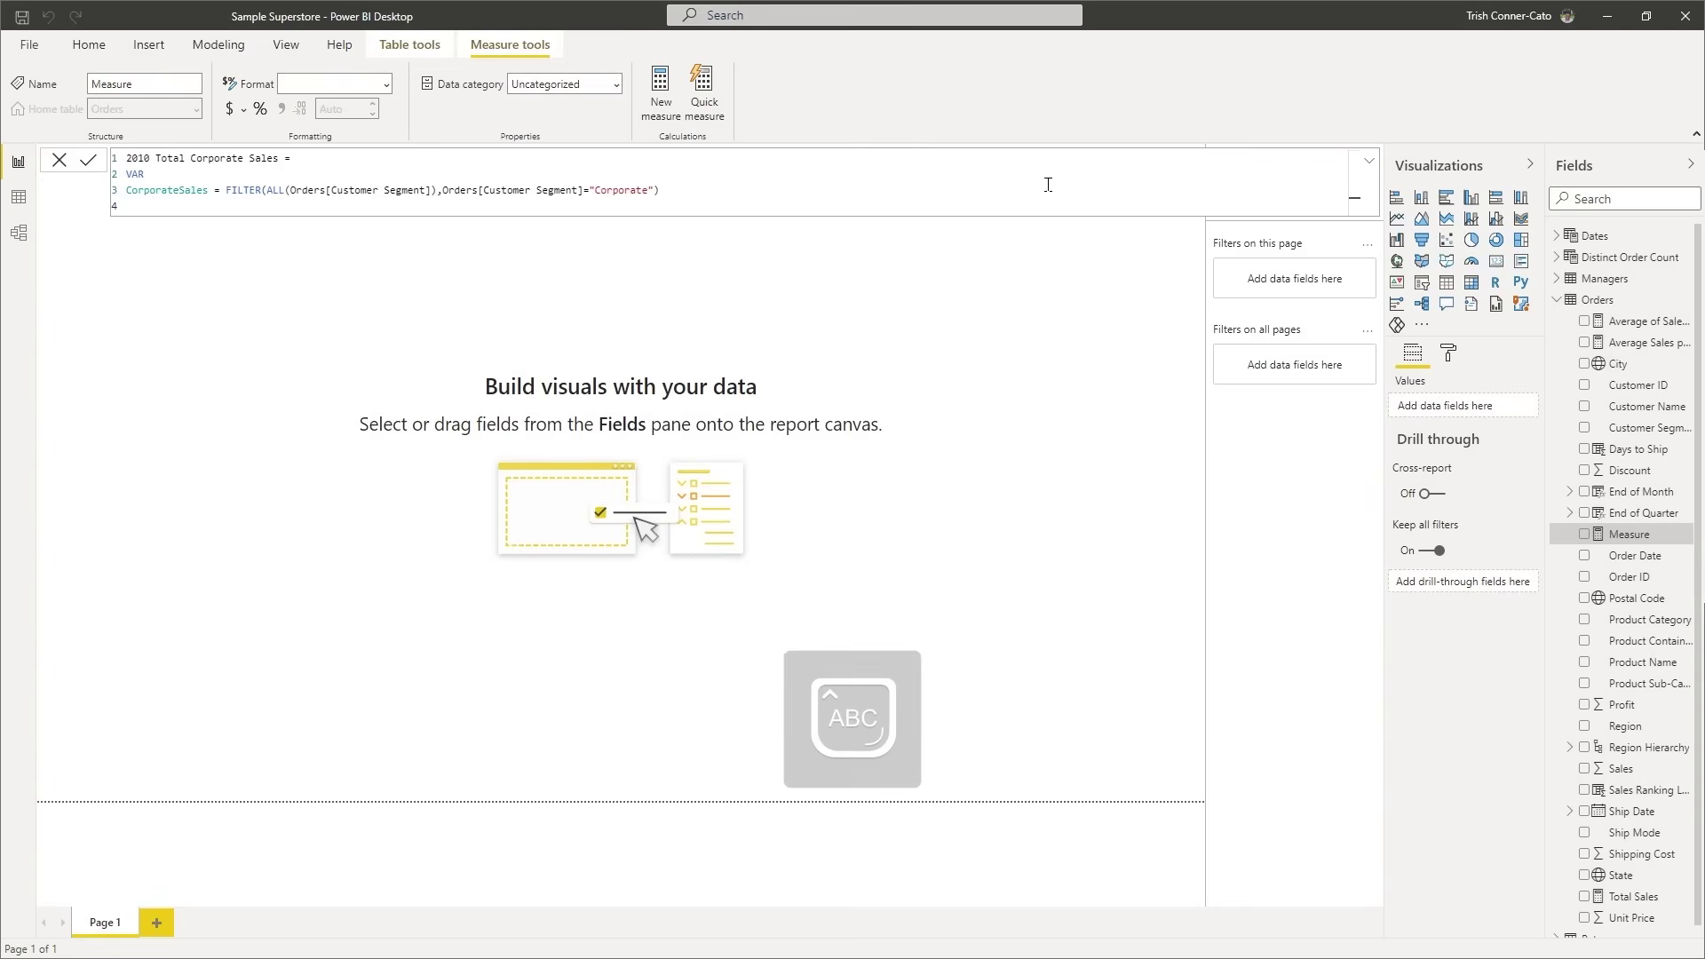
type("VAR")
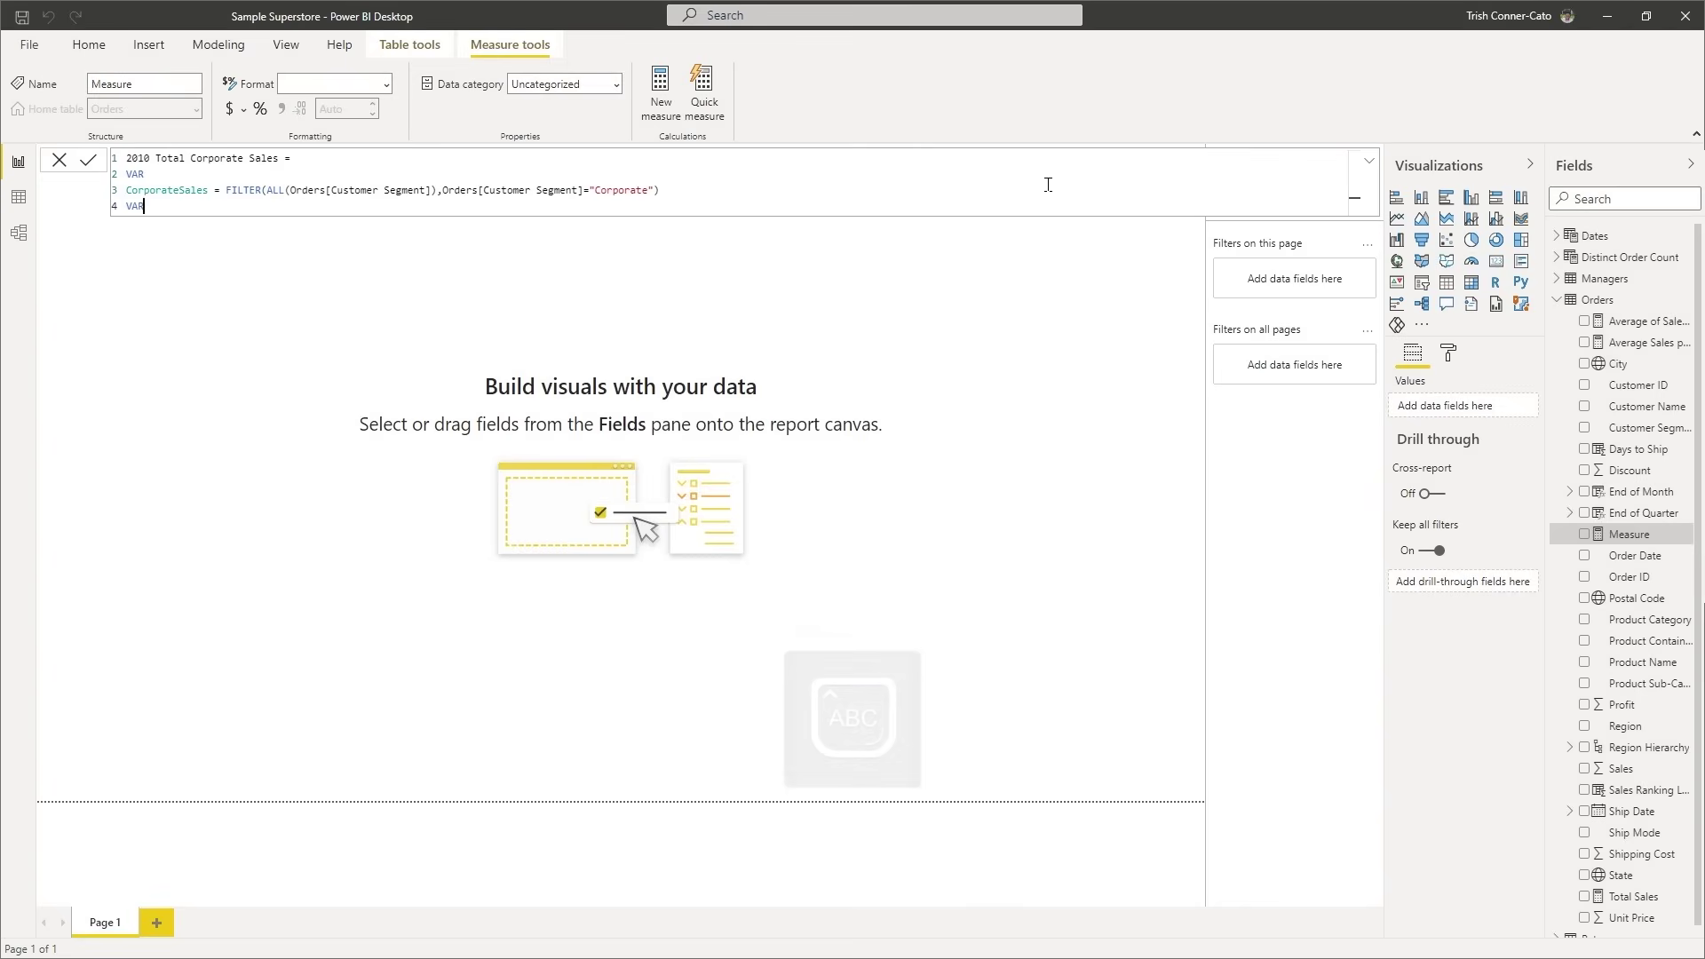
key("shift+Return")
key("Caps_Lock")
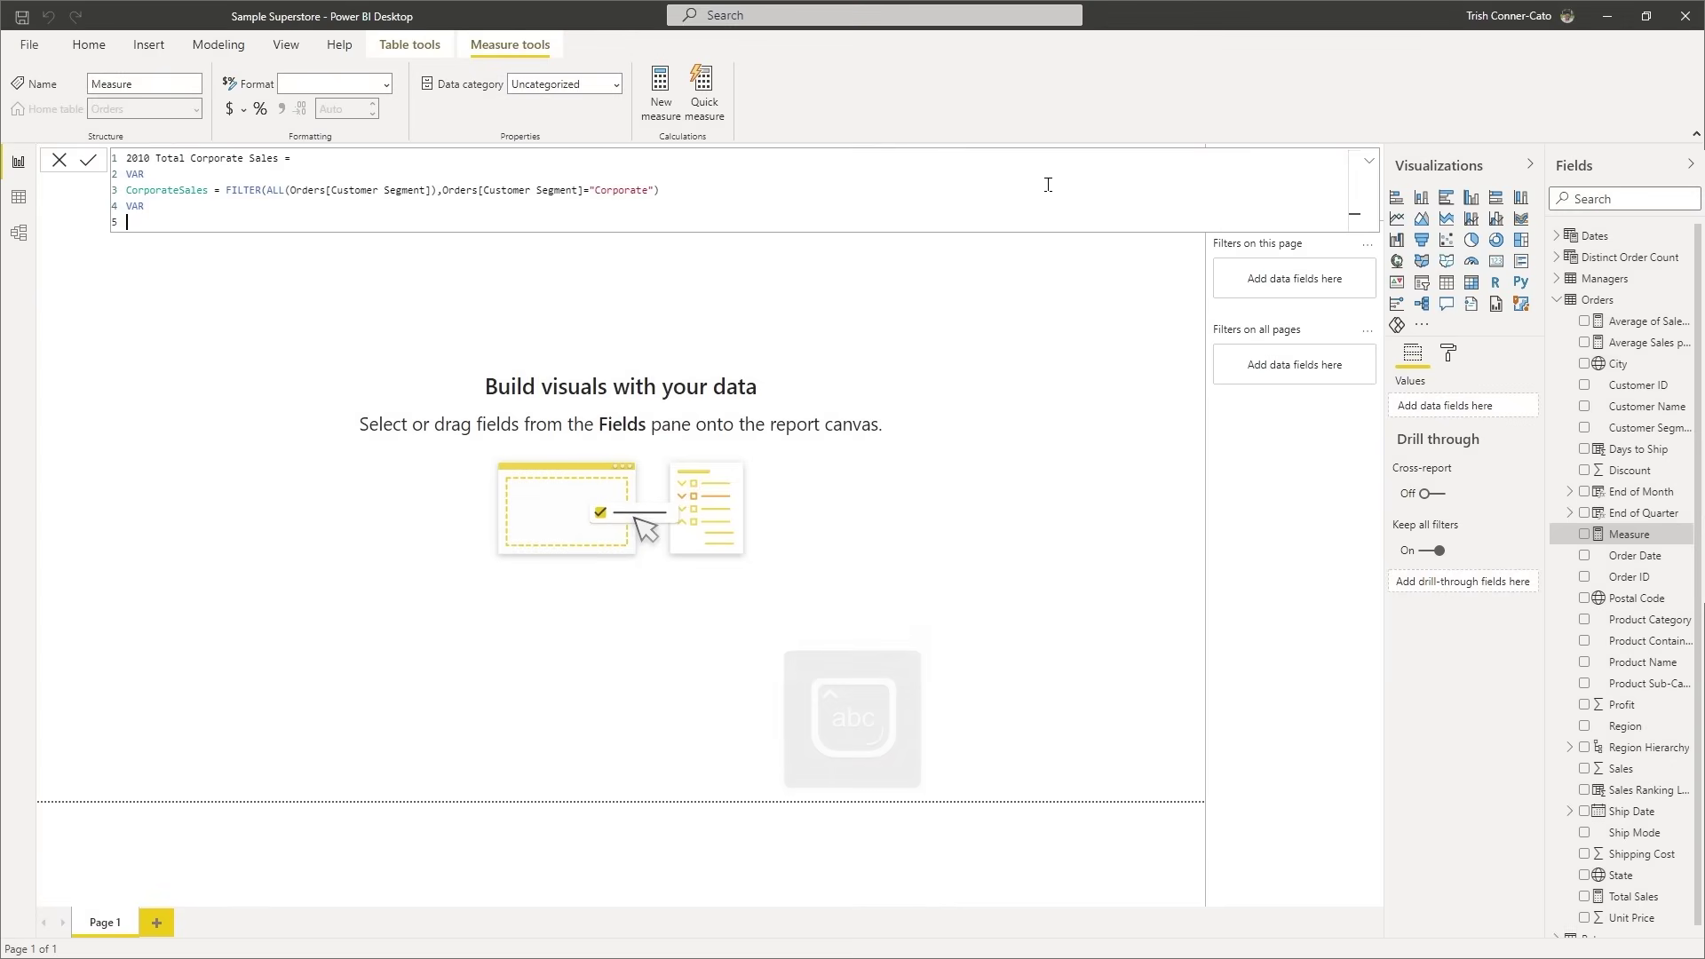
type("Incl")
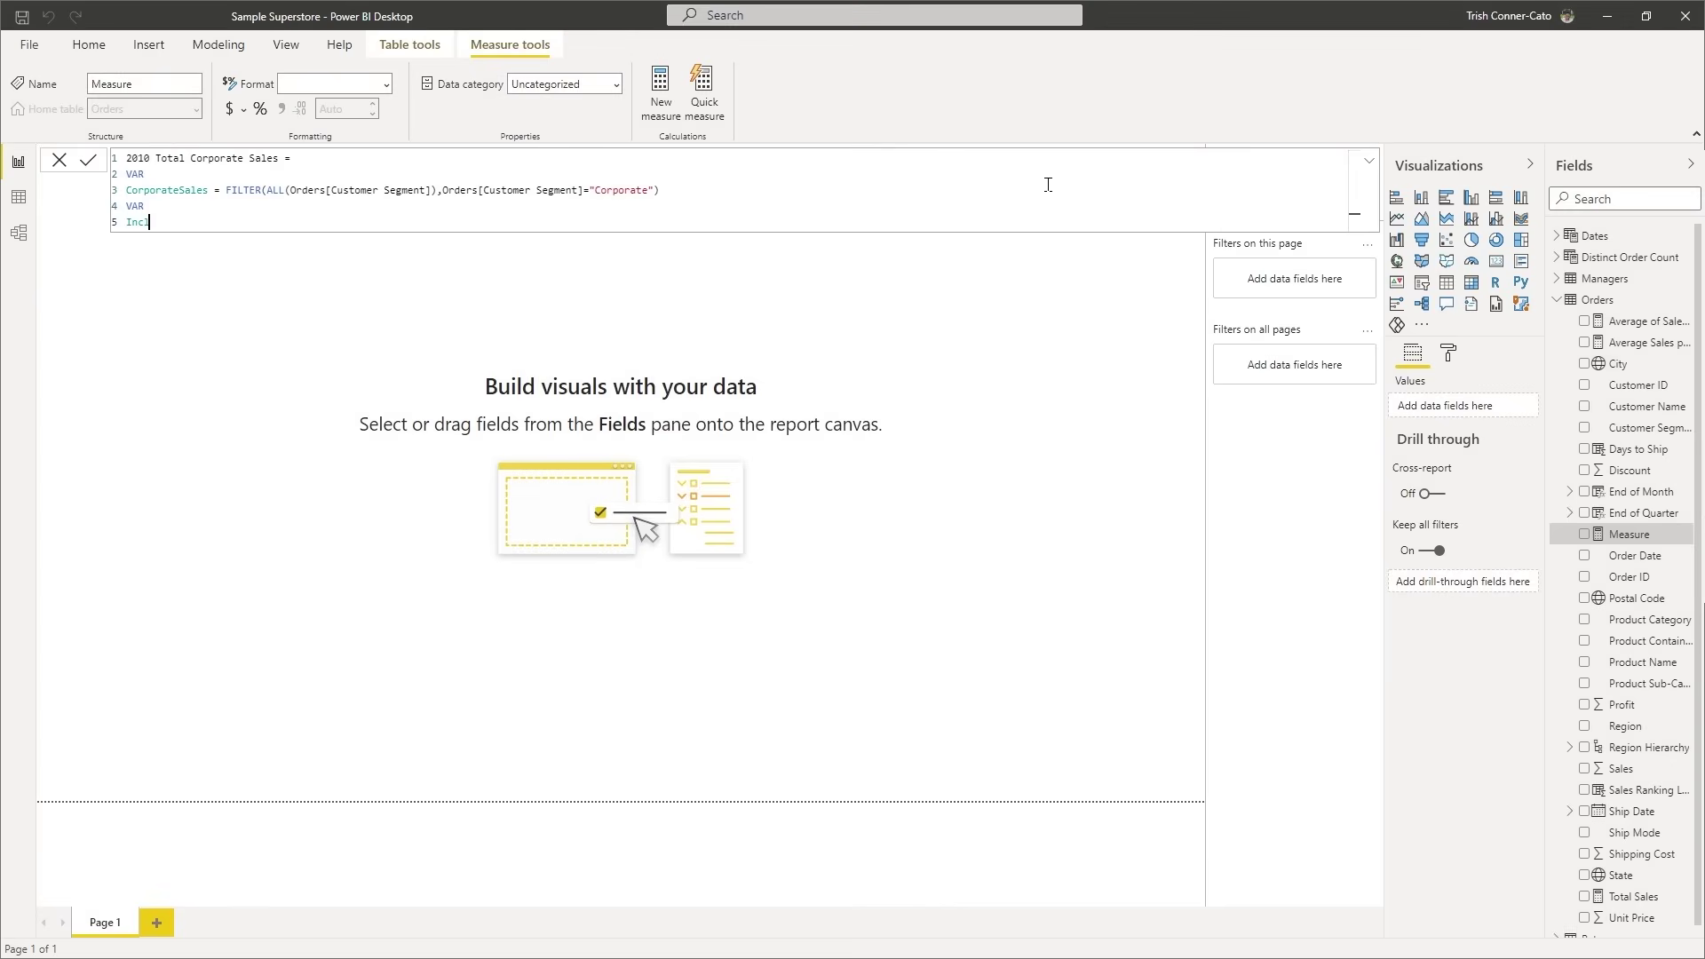
type("udedDates =")
key("shift+Return")
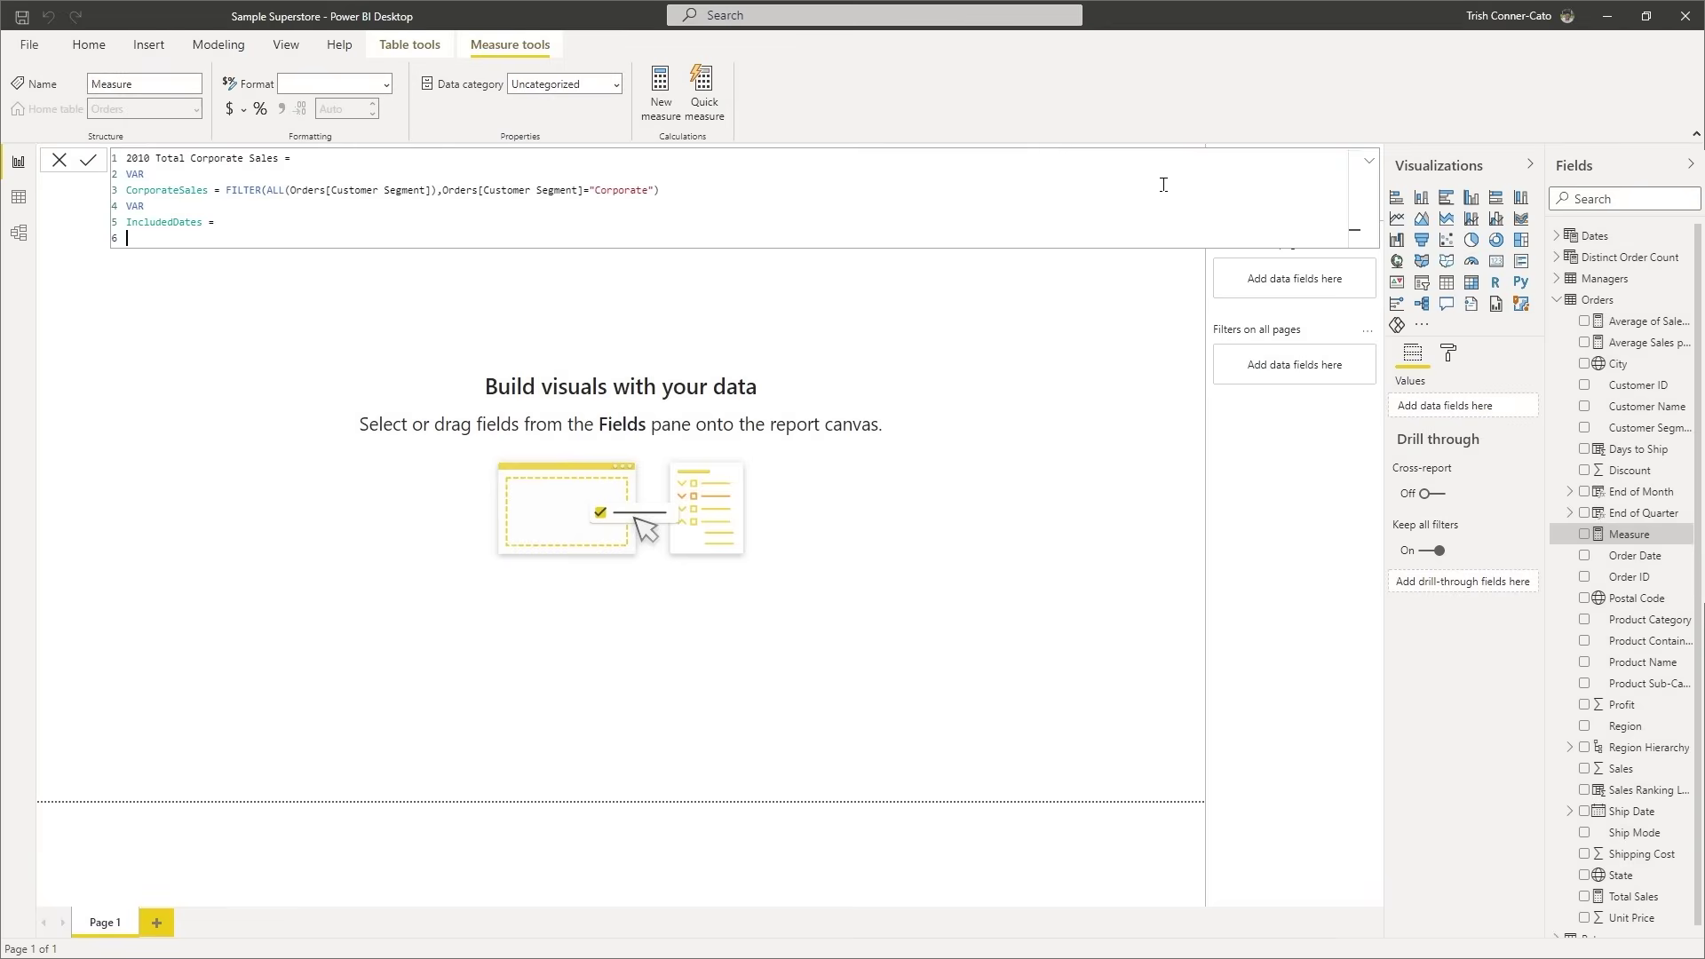
Start the IncludedDates variable's expression with FILTER over ALL(Dates[Year]).
type("fi")
key("Tab")
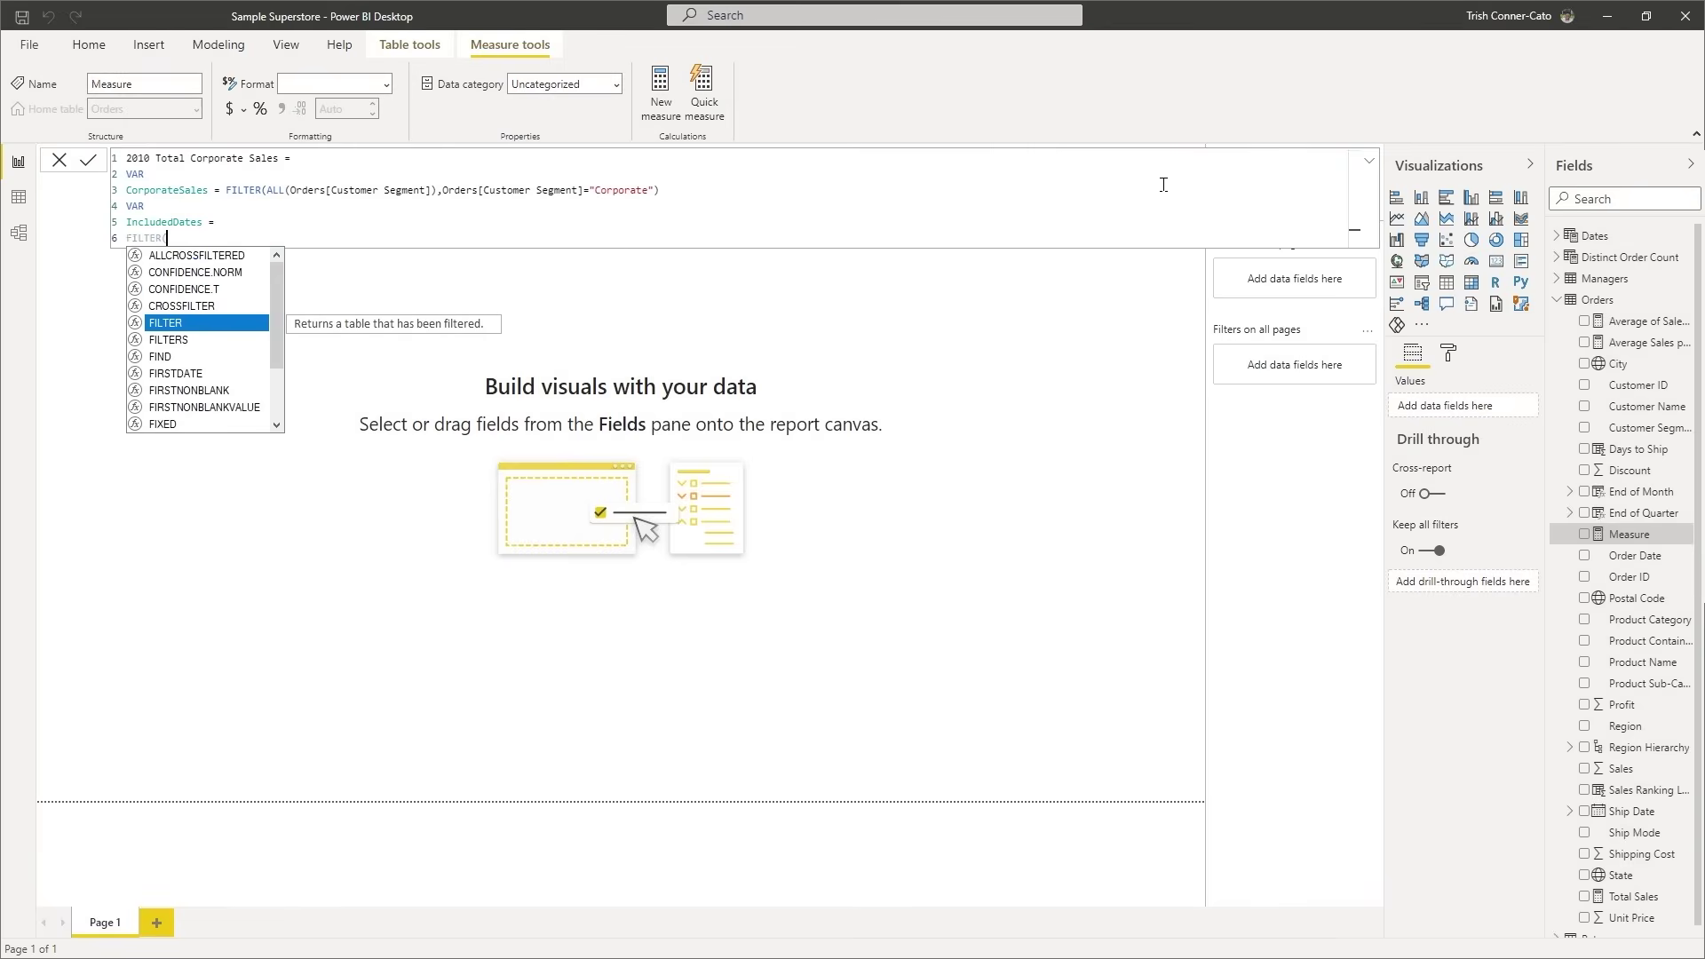
type("al")
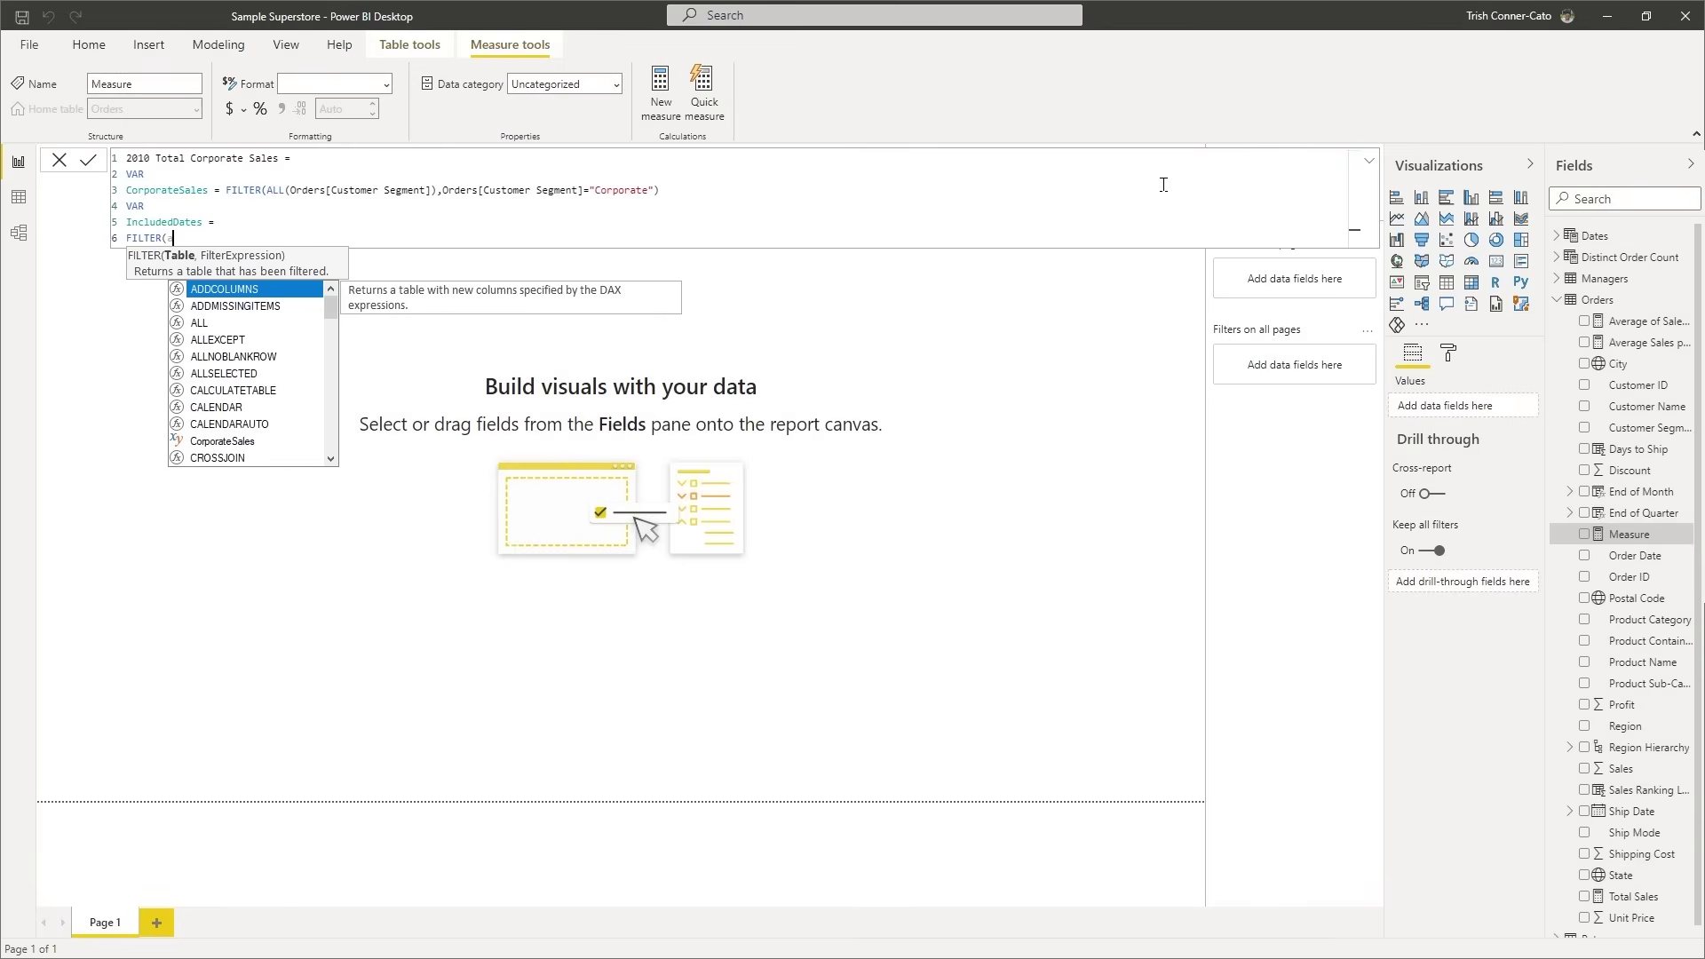
key("Tab")
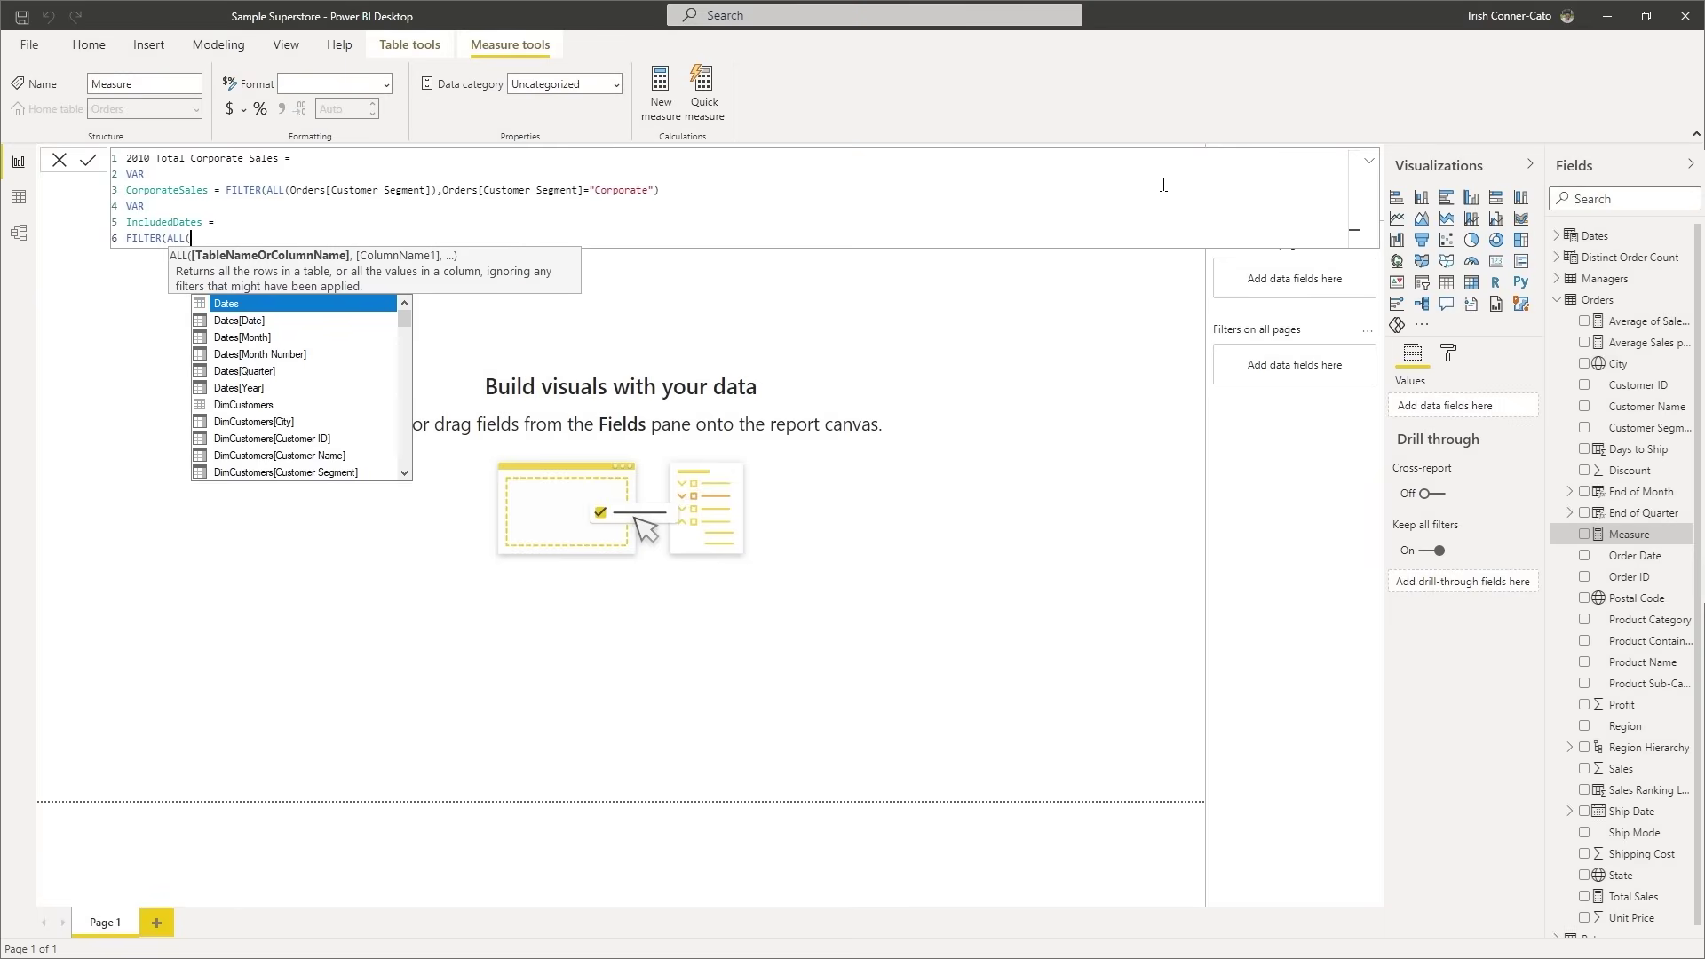
key("Down")
key("Down")
key("Down")
key("Down")
key("Down")
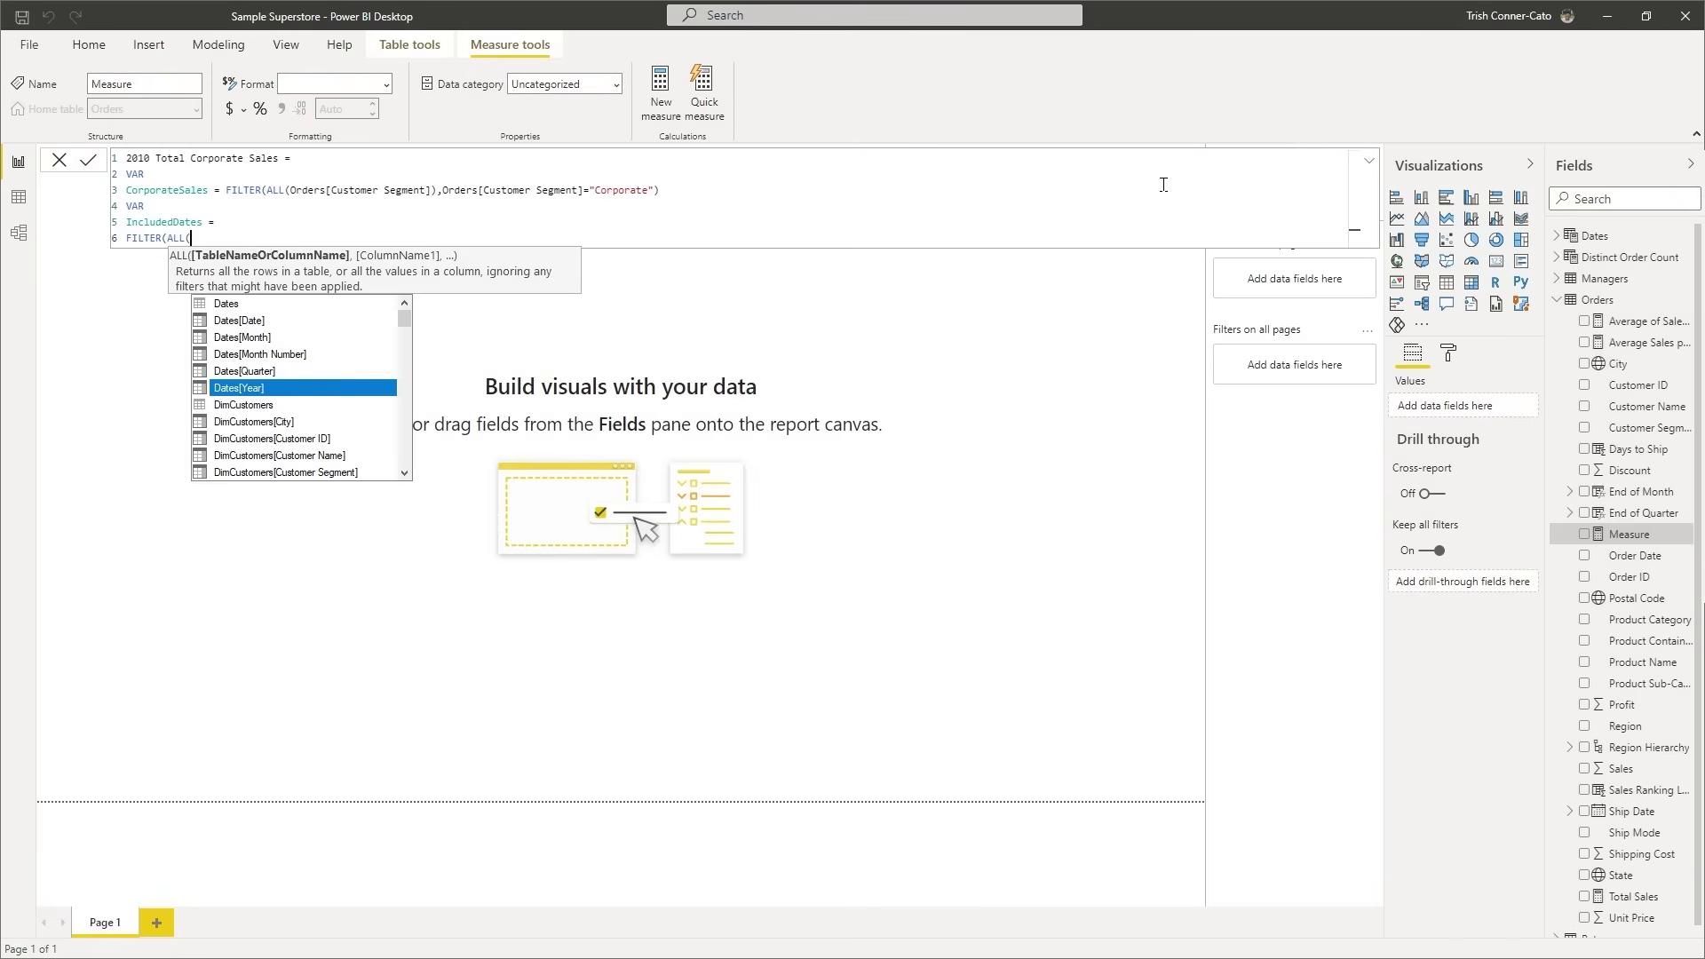
key("Tab")
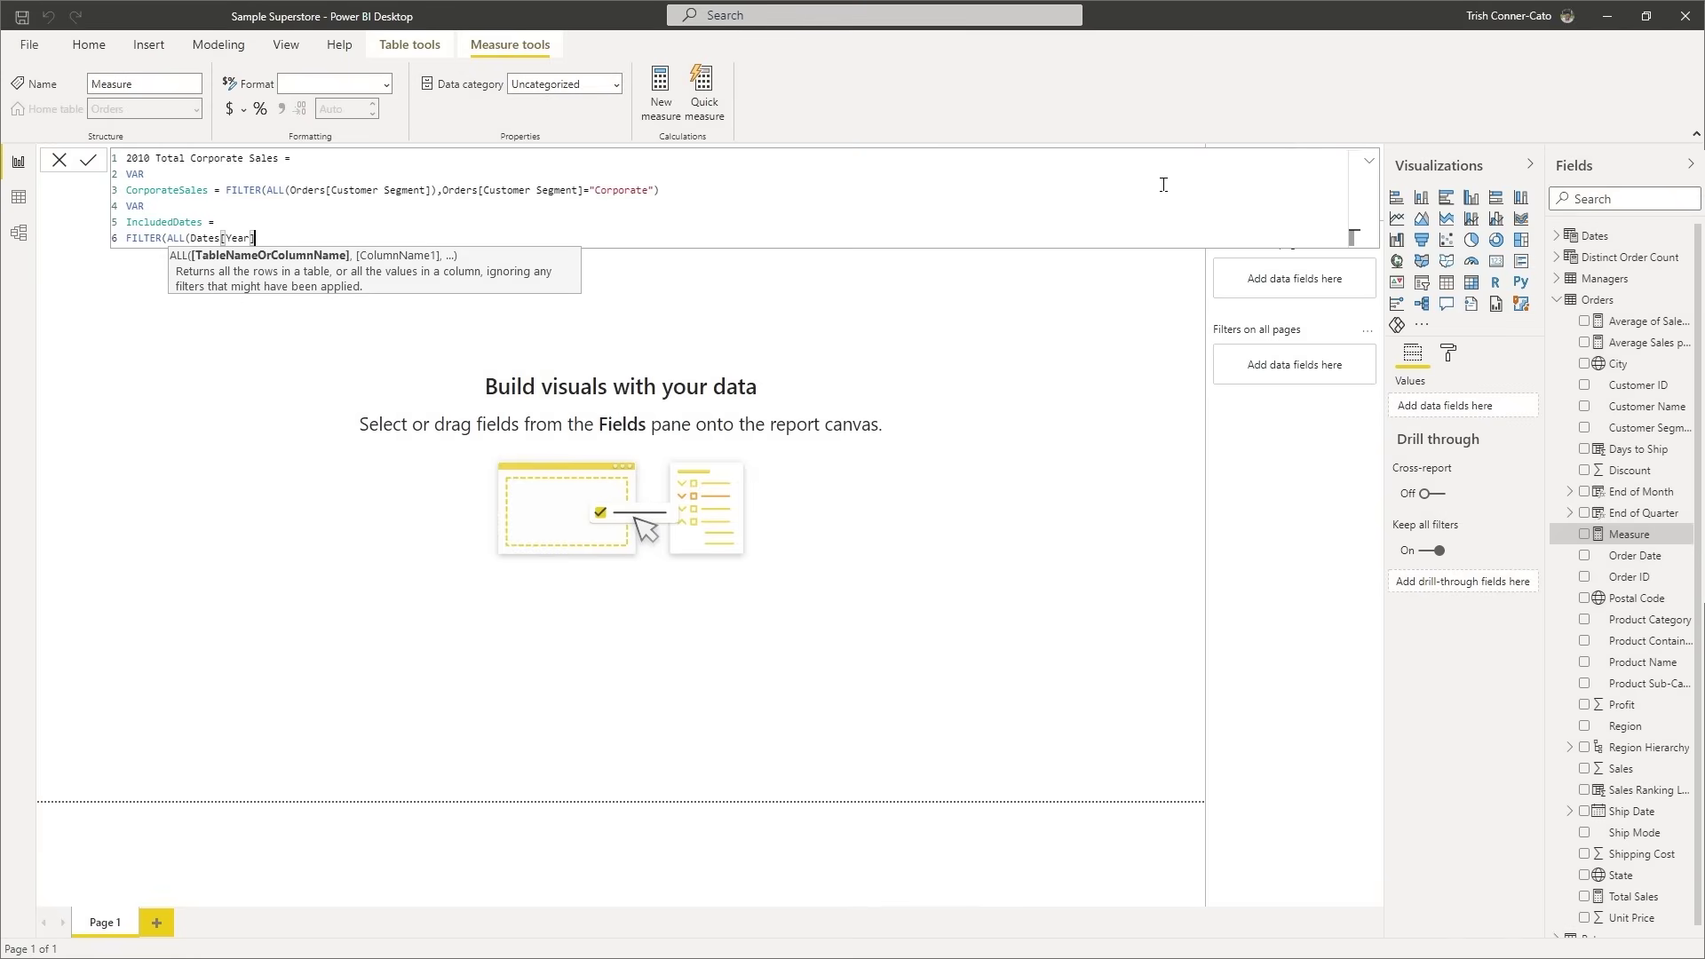
type(")")
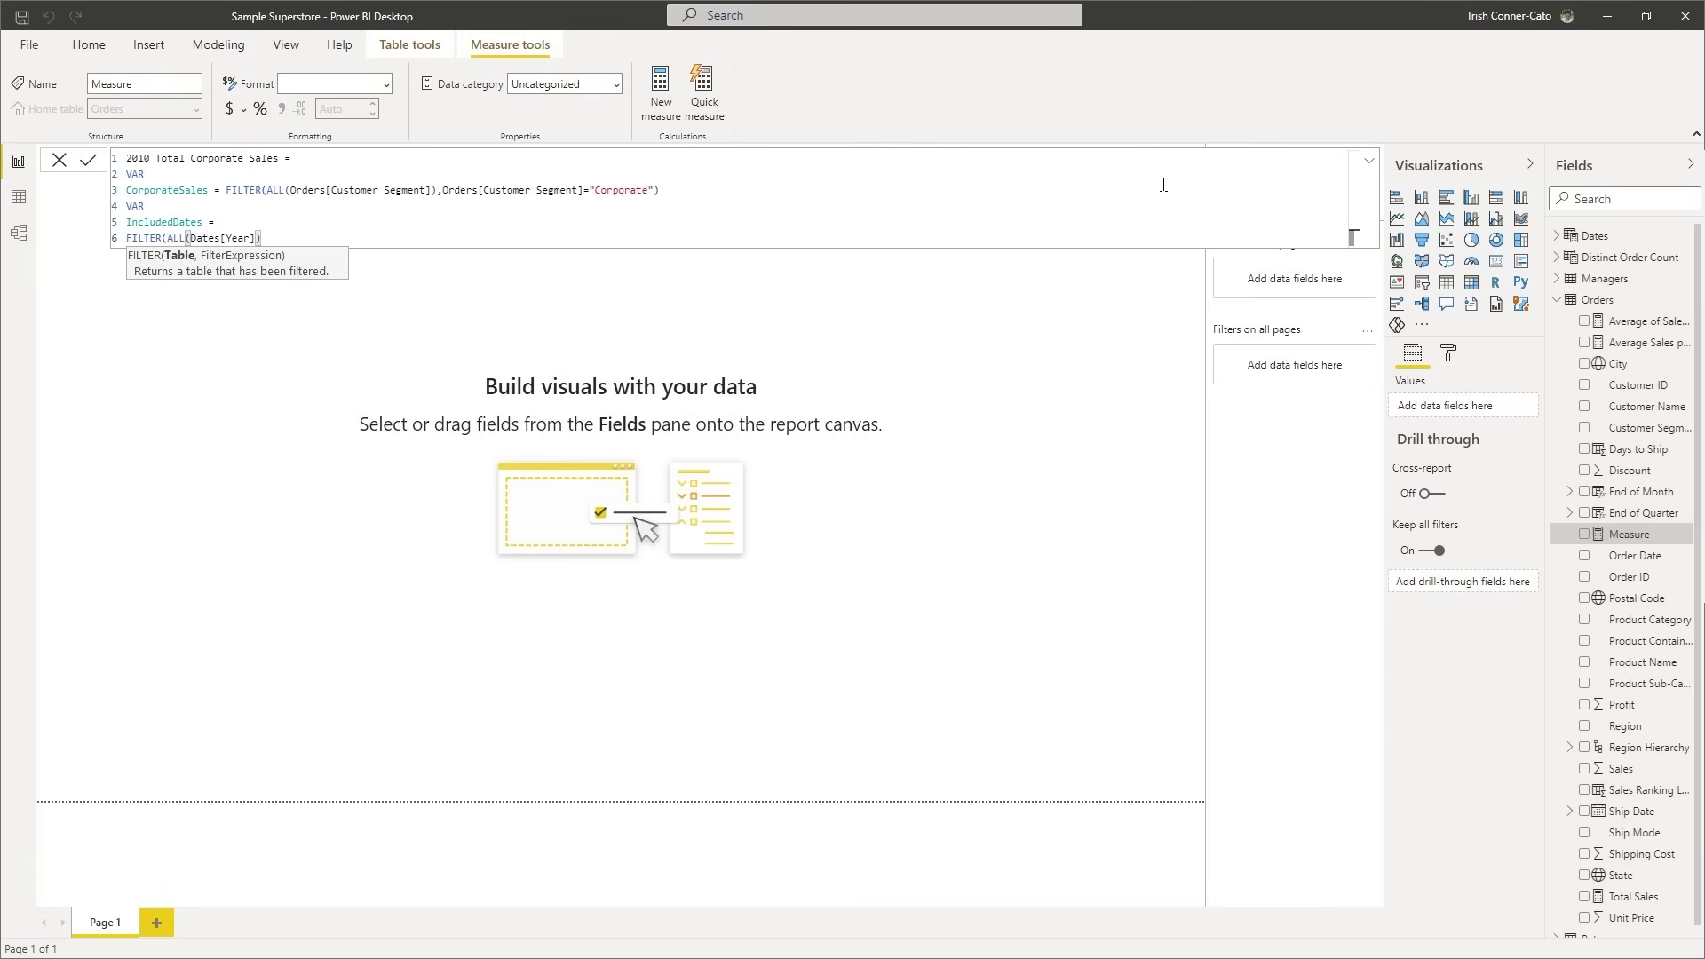
Complete the IncludedDates filter with the condition Dates[Year]=2010 and close the function.
type(",")
type("da")
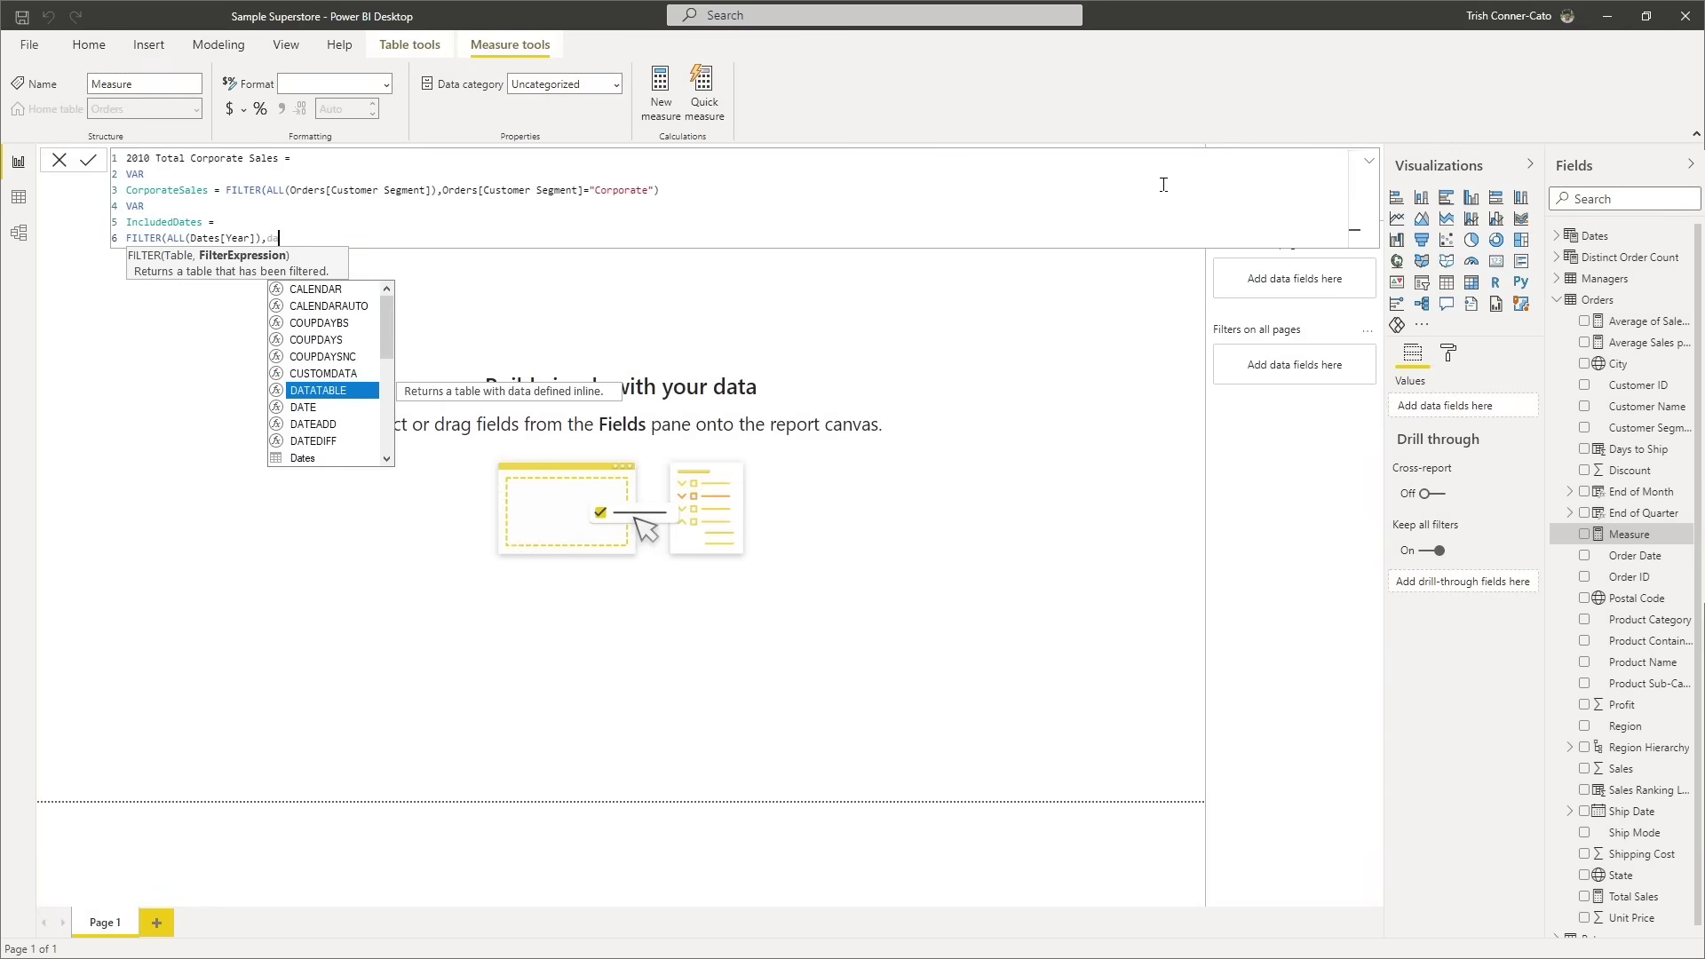
type("t")
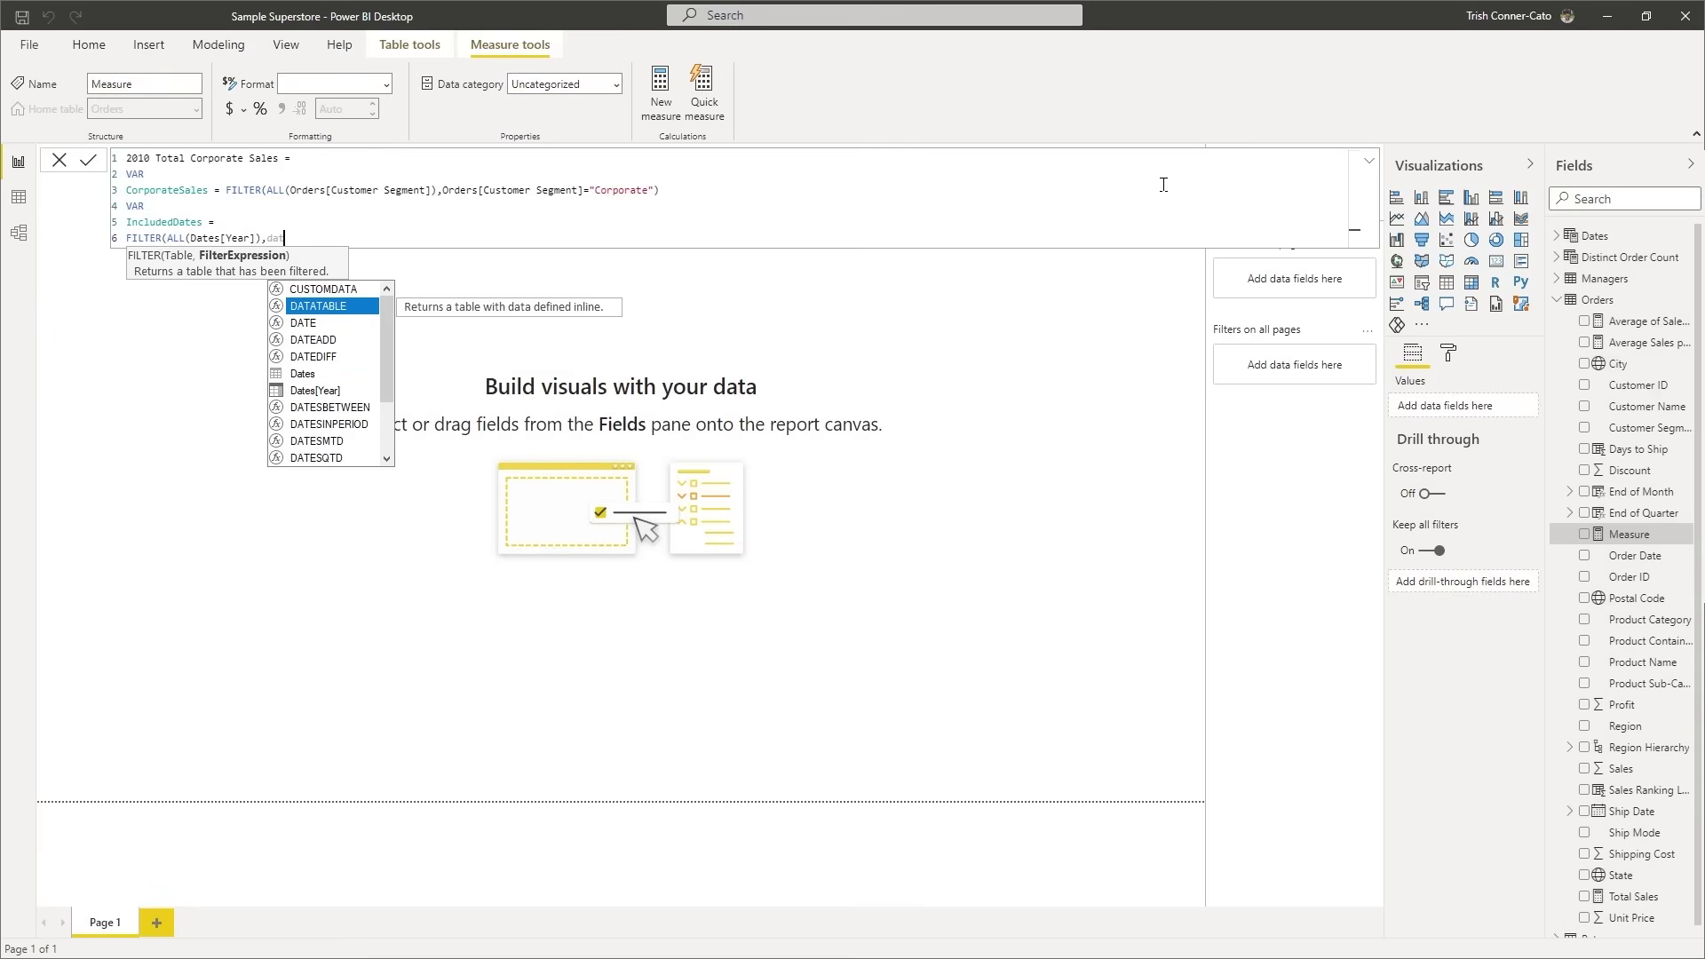
key("Down")
key("Down")
key("Down")
key("Down")
key("Down")
key("Tab")
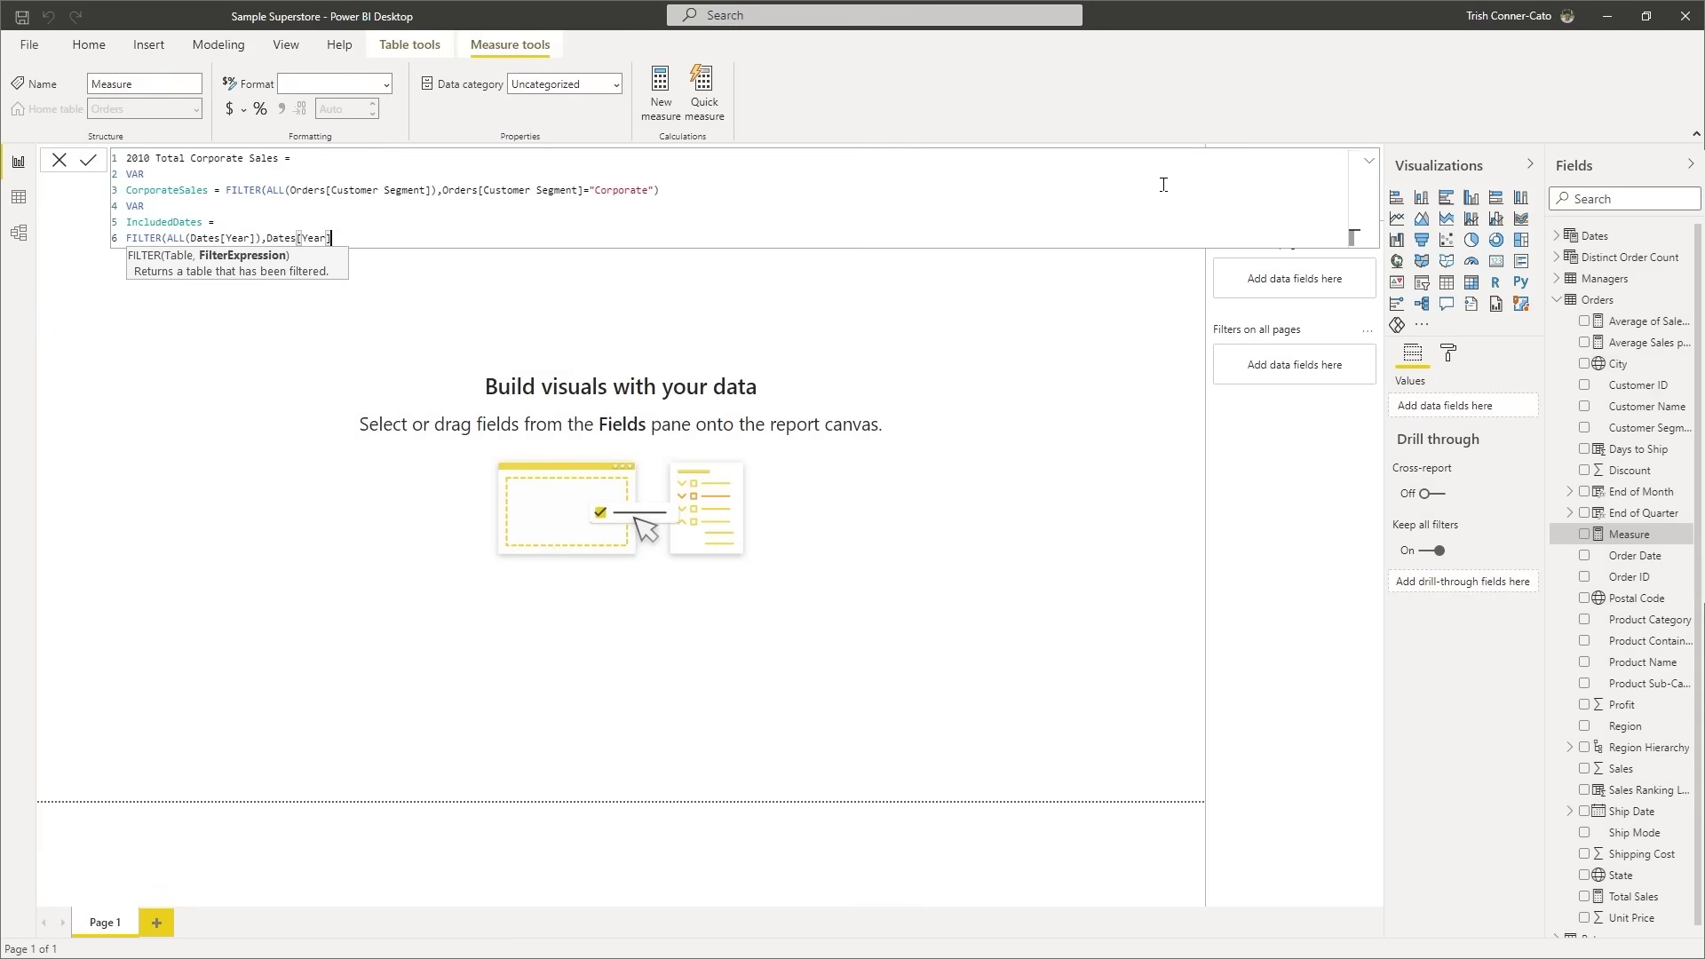
type("=2010)")
Add a RETURN line below the IncludedDates filter, leaving a new line for the result expression.
key("Return")
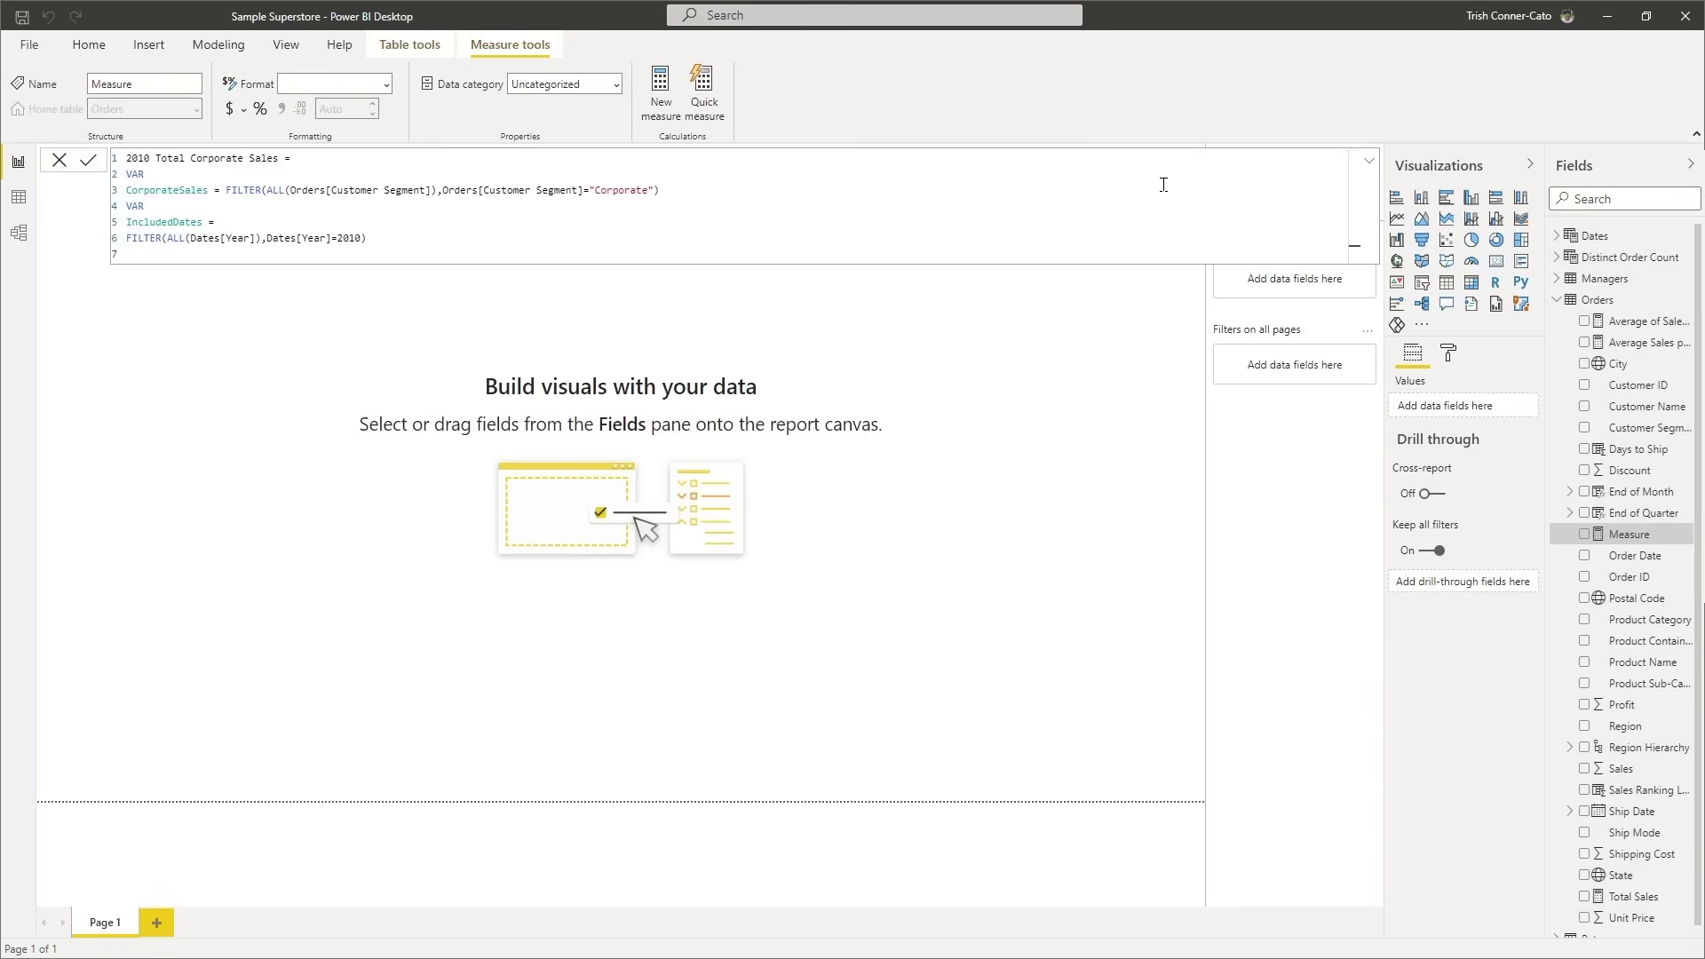
type("R")
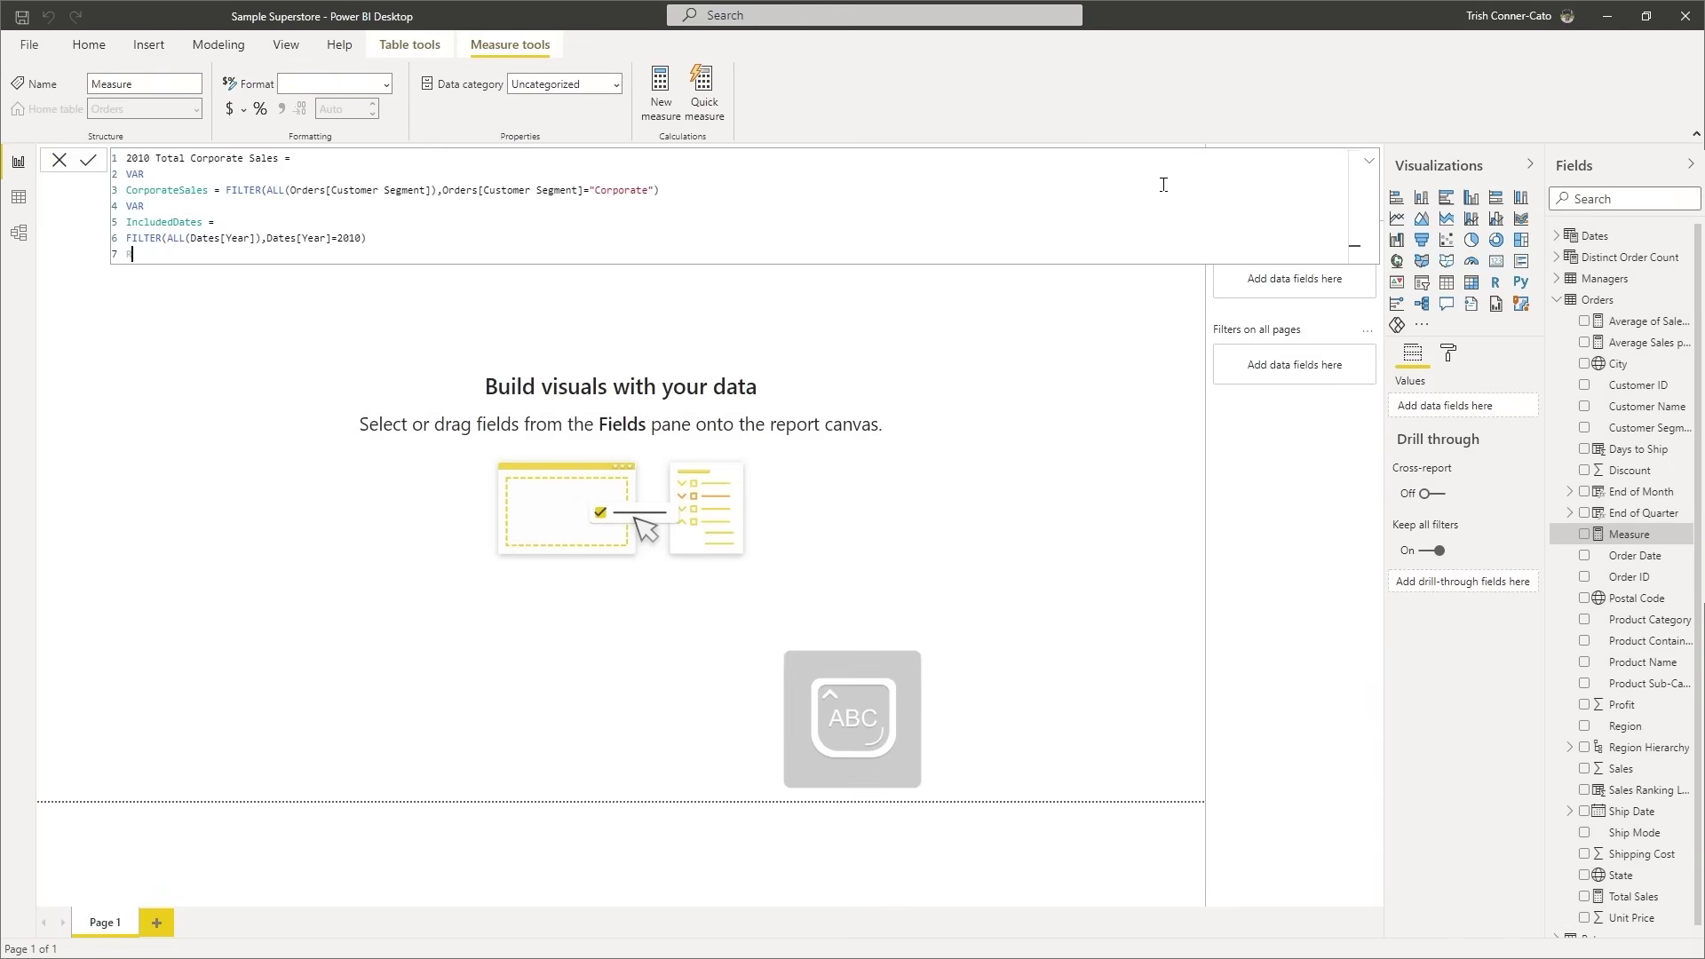
type("ETURN")
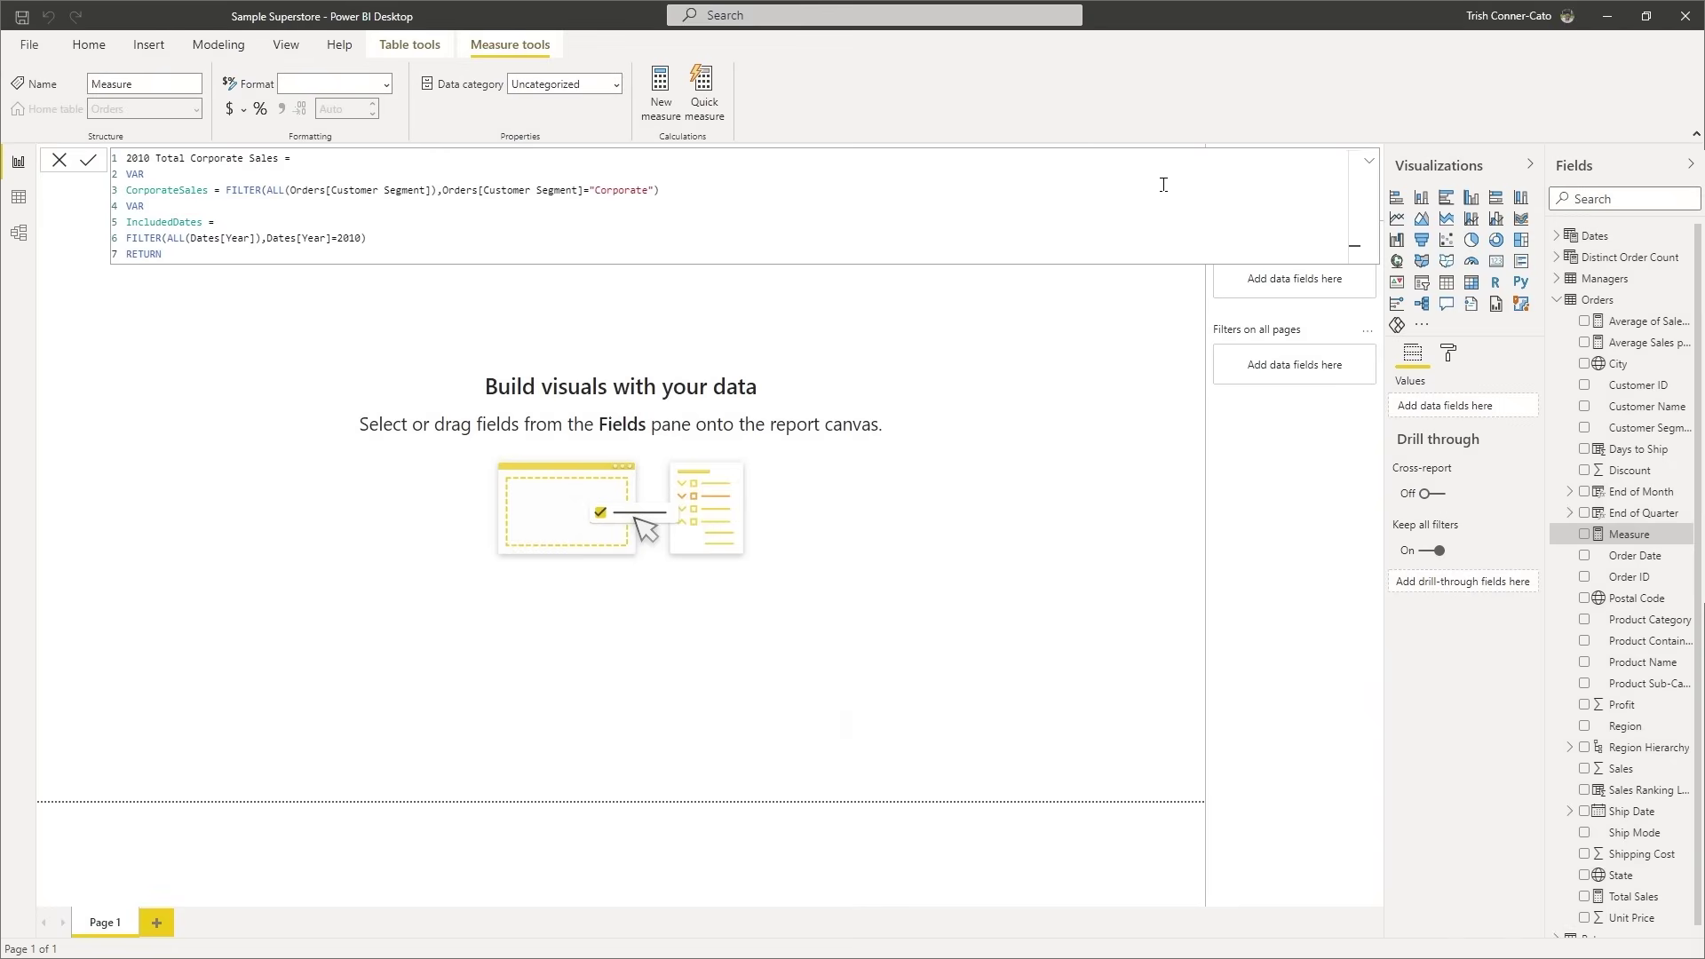
key("shift+Return")
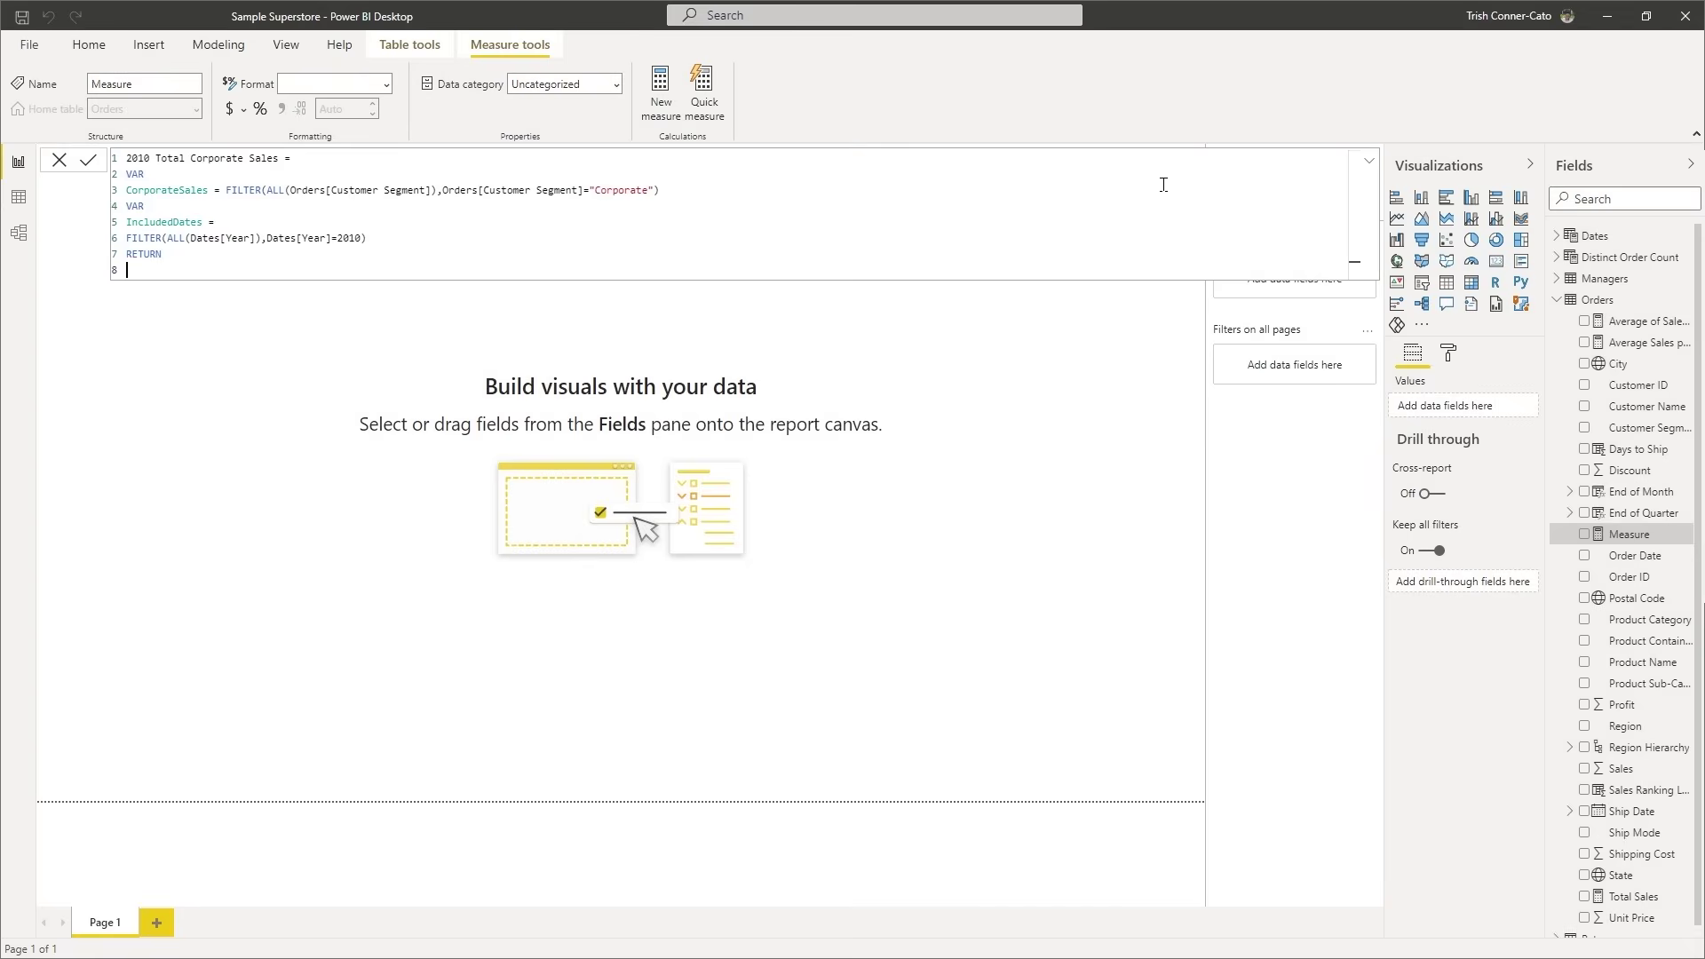
Start the returned expression with CALCULATE on the [Total Sales] measure, leaving a new line for its filters.
type("CA")
key("Tab")
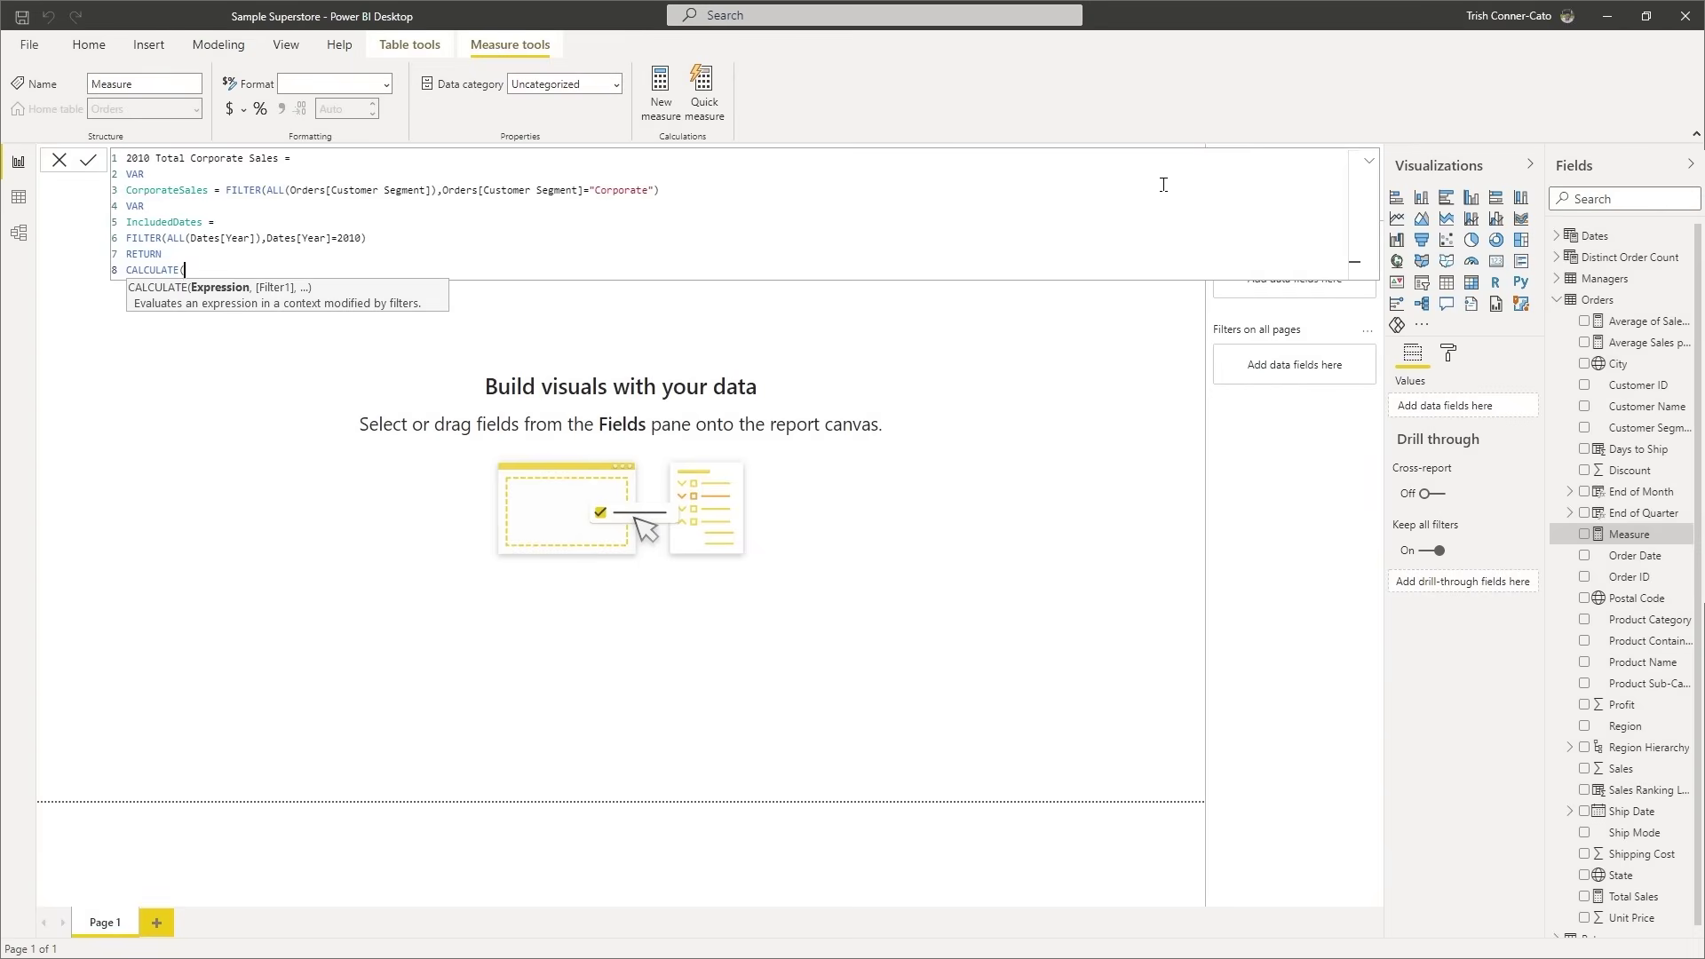
type("[")
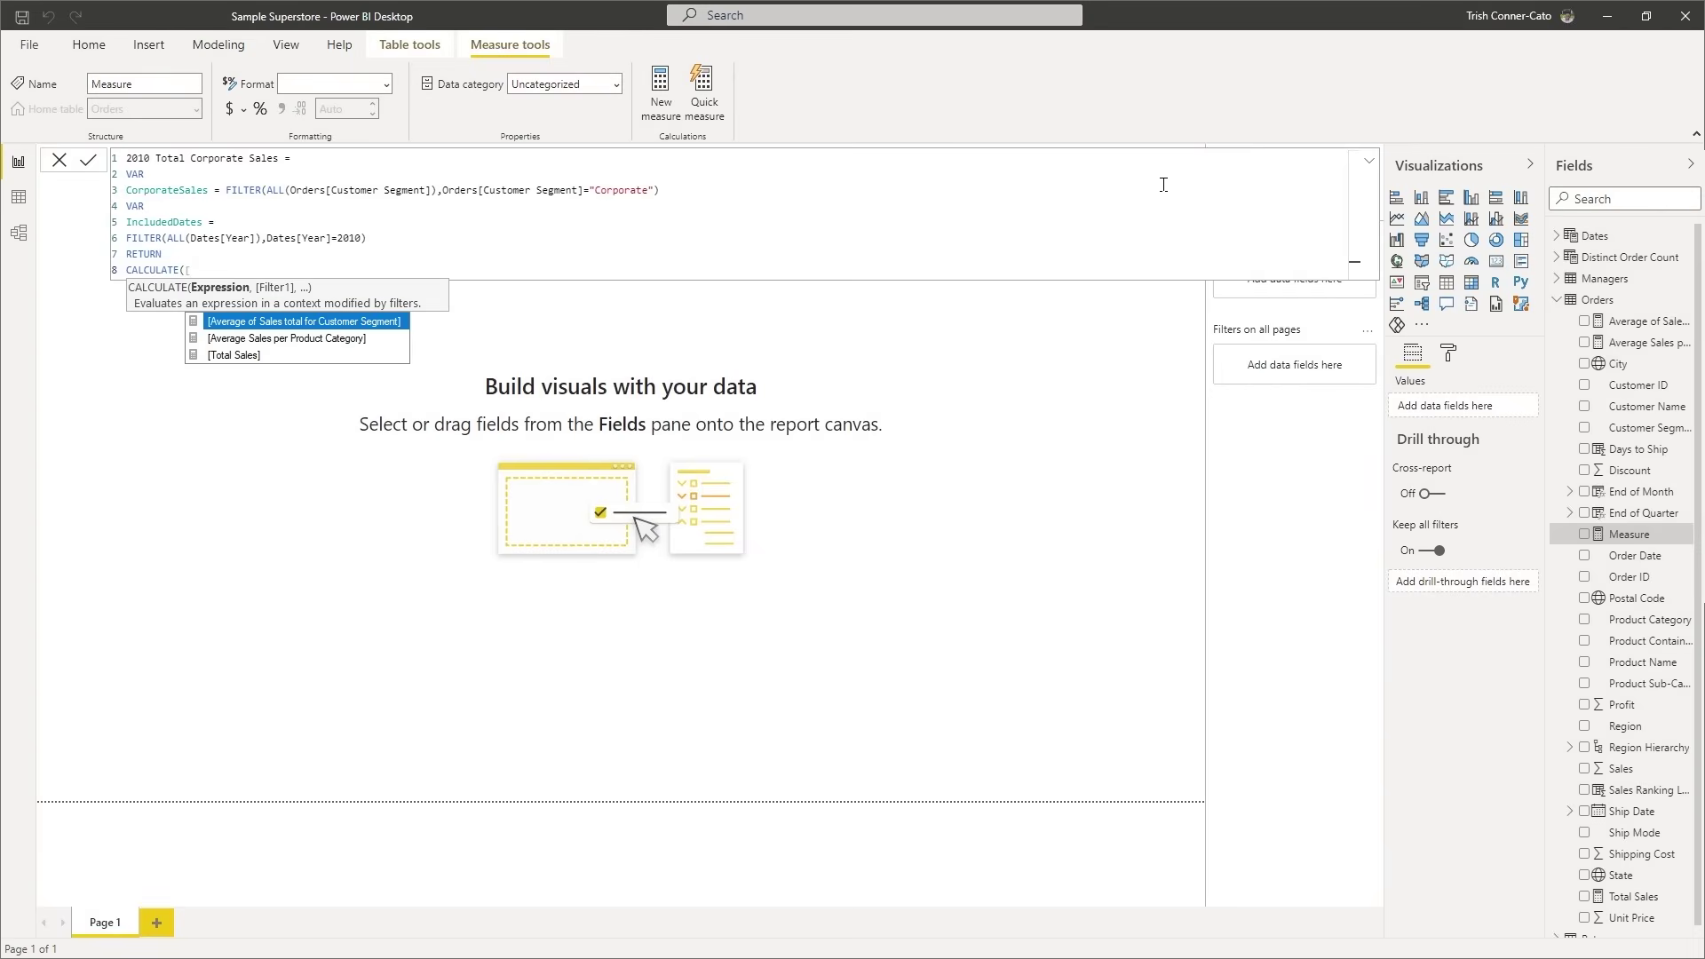
key("Down")
key("Down")
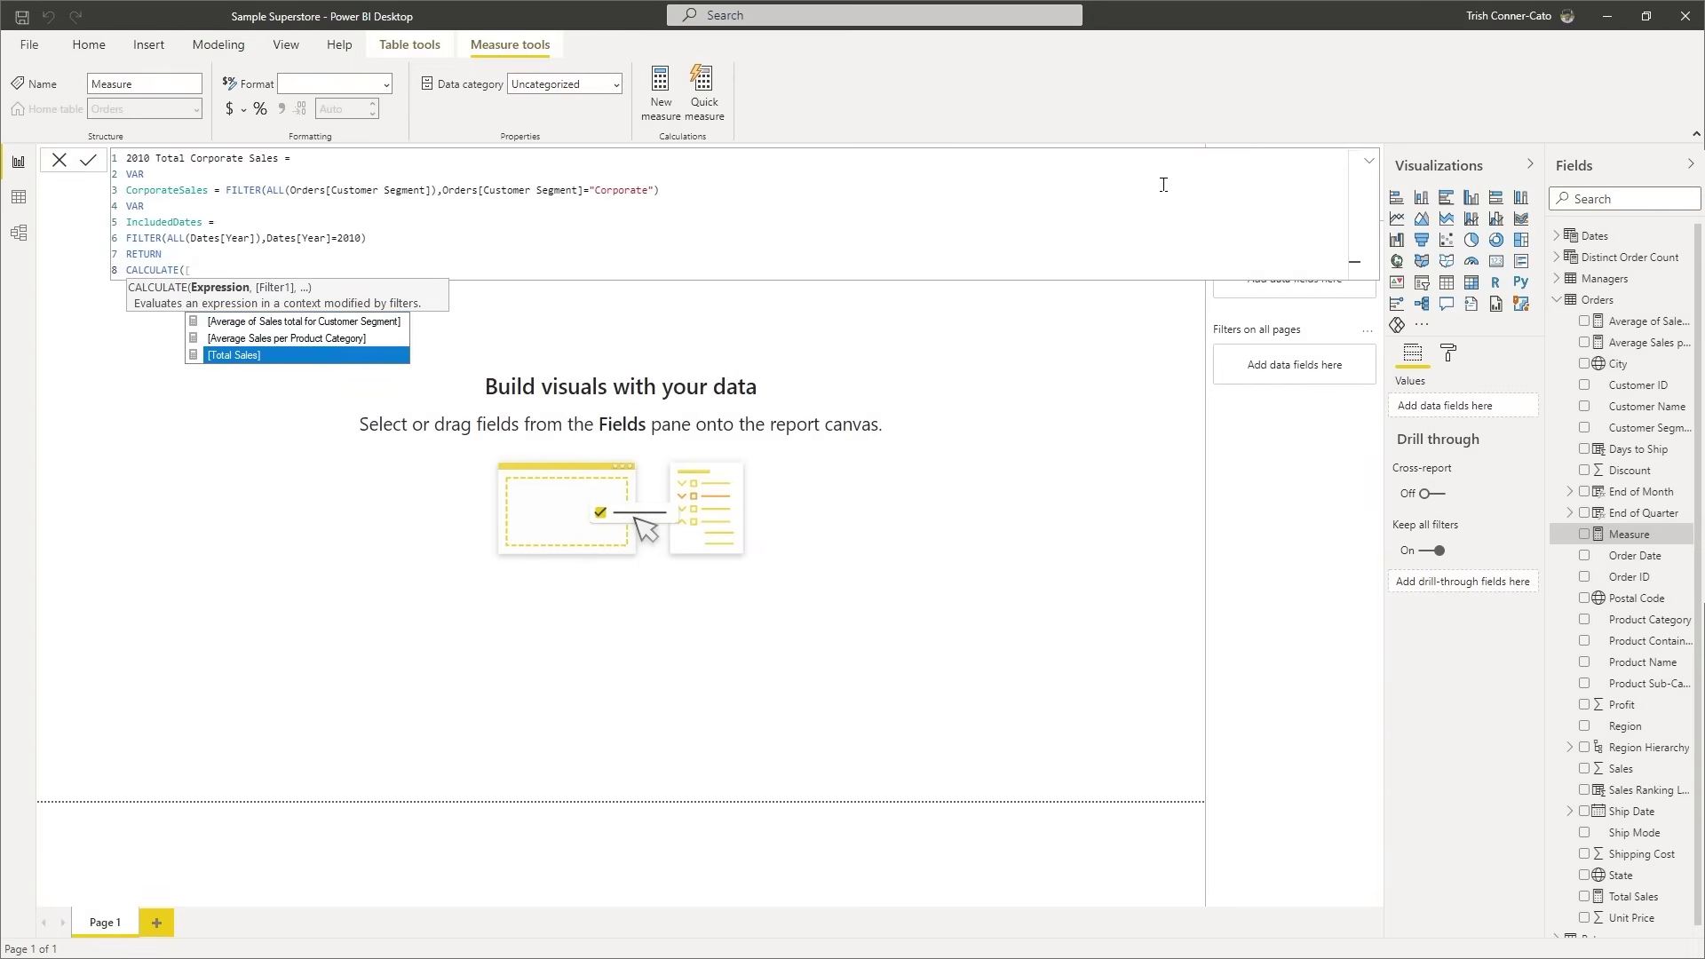
key("Tab")
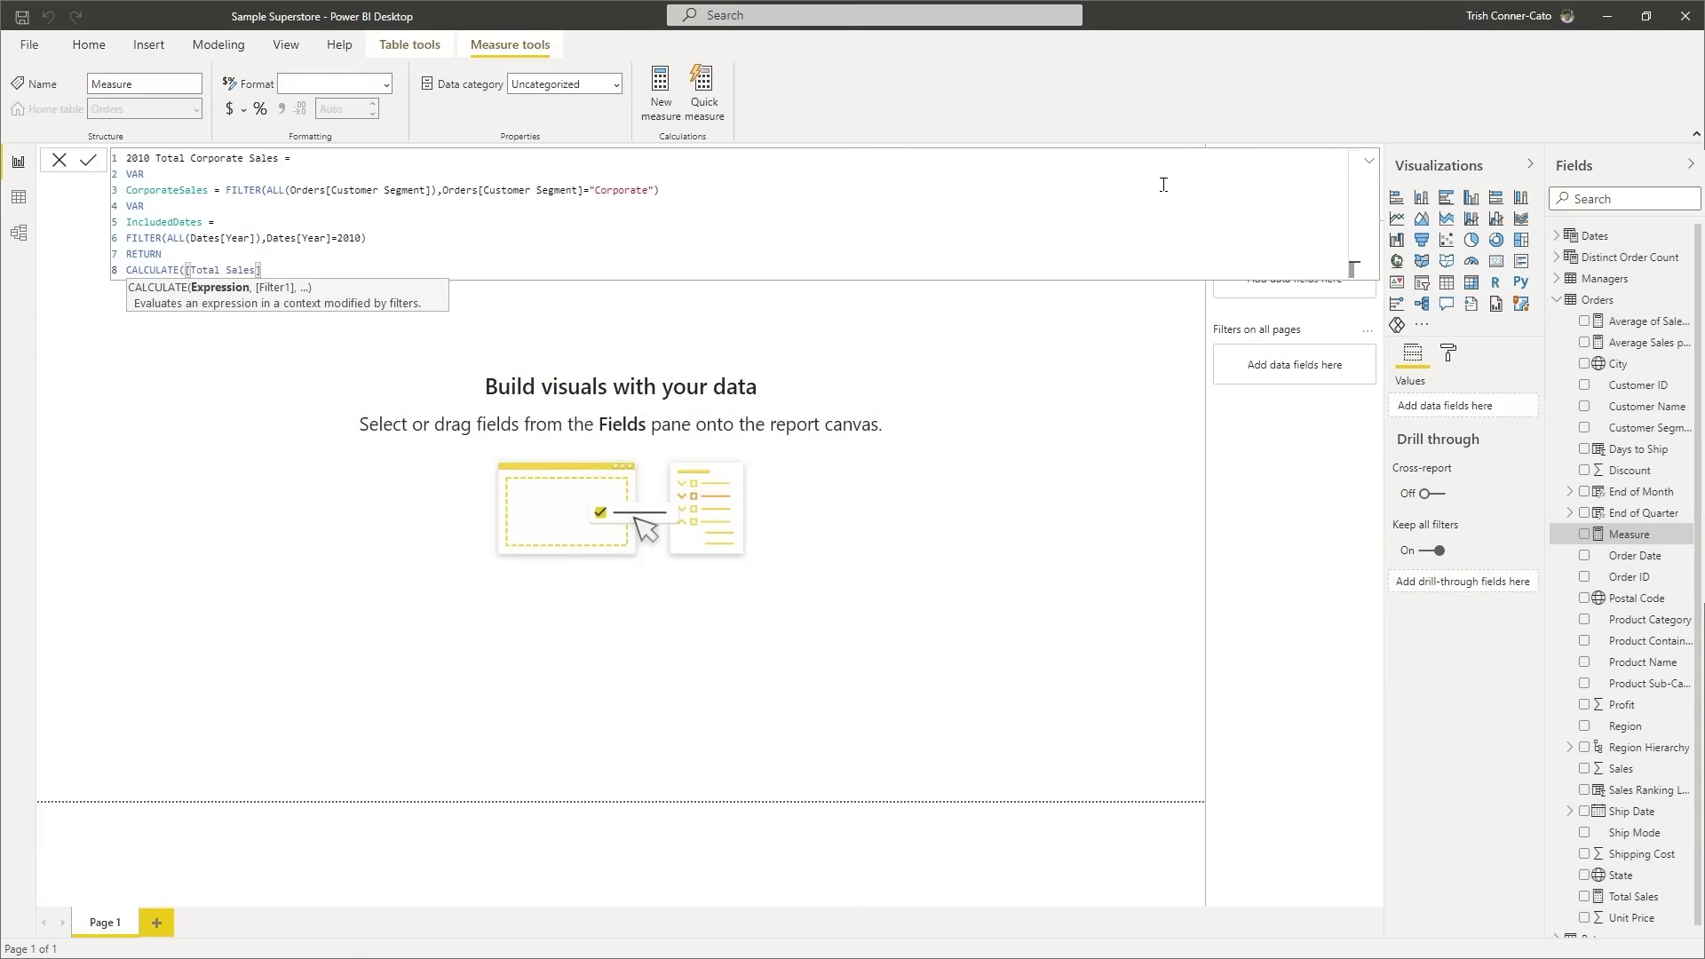
type(",")
key("shift+Return")
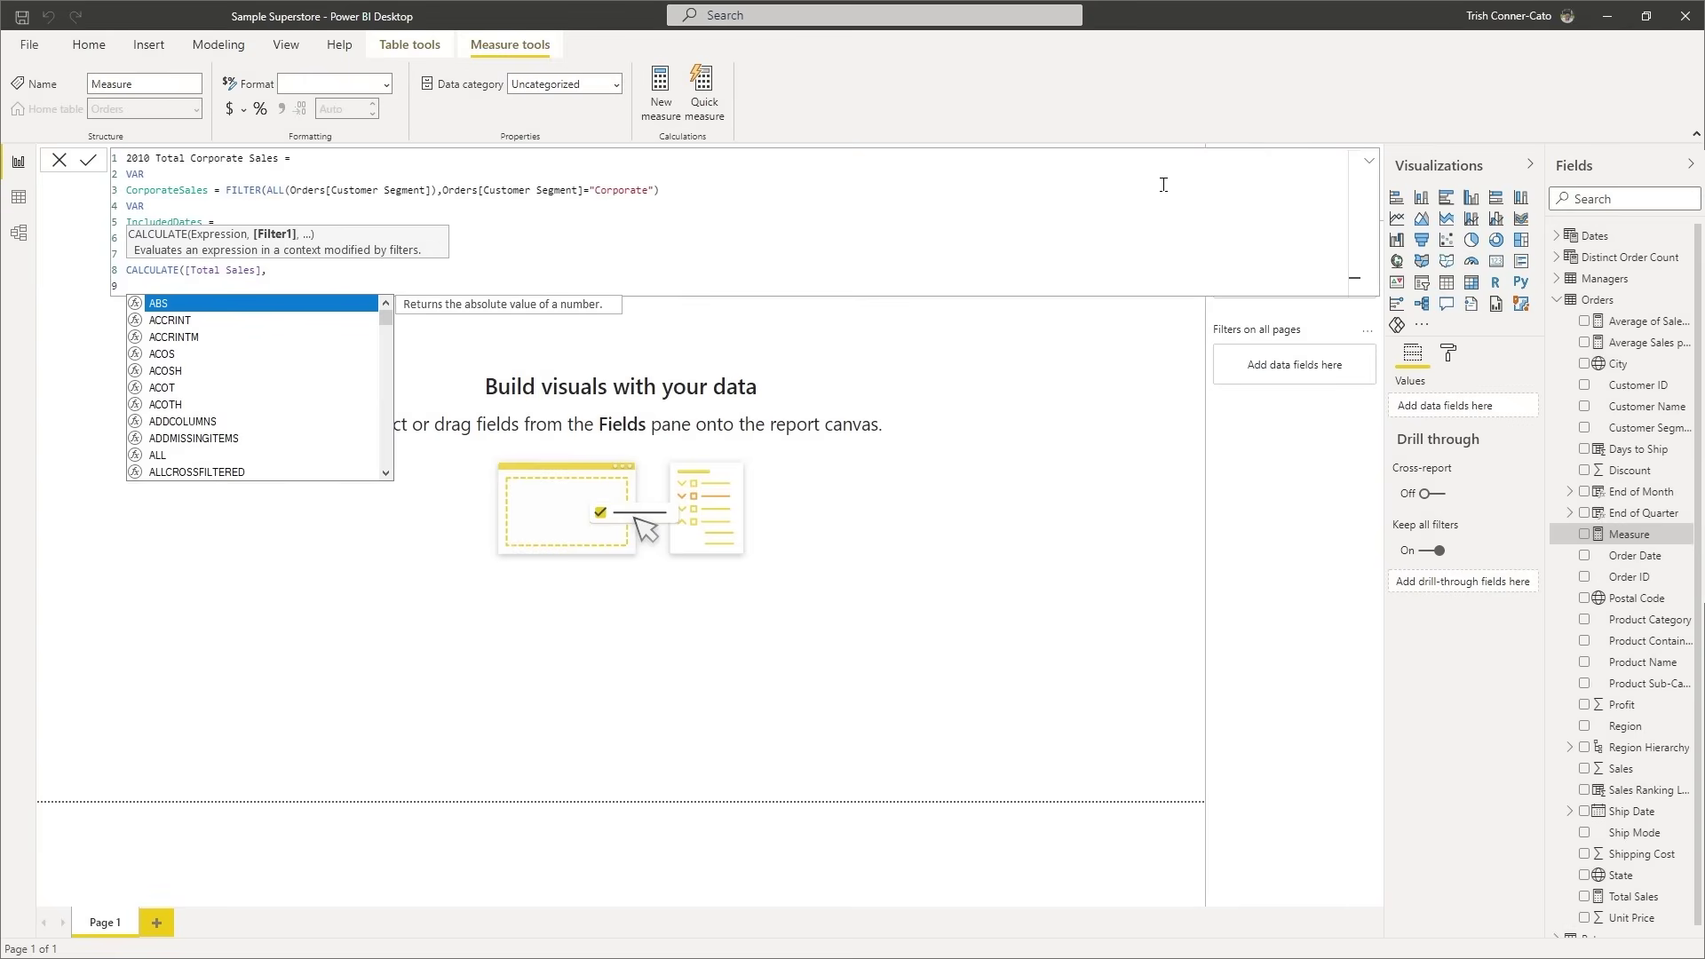
Add the CorporateSales and IncludedDates variables as CALCULATE filters on separate lines and close the function.
type("cORP")
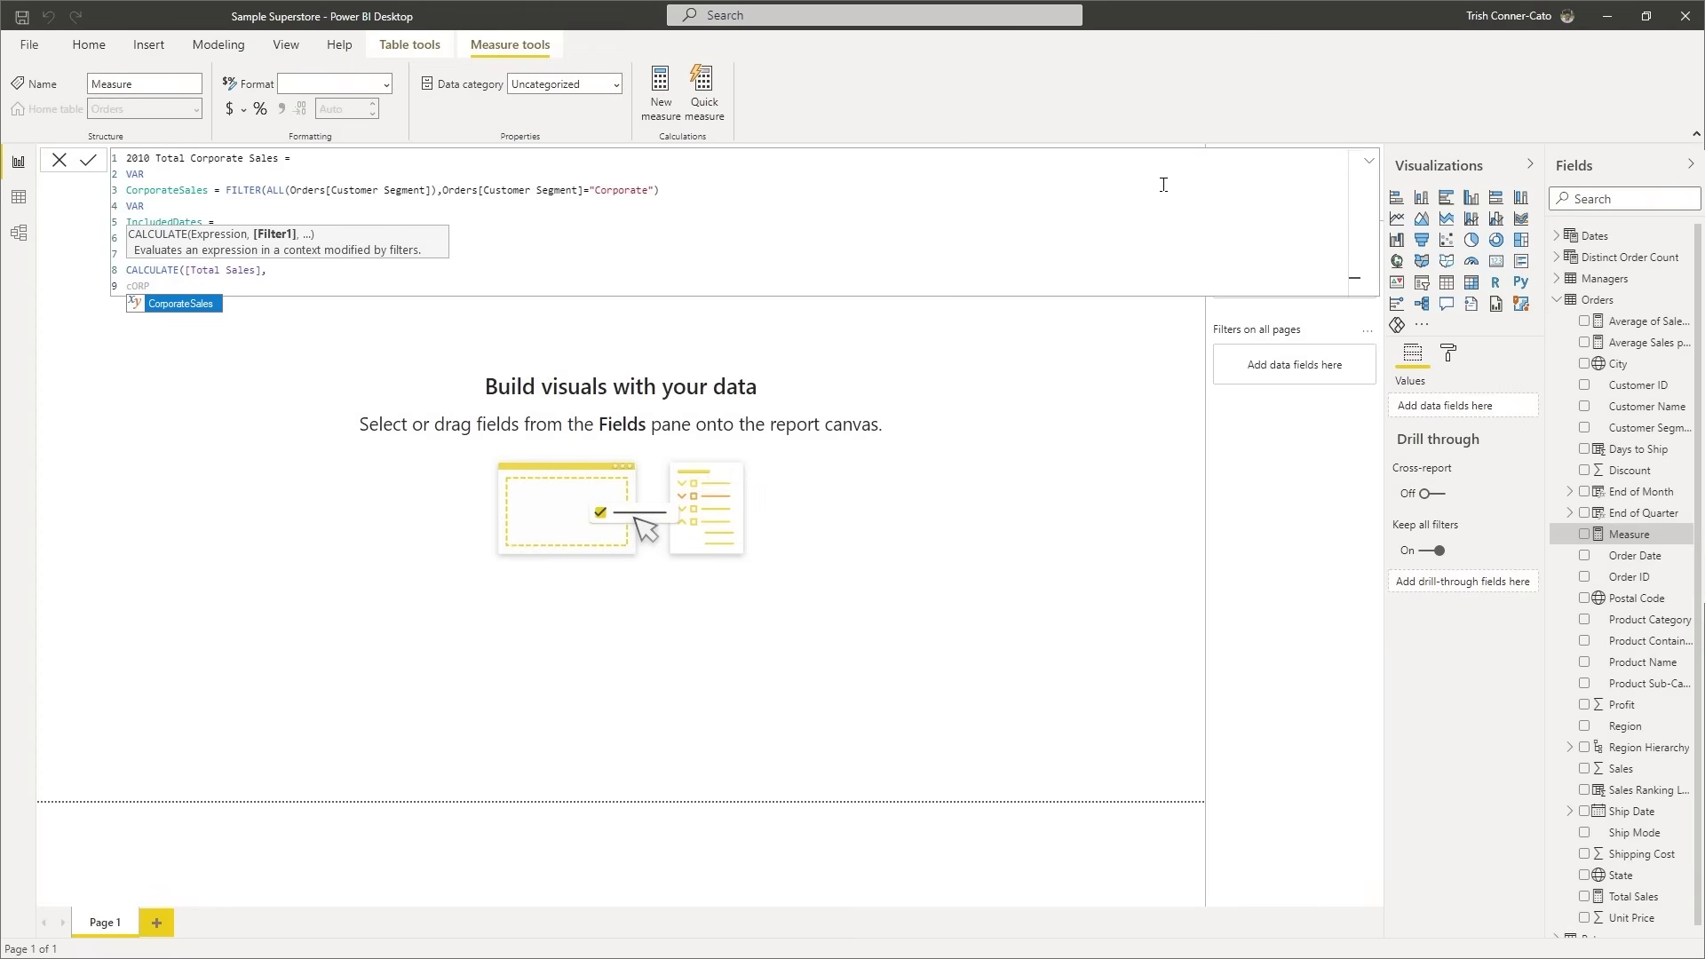
key("Tab")
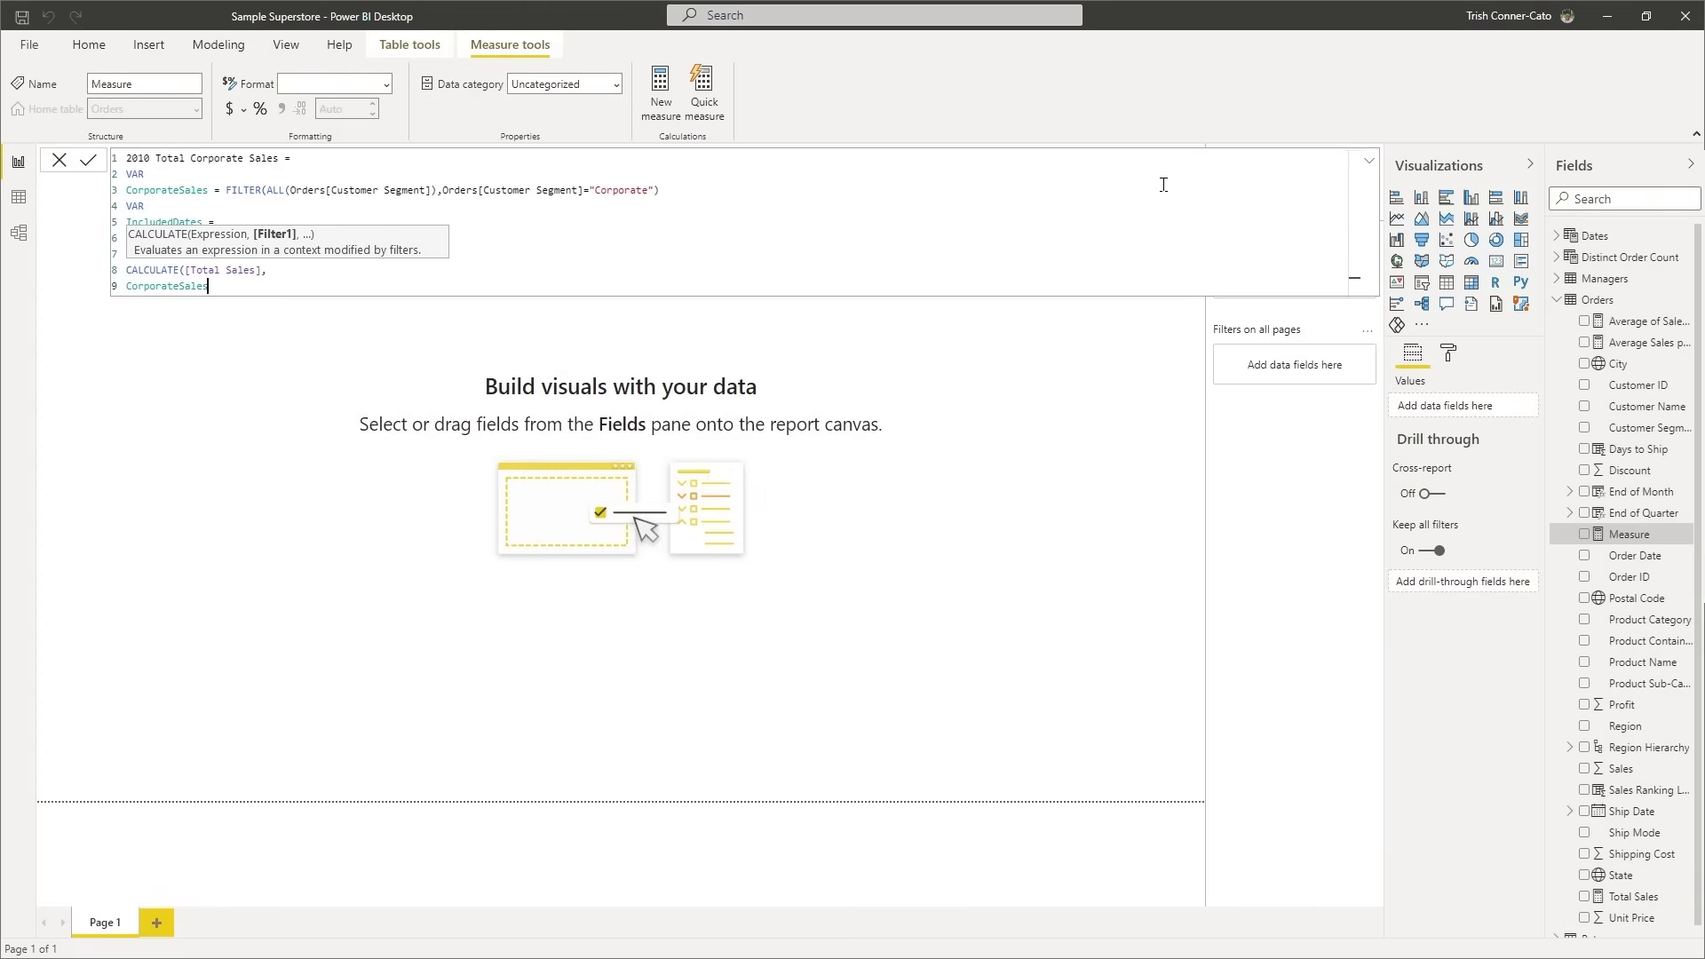
type(",")
key("shift+Return")
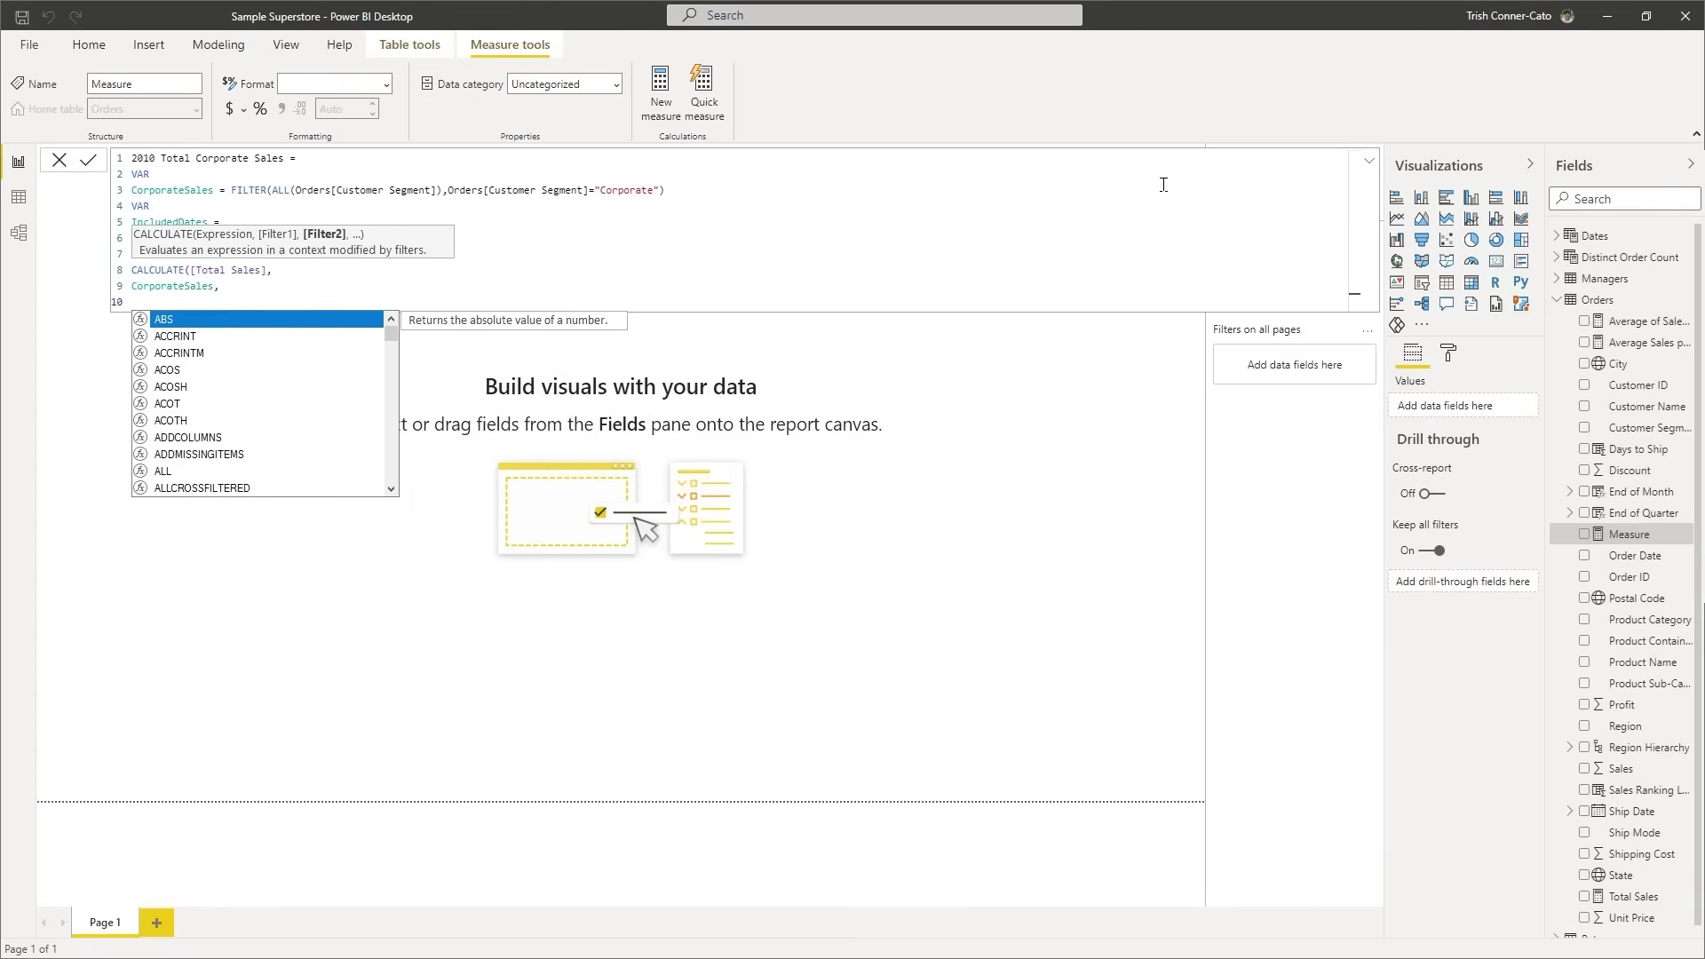
type("IN")
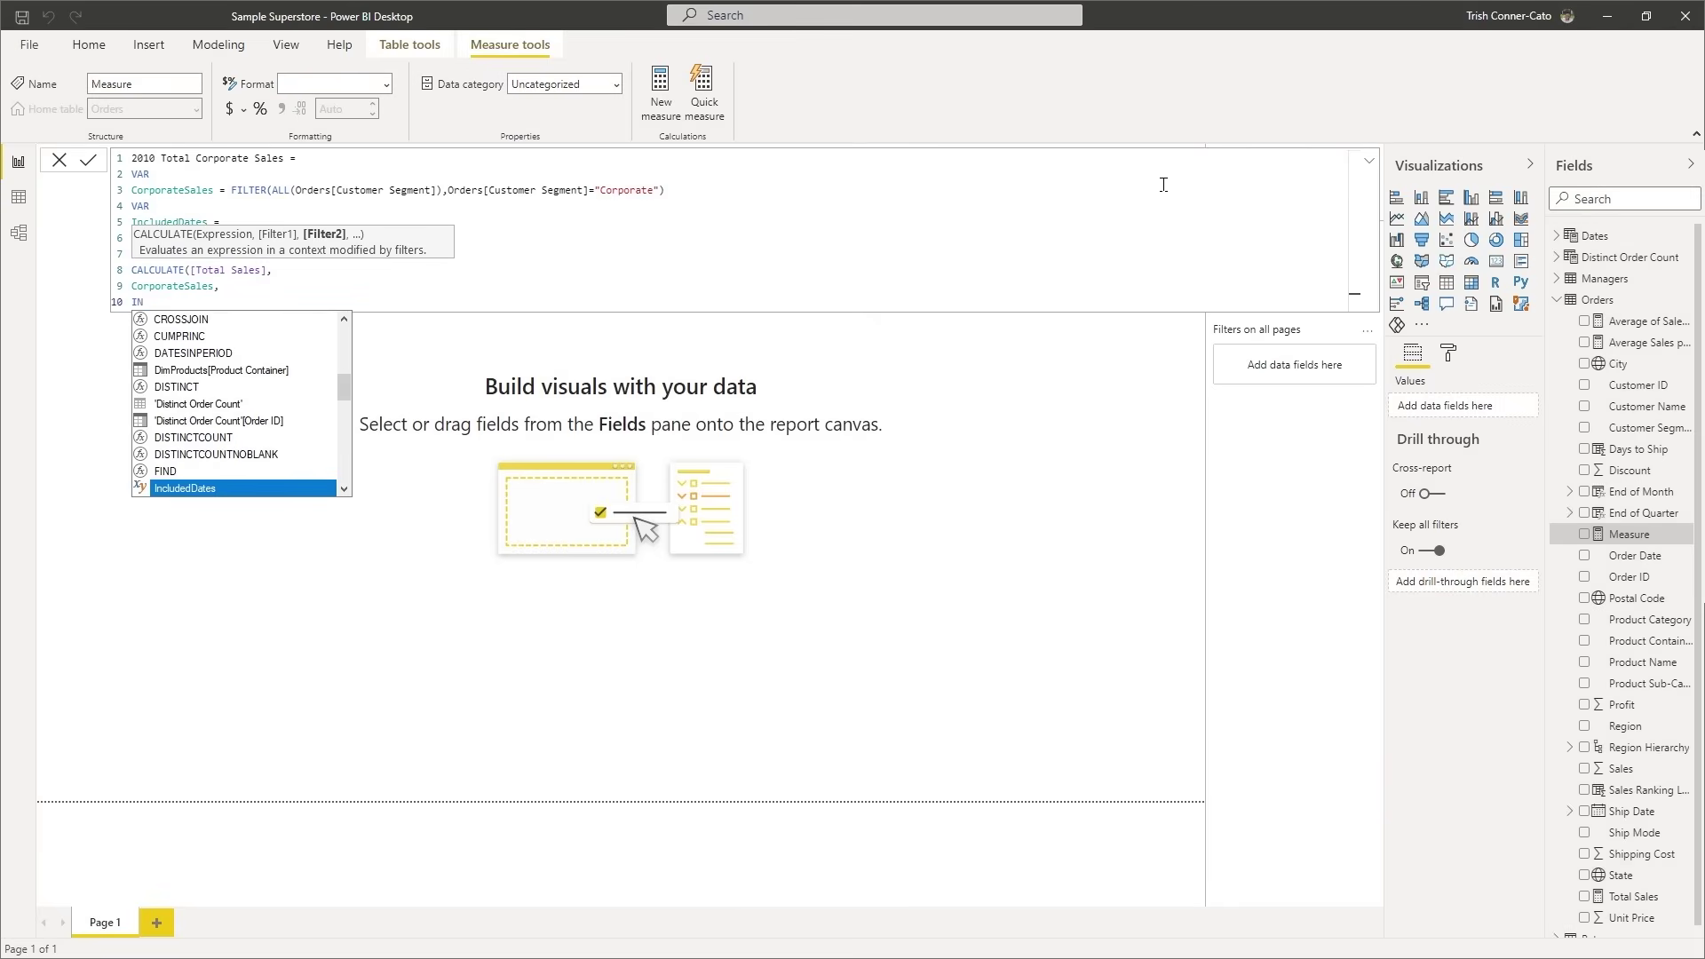
key("Tab")
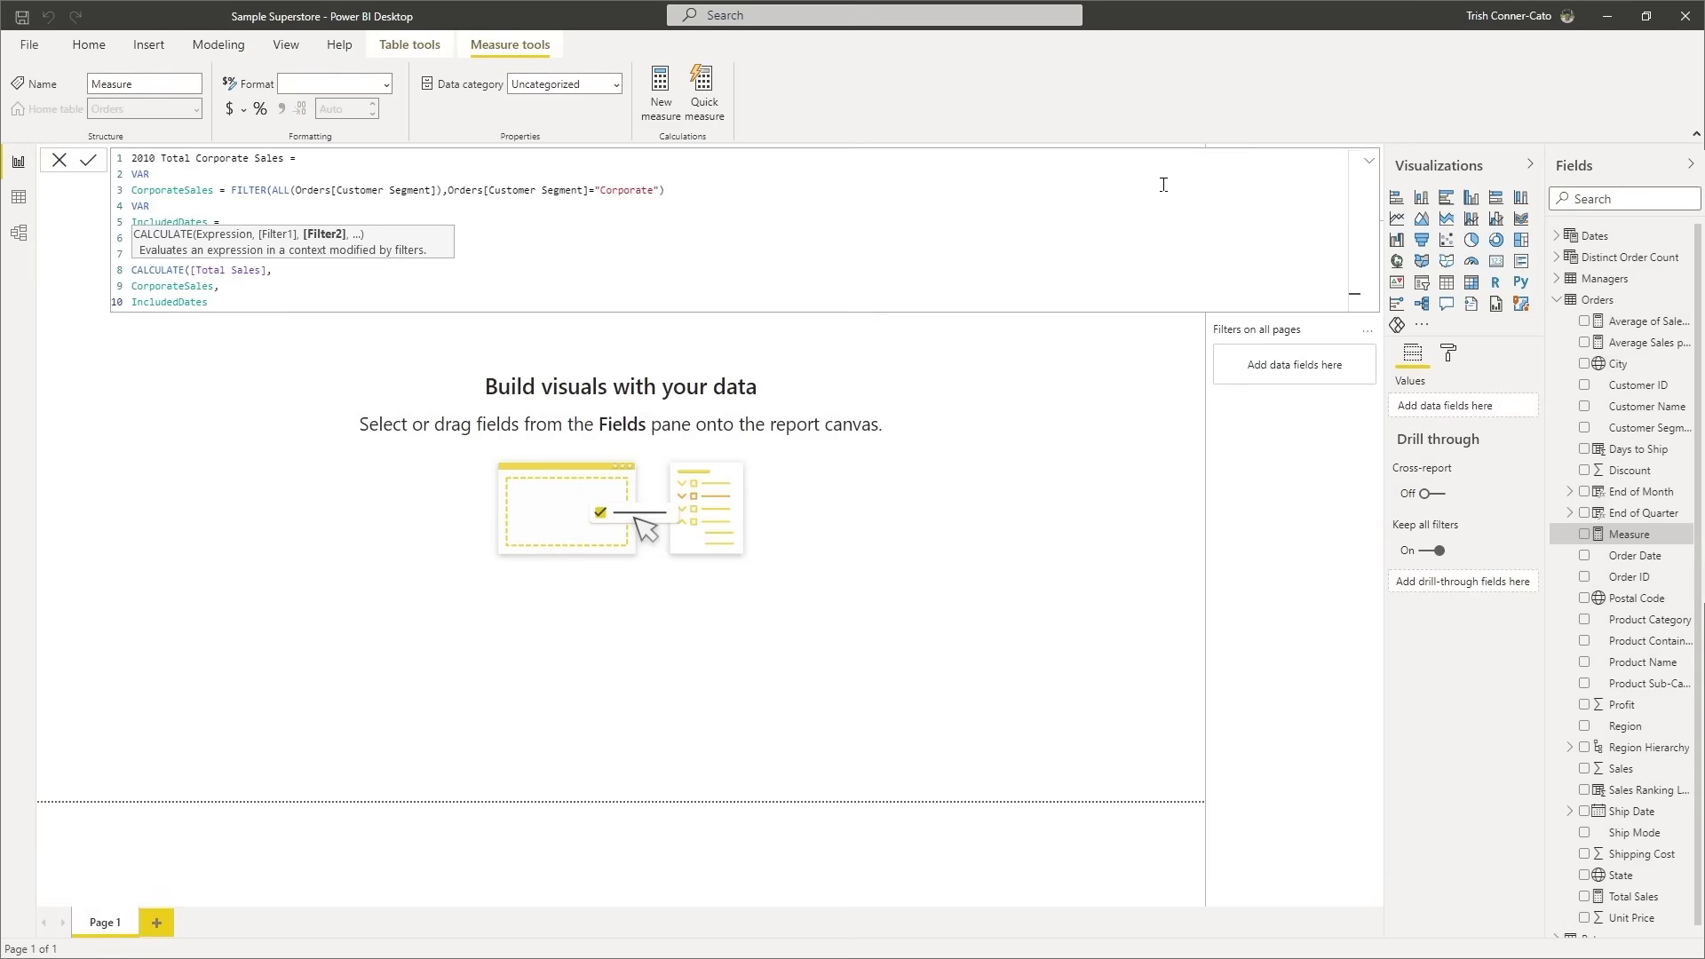
key("Escape")
type(")")
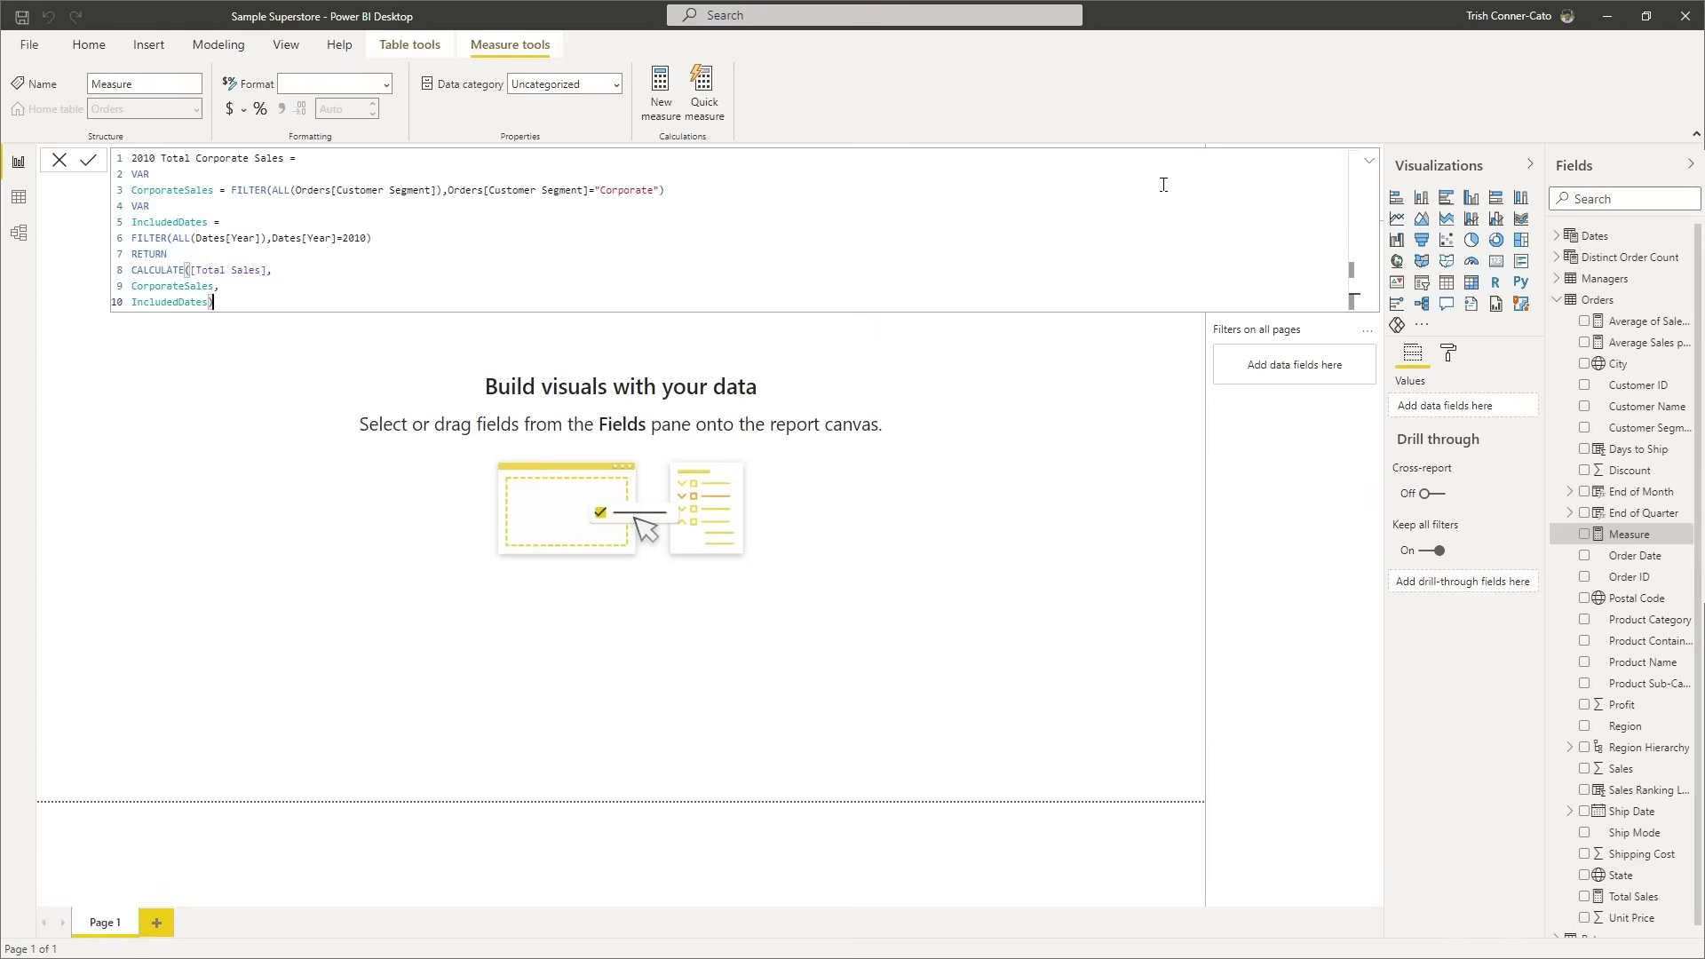
Add the closing comment "// This calculation is only for 2010 Corporate Sales." and commit the measure.
key("shift+Return")
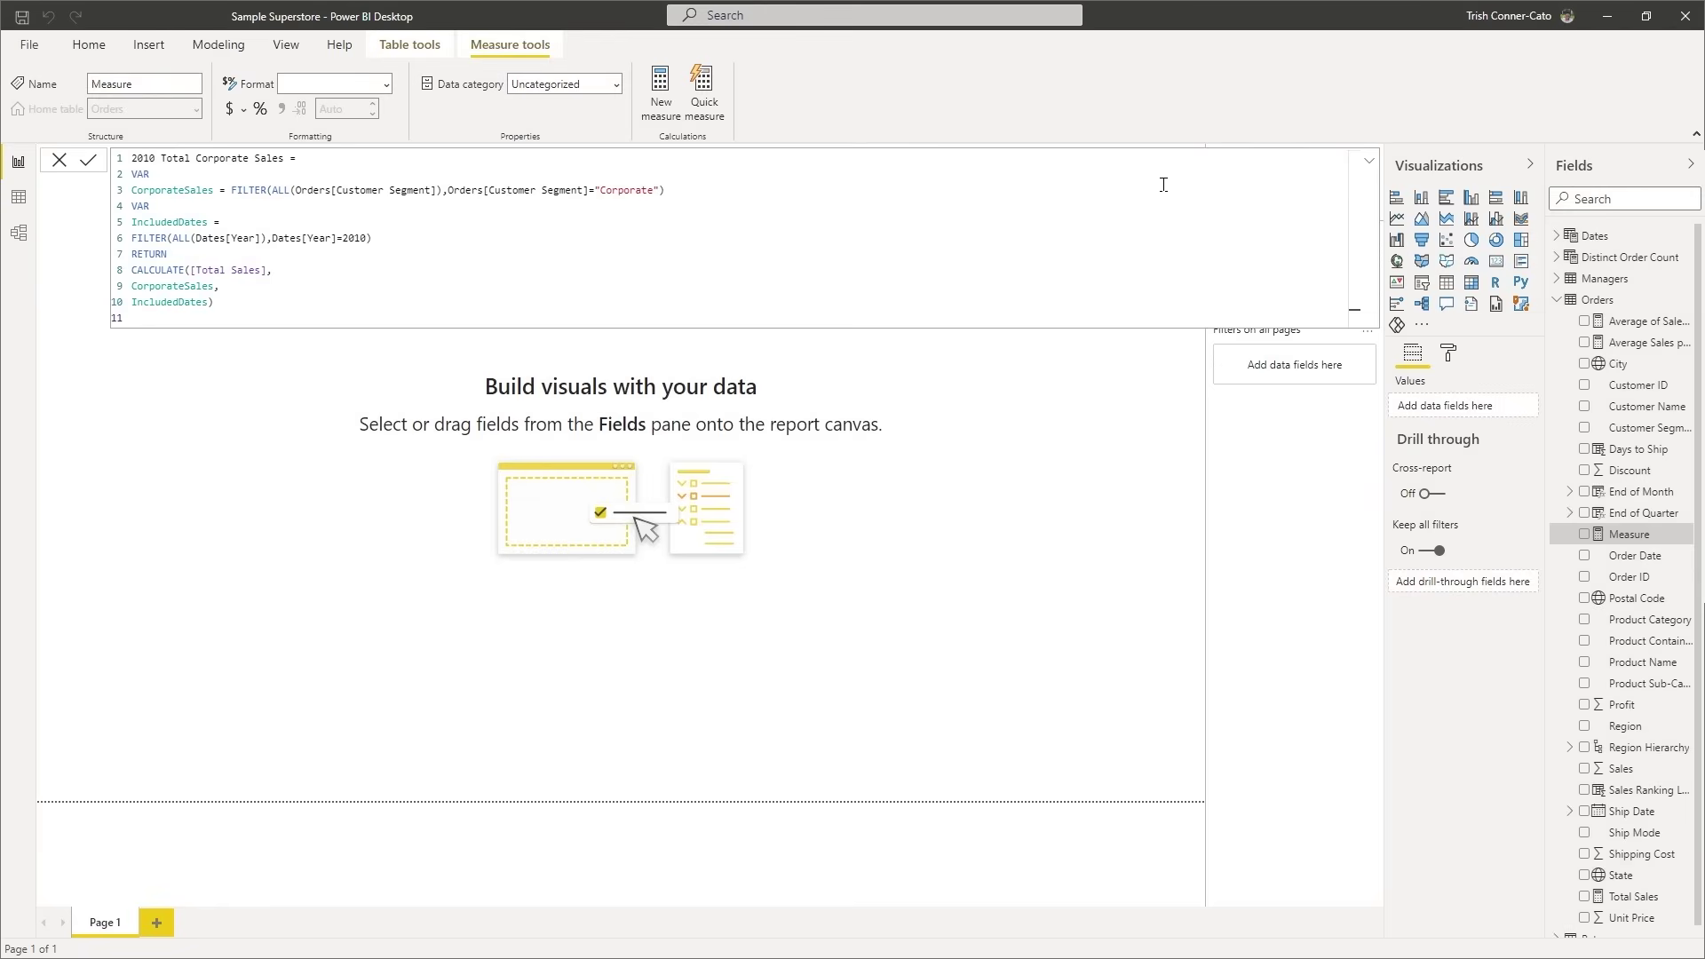
type("//")
type("tHI")
key("BackSpace")
key("BackSpace")
key("BackSpace")
key("Caps_Lock")
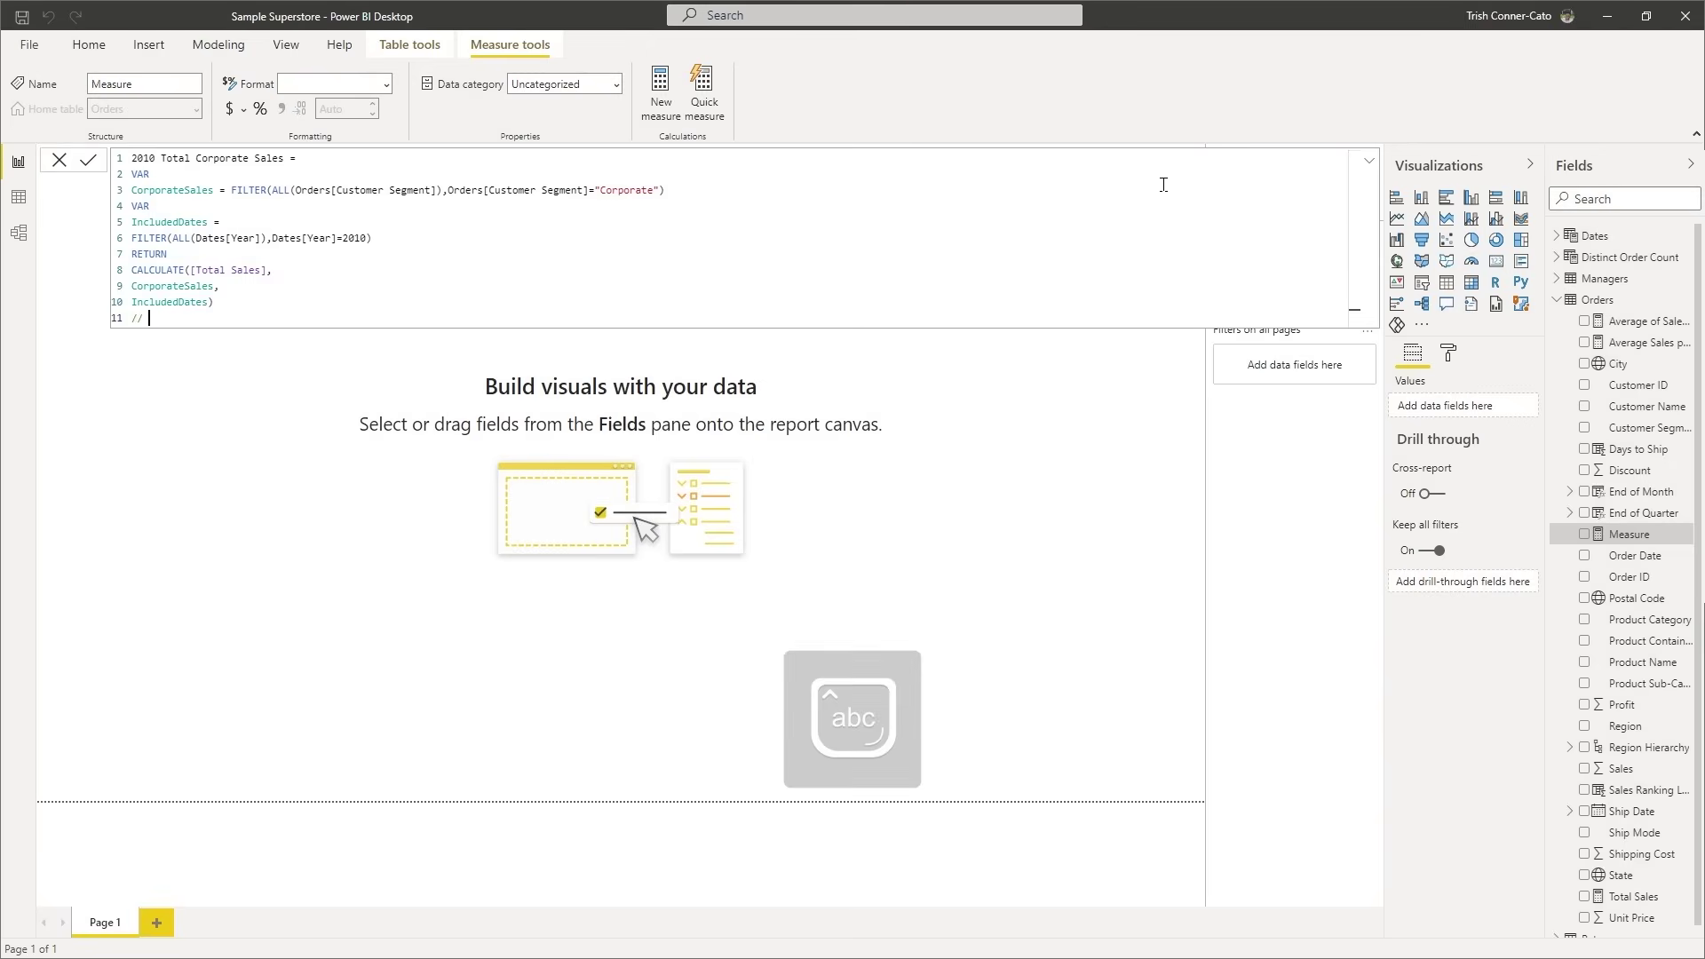
type("This calculation is only for 2010 Corporate Sales.")
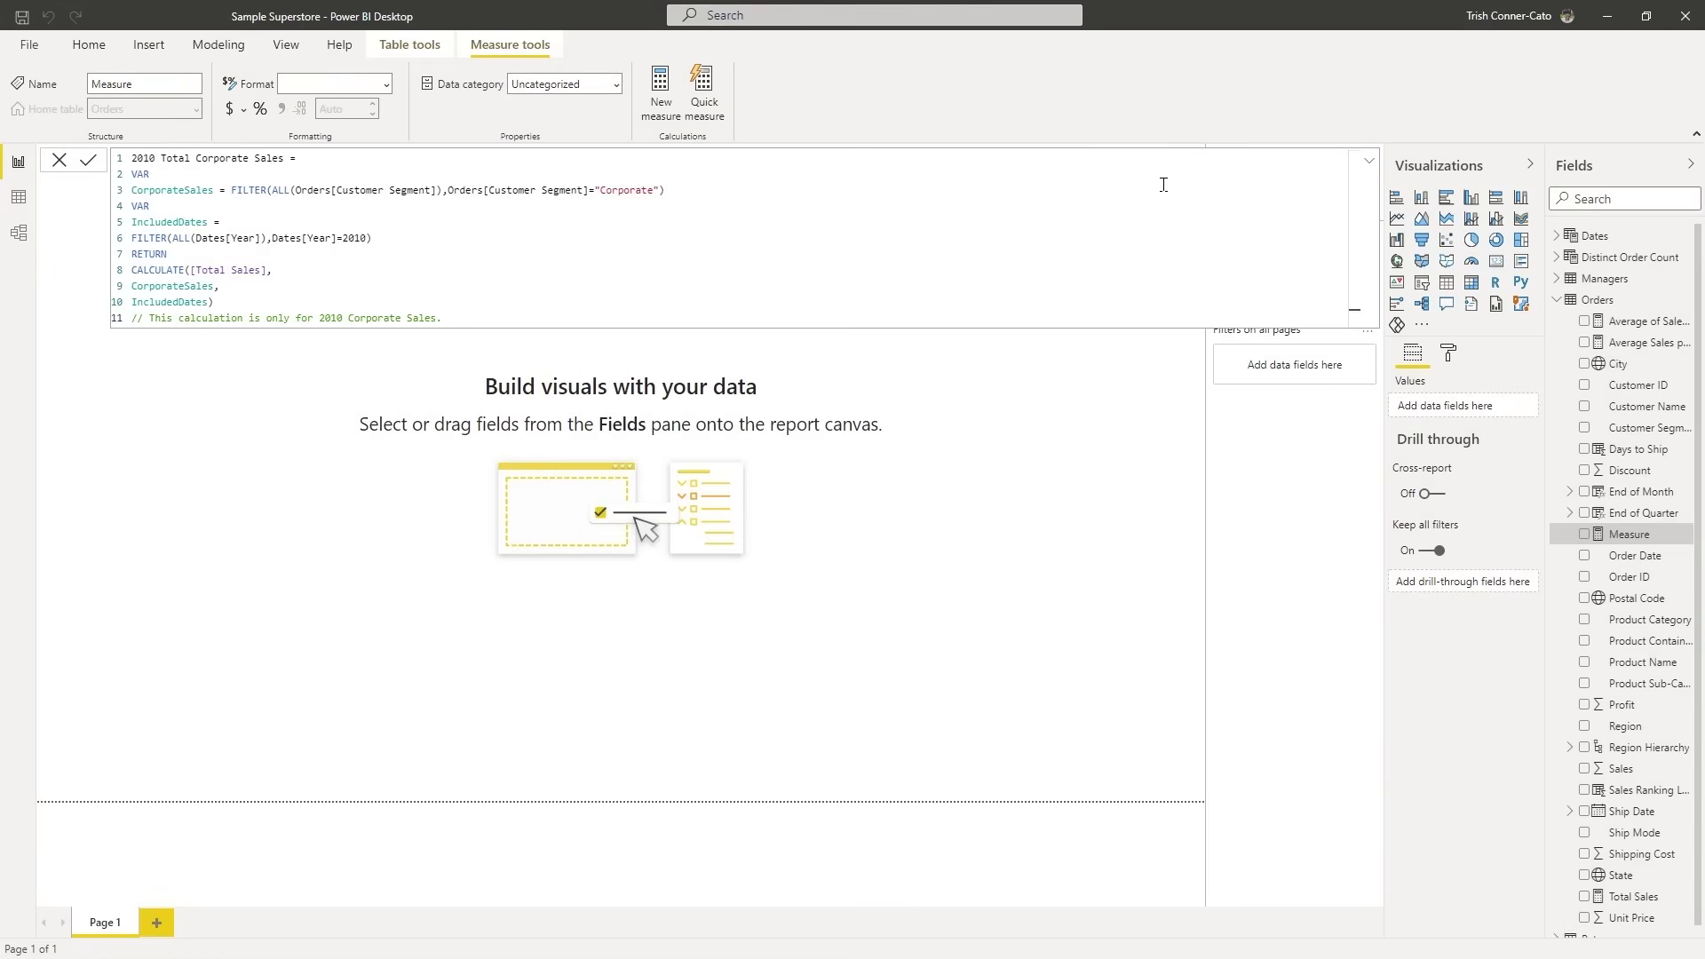
key("Return")
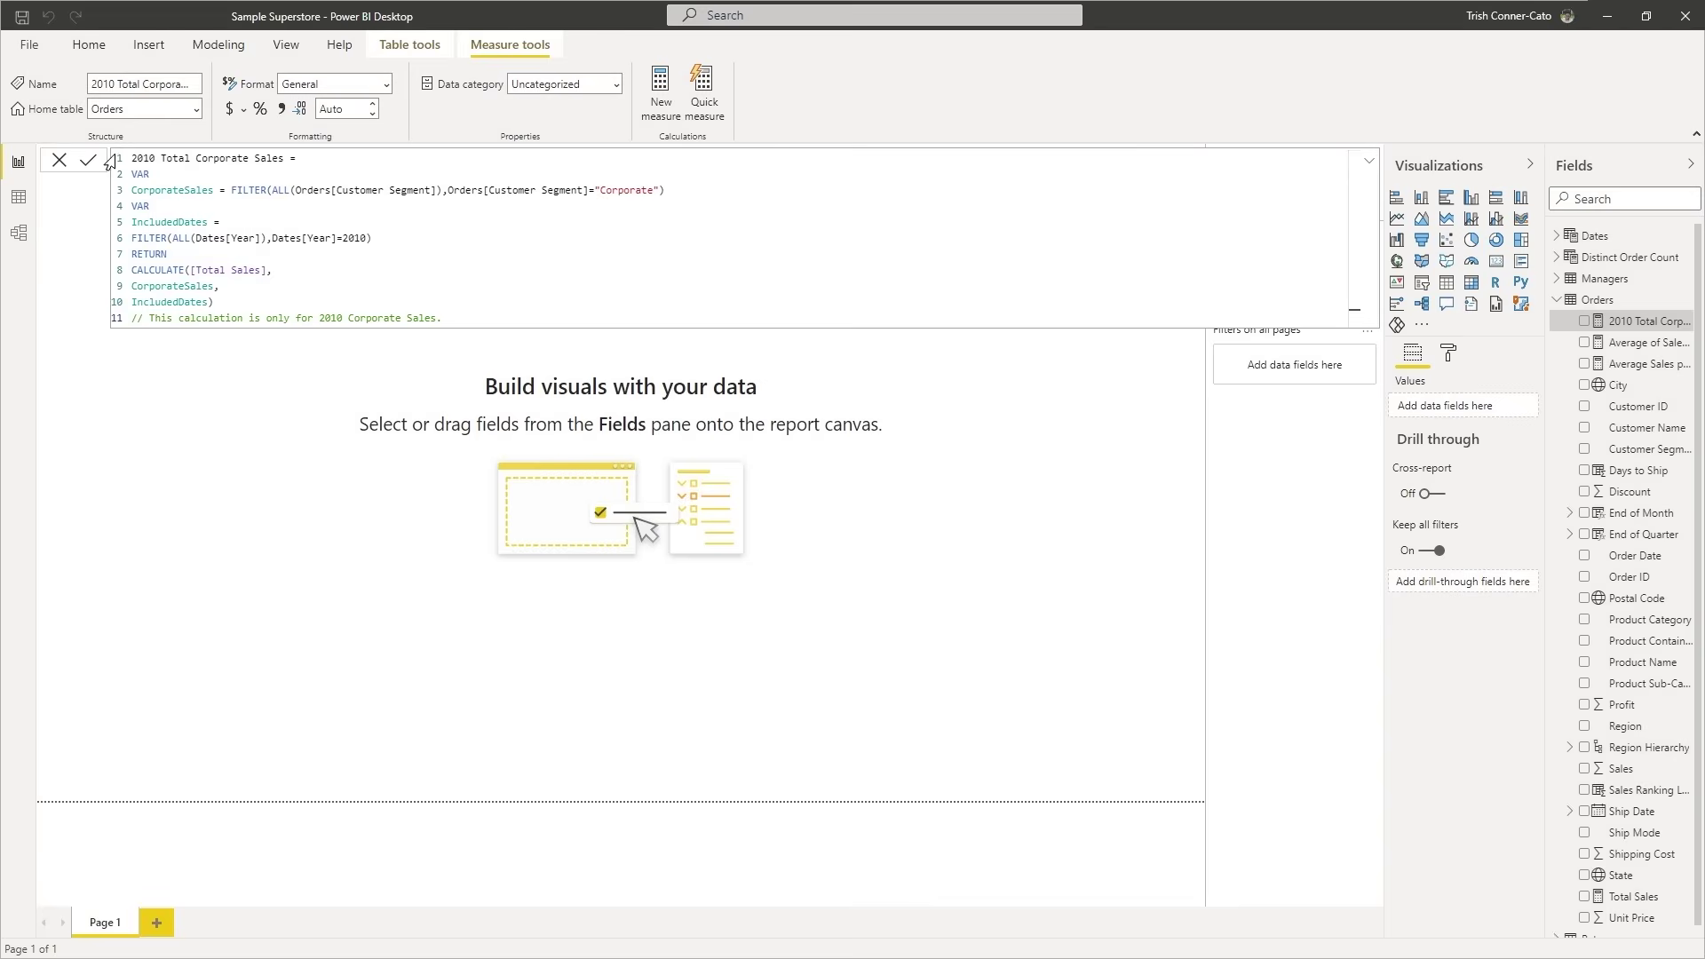
Copy the entire 2010 Total Corporate Sales formula into a new measure in the Orders table.
left_click_drag(106, 160, 114, 336)
key("ctrl+c")
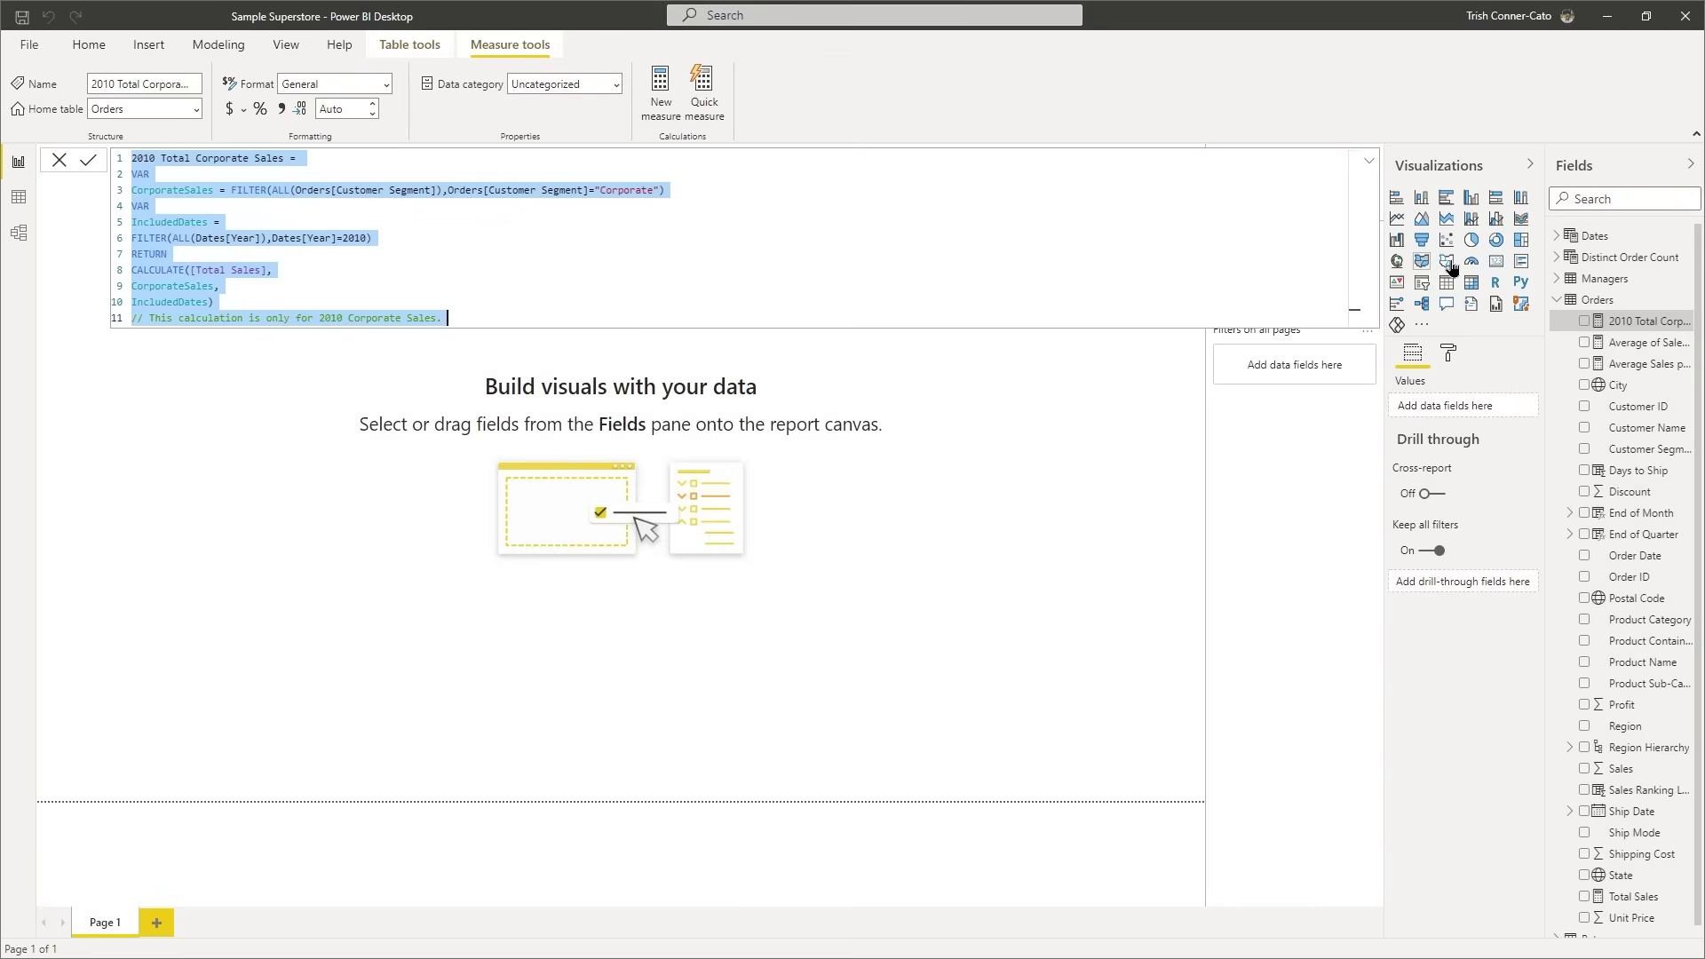
right_click(1582, 308)
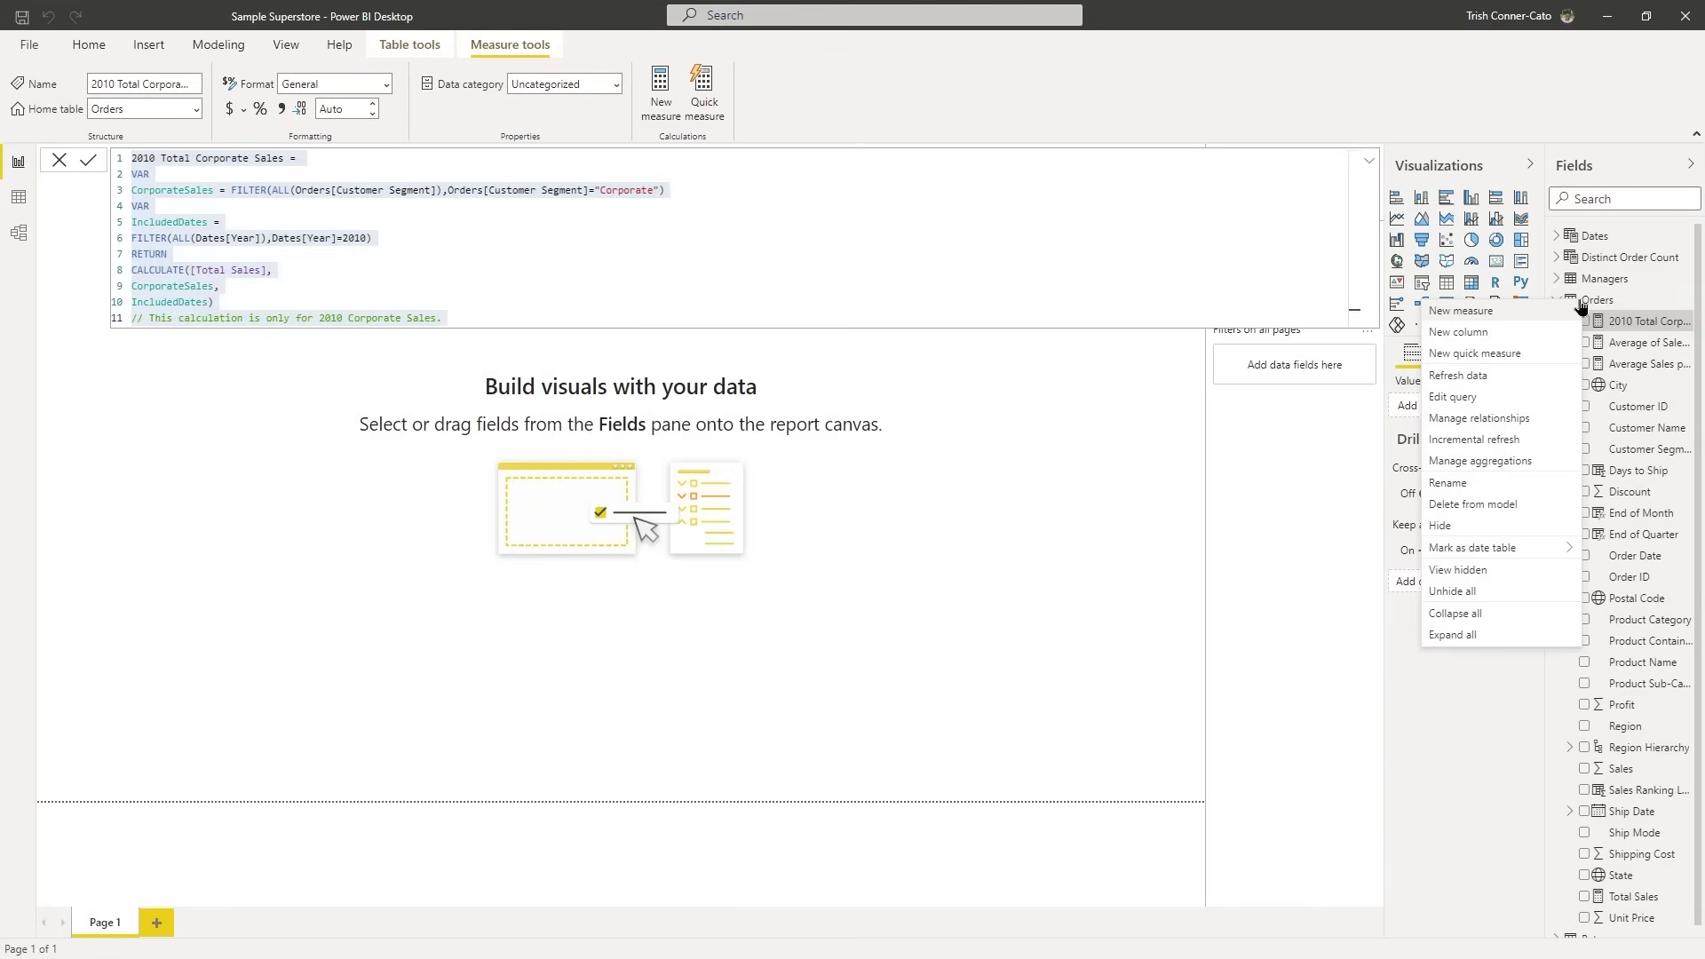
left_click(1481, 315)
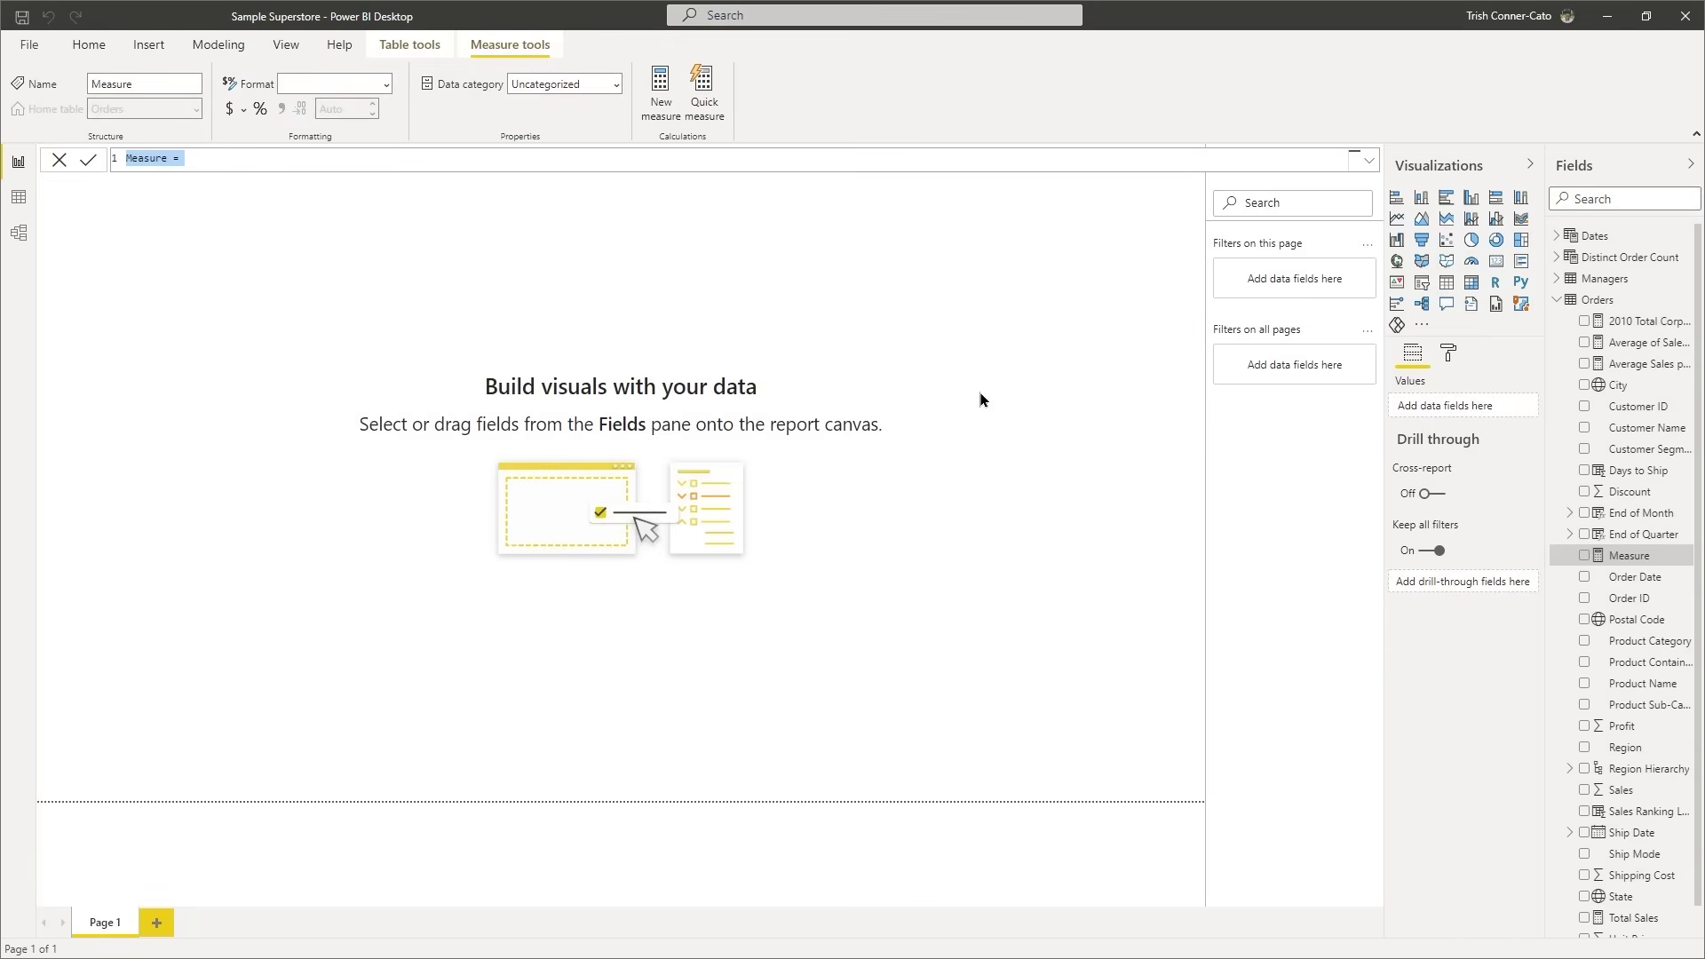
key("ctrl+v")
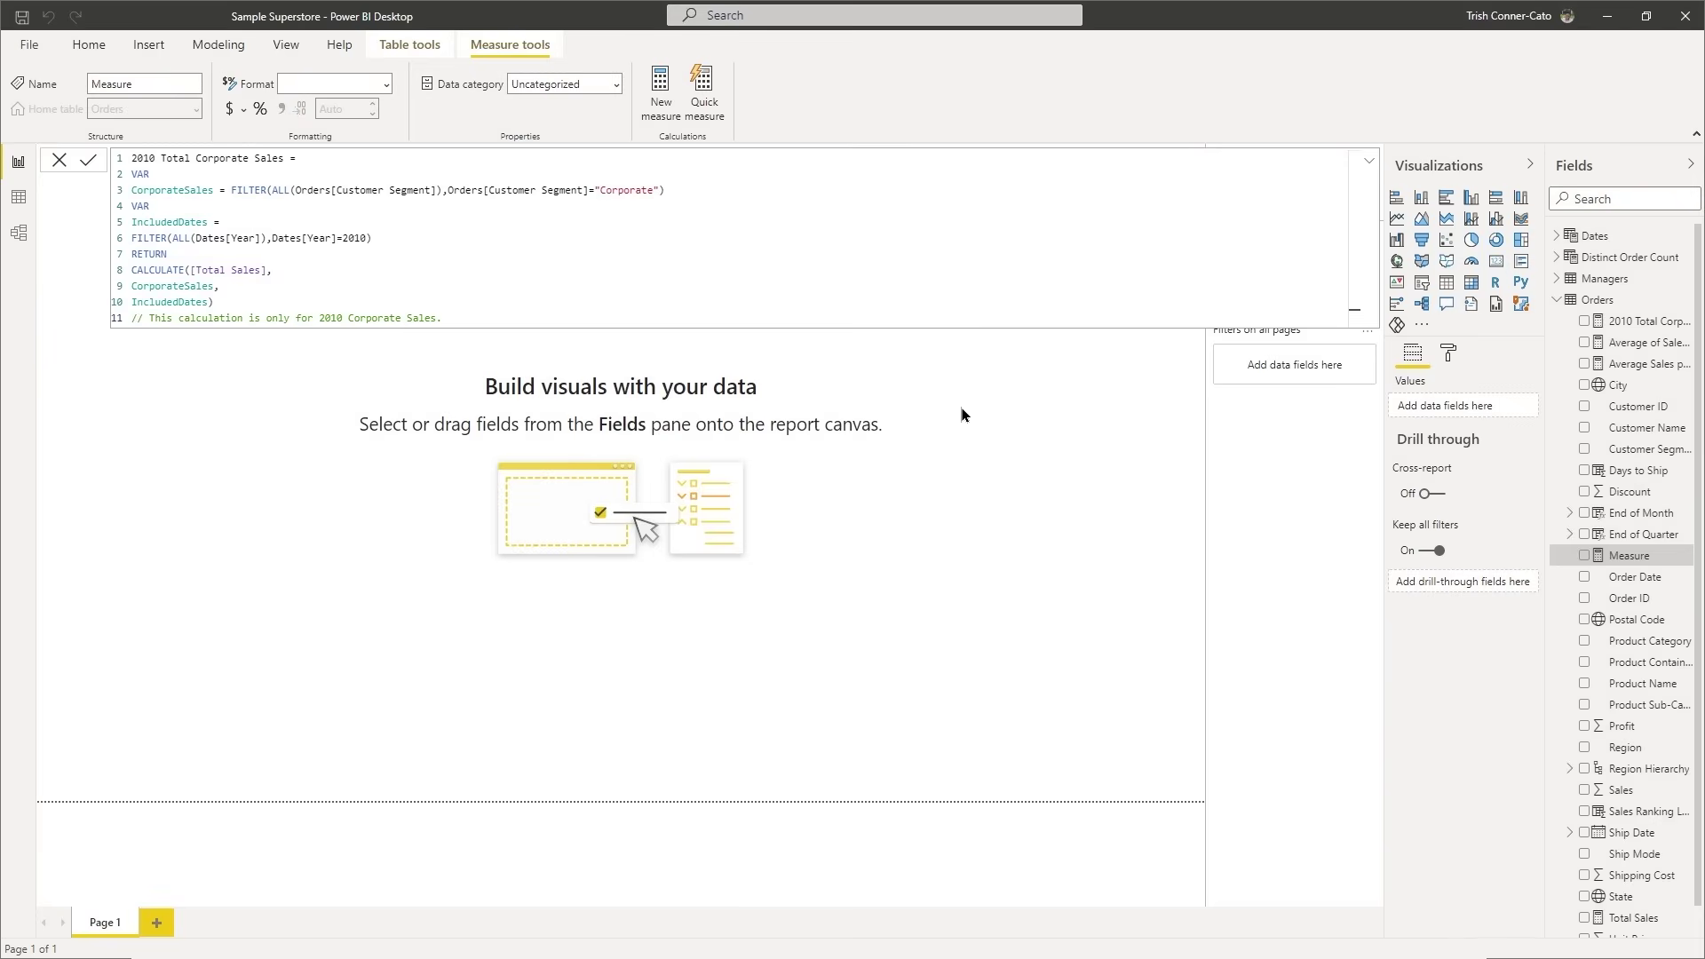
Change the year to 2011 in the copied measure's name, Dates[Year] filter and comment, and commit it.
left_click(150, 159)
key("Delete")
type("1")
left_click(358, 238)
key("Delete")
type("1")
left_click(341, 316)
key("Delete")
type("1")
key("Return")
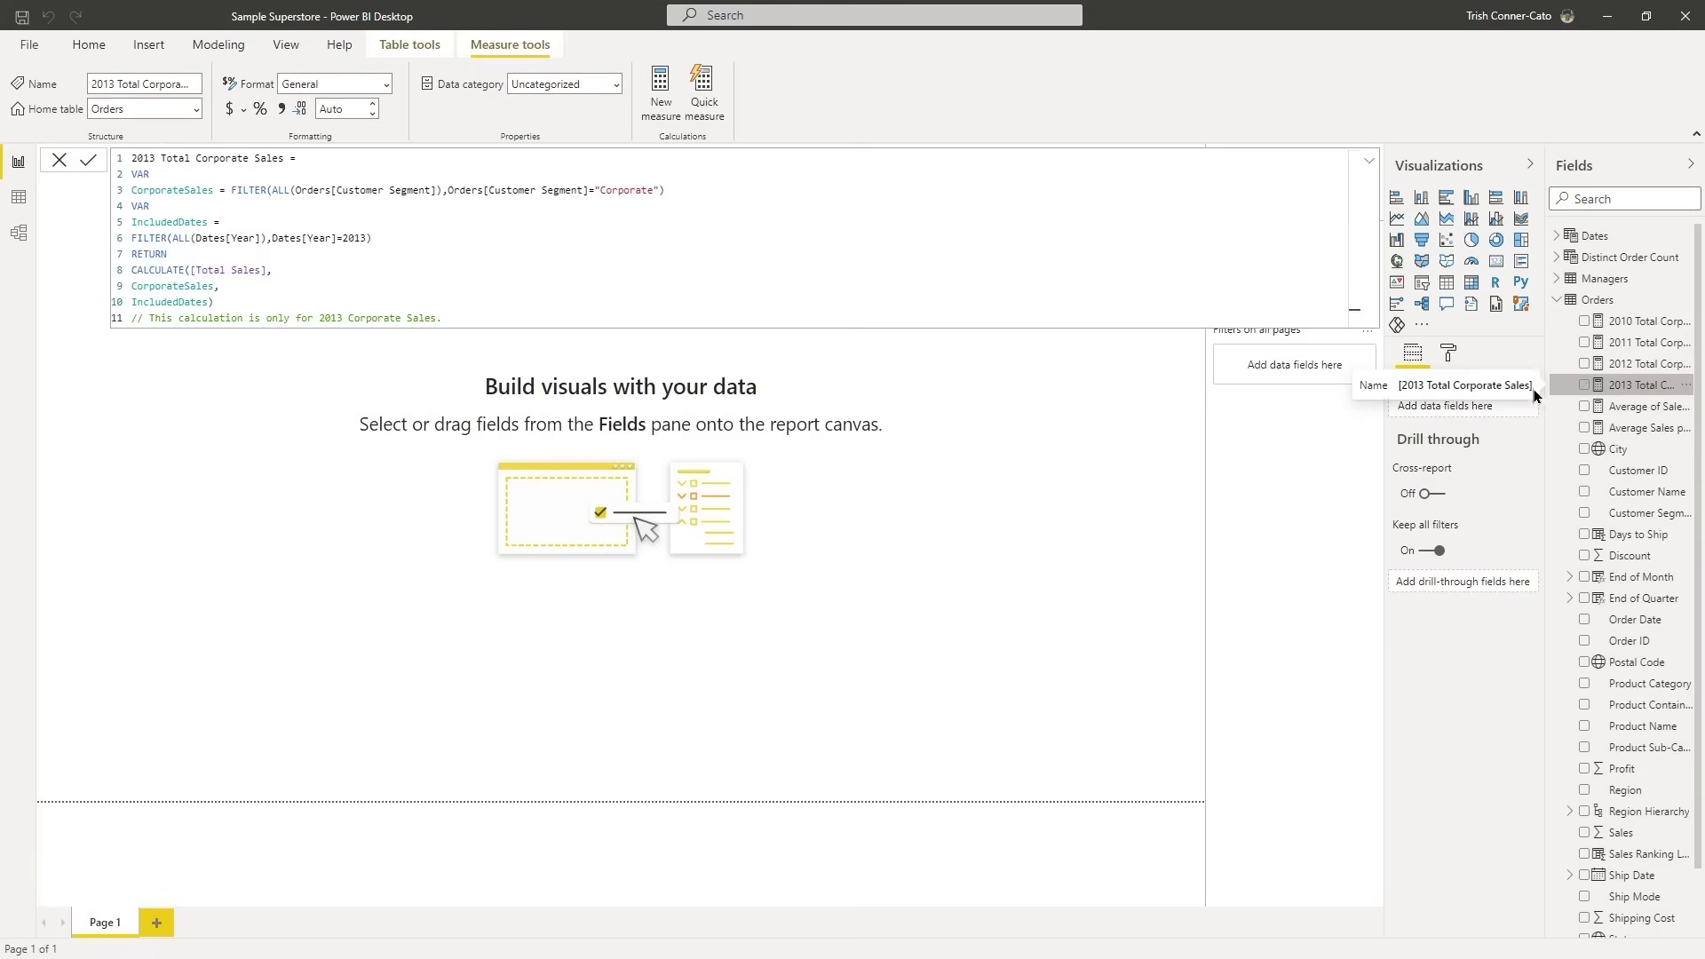
Insert a multi-row card on the blank report page and widen it to the page's full width.
left_click(615, 397)
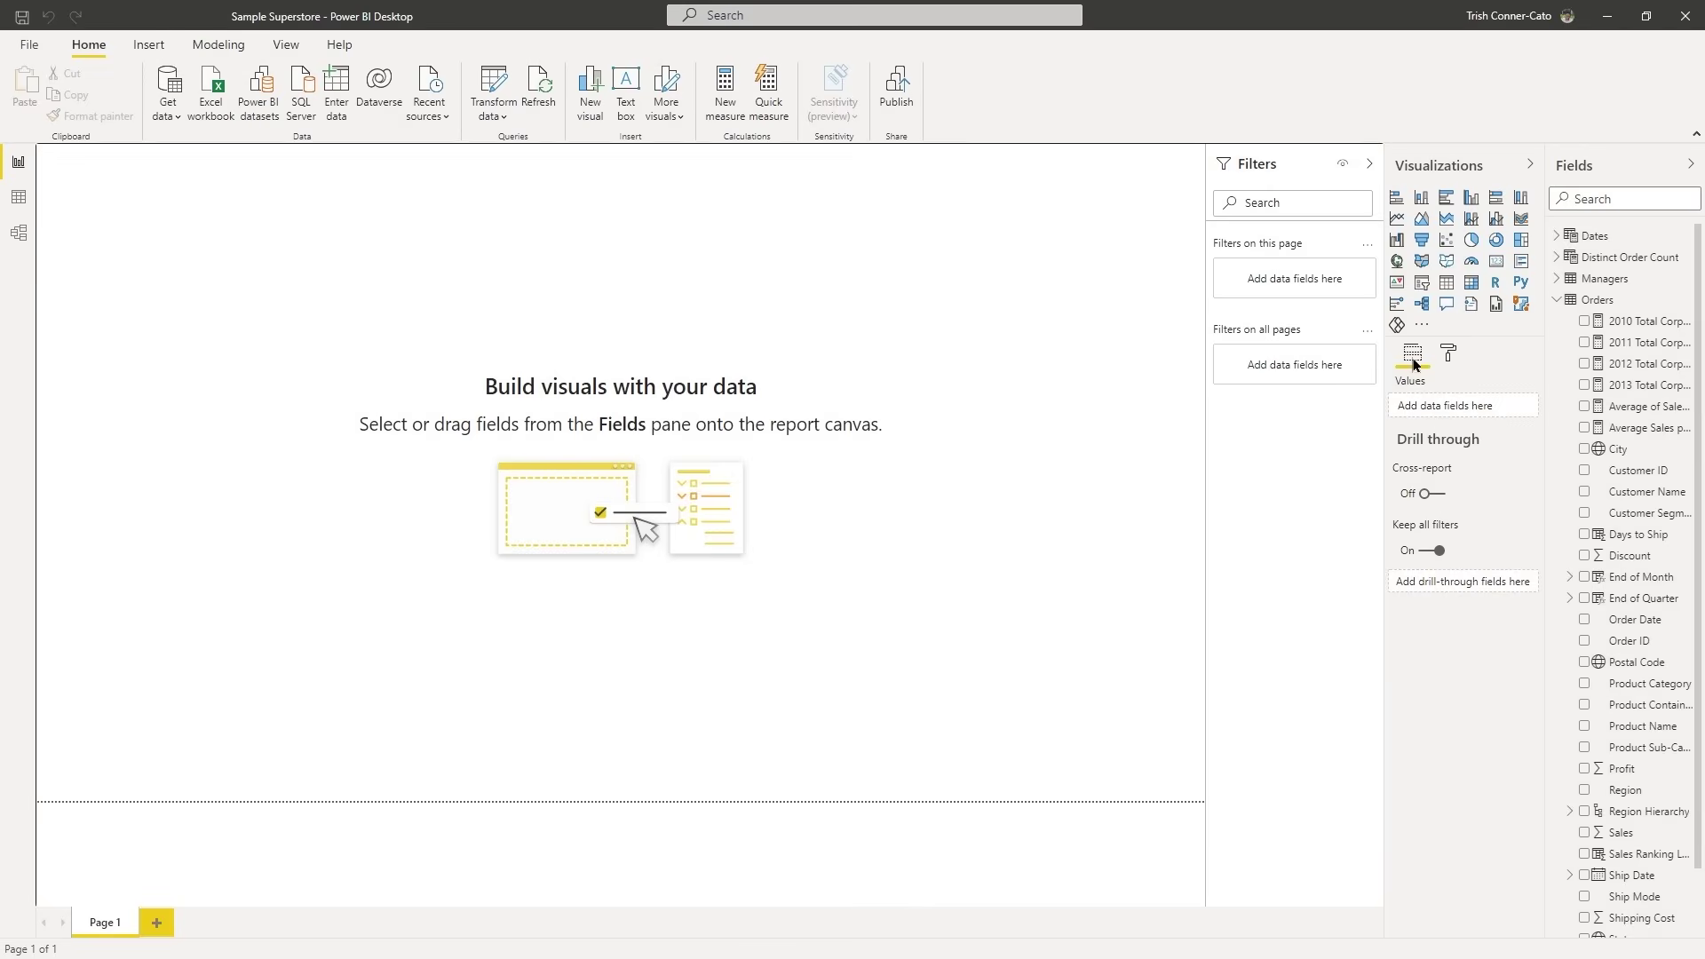
left_click(1522, 264)
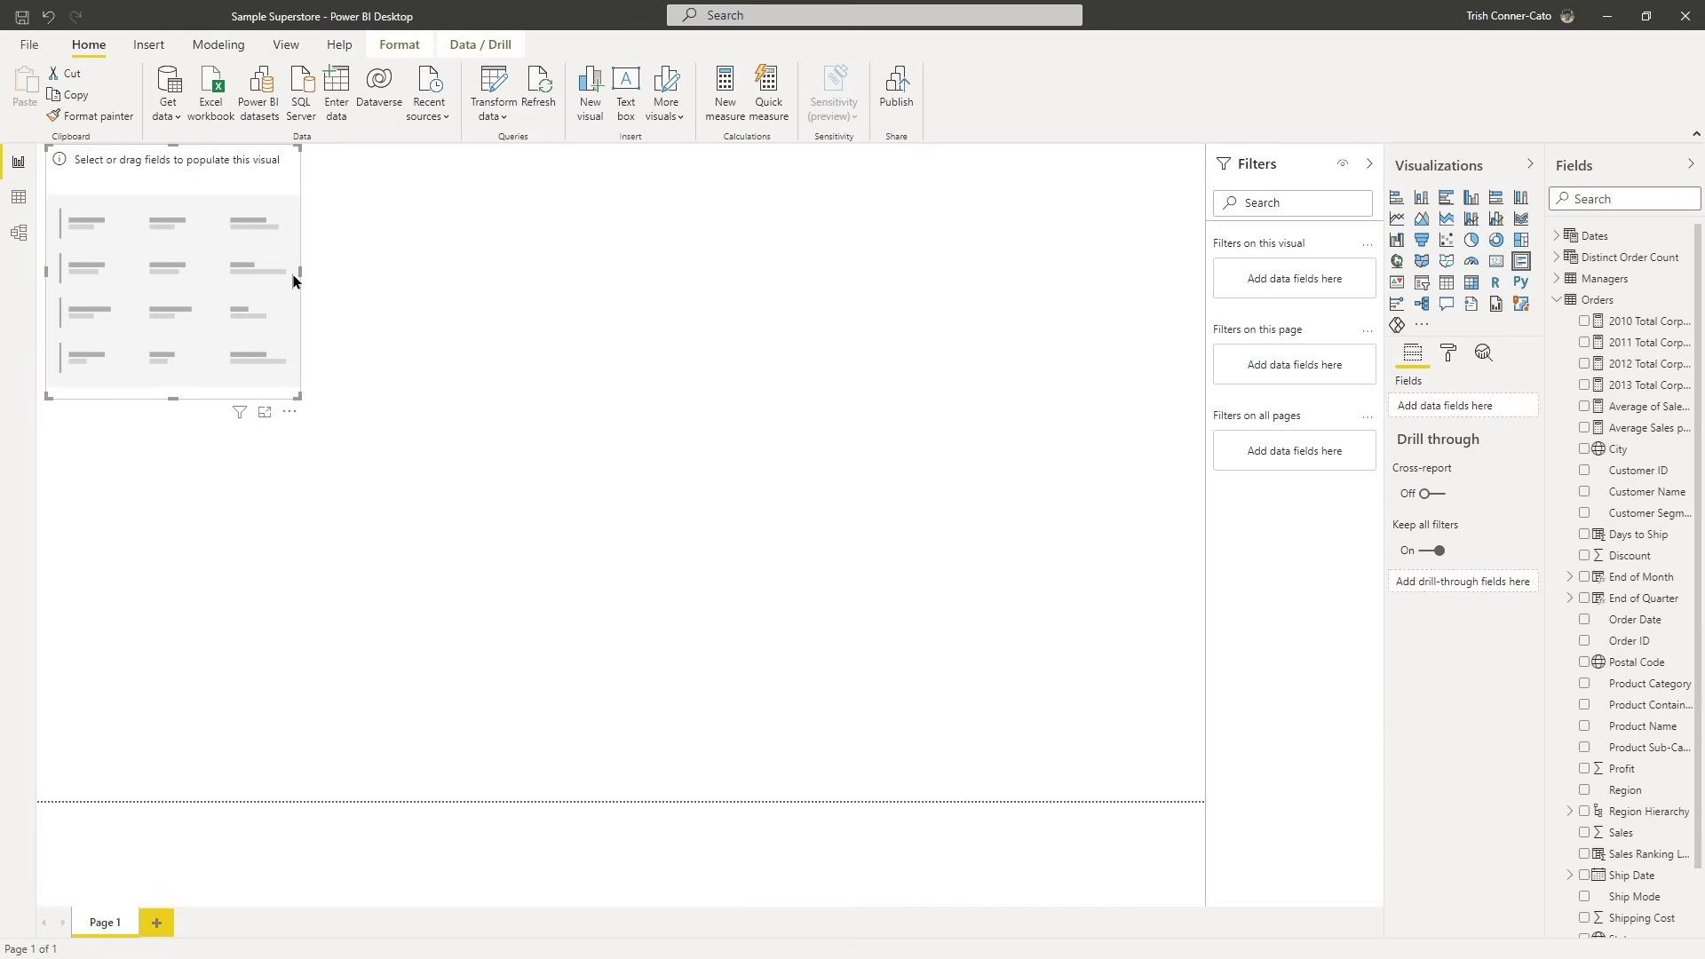
left_click_drag(301, 270, 1204, 346)
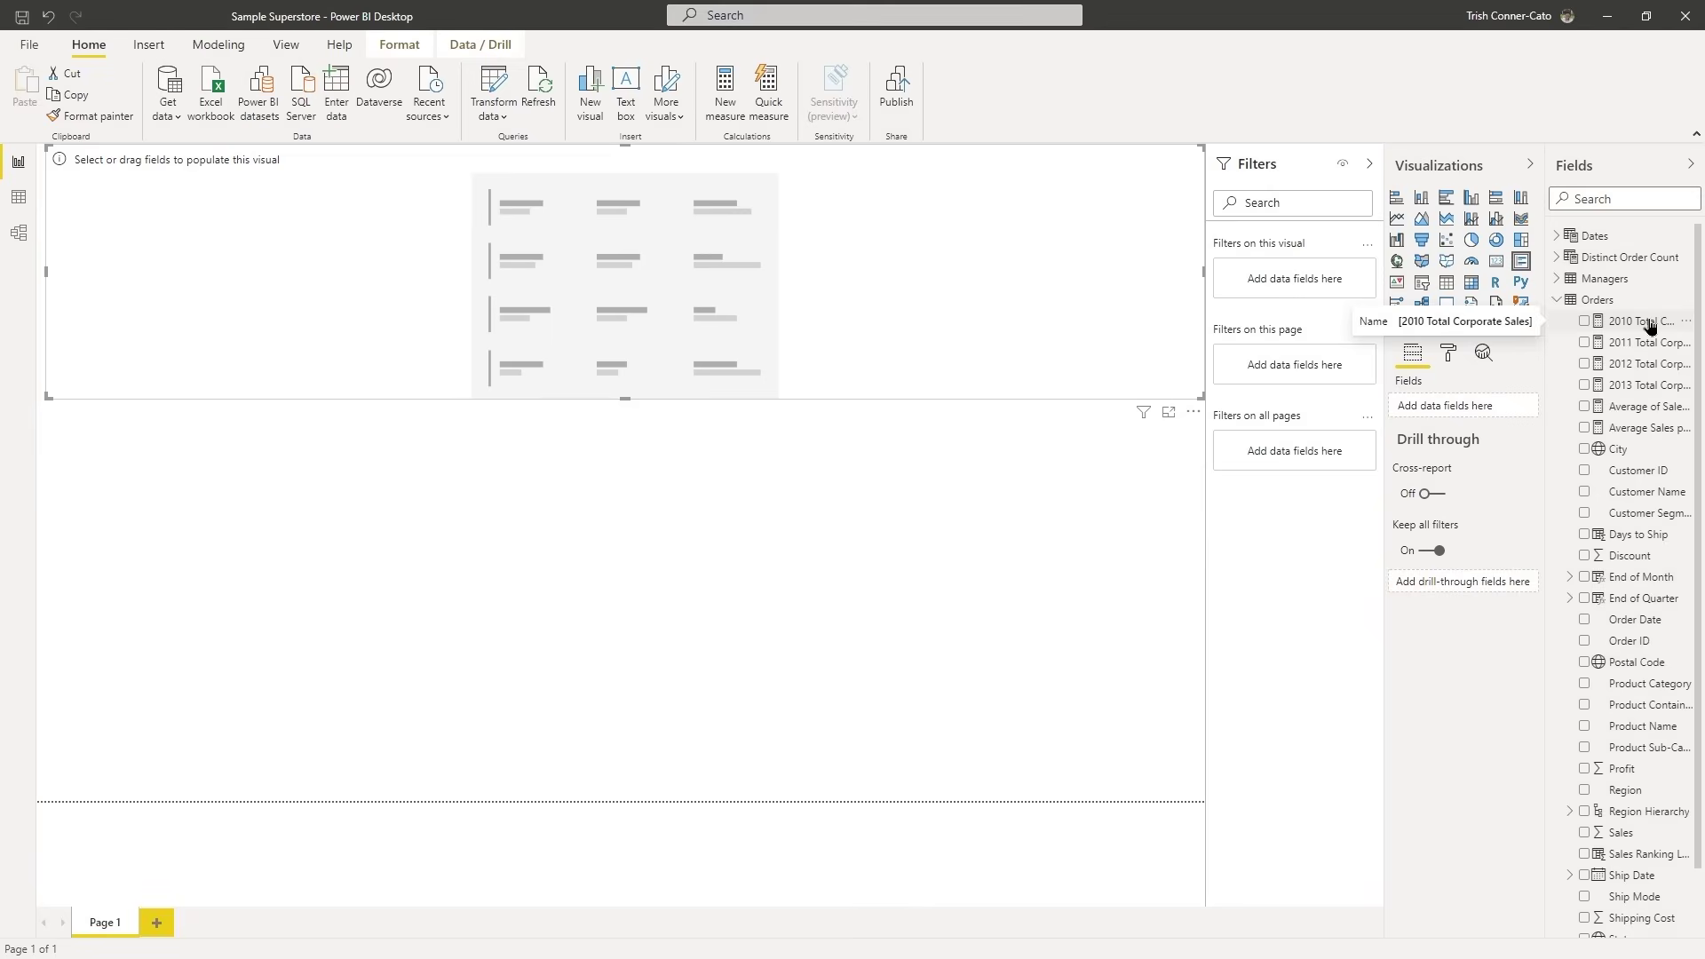
Add the 2010, 2011, 2012 and 2013 Total Corporate Sales measures to the multi-row card and save the report.
left_click_drag(1647, 324, 522, 194)
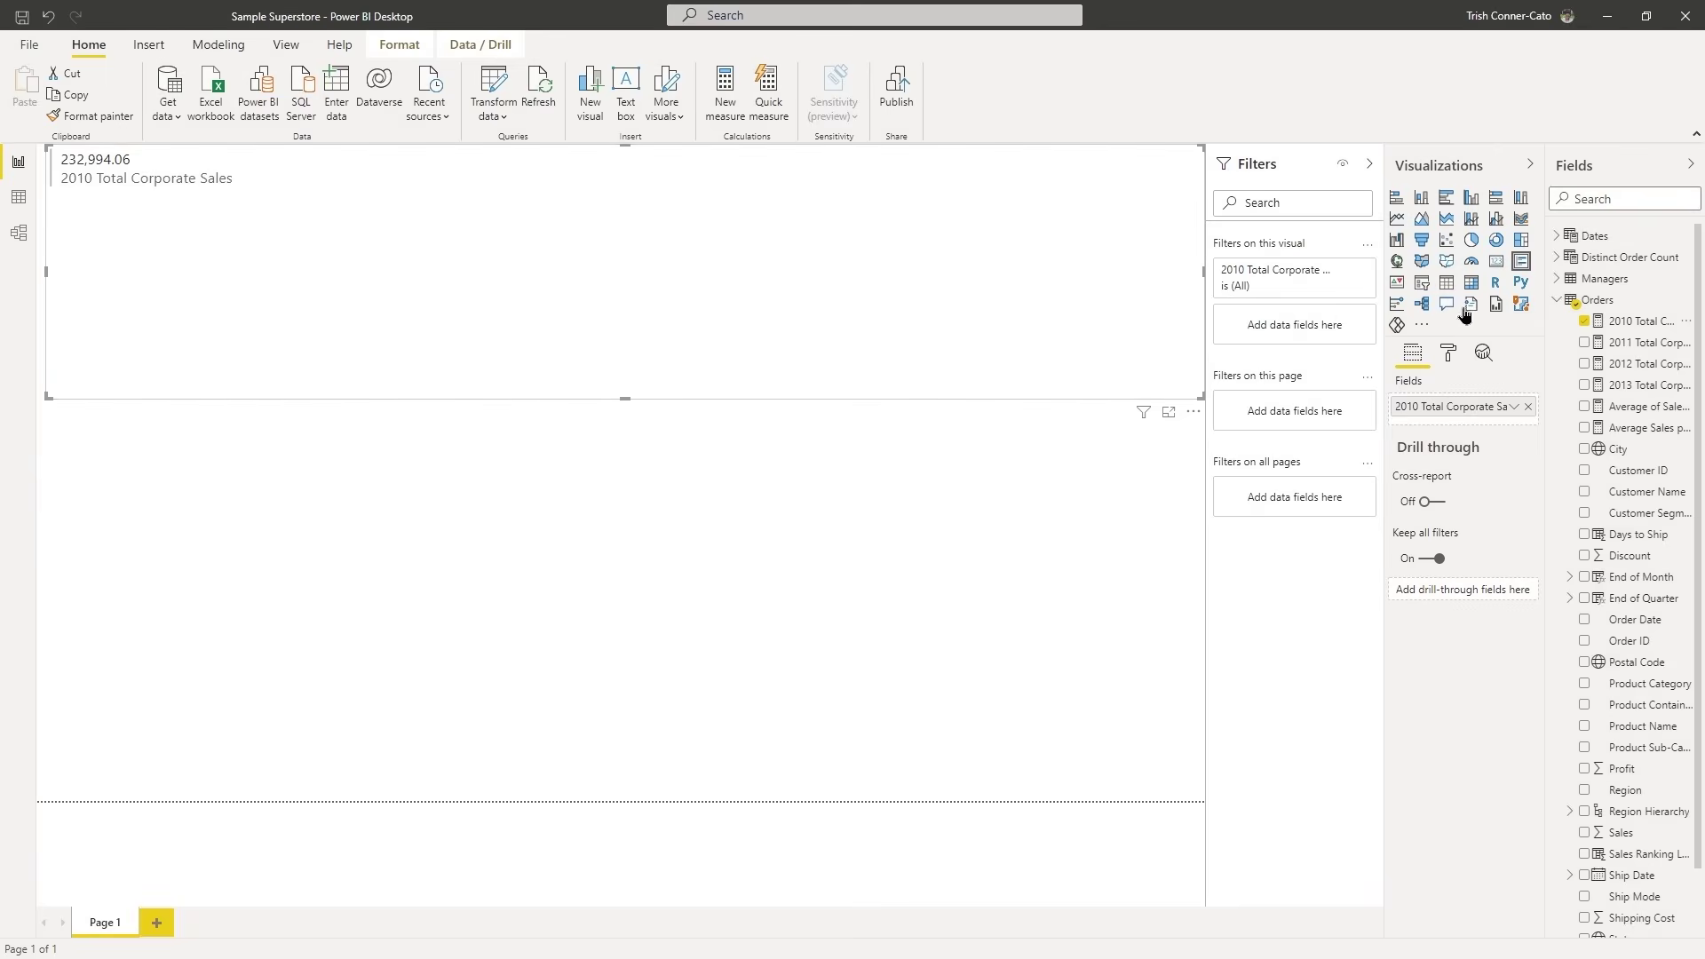
left_click_drag(1641, 343, 377, 179)
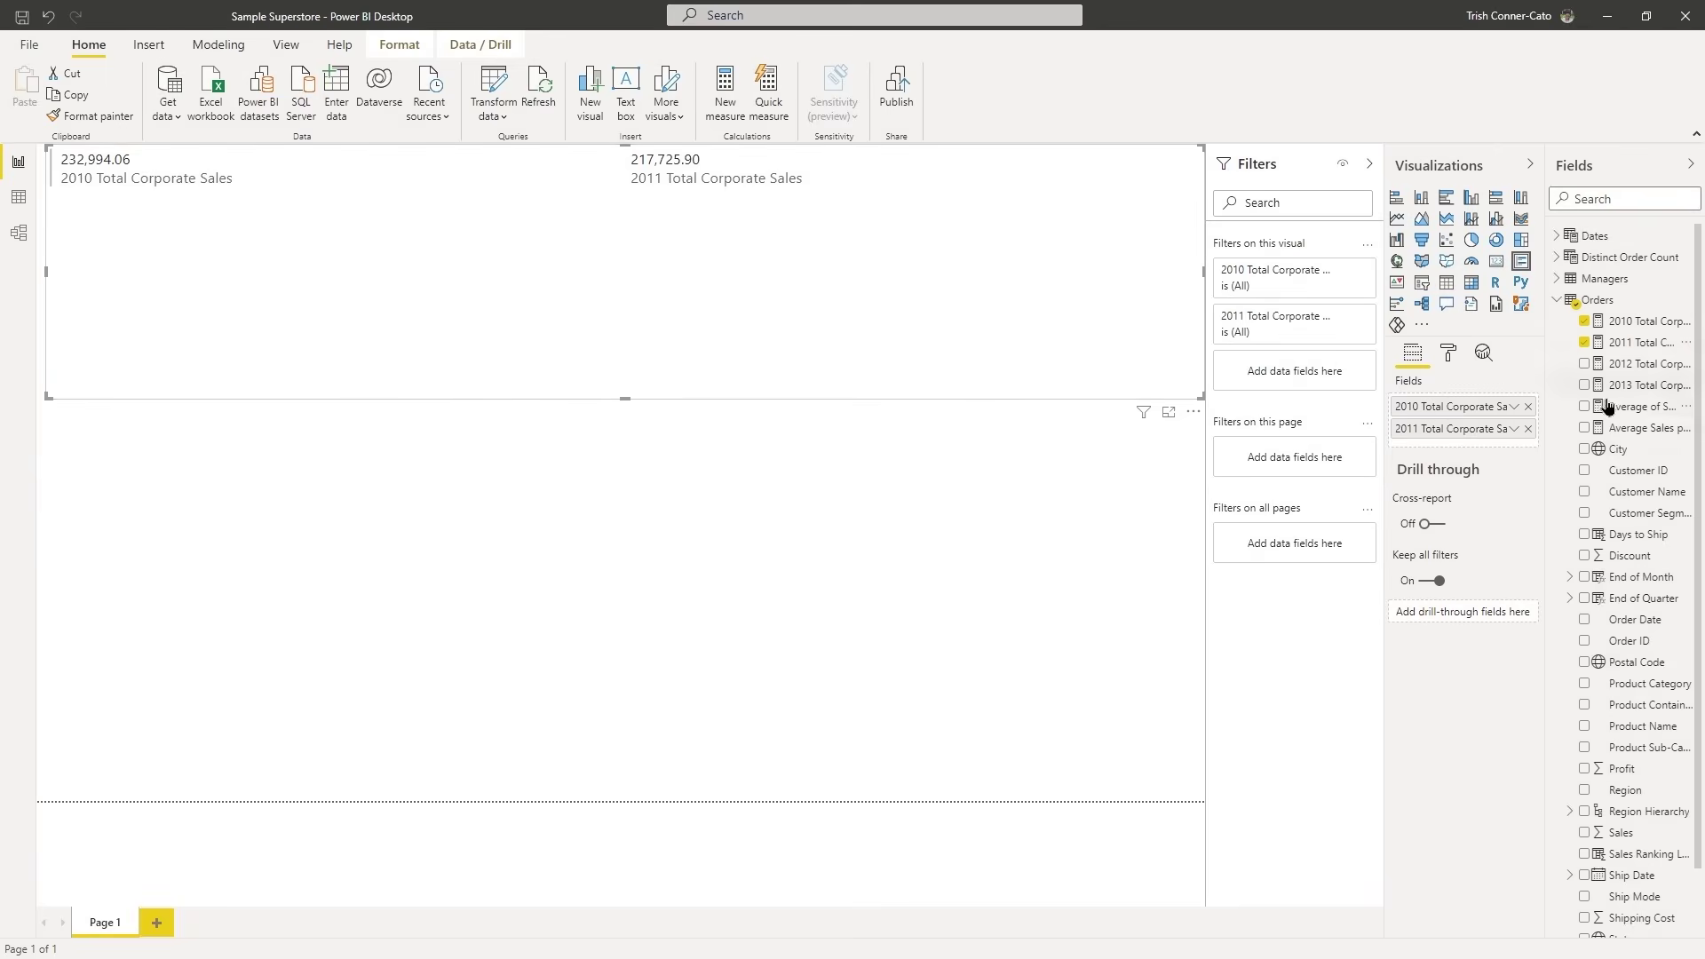
left_click_drag(1627, 368, 941, 182)
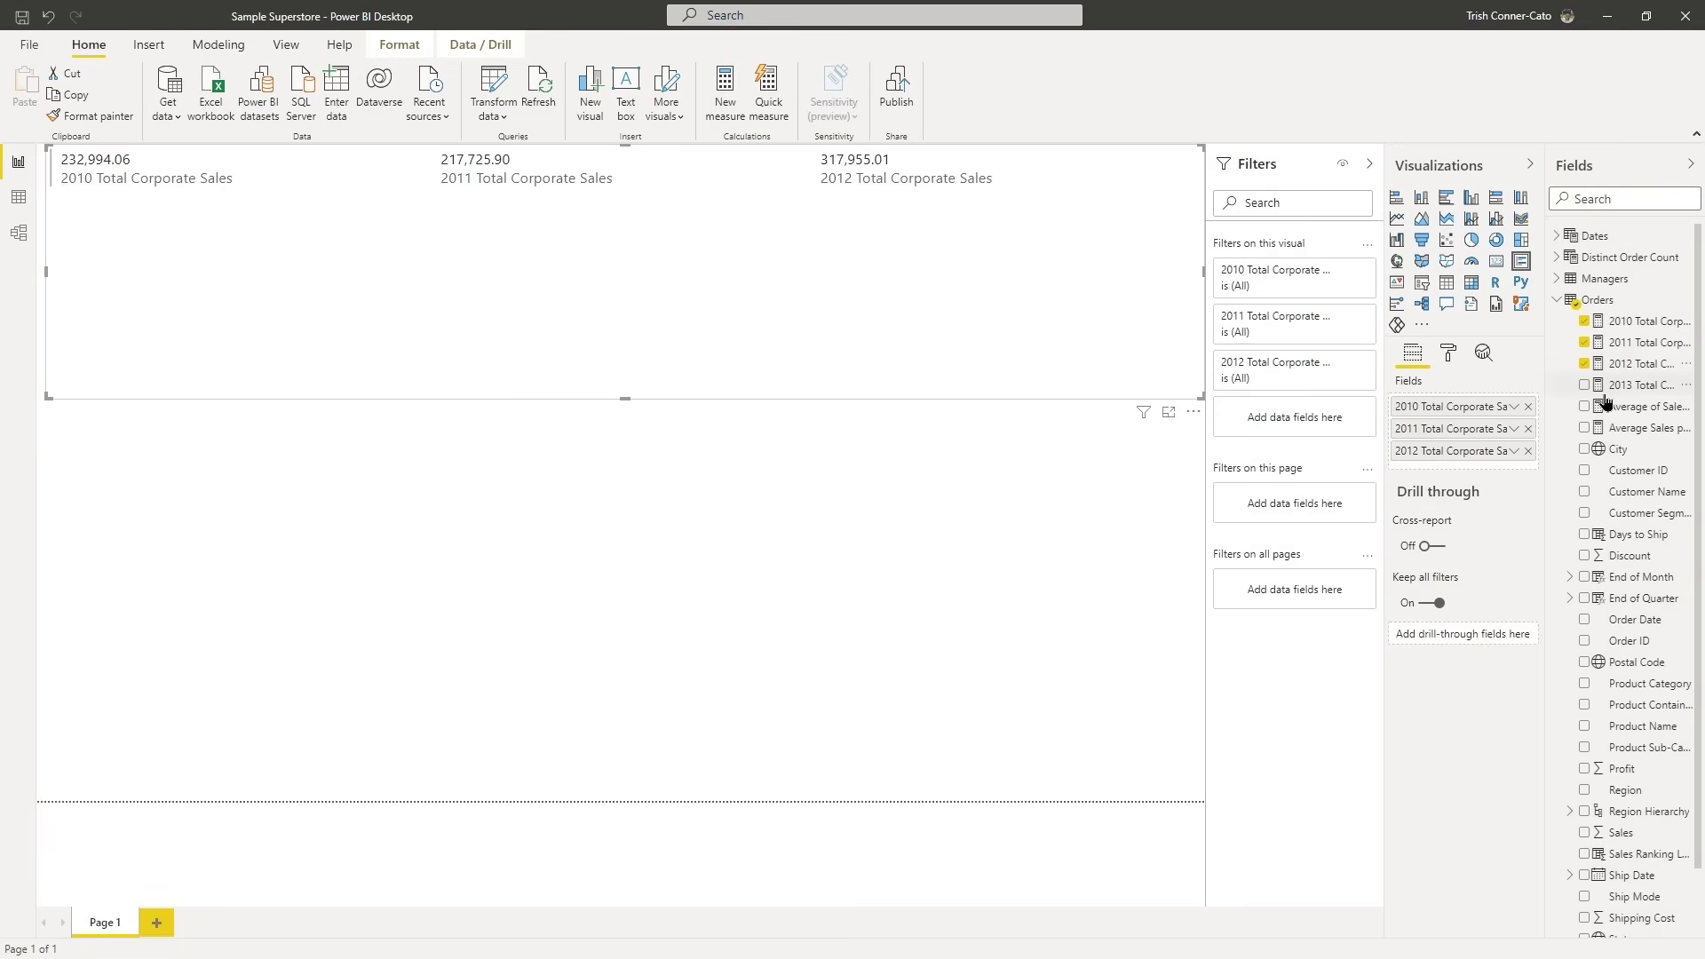
left_click_drag(1628, 386, 1089, 178)
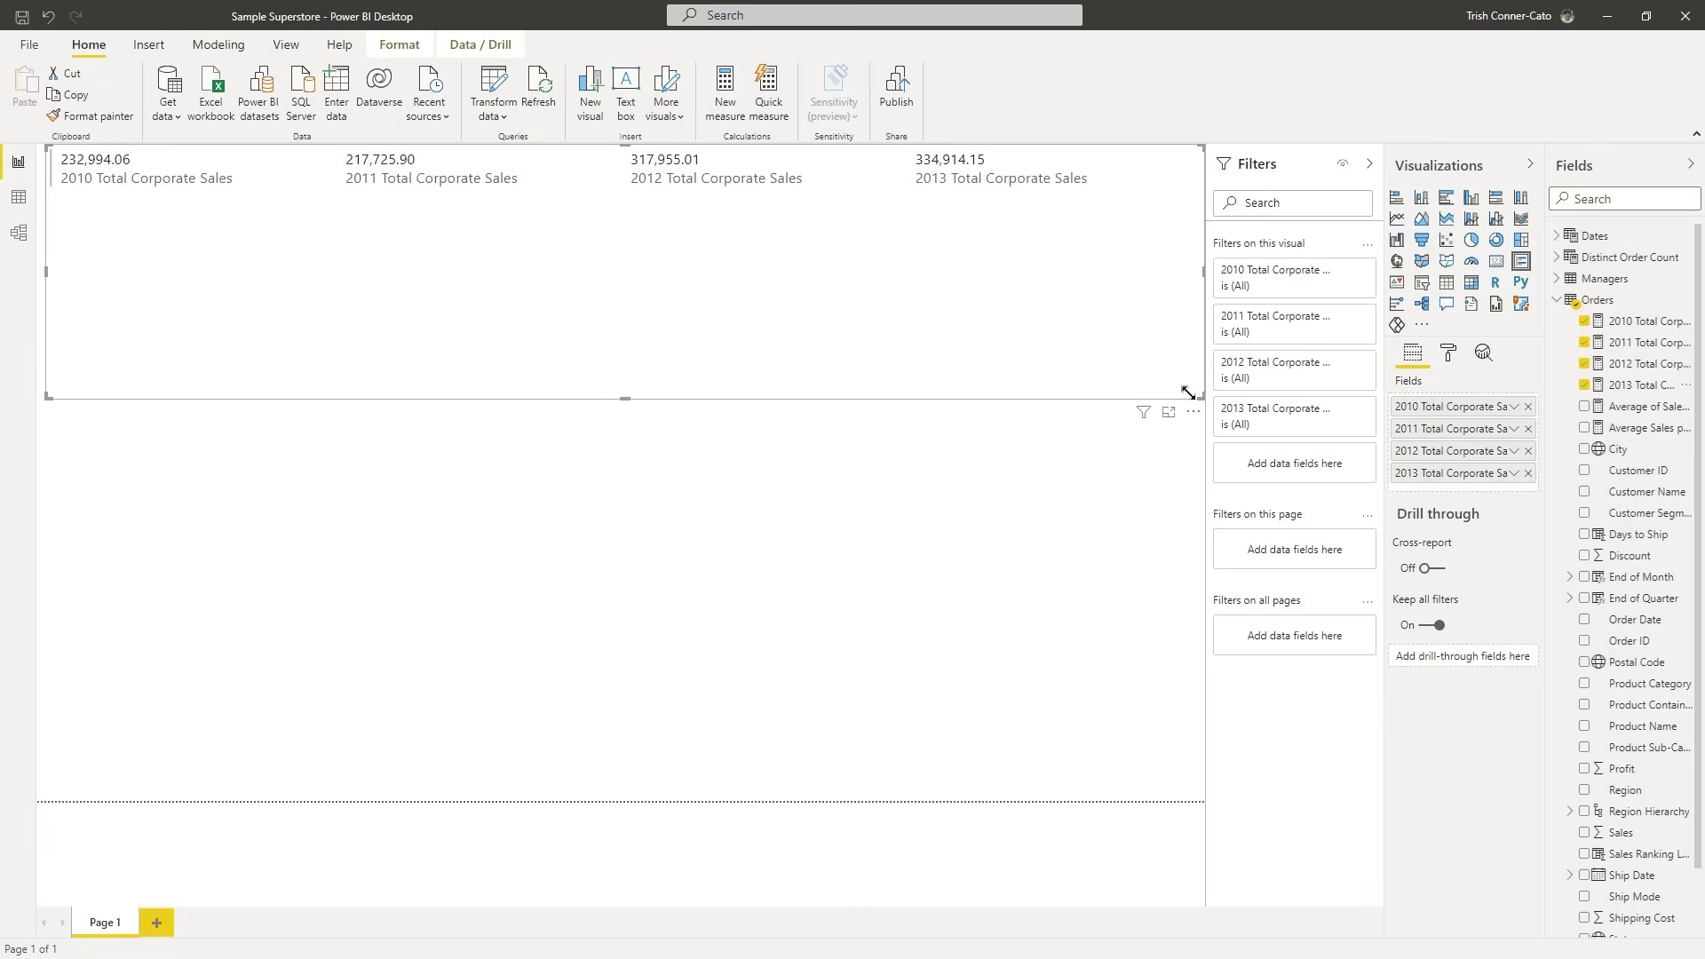
left_click(22, 17)
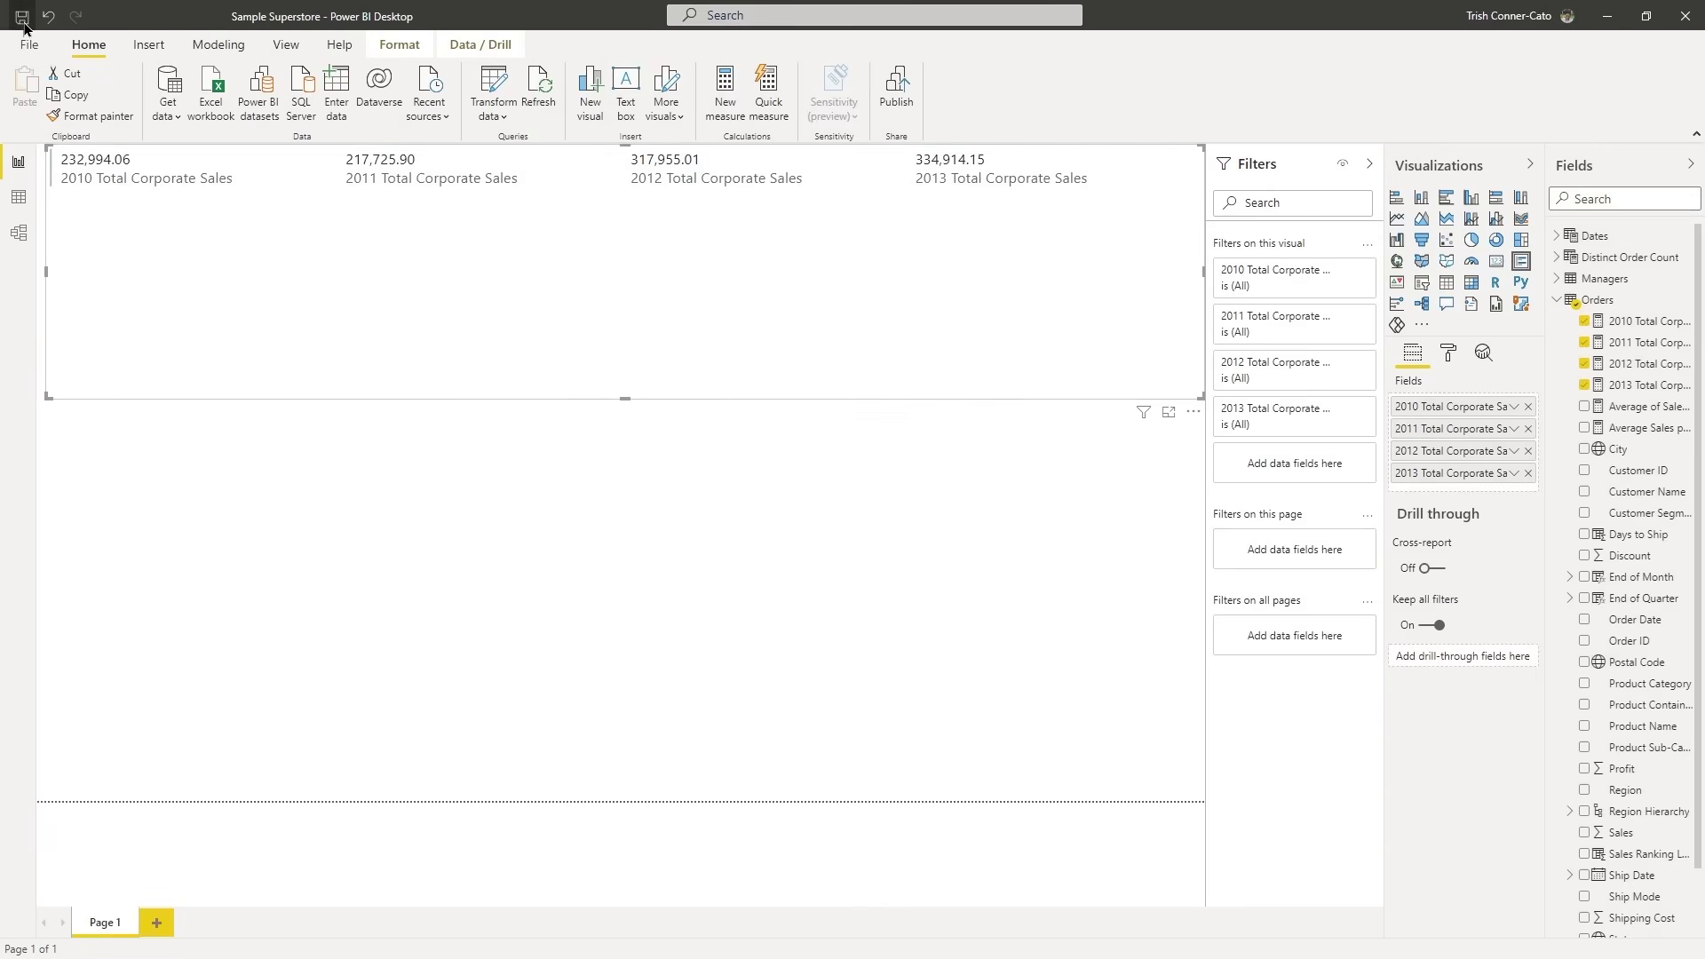